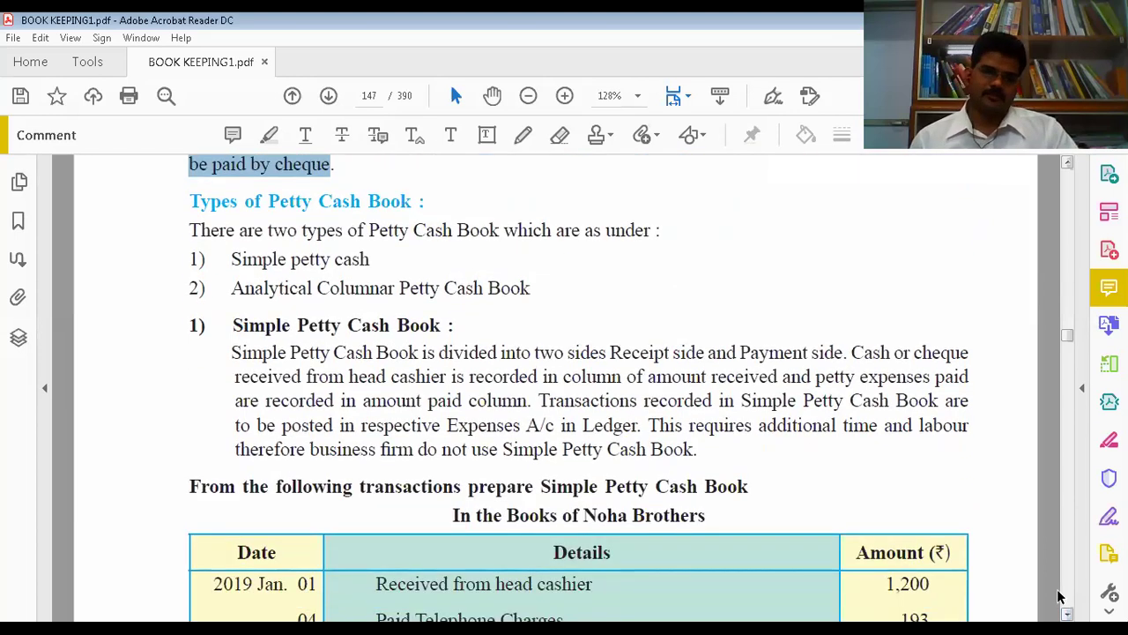
- Select the two listed types, "Simple petty cash" and "Analytical Columnar Petty Cash Book", alternately to point them out
{"action": "left_click_drag", "start_coordinate": [232, 288], "coordinate": [530, 291]}
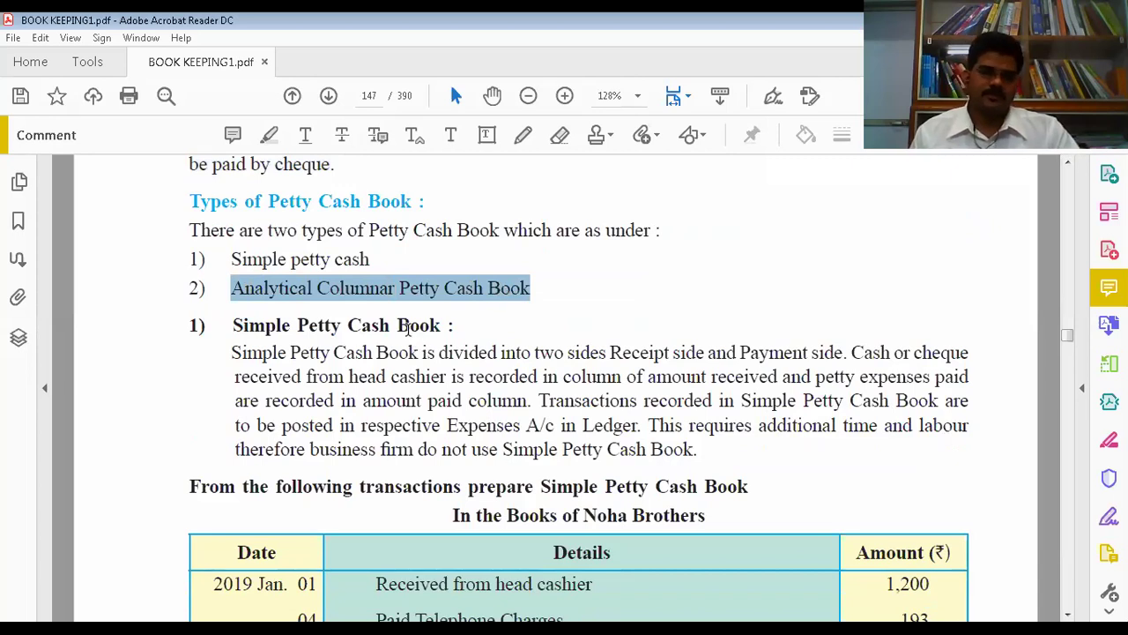
{"action": "left_click_drag", "start_coordinate": [226, 257], "coordinate": [370, 261]}
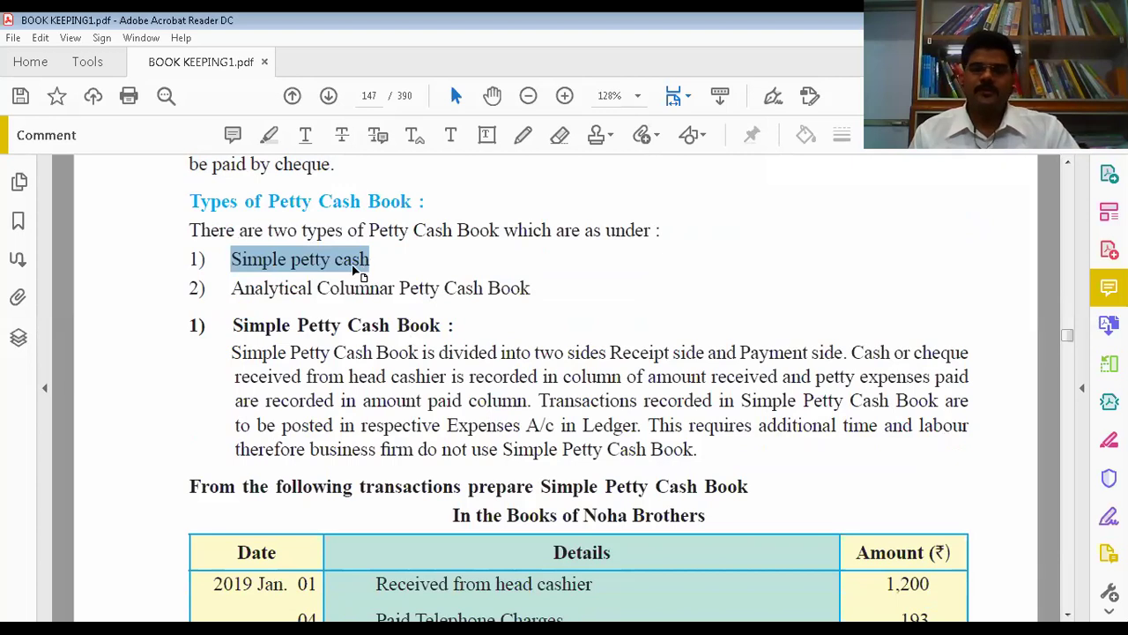
{"action": "left_click_drag", "start_coordinate": [228, 290], "coordinate": [495, 280]}
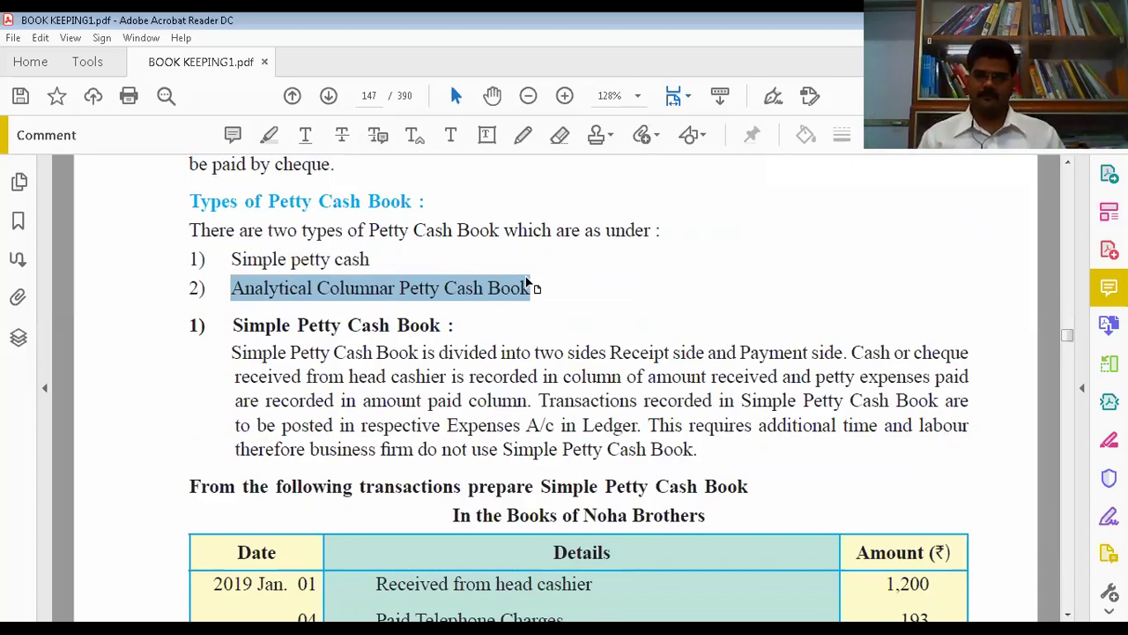
{"action": "left_click_drag", "start_coordinate": [230, 260], "coordinate": [367, 253]}
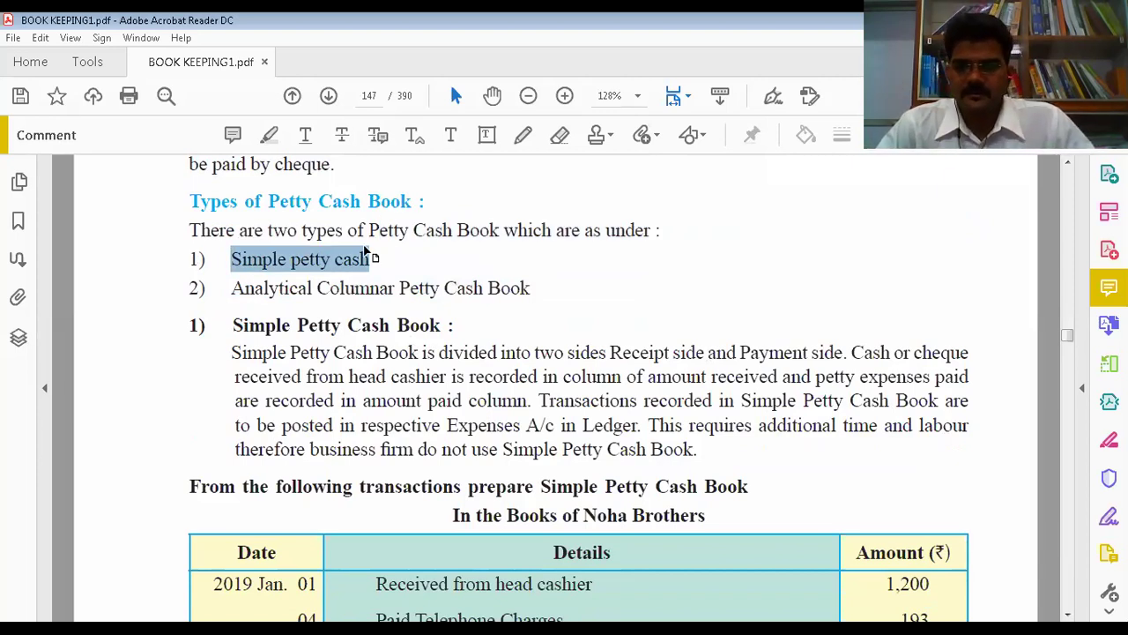
{"action": "left_click_drag", "start_coordinate": [229, 289], "coordinate": [547, 281]}
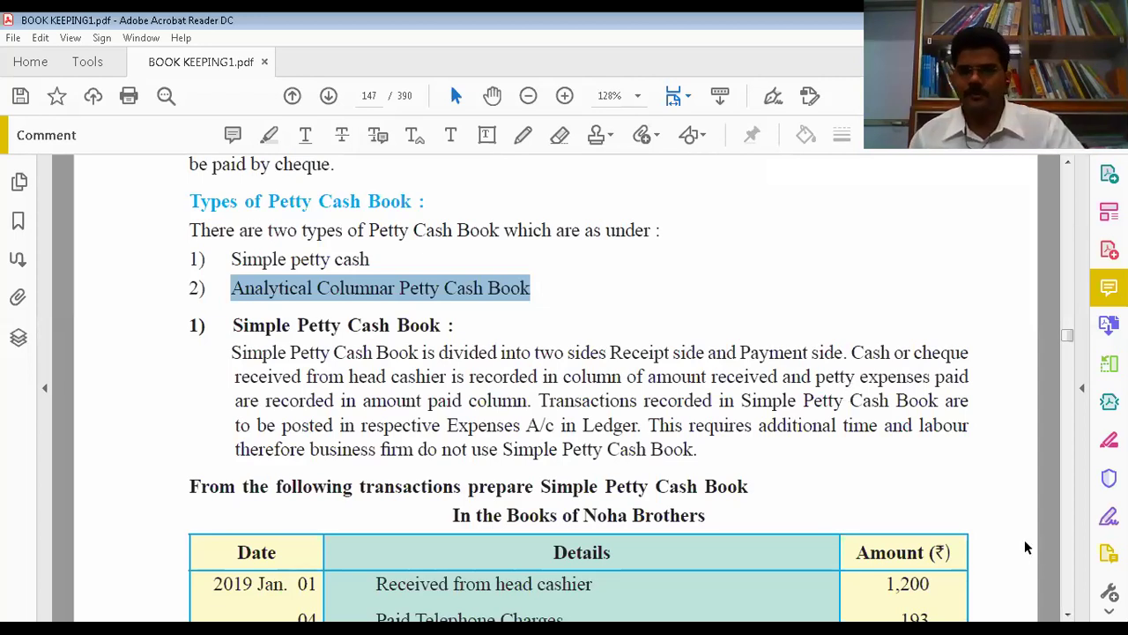
- Select the Date, Details and Amount headings in turn in the Noha Brothers transactions table
{"action": "scroll", "coordinate": [1066, 614], "scroll_direction": "down", "scroll_amount": 5}
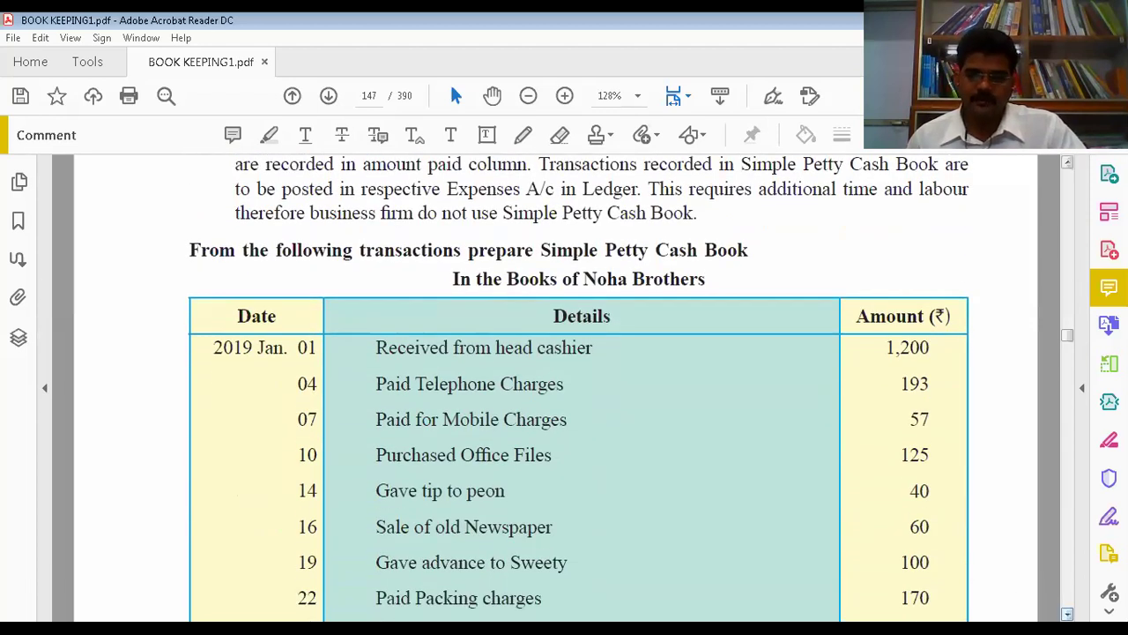
{"action": "left_click", "coordinate": [1067, 614]}
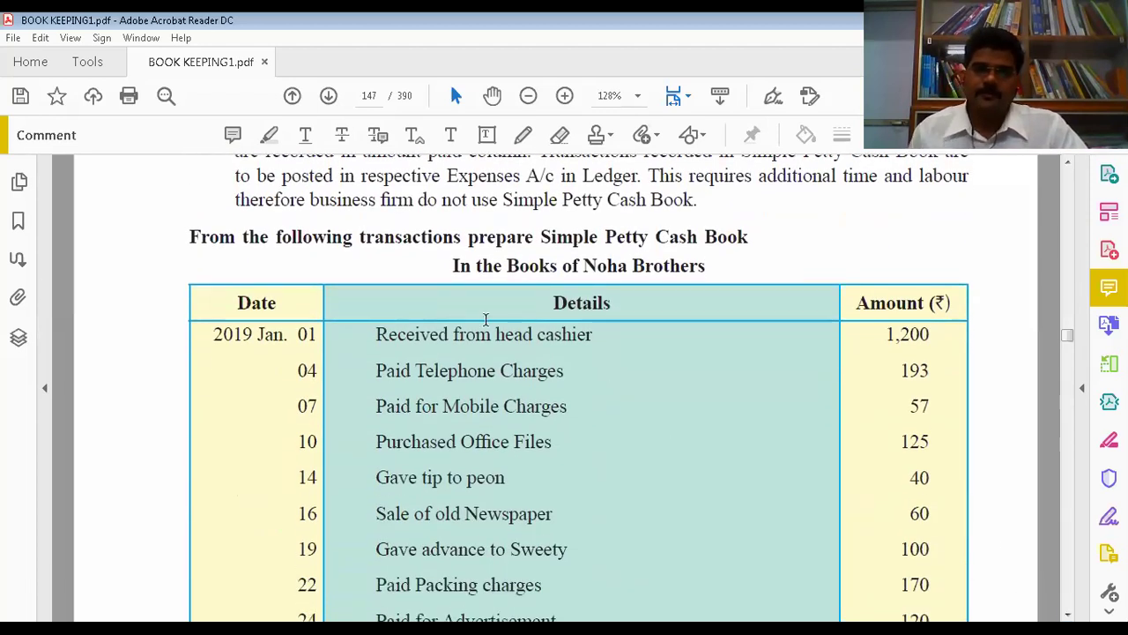
{"action": "left_click_drag", "start_coordinate": [236, 304], "coordinate": [281, 305]}
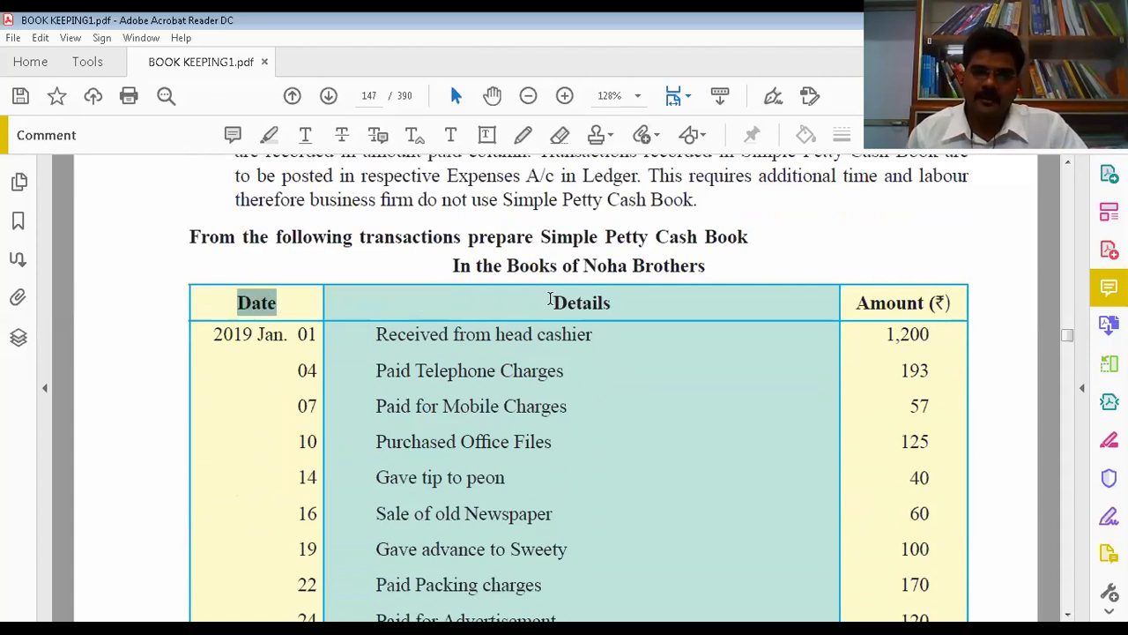
{"action": "left_click_drag", "start_coordinate": [551, 303], "coordinate": [618, 304]}
{"action": "left_click_drag", "start_coordinate": [857, 304], "coordinate": [941, 304]}
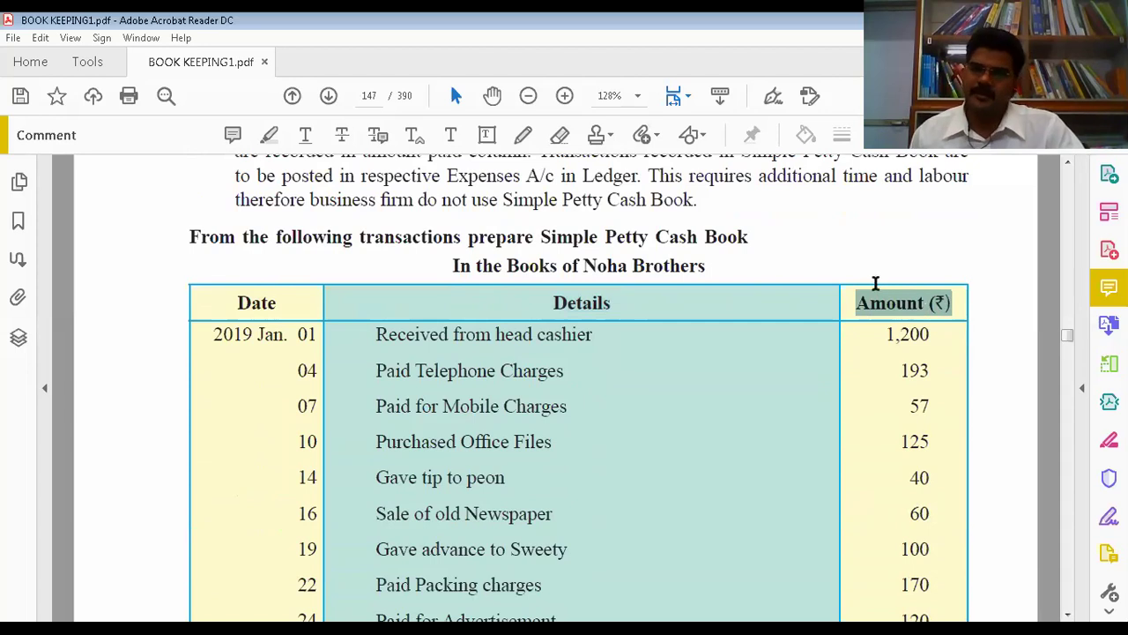
- Select the Details entries one by one, from "Received from head cashier" through "Sale of old Newspaper"
{"action": "left_click", "coordinate": [1067, 614]}
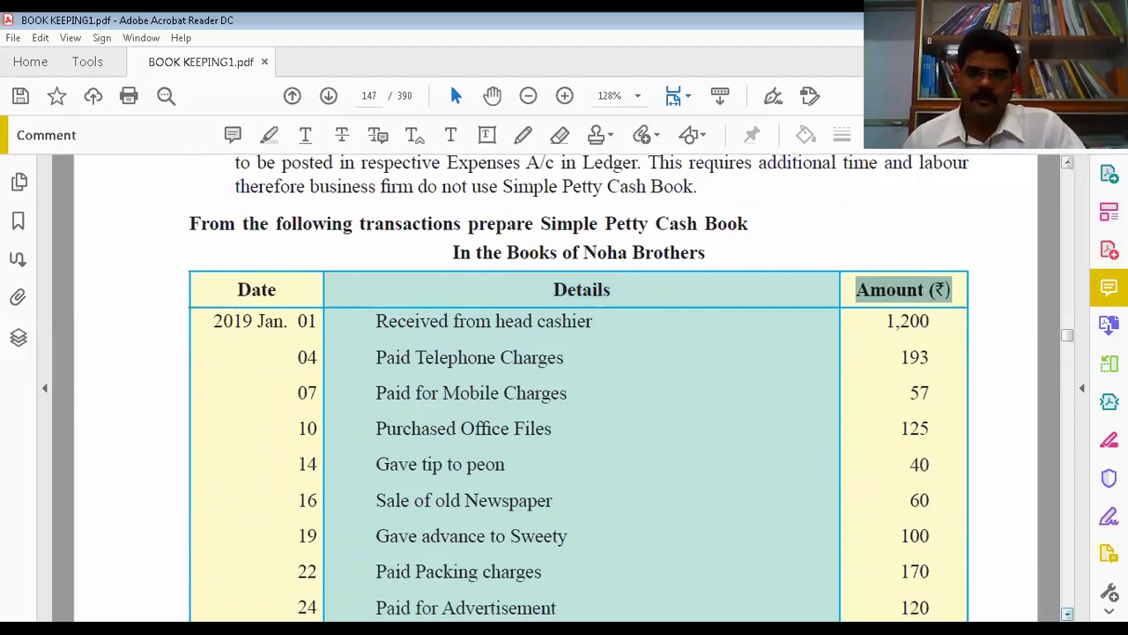
{"action": "scroll", "coordinate": [1062, 483], "scroll_direction": "down", "scroll_amount": 3}
{"action": "scroll", "coordinate": [1062, 483], "scroll_direction": "down", "scroll_amount": 1}
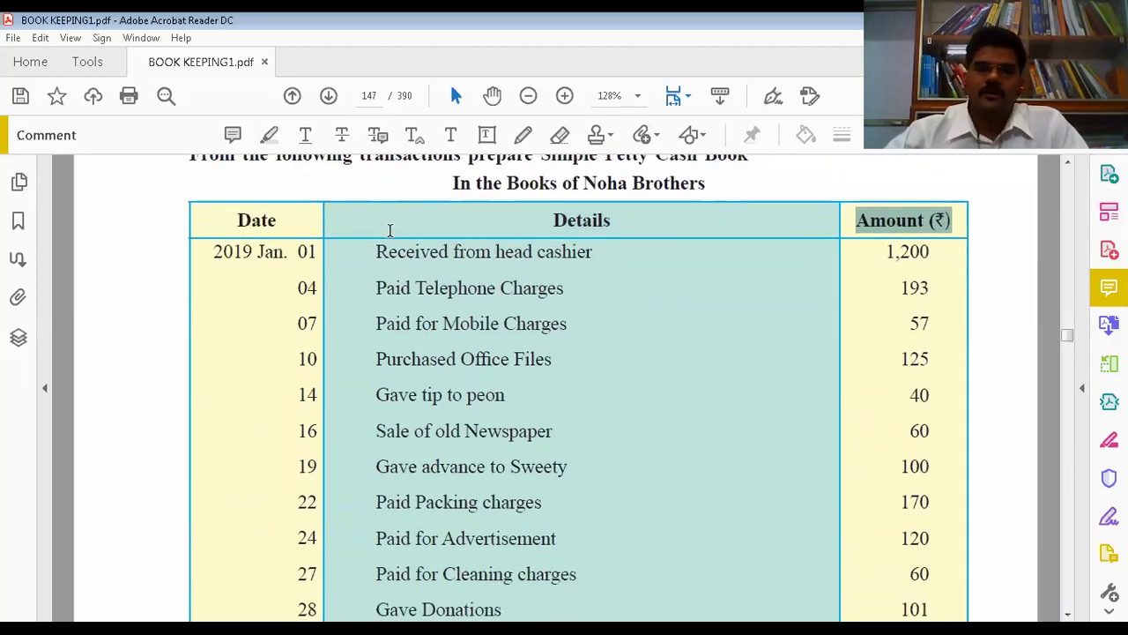
{"action": "left_click_drag", "start_coordinate": [372, 251], "coordinate": [598, 253]}
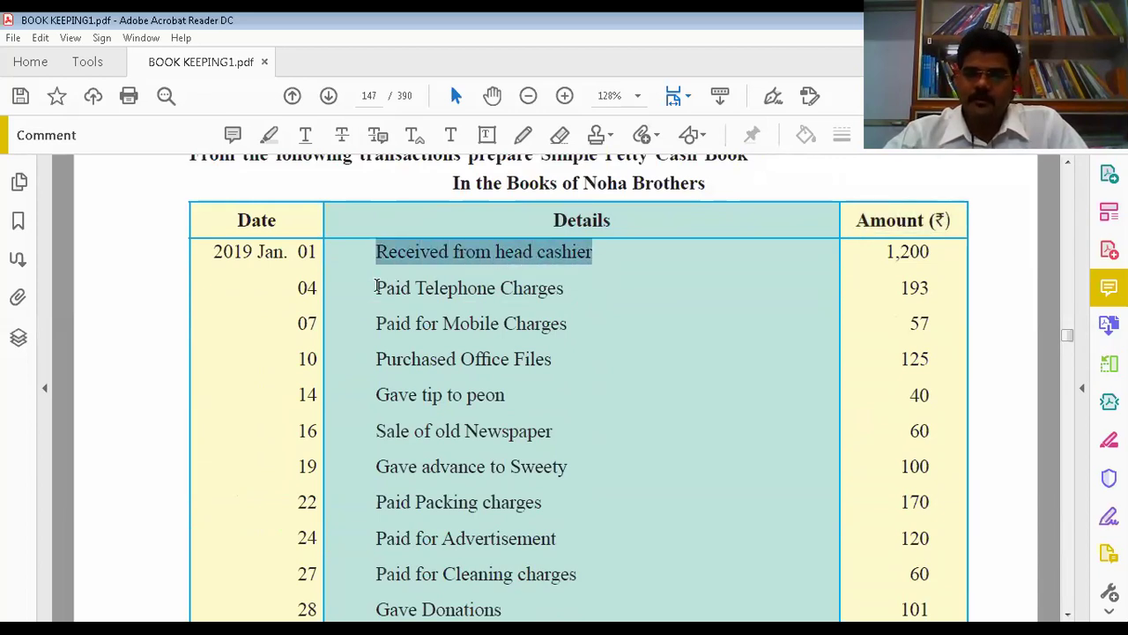
{"action": "left_click_drag", "start_coordinate": [376, 286], "coordinate": [565, 289]}
{"action": "left_click", "coordinate": [431, 327]}
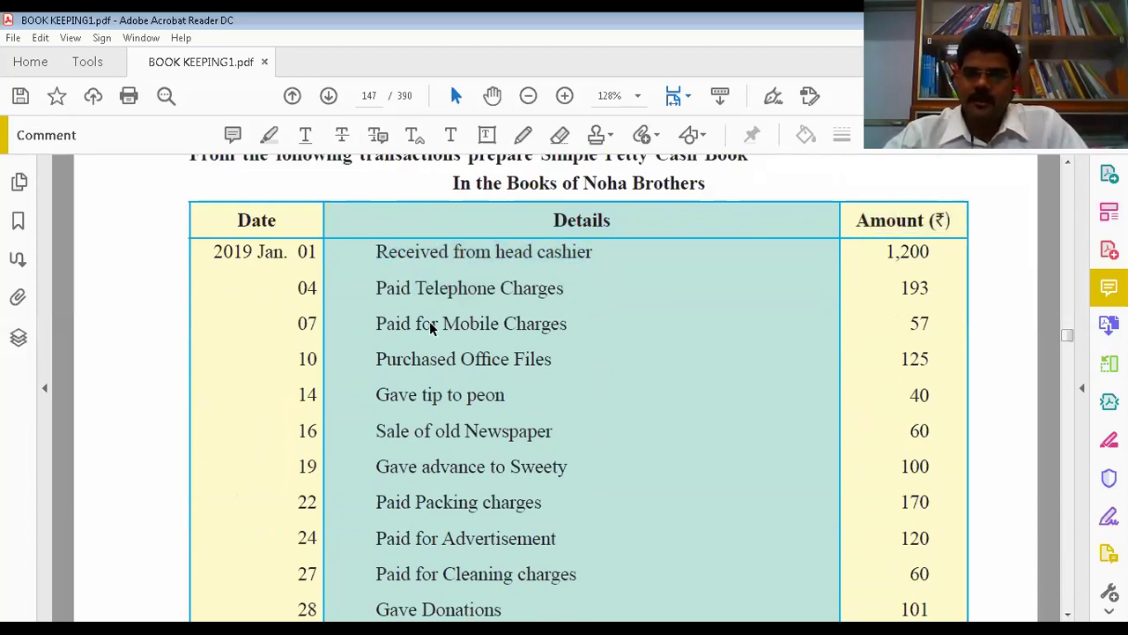
{"action": "left_click_drag", "start_coordinate": [375, 319], "coordinate": [561, 322]}
{"action": "left_click_drag", "start_coordinate": [374, 357], "coordinate": [551, 361]}
{"action": "left_click_drag", "start_coordinate": [378, 391], "coordinate": [507, 397]}
{"action": "left_click_drag", "start_coordinate": [377, 428], "coordinate": [494, 435]}
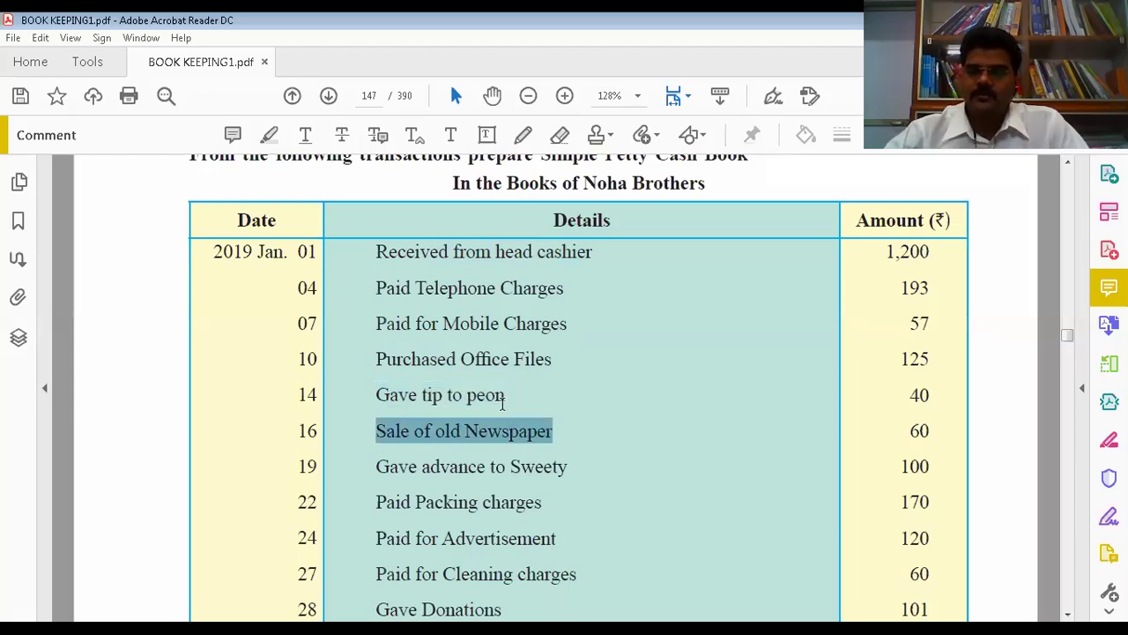
- In the Simple Petty Cash Book solution, select the column headings in turn, then compare Amount Received with Total Amount paid
{"action": "scroll", "coordinate": [1068, 608], "scroll_direction": "down", "scroll_amount": 4}
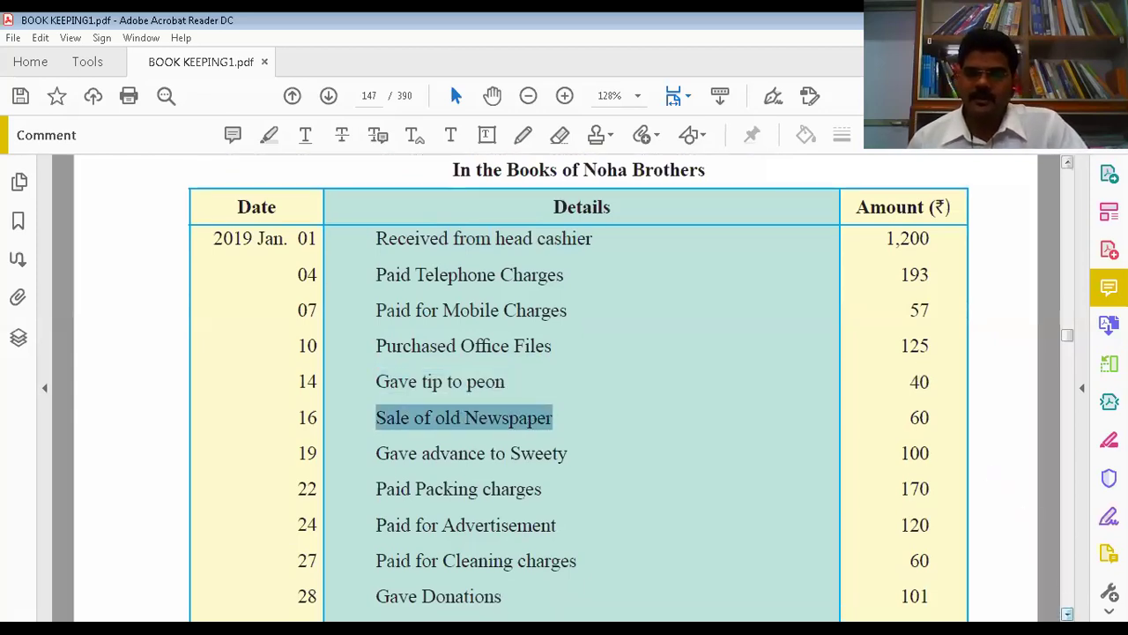
{"action": "scroll", "coordinate": [1068, 608], "scroll_direction": "down", "scroll_amount": 5}
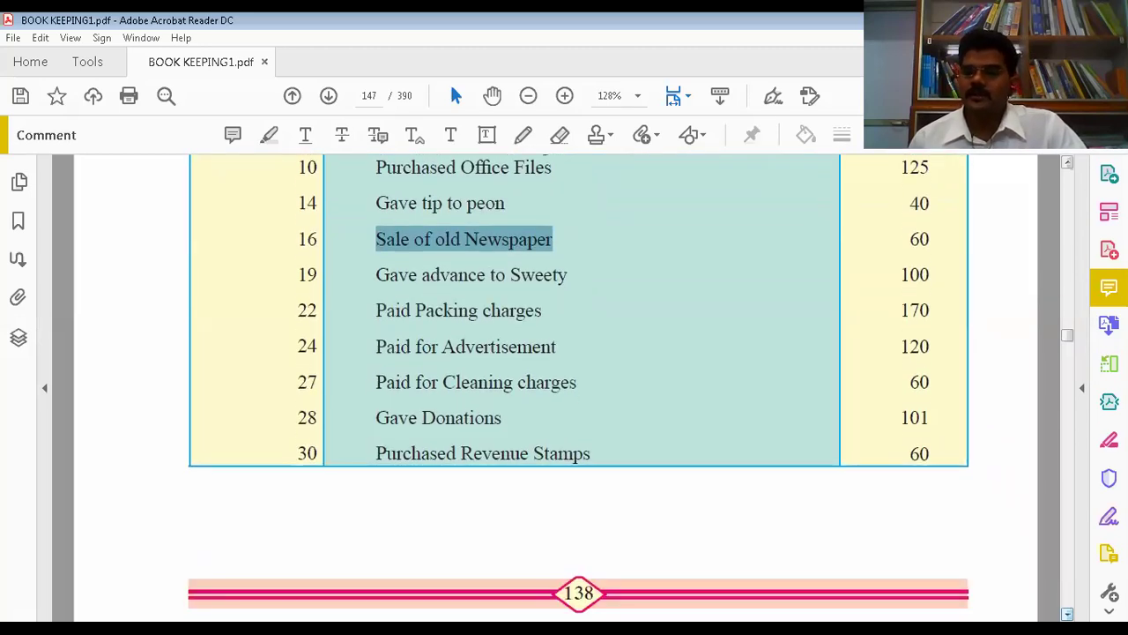
{"action": "scroll", "coordinate": [1068, 609], "scroll_direction": "down", "scroll_amount": 2}
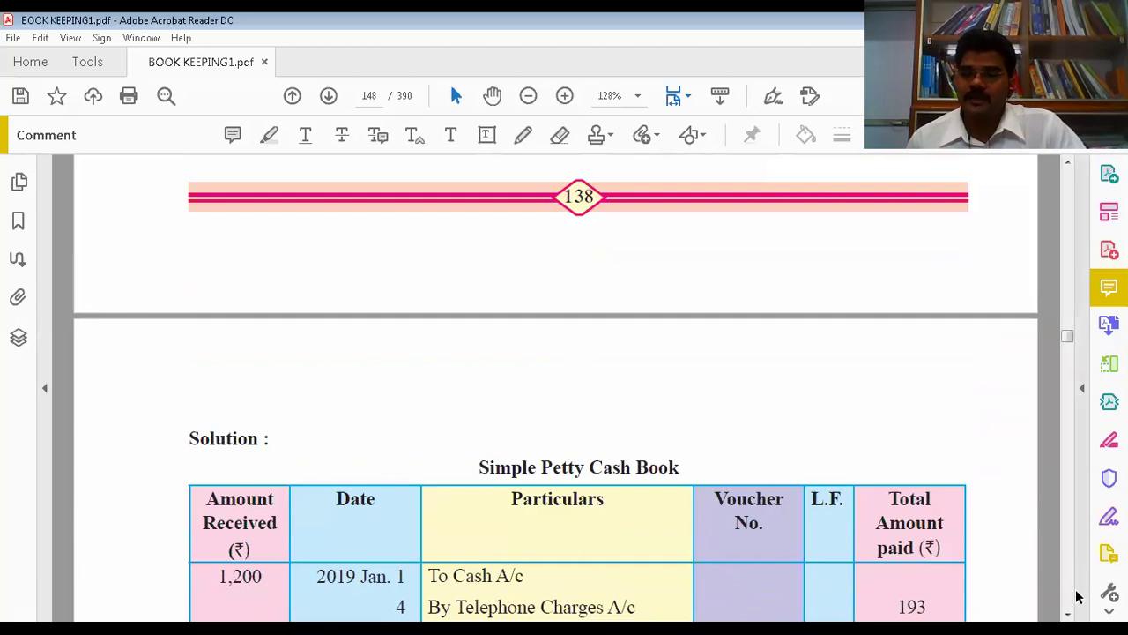
{"action": "scroll", "coordinate": [1067, 613], "scroll_direction": "down", "scroll_amount": 2}
{"action": "scroll", "coordinate": [1067, 614], "scroll_direction": "down", "scroll_amount": 4}
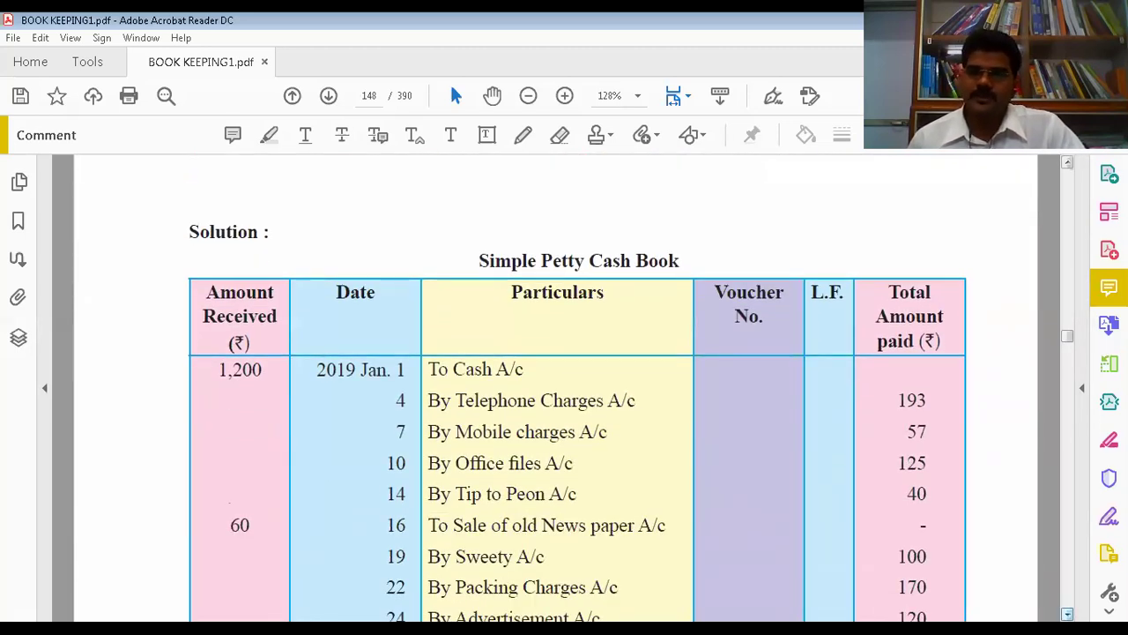
{"action": "left_click_drag", "start_coordinate": [202, 292], "coordinate": [280, 327]}
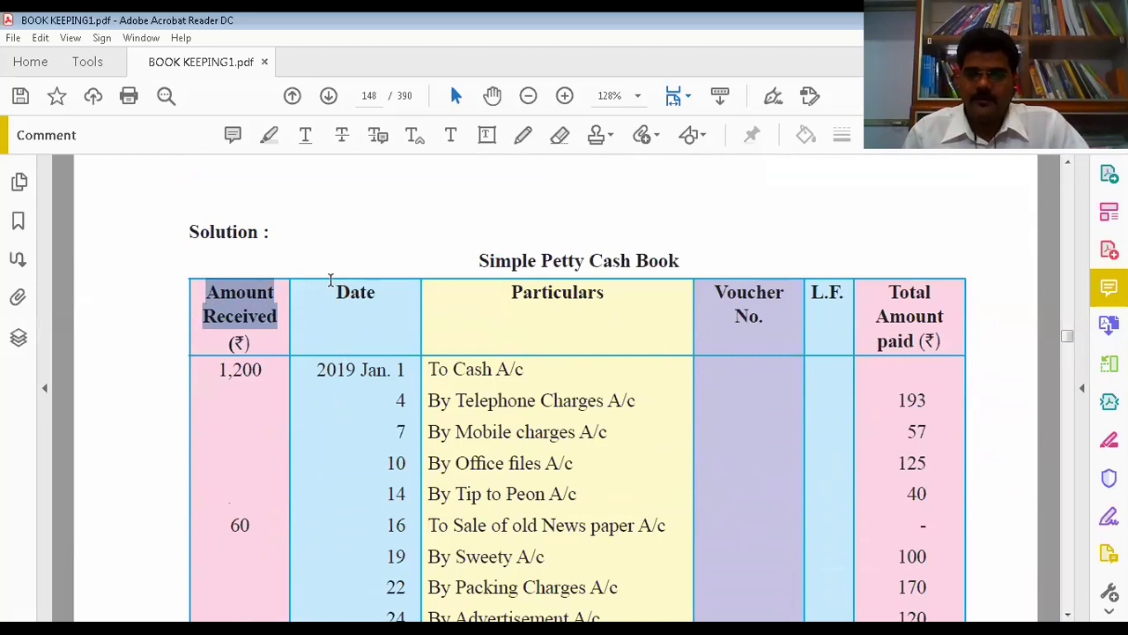
{"action": "left_click_drag", "start_coordinate": [332, 280], "coordinate": [377, 295]}
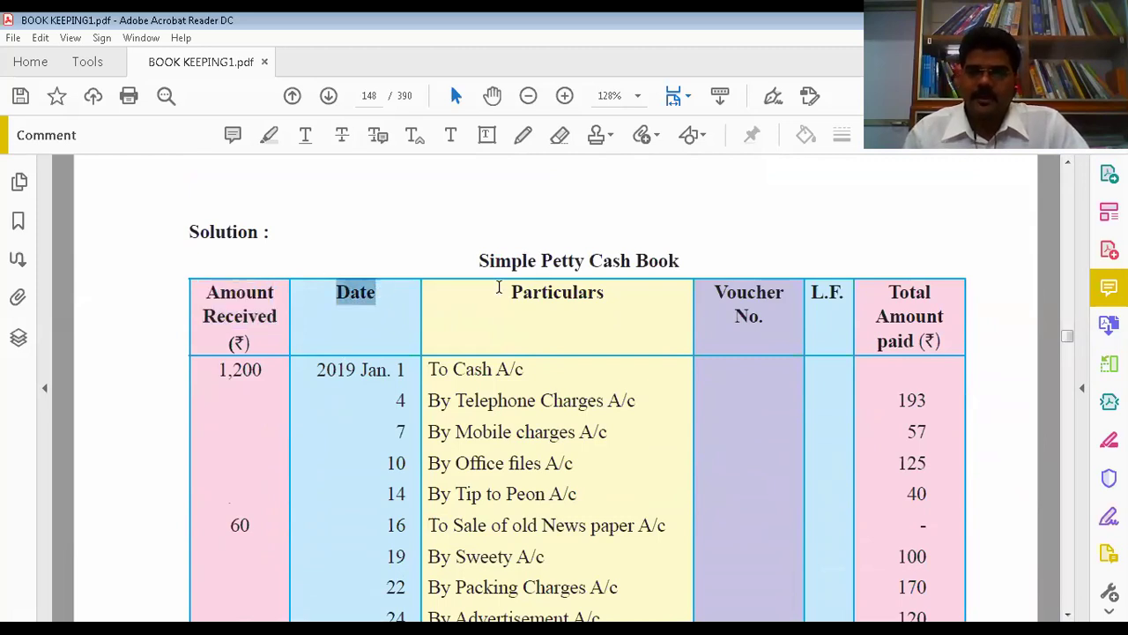
{"action": "left_click_drag", "start_coordinate": [506, 284], "coordinate": [617, 302]}
{"action": "left_click_drag", "start_coordinate": [714, 285], "coordinate": [842, 298]}
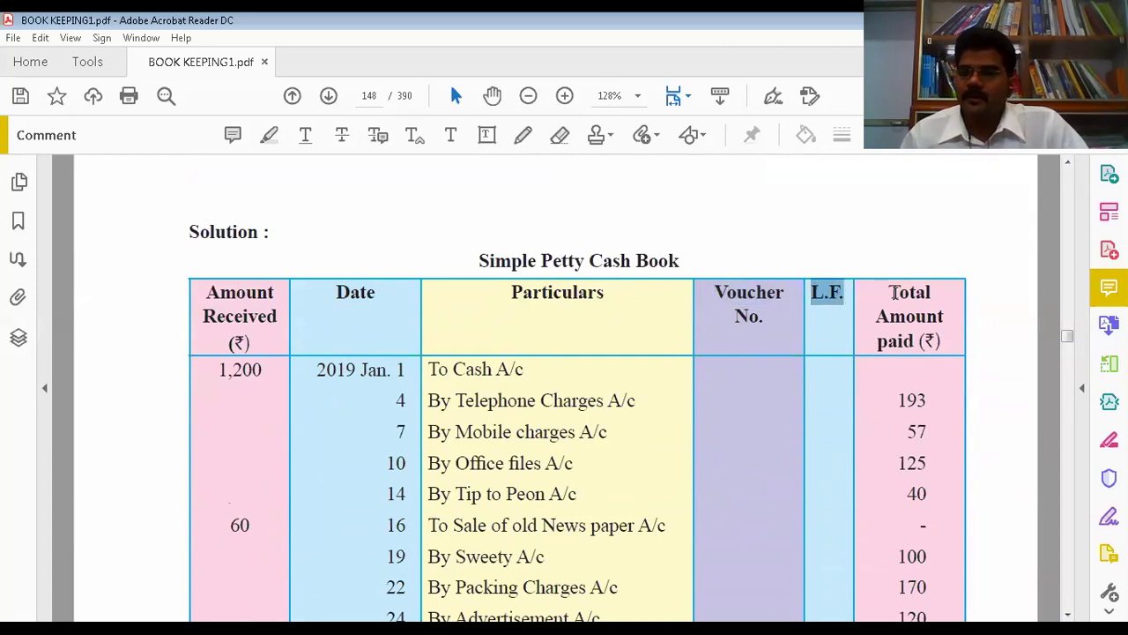
{"action": "left_click_drag", "start_coordinate": [890, 291], "coordinate": [928, 346]}
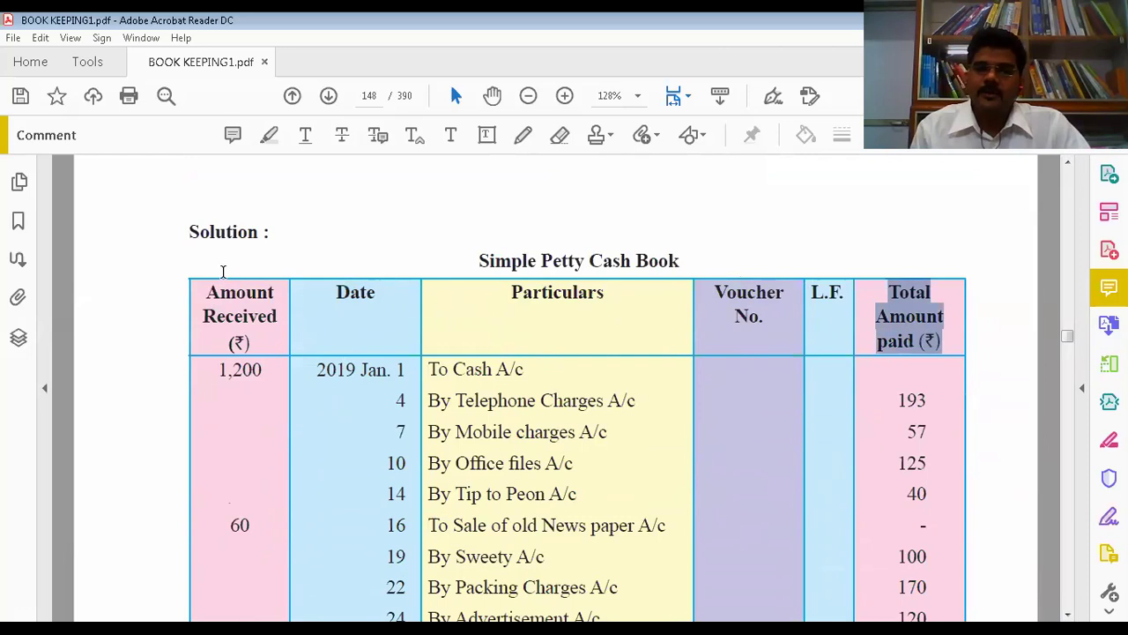
{"action": "left_click_drag", "start_coordinate": [202, 290], "coordinate": [277, 321]}
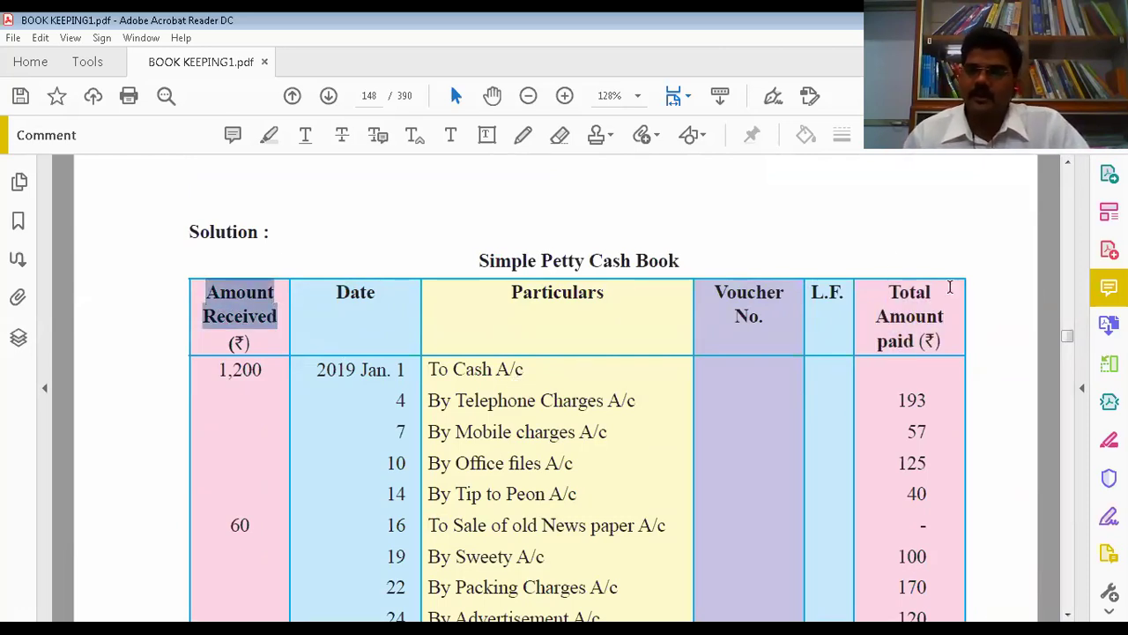
{"action": "left_click_drag", "start_coordinate": [887, 285], "coordinate": [922, 342]}
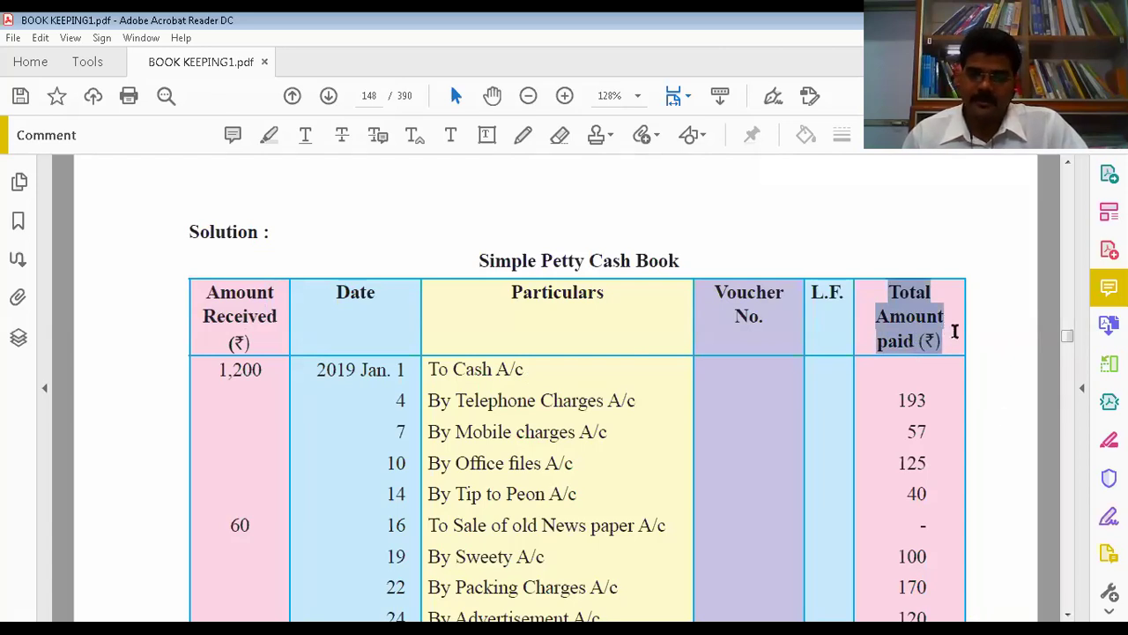
- Mark the "To" prefix of the cash entry and the "By" prefixes below it in the Particulars column
{"action": "left_click", "coordinate": [1066, 614]}
{"action": "left_click", "coordinate": [1067, 613]}
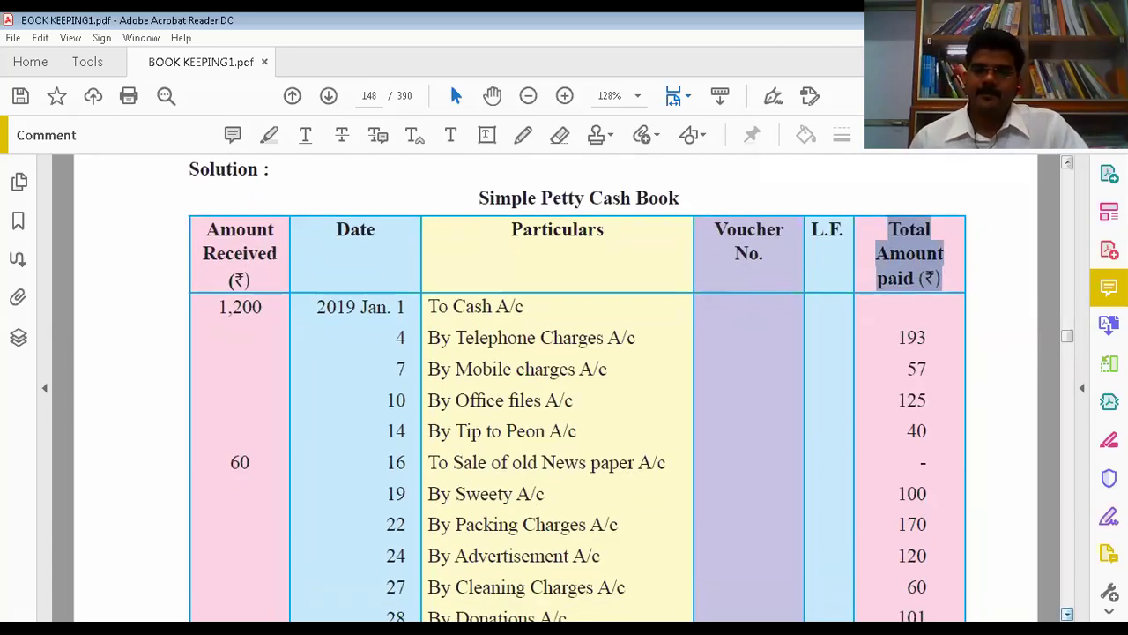
{"action": "left_click", "coordinate": [1067, 613]}
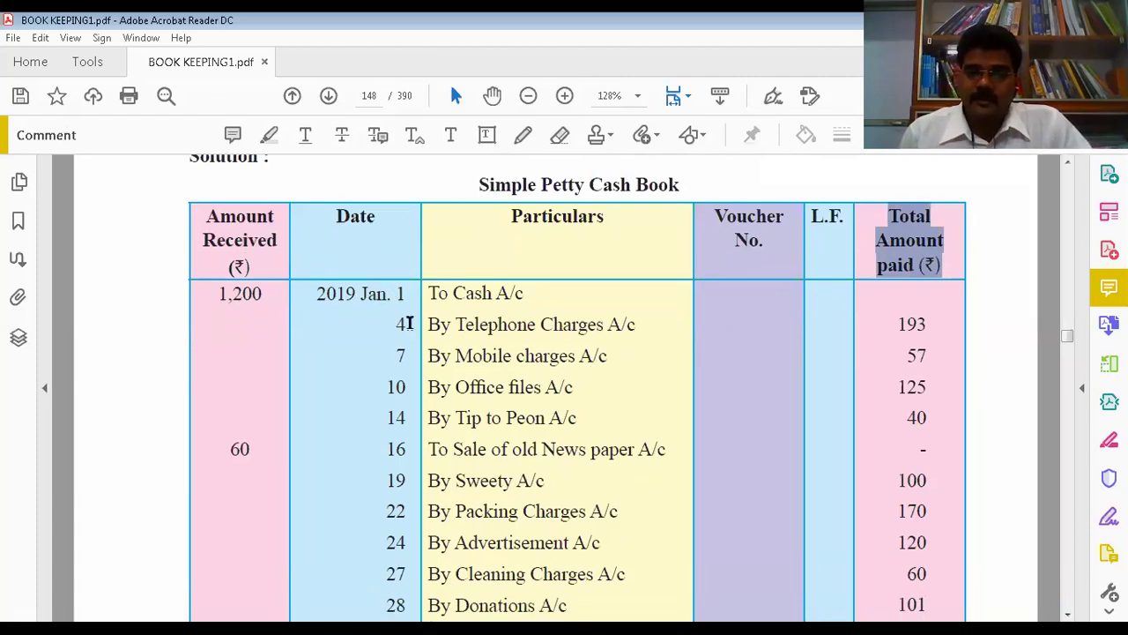
{"action": "left_click_drag", "start_coordinate": [428, 293], "coordinate": [445, 272]}
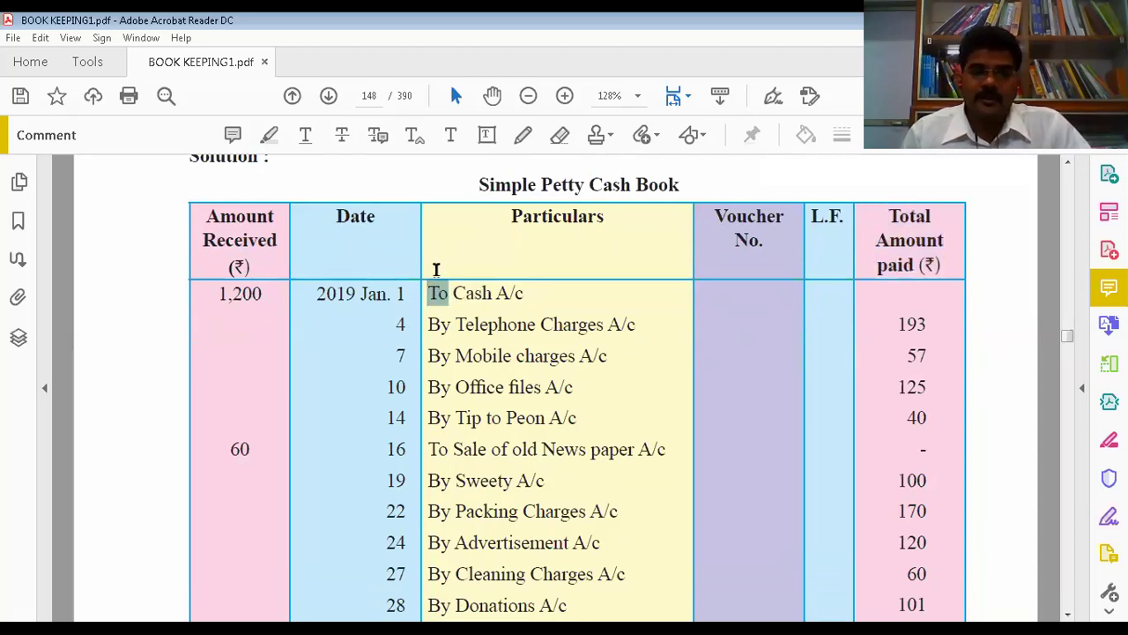
{"action": "left_click", "coordinate": [426, 324]}
{"action": "left_click_drag", "start_coordinate": [426, 323], "coordinate": [451, 356]}
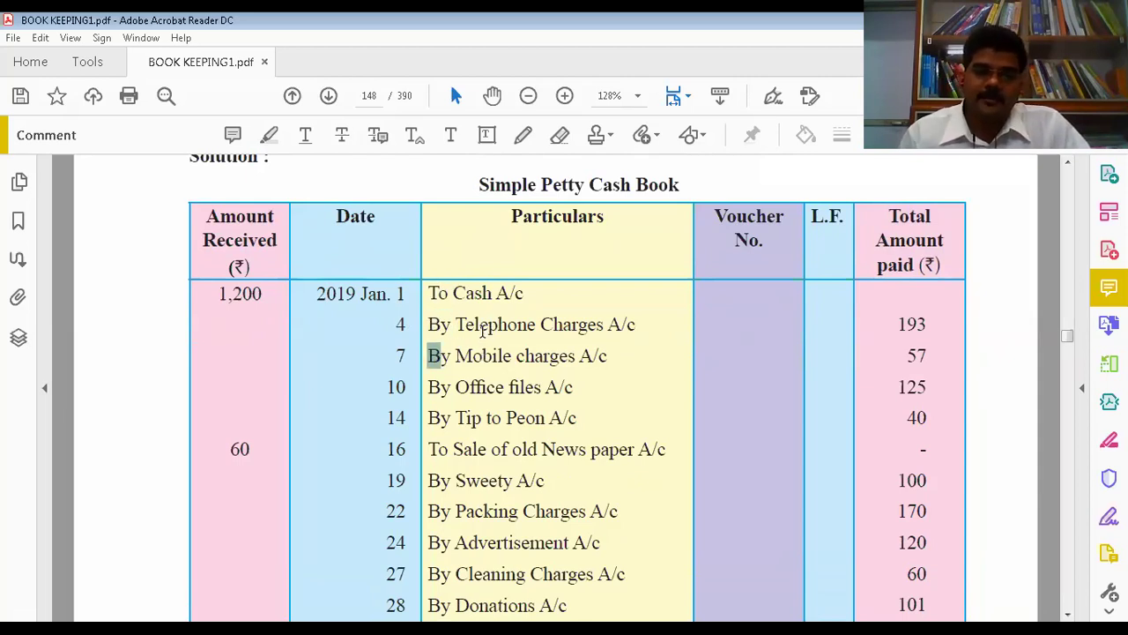
- Select the Cash, Telephone Charges and Mobile charges entries, each followed by its received or paid amount
{"action": "left_click_drag", "start_coordinate": [429, 292], "coordinate": [525, 296]}
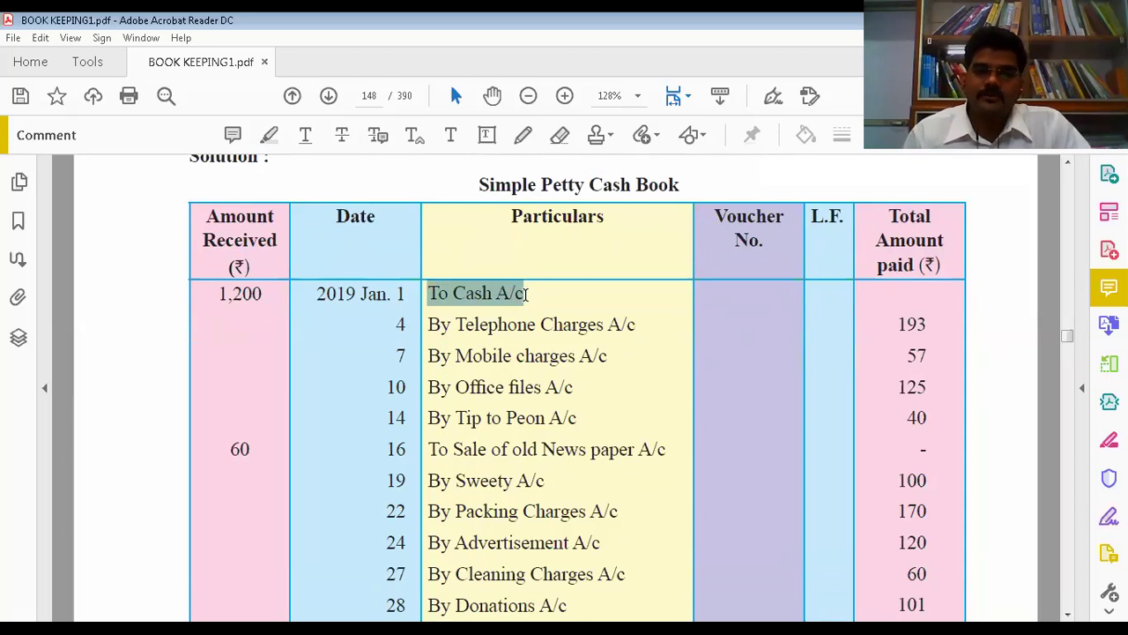
{"action": "left_click_drag", "start_coordinate": [216, 293], "coordinate": [267, 294]}
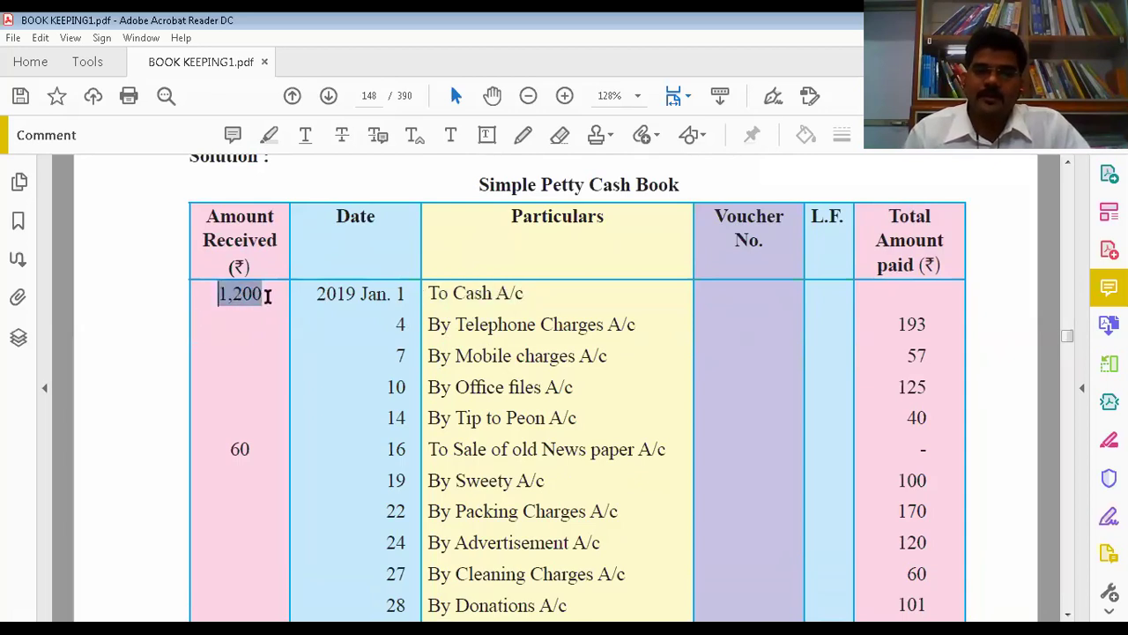
{"action": "left_click_drag", "start_coordinate": [430, 323], "coordinate": [634, 325]}
{"action": "left_click_drag", "start_coordinate": [896, 323], "coordinate": [927, 324]}
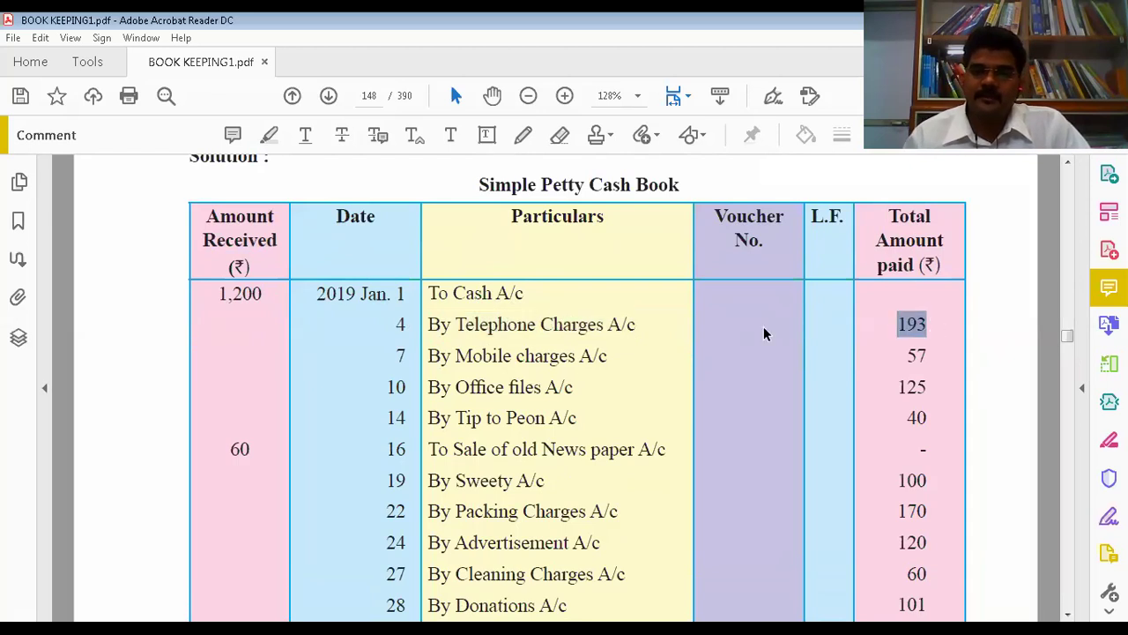
{"action": "left_click_drag", "start_coordinate": [451, 356], "coordinate": [609, 354]}
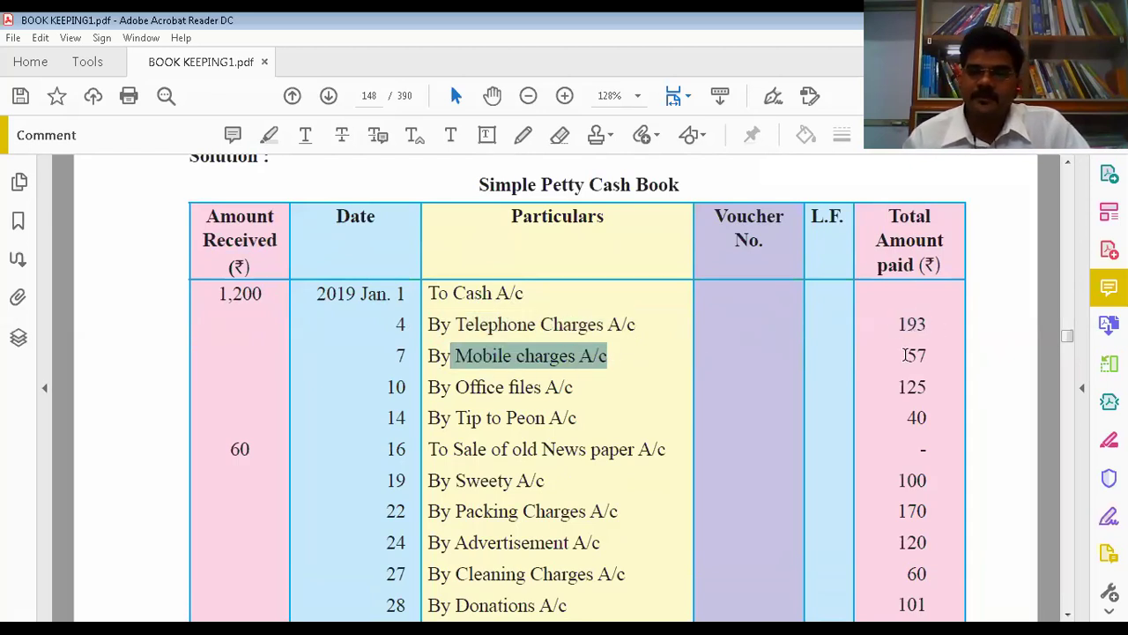
{"action": "left_click_drag", "start_coordinate": [906, 354], "coordinate": [927, 355]}
- Select the Office files, Tip to Peon and Sale of old News paper entries, plus the amount received for the newspaper sale
{"action": "left_click_drag", "start_coordinate": [546, 392], "coordinate": [573, 388]}
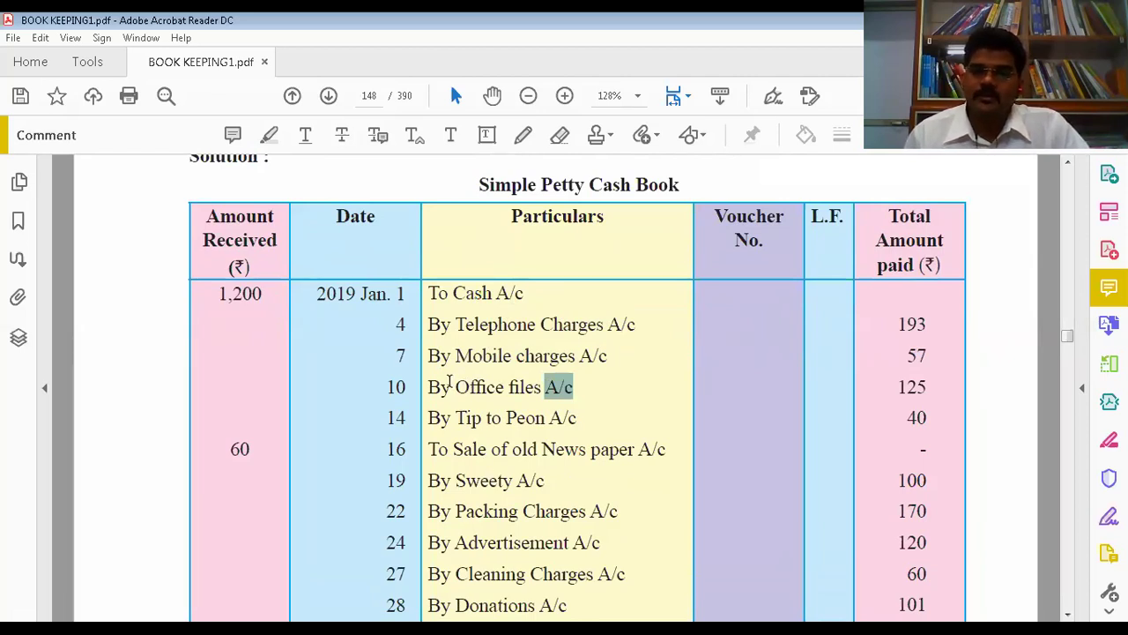
{"action": "left_click_drag", "start_coordinate": [453, 385], "coordinate": [527, 388]}
{"action": "left_click_drag", "start_coordinate": [455, 418], "coordinate": [578, 418]}
{"action": "left_click_drag", "start_coordinate": [453, 448], "coordinate": [661, 449]}
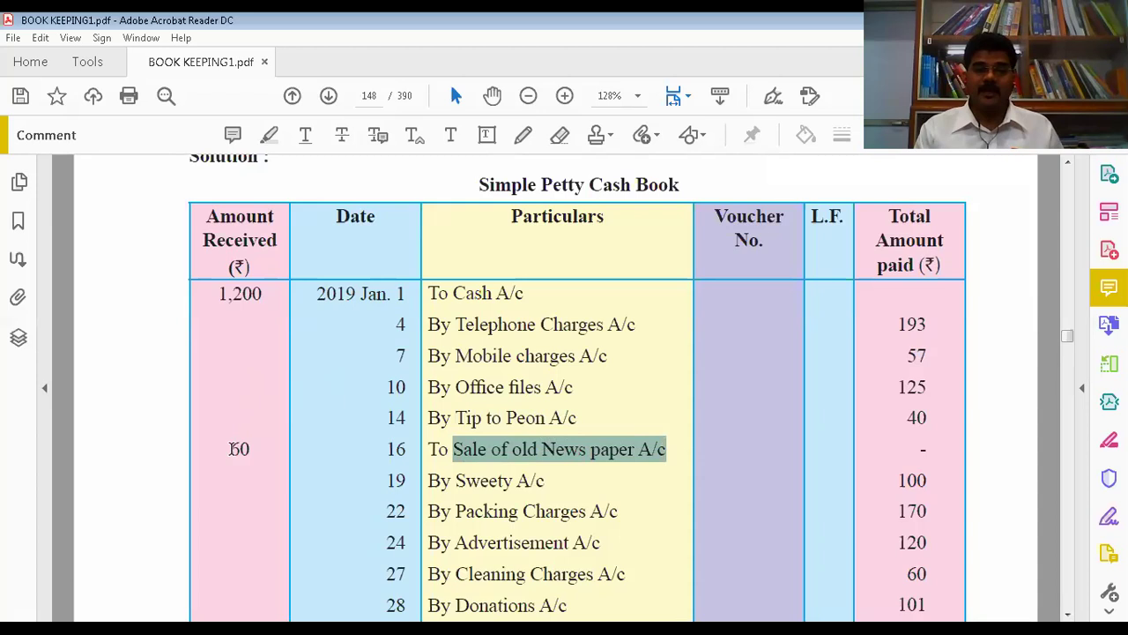
{"action": "left_click_drag", "start_coordinate": [231, 449], "coordinate": [251, 449]}
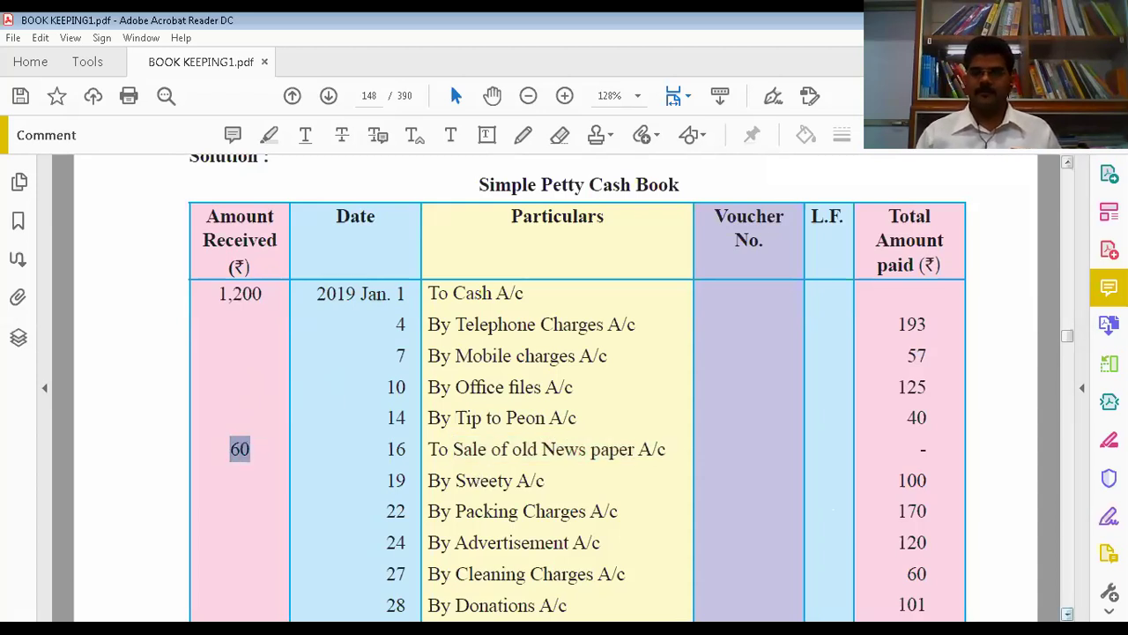
- Select the Sweety, Packing Charges, Advertisement, Cleaning Charges, Donations and Revenue Stamps entries one after another in the Particulars column
{"action": "scroll", "coordinate": [1062, 601], "scroll_direction": "down", "scroll_amount": 5}
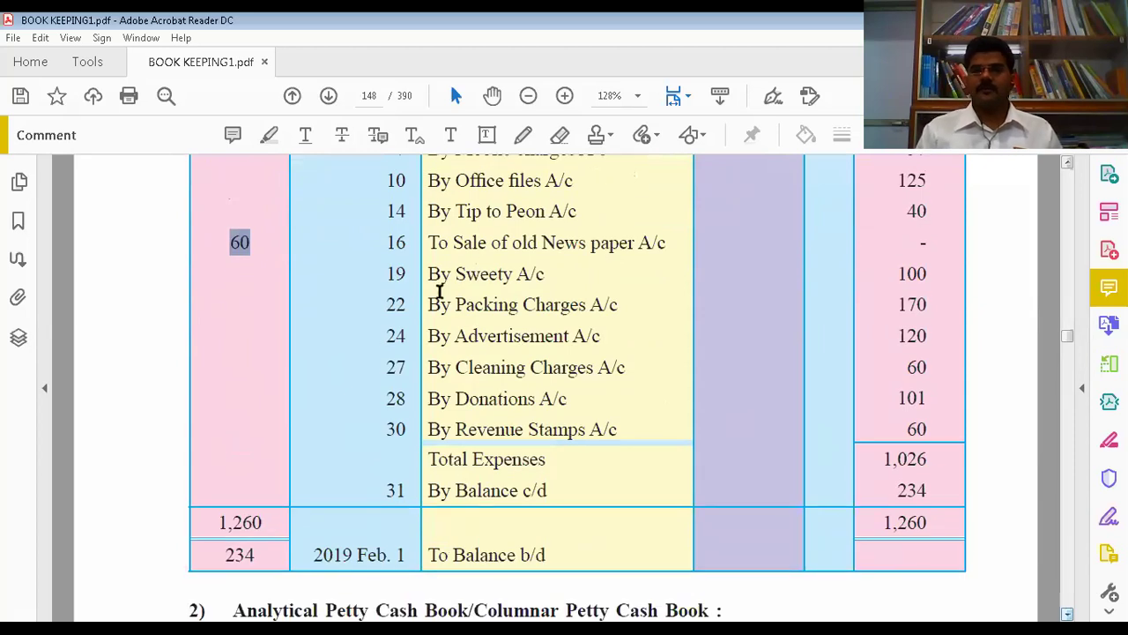
{"action": "left_click_drag", "start_coordinate": [430, 273], "coordinate": [546, 275]}
{"action": "left_click_drag", "start_coordinate": [430, 304], "coordinate": [598, 309]}
{"action": "left_click_drag", "start_coordinate": [430, 336], "coordinate": [601, 339]}
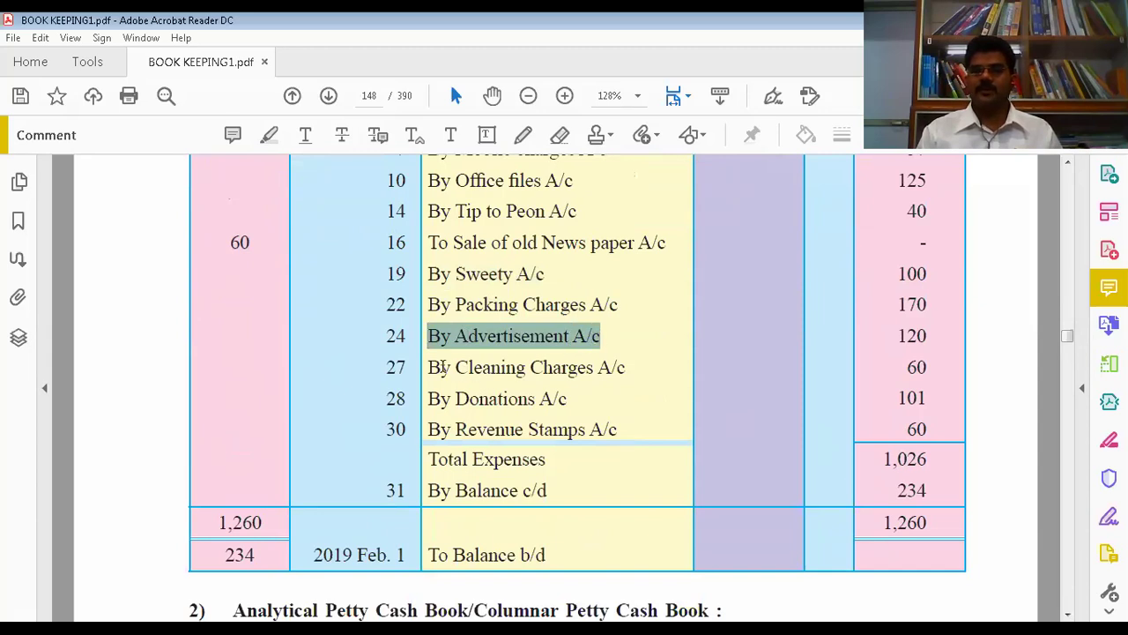
{"action": "left_click_drag", "start_coordinate": [441, 367], "coordinate": [587, 368]}
{"action": "left_click_drag", "start_coordinate": [456, 399], "coordinate": [562, 399]}
{"action": "left_click_drag", "start_coordinate": [455, 429], "coordinate": [583, 426]}
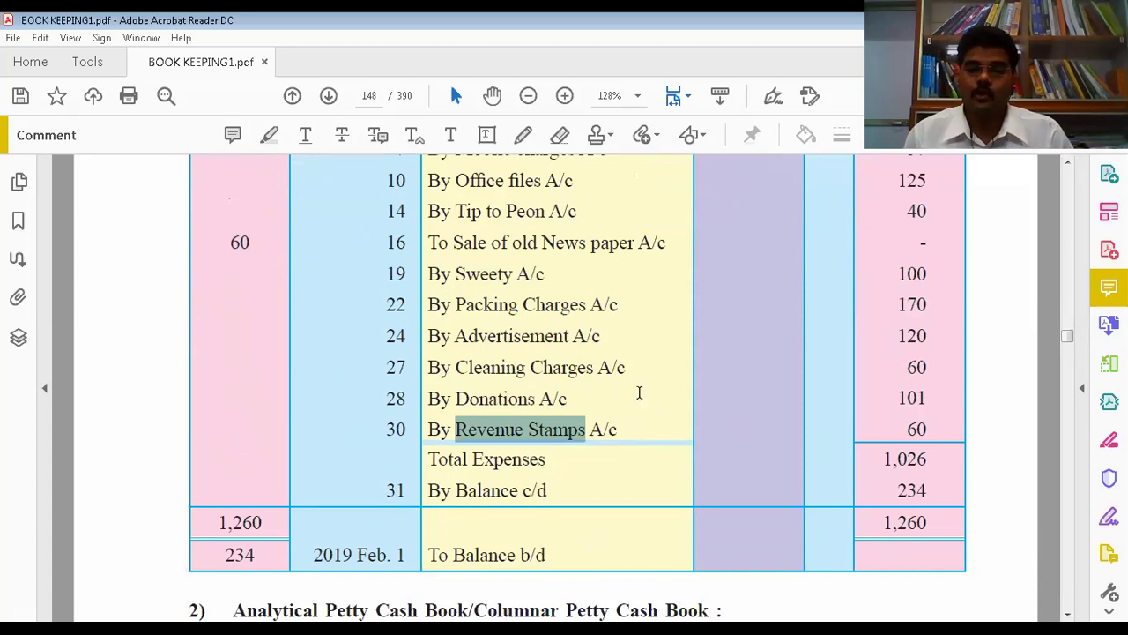
- Select the closing totals of the received and paid columns, followed by the Total Expenses and Balance c/d amounts
{"action": "left_click_drag", "start_coordinate": [218, 522], "coordinate": [281, 523]}
{"action": "left_click_drag", "start_coordinate": [883, 521], "coordinate": [941, 518]}
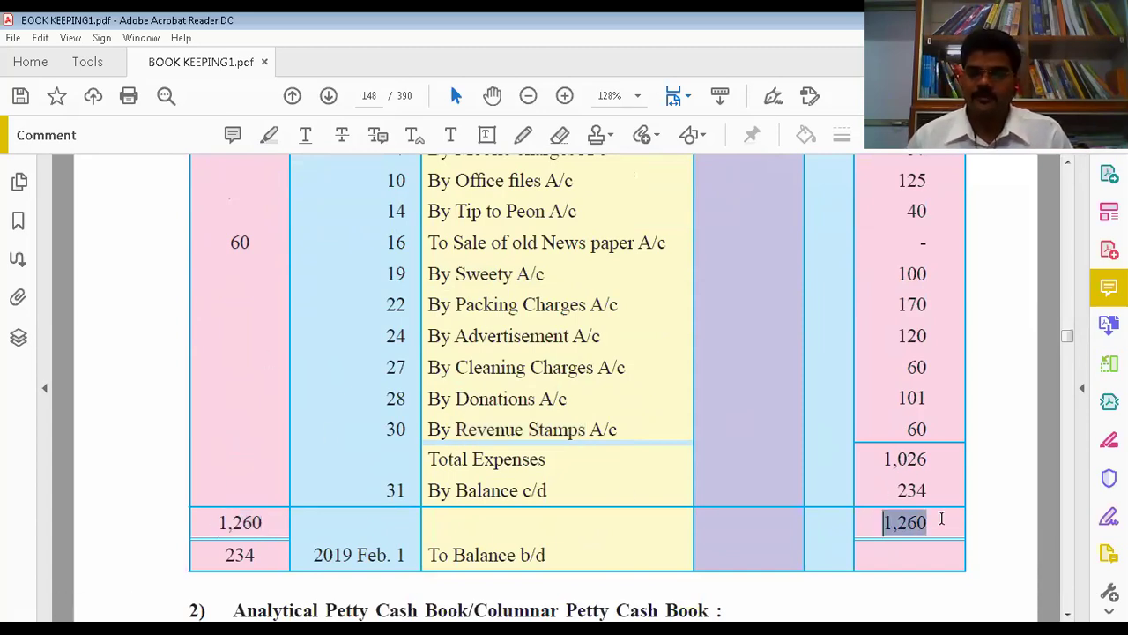
{"action": "left_click_drag", "start_coordinate": [882, 457], "coordinate": [933, 457]}
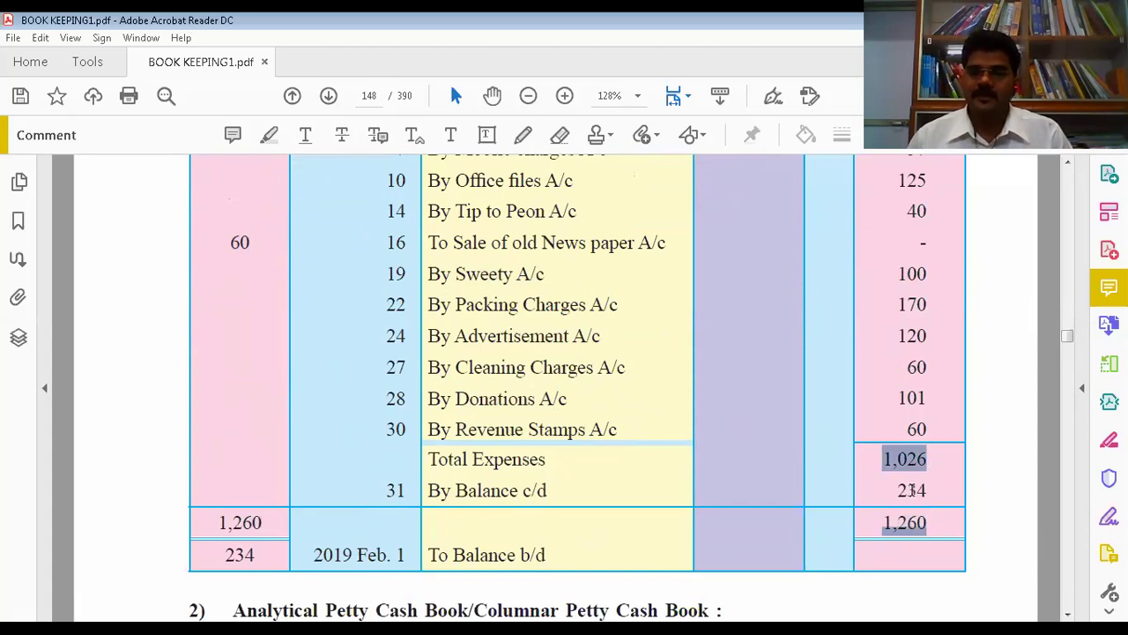
{"action": "left_click_drag", "start_coordinate": [888, 490], "coordinate": [925, 490]}
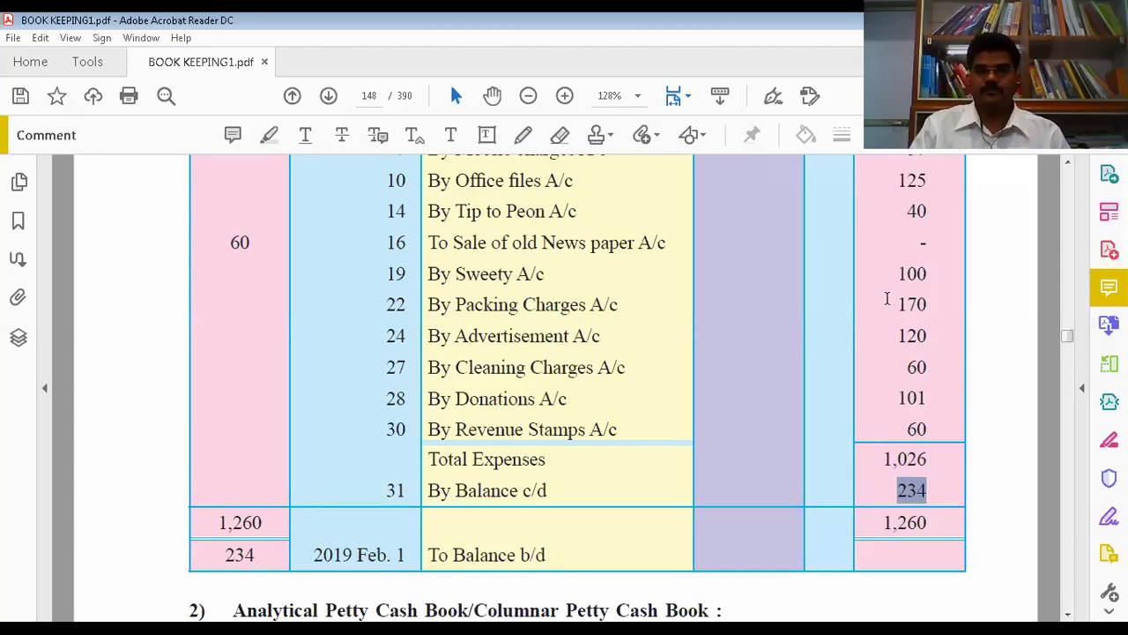
- Select the Analytical Petty Cash Book/Columnar Petty Cash Book heading, followed by the Imprest system of Petty Cash Book heading
{"action": "scroll", "coordinate": [887, 298], "scroll_direction": "down", "scroll_amount": 5}
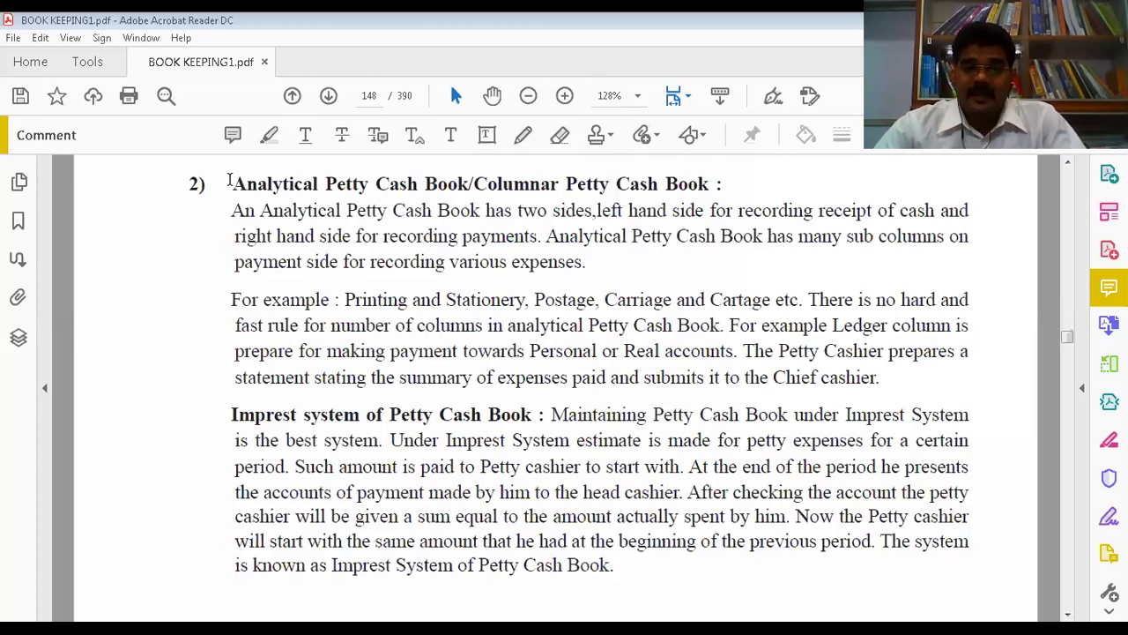
{"action": "left_click_drag", "start_coordinate": [244, 181], "coordinate": [680, 182]}
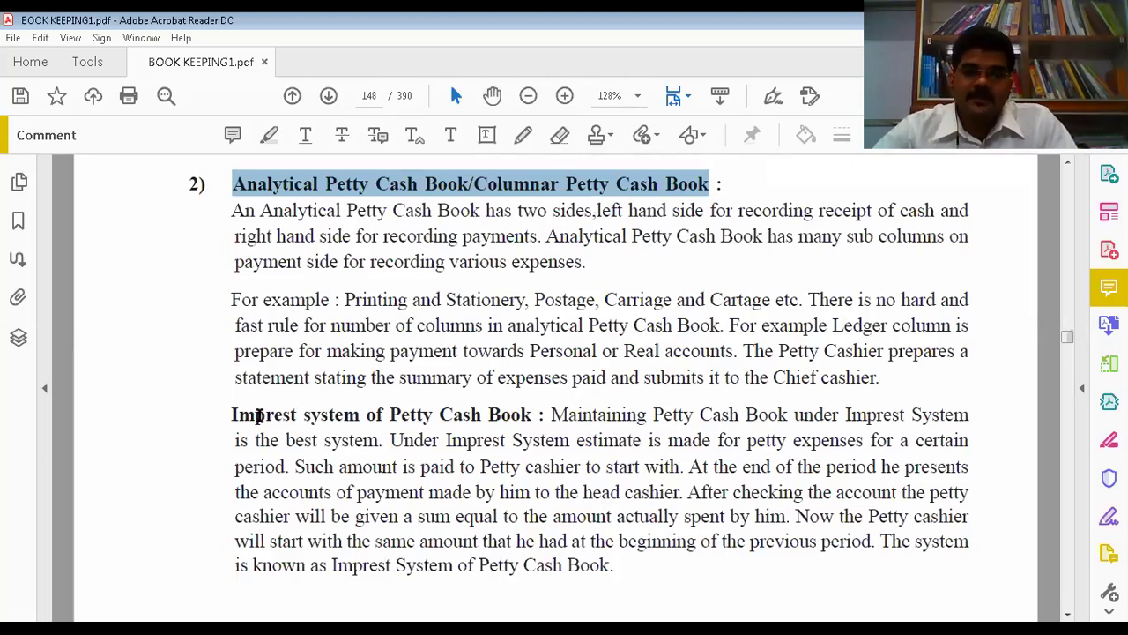
{"action": "left_click_drag", "start_coordinate": [223, 414], "coordinate": [507, 415]}
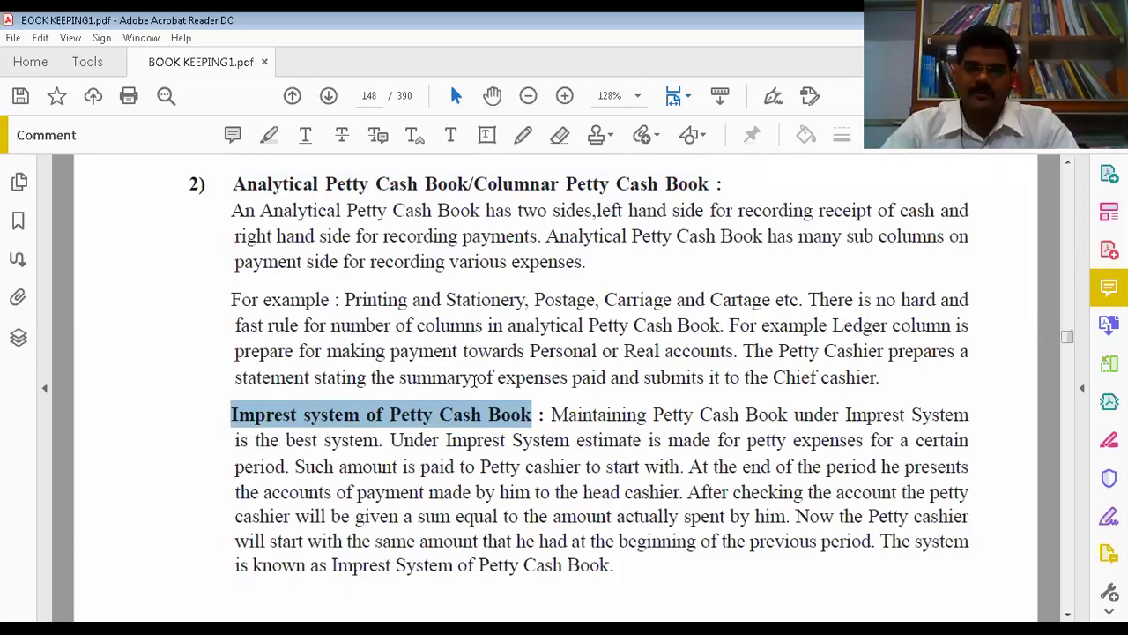
- Handwrite the subtraction 1000 − 800 = 200 in the page margin with the pencil, labelling 1000 "Jan-1" and 200 "31-Jan"
{"action": "left_click", "coordinate": [522, 137]}
{"action": "mouse_move", "coordinate": [123, 361]}
{"action": "left_mouse_down"}
{"action": "mouse_move", "coordinate": [109, 351]}
{"action": "mouse_move", "coordinate": [143, 344]}
{"action": "mouse_move", "coordinate": [128, 357]}
{"action": "mouse_move", "coordinate": [134, 342]}
{"action": "mouse_move", "coordinate": [156, 339]}
{"action": "left_mouse_up"}
{"action": "key", "text": "ctrl+z"}
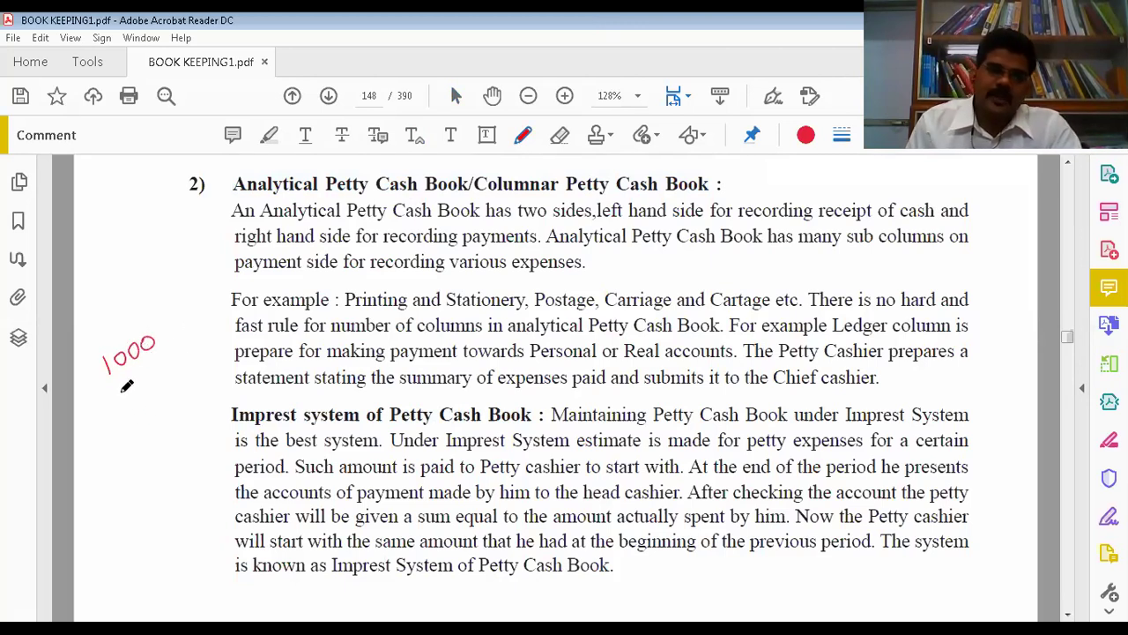
{"action": "left_click_drag", "start_coordinate": [135, 378], "coordinate": [155, 365]}
{"action": "left_click_drag", "start_coordinate": [100, 410], "coordinate": [182, 364]}
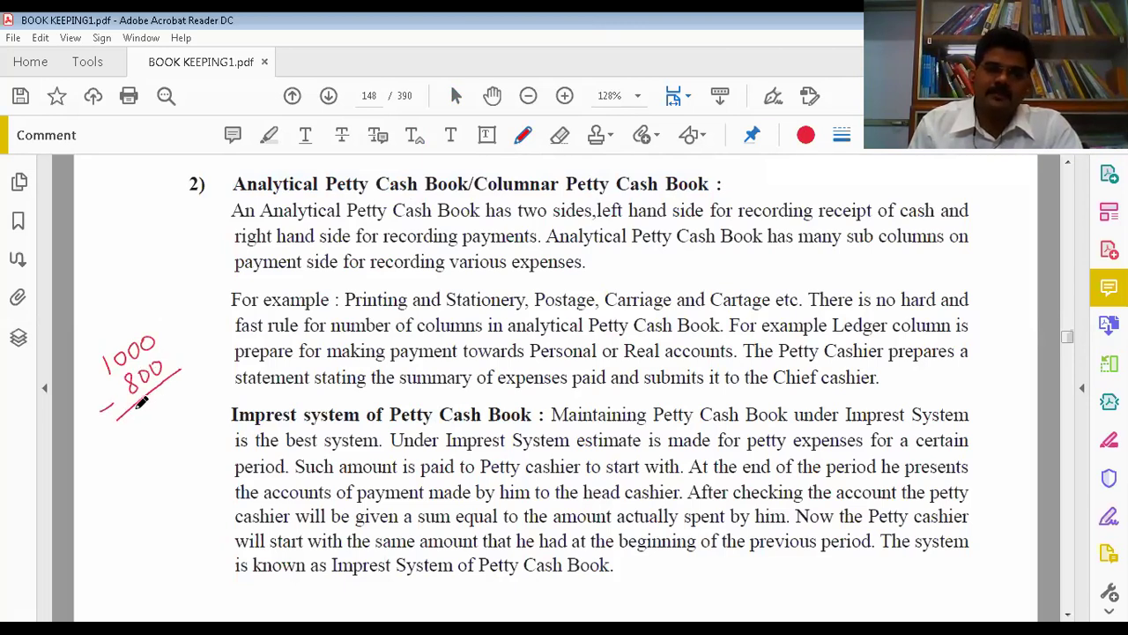
{"action": "mouse_move", "coordinate": [144, 408]}
{"action": "left_mouse_down"}
{"action": "mouse_move", "coordinate": [156, 418]}
{"action": "mouse_move", "coordinate": [179, 390]}
{"action": "left_mouse_up"}
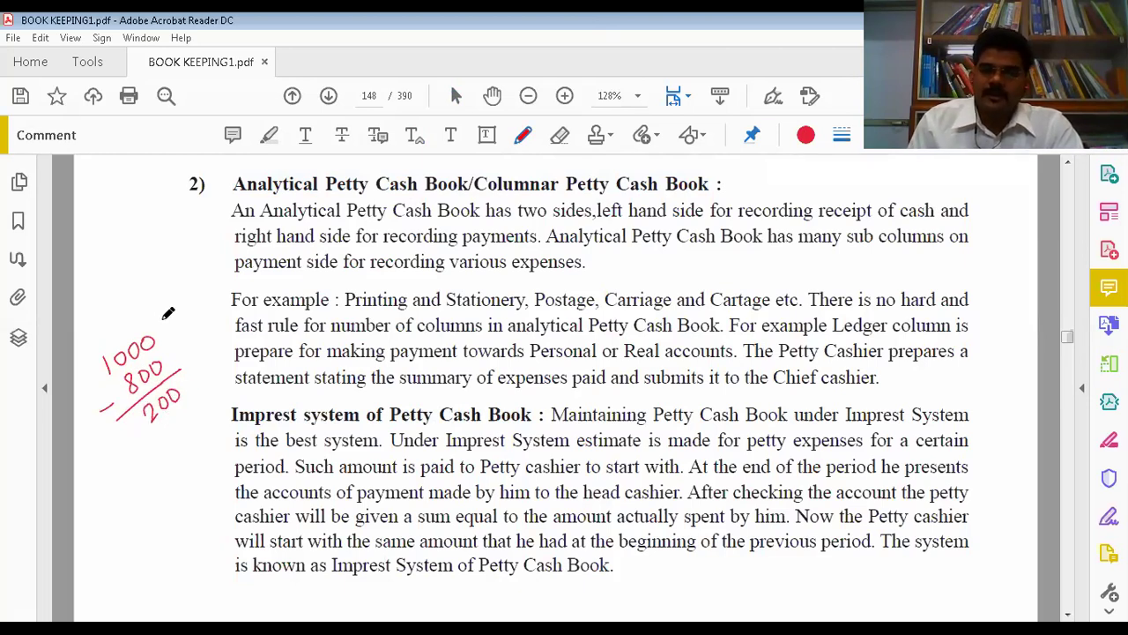
{"action": "left_click_drag", "start_coordinate": [161, 320], "coordinate": [196, 300]}
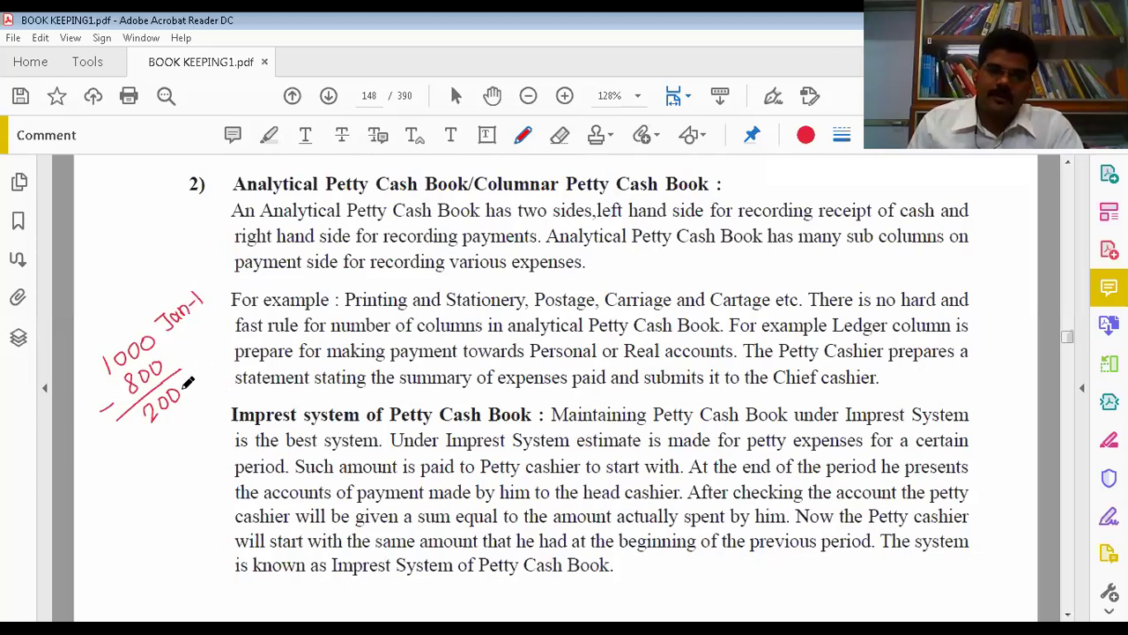
{"action": "mouse_move", "coordinate": [192, 367]}
{"action": "left_mouse_down"}
{"action": "mouse_move", "coordinate": [196, 378]}
{"action": "mouse_move", "coordinate": [234, 328]}
{"action": "mouse_move", "coordinate": [235, 345]}
{"action": "left_mouse_up"}
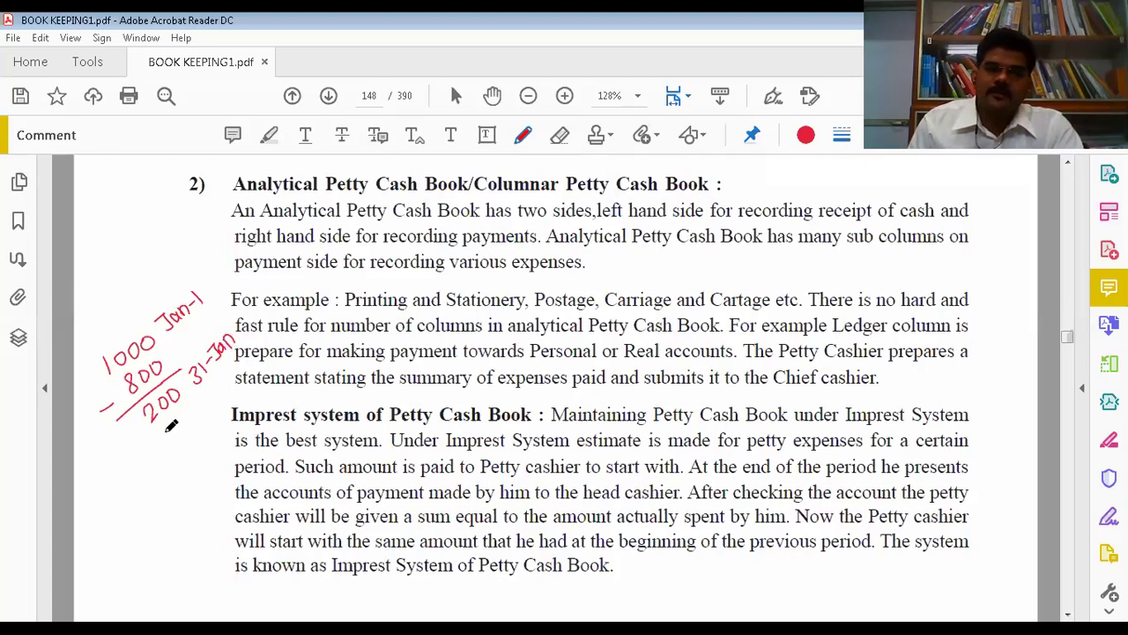
- Handwrite + 800 = 1000 below the 200, label the result "1st Feb" and circle both 1000 figures
{"action": "mouse_move", "coordinate": [167, 437]}
{"action": "left_mouse_down"}
{"action": "mouse_move", "coordinate": [189, 414]}
{"action": "mouse_move", "coordinate": [146, 463]}
{"action": "mouse_move", "coordinate": [156, 451]}
{"action": "left_mouse_up"}
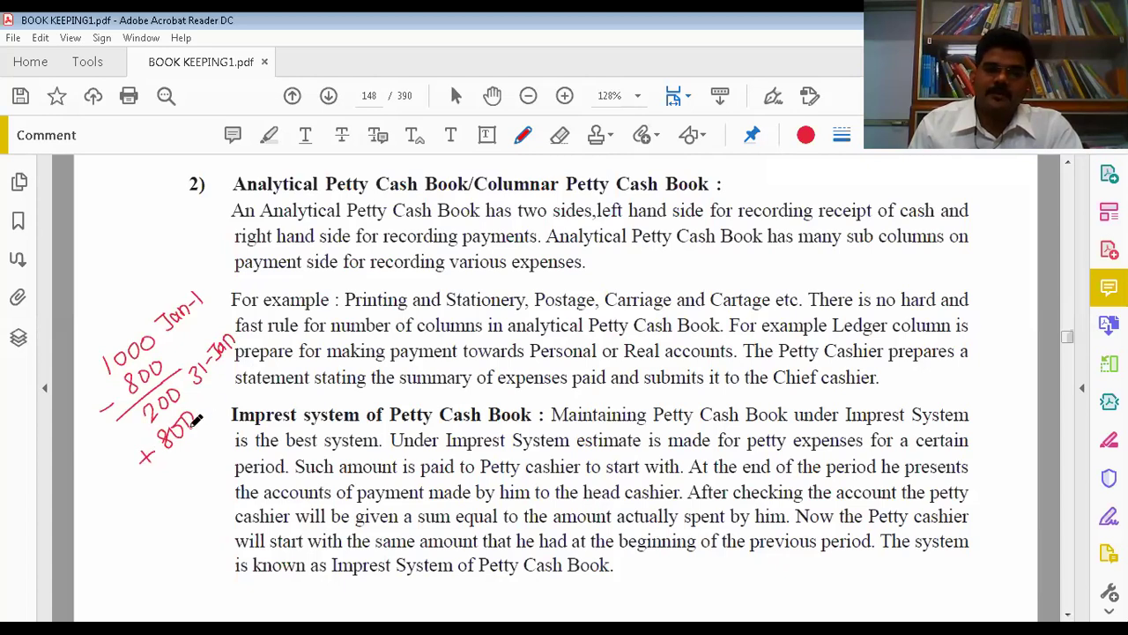
{"action": "mouse_move", "coordinate": [90, 499]}
{"action": "left_mouse_down"}
{"action": "mouse_move", "coordinate": [84, 513]}
{"action": "mouse_move", "coordinate": [95, 473]}
{"action": "mouse_move", "coordinate": [99, 499]}
{"action": "mouse_move", "coordinate": [111, 481]}
{"action": "mouse_move", "coordinate": [129, 487]}
{"action": "left_mouse_up"}
{"action": "mouse_move", "coordinate": [203, 425]}
{"action": "left_mouse_down"}
{"action": "mouse_move", "coordinate": [148, 476]}
{"action": "mouse_move", "coordinate": [212, 438]}
{"action": "mouse_move", "coordinate": [203, 421]}
{"action": "left_mouse_up"}
{"action": "mouse_move", "coordinate": [134, 333]}
{"action": "left_mouse_down"}
{"action": "mouse_move", "coordinate": [104, 345]}
{"action": "mouse_move", "coordinate": [132, 377]}
{"action": "mouse_move", "coordinate": [159, 322]}
{"action": "mouse_move", "coordinate": [166, 328]}
{"action": "left_mouse_up"}
{"action": "mouse_move", "coordinate": [181, 440]}
{"action": "left_mouse_down"}
{"action": "mouse_move", "coordinate": [195, 480]}
{"action": "mouse_move", "coordinate": [221, 434]}
{"action": "mouse_move", "coordinate": [207, 412]}
{"action": "left_mouse_up"}
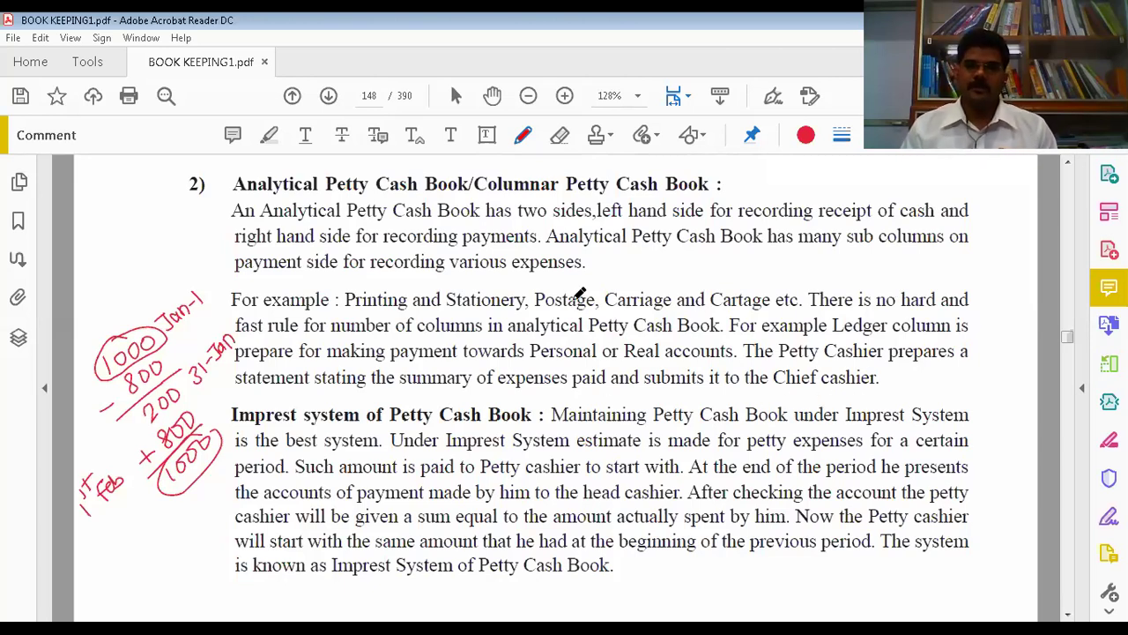
- Select the Imprest System passages on estimating petty expenses, paying the starting amount and presenting accounts at the period's end
{"action": "left_click", "coordinate": [454, 97]}
{"action": "mouse_move", "coordinate": [553, 414]}
{"action": "left_mouse_down"}
{"action": "mouse_move", "coordinate": [968, 418]}
{"action": "mouse_move", "coordinate": [760, 441]}
{"action": "mouse_move", "coordinate": [381, 439]}
{"action": "mouse_move", "coordinate": [861, 439]}
{"action": "left_mouse_up"}
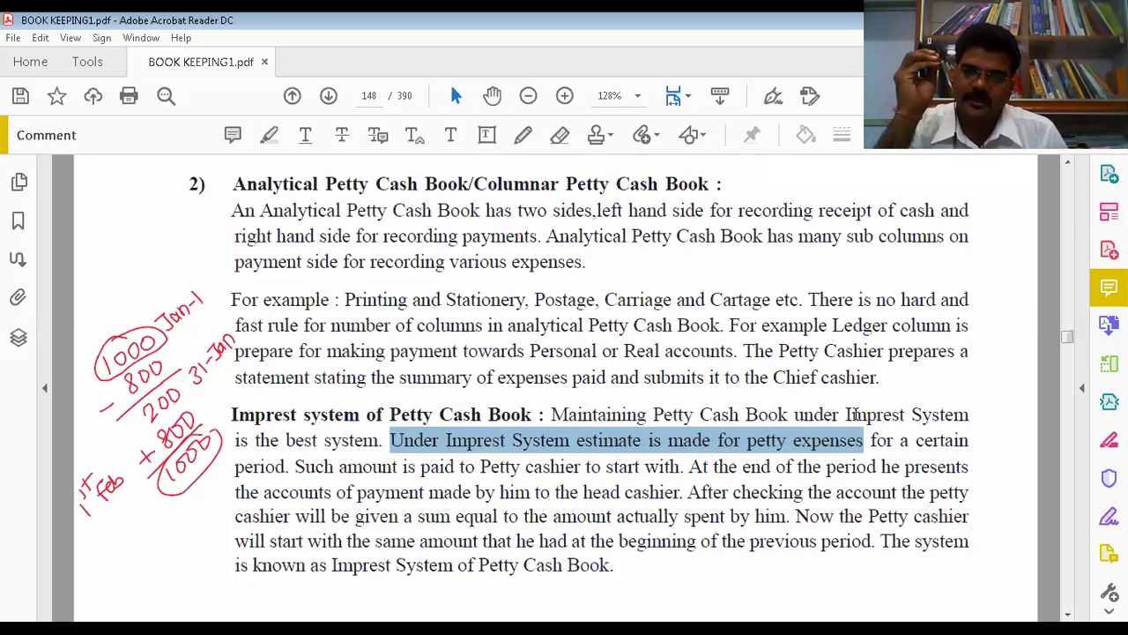
{"action": "left_click_drag", "start_coordinate": [290, 467], "coordinate": [663, 455]}
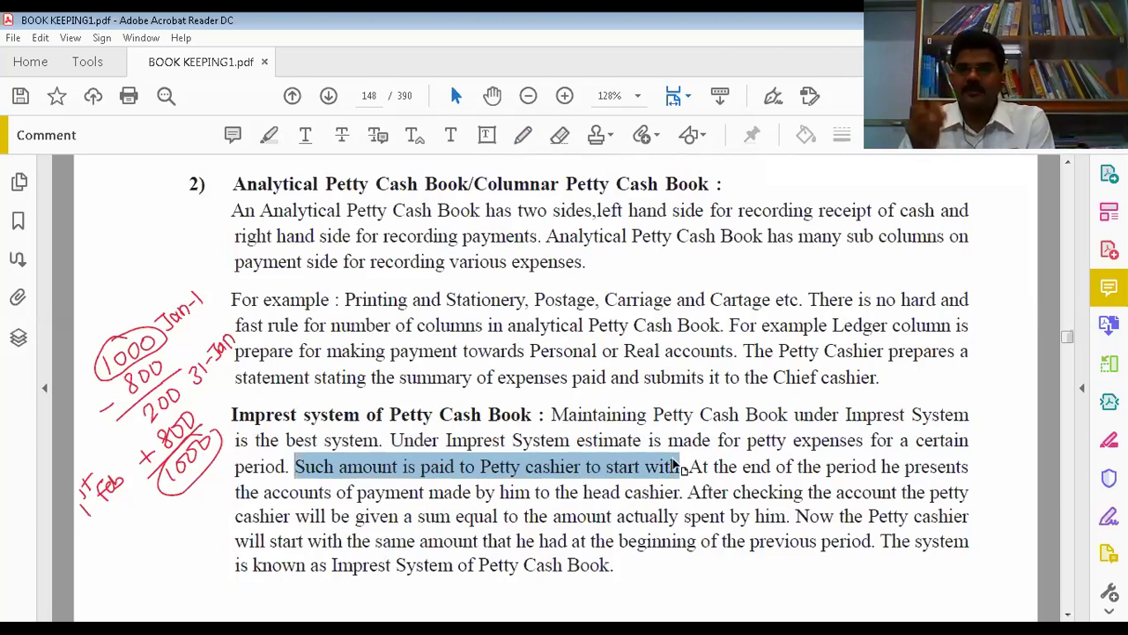
{"action": "left_click_drag", "start_coordinate": [690, 466], "coordinate": [529, 498]}
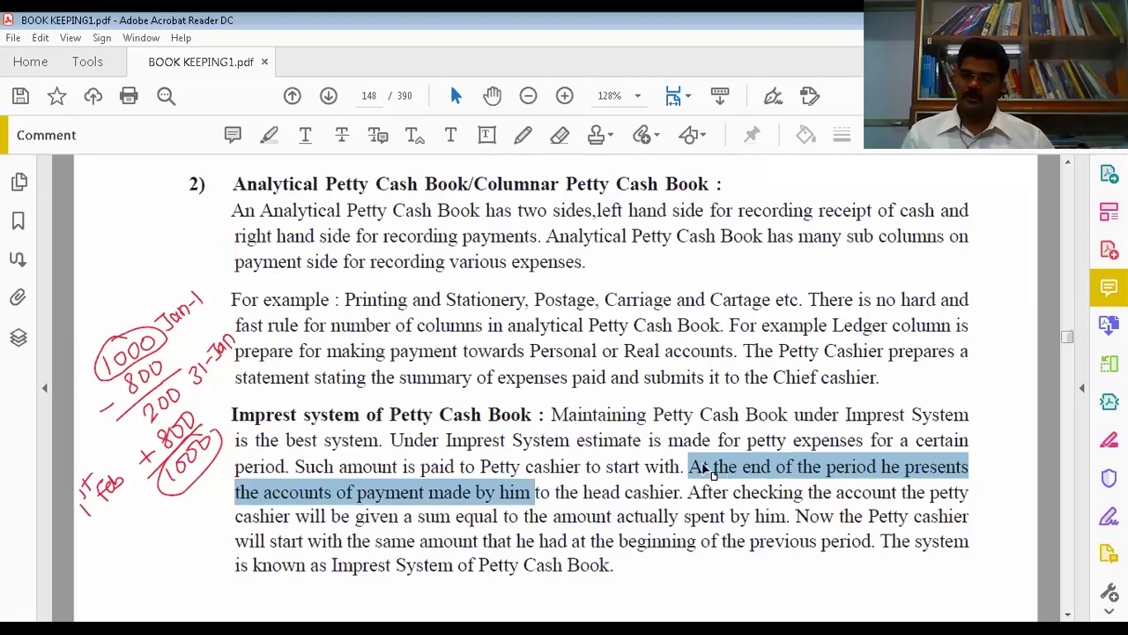
- Select the passages on checking the account, reimbursing the amount spent and restarting with the same amount, plus the closing Imprest System sentence
{"action": "left_click_drag", "start_coordinate": [691, 492], "coordinate": [894, 508]}
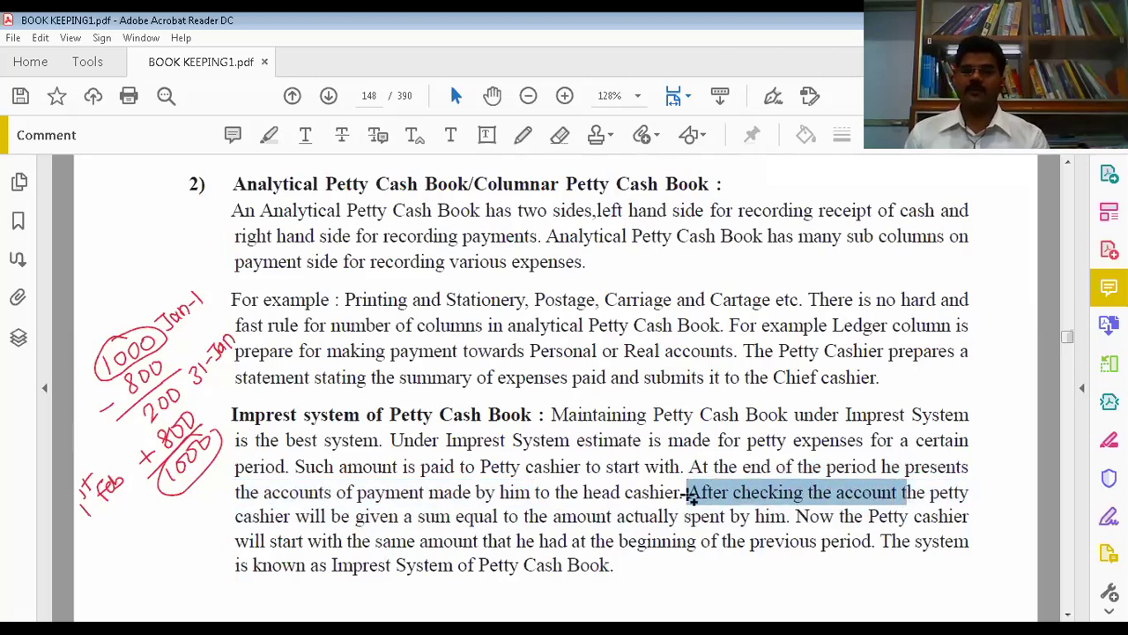
{"action": "left_click_drag", "start_coordinate": [434, 515], "coordinate": [763, 516]}
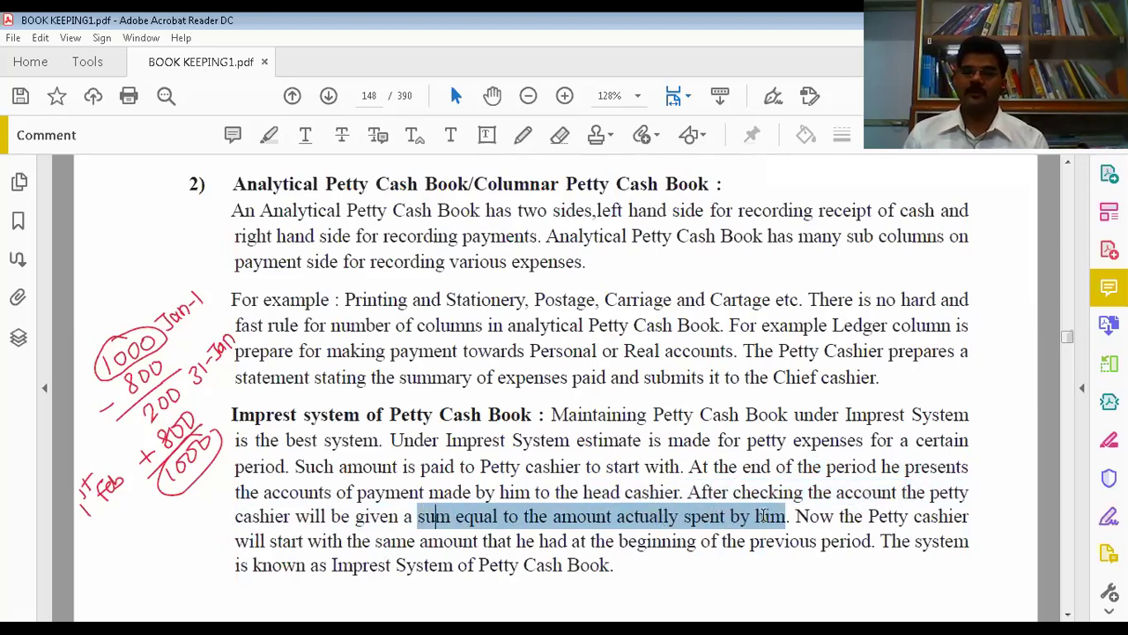
{"action": "left_click", "coordinate": [124, 380]}
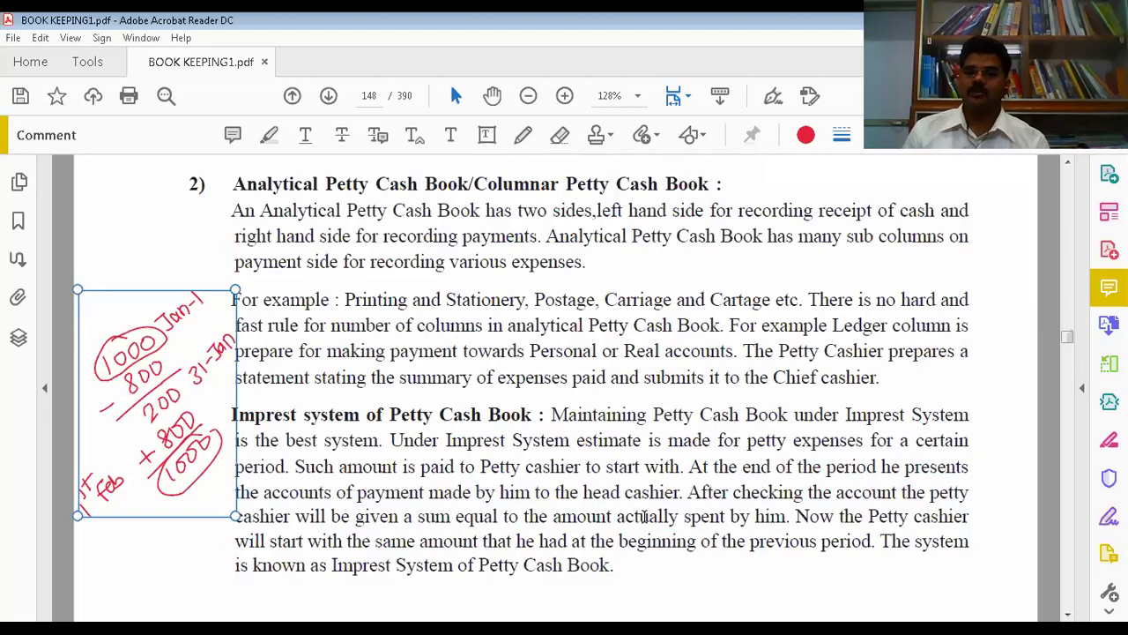
{"action": "left_click", "coordinate": [788, 518]}
{"action": "mouse_move", "coordinate": [793, 518]}
{"action": "left_mouse_down"}
{"action": "mouse_move", "coordinate": [940, 519]}
{"action": "mouse_move", "coordinate": [890, 541]}
{"action": "mouse_move", "coordinate": [594, 564]}
{"action": "mouse_move", "coordinate": [555, 565]}
{"action": "mouse_move", "coordinate": [526, 544]}
{"action": "mouse_move", "coordinate": [762, 556]}
{"action": "mouse_move", "coordinate": [866, 539]}
{"action": "mouse_move", "coordinate": [856, 527]}
{"action": "left_mouse_up"}
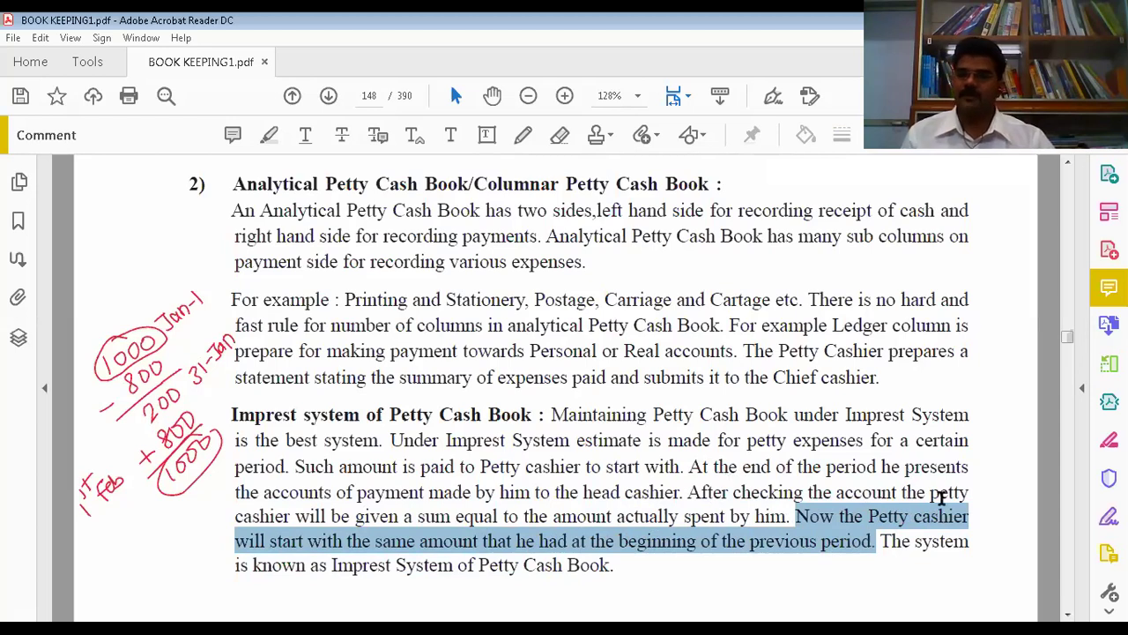
{"action": "left_click_drag", "start_coordinate": [881, 540], "coordinate": [635, 571]}
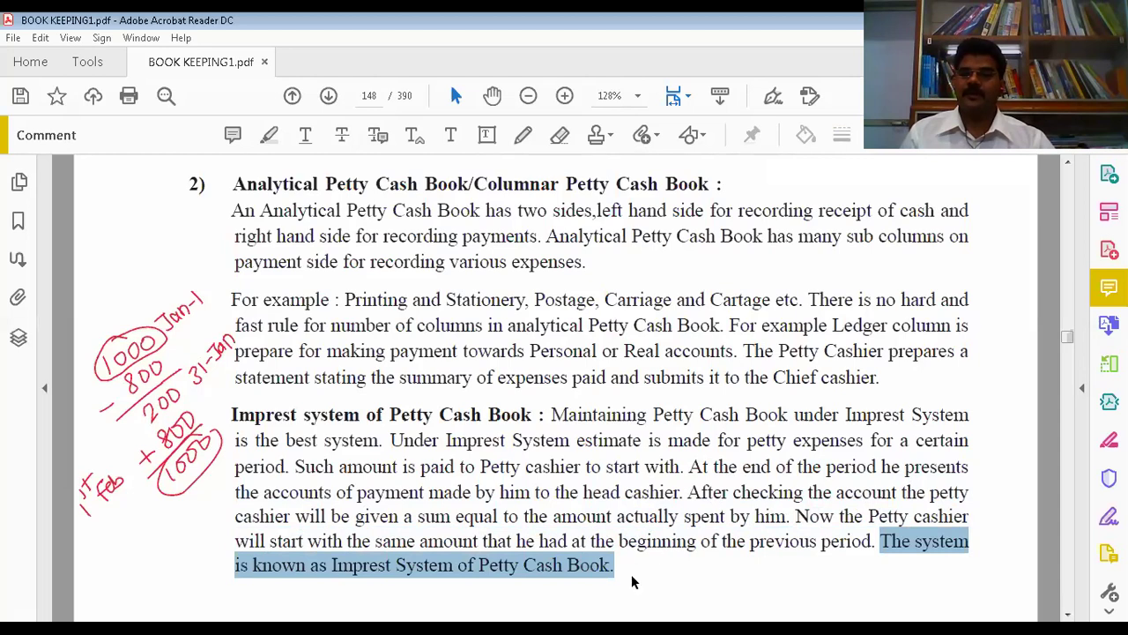
- Examine the rotated Analytical Petty Cash Book format table on PDF page 149, including its expense column headings
{"action": "scroll", "coordinate": [564, 388], "scroll_direction": "down", "scroll_amount": 3}
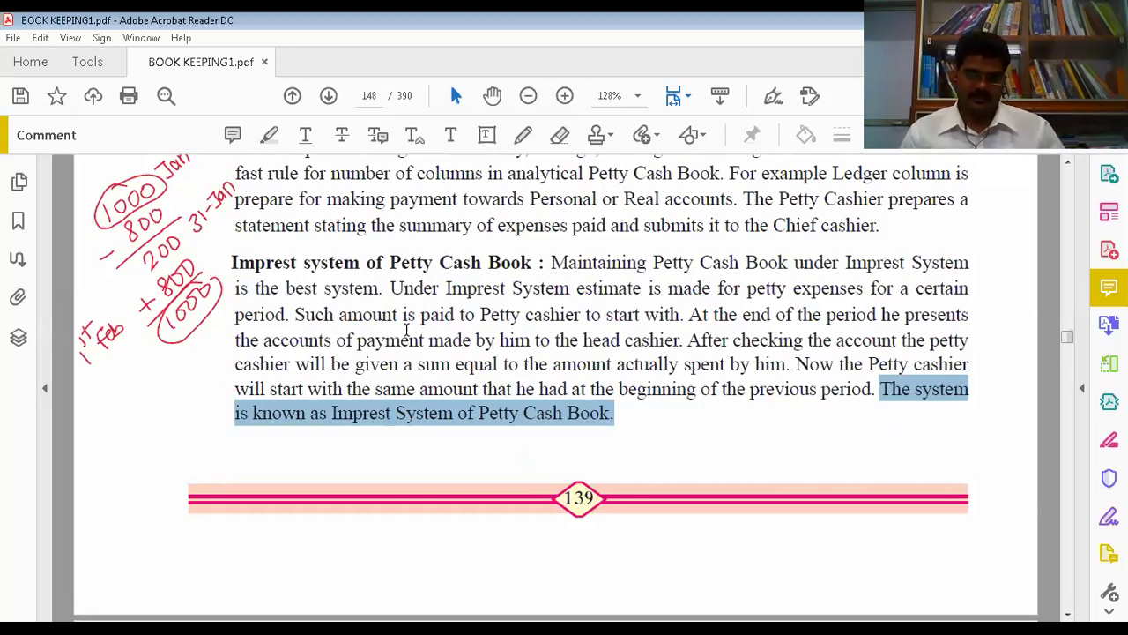
{"action": "left_click", "coordinate": [1067, 613]}
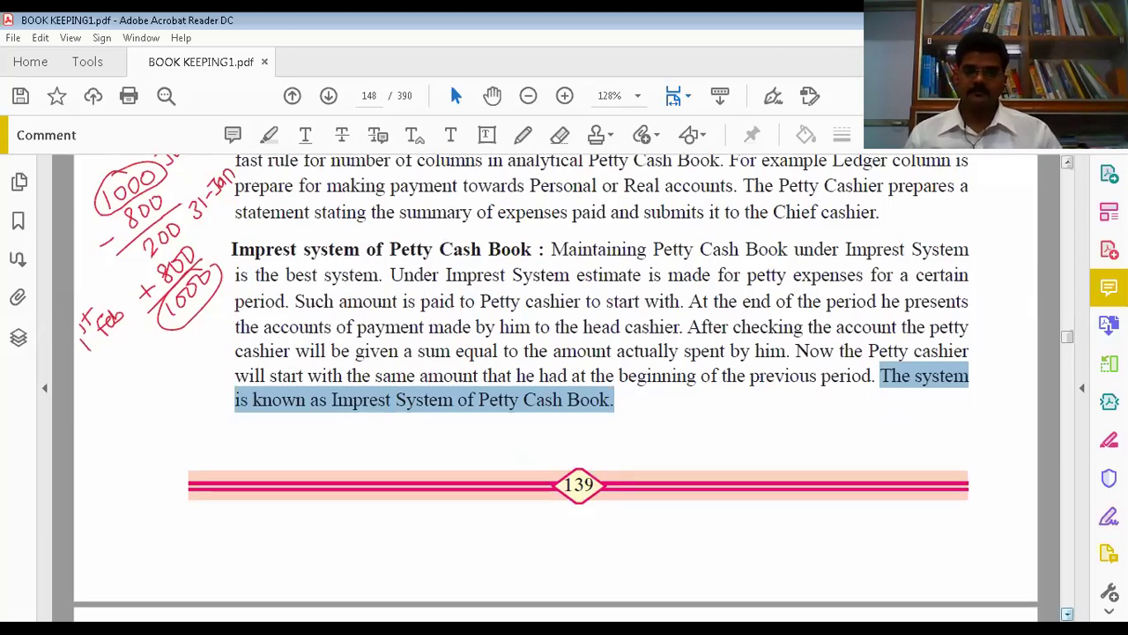
{"action": "left_click", "coordinate": [1067, 614]}
{"action": "left_click", "coordinate": [1067, 614]}
{"action": "left_click", "coordinate": [1066, 614]}
{"action": "left_click", "coordinate": [1067, 613]}
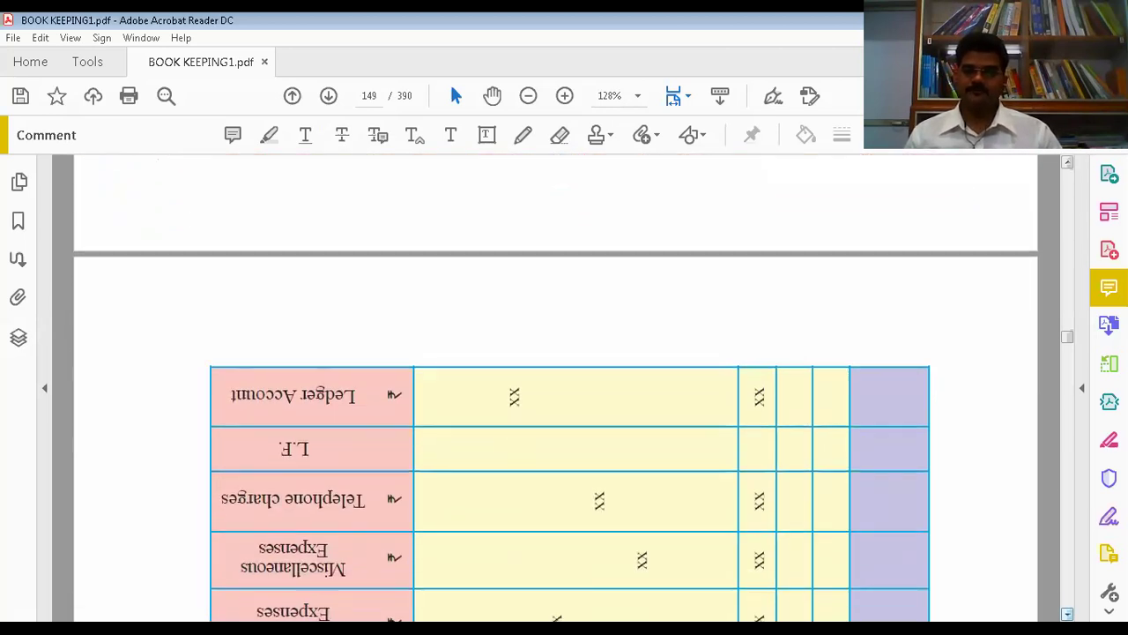
{"action": "left_click", "coordinate": [1066, 613]}
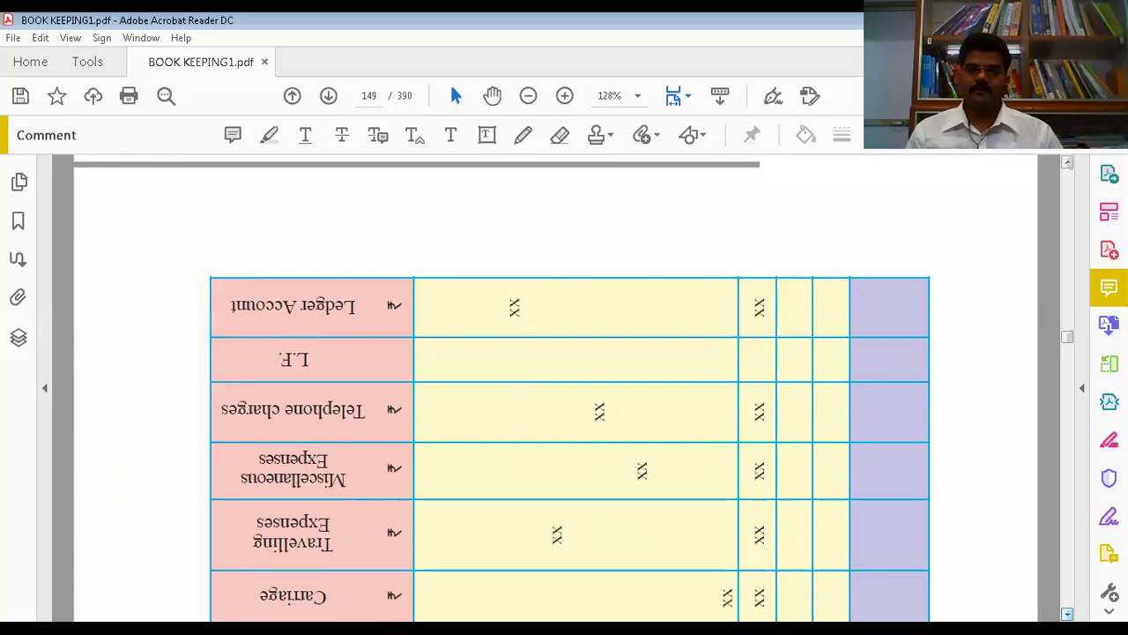
{"action": "left_click", "coordinate": [1067, 613]}
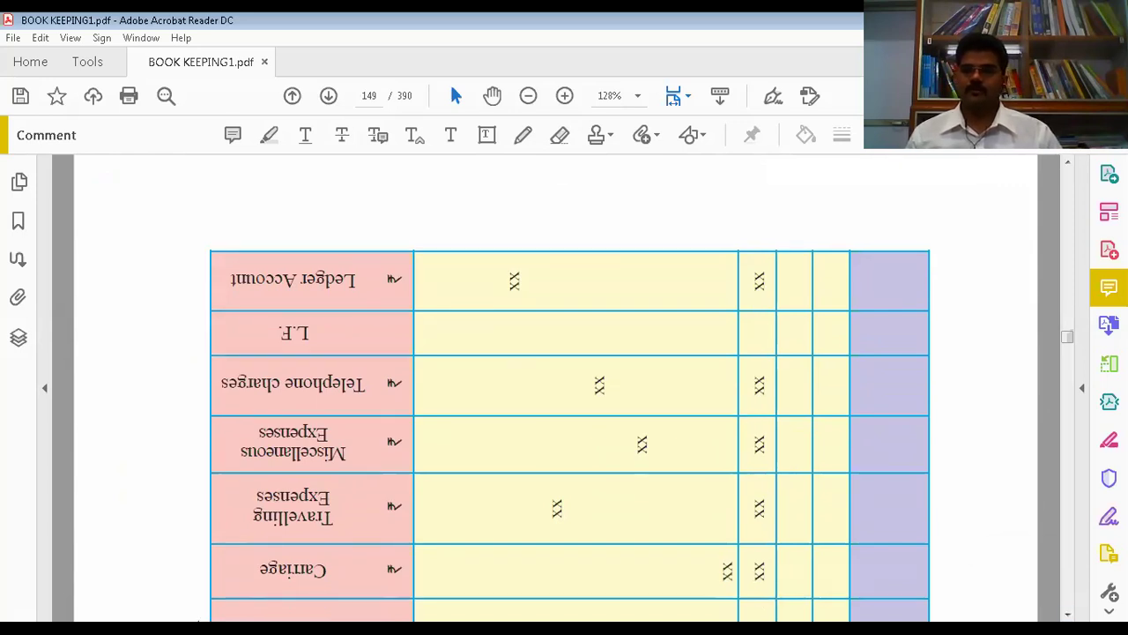
{"action": "scroll", "coordinate": [188, 612], "scroll_direction": "down", "scroll_amount": 1}
{"action": "scroll", "coordinate": [557, 385], "scroll_direction": "down", "scroll_amount": 1}
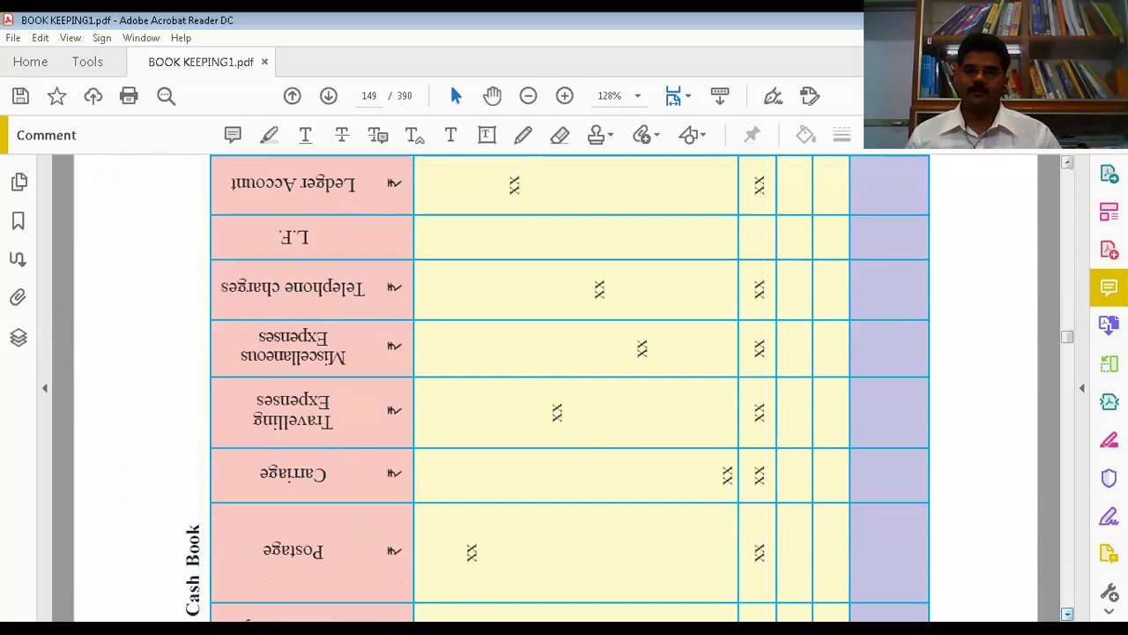
{"action": "scroll", "coordinate": [557, 388], "scroll_direction": "down", "scroll_amount": 1}
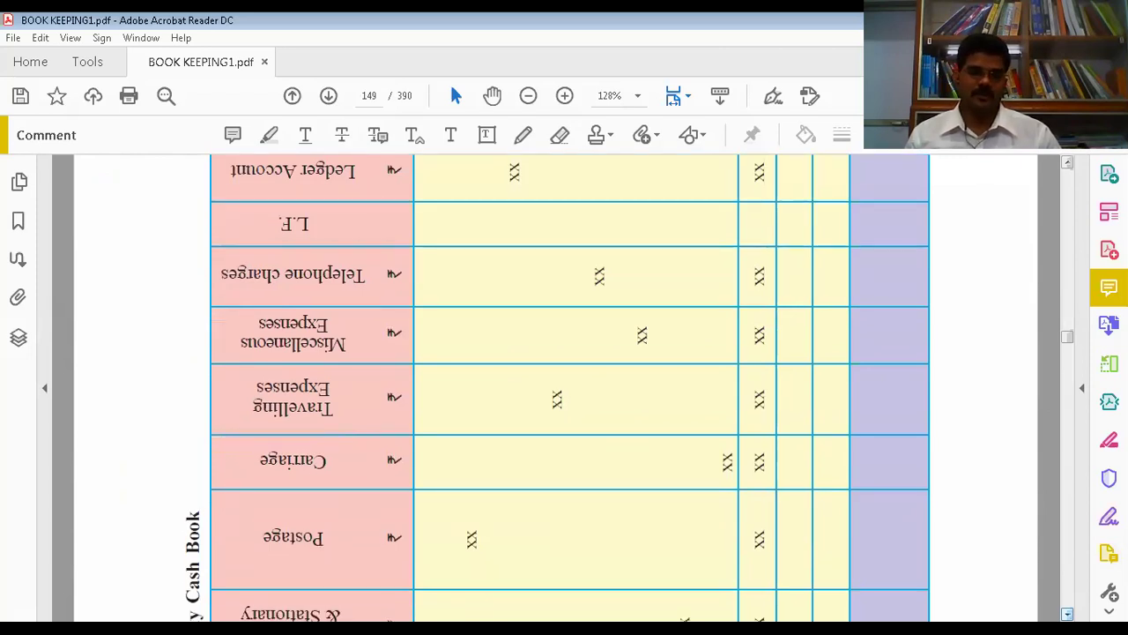
{"action": "left_click", "coordinate": [1067, 613]}
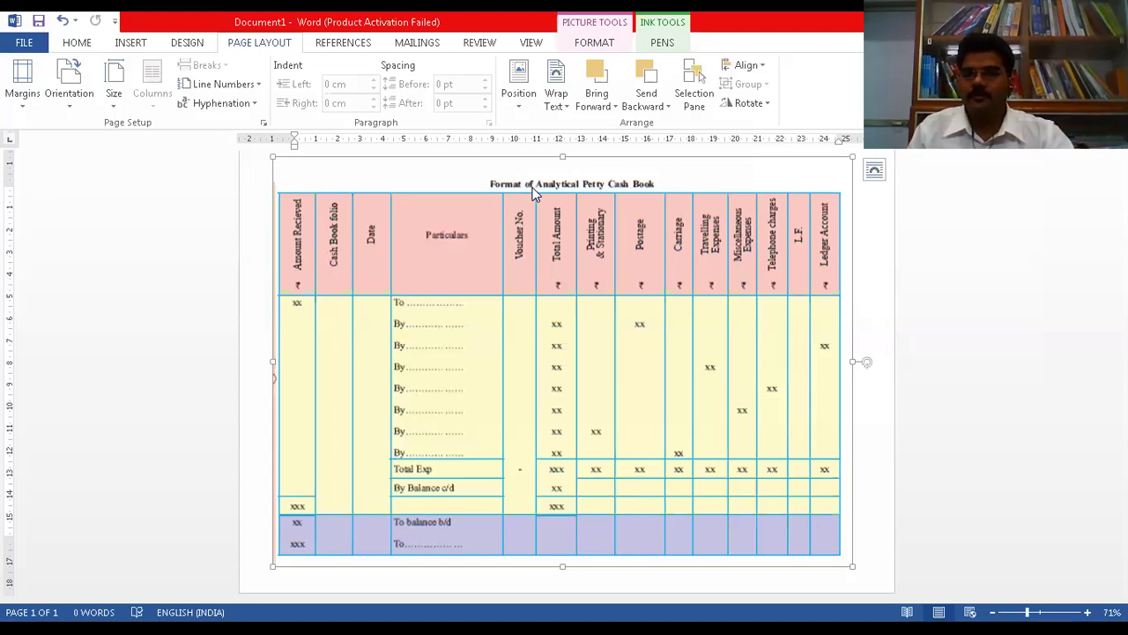
- Point out the Amount Received column of the upright Analytical Petty Cash Book format in Word and switch back to Acrobat Reader
{"action": "left_click", "coordinate": [295, 280]}
{"action": "left_click", "coordinate": [294, 279]}
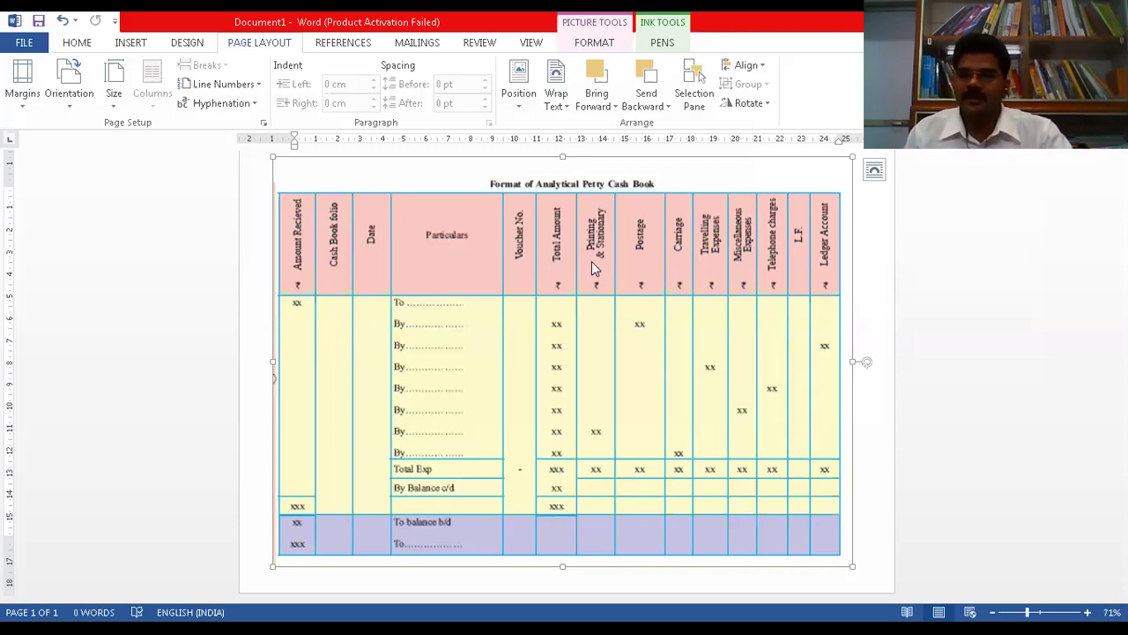
{"action": "key", "text": "ctrl"}
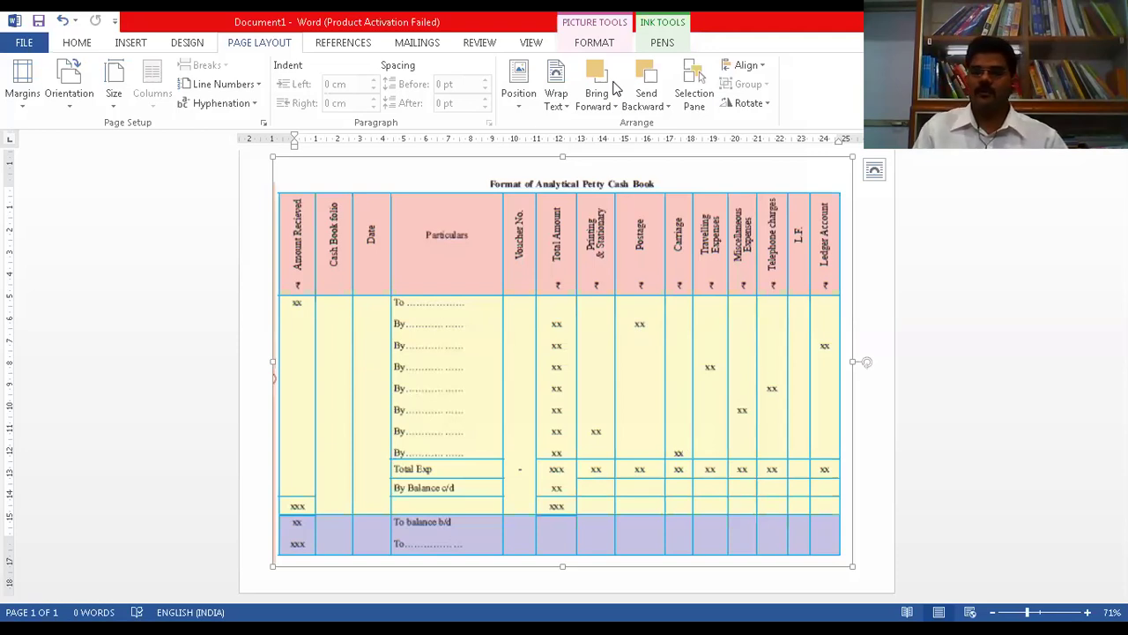
{"action": "key", "text": "alt+Tab"}
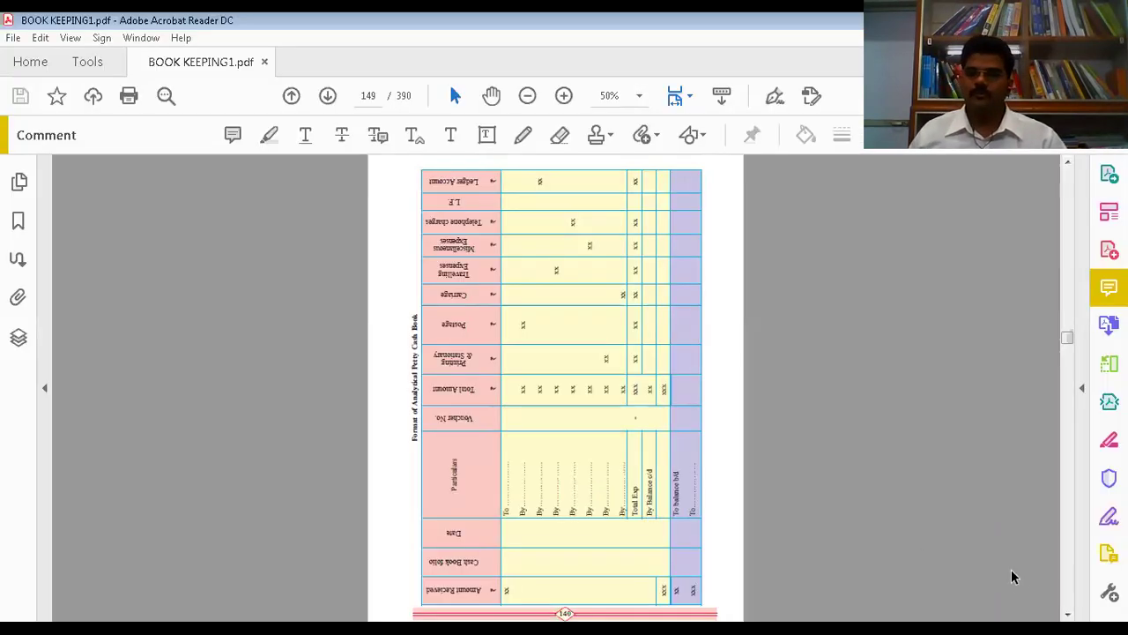
- Select the Illustration 1 passages on PDF page 150 giving the 8,000 received, the date June 01, 2019 and the month's petty expense details
{"action": "scroll", "coordinate": [1067, 614], "scroll_direction": "down", "scroll_amount": 1}
{"action": "scroll", "coordinate": [556, 387], "scroll_direction": "down", "scroll_amount": 5}
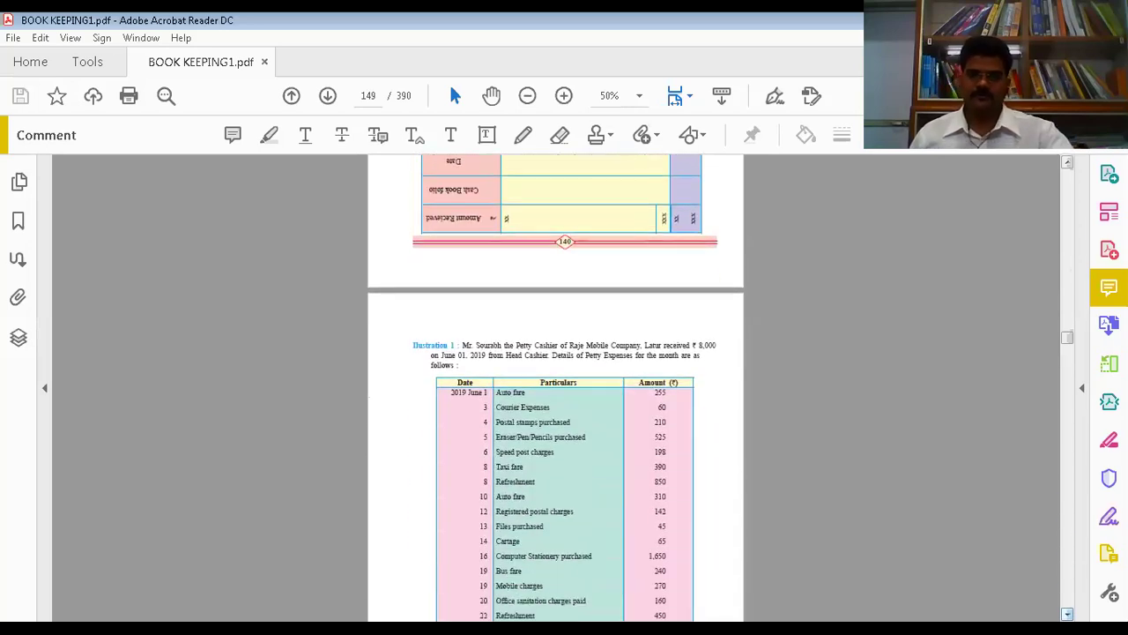
{"action": "scroll", "coordinate": [773, 317], "scroll_direction": "down", "scroll_amount": 2}
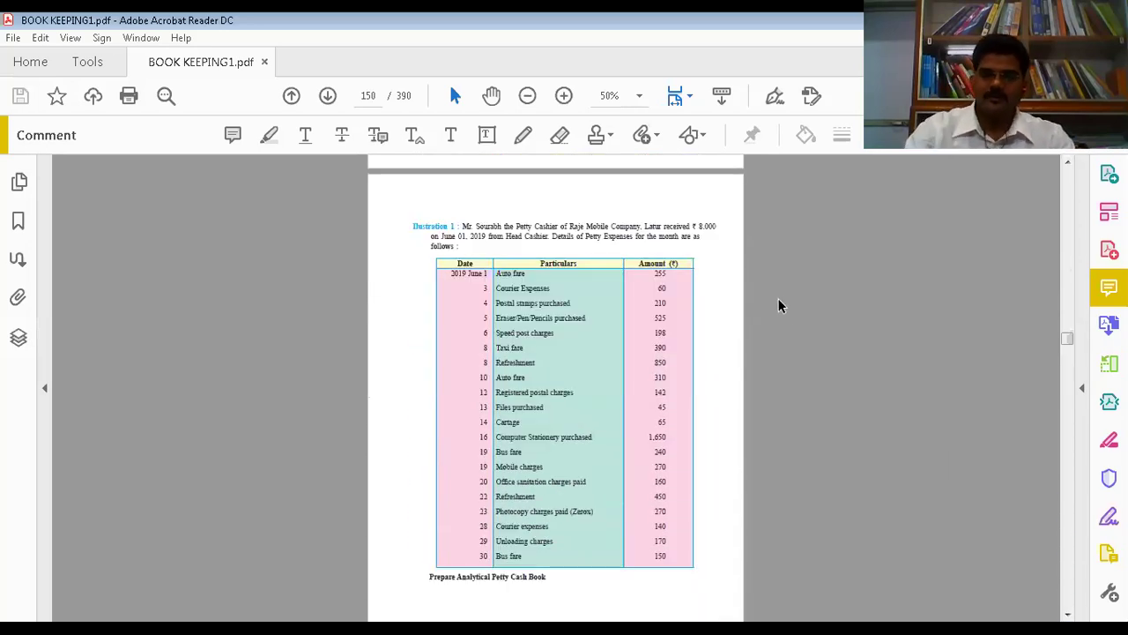
{"action": "scroll", "coordinate": [779, 306], "scroll_direction": "up", "scroll_amount": 5}
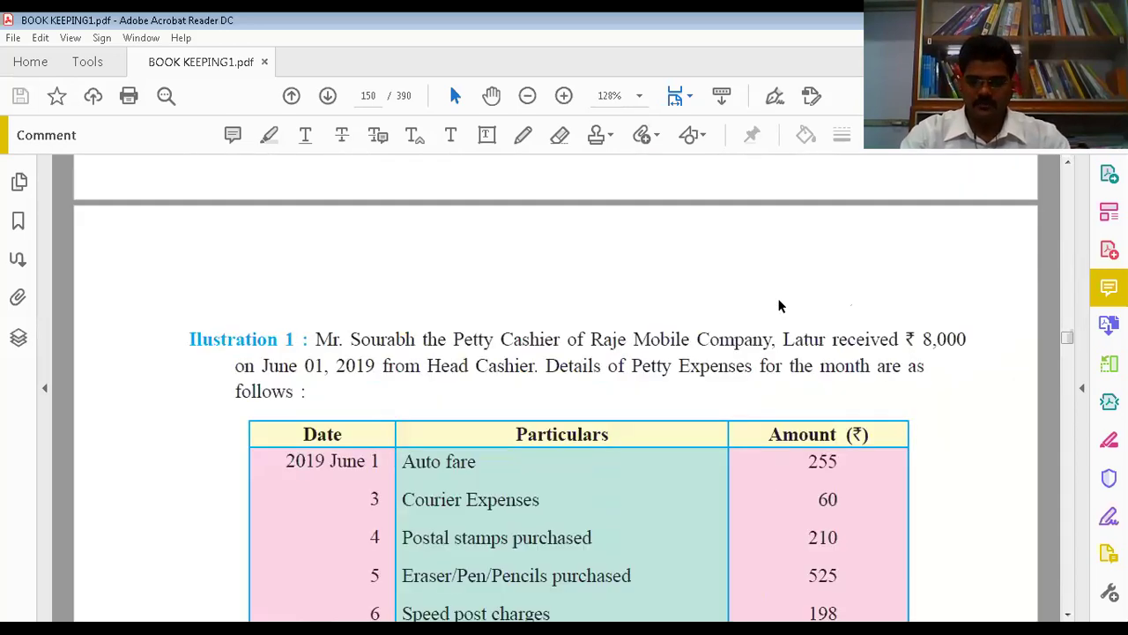
{"action": "scroll", "coordinate": [779, 306], "scroll_direction": "down", "scroll_amount": 3}
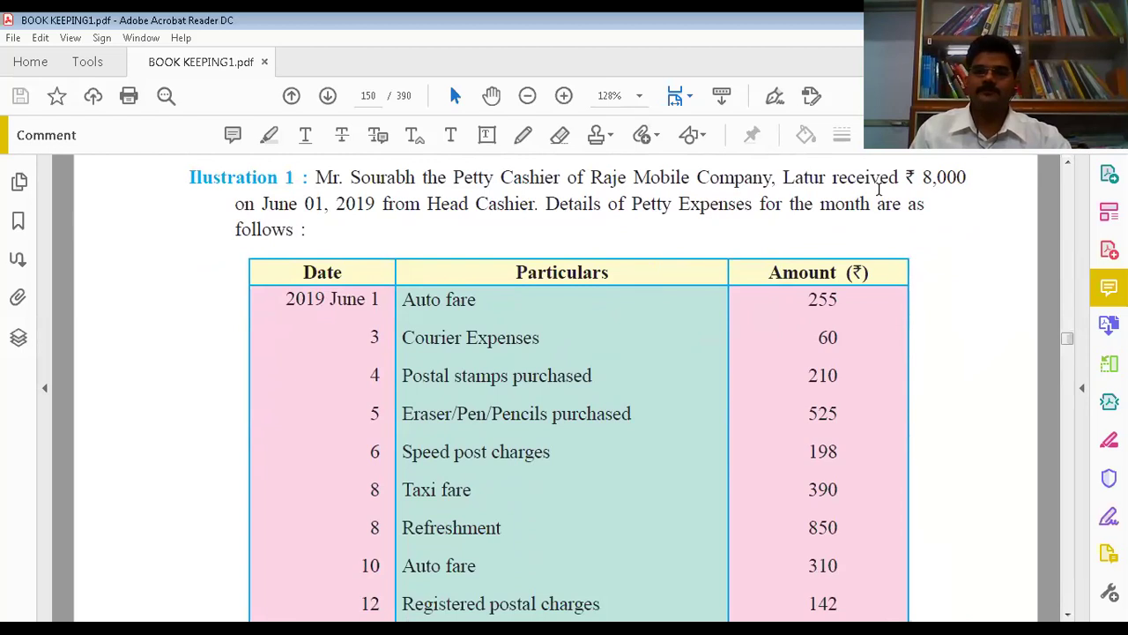
{"action": "left_click_drag", "start_coordinate": [315, 177], "coordinate": [875, 175]}
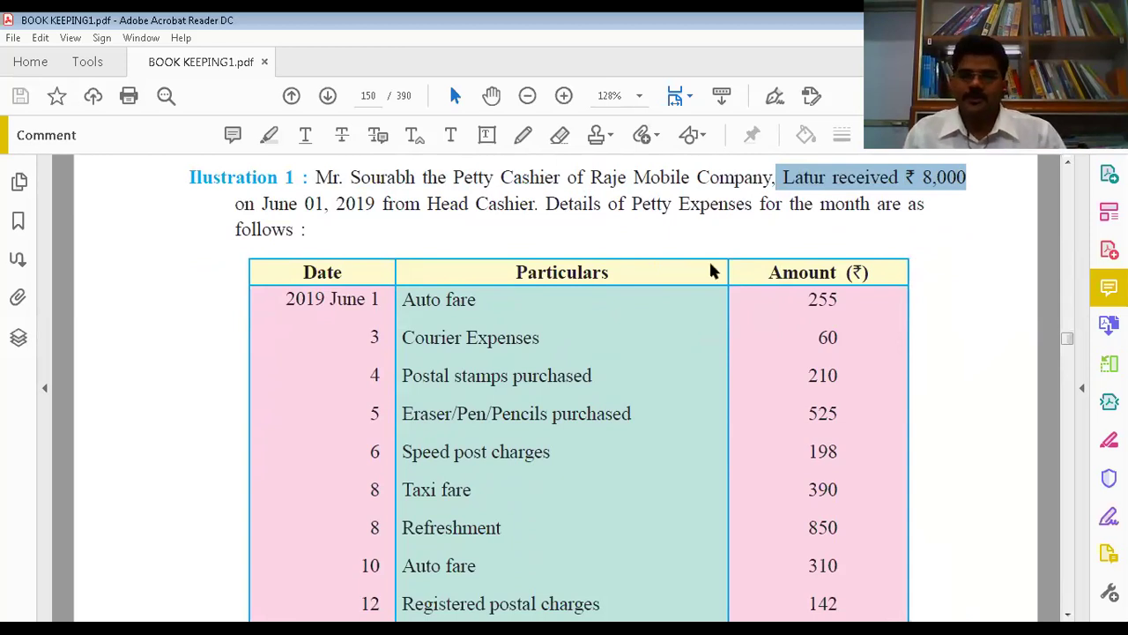
{"action": "left_click_drag", "start_coordinate": [261, 204], "coordinate": [378, 204]}
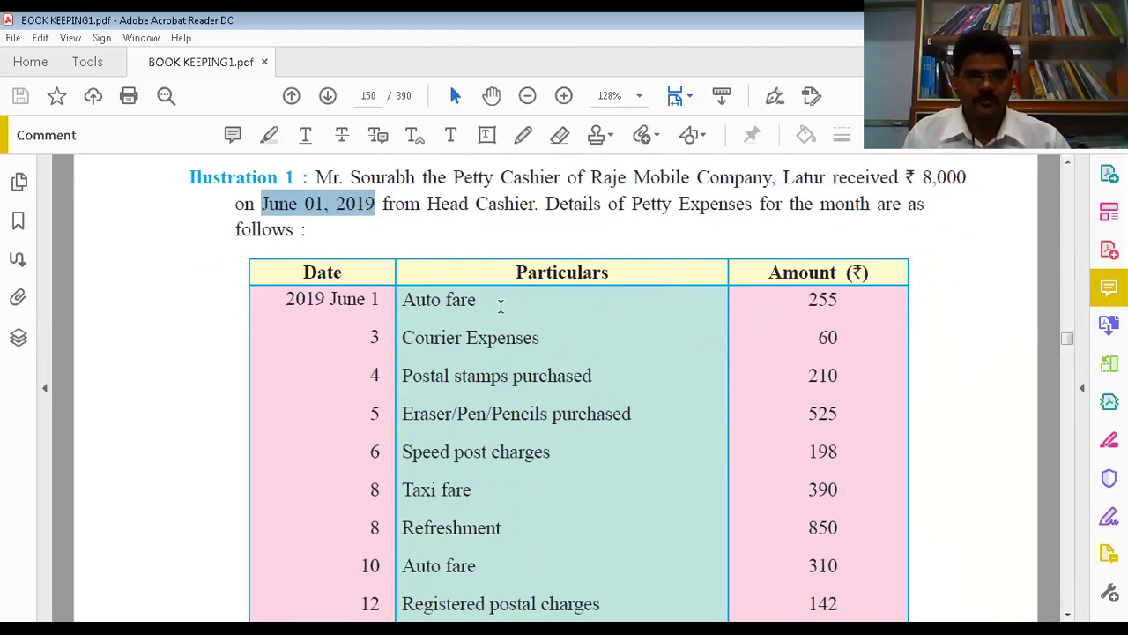
{"action": "left_click_drag", "start_coordinate": [383, 203], "coordinate": [297, 264]}
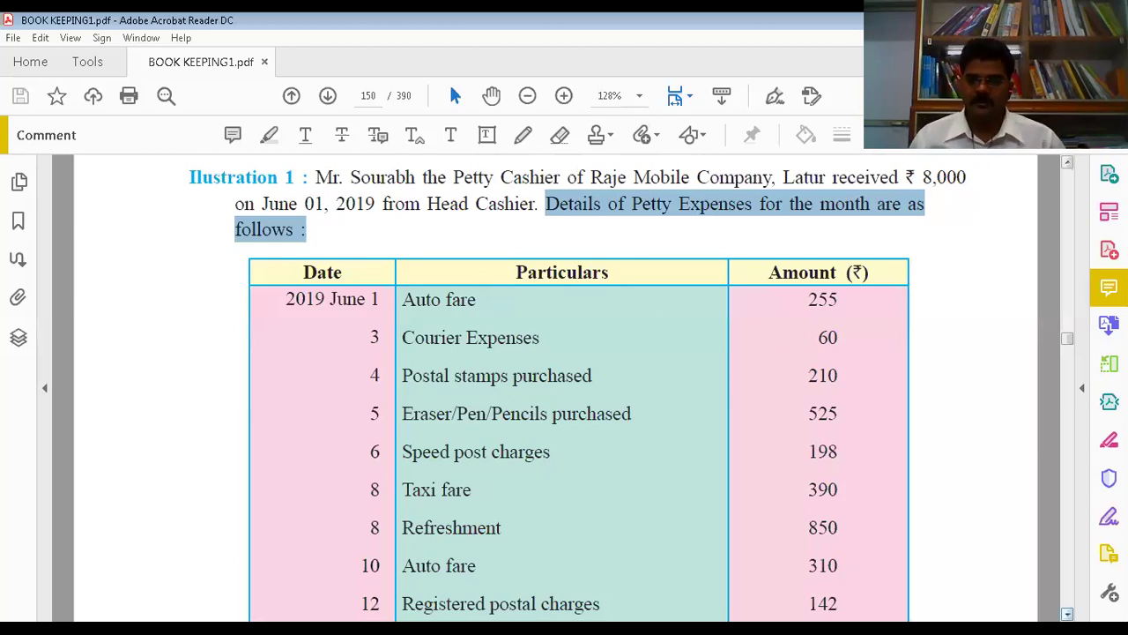
- Select the Auto fare, Courier Expenses and Postal stamps purchased entries in the Particulars column of Illustration 1
{"action": "left_click", "coordinate": [1067, 614]}
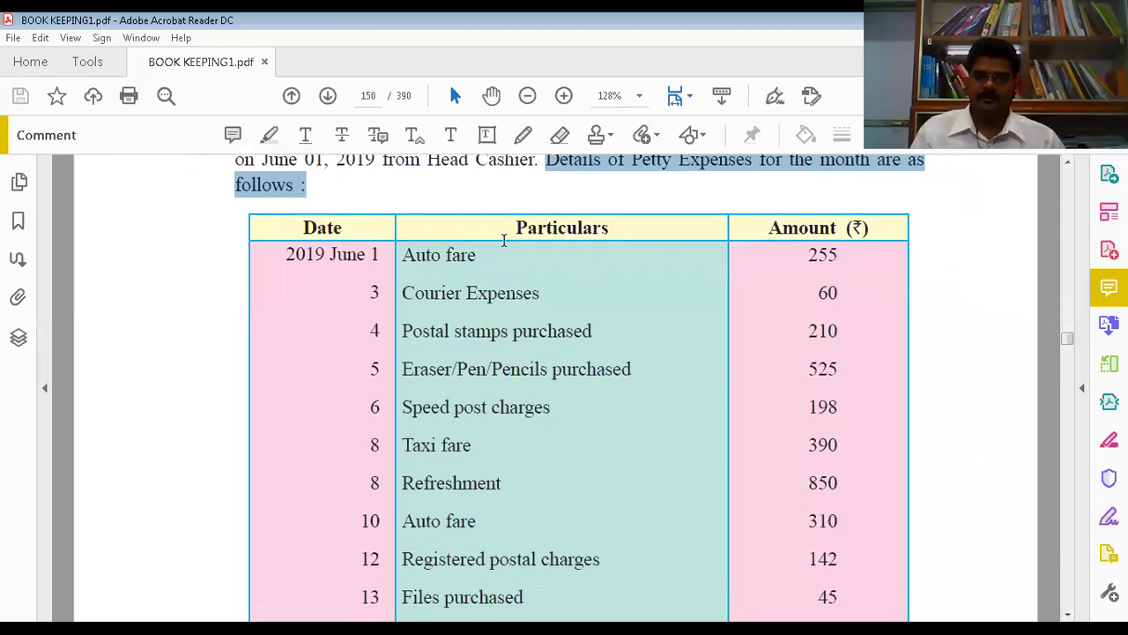
{"action": "left_click_drag", "start_coordinate": [404, 255], "coordinate": [473, 255]}
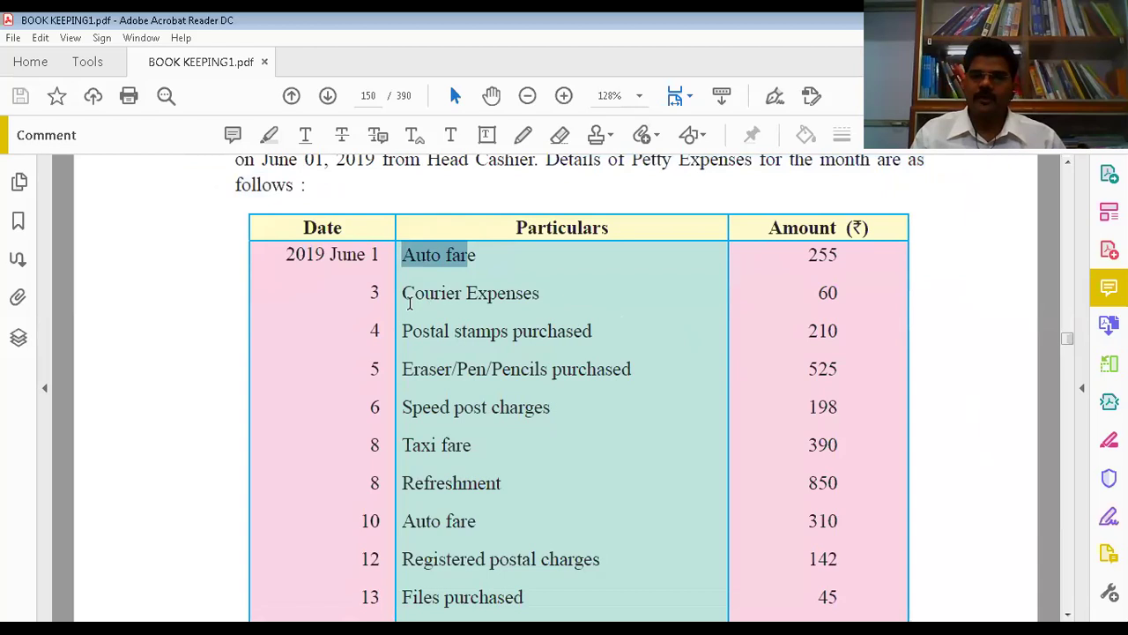
{"action": "left_click_drag", "start_coordinate": [401, 295], "coordinate": [487, 298]}
{"action": "left_click_drag", "start_coordinate": [403, 330], "coordinate": [557, 326]}
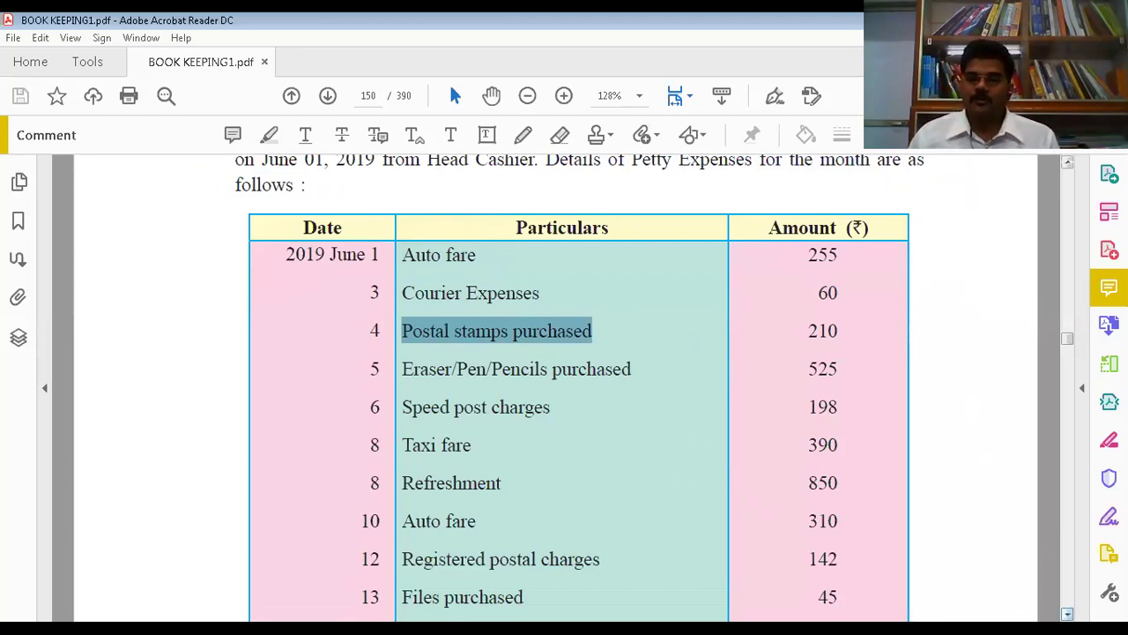
- Examine the remaining Illustration 1 expenses and the rotated Petty Cash Book solution on page 151, returning to the illustration's opening
{"action": "left_click", "coordinate": [1066, 614]}
{"action": "scroll", "coordinate": [1067, 614], "scroll_direction": "down", "scroll_amount": 15}
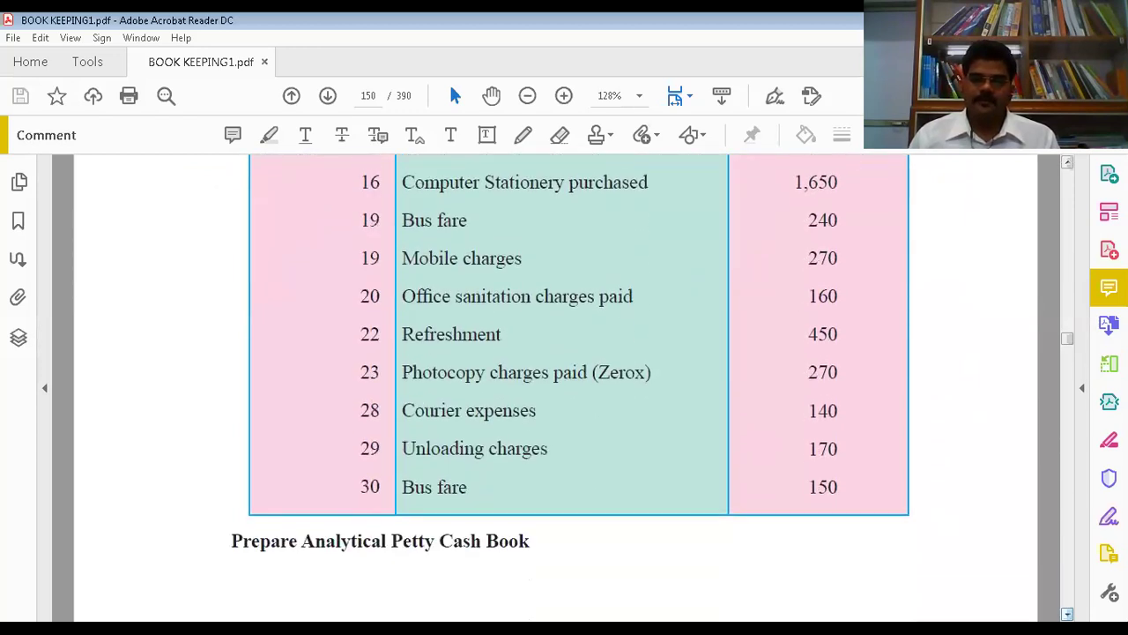
{"action": "scroll", "coordinate": [1066, 614], "scroll_direction": "down", "scroll_amount": 12}
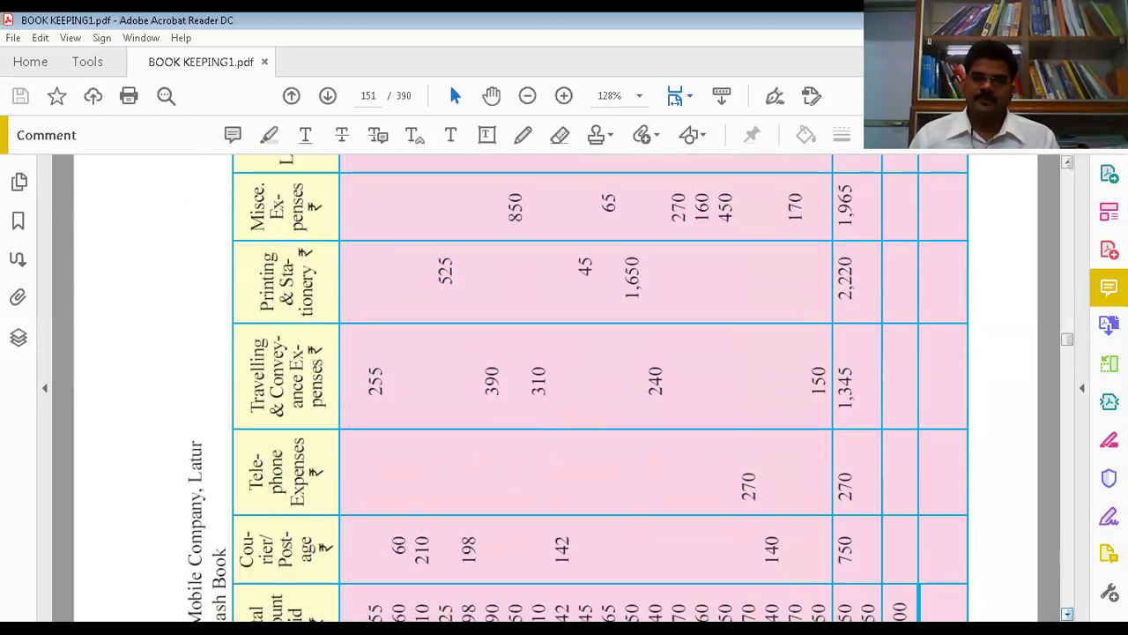
{"action": "scroll", "coordinate": [1066, 614], "scroll_direction": "down", "scroll_amount": 6}
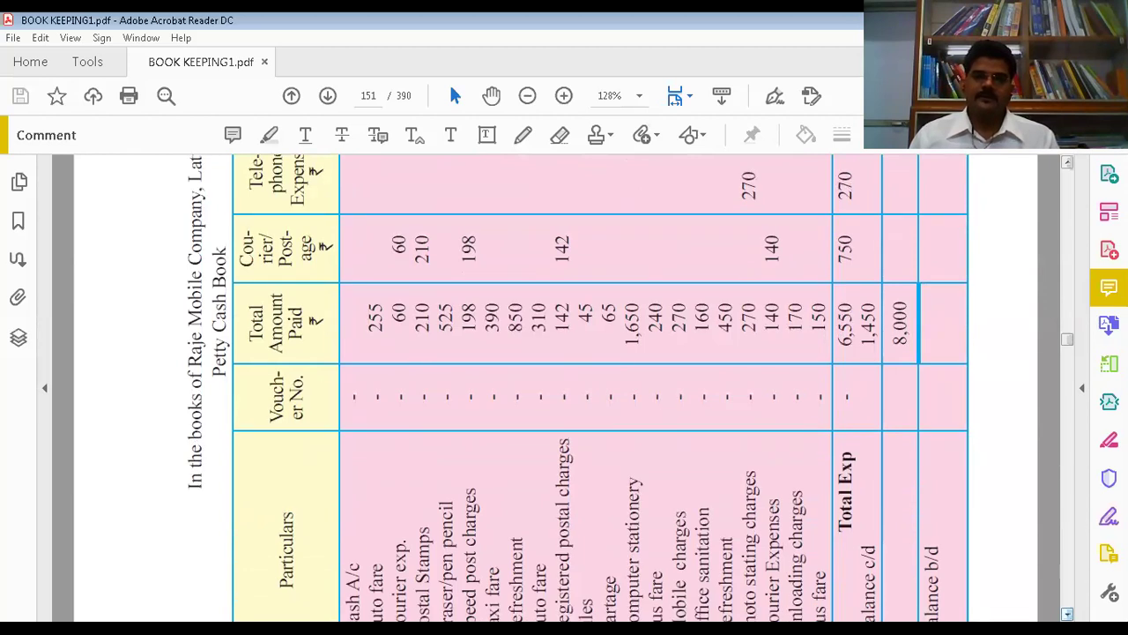
{"action": "scroll", "coordinate": [1066, 613], "scroll_direction": "down", "scroll_amount": 8}
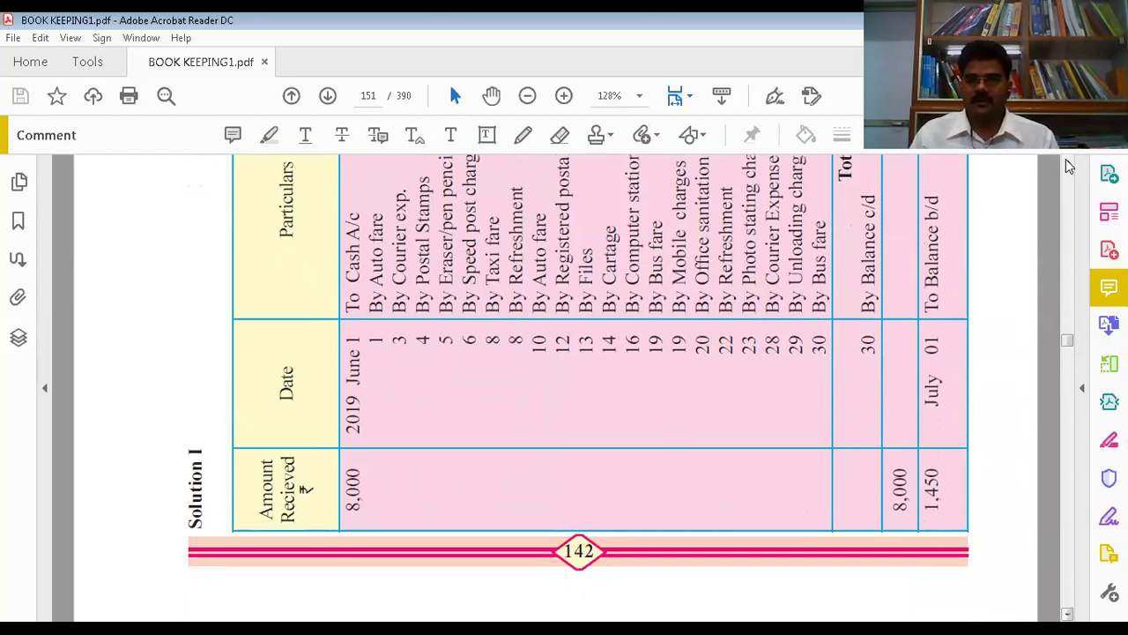
{"action": "scroll", "coordinate": [1068, 165], "scroll_direction": "up", "scroll_amount": 12}
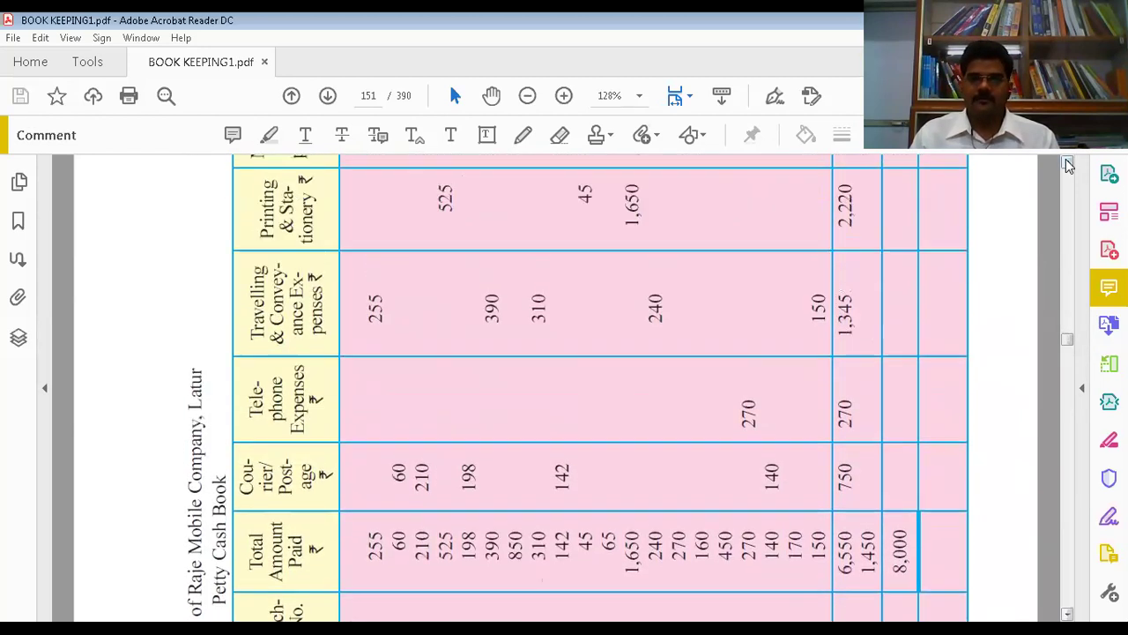
{"action": "scroll", "coordinate": [1069, 165], "scroll_direction": "up", "scroll_amount": 20}
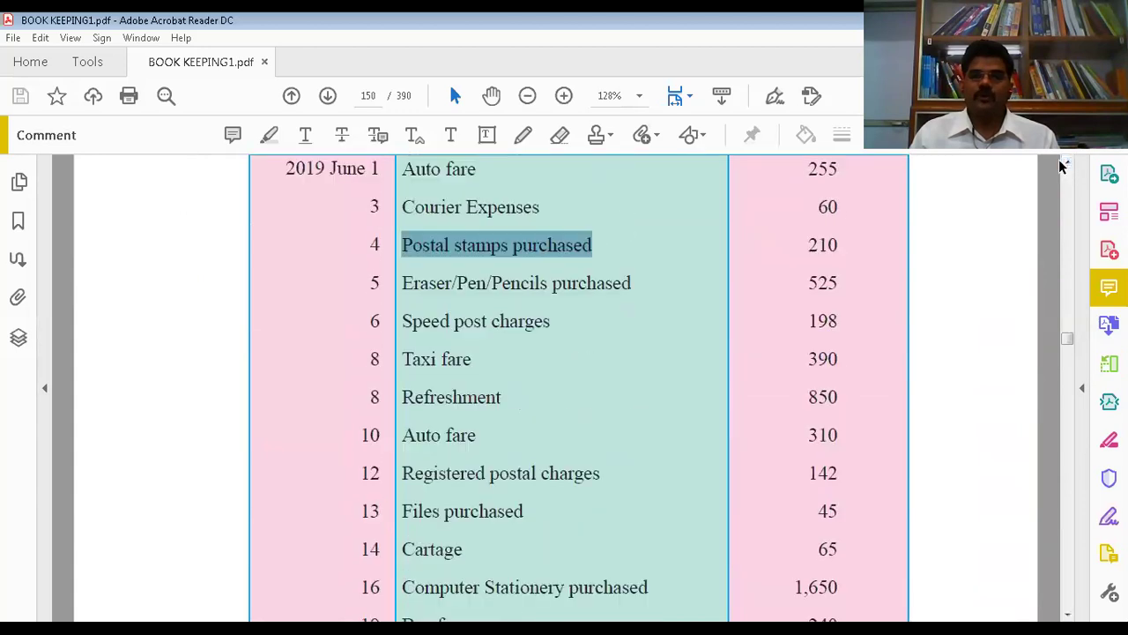
{"action": "scroll", "coordinate": [1066, 166], "scroll_direction": "up", "scroll_amount": 3}
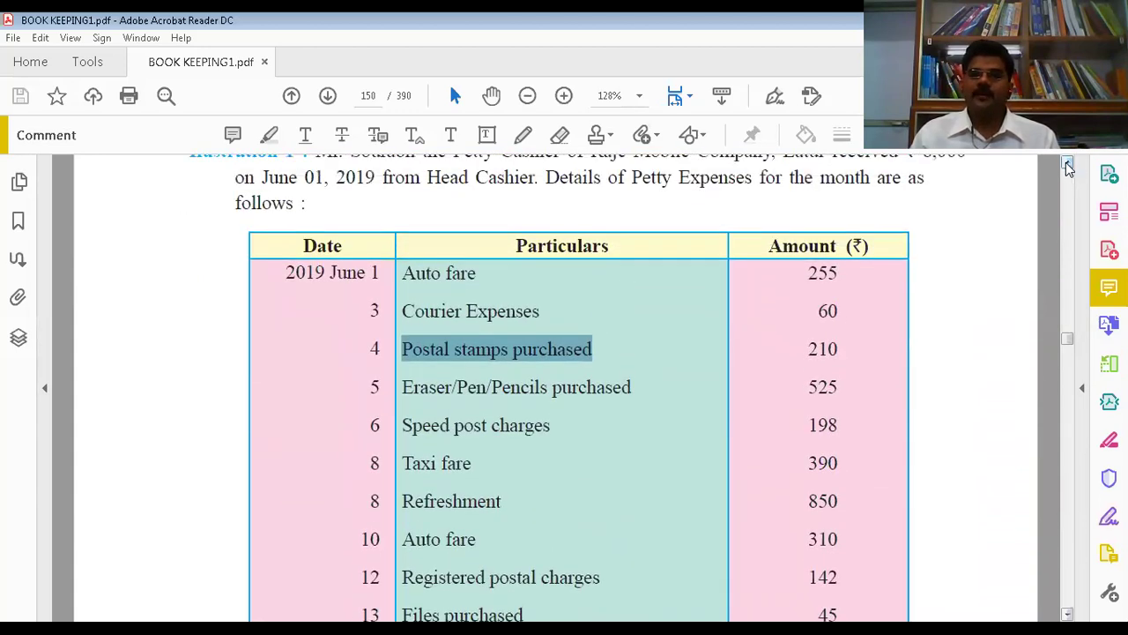
{"action": "scroll", "coordinate": [1067, 166], "scroll_direction": "up", "scroll_amount": 3}
{"action": "scroll", "coordinate": [975, 502], "scroll_direction": "down", "scroll_amount": 2}
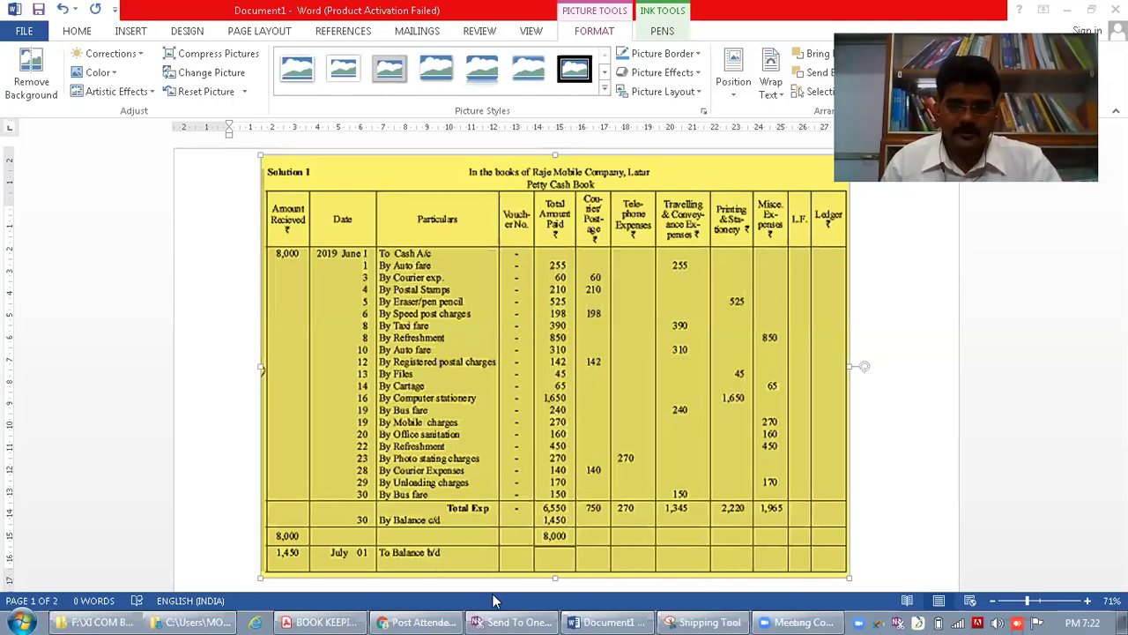
- Switch to Acrobat Reader and select the petty cashier's name and the 8,000 amount in Illustration 1
{"action": "left_click", "coordinate": [316, 616]}
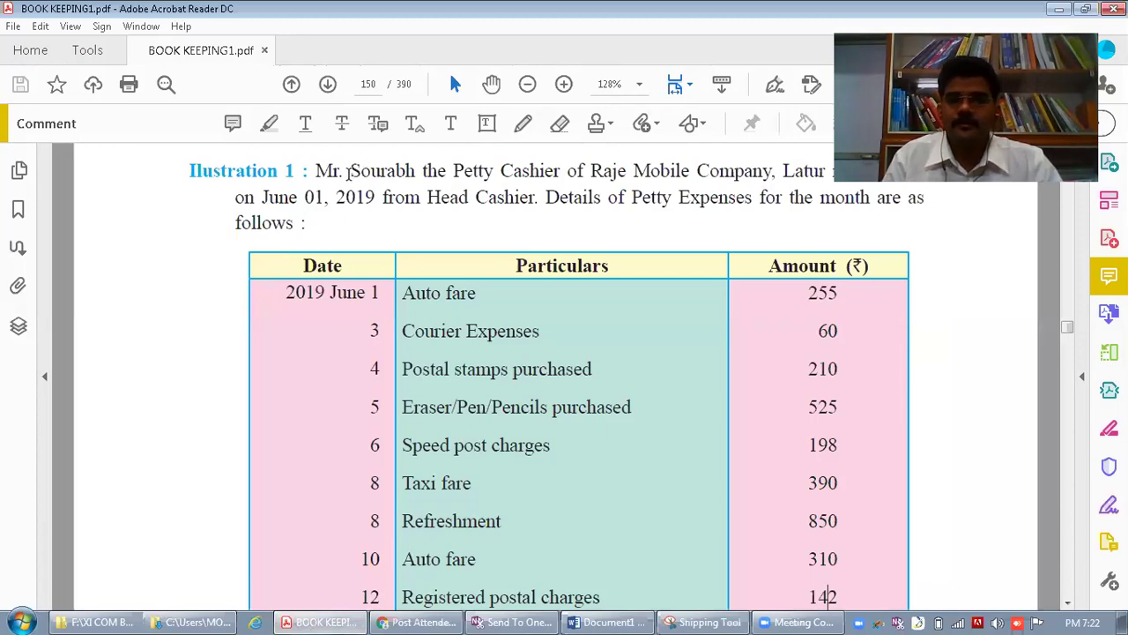
{"action": "left_click_drag", "start_coordinate": [313, 170], "coordinate": [403, 172]}
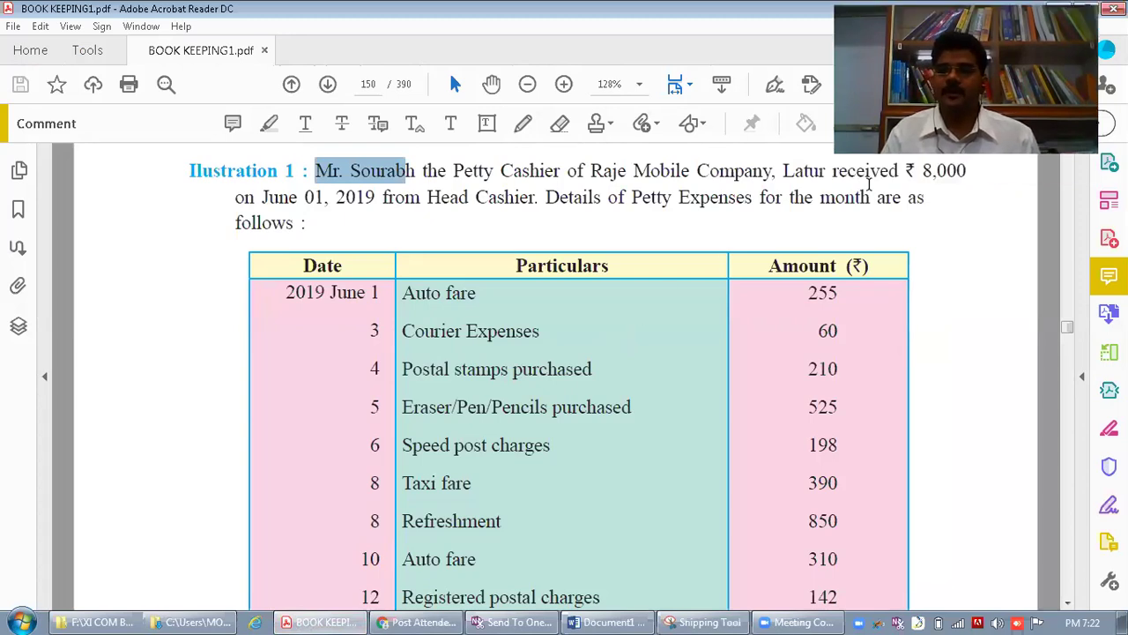
{"action": "left_click_drag", "start_coordinate": [924, 169], "coordinate": [966, 171]}
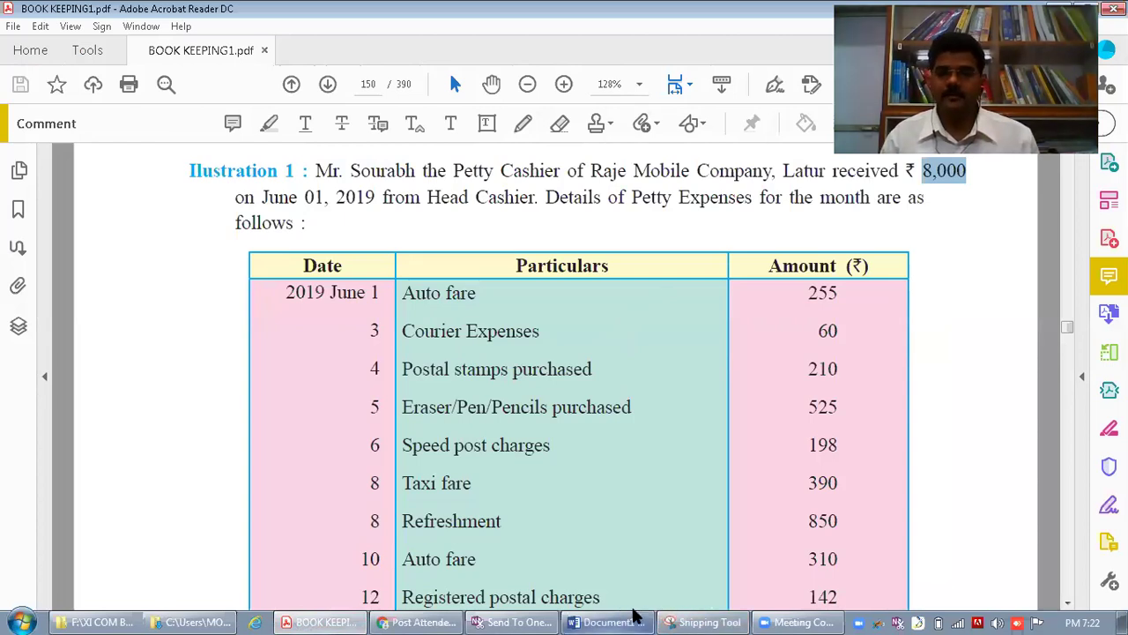
- Switch to Word and point out the To Cash A/c entry and its 8,000 in the Amount Received column of Solution 1
{"action": "left_click", "coordinate": [607, 619]}
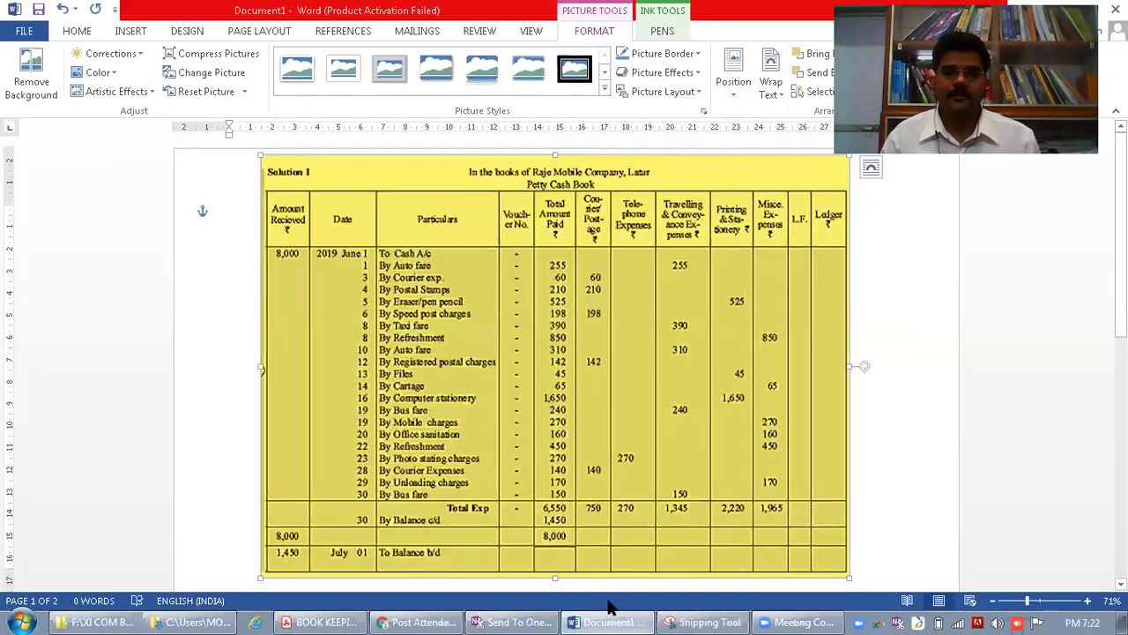
{"action": "left_click", "coordinate": [382, 262]}
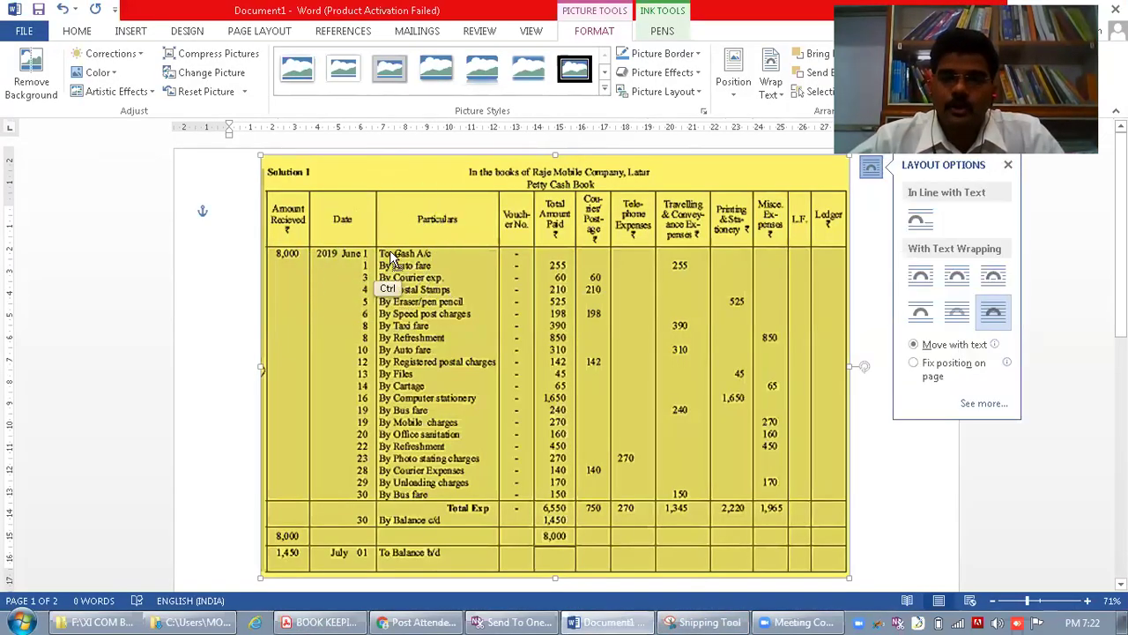
{"action": "key", "text": "ctrl"}
{"action": "key", "text": "ctrl"}
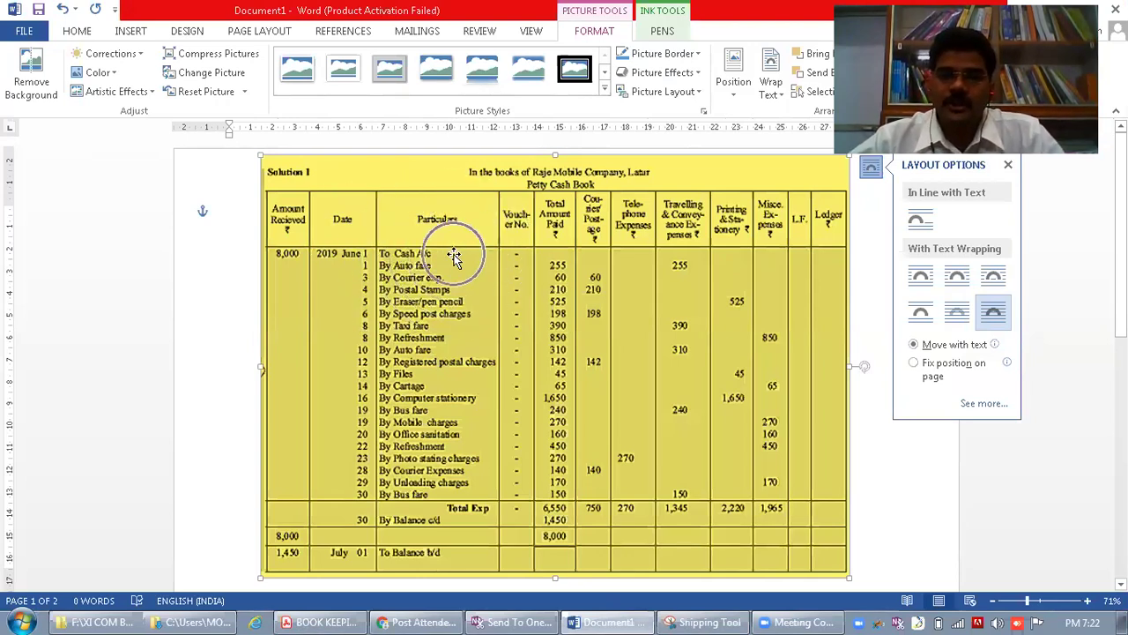
{"action": "key", "text": "ctrl"}
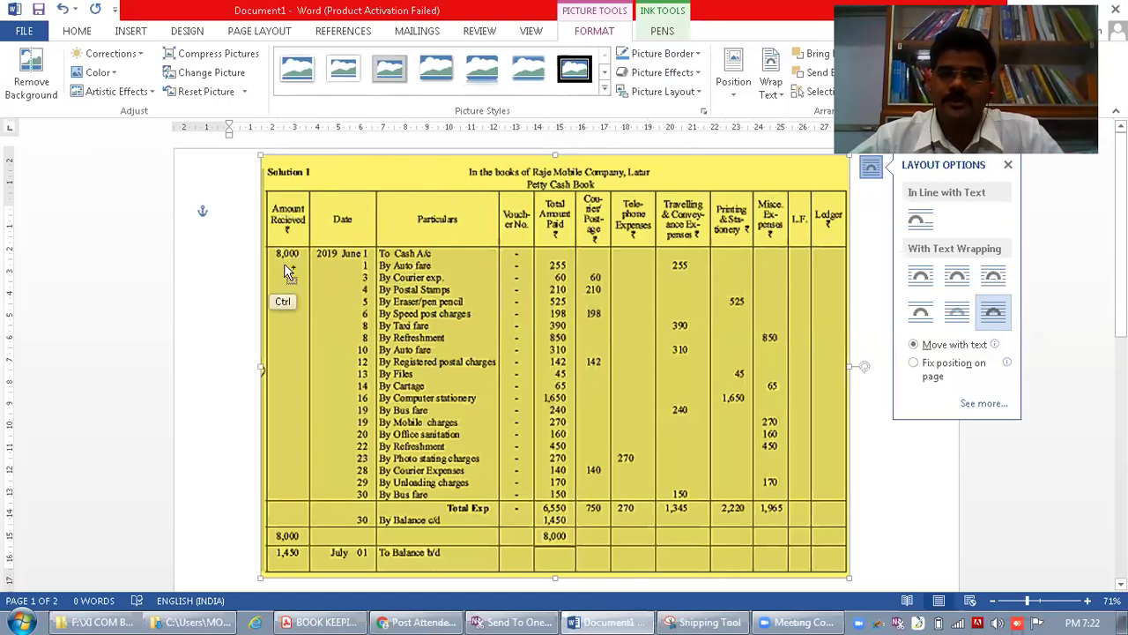
{"action": "key", "text": "ctrl"}
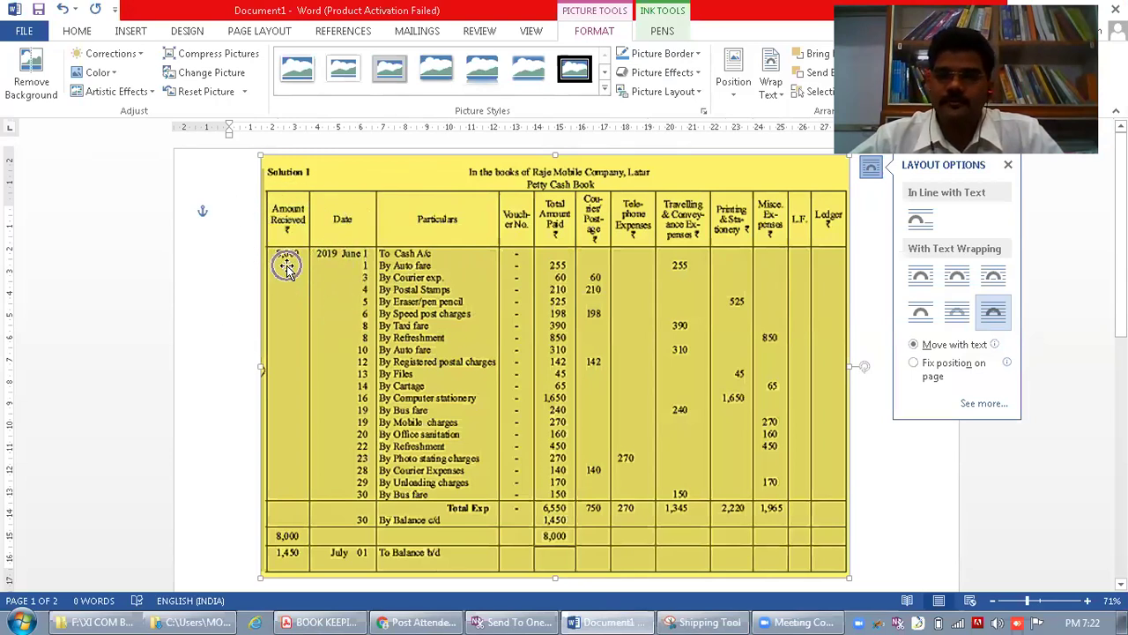
{"action": "key", "text": "ctrl"}
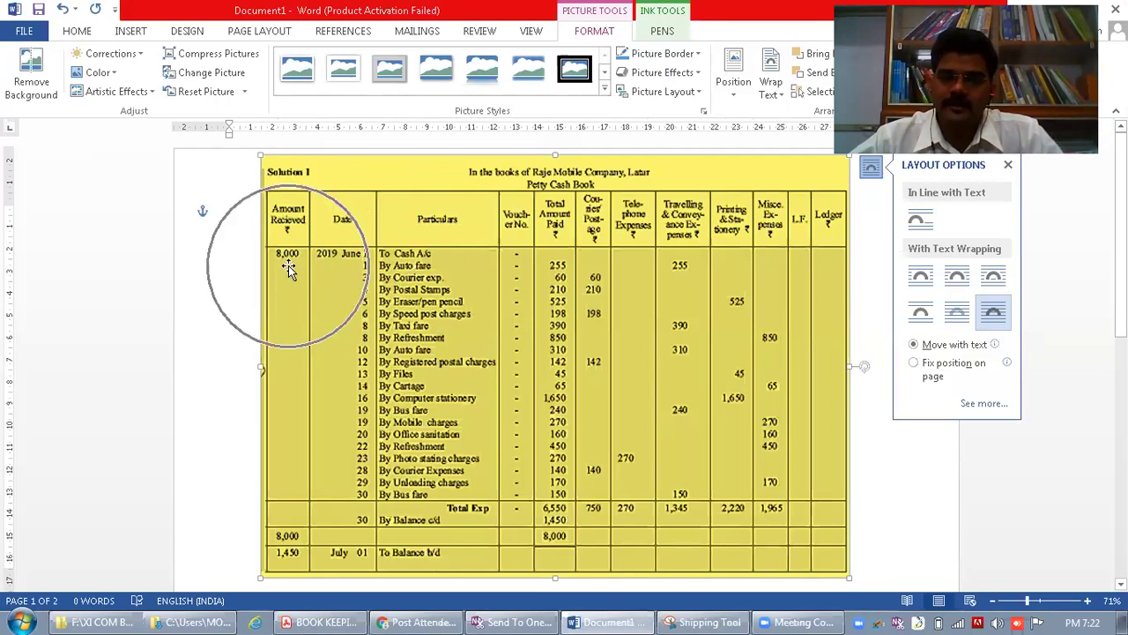
- Switch to Acrobat Reader and point out the June 3 Courier Expenses entry in Illustration 1
{"action": "left_click", "coordinate": [314, 617]}
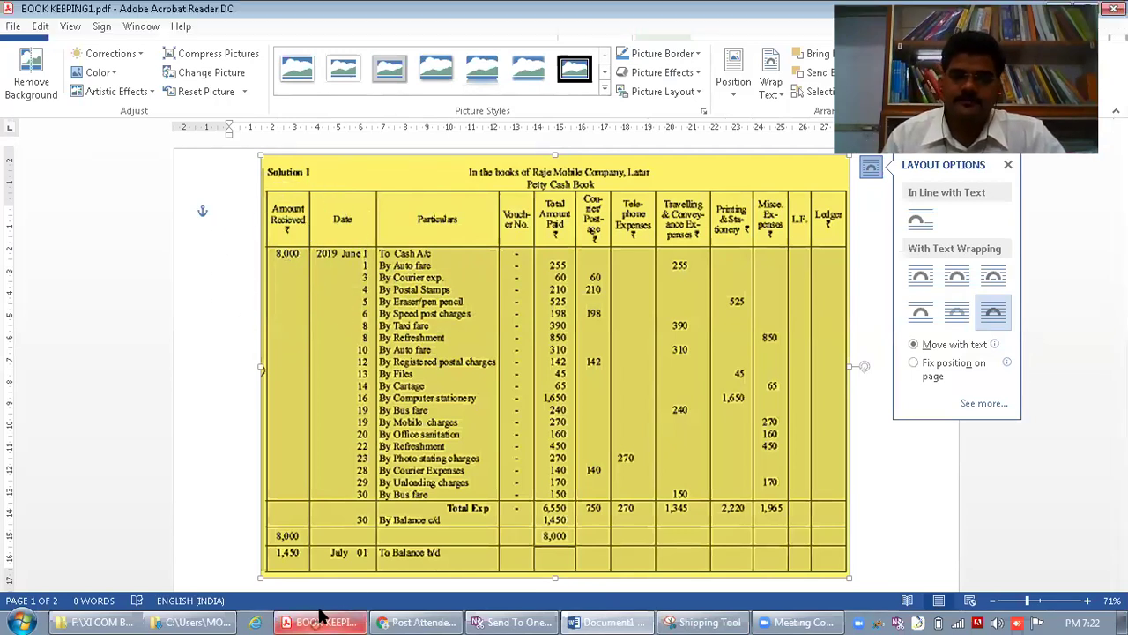
{"action": "key", "text": "ctrl"}
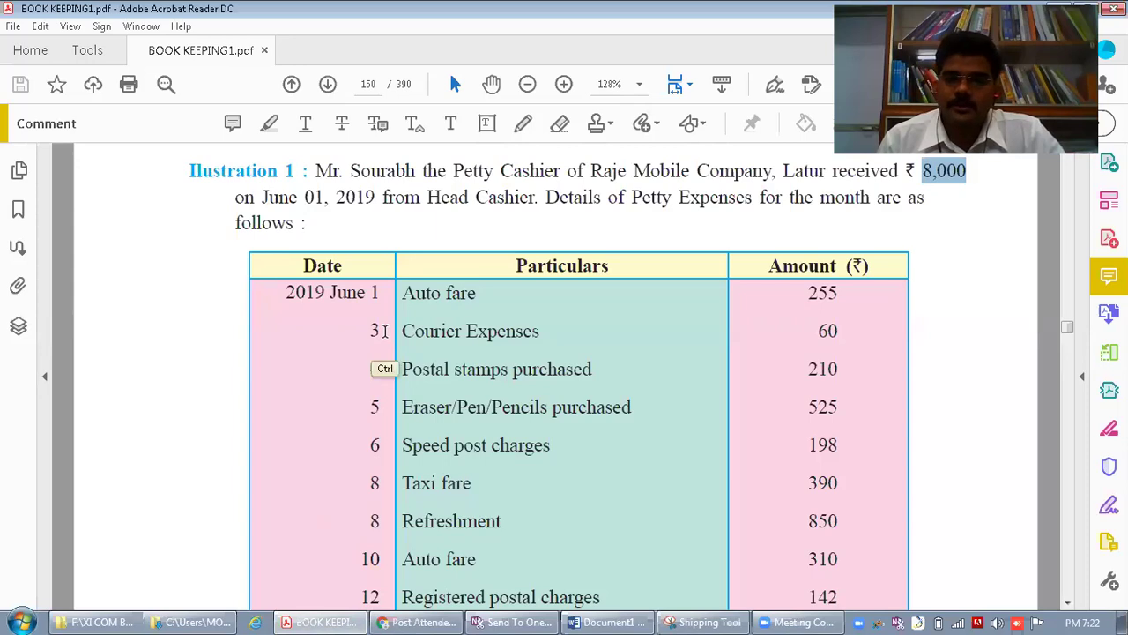
{"action": "key", "text": "ctrl"}
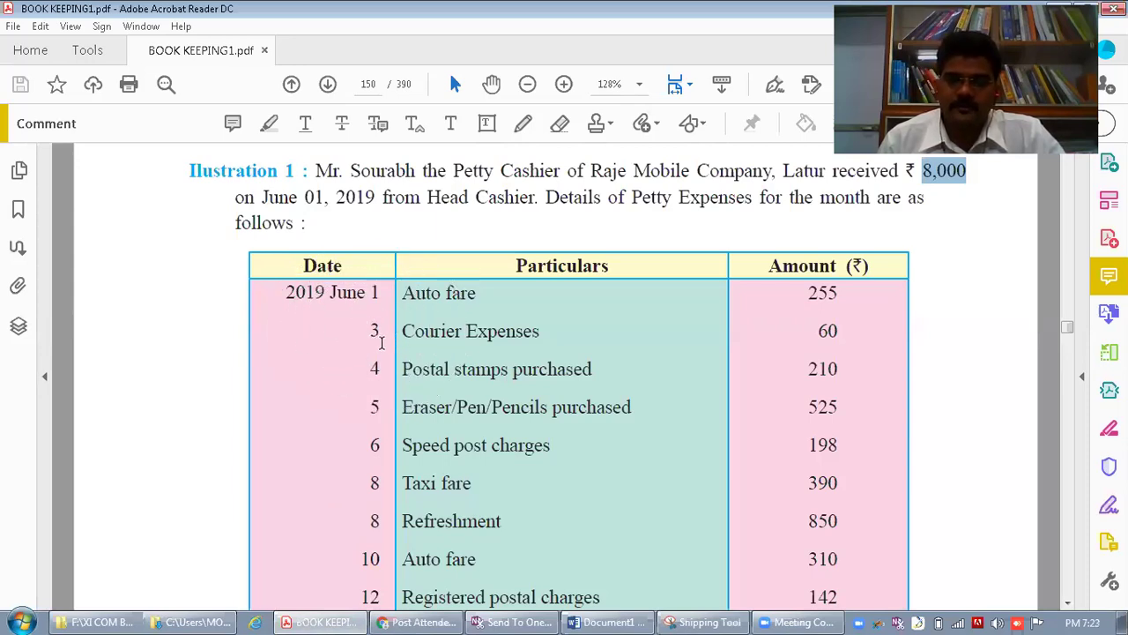
- Switch to Word and point out the Courier/Postage column heading in the Solution 1 Petty Cash Book
{"action": "left_click", "coordinate": [609, 622]}
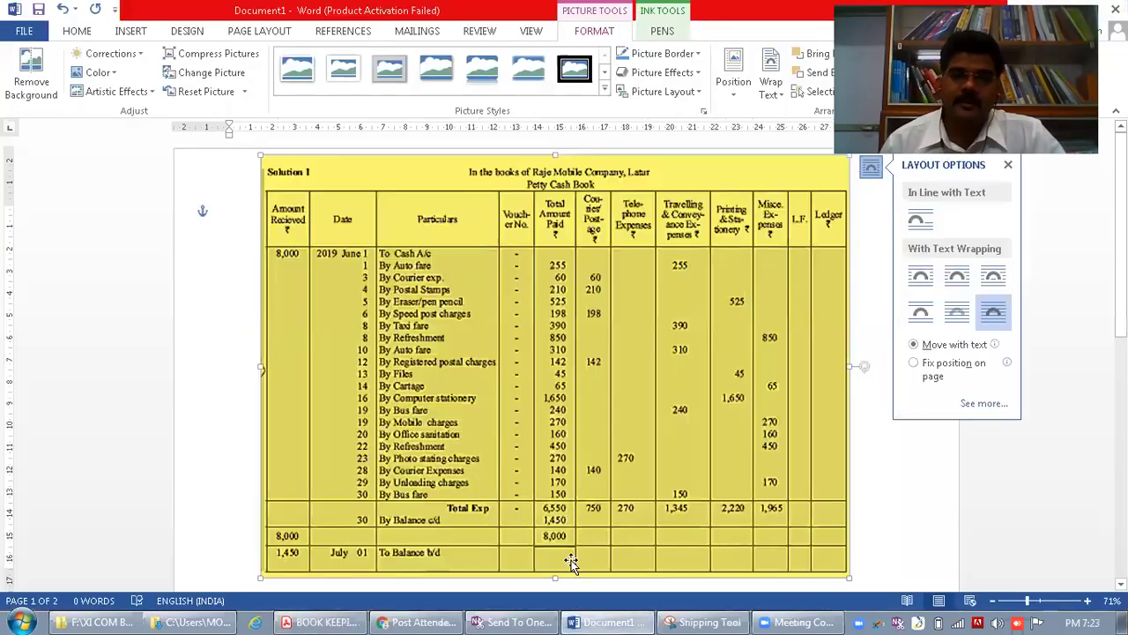
{"action": "key", "text": "ctrl"}
{"action": "key", "text": "ctrl"}
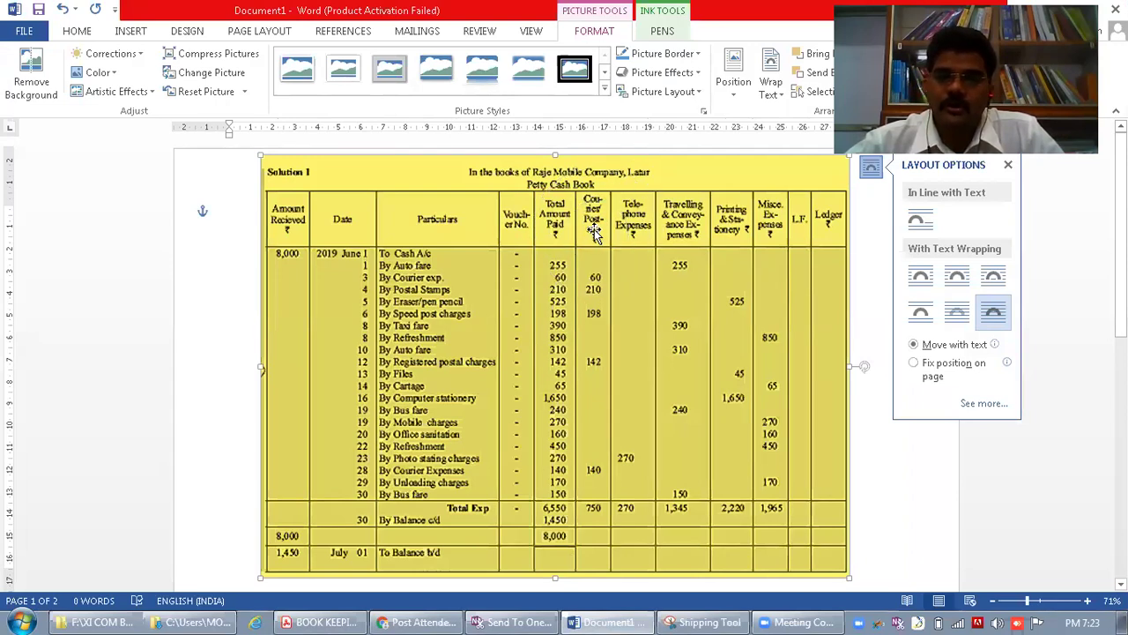
- Trace the June 3 courier expense in Solution 1 from its date to the 60 in the Total Amount Paid and Courier/Postage columns
{"action": "key", "text": "ctrl"}
{"action": "key", "text": "ctrl"}
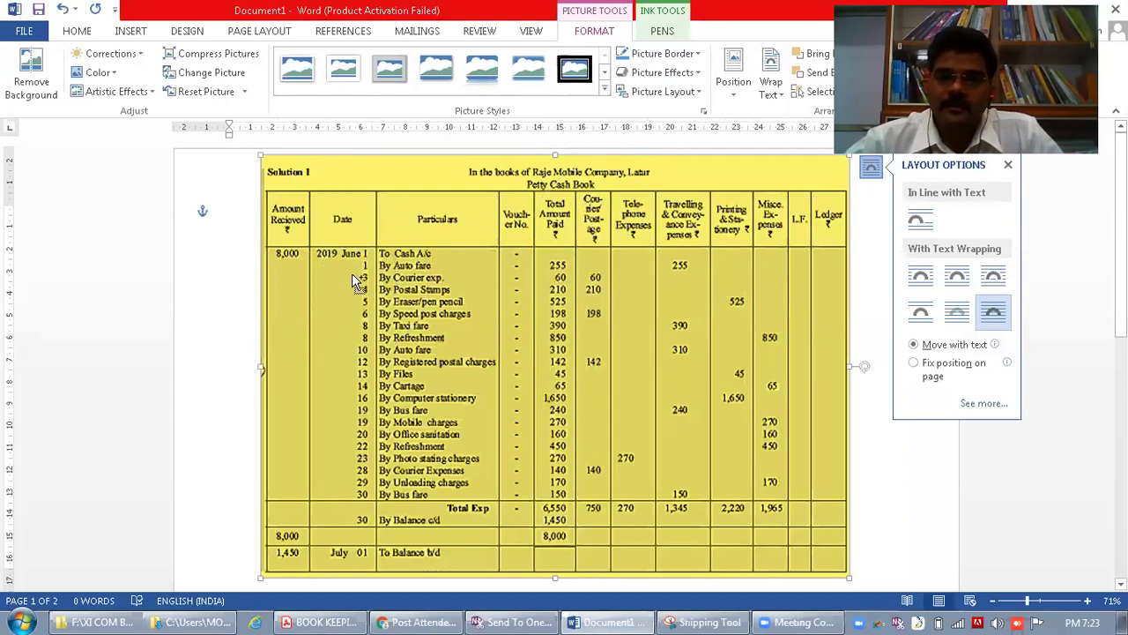
{"action": "key", "text": "ctrl"}
{"action": "key", "text": "ctrl"}
{"action": "key", "text": "ctrl"}
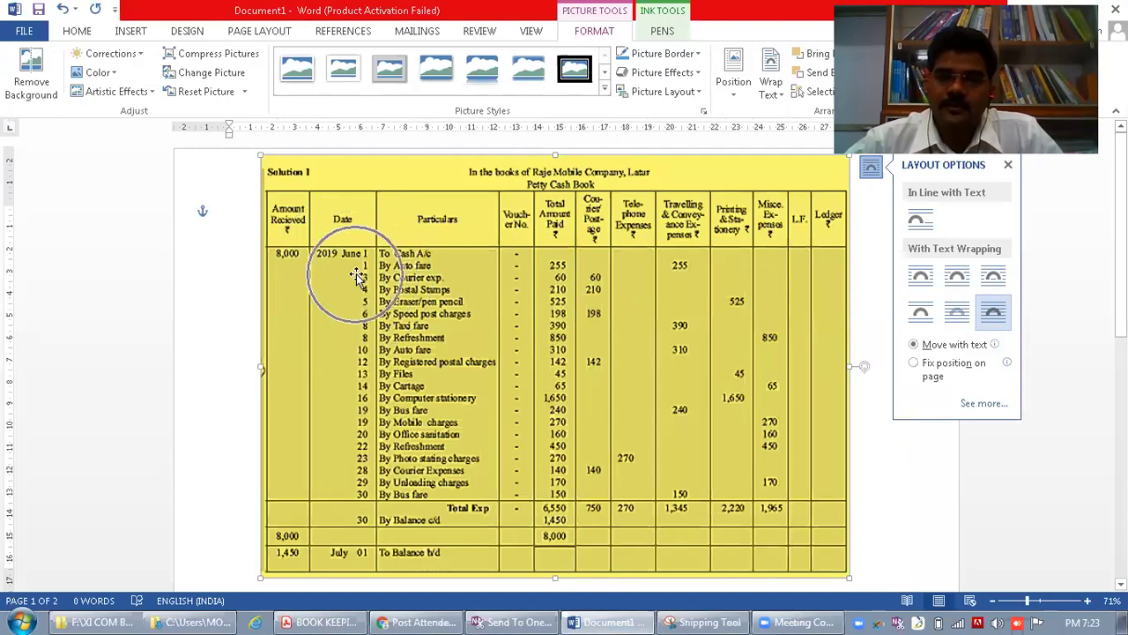
{"action": "key", "text": "ctrl"}
{"action": "key", "text": "ctrl"}
{"action": "key", "text": "ctrl"}
{"action": "key", "text": "ctrl"}
{"action": "key", "text": "ctrl"}
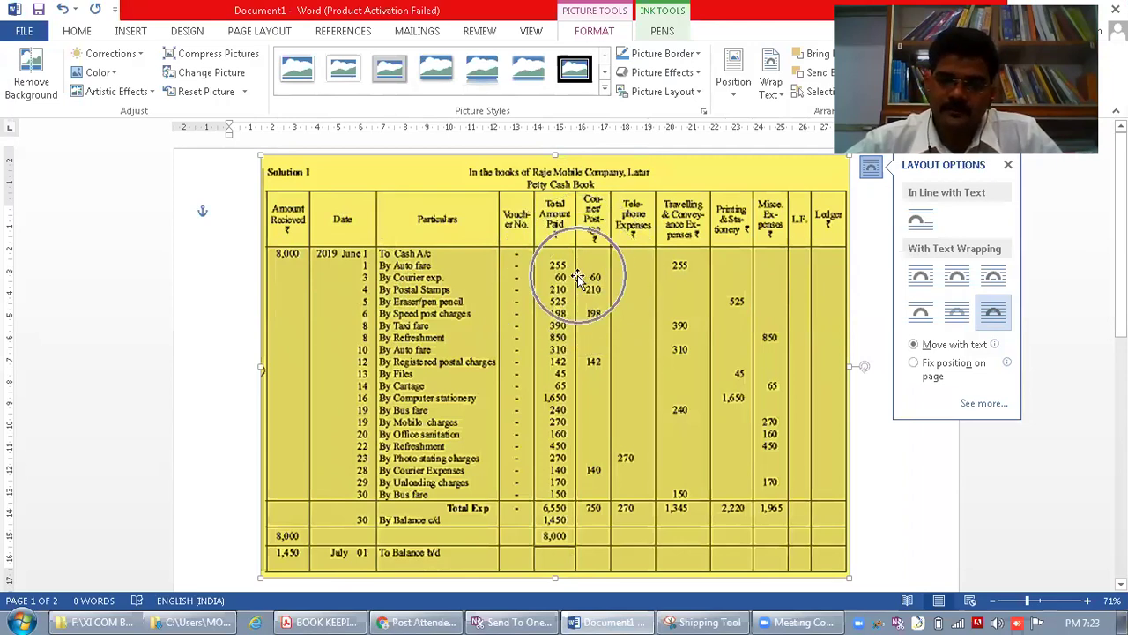
- Switch to Acrobat Reader and point out the June 1 Auto fare entry in Illustration 1
{"action": "key", "text": "ctrl"}
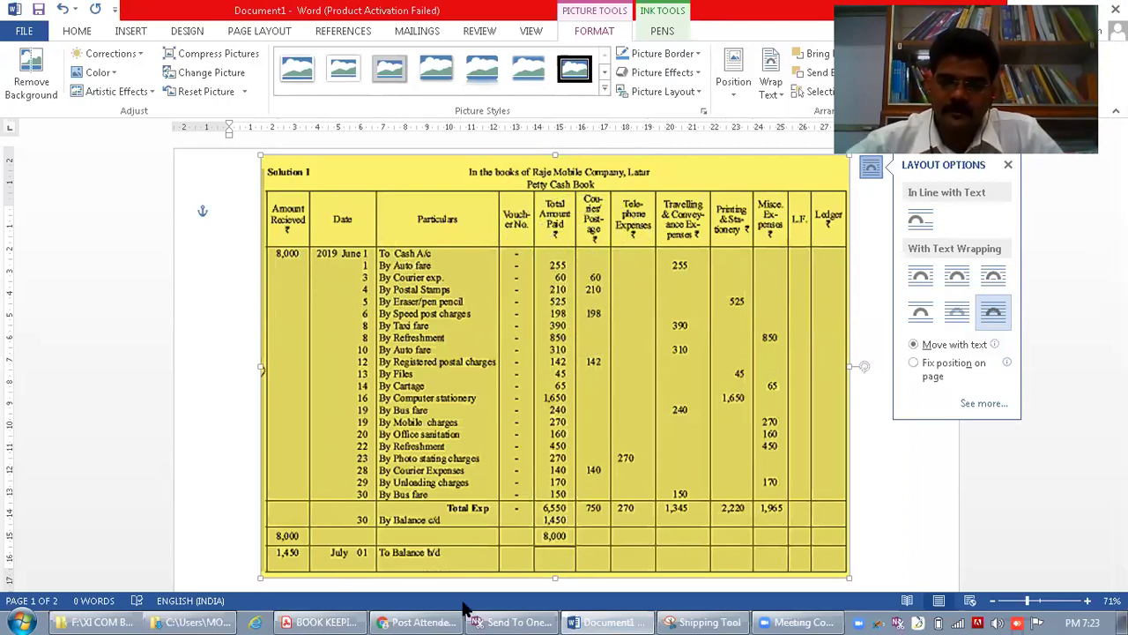
{"action": "left_click", "coordinate": [333, 619]}
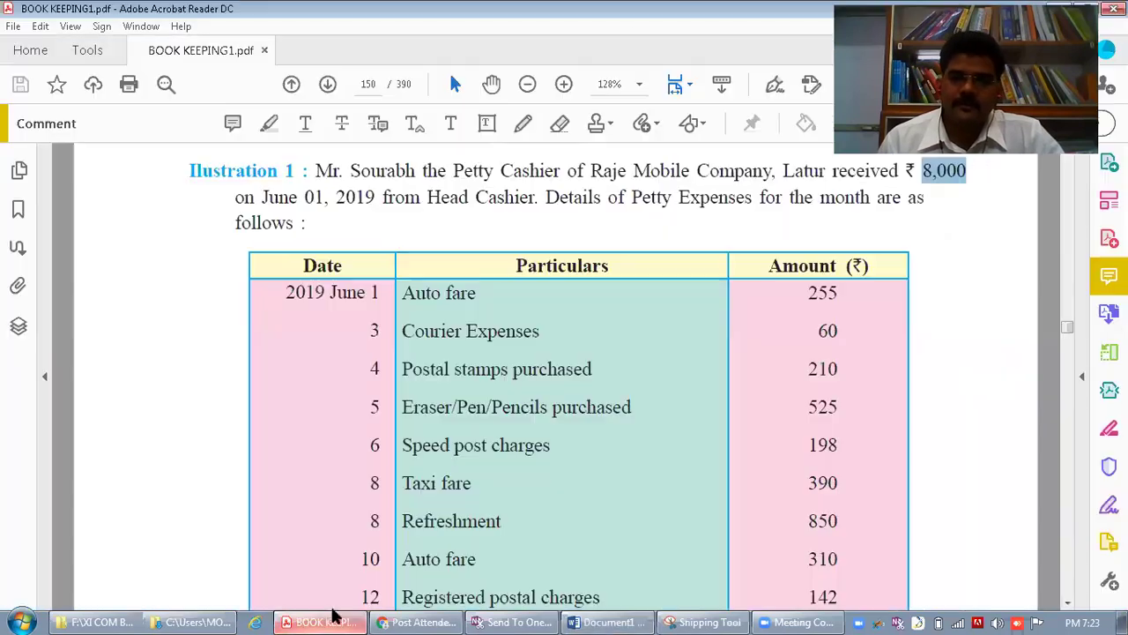
{"action": "key", "text": "ctrl"}
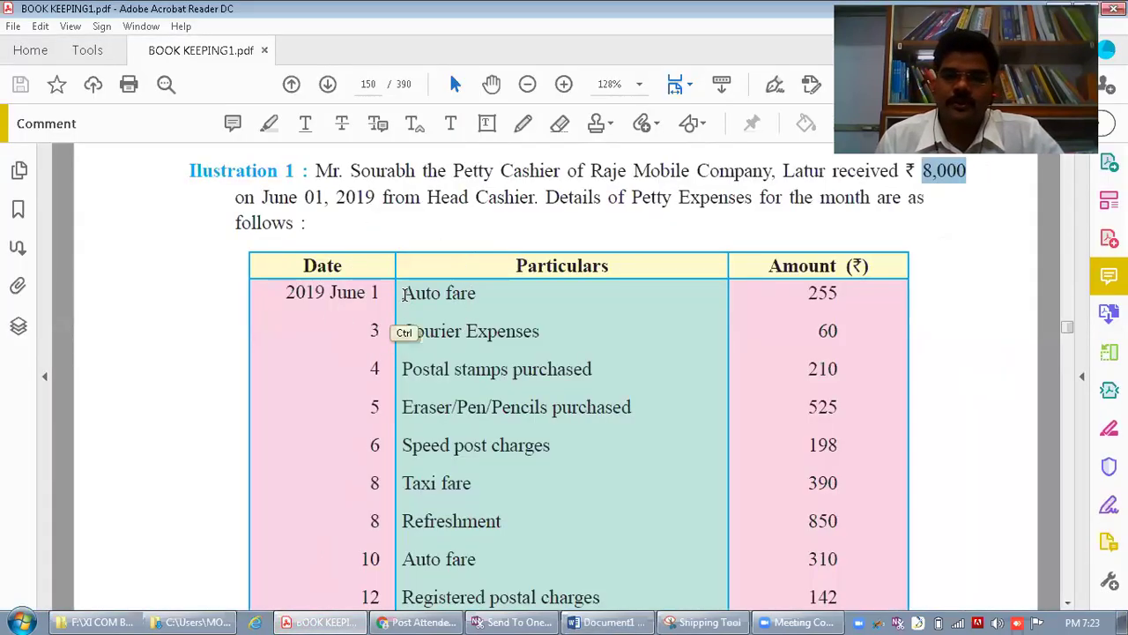
{"action": "key", "text": "ctrl"}
{"action": "key", "text": "ctrl"}
{"action": "key", "text": "ctrl"}
{"action": "key", "text": "ctrl"}
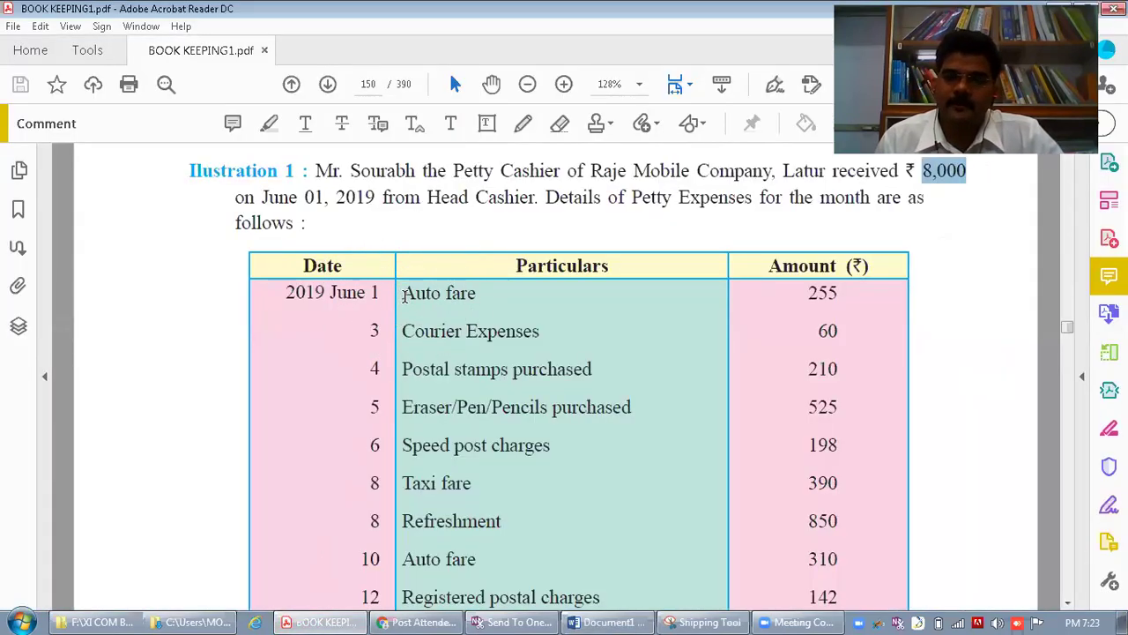
{"action": "key", "text": "ctrl"}
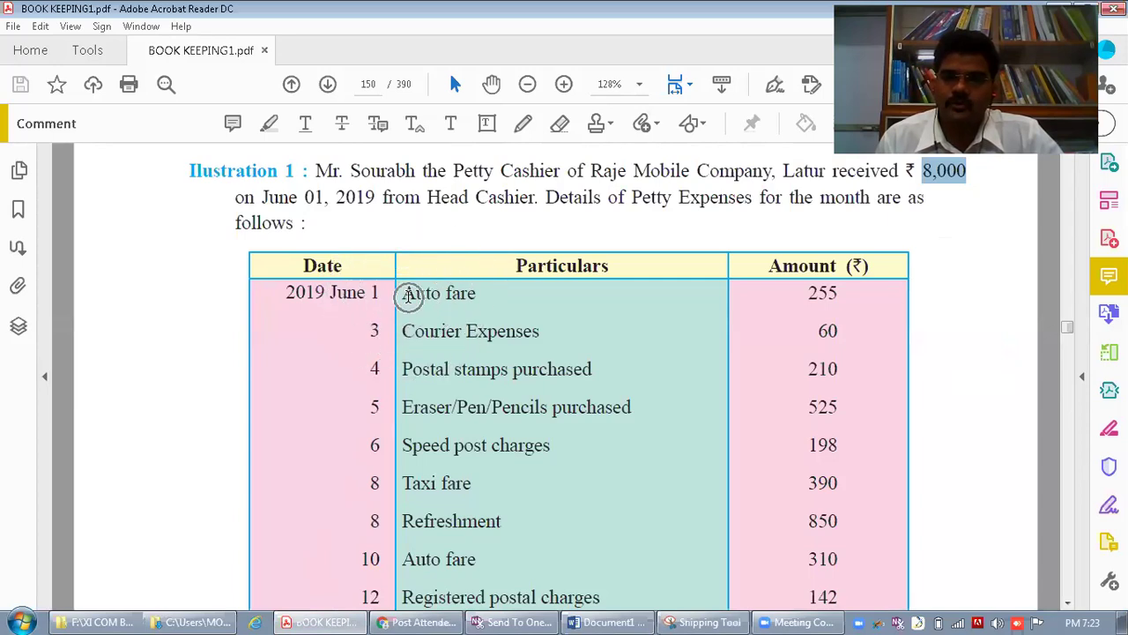
{"action": "key", "text": "ctrl"}
{"action": "key", "text": "ctrl"}
{"action": "key", "text": "ctrl"}
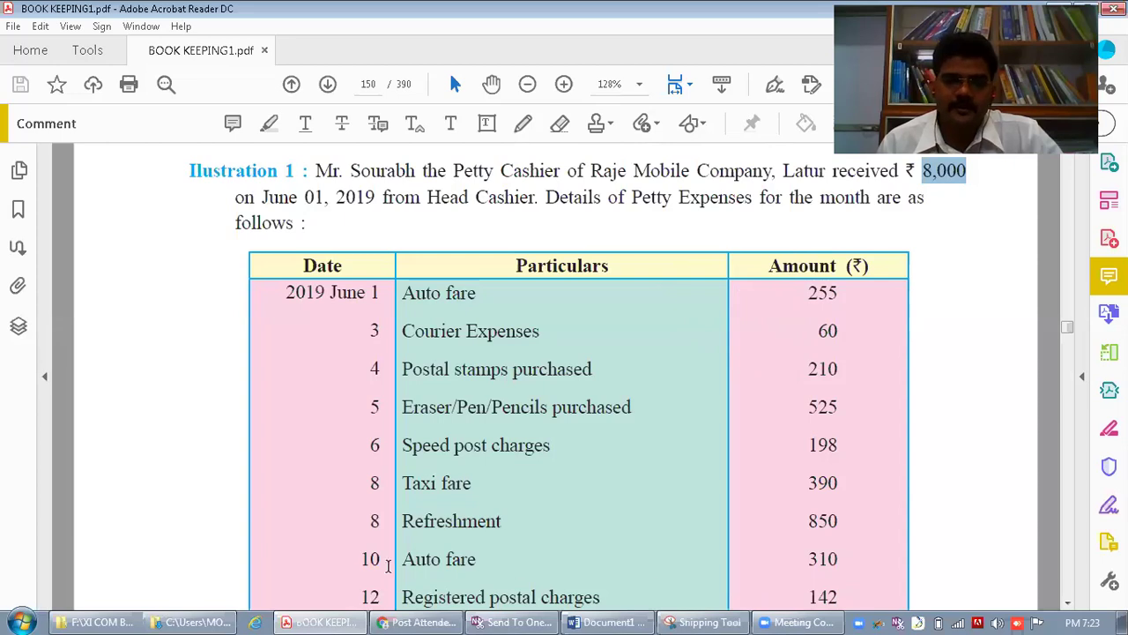
- Switch to Word and trace the June 1 auto fare in Solution 1 to the 255 under Total Amount Paid and Travelling & Conveyance Expenses
{"action": "left_click", "coordinate": [607, 622]}
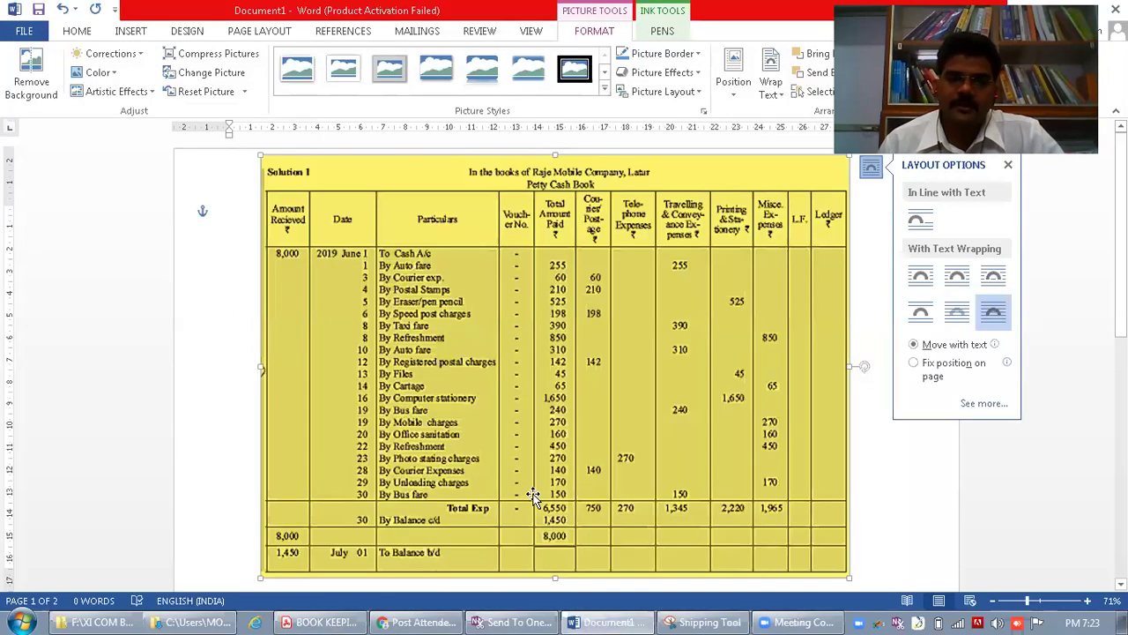
{"action": "key", "text": "ctrl"}
{"action": "key", "text": "ctrl"}
{"action": "key", "text": "ctrl"}
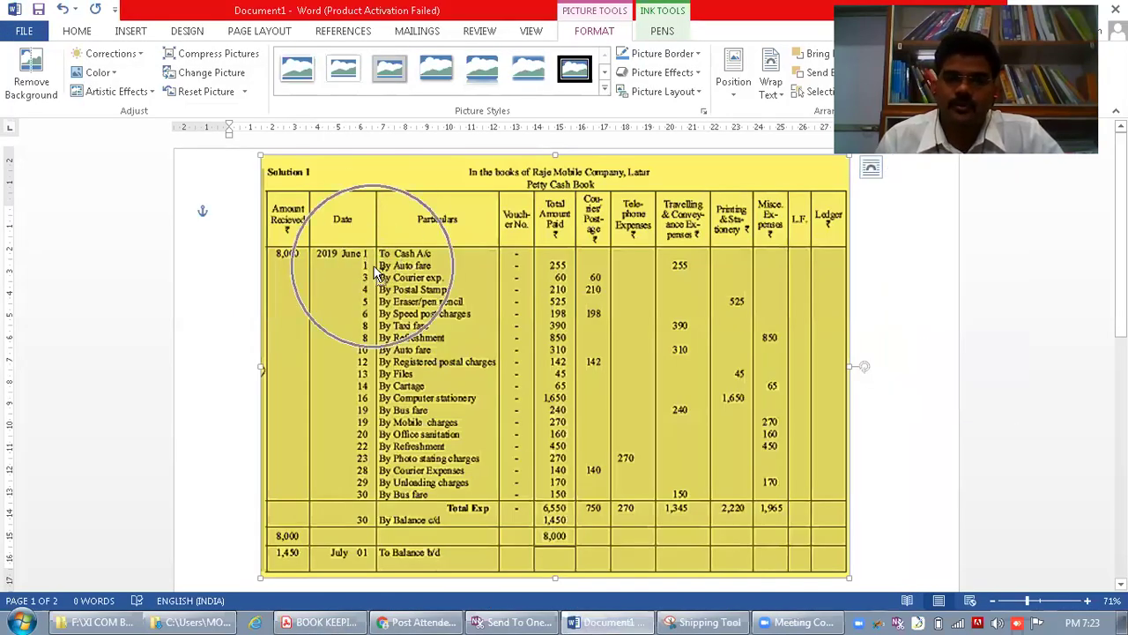
{"action": "key", "text": "ctrl"}
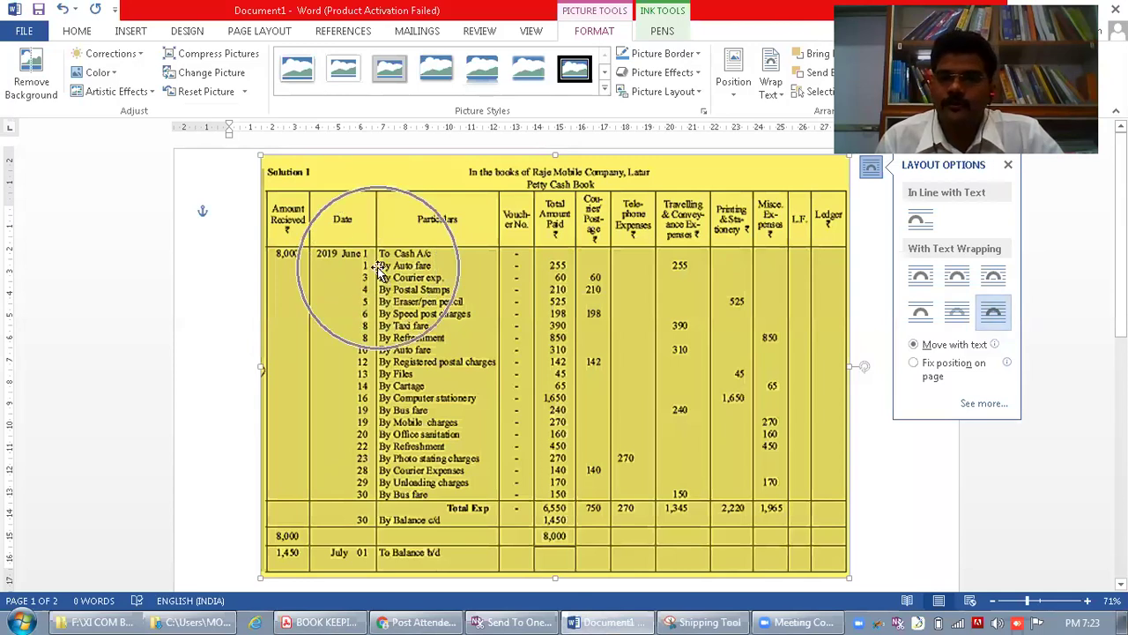
{"action": "key", "text": "ctrl"}
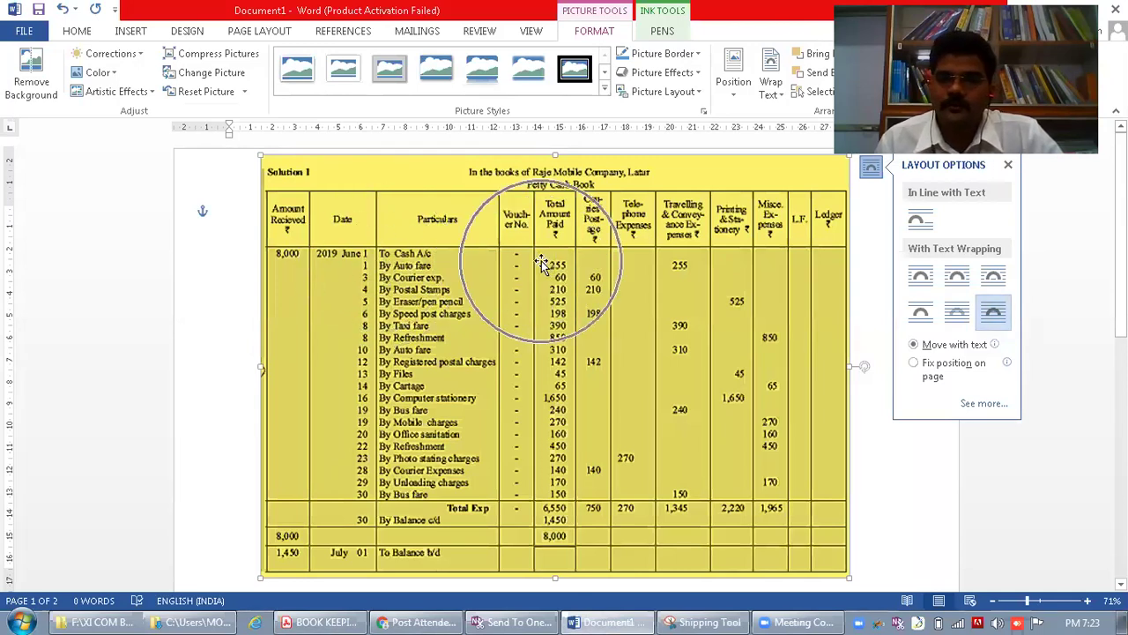
{"action": "key", "text": "ctrl"}
{"action": "key", "text": "ctrl"}
{"action": "key", "text": "ctrl"}
{"action": "key", "text": "ctrl"}
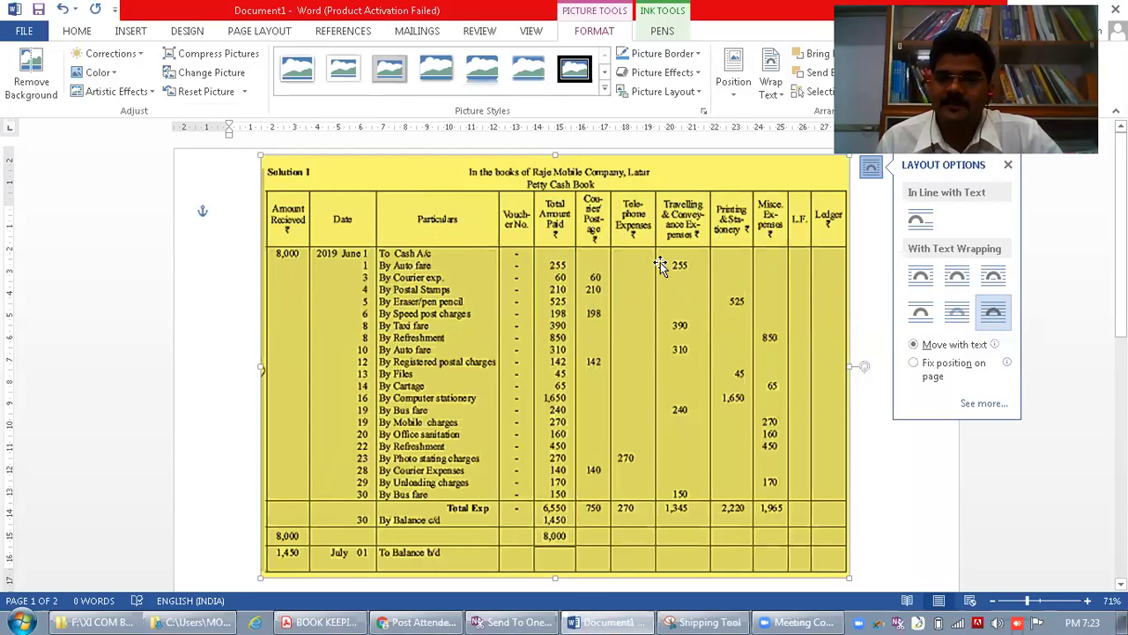
{"action": "key", "text": "ctrl"}
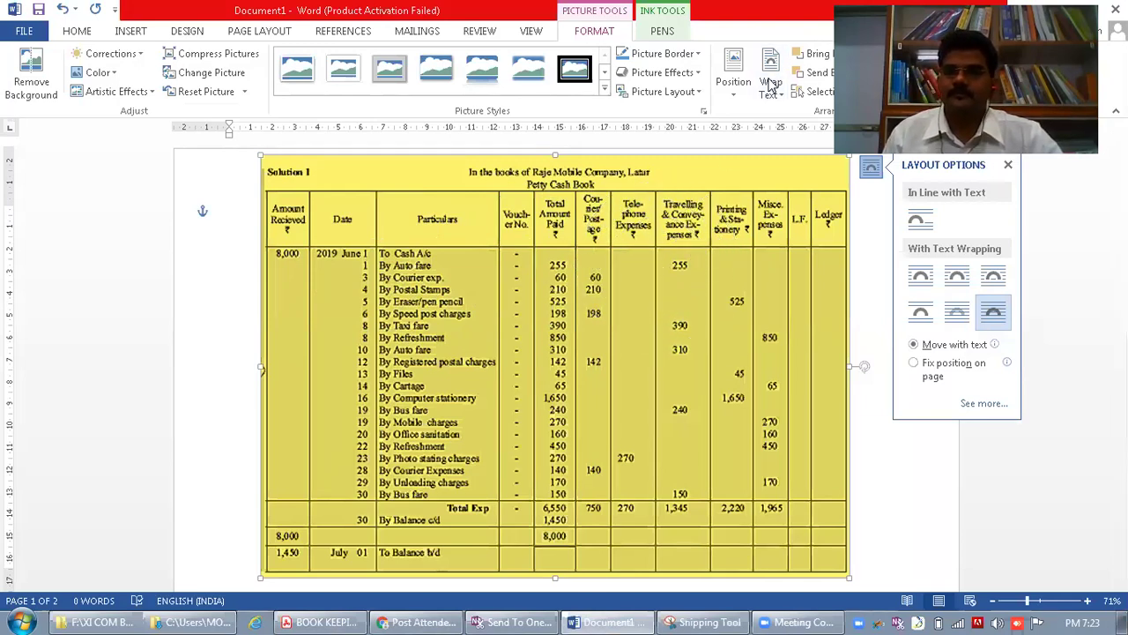
- Point out the expense column headings of the Solution 1 Petty Cash Book, from Courier/Postage across to Printing & Stationery
{"action": "left_click", "coordinate": [752, 176]}
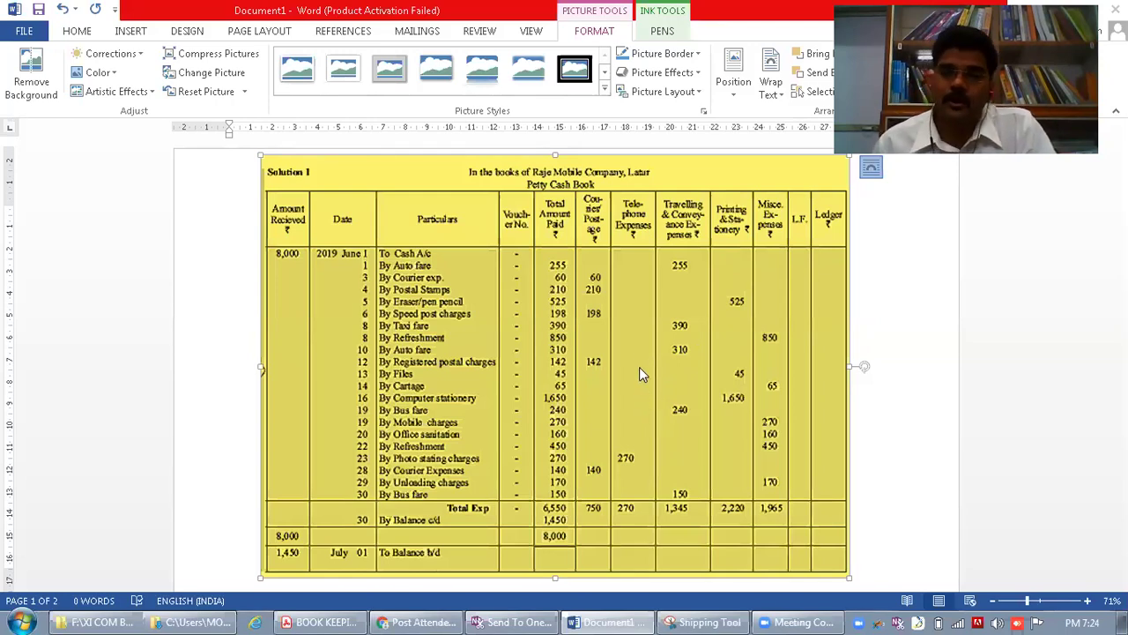
{"action": "key", "text": "ctrl"}
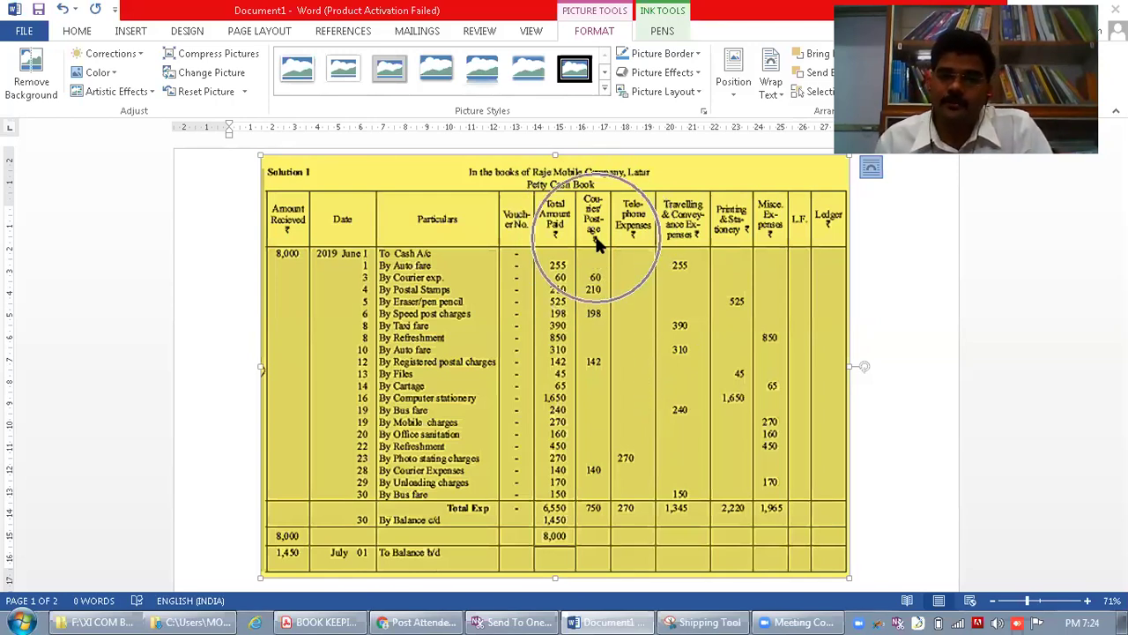
{"action": "key", "text": "ctrl"}
{"action": "key", "text": "ctrl"}
{"action": "key", "text": "ctrl"}
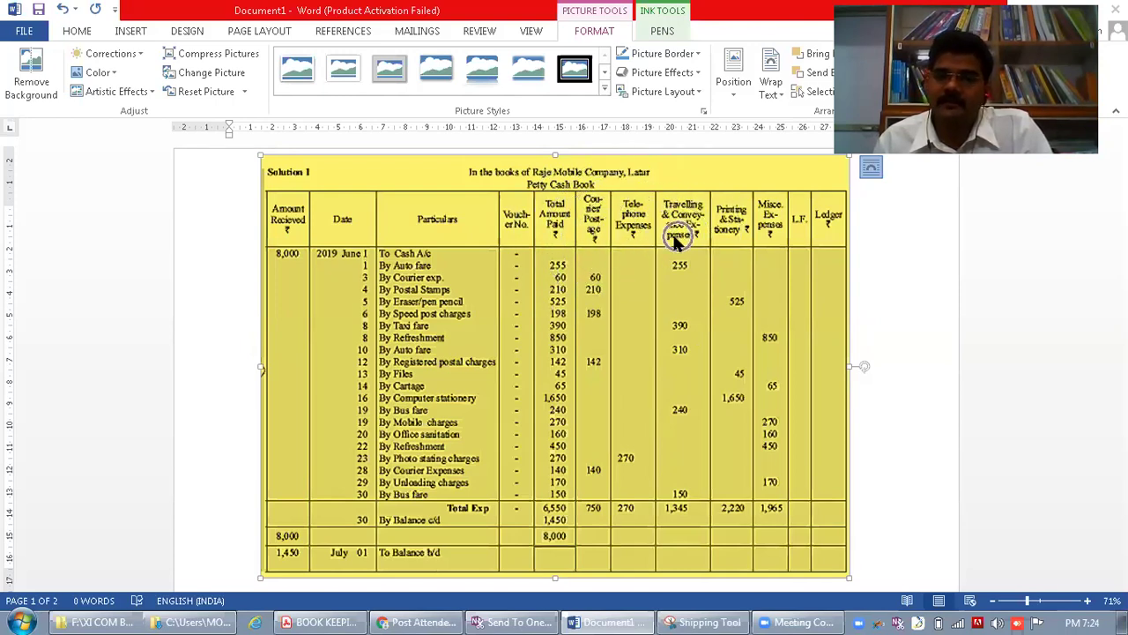
{"action": "key", "text": "ctrl"}
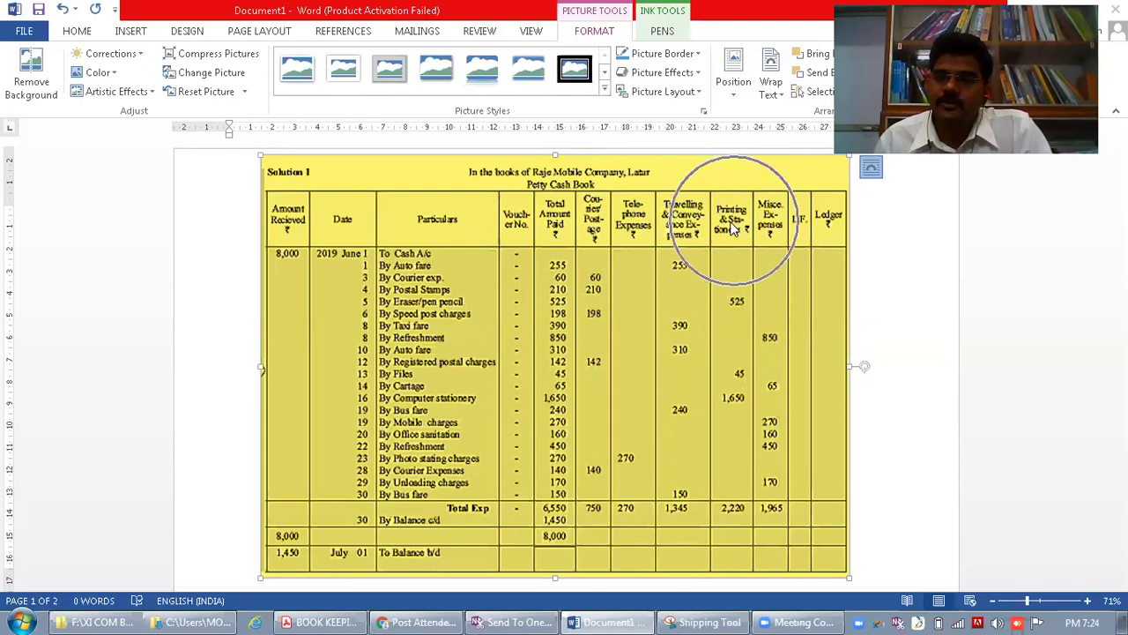
{"action": "key", "text": "ctrl"}
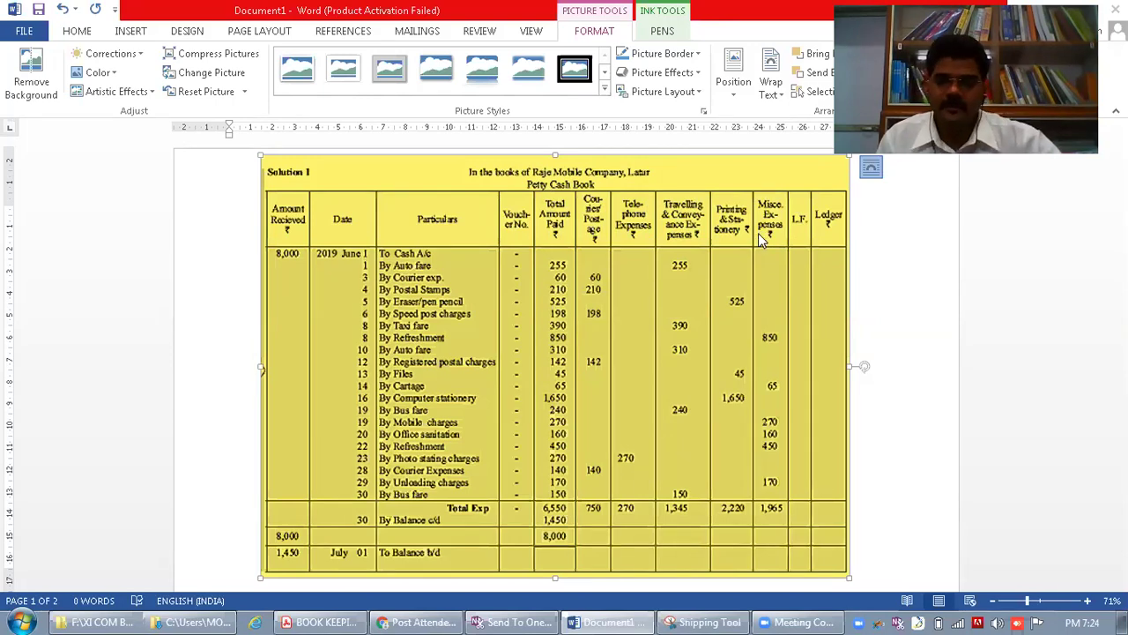
- Point out the Ledger column heading and the empty column below it in the Solution 1 Petty Cash Book
{"action": "left_click", "coordinate": [831, 223]}
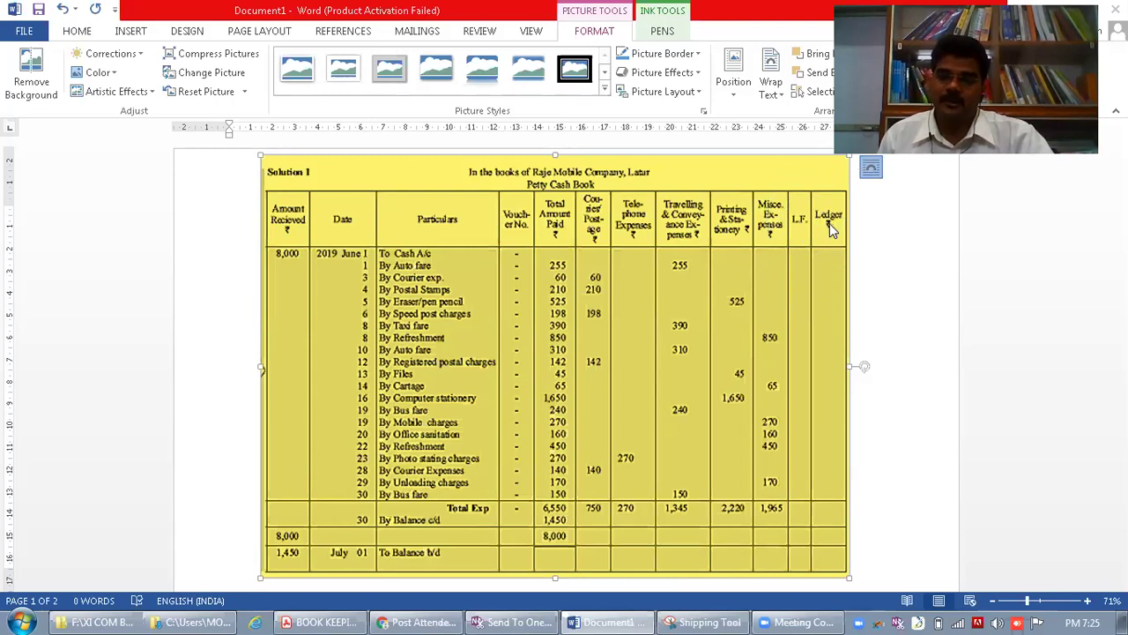
{"action": "left_click", "coordinate": [826, 222]}
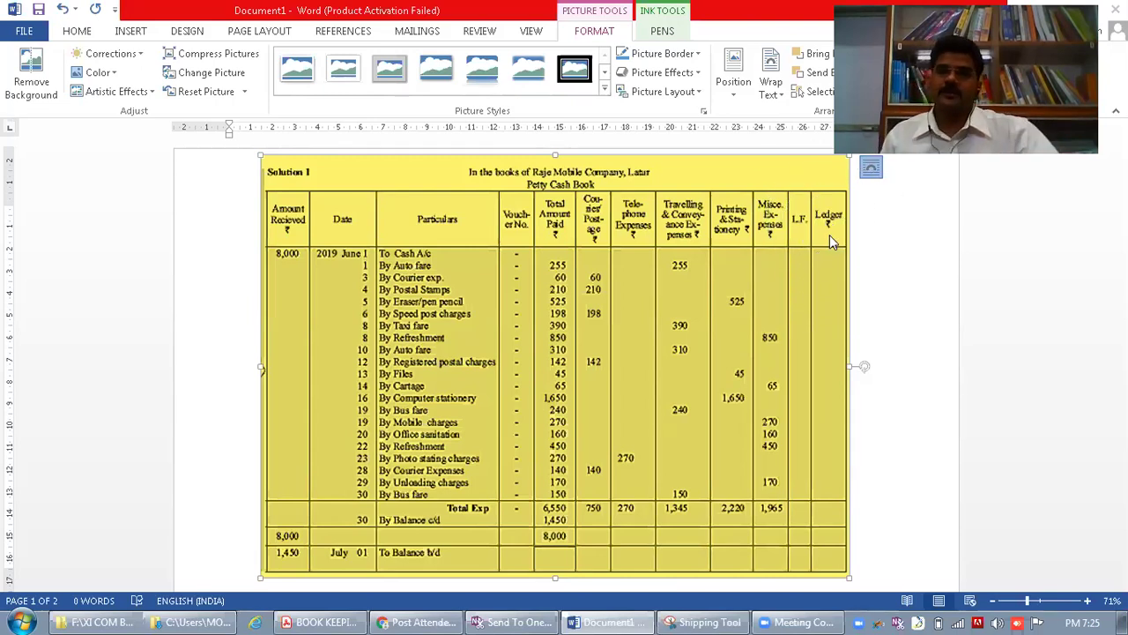
{"action": "left_click", "coordinate": [830, 232]}
{"action": "left_click", "coordinate": [827, 230]}
{"action": "left_click", "coordinate": [824, 225]}
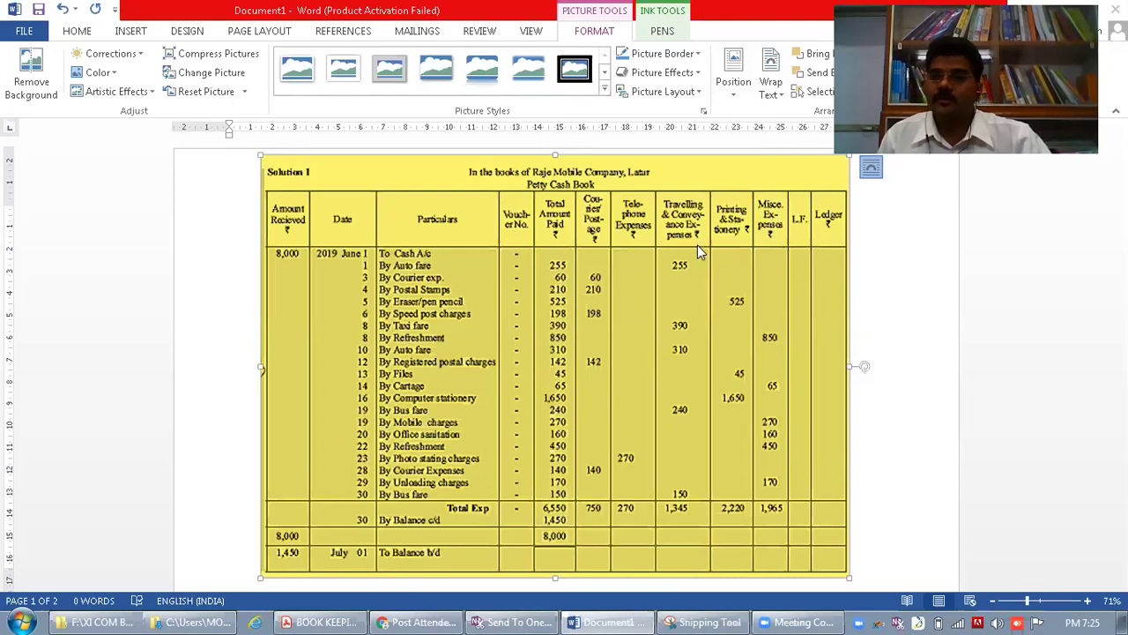
{"action": "left_click", "coordinate": [826, 232]}
{"action": "left_click", "coordinate": [826, 232]}
{"action": "left_click", "coordinate": [825, 235]}
{"action": "left_click", "coordinate": [811, 265]}
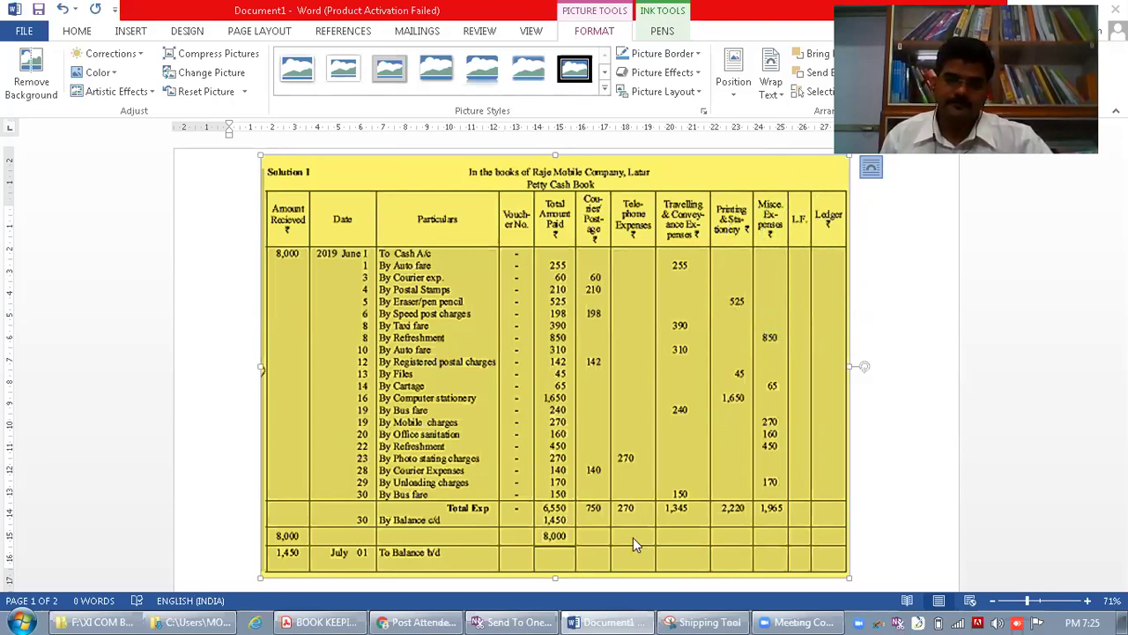
- Switch to Acrobat Reader and point out the June 4 Postal stamps purchased entry in Illustration 1
{"action": "left_click", "coordinate": [321, 622]}
{"action": "left_click", "coordinate": [470, 370]}
{"action": "left_click", "coordinate": [431, 413]}
{"action": "left_click", "coordinate": [410, 410]}
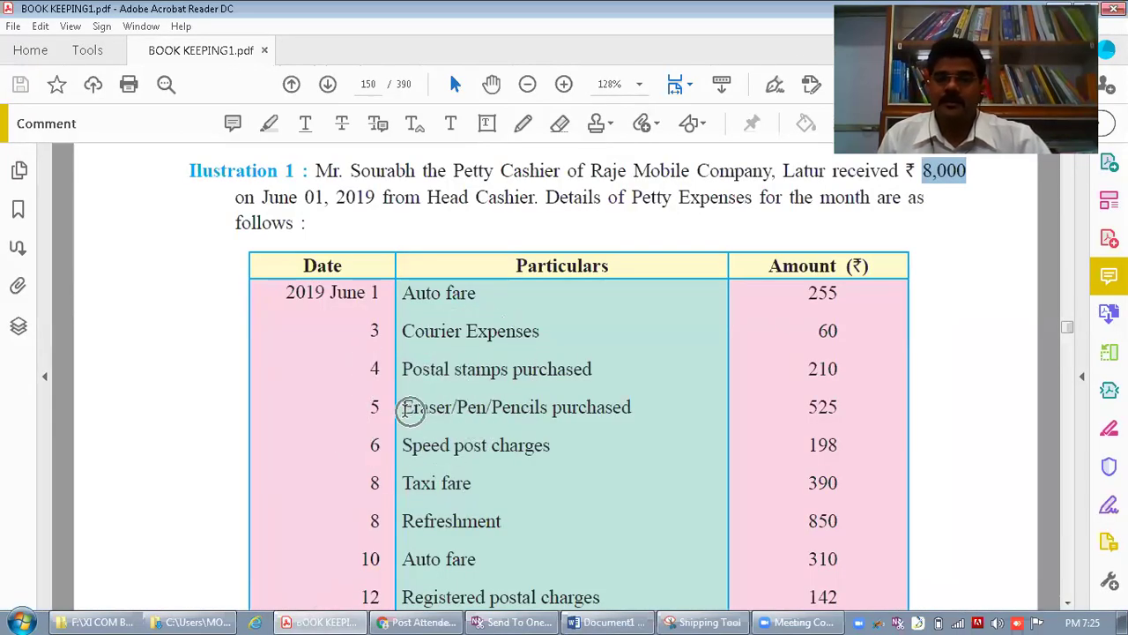
{"action": "left_click", "coordinate": [392, 371]}
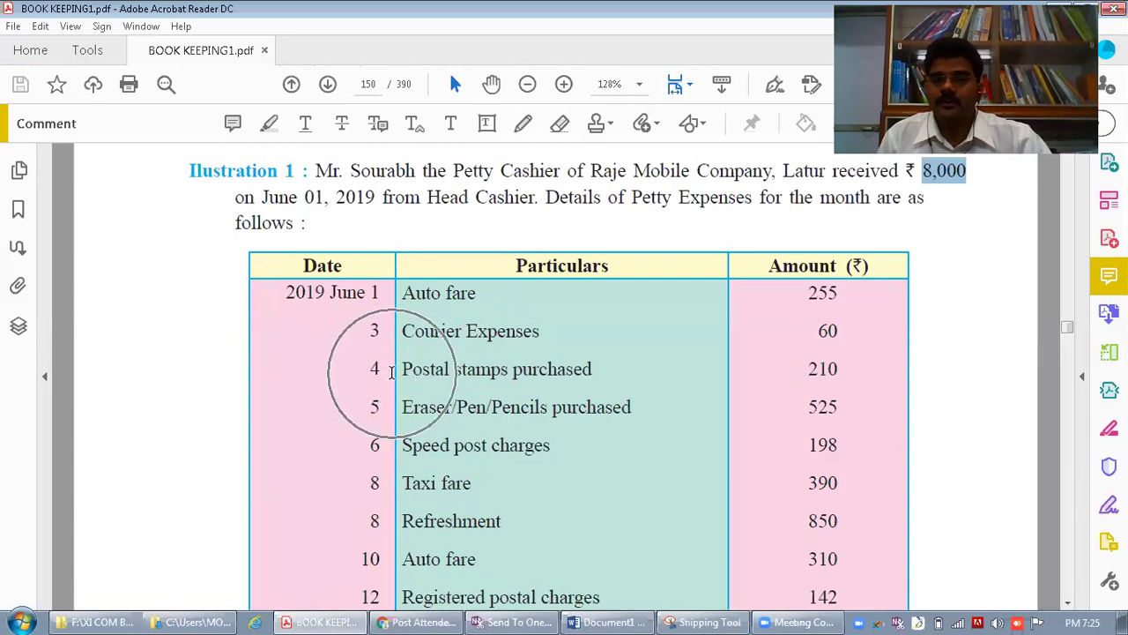
{"action": "left_click", "coordinate": [393, 370]}
{"action": "key", "text": "ctrl"}
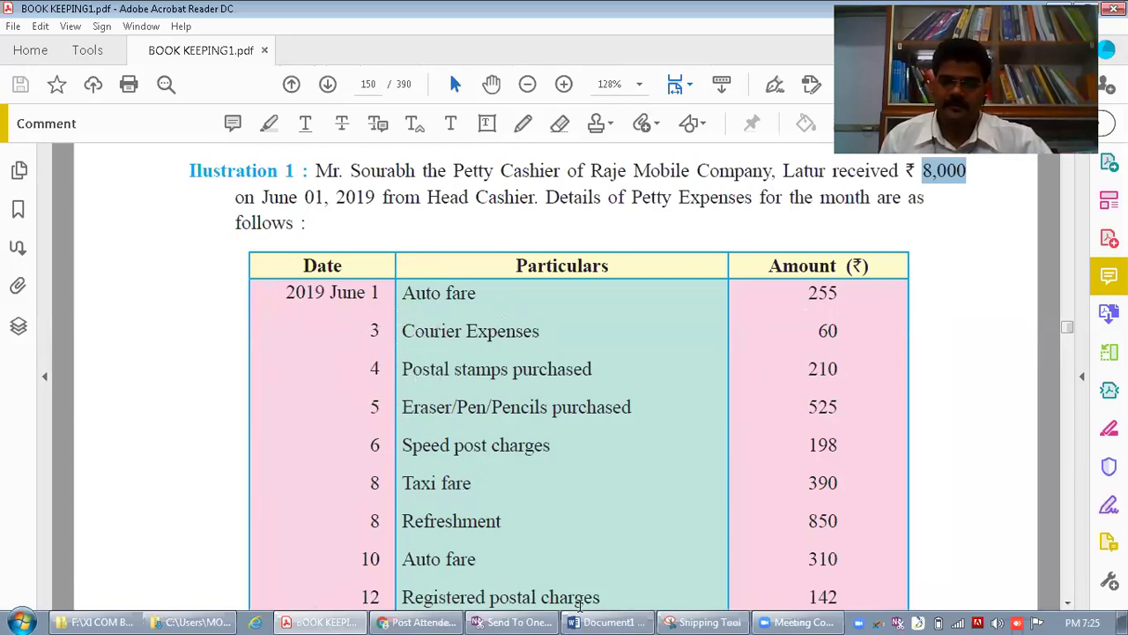
- Switch to Word and trace the June 4 postal stamps in Solution 1 to the 210 in the Total Amount Paid and Courier/Postage columns
{"action": "left_click", "coordinate": [606, 622]}
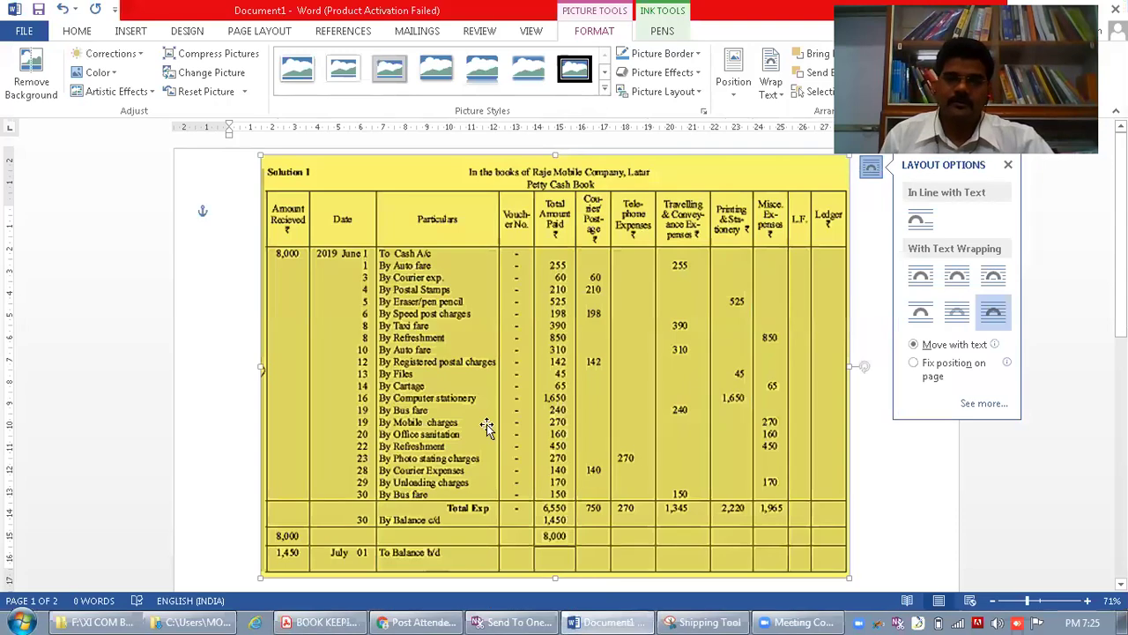
{"action": "left_click", "coordinate": [388, 284]}
{"action": "left_click", "coordinate": [373, 289]}
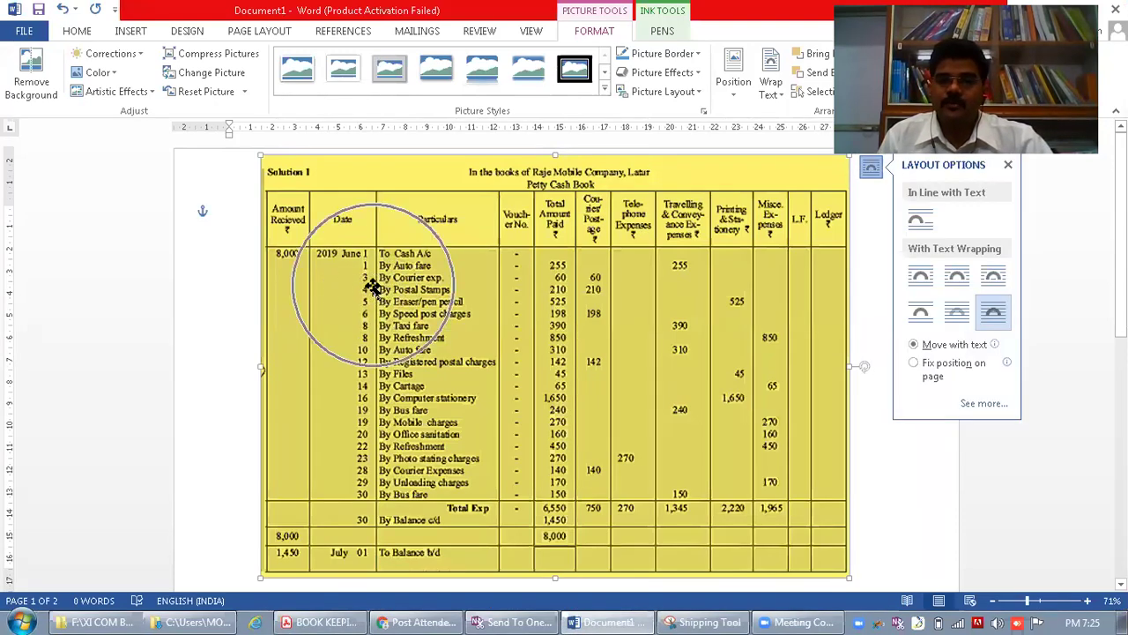
{"action": "left_click", "coordinate": [536, 295]}
{"action": "left_click", "coordinate": [534, 289]}
{"action": "left_click", "coordinate": [535, 287]}
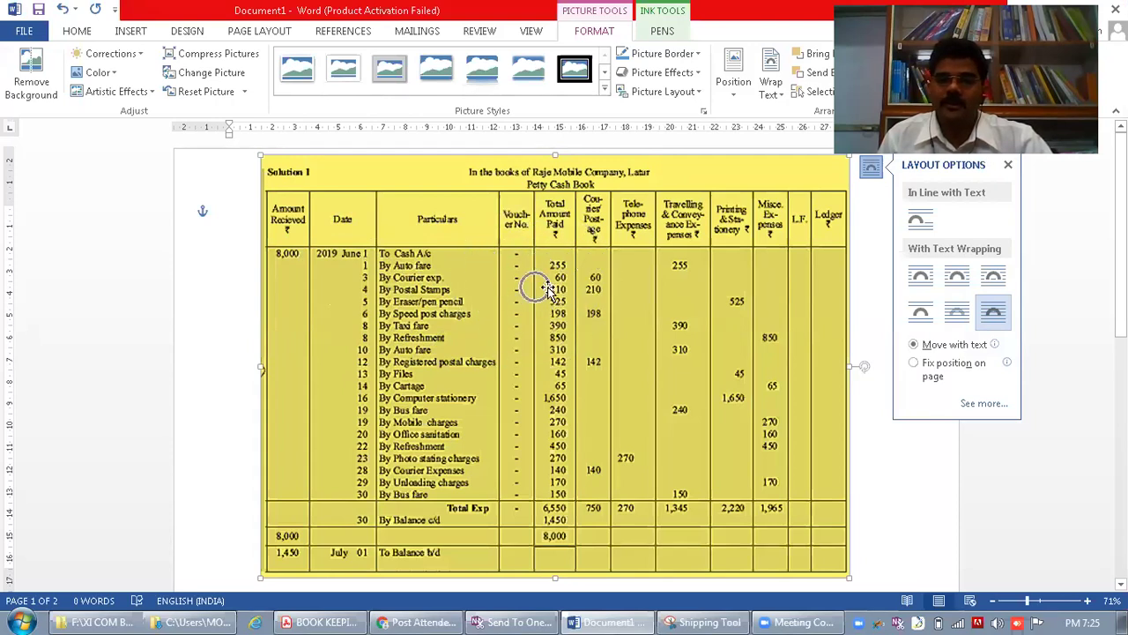
{"action": "left_click", "coordinate": [575, 289]}
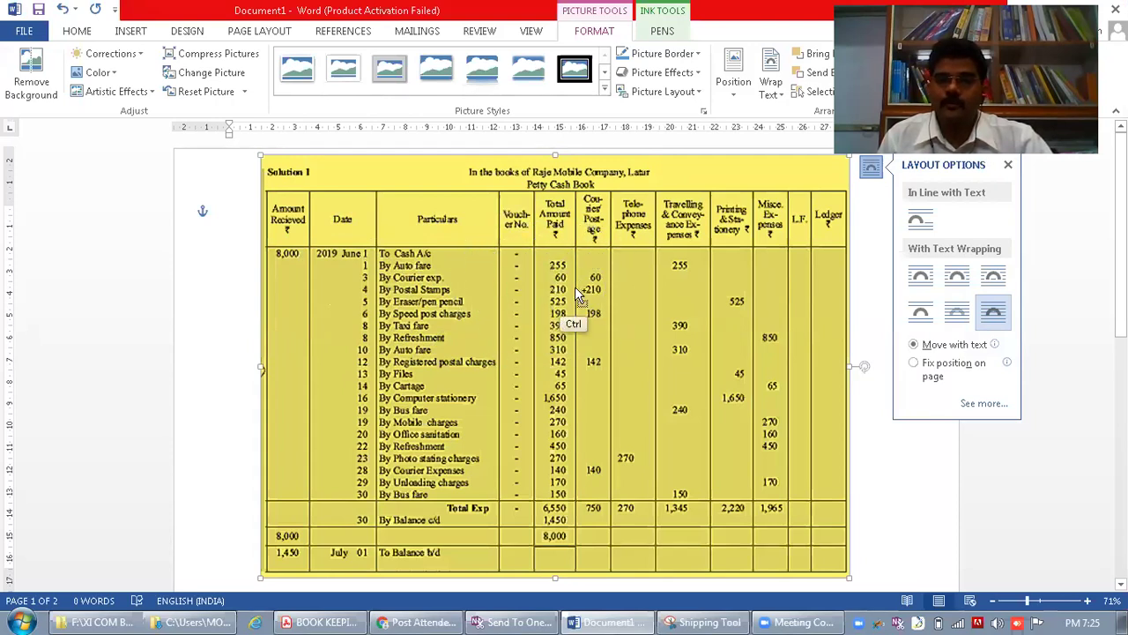
{"action": "left_click", "coordinate": [575, 287]}
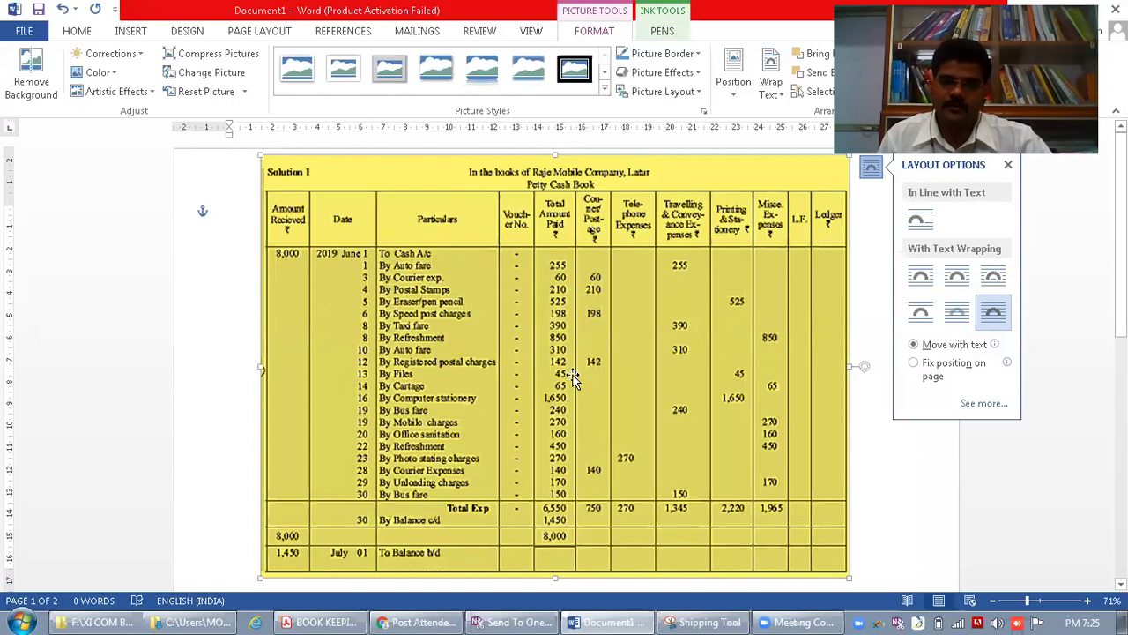
- Switch to Acrobat Reader and point out the June 5 Eraser/Pen/Pencils purchased entry and its 525 amount in Illustration 1
{"action": "left_click", "coordinate": [322, 621]}
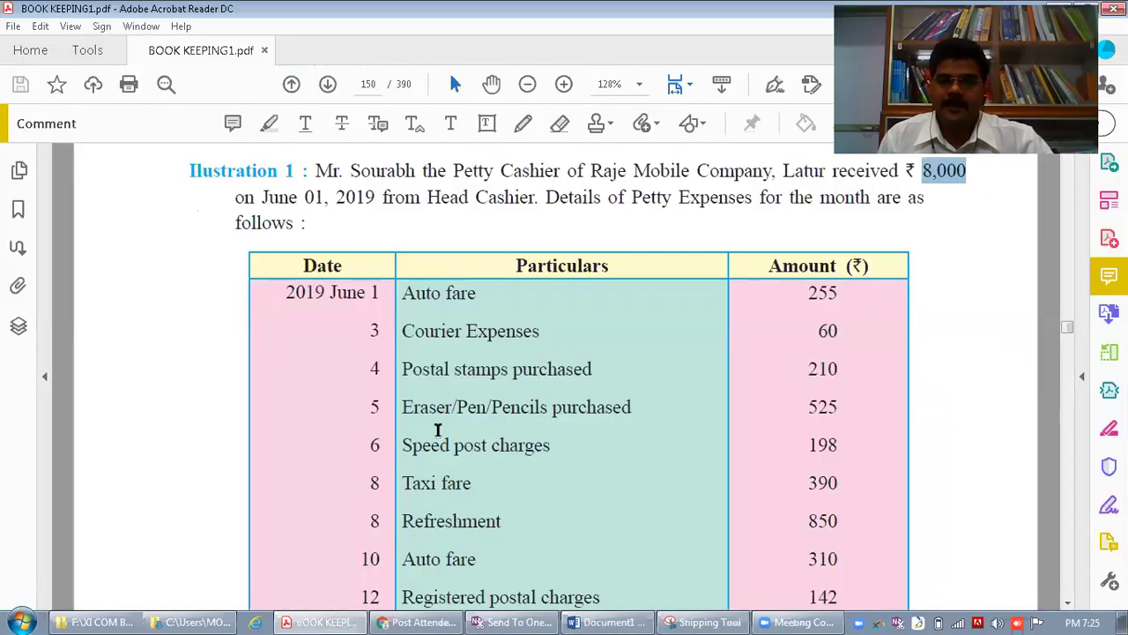
{"action": "left_click", "coordinate": [376, 409]}
{"action": "left_click", "coordinate": [374, 409]}
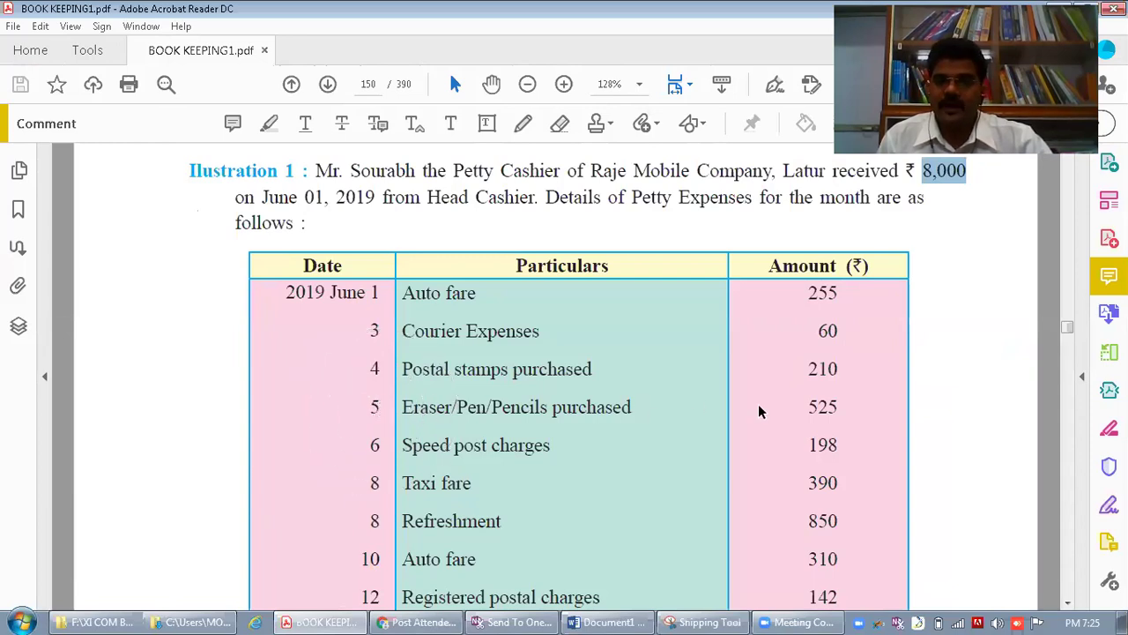
{"action": "left_click", "coordinate": [809, 405]}
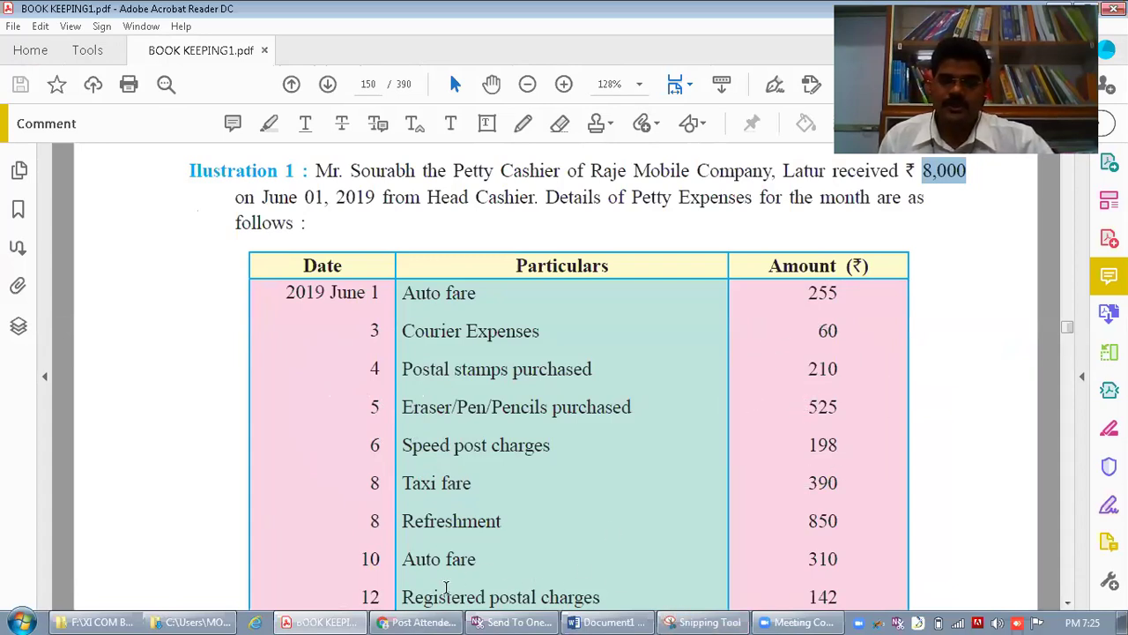
- Switch to Word and trace the June 5 eraser/pen pencil entry in Solution 1 to the 525 under Total Amount Paid and Printing & Stationery
{"action": "left_click", "coordinate": [579, 617]}
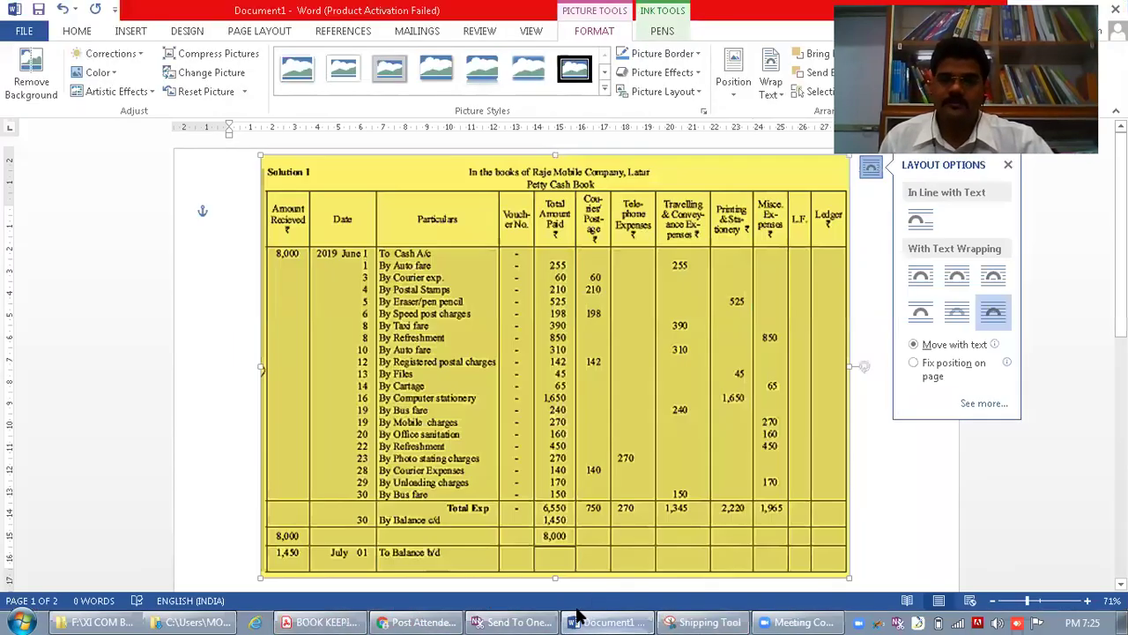
{"action": "left_click", "coordinate": [370, 302]}
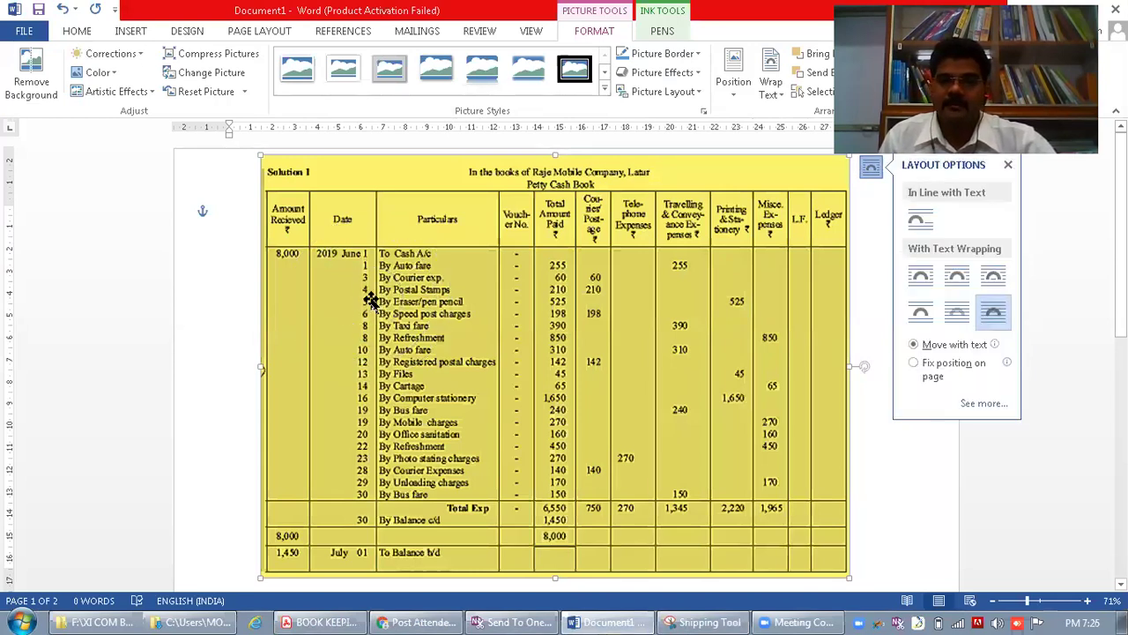
{"action": "left_click", "coordinate": [547, 301]}
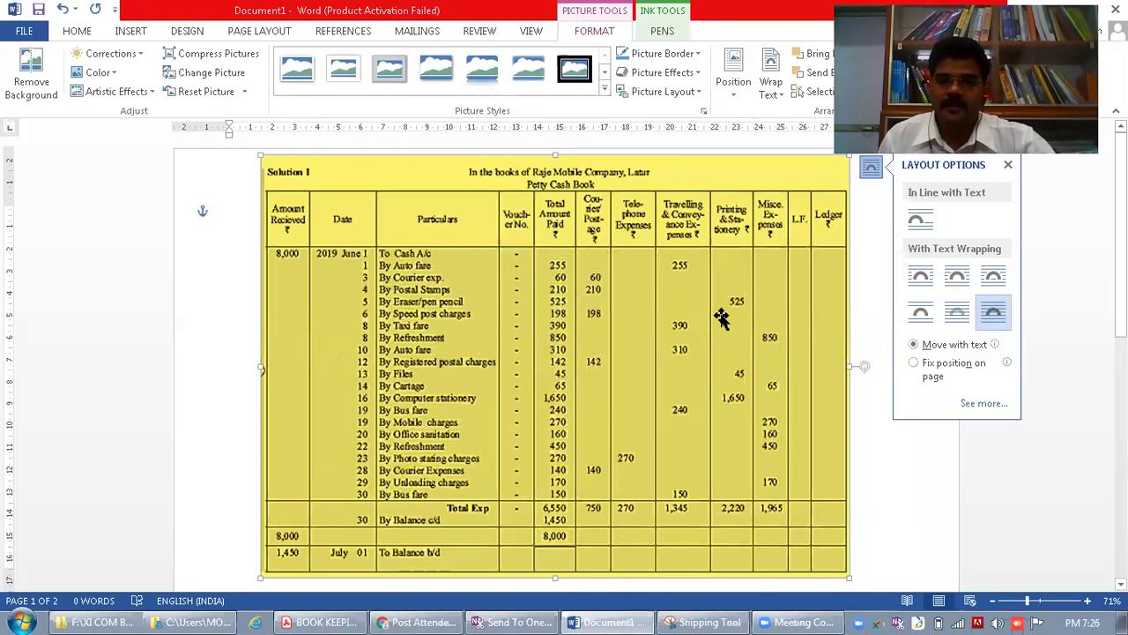
{"action": "left_click_drag", "start_coordinate": [726, 303], "coordinate": [737, 322]}
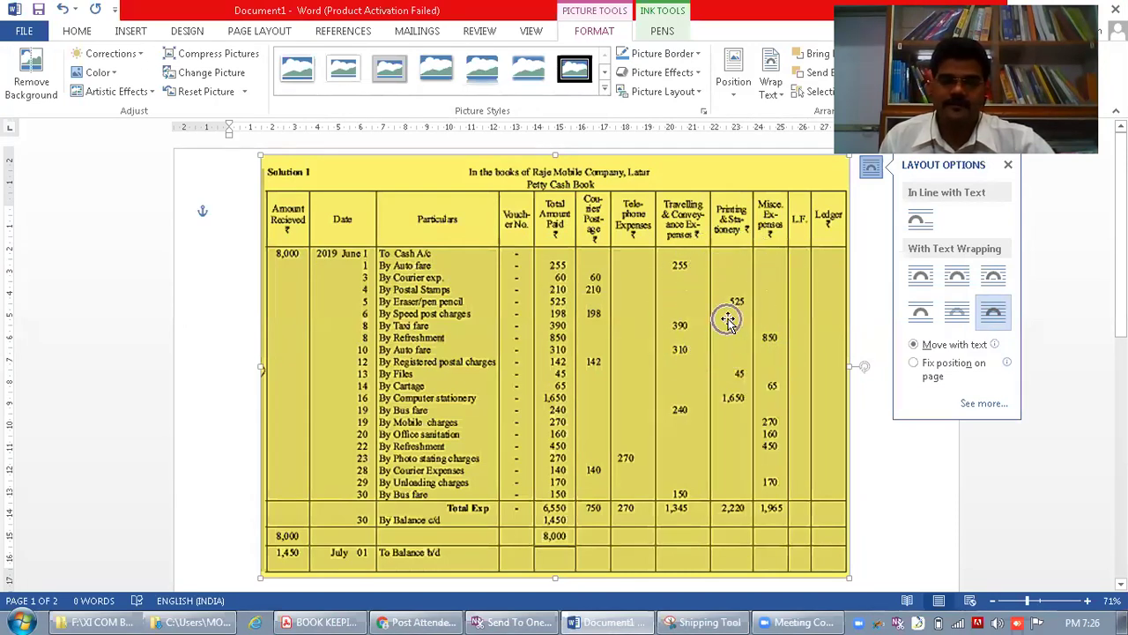
- Switch to Acrobat Reader and point out the June 6 Speed post charges entry in Illustration 1
{"action": "left_click", "coordinate": [319, 621]}
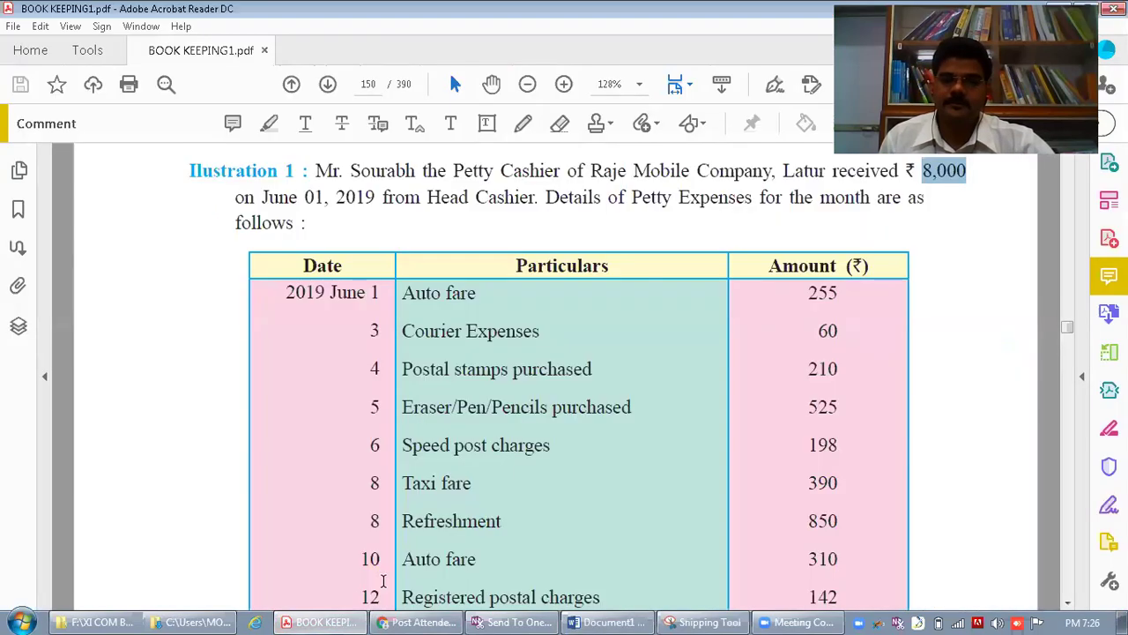
{"action": "key", "text": "ctrl"}
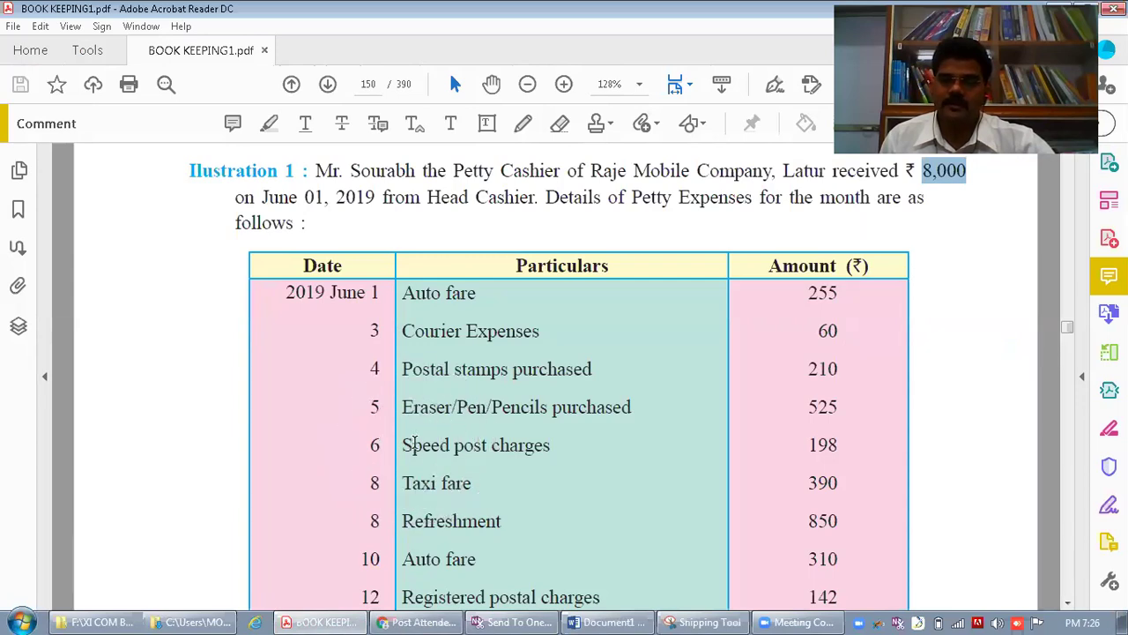
{"action": "key", "text": "ctrl"}
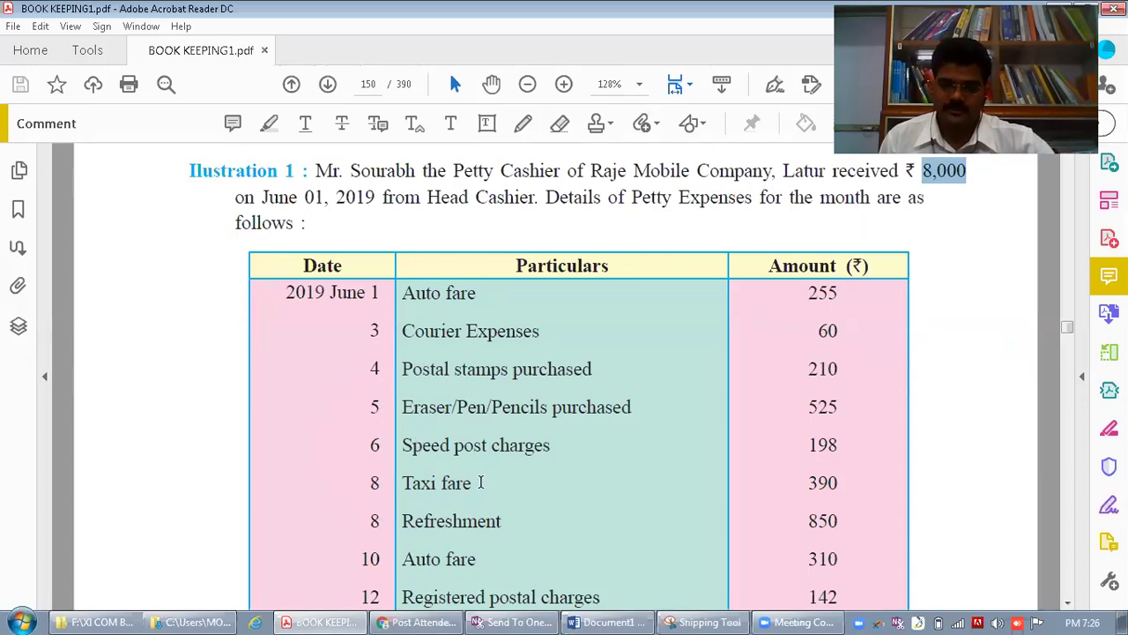
{"action": "key", "text": "ctrl"}
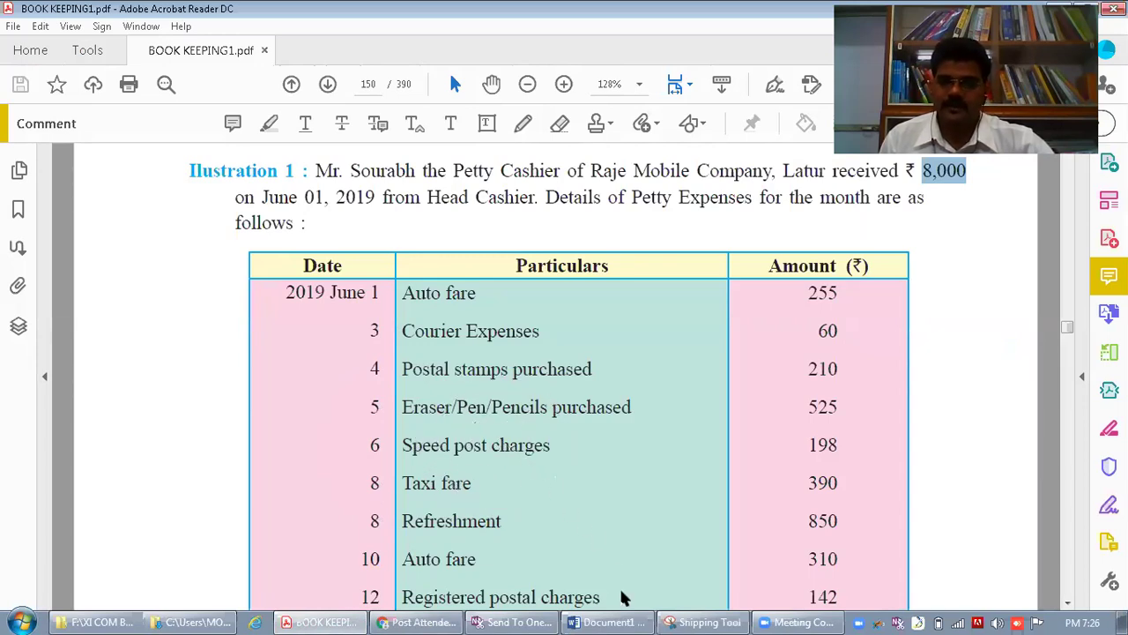
- Switch to Word and trace the June 6 speed post charges in Solution 1 to the 198 in the Total Amount Paid and Courier/Postage columns
{"action": "left_click", "coordinate": [617, 621]}
{"action": "key", "text": "ctrl"}
{"action": "key", "text": "ctrl"}
{"action": "key", "text": "ctrl"}
{"action": "key", "text": "ctrl"}
{"action": "key", "text": "ctrl"}
{"action": "key", "text": "ctrl"}
{"action": "key", "text": "ctrl"}
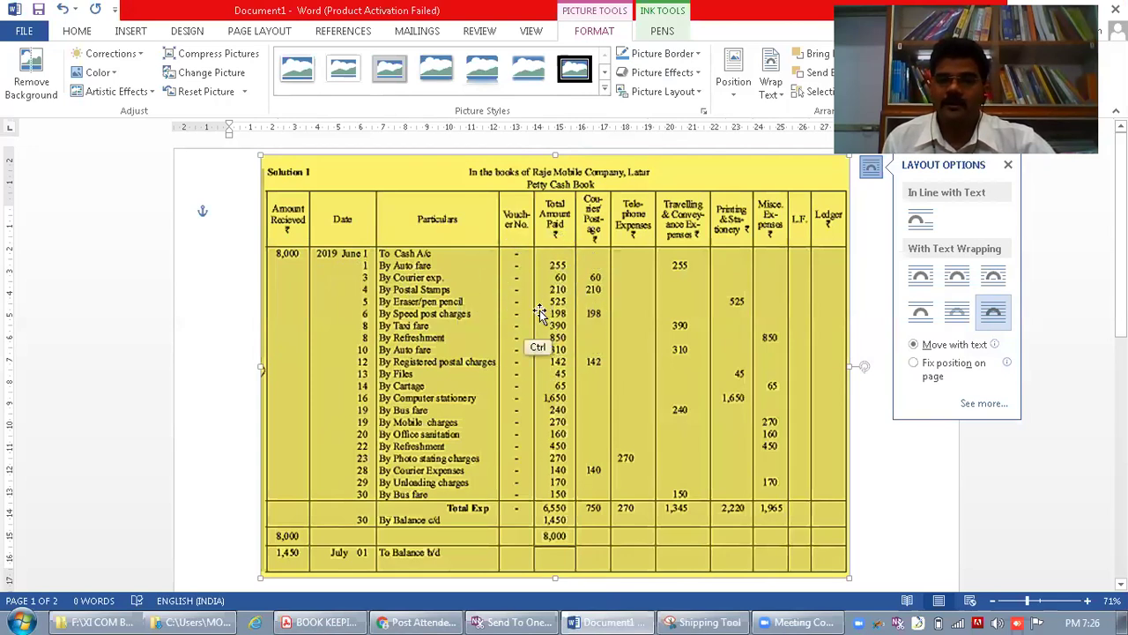
{"action": "key", "text": "ctrl"}
{"action": "key", "text": "ctrl"}
{"action": "key", "text": "ctrl"}
{"action": "key", "text": "ctrl"}
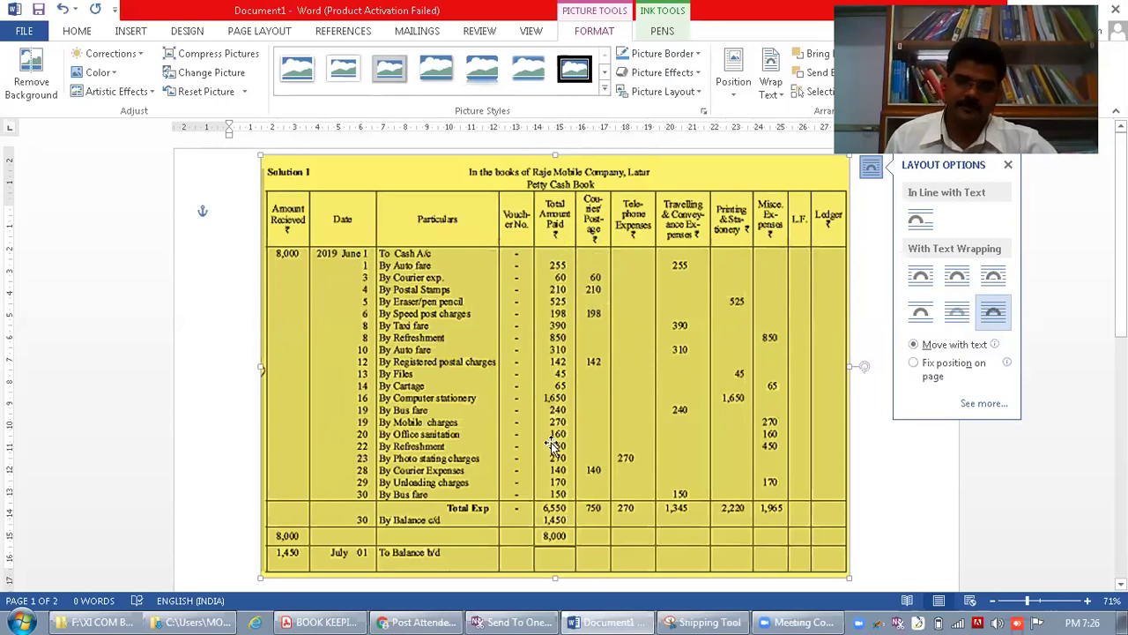
- Switch to Acrobat Reader and point out the June 8 Taxi fare entry and its 390 amount in Illustration 1
{"action": "left_click", "coordinate": [310, 619]}
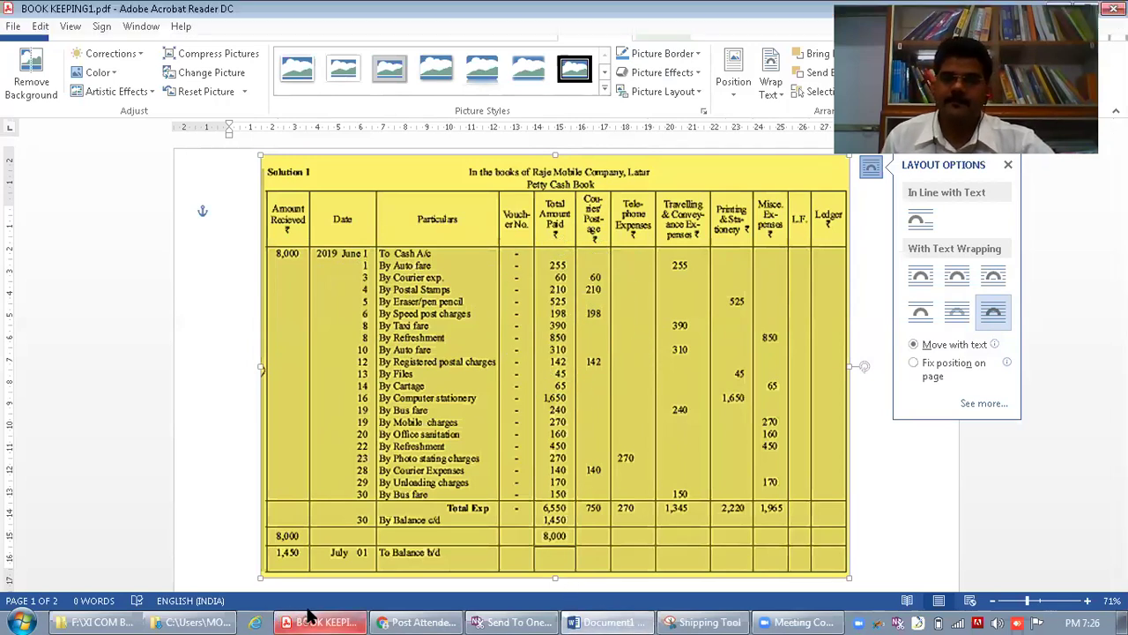
{"action": "key", "text": "ctrl"}
{"action": "key", "text": "ctrl"}
{"action": "key", "text": "ctrl"}
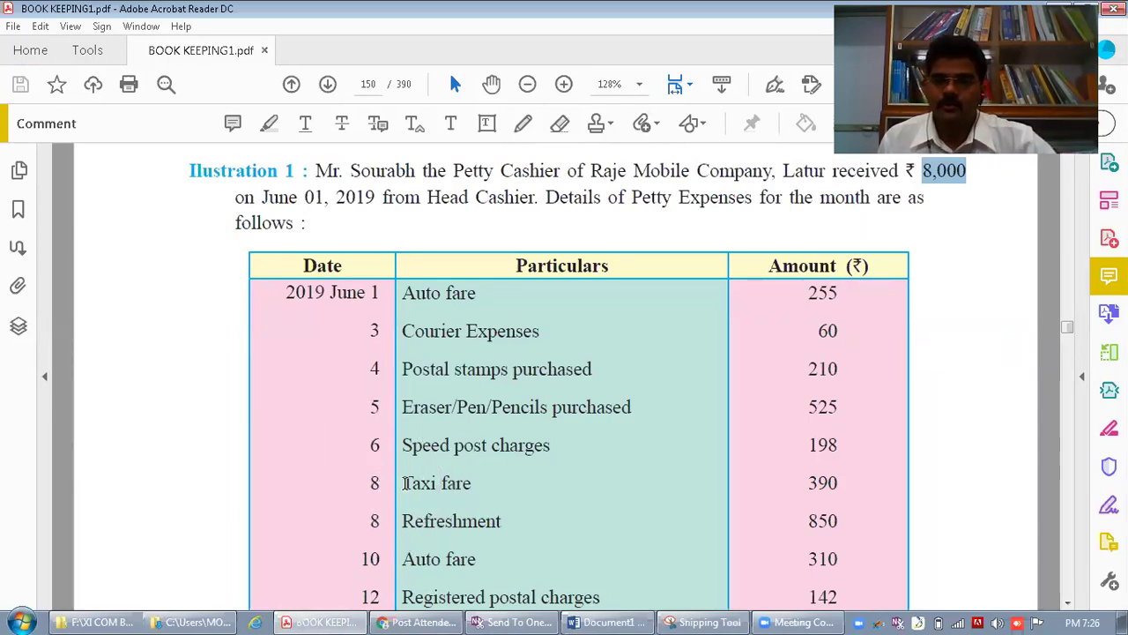
{"action": "key", "text": "ctrl"}
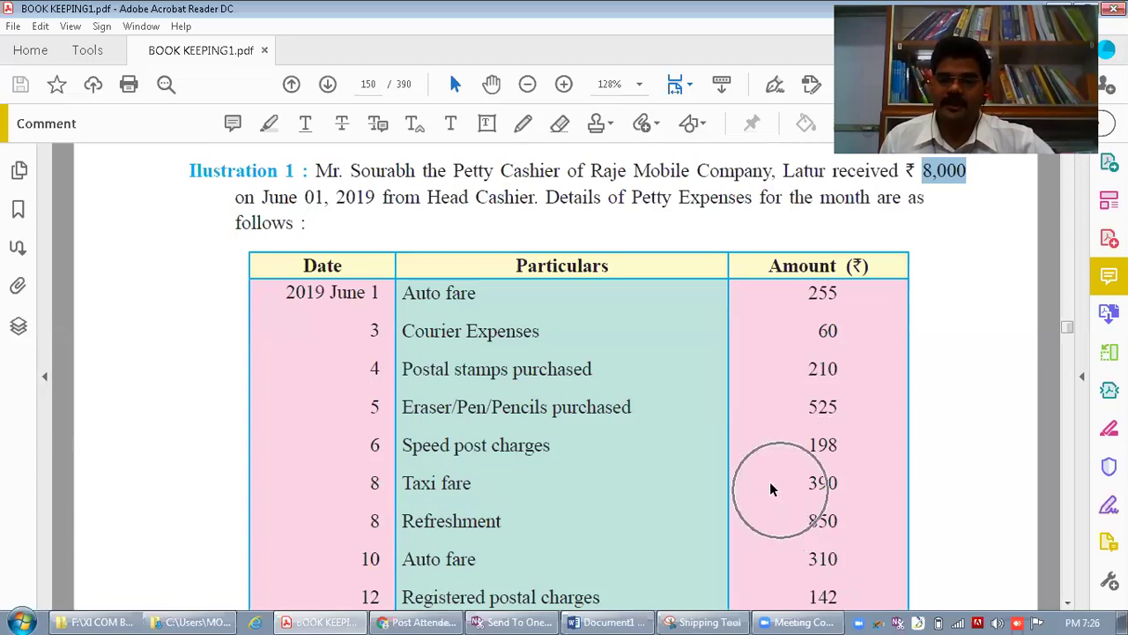
- Switch to Word and trace the June 8 taxi fare in Solution 1 to the 390 in the Travelling & Conveyance Expenses column
{"action": "left_click", "coordinate": [609, 621]}
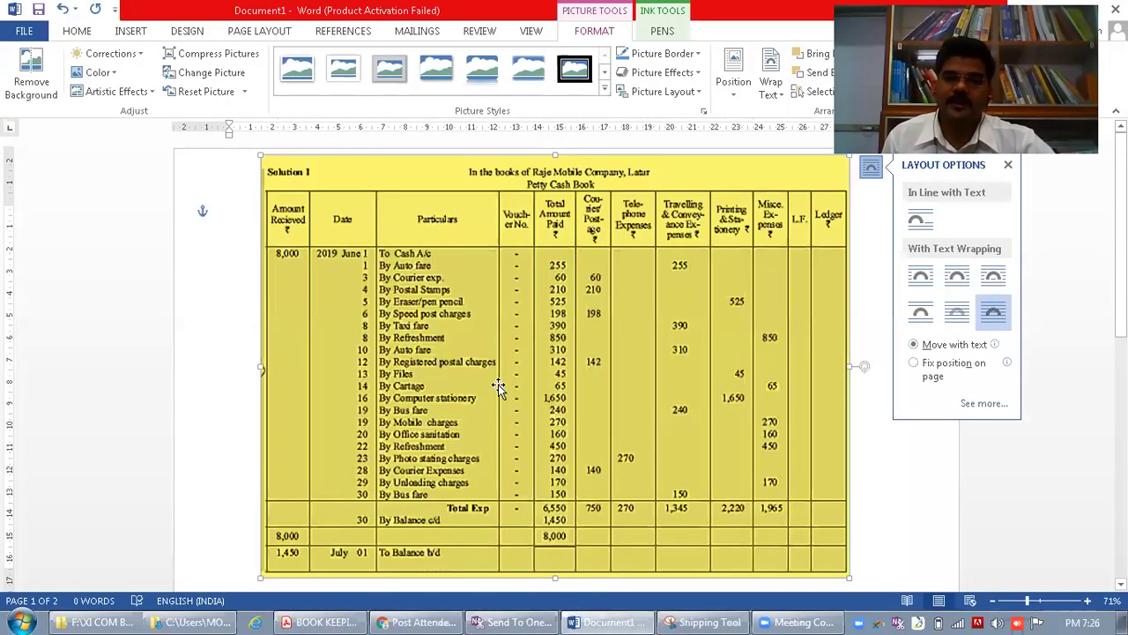
{"action": "key", "text": "ctrl"}
{"action": "key", "text": "ctrl"}
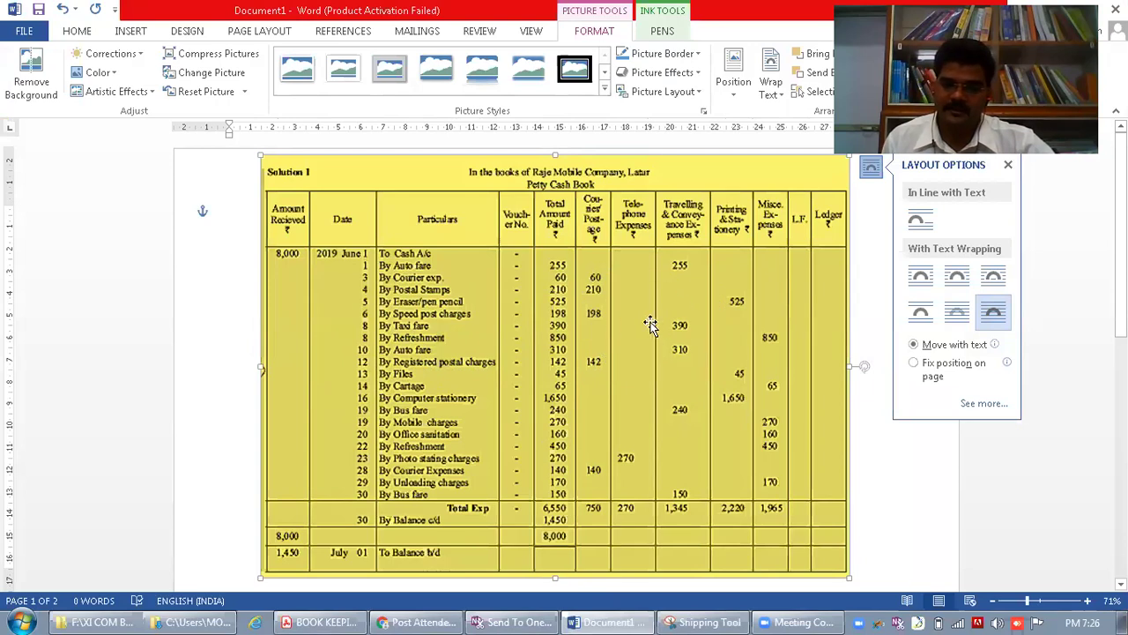
- Point out the June 8 Refreshment entry in Acrobat Reader's Illustration 1 and trace it in Word's Solution 1 to the 850 under Misce. Expenses
{"action": "left_click", "coordinate": [333, 617]}
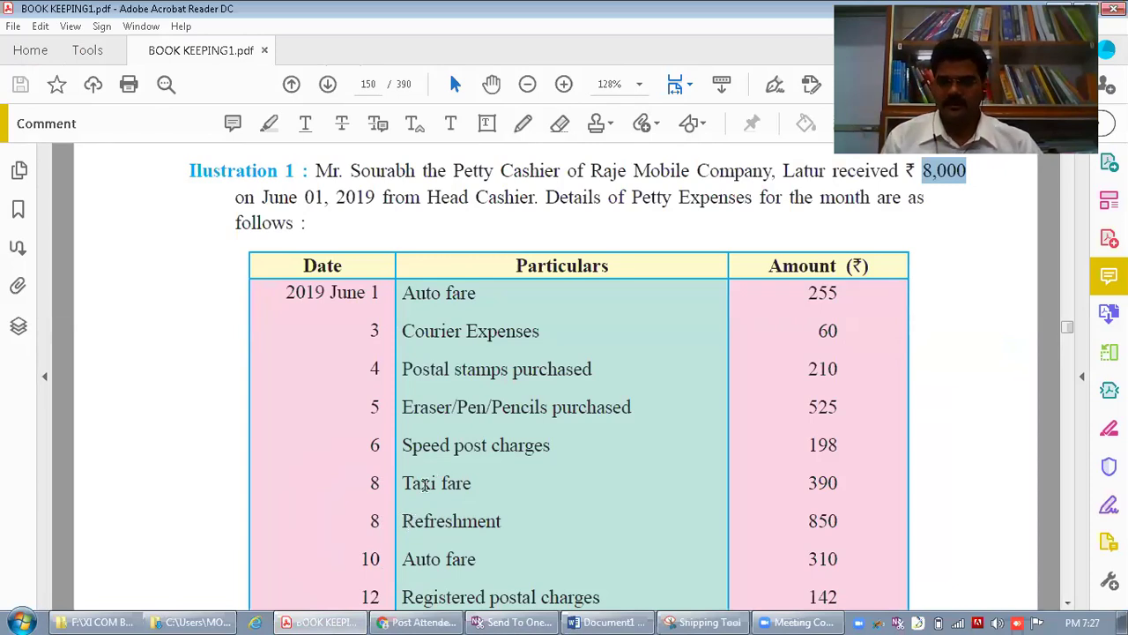
{"action": "left_click", "coordinate": [791, 527]}
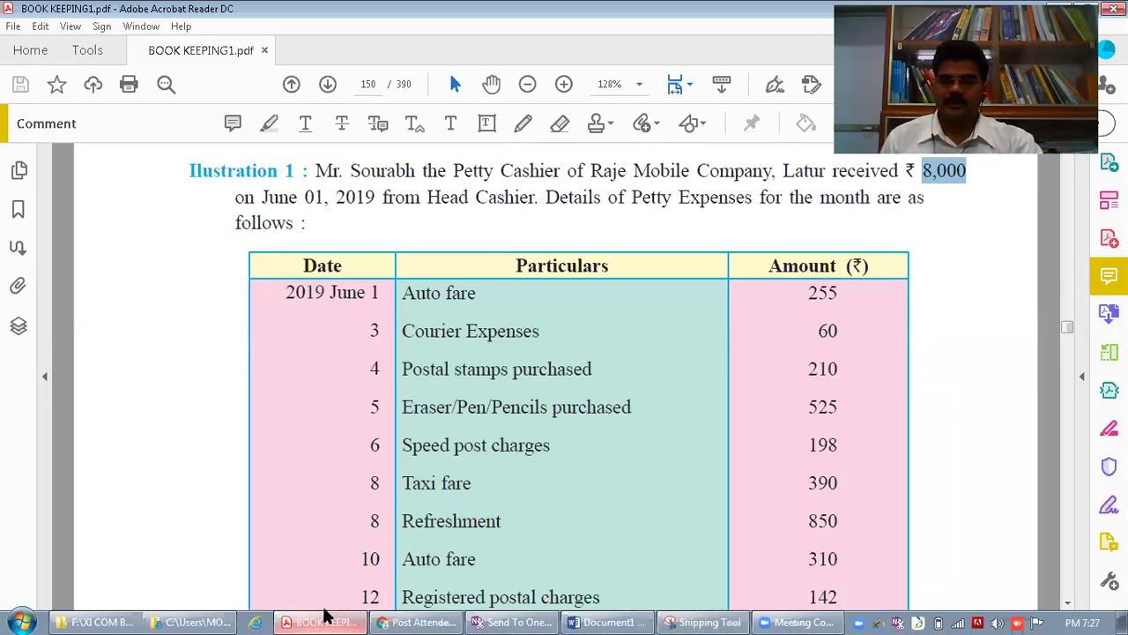
{"action": "left_click", "coordinate": [615, 620]}
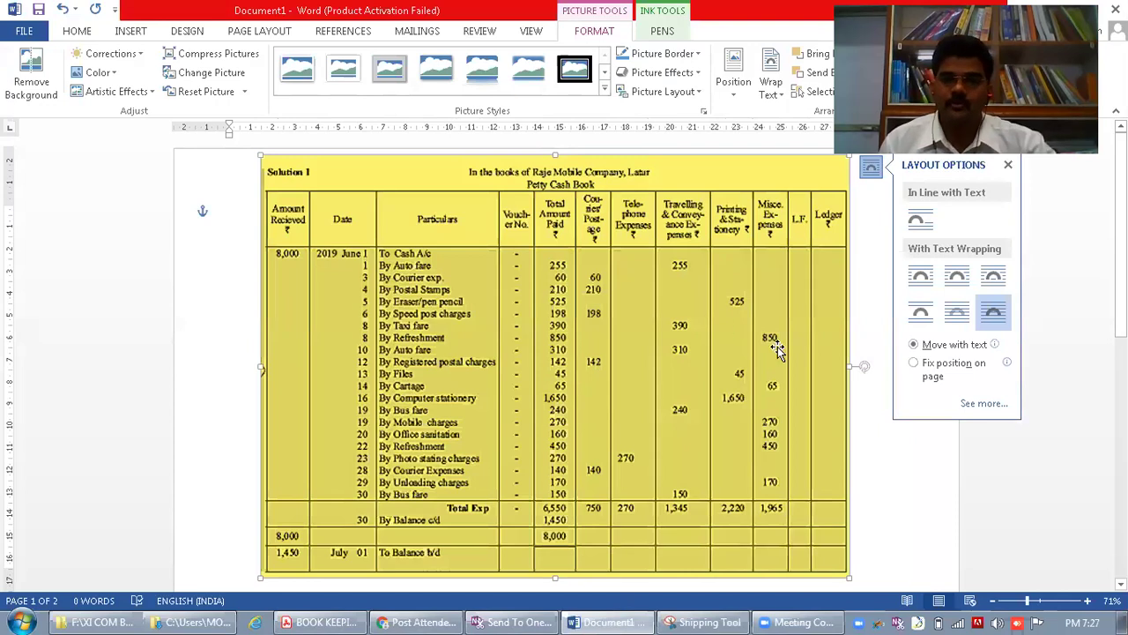
{"action": "key", "text": "ctrl"}
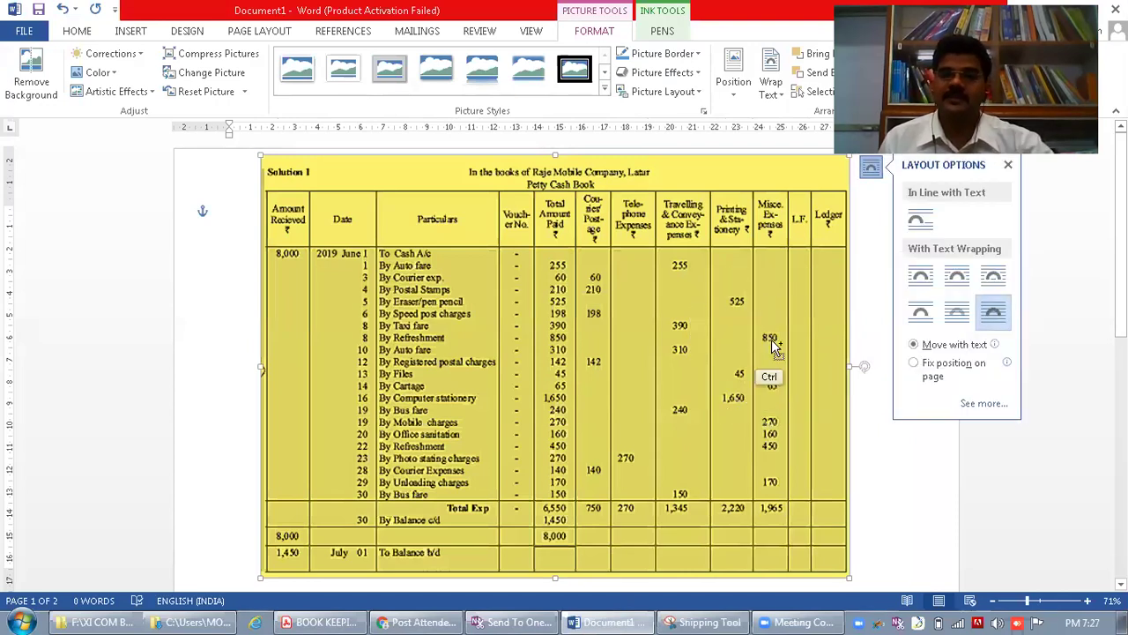
{"action": "key", "text": "ctrl"}
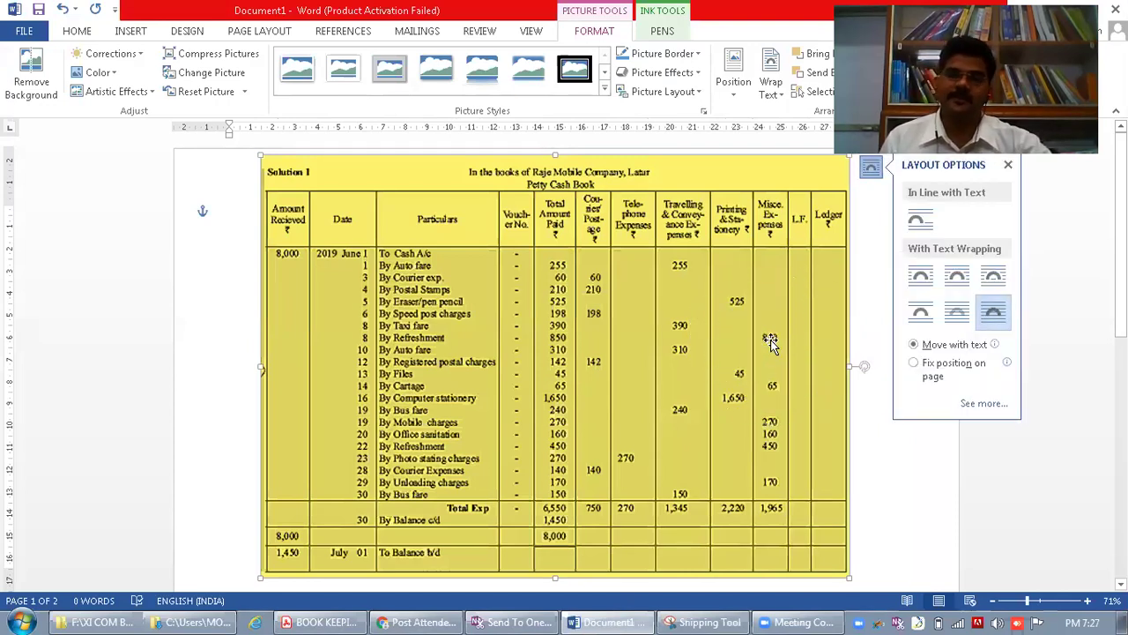
{"action": "key", "text": "ctrl"}
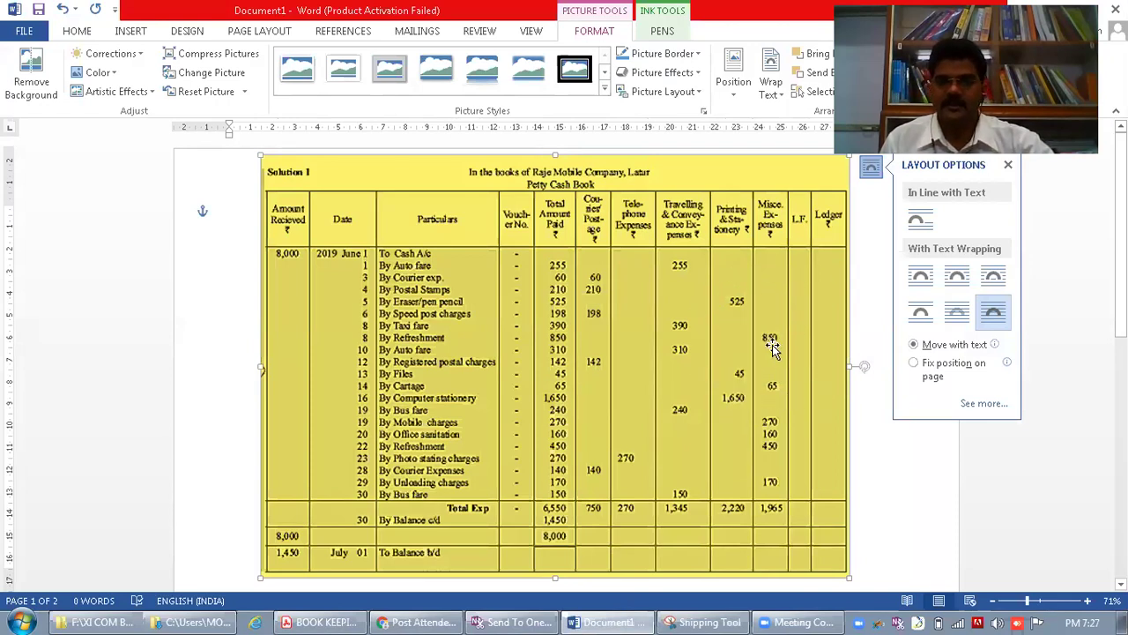
{"action": "key", "text": "ctrl"}
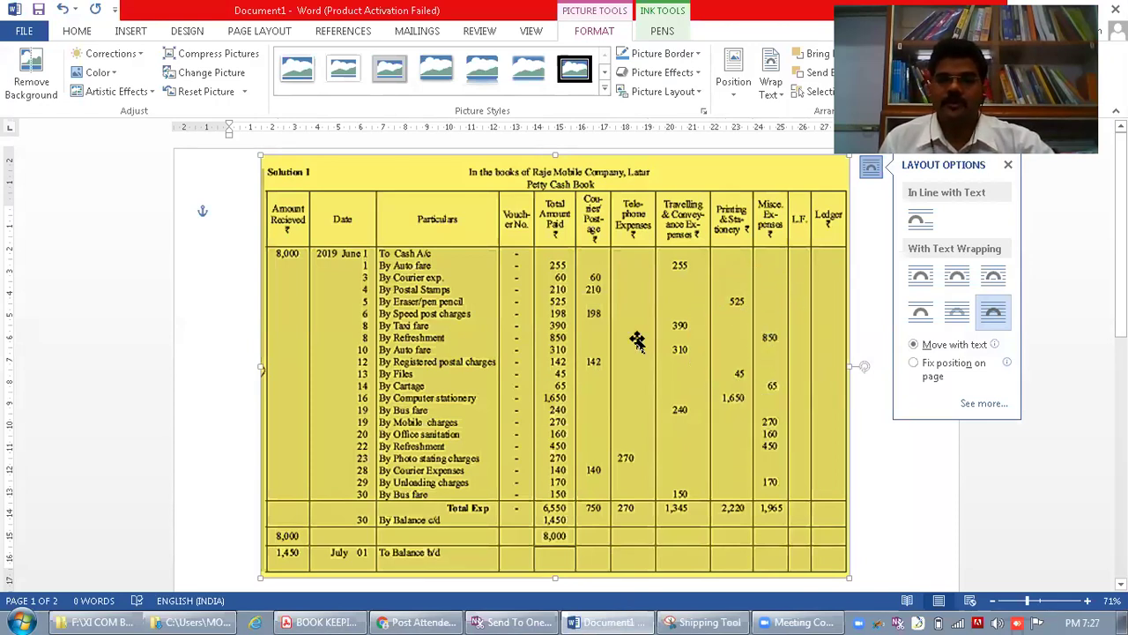
{"action": "key", "text": "ctrl"}
{"action": "key", "text": "ctrl"}
{"action": "key", "text": "ctrl"}
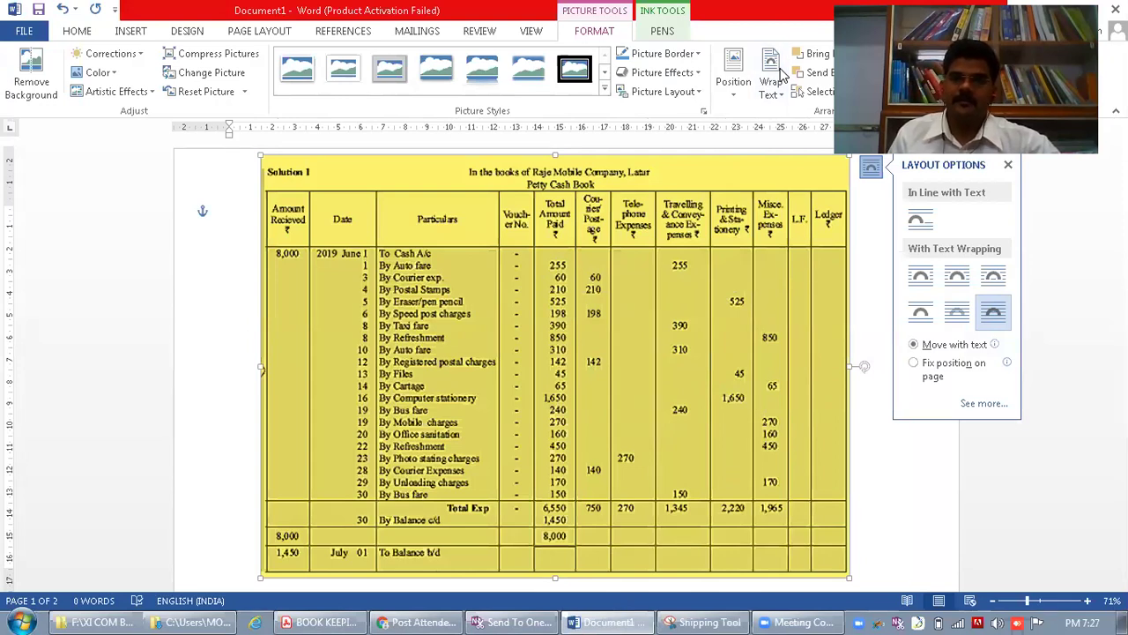
{"action": "left_click", "coordinate": [662, 374]}
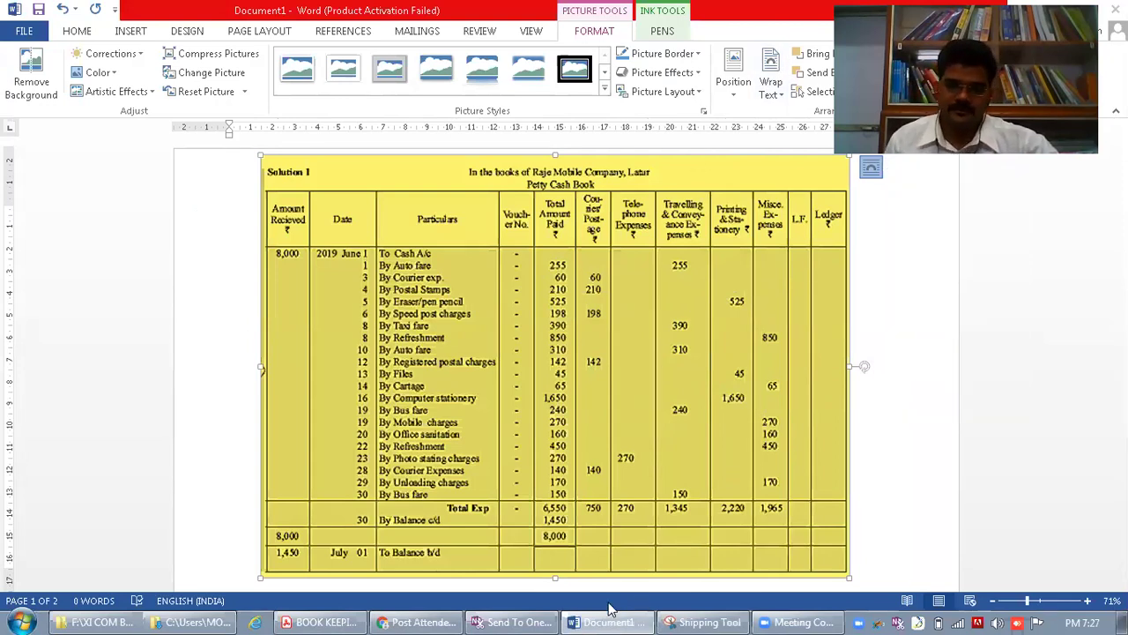
- Switch to Acrobat Reader and point out the June 10 Auto fare and June 12 Registered postal charges entries in Illustration 1
{"action": "left_click", "coordinate": [339, 617]}
{"action": "key", "text": "ctrl"}
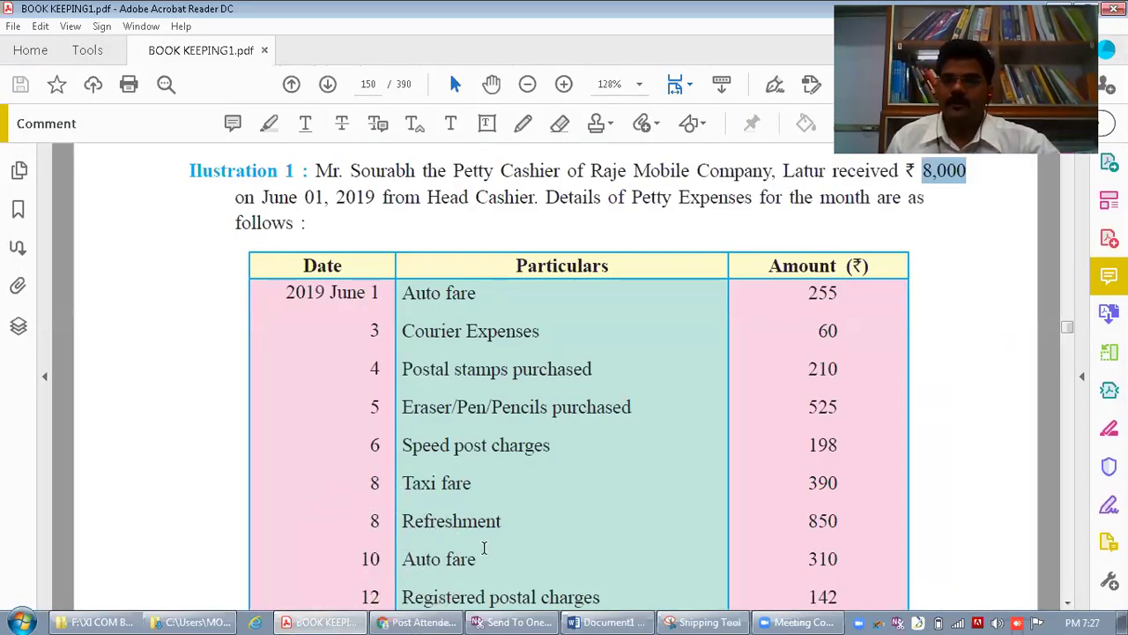
{"action": "left_click", "coordinate": [1067, 602]}
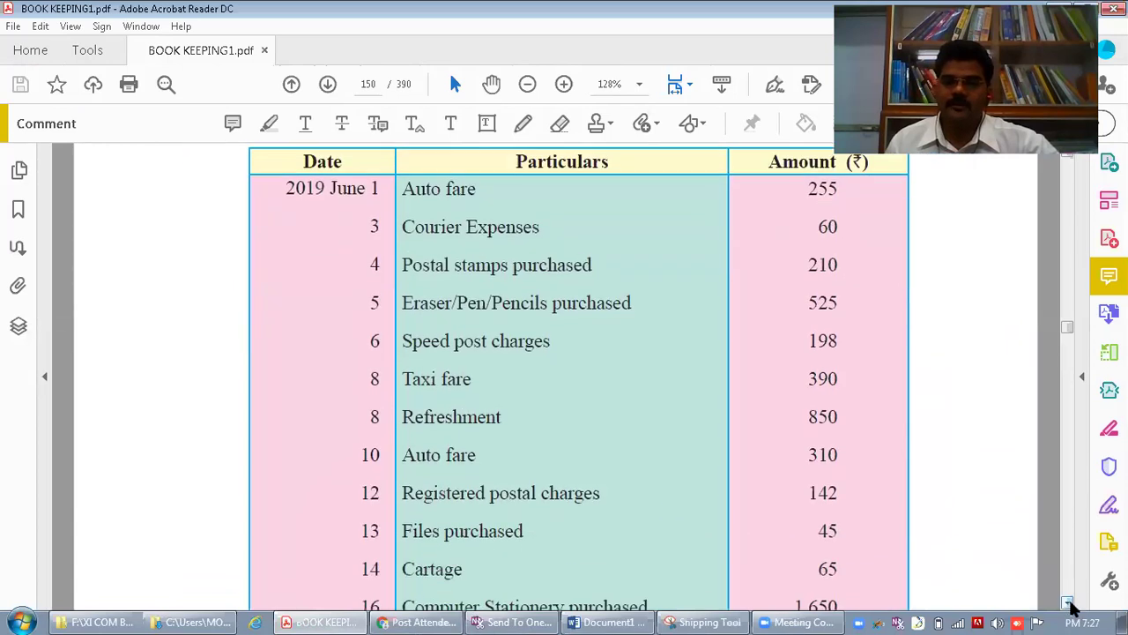
{"action": "left_click", "coordinate": [1068, 602]}
{"action": "key", "text": "ctrl"}
{"action": "key", "text": "ctrl"}
{"action": "key", "text": "ctrl"}
{"action": "key", "text": "ctrl"}
{"action": "key", "text": "ctrl"}
{"action": "key", "text": "ctrl"}
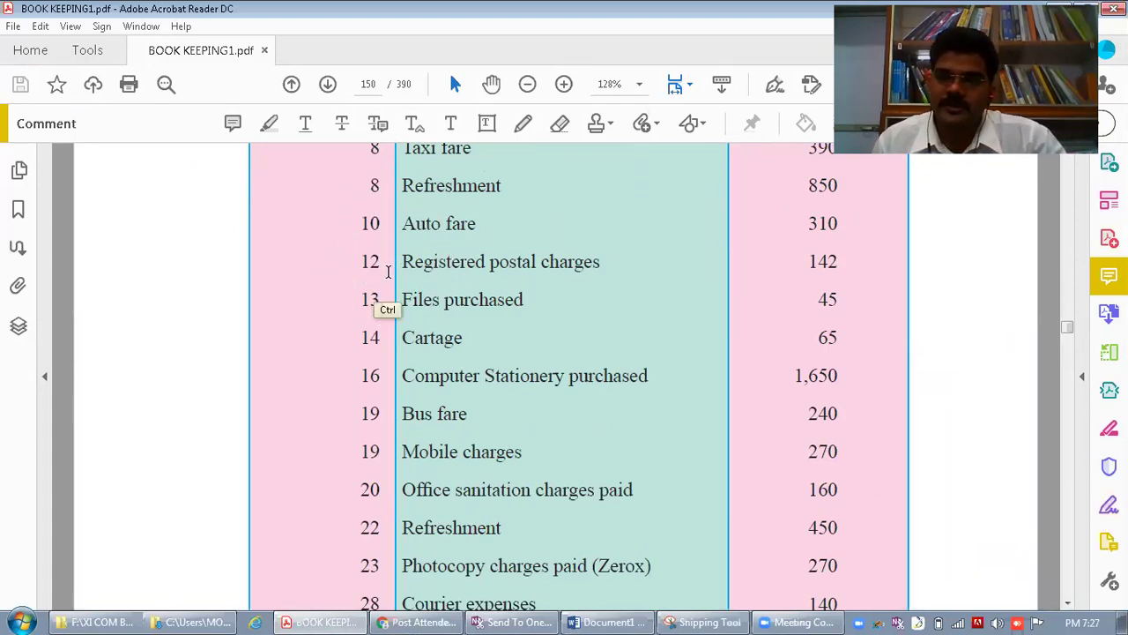
- Point out the June 13 Files purchased entry in the Illustration 1 table
{"action": "key", "text": "ctrl"}
{"action": "key", "text": "ctrl"}
{"action": "key", "text": "ctrl"}
{"action": "key", "text": "ctrl"}
{"action": "key", "text": "ctrl"}
{"action": "key", "text": "ctrl"}
{"action": "key", "text": "ctrl"}
{"action": "key", "text": "ctrl"}
{"action": "key", "text": "ctrl"}
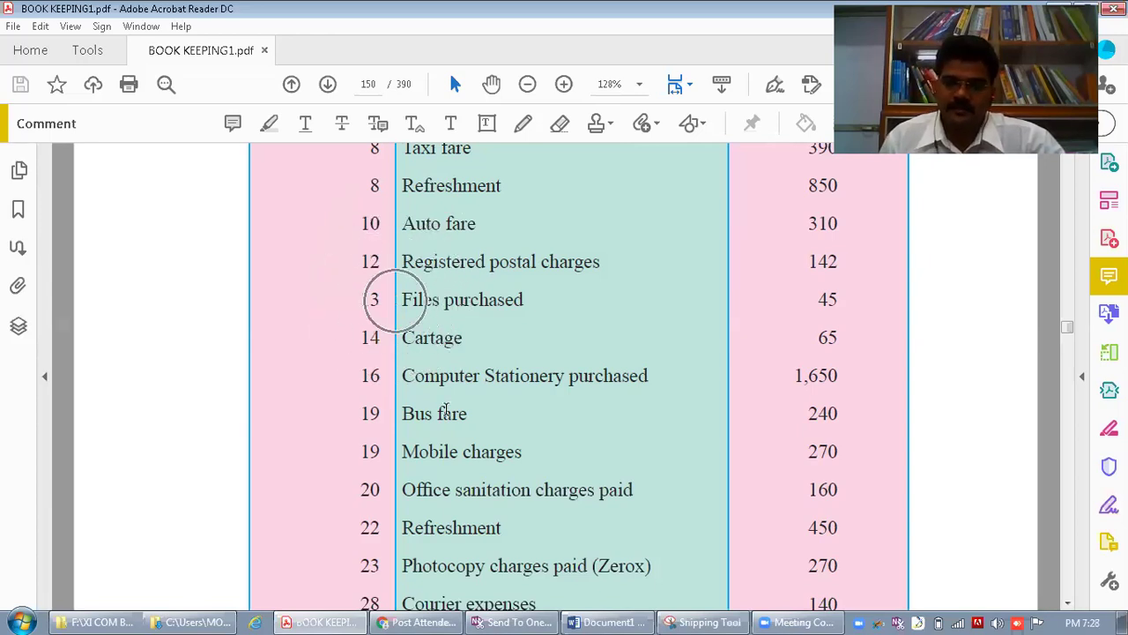
- Switch to Word and trace the June 13 files entry in Solution 1 to the 45 in the Total Amount Paid and Printing & Stationery columns
{"action": "left_click", "coordinate": [610, 619]}
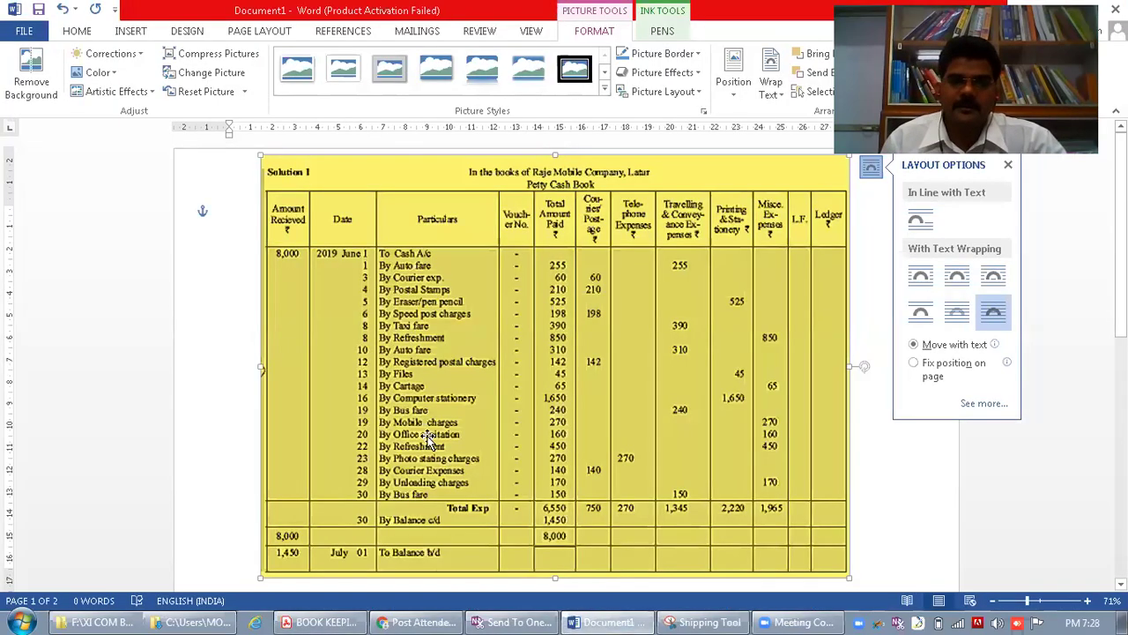
{"action": "key", "text": "ctrl"}
{"action": "key", "text": "ctrl"}
{"action": "key", "text": "ctrl"}
{"action": "key", "text": "ctrl"}
{"action": "key", "text": "ctrl"}
{"action": "key", "text": "ctrl"}
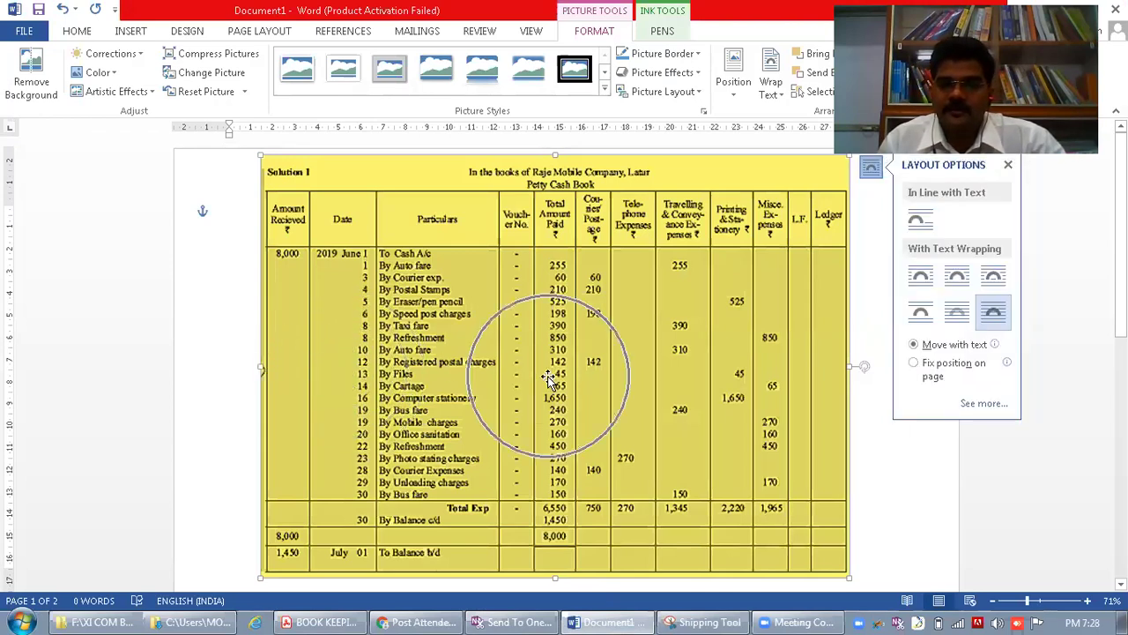
{"action": "key", "text": "ctrl"}
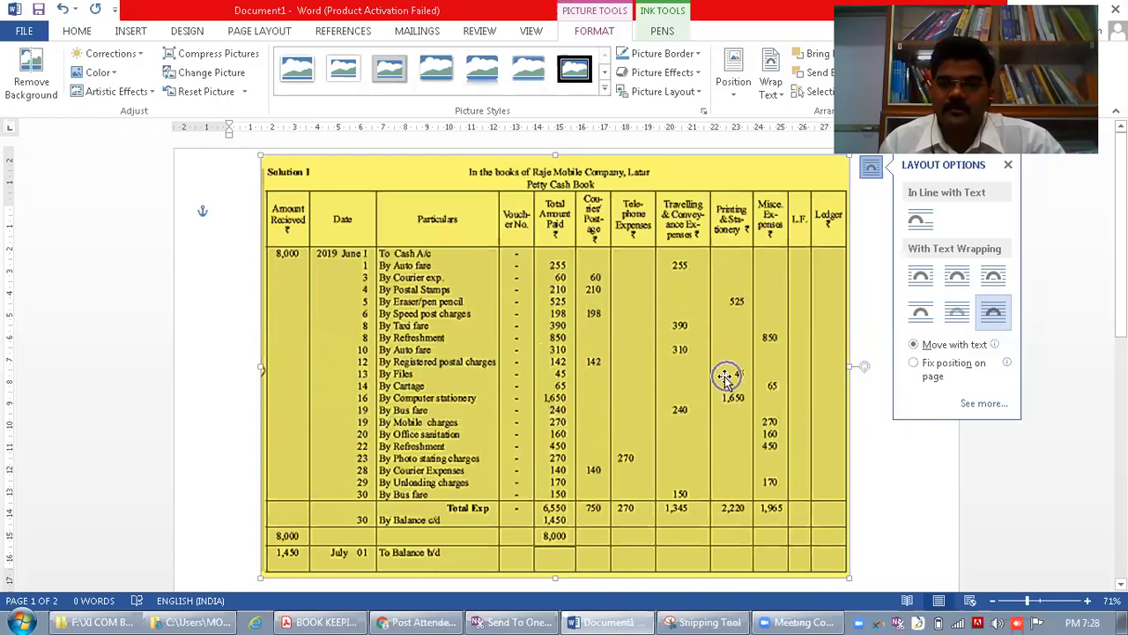
{"action": "key", "text": "ctrl"}
{"action": "key", "text": "ctrl"}
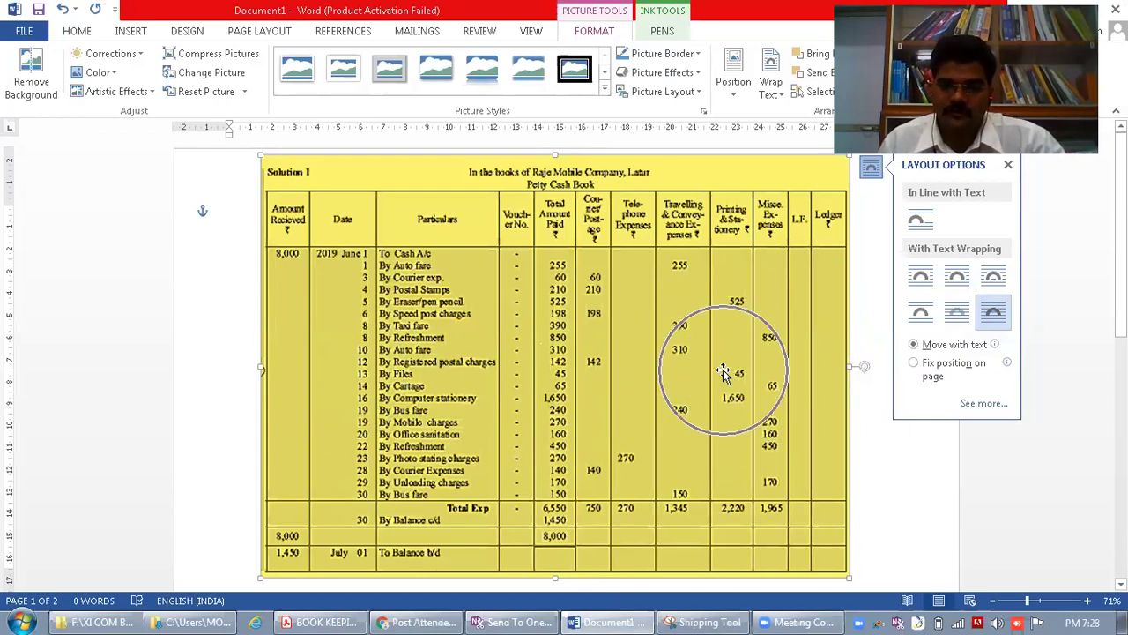
{"action": "key", "text": "ctrl"}
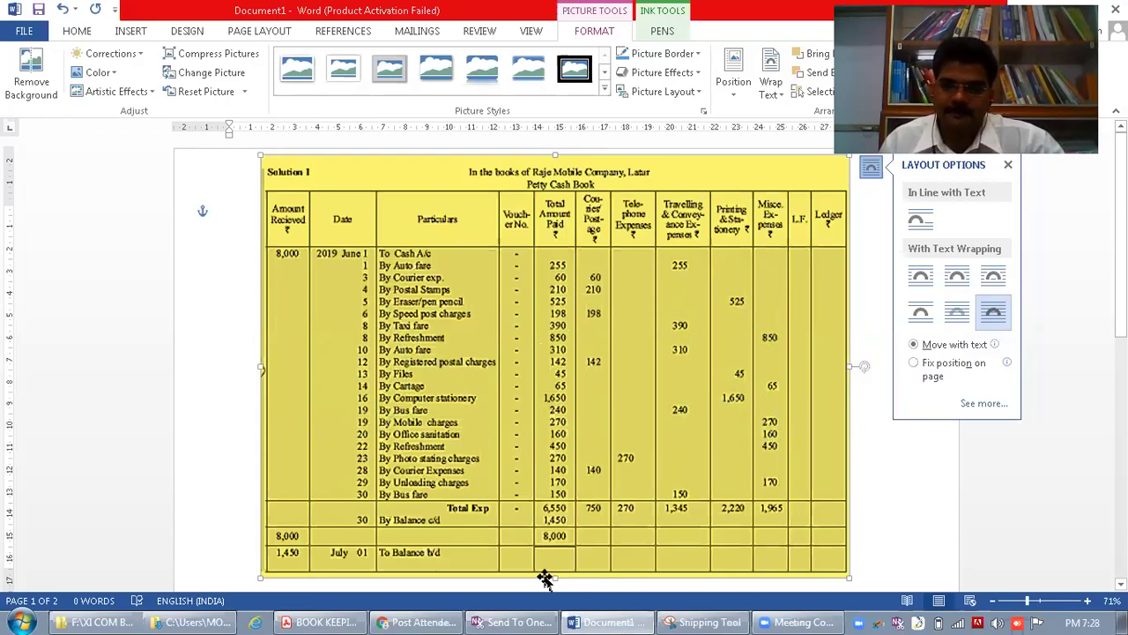
- Switch to Acrobat Reader and point out the June 14 Cartage entry below Files purchased in Illustration 1
{"action": "left_click", "coordinate": [319, 621]}
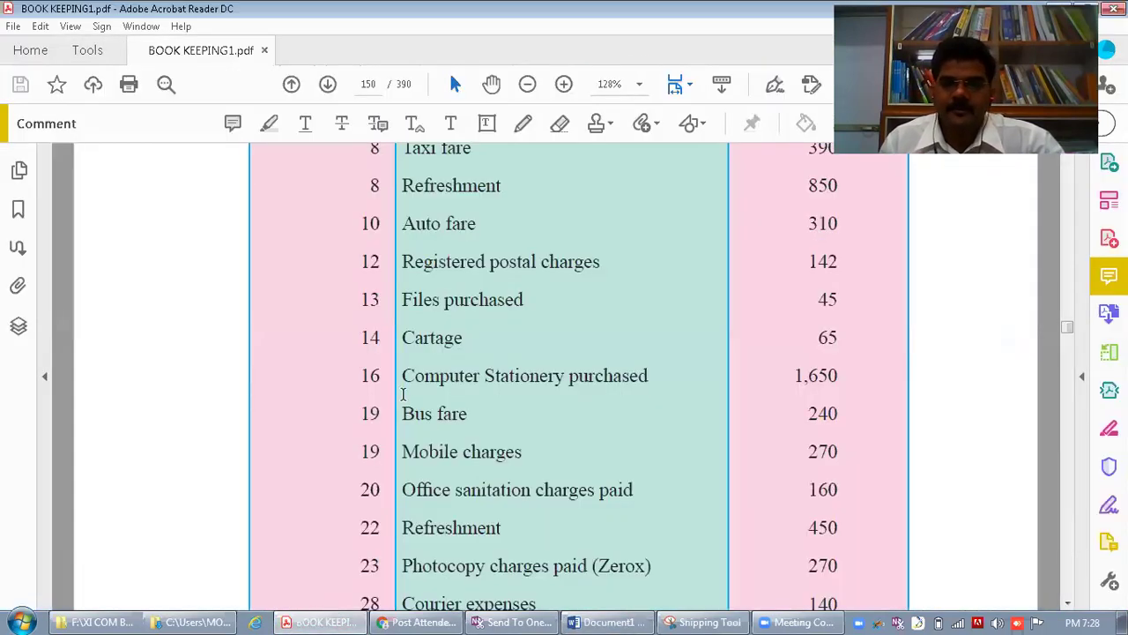
{"action": "key", "text": "ctrl"}
{"action": "key", "text": "ctrl"}
{"action": "key", "text": "ctrl"}
{"action": "key", "text": "ctrl"}
{"action": "key", "text": "ctrl"}
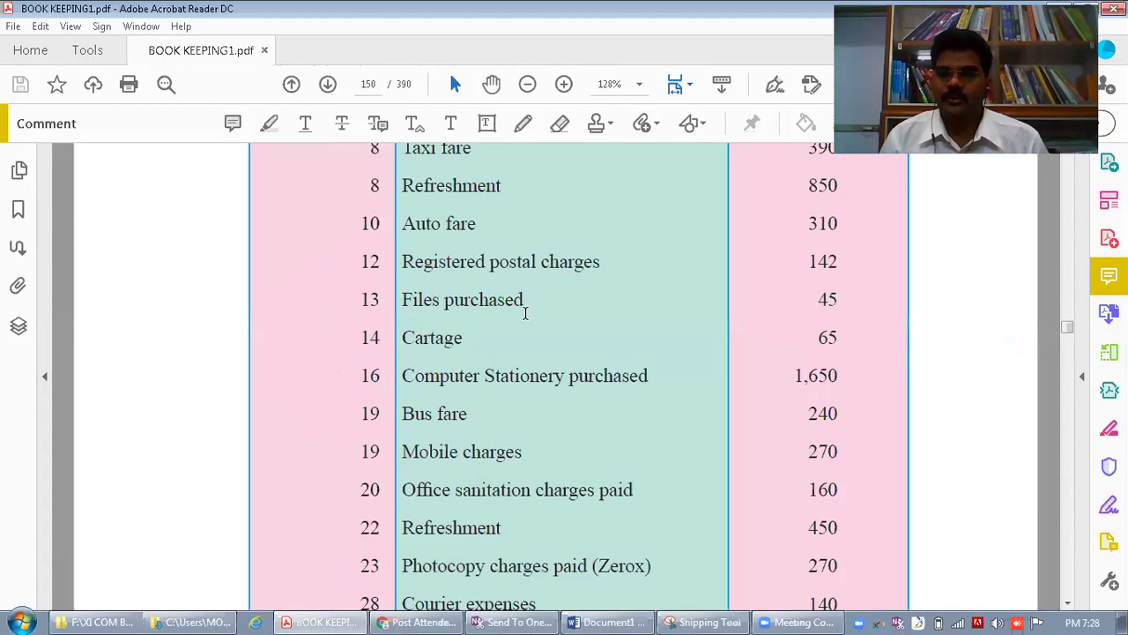
- Switch to Word, dismiss the picture's layout options and locate the June 14 cartage entry in Solution 1
{"action": "left_click", "coordinate": [599, 622]}
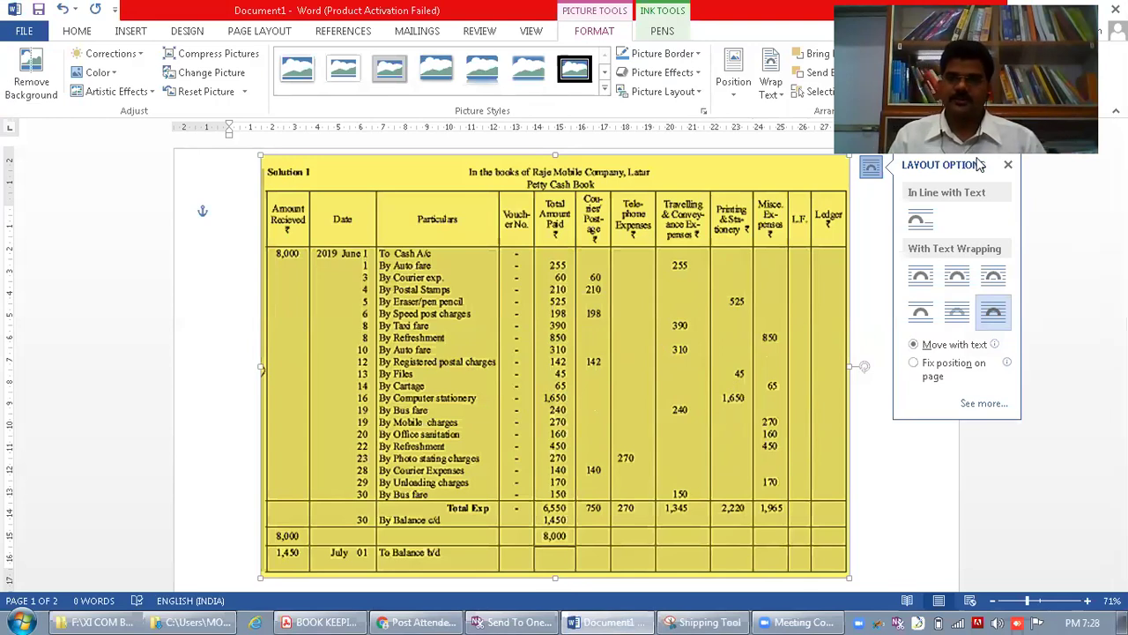
{"action": "left_click", "coordinate": [1009, 166]}
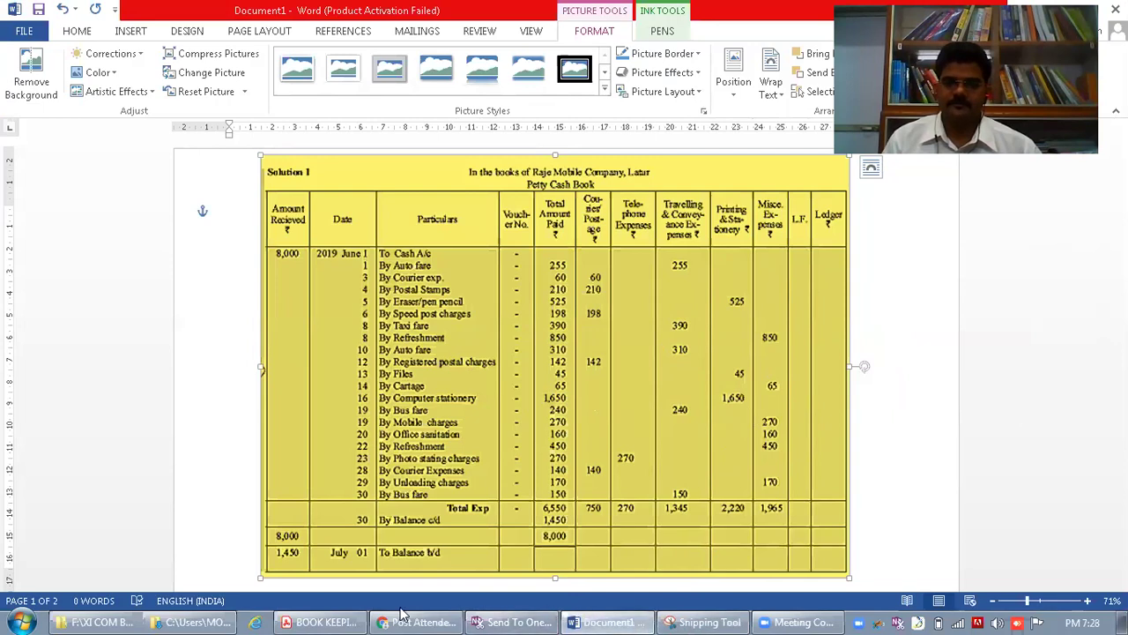
- Read the June 16 Computer Stationery entry in Acrobat Reader and trace it in Word's Solution 1 to the Printing & Stationery column
{"action": "left_click", "coordinate": [322, 622]}
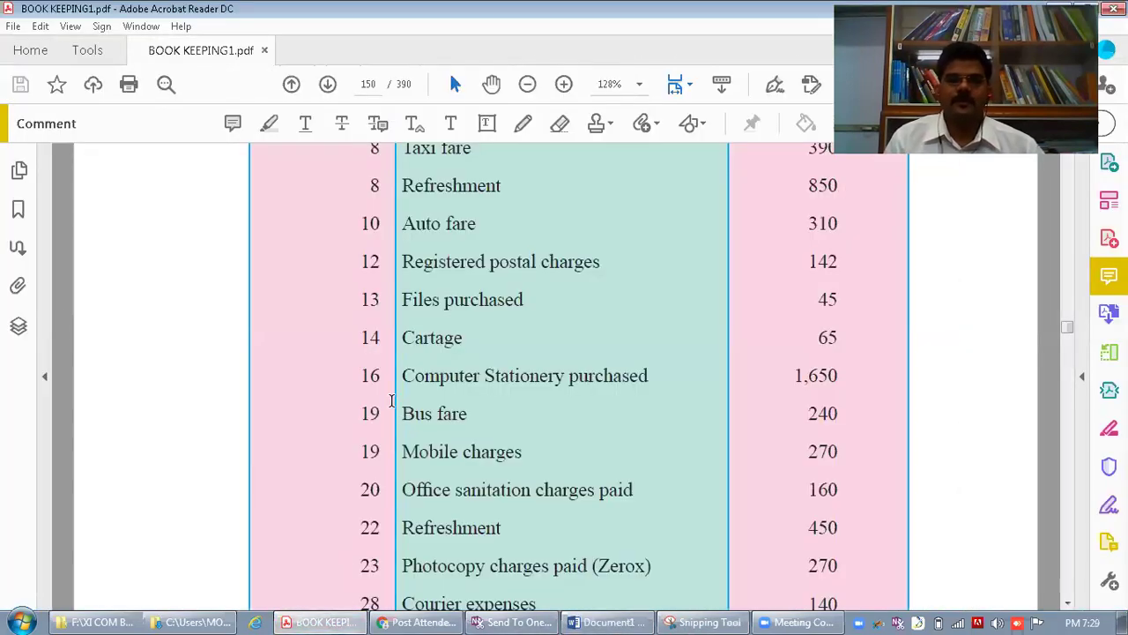
{"action": "key", "text": "ctrl"}
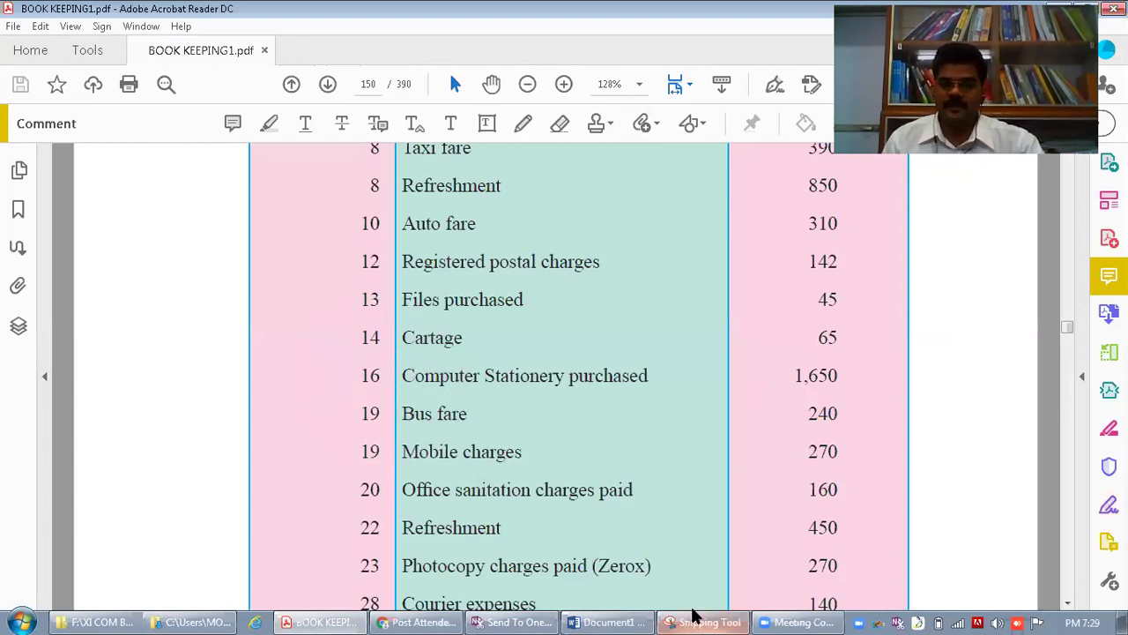
{"action": "key", "text": "alt+Tab"}
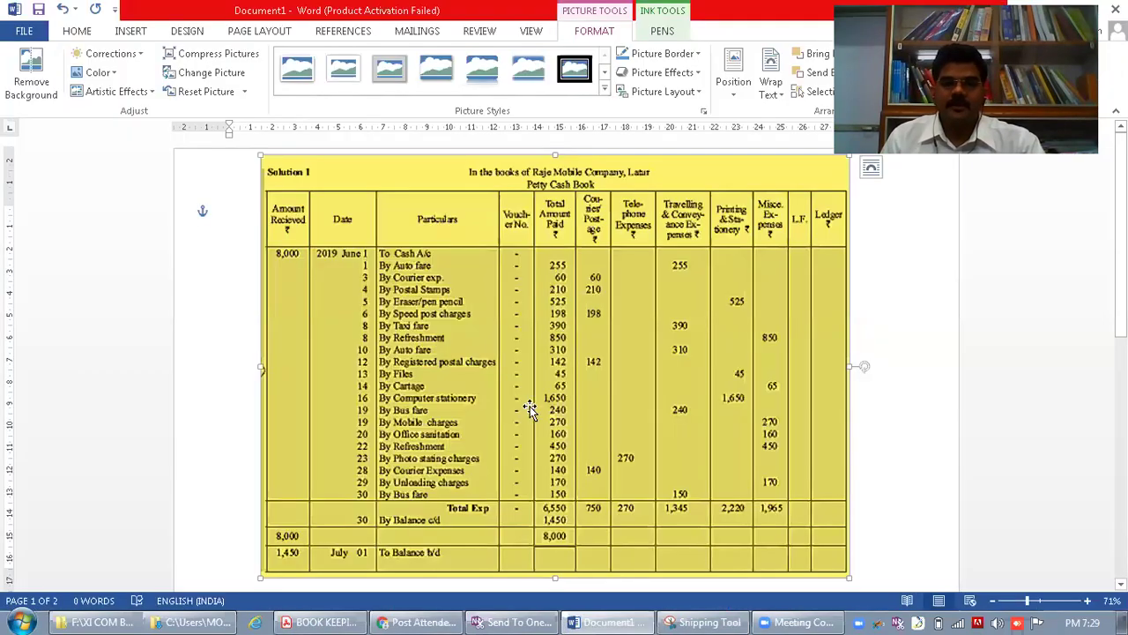
{"action": "key", "text": "ctrl"}
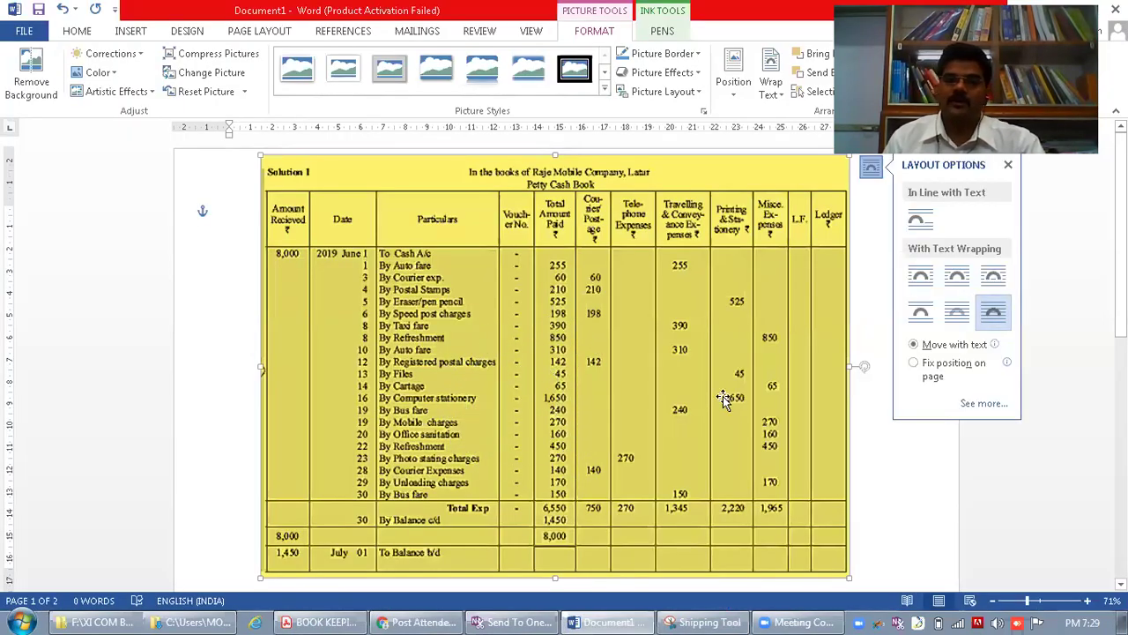
{"action": "key", "text": "ctrl"}
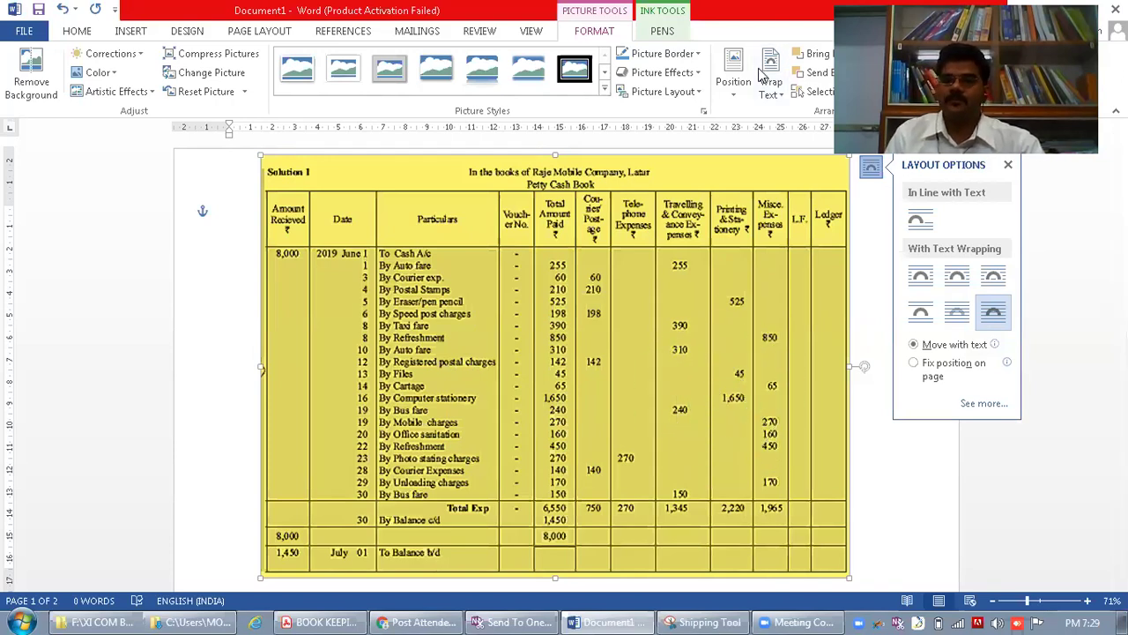
{"action": "left_click", "coordinate": [766, 205]}
- Switch to Acrobat Reader and point out the two June 19 entries, Bus fare and Mobile charges, in Illustration 1
{"action": "left_click", "coordinate": [322, 620]}
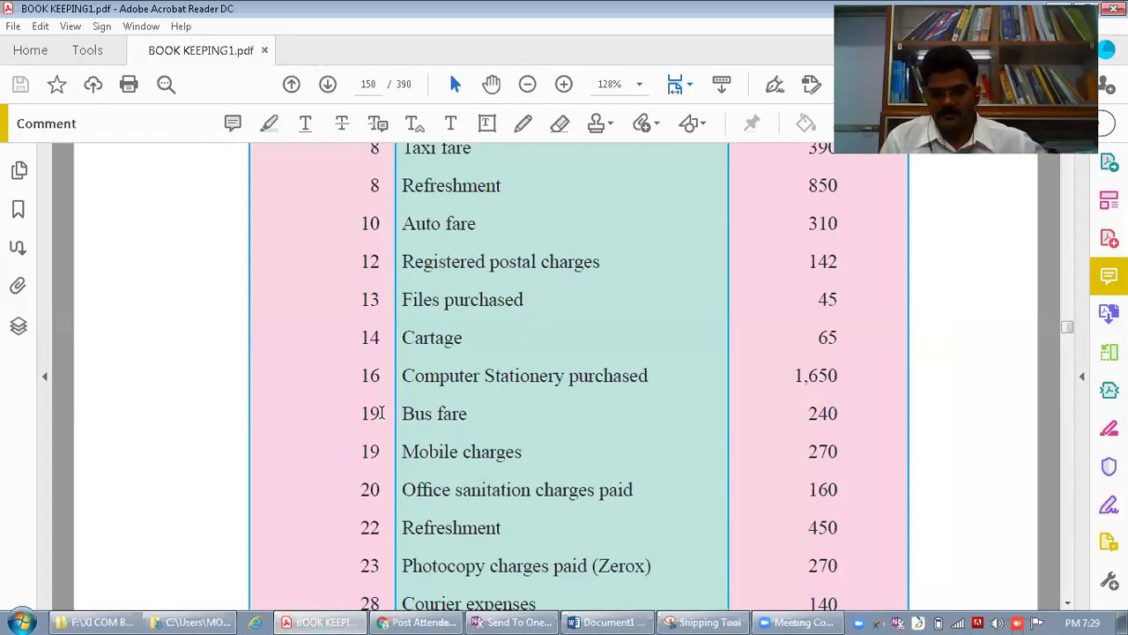
{"action": "key", "text": "ctrl"}
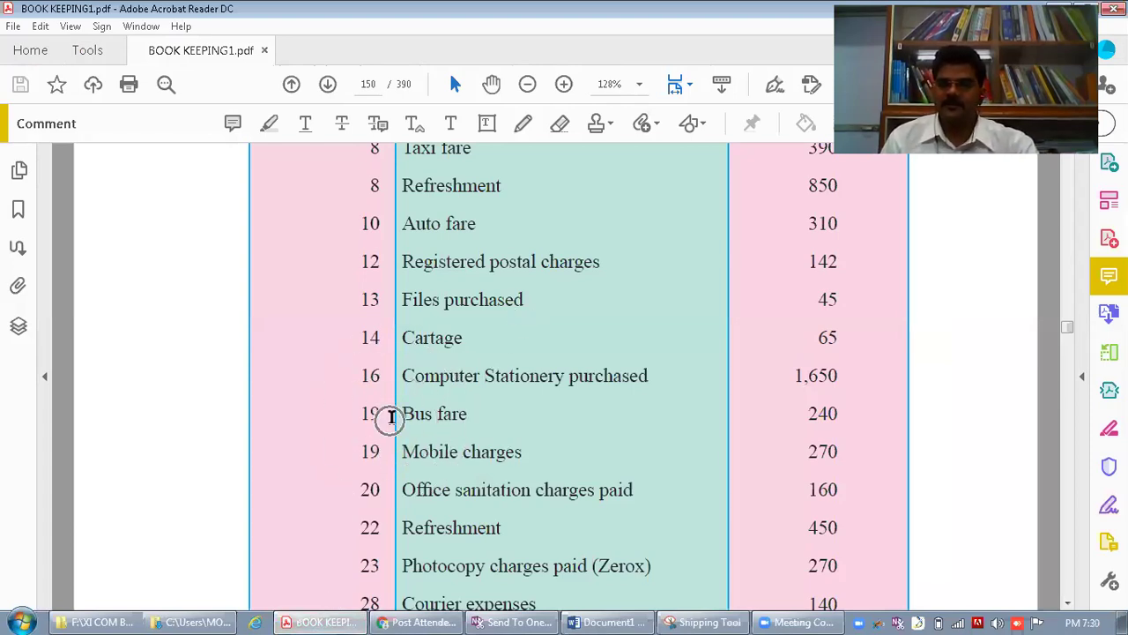
{"action": "key", "text": "ctrl"}
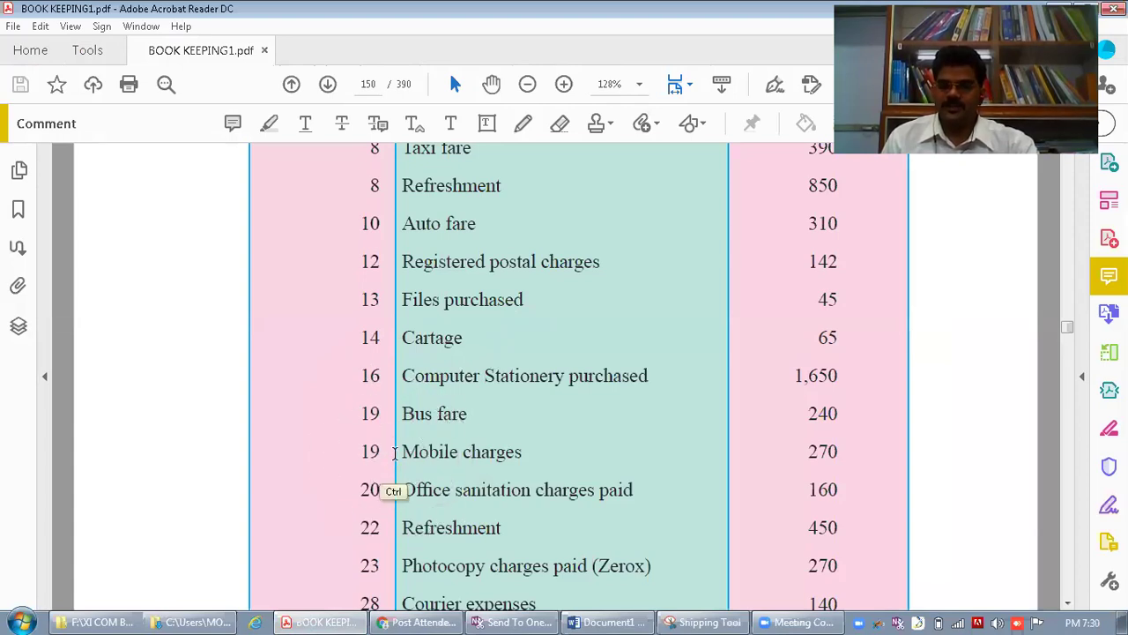
- Switch to Word and trace the June 19 bus fare entry to the Travelling & Conveyance Expenses column
{"action": "left_click", "coordinate": [594, 617]}
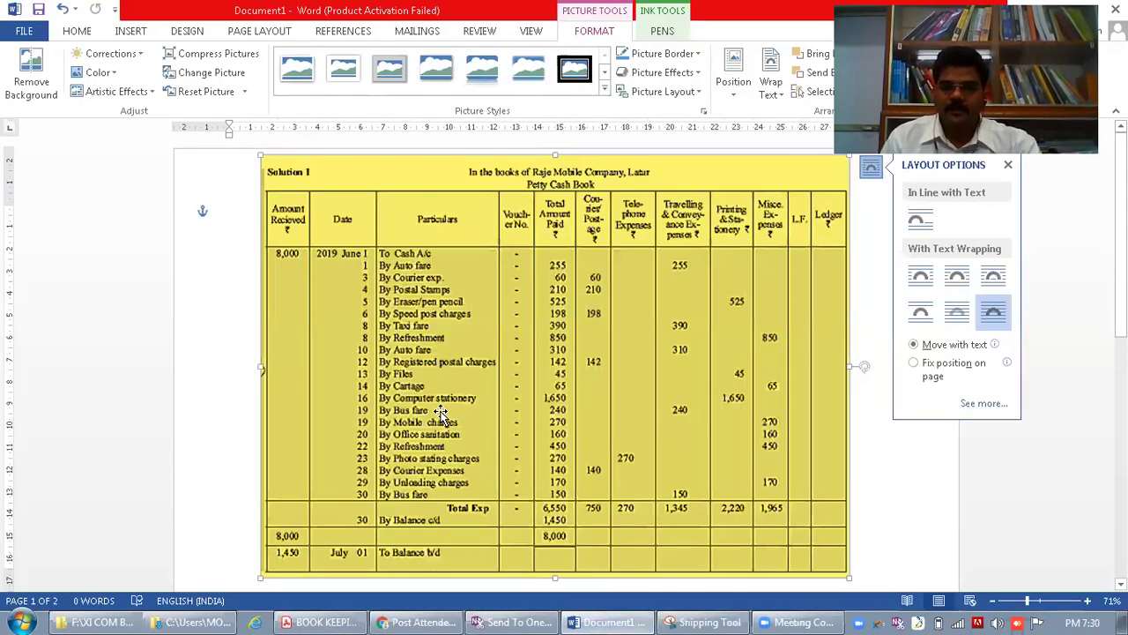
{"action": "key", "text": "ctrl"}
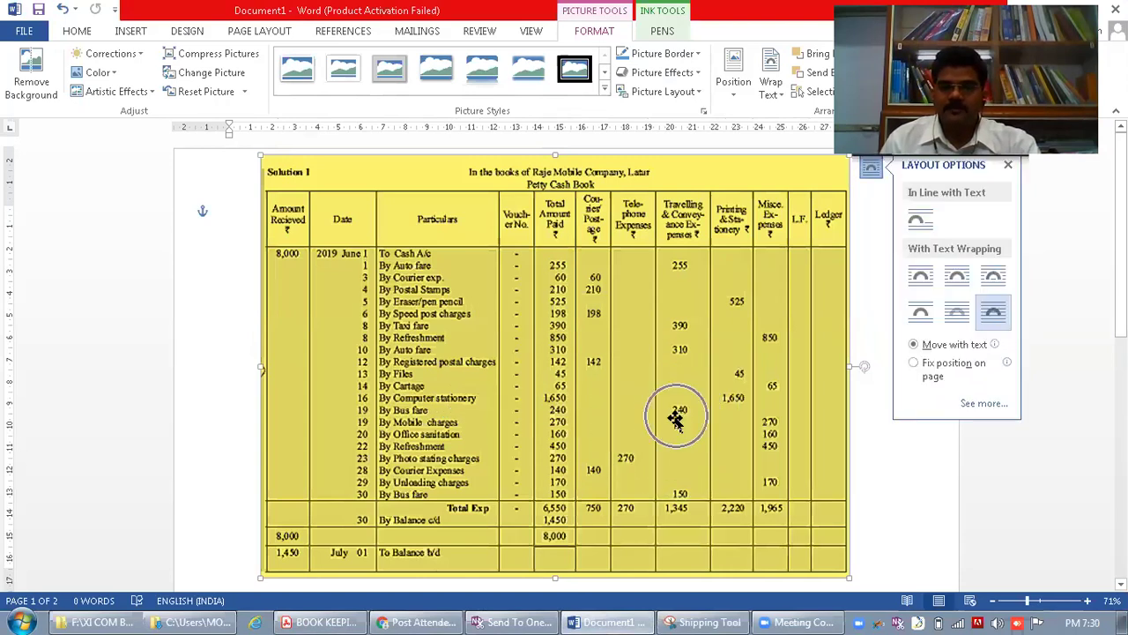
{"action": "key", "text": "ctrl"}
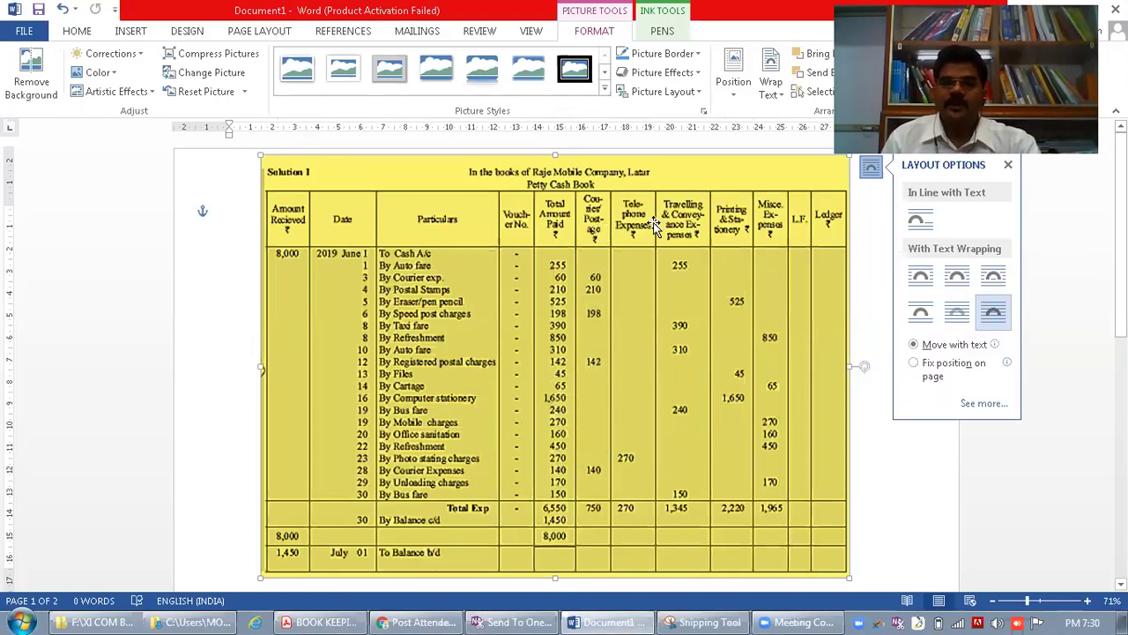
- Point out the Telephone Expenses column heading in Solution 1 as the place for the June 19 mobile charges
{"action": "key", "text": "ctrl"}
{"action": "key", "text": "ctrl"}
{"action": "key", "text": "ctrl"}
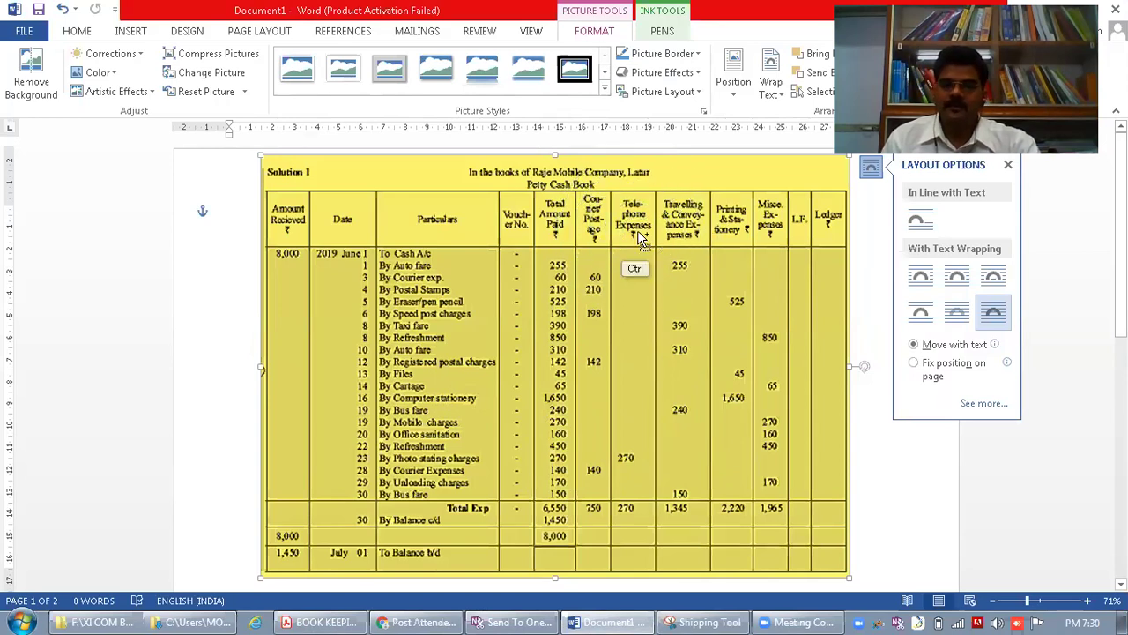
{"action": "key", "text": "ctrl"}
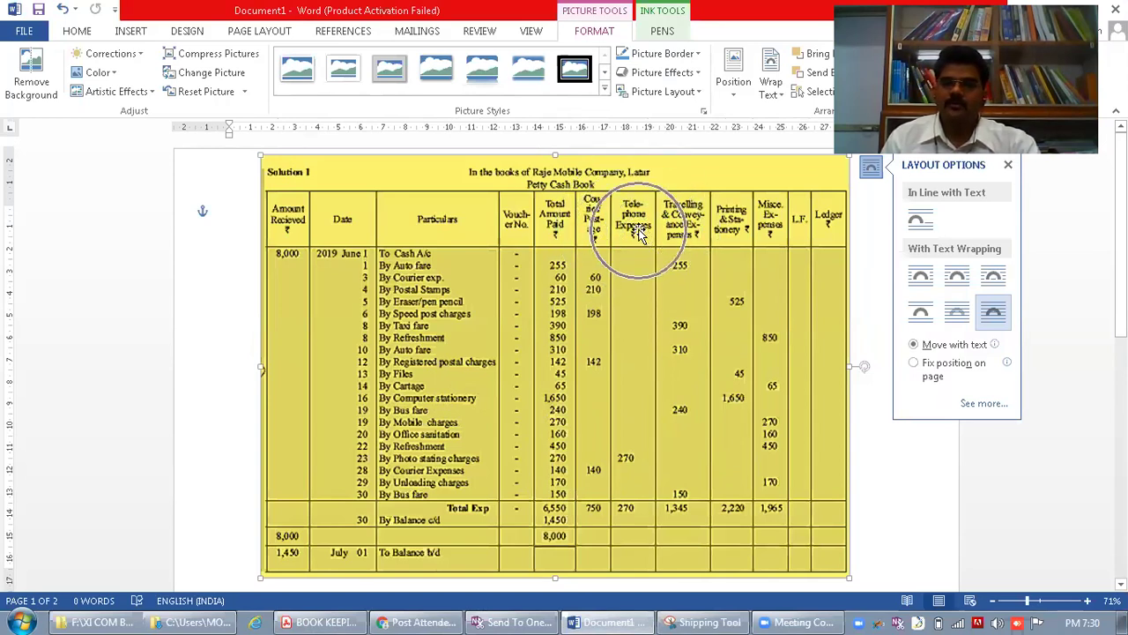
{"action": "key", "text": "ctrl"}
{"action": "key", "text": "ctrl"}
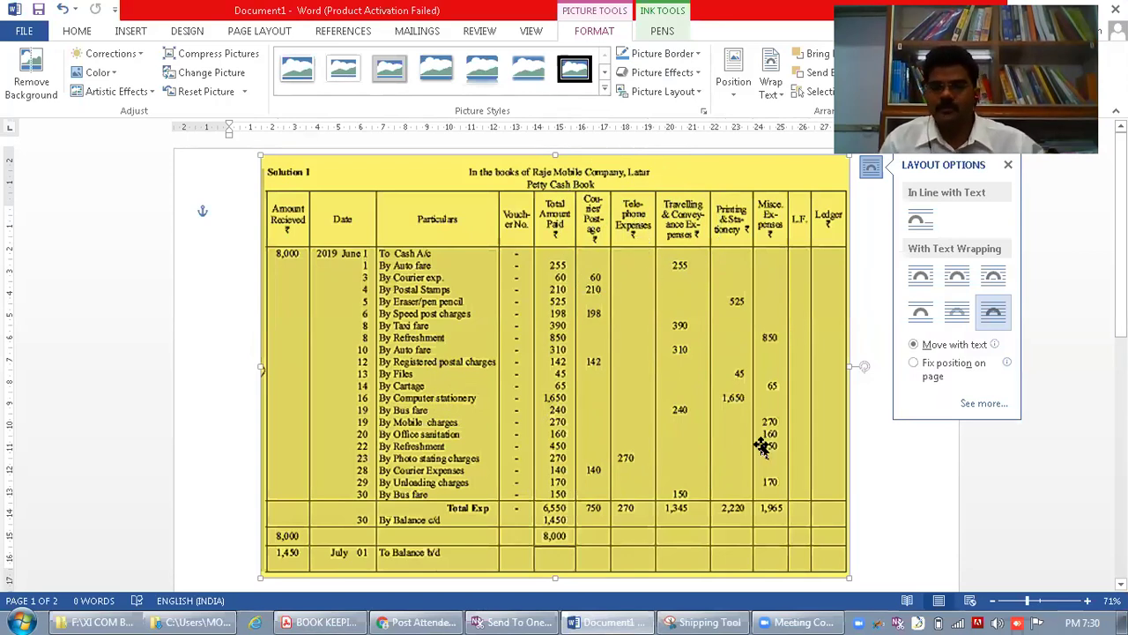
- Compare the June 19 mobile charges amount under Misc. Expenses with its row position in the Telephone Expenses column
{"action": "key", "text": "ctrl"}
{"action": "key", "text": "ctrl"}
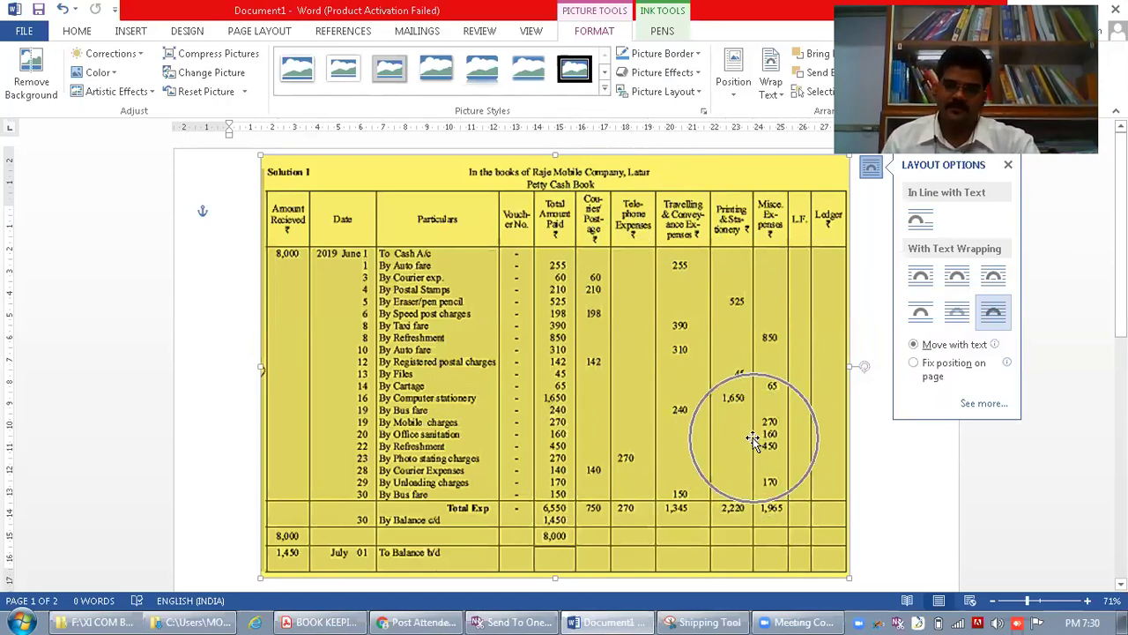
{"action": "key", "text": "ctrl"}
{"action": "key", "text": "ctrl"}
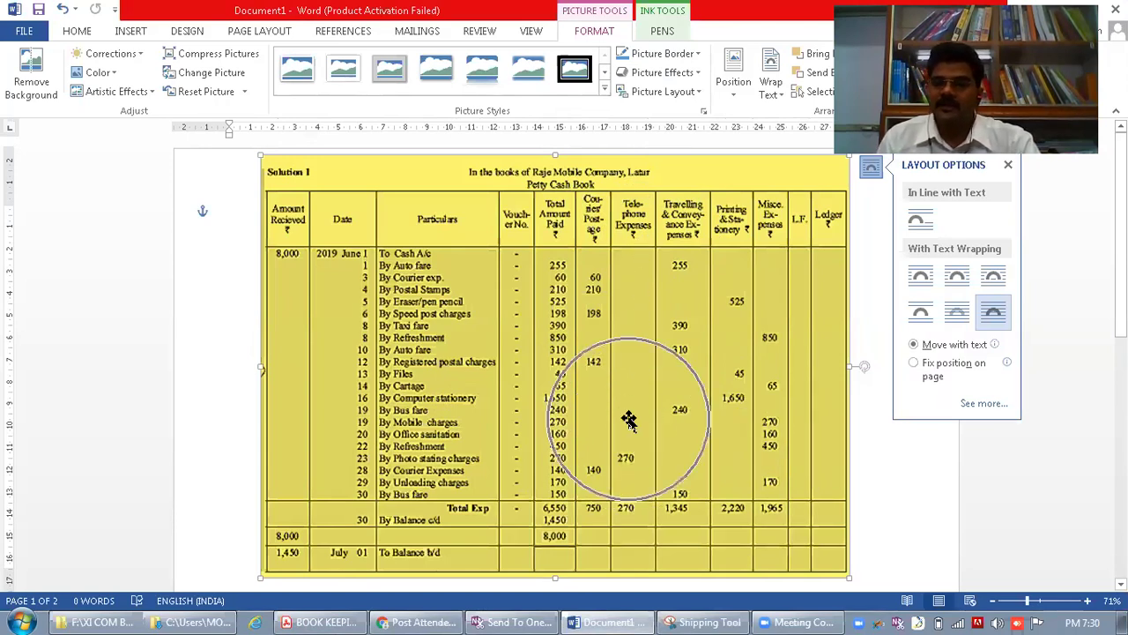
{"action": "key", "text": "ctrl"}
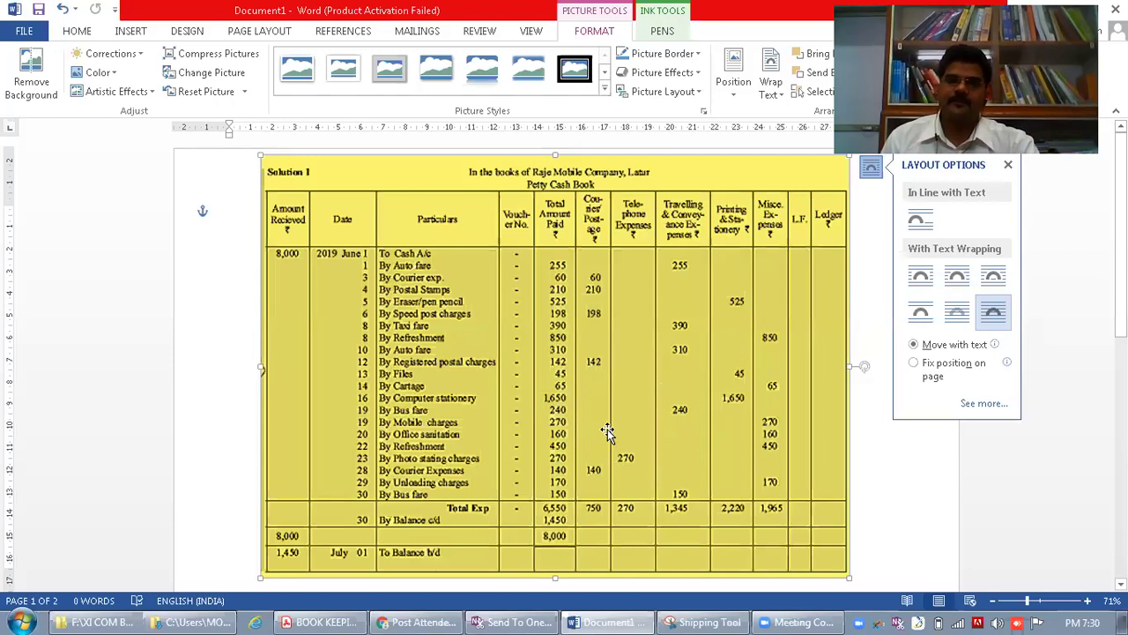
- Switch to Acrobat Reader and point out the June 20 Office sanitation charges paid entry below Mobile charges
{"action": "left_click", "coordinate": [322, 623]}
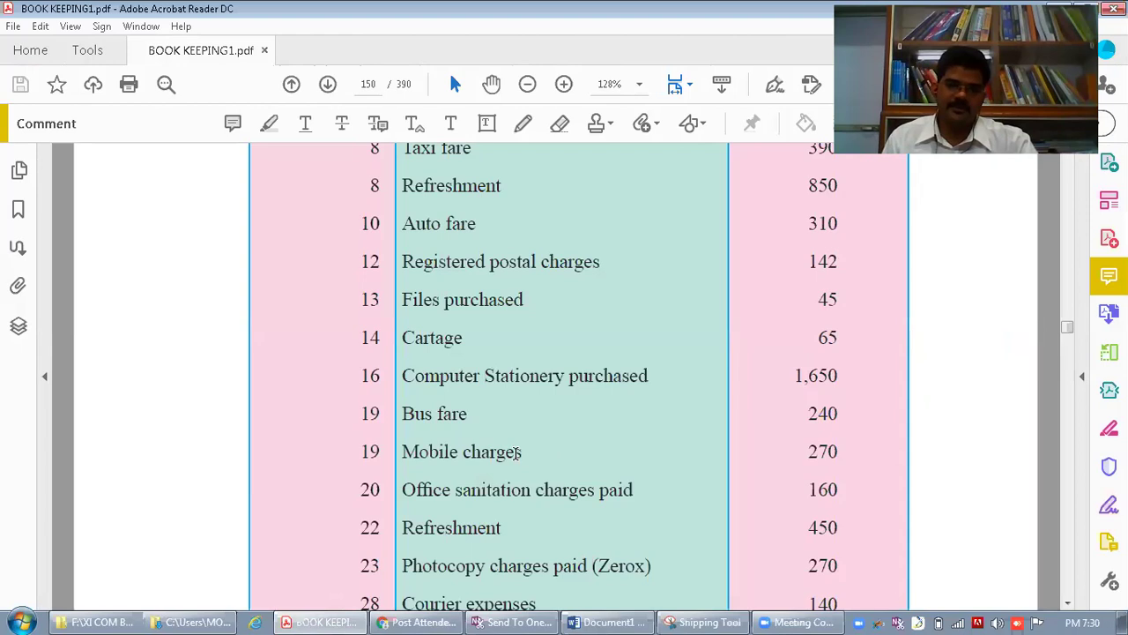
{"action": "key", "text": "ctrl"}
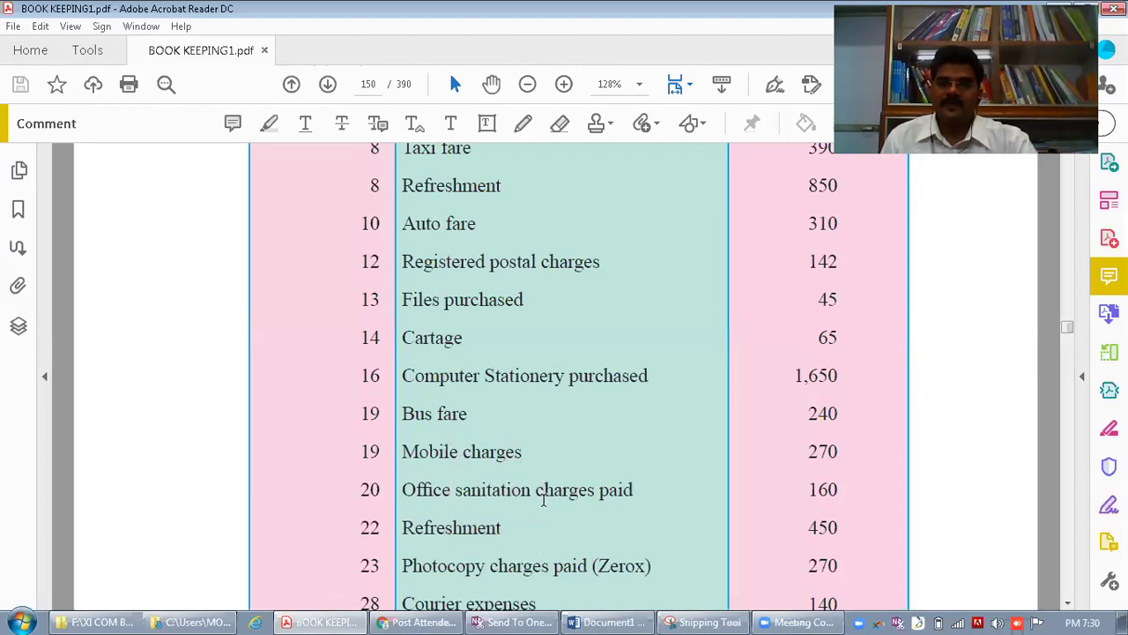
{"action": "left_click", "coordinate": [629, 490]}
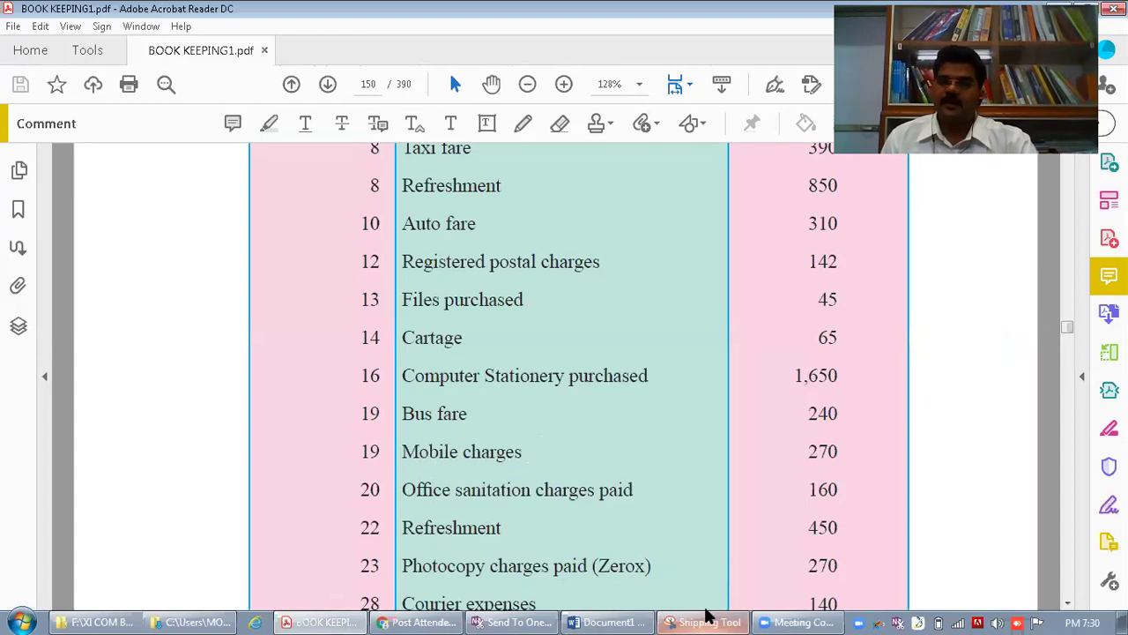
{"action": "mouse_move", "coordinate": [705, 615]}
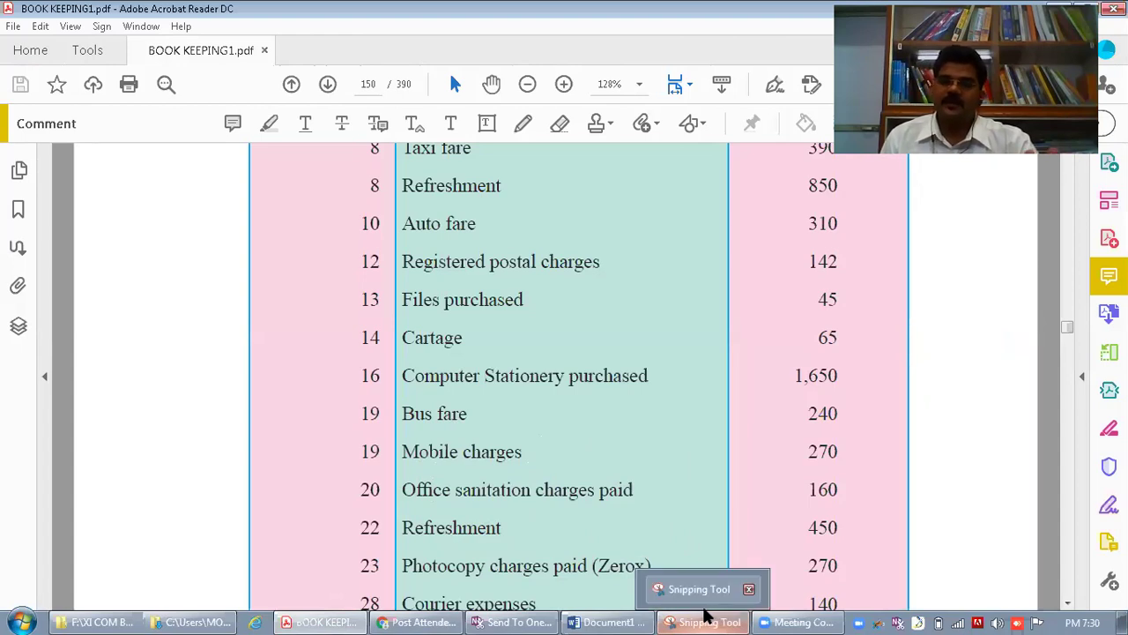
- Switch to Word and trace the June 20 office sanitation and June 22 refreshment entries to the Misc. Expenses column
{"action": "left_click", "coordinate": [617, 619]}
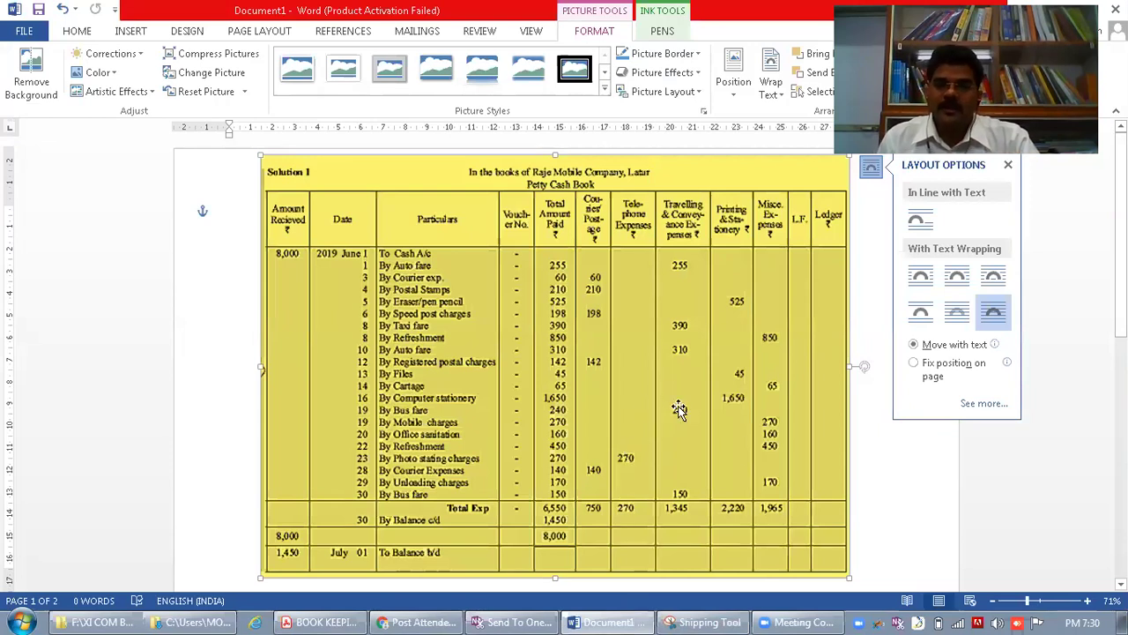
{"action": "key", "text": "ctrl"}
{"action": "key", "text": "ctrl"}
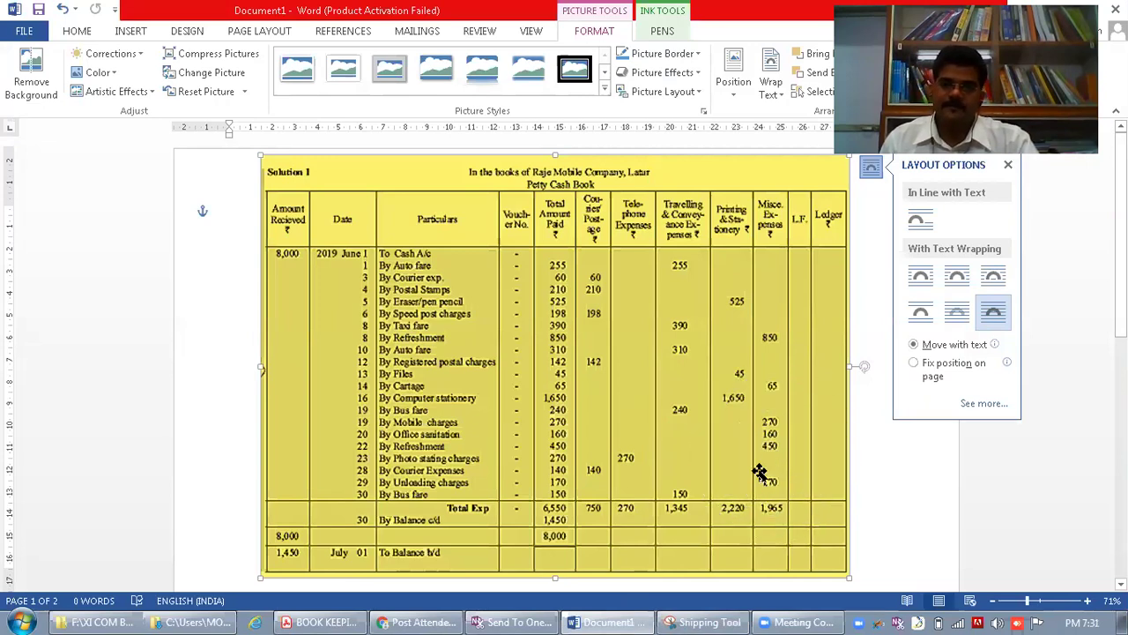
- Switch to Acrobat Reader and point out the June 23 Photocopy charges, June 28 Courier expenses and June 29 Unloading charges entries
{"action": "left_click", "coordinate": [322, 622]}
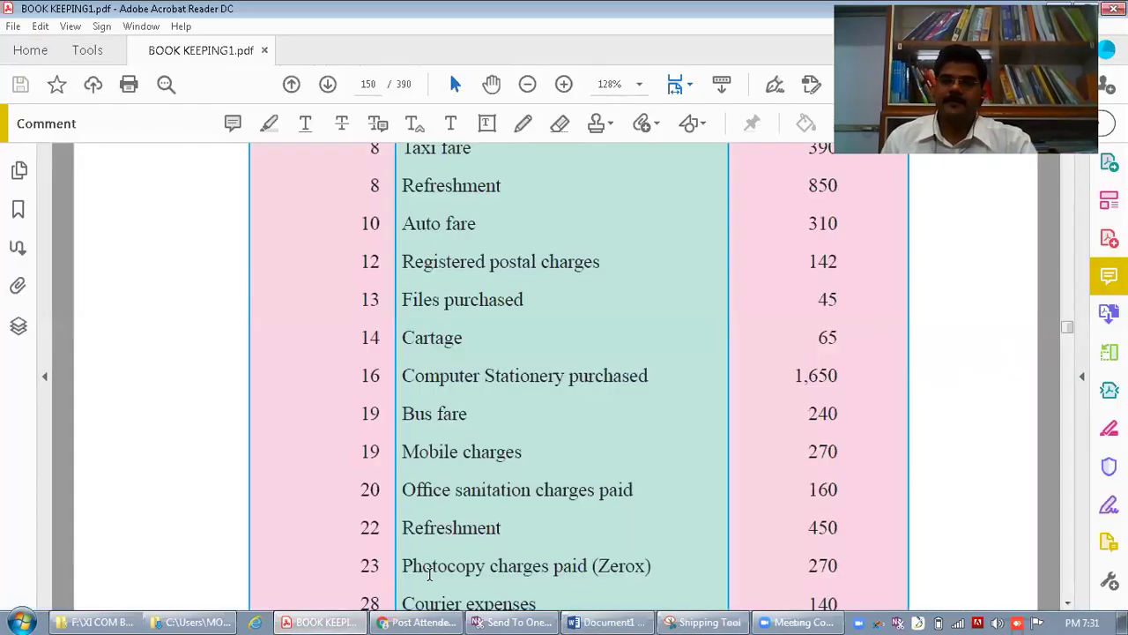
{"action": "key", "text": "ctrl"}
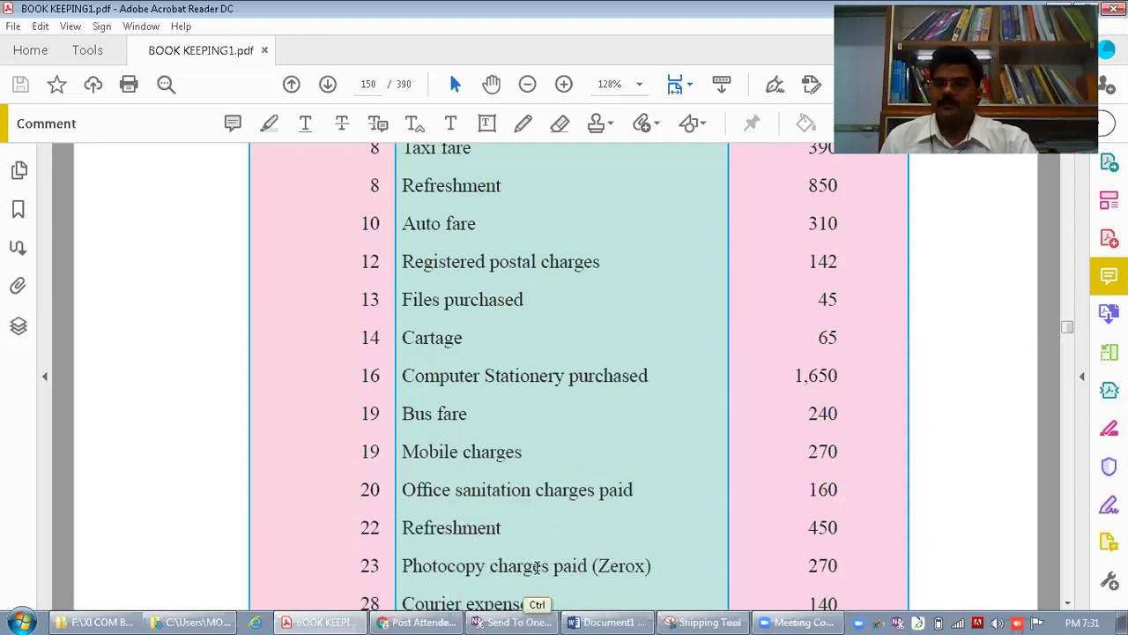
{"action": "scroll", "coordinate": [1066, 603], "scroll_direction": "down", "scroll_amount": 6}
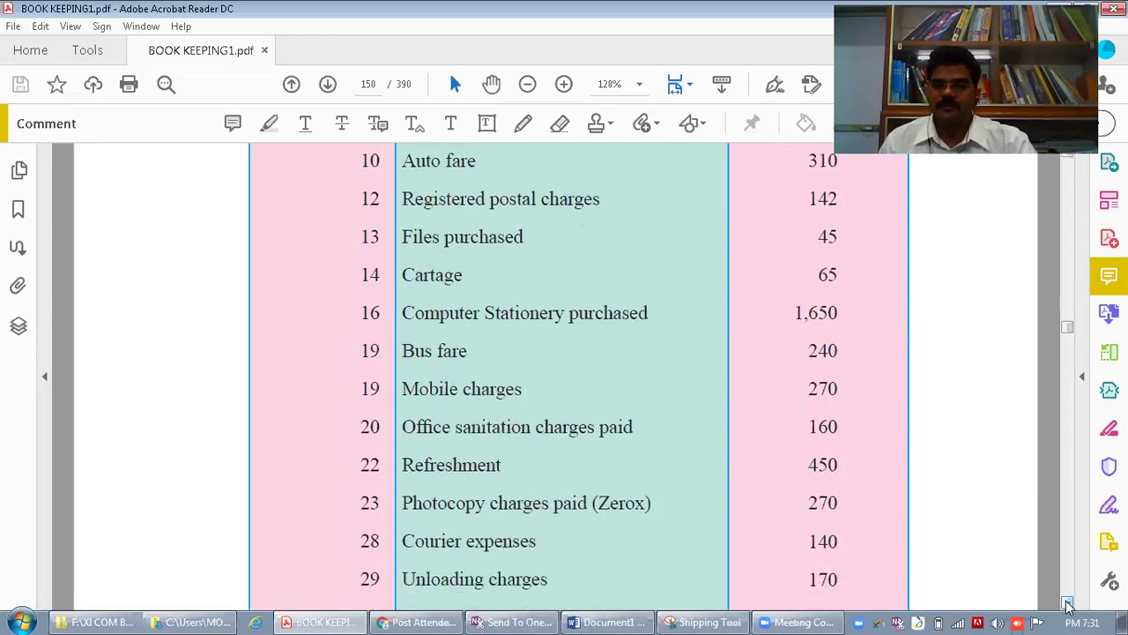
{"action": "key", "text": "ctrl"}
{"action": "key", "text": "ctrl"}
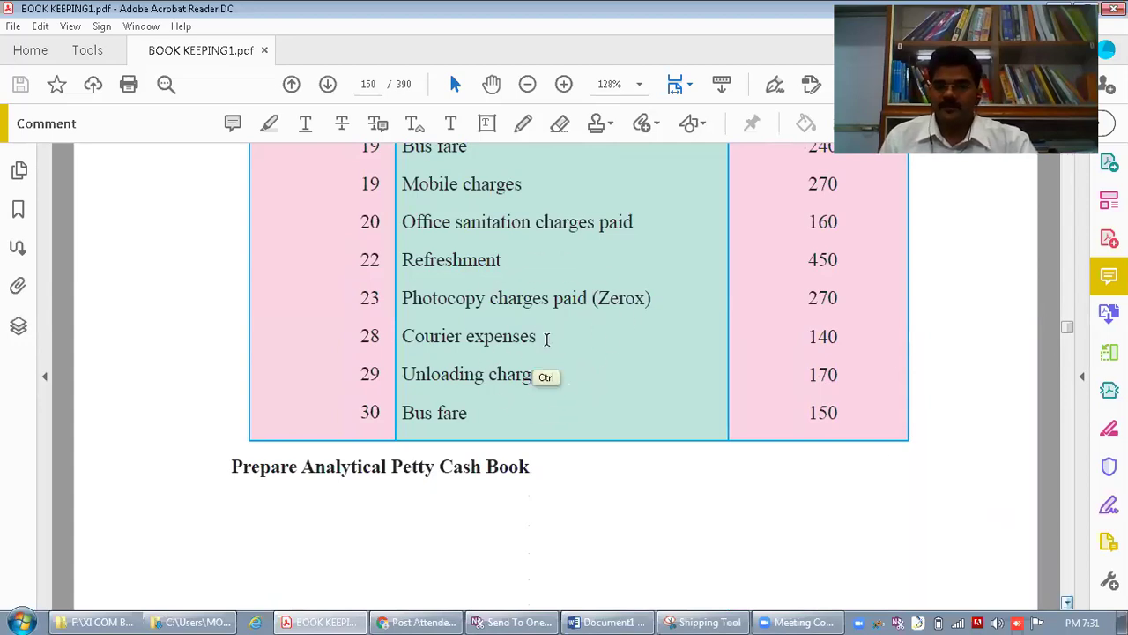
{"action": "key", "text": "ctrl"}
{"action": "key", "text": "ctrl"}
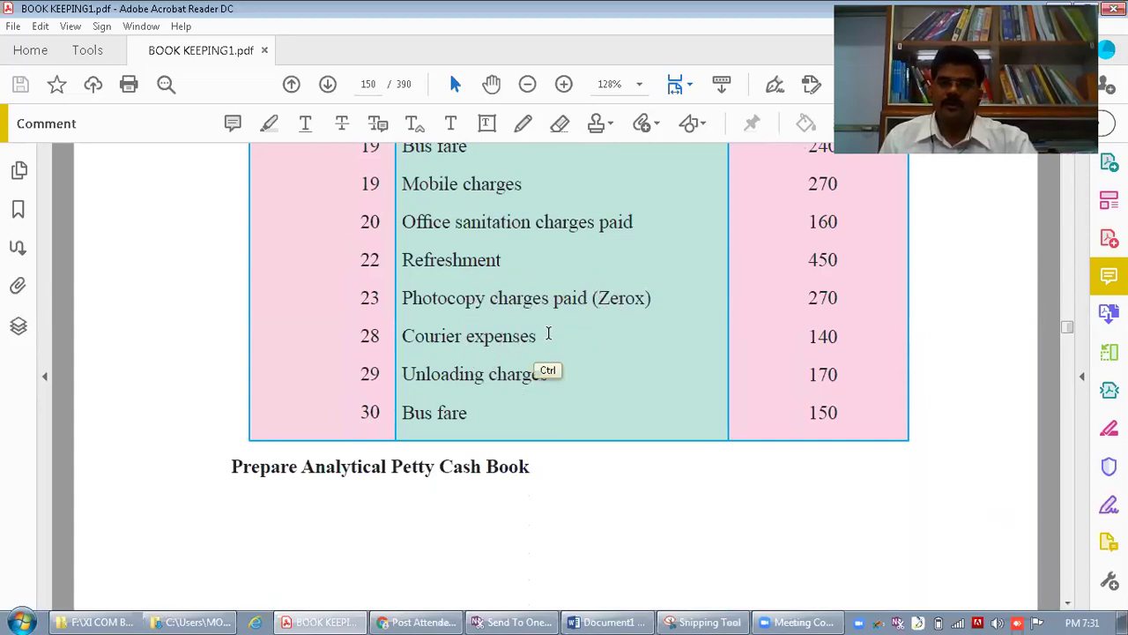
{"action": "key", "text": "ctrl"}
{"action": "key", "text": "ctrl"}
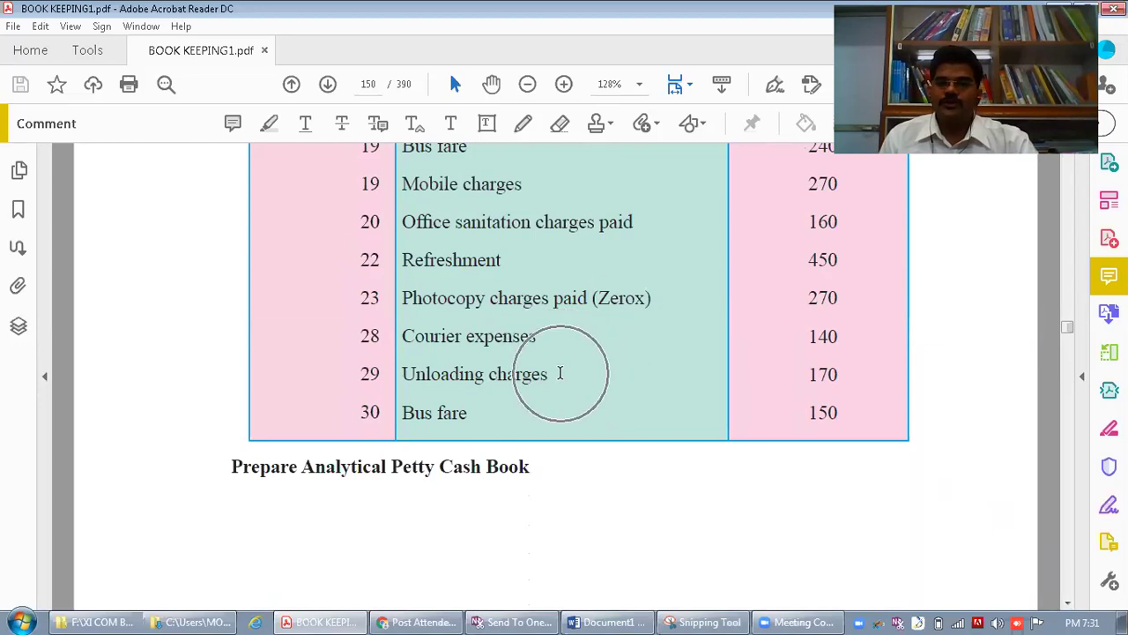
- Switch to Word and trace the June 28 courier and June 29 unloading charges entries in the Total Amount Paid column
{"action": "left_click", "coordinate": [618, 615]}
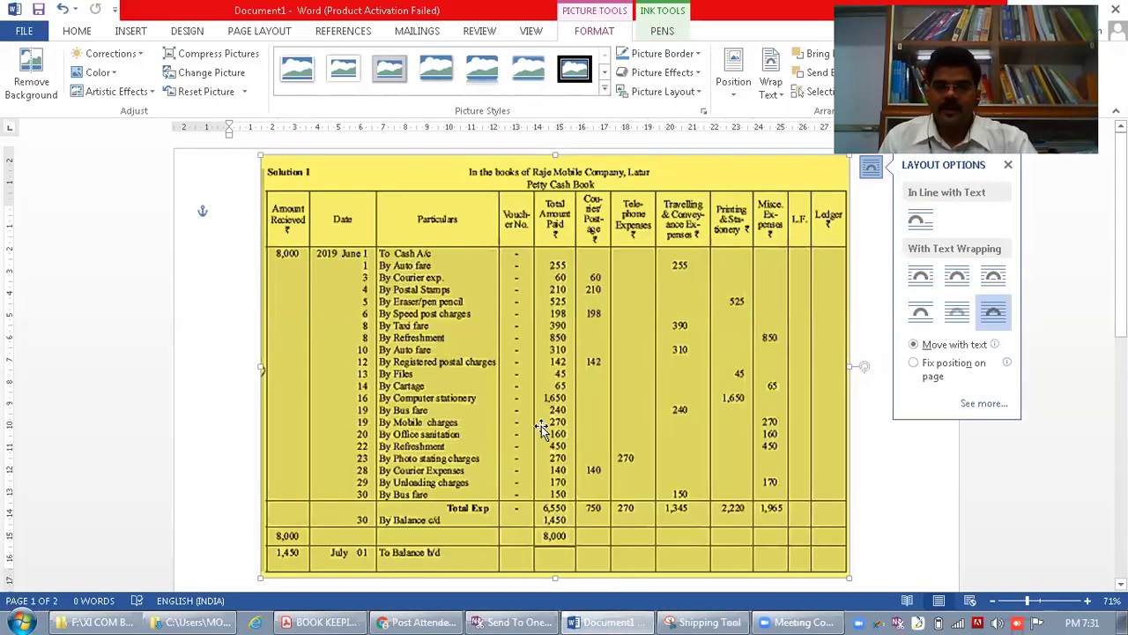
{"action": "key", "text": "ctrl"}
{"action": "key", "text": "ctrl"}
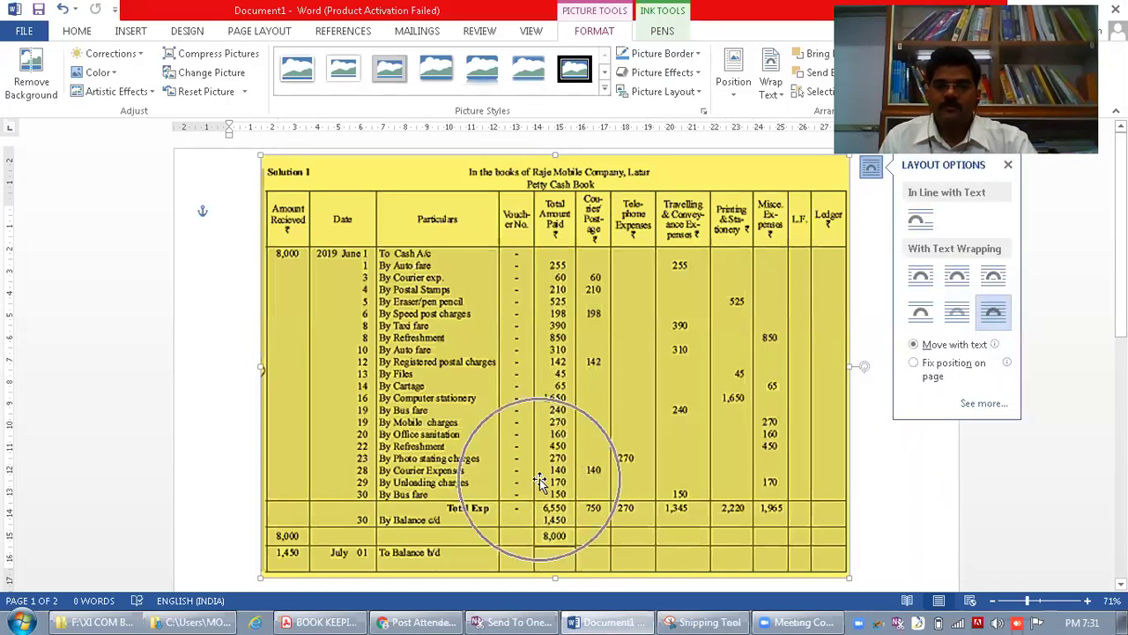
{"action": "key", "text": "ctrl"}
{"action": "key", "text": "ctrl"}
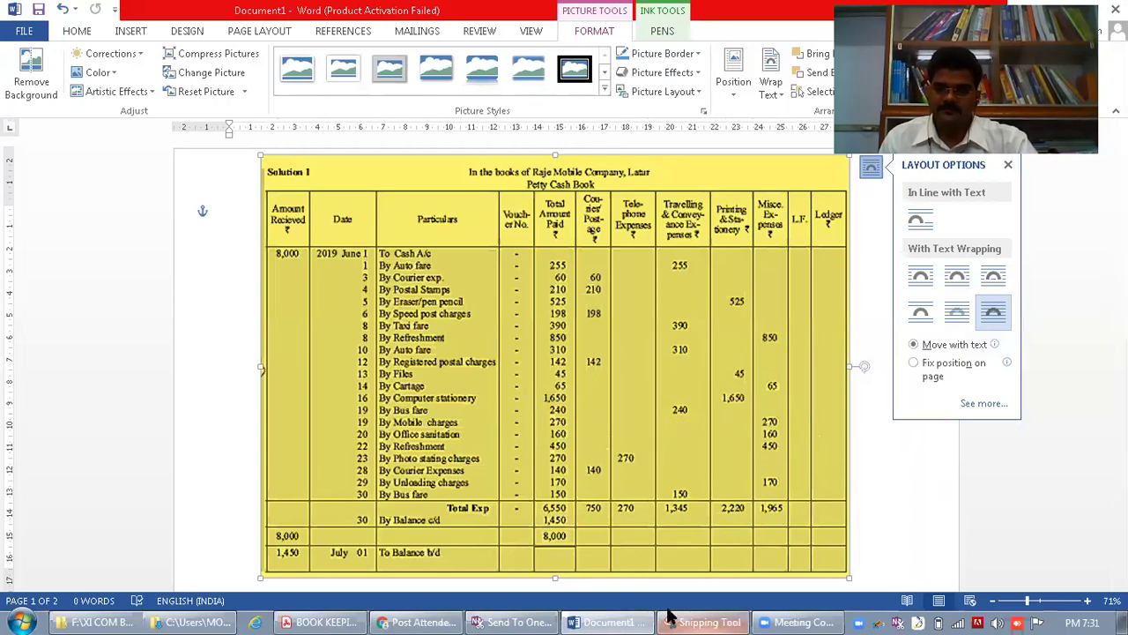
- Switch to Acrobat Reader and point out the June 30 Bus fare entry at the end of the transaction list
{"action": "left_click", "coordinate": [322, 621]}
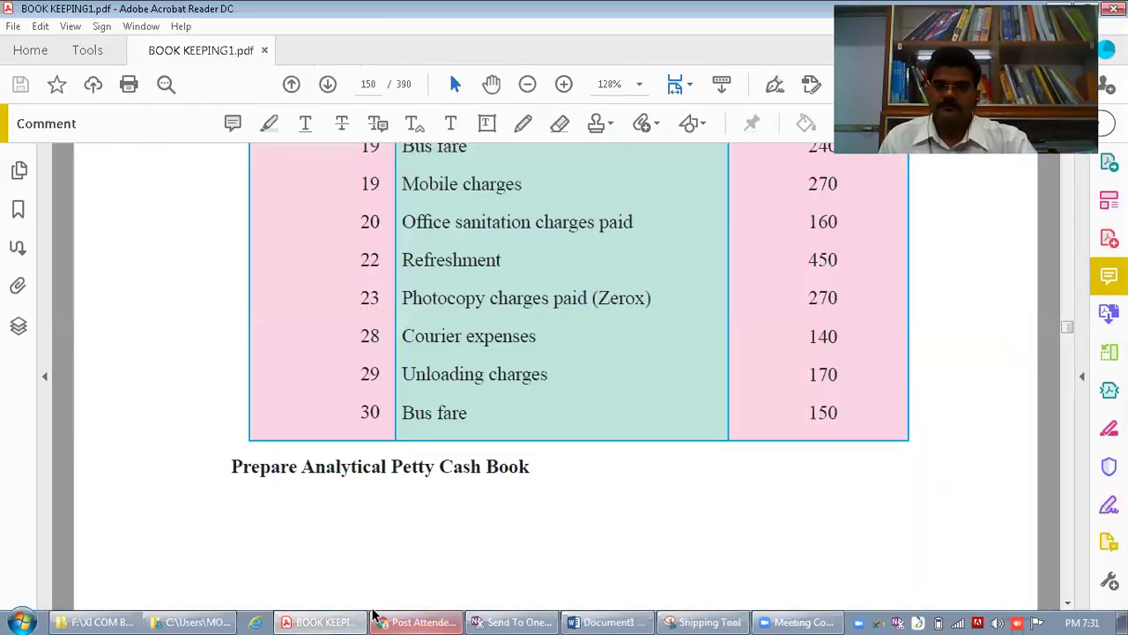
{"action": "key", "text": "ctrl"}
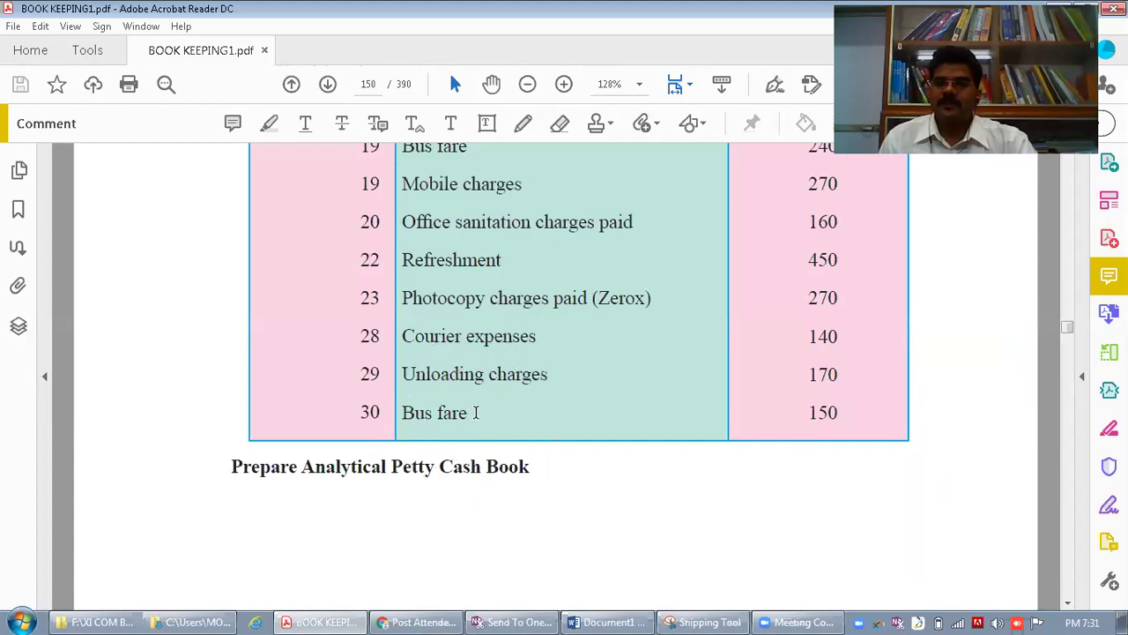
{"action": "key", "text": "ctrl"}
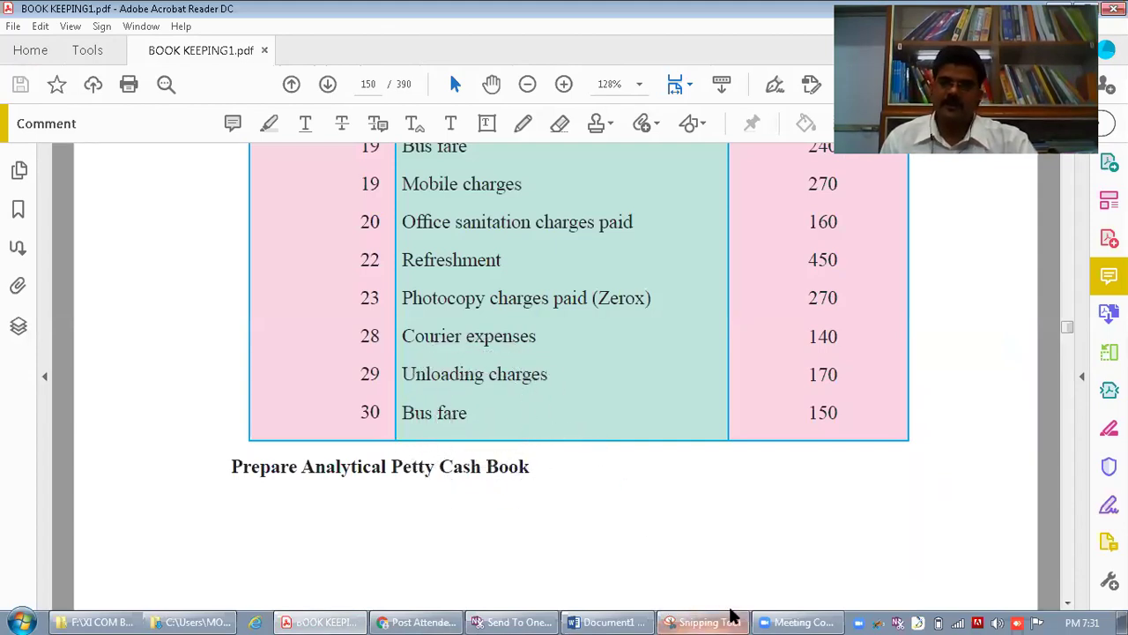
- Switch to Word and point out the Courier/Postage and Telephone Expenses totals in the Total Exp row
{"action": "left_click", "coordinate": [599, 620]}
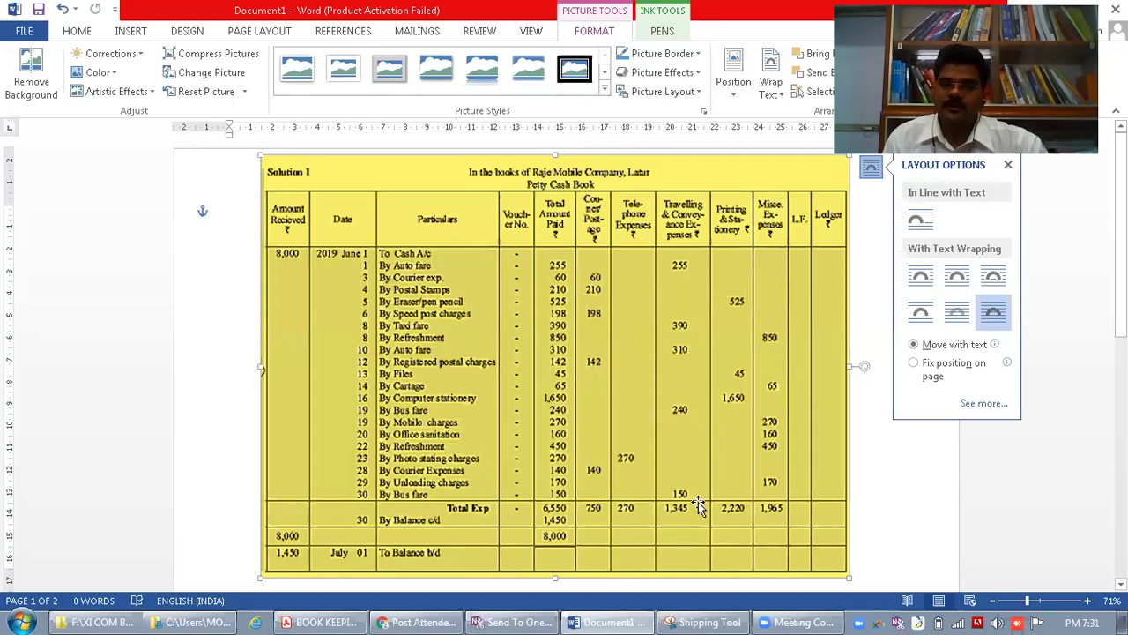
{"action": "left_click", "coordinate": [596, 525]}
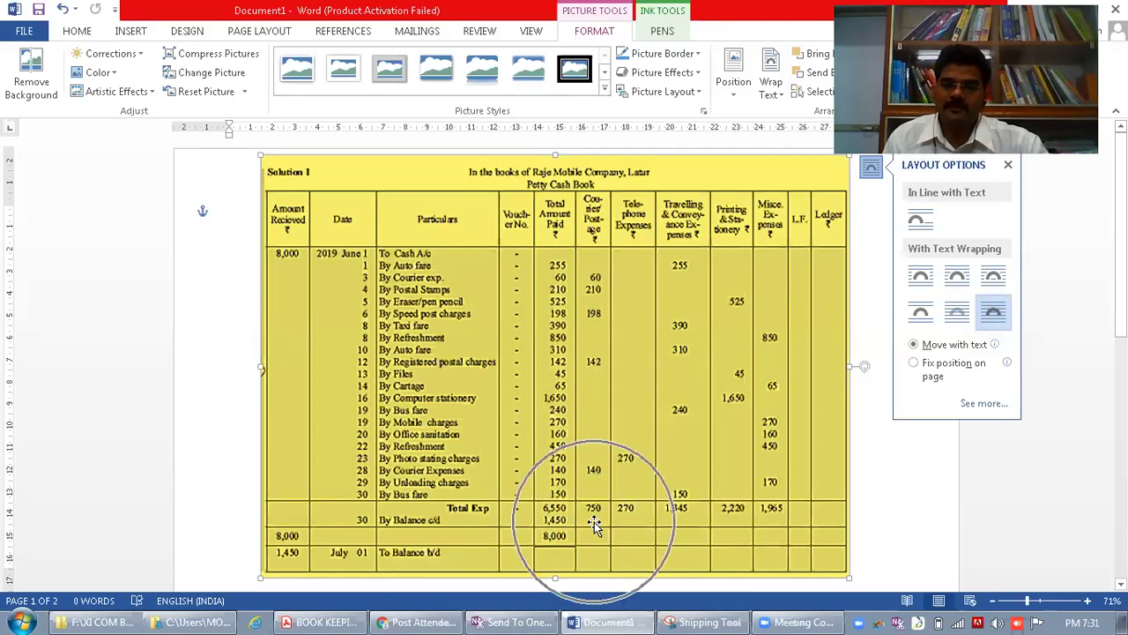
{"action": "key", "text": "ctrl"}
{"action": "key", "text": "ctrl"}
{"action": "key", "text": "ctrl"}
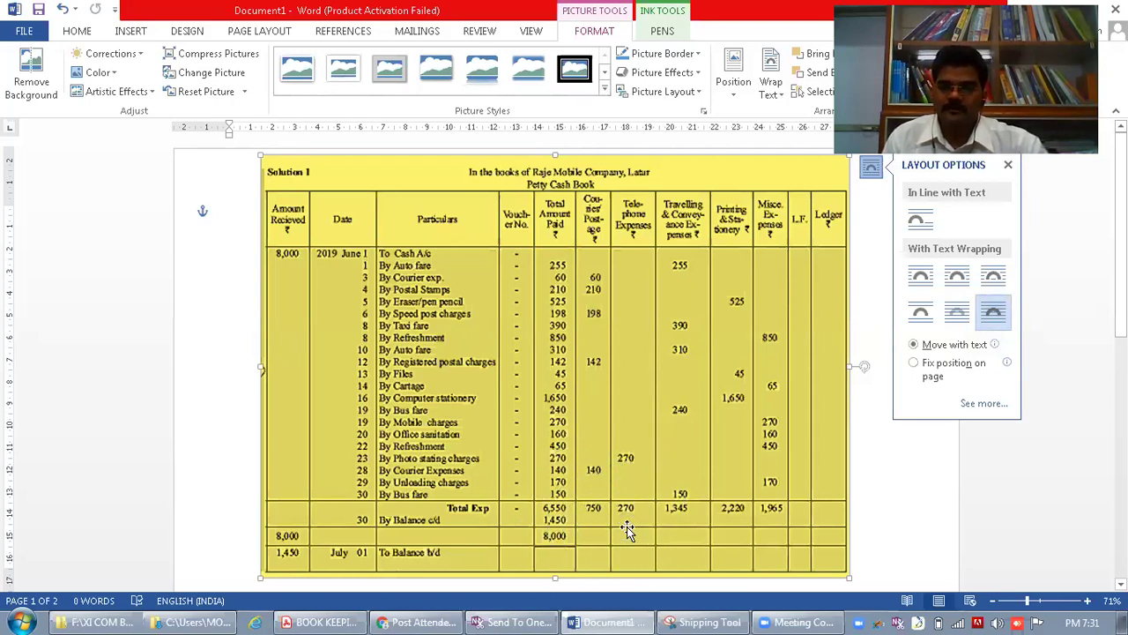
{"action": "key", "text": "ctrl"}
{"action": "key", "text": "ctrl"}
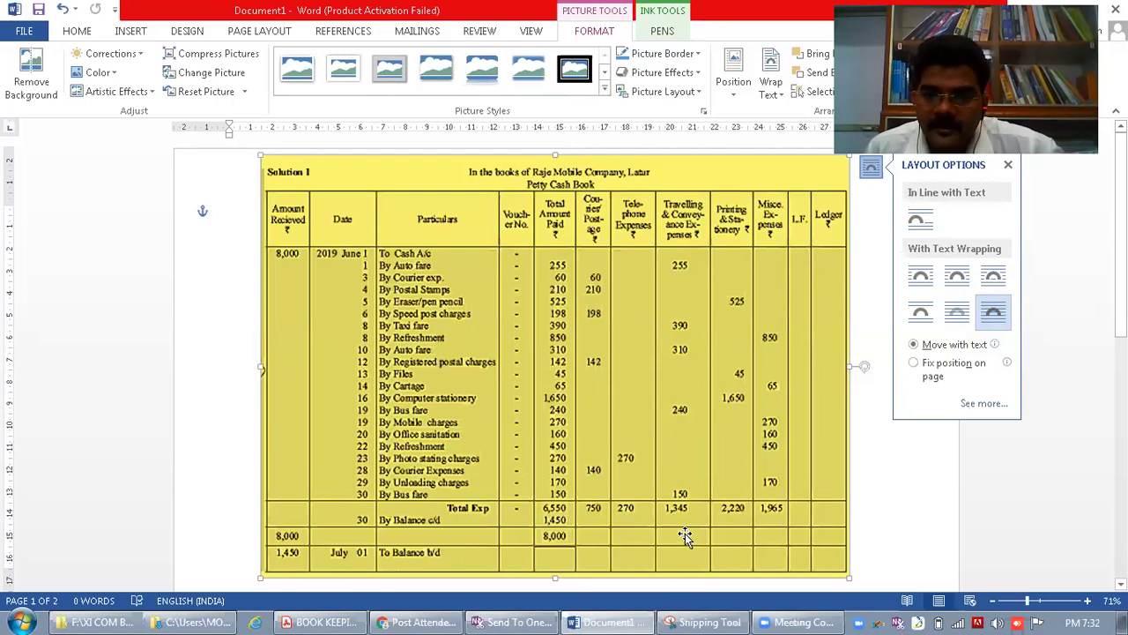
- Point out the Travelling & Conveyance Expenses total and the remaining figures of the Total Exp row
{"action": "key", "text": "ctrl"}
{"action": "key", "text": "ctrl"}
{"action": "key", "text": "ctrl"}
{"action": "key", "text": "ctrl"}
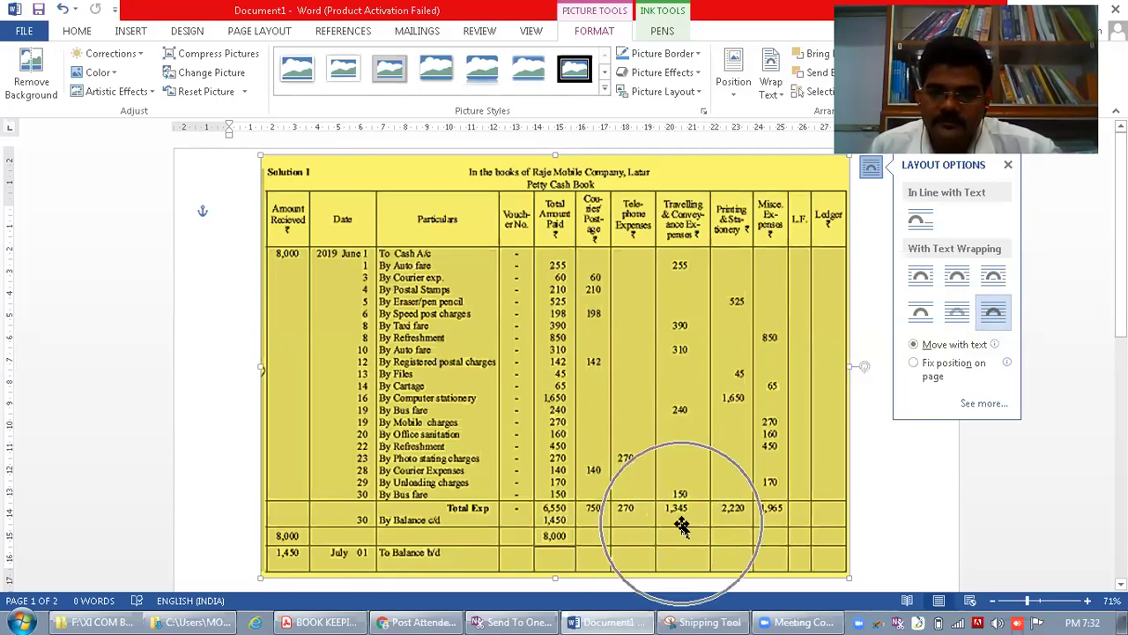
{"action": "key", "text": "ctrl"}
{"action": "key", "text": "ctrl"}
{"action": "key", "text": "ctrl"}
{"action": "key", "text": "ctrl"}
{"action": "key", "text": "ctrl"}
{"action": "key", "text": "ctrl"}
{"action": "key", "text": "ctrl"}
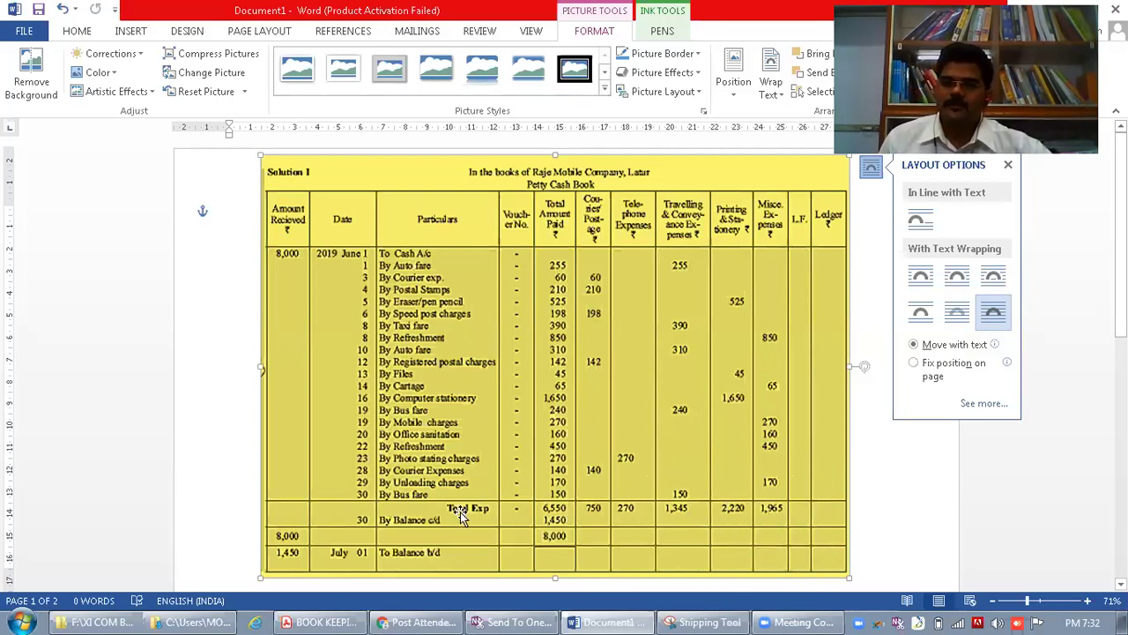
- Compare the Amount Received total with the total expenses and the By Balance c/d amount in the Total Amount Paid column
{"action": "key", "text": "ctrl"}
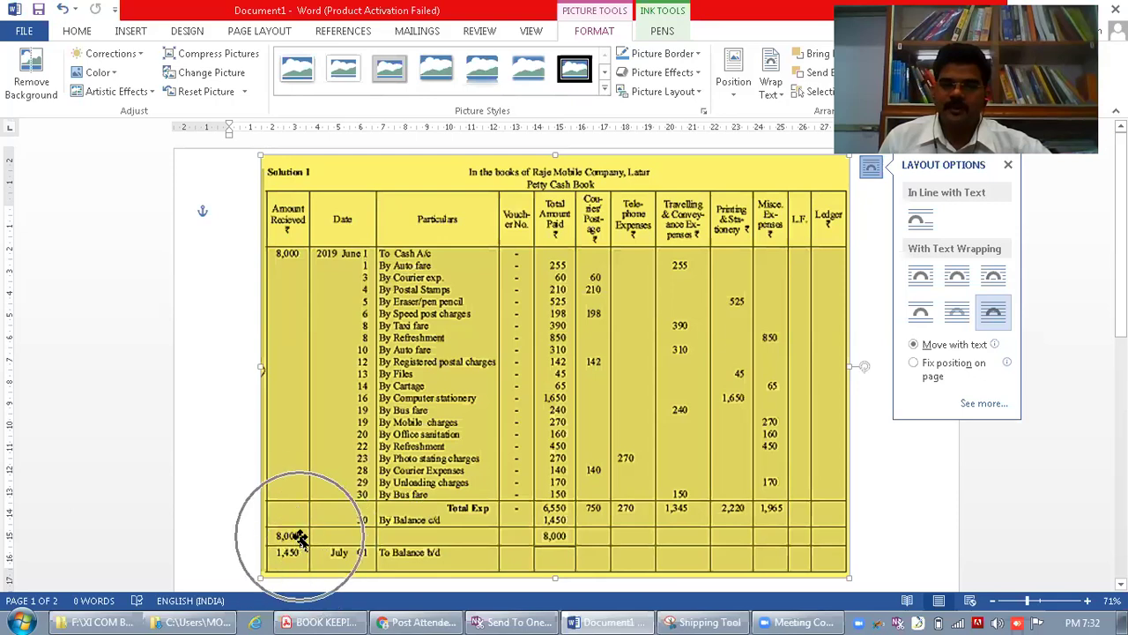
{"action": "key", "text": "ctrl"}
{"action": "key", "text": "ctrl"}
{"action": "key", "text": "ctrl"}
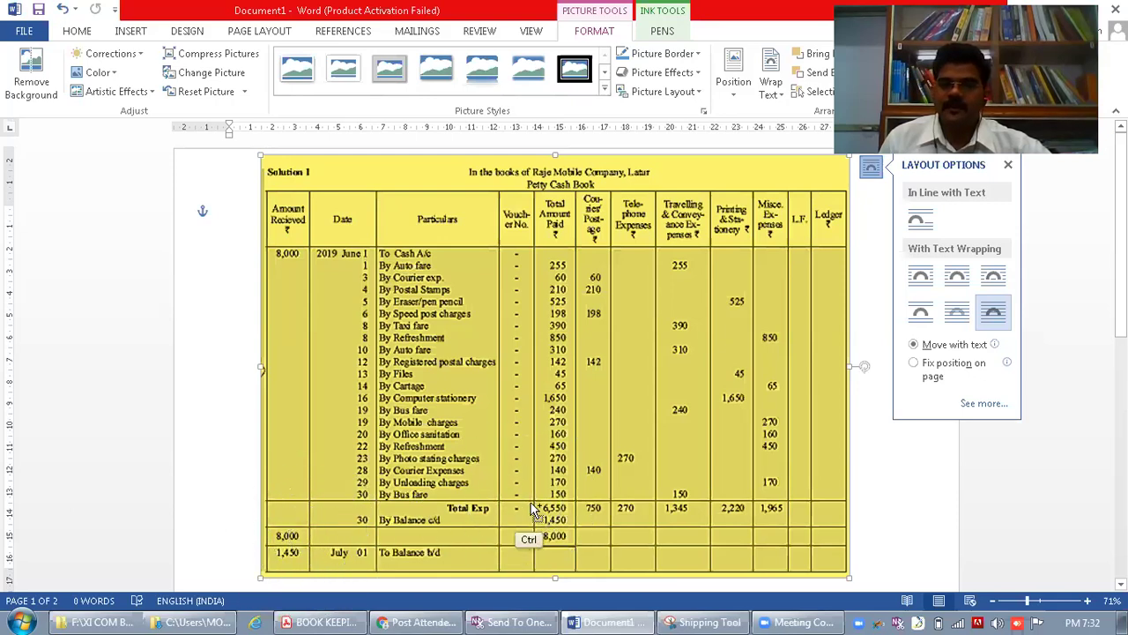
{"action": "key", "text": "ctrl"}
{"action": "key", "text": "ctrl"}
{"action": "key", "text": "ctrl"}
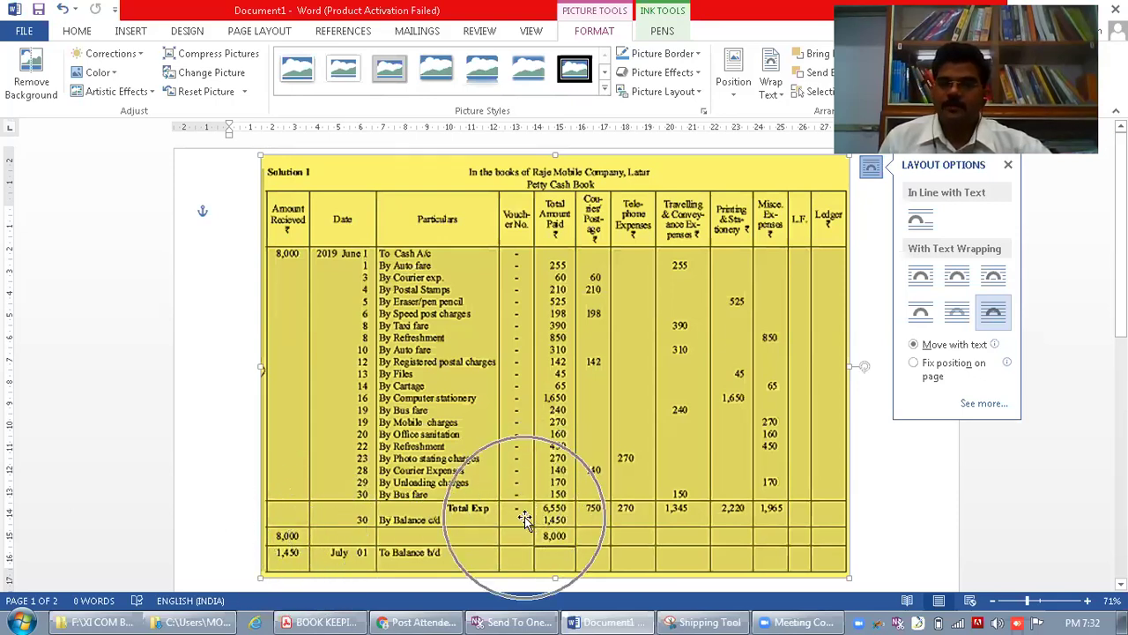
- Point out the July 01 To Balance b/d entry in the last row of the petty cash book
{"action": "key", "text": "ctrl"}
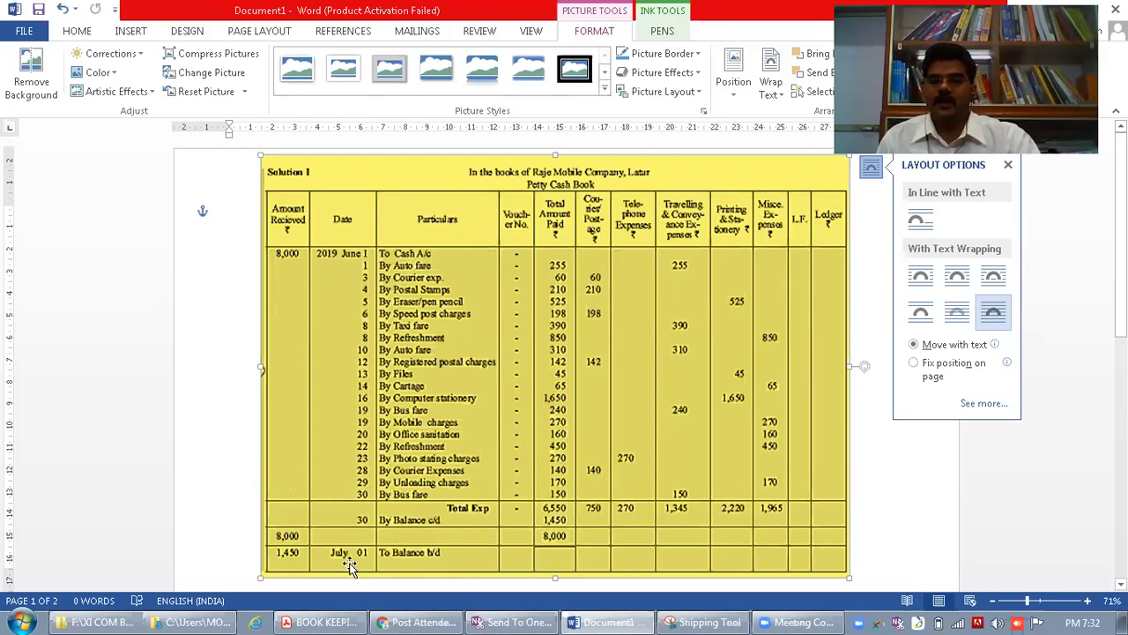
{"action": "key", "text": "ctrl"}
{"action": "key", "text": "ctrl"}
{"action": "key", "text": "ctrl"}
{"action": "key", "text": "ctrl"}
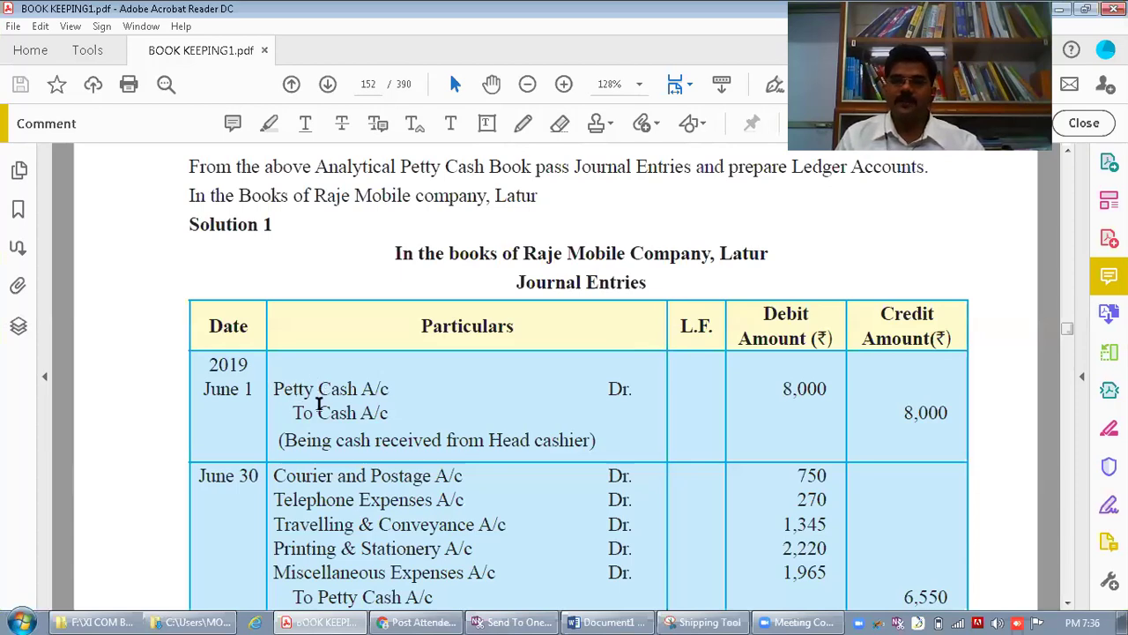
- In the Journal Entries solution in Acrobat Reader, highlight the June 1 Petty Cash A/c debit and To Cash A/c credit lines
{"action": "left_click_drag", "start_coordinate": [302, 414], "coordinate": [385, 413]}
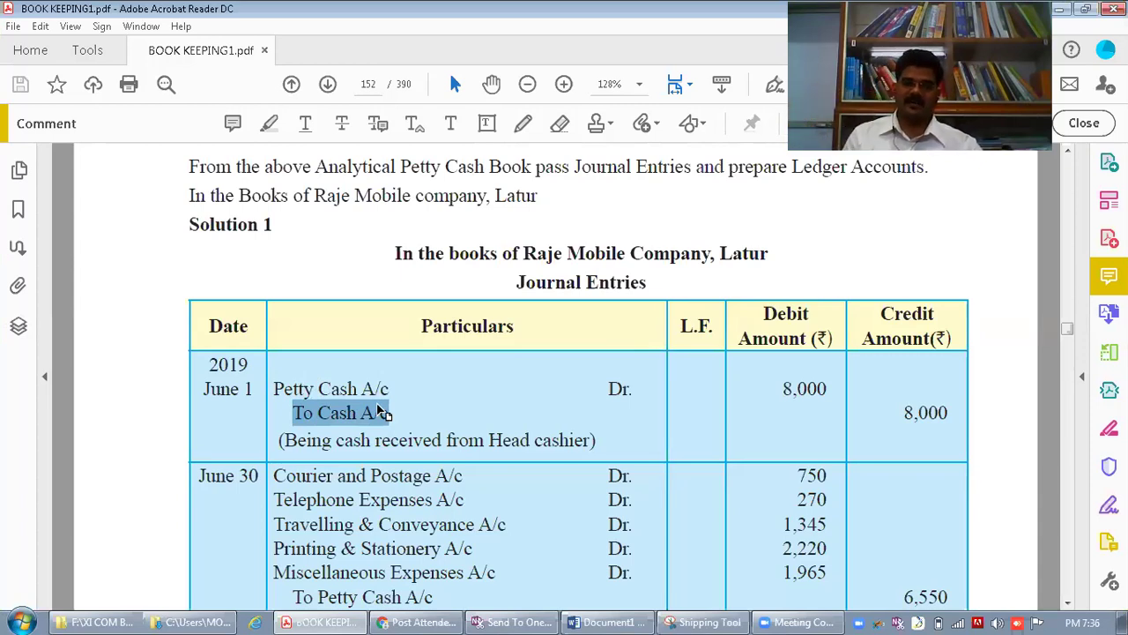
{"action": "left_click_drag", "start_coordinate": [269, 389], "coordinate": [388, 394]}
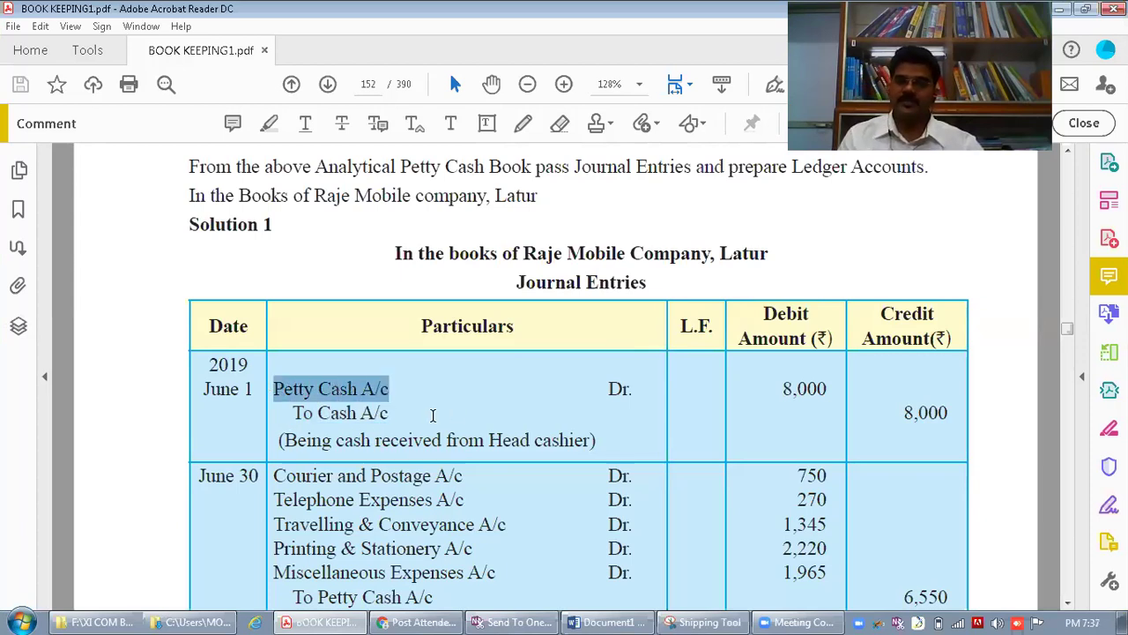
{"action": "left_click_drag", "start_coordinate": [294, 412], "coordinate": [389, 415]}
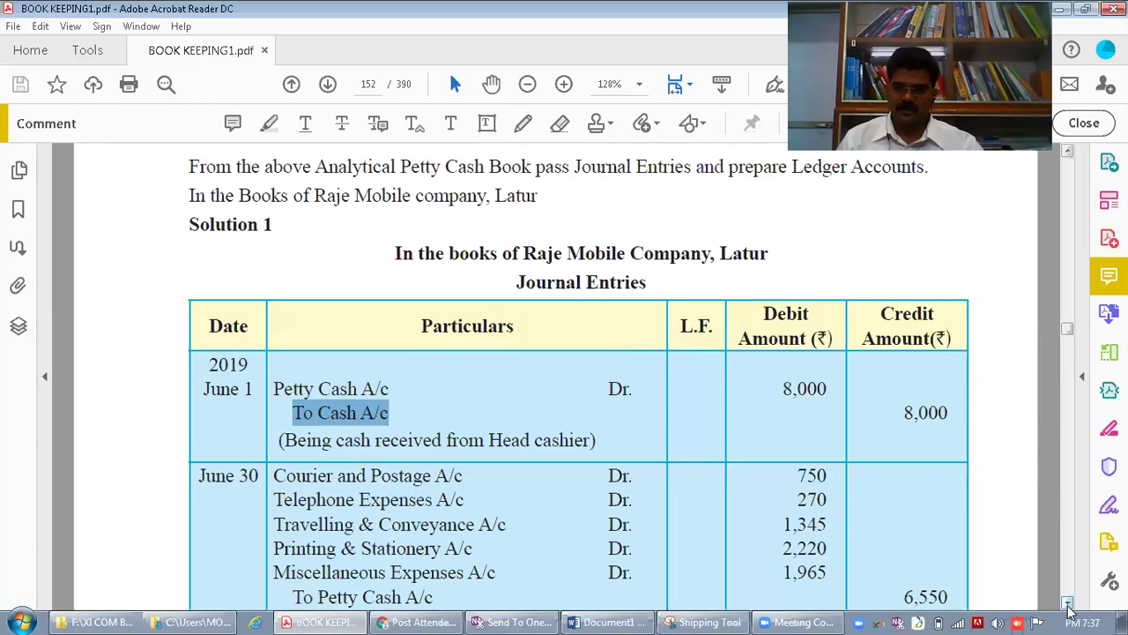
- Highlight the five expense accounts debited on June 30 and the Petty Cash A/c credited in the journal
{"action": "scroll", "coordinate": [1067, 597], "scroll_direction": "down", "scroll_amount": 2}
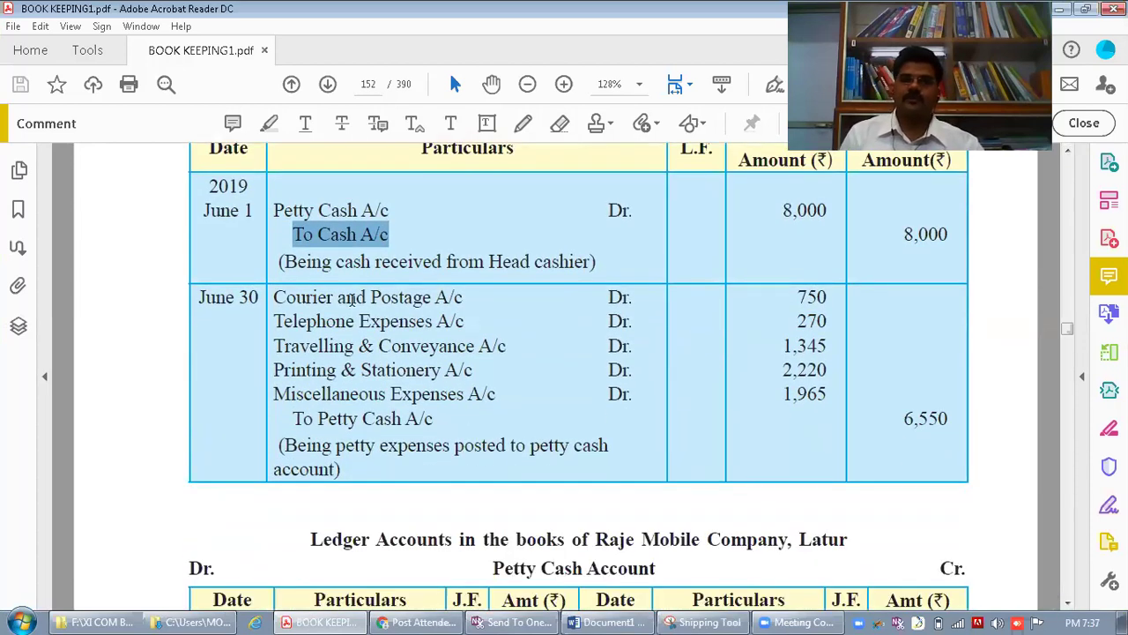
{"action": "left_click_drag", "start_coordinate": [270, 288], "coordinate": [492, 394]}
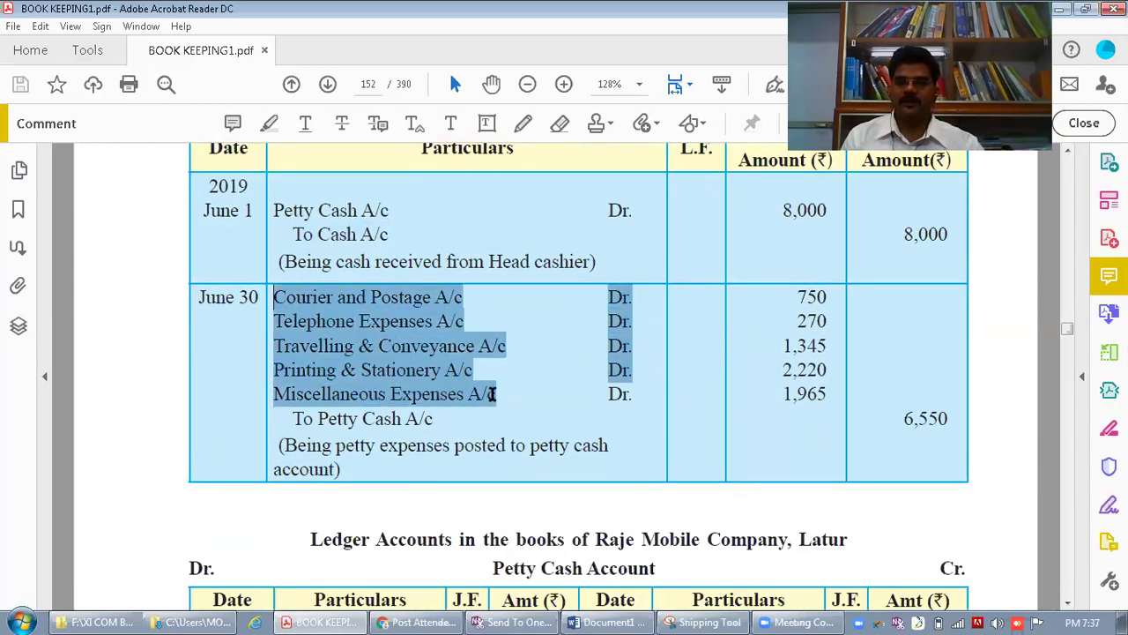
{"action": "left_click_drag", "start_coordinate": [317, 419], "coordinate": [433, 424]}
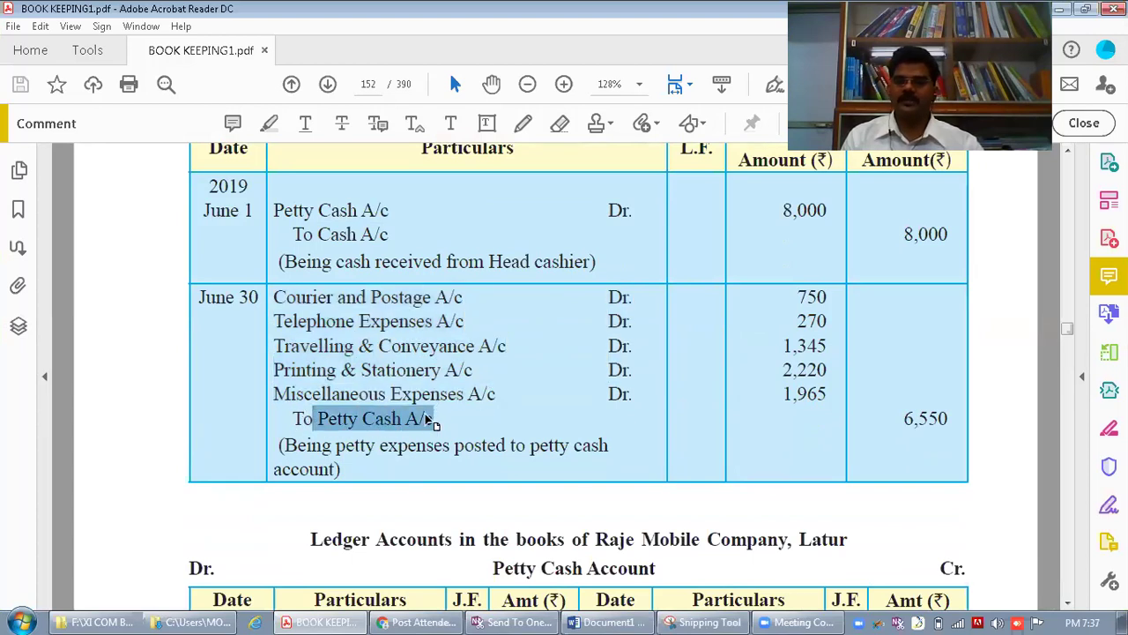
- Highlight the By Balance c/d amount in the Petty Cash Account ledger
{"action": "scroll", "coordinate": [1068, 603], "scroll_direction": "down", "scroll_amount": 2}
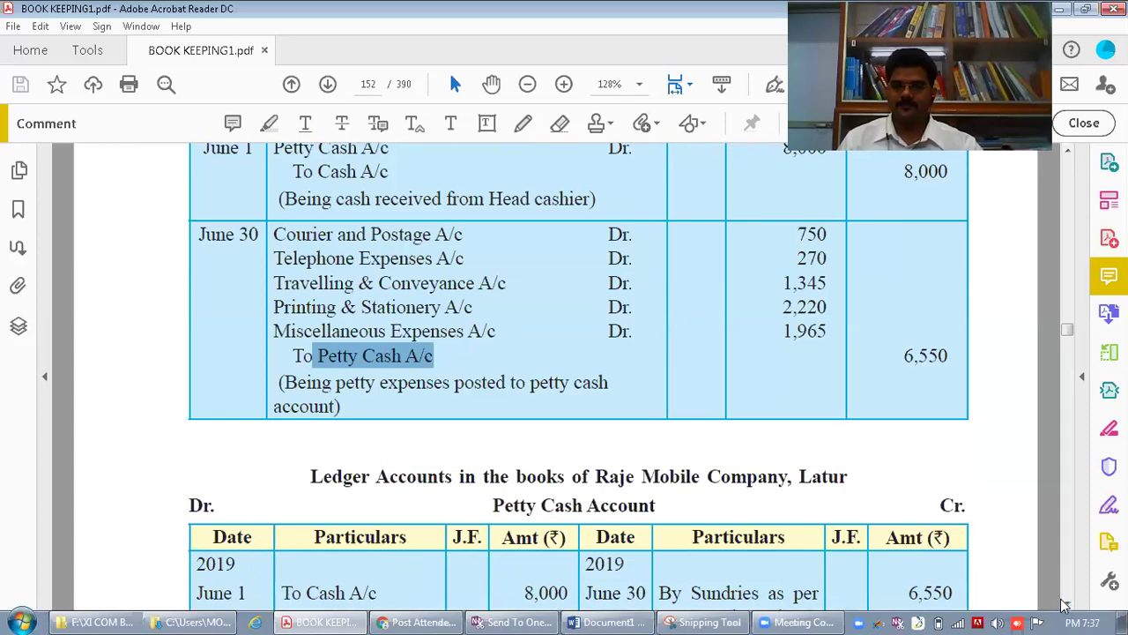
{"action": "scroll", "coordinate": [1068, 604], "scroll_direction": "down", "scroll_amount": 6}
{"action": "scroll", "coordinate": [1068, 604], "scroll_direction": "down", "scroll_amount": 3}
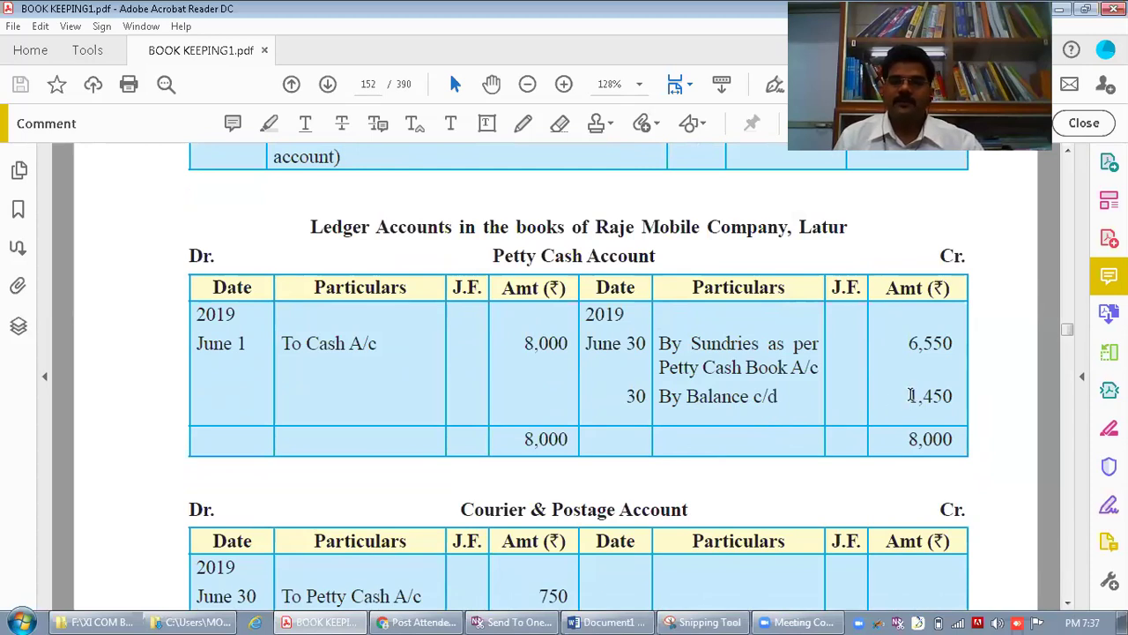
{"action": "left_click_drag", "start_coordinate": [912, 395], "coordinate": [949, 396]}
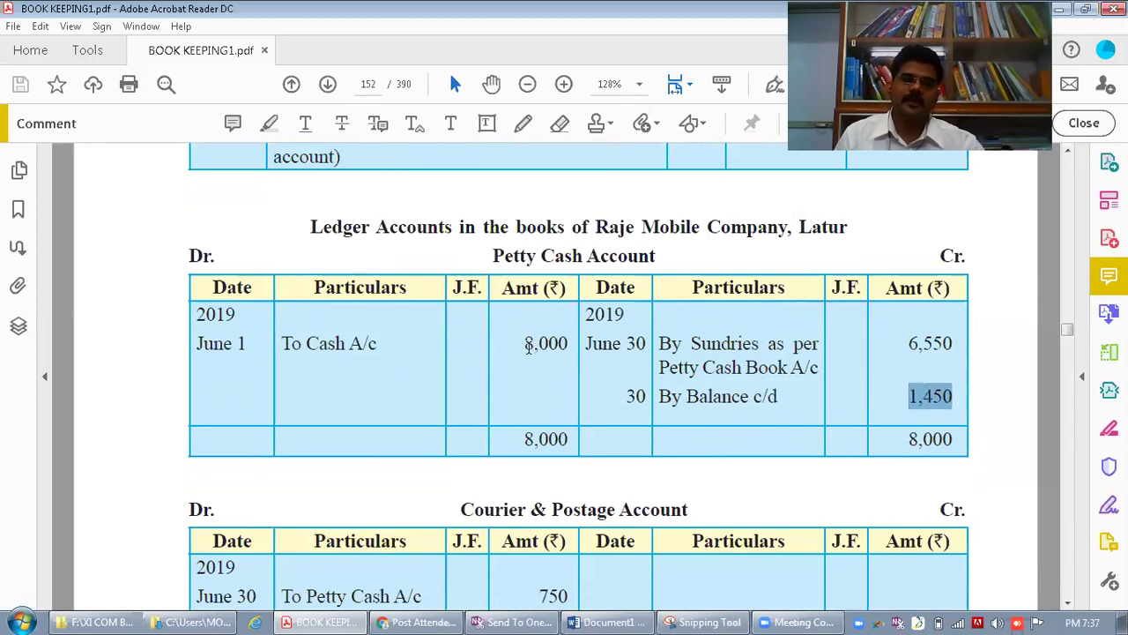
- Highlight the Petty Cash Account heading, the To Cash A/c entry with its amount, and the sundries and balance c/d credit amounts
{"action": "left_click_drag", "start_coordinate": [490, 256], "coordinate": [644, 253]}
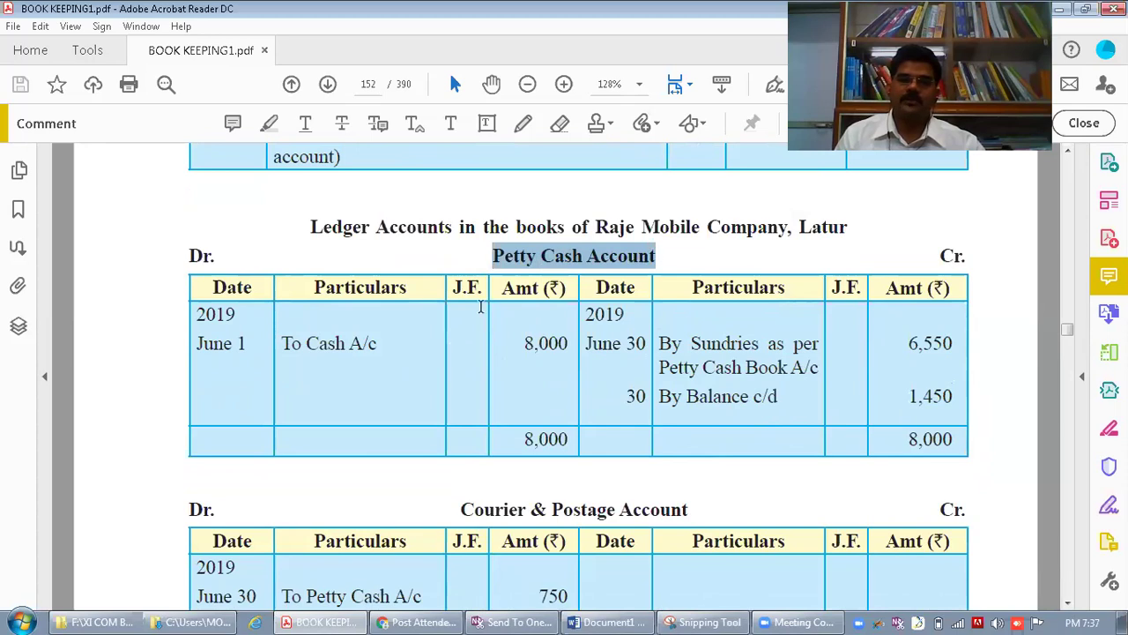
{"action": "left_click_drag", "start_coordinate": [278, 344], "coordinate": [379, 339]}
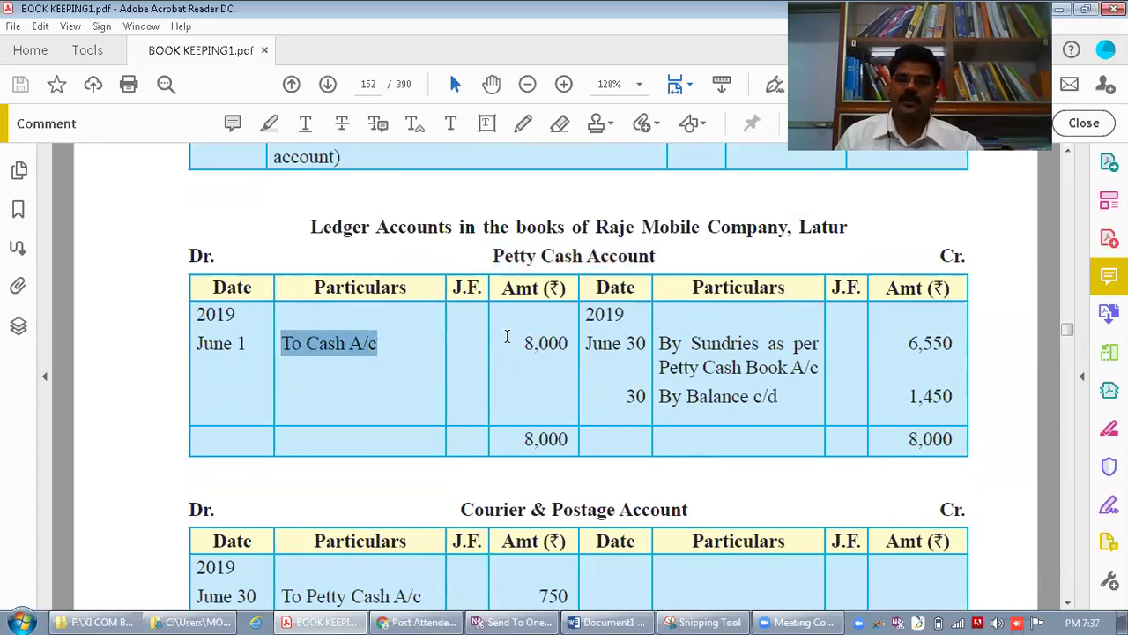
{"action": "left_click", "coordinate": [566, 335]}
{"action": "left_click_drag", "start_coordinate": [528, 344], "coordinate": [574, 346]}
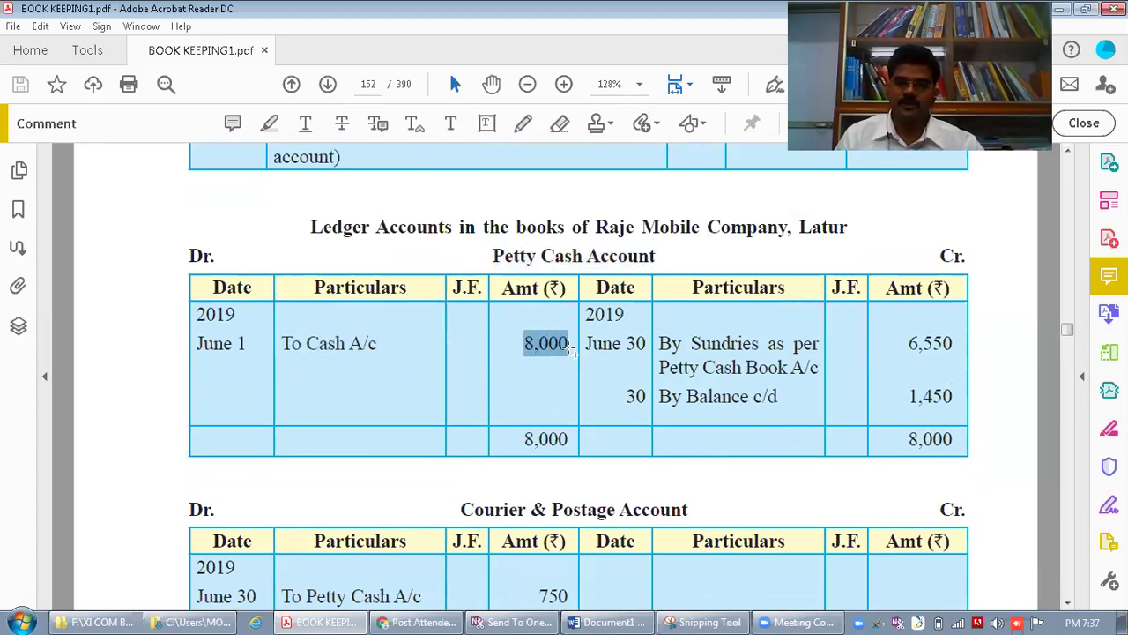
{"action": "left_click_drag", "start_coordinate": [901, 344], "coordinate": [962, 341]}
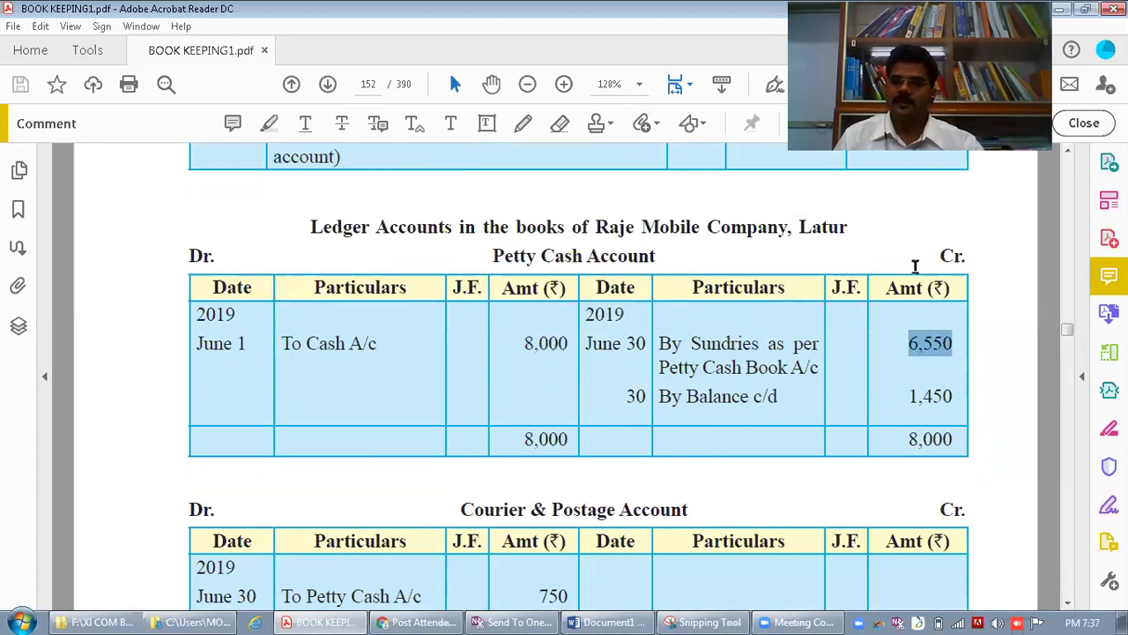
{"action": "left_click_drag", "start_coordinate": [908, 396], "coordinate": [954, 397]}
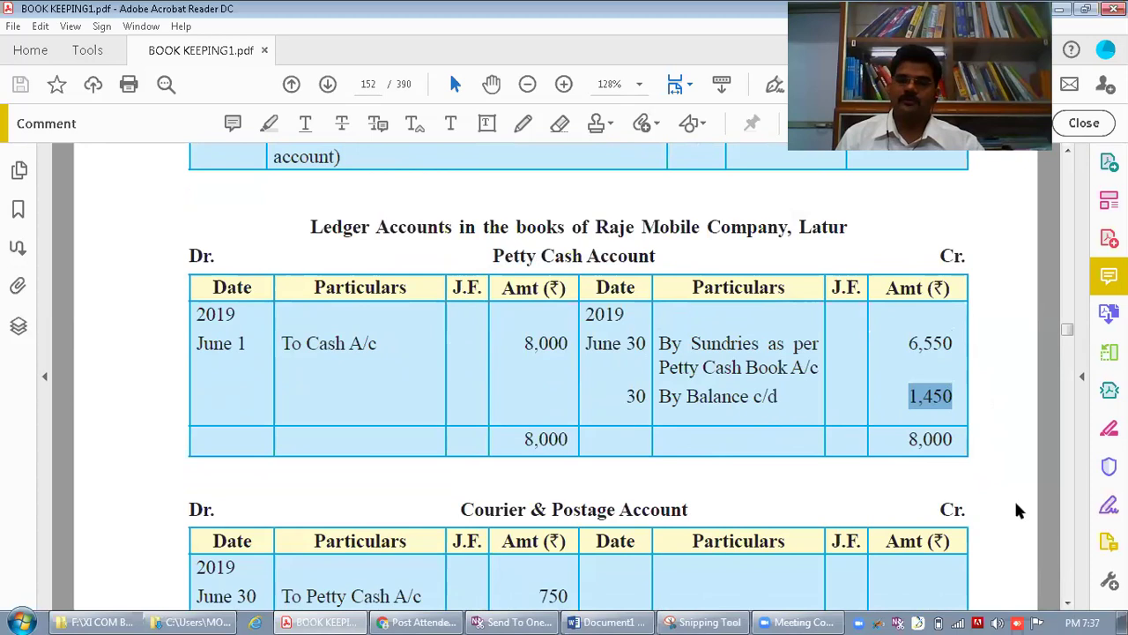
- Look through the expense ledger accounts from Courier & Postage to Miscellaneous Expenses, down to Illustration 2
{"action": "scroll", "coordinate": [1067, 602], "scroll_direction": "down", "scroll_amount": 5}
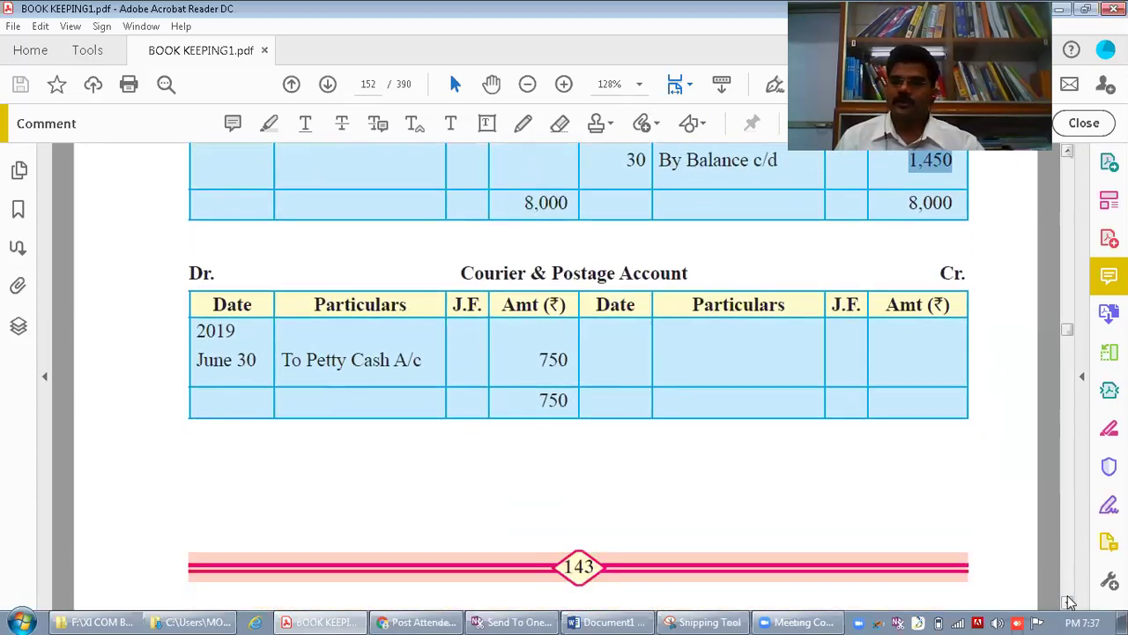
{"action": "scroll", "coordinate": [1069, 602], "scroll_direction": "down", "scroll_amount": 8}
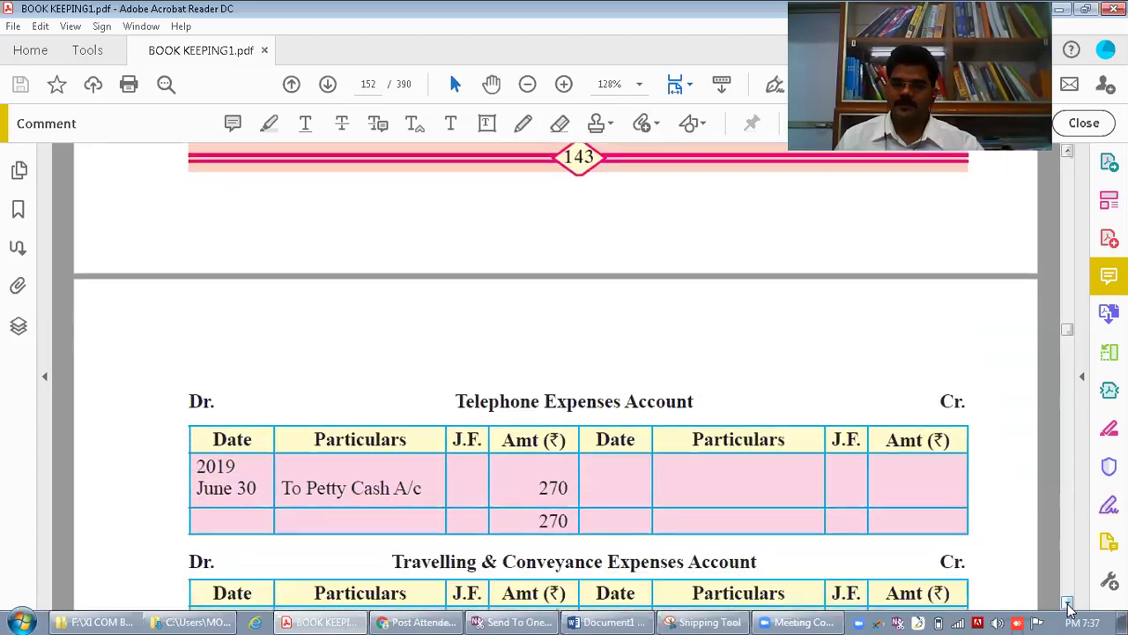
{"action": "scroll", "coordinate": [1068, 607], "scroll_direction": "down", "scroll_amount": 6}
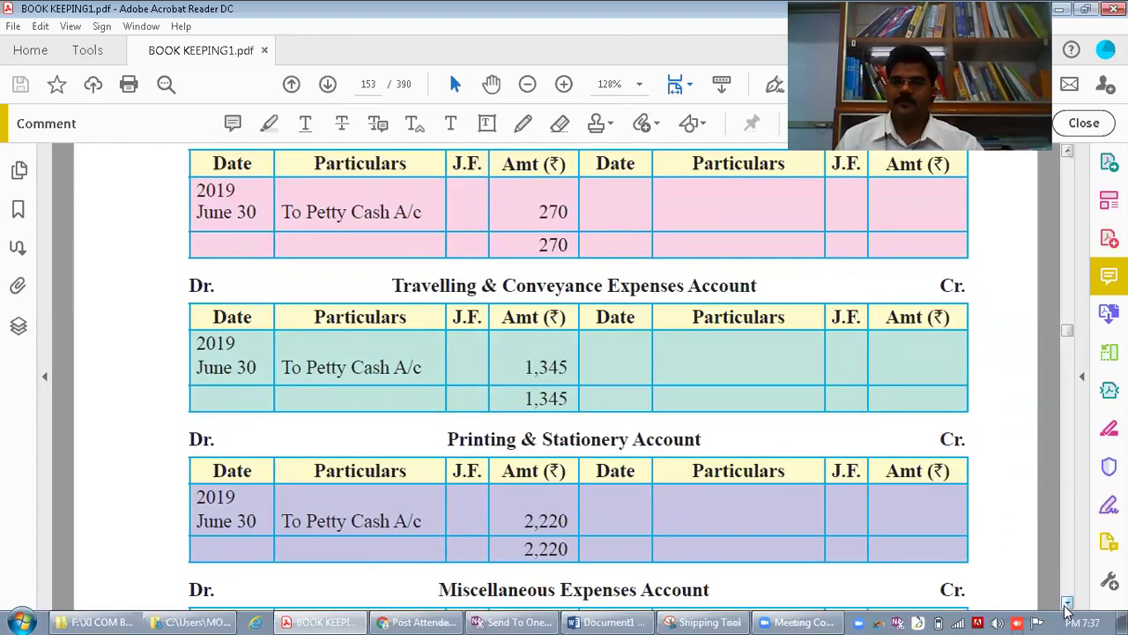
{"action": "scroll", "coordinate": [1067, 607], "scroll_direction": "down", "scroll_amount": 2}
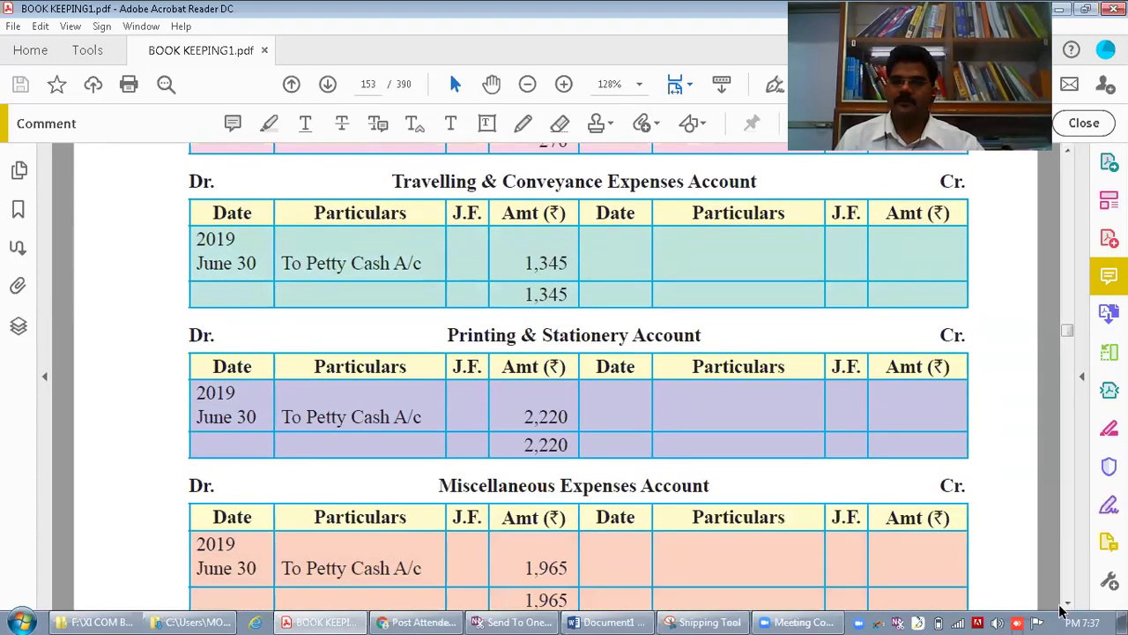
{"action": "right_click", "coordinate": [1061, 606]}
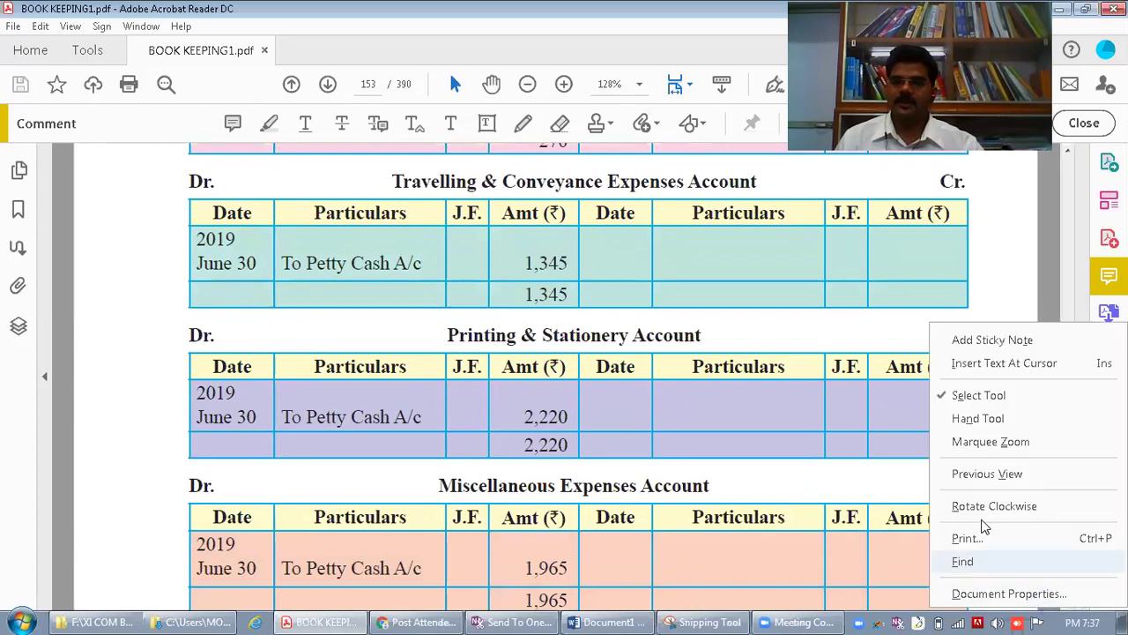
{"action": "left_click", "coordinate": [873, 408]}
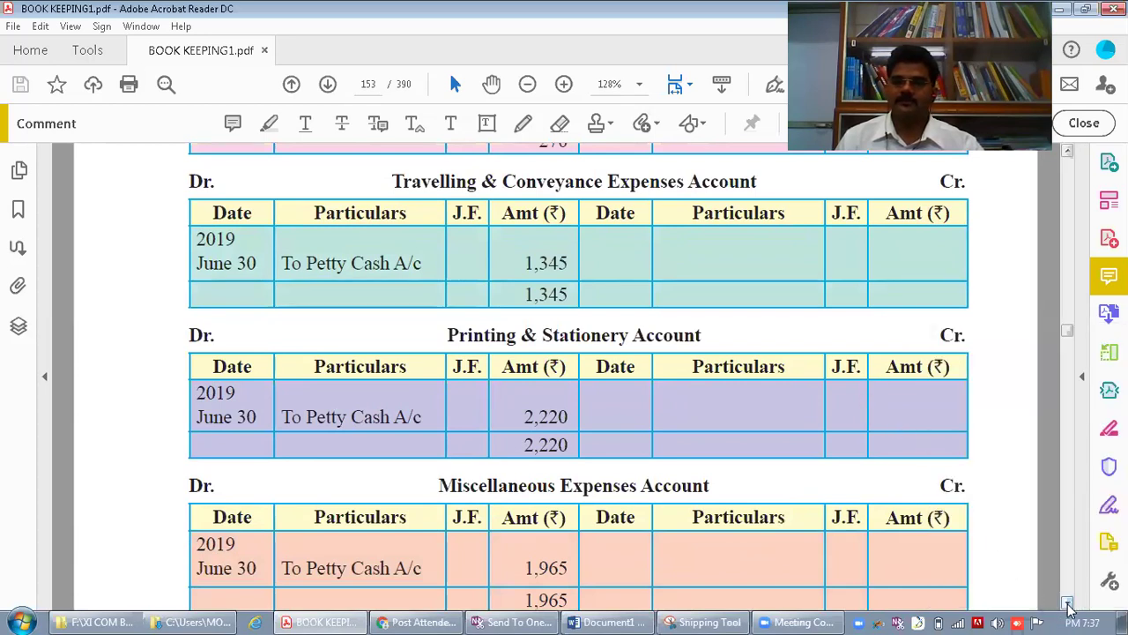
{"action": "scroll", "coordinate": [1068, 605], "scroll_direction": "down", "scroll_amount": 6}
{"action": "scroll", "coordinate": [1068, 607], "scroll_direction": "down", "scroll_amount": 2}
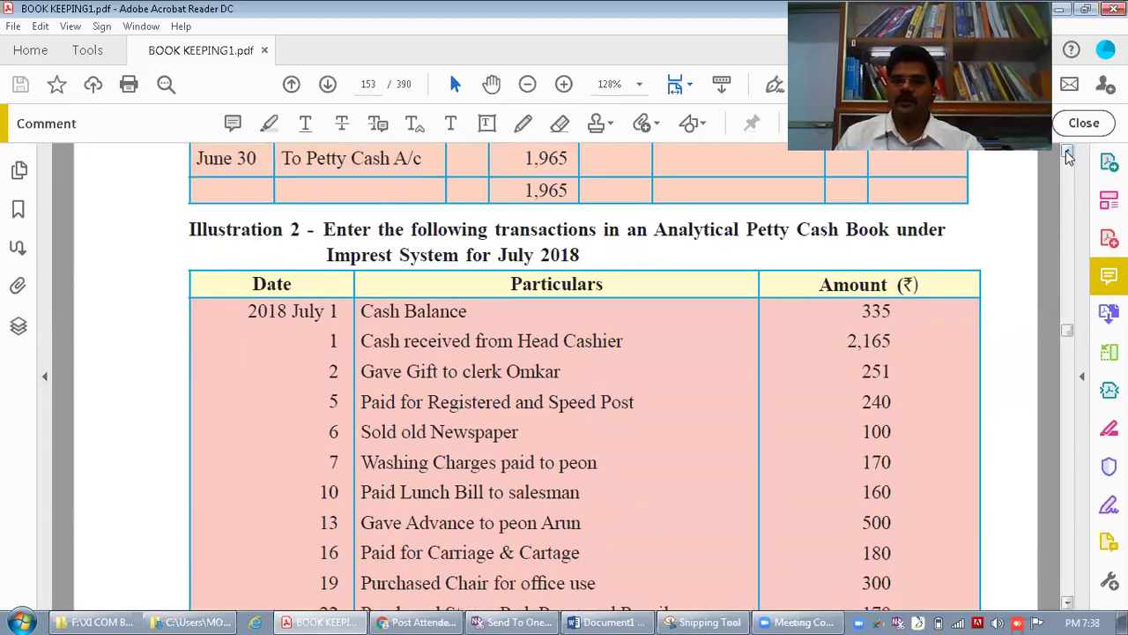
{"action": "scroll", "coordinate": [1068, 155], "scroll_direction": "up", "scroll_amount": 8}
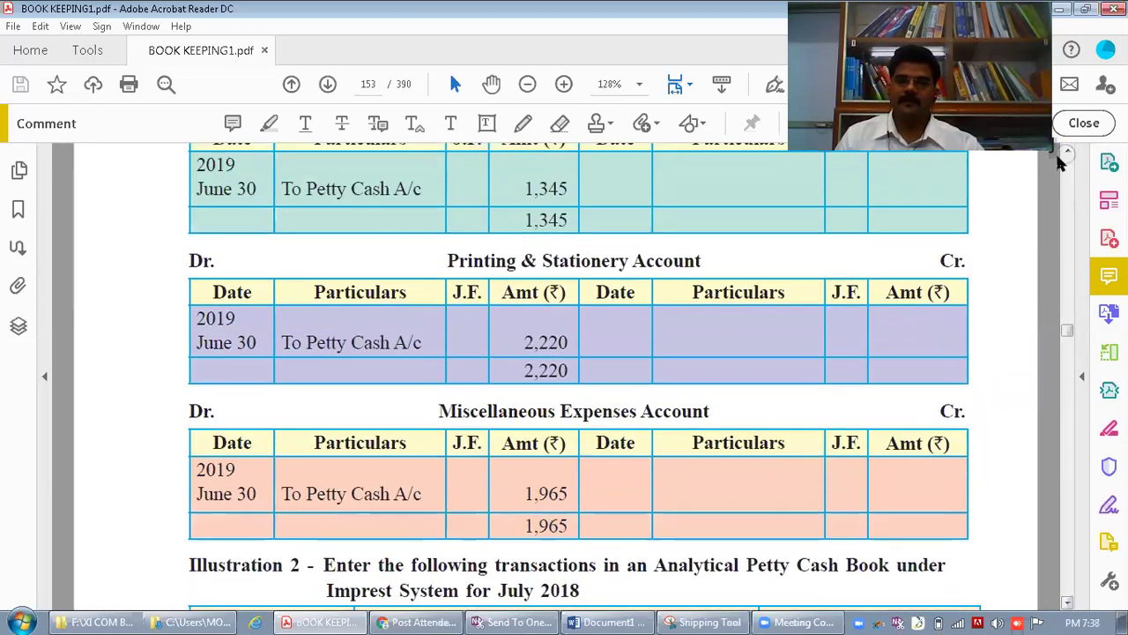
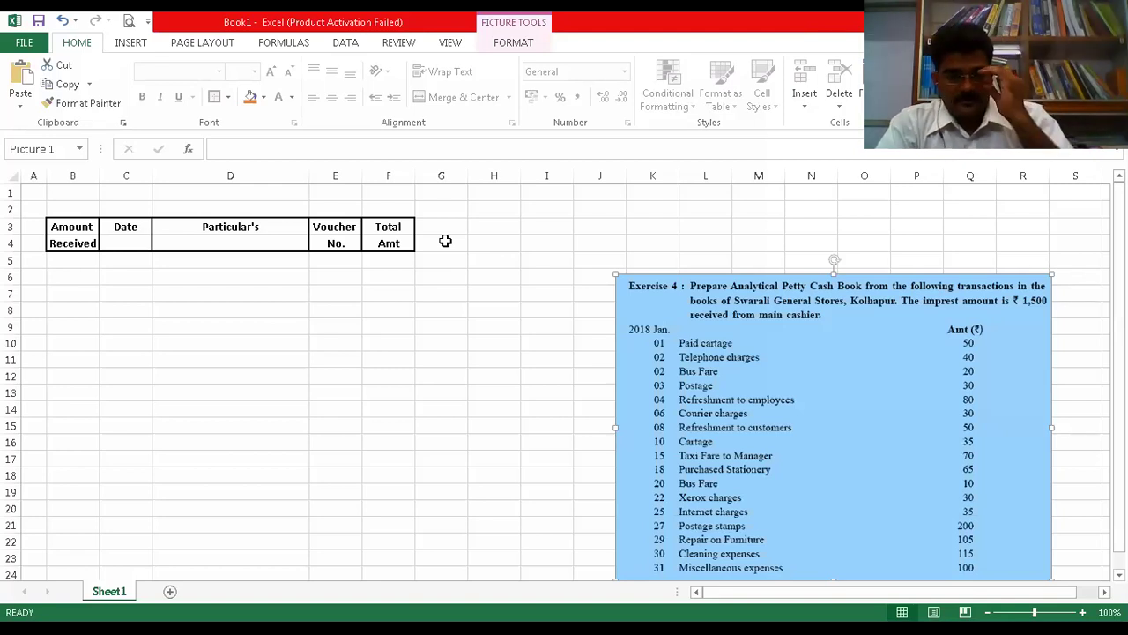
{"action": "left_click_drag", "start_coordinate": [444, 228], "coordinate": [697, 228]}
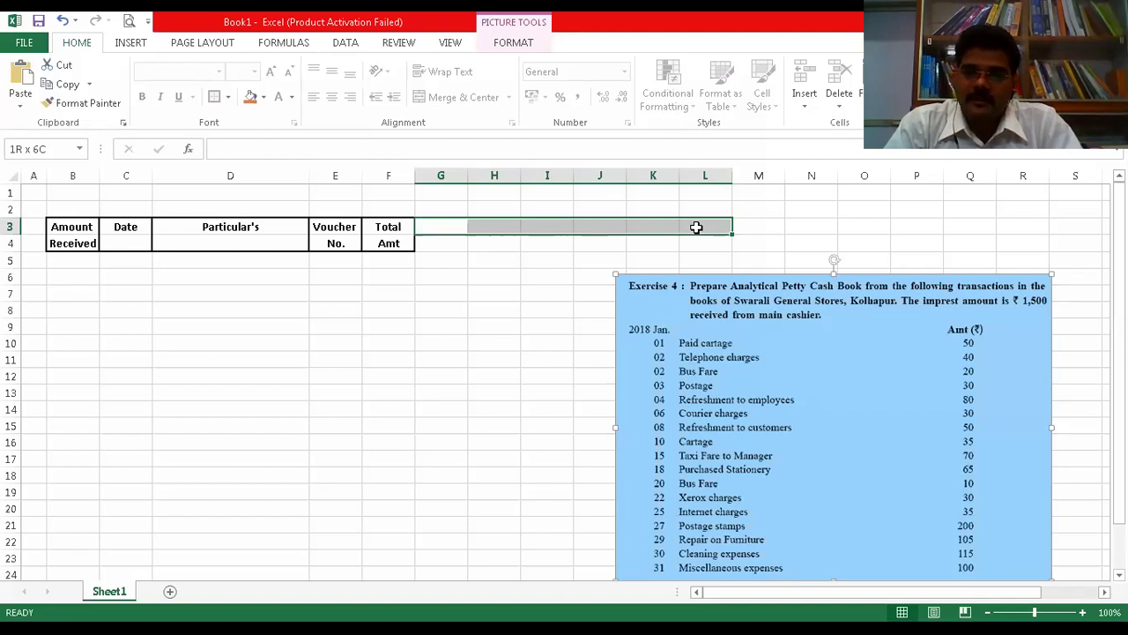
{"action": "left_click_drag", "start_coordinate": [696, 227], "coordinate": [718, 227]}
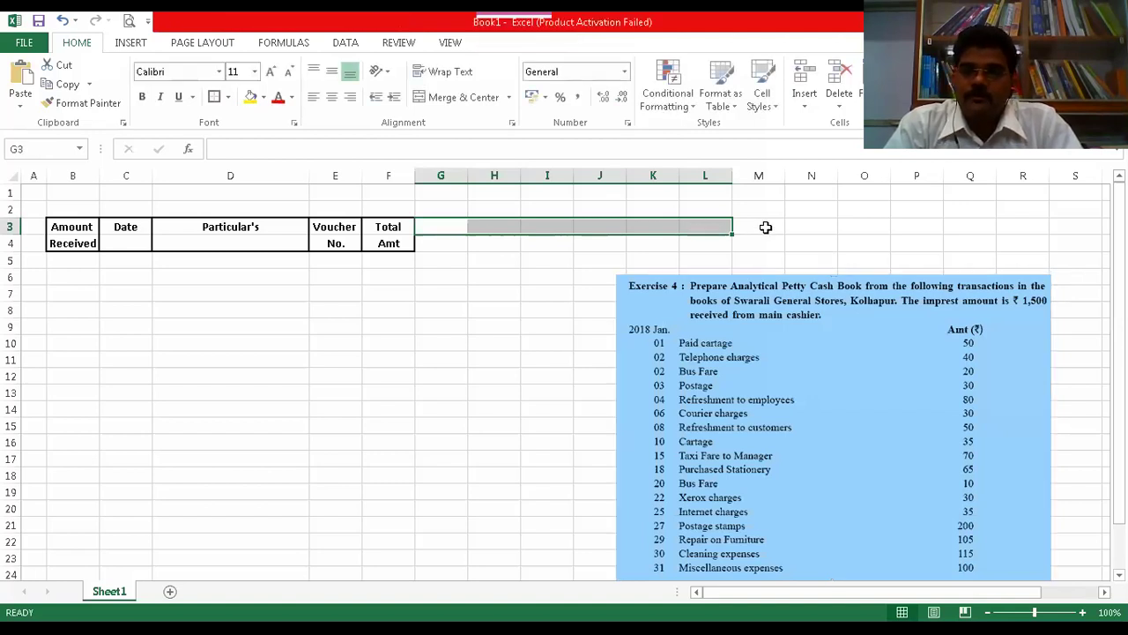
{"action": "left_click", "coordinate": [765, 227]}
{"action": "type", "text": "L.F."}
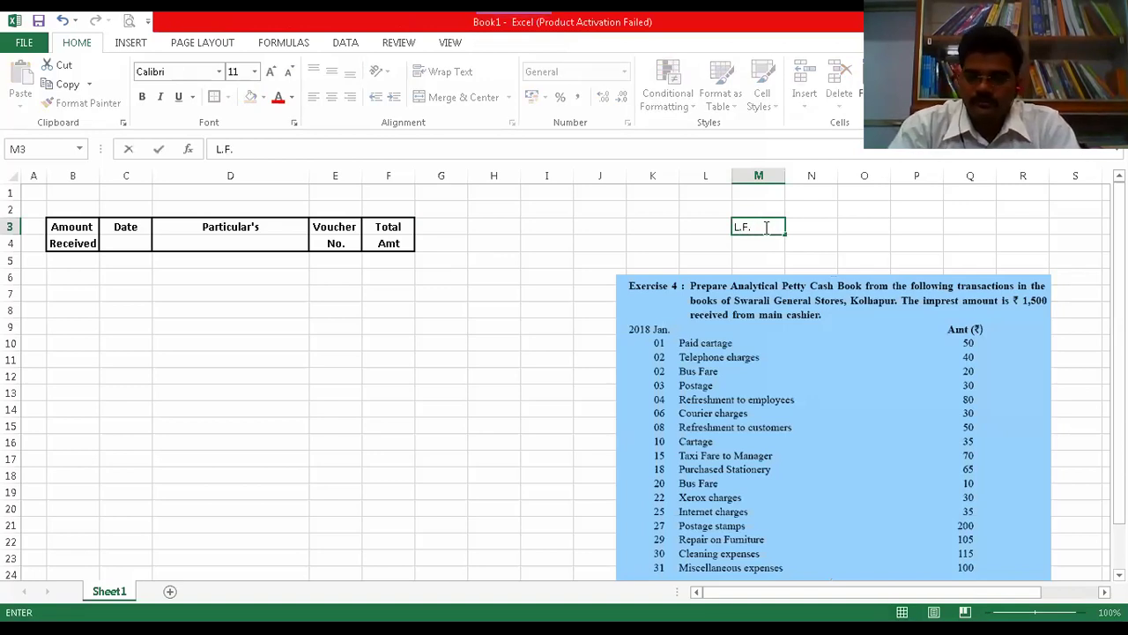
{"action": "key", "text": "Tab"}
{"action": "left_click", "coordinate": [766, 228]}
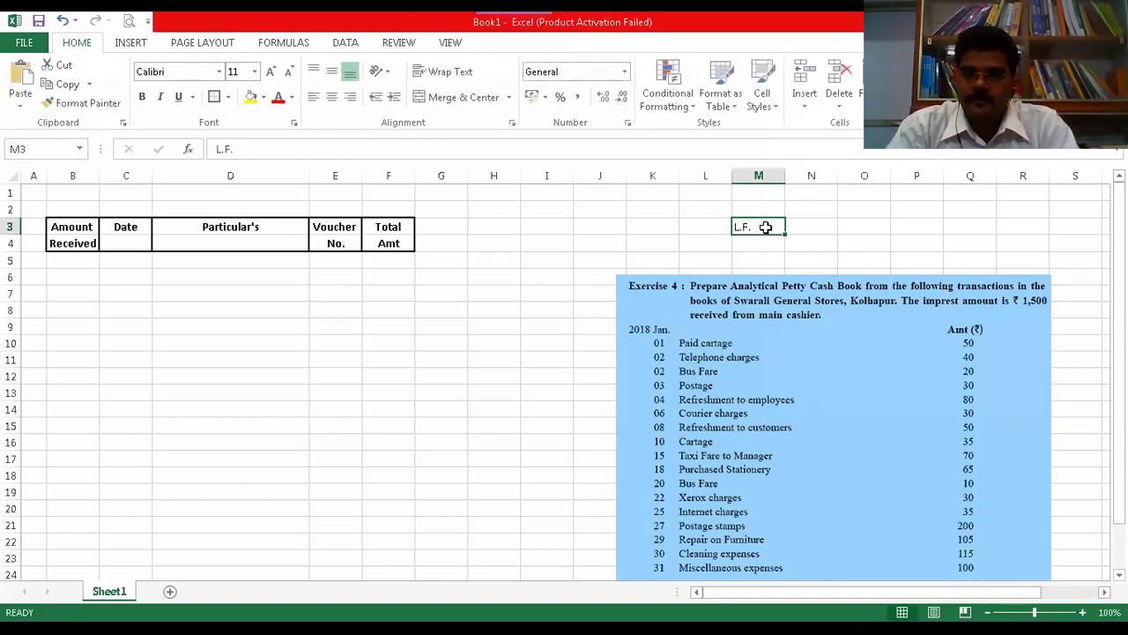
{"action": "key", "text": "Delete"}
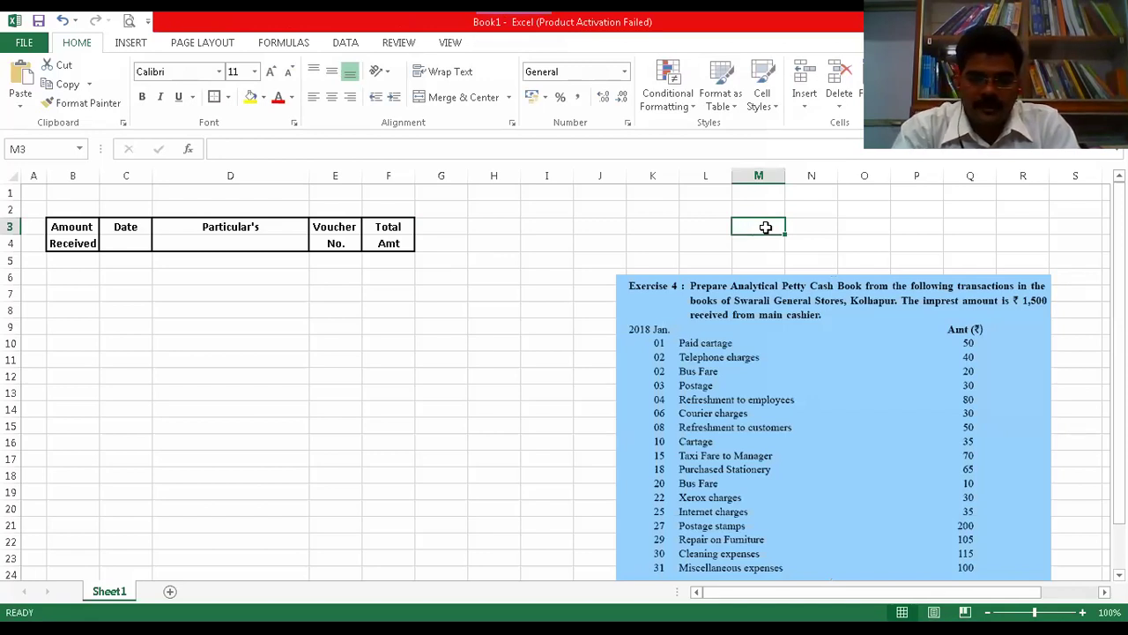
- In the Excel petty cash book, enter the column heading Misc. Expenses split over cells M3 and M4
{"action": "type", "text": "Su"}
{"action": "key", "text": "BackSpace"}
{"action": "key", "text": "BackSpace"}
{"action": "type", "text": "Misc."}
{"action": "key", "text": "Return"}
{"action": "type", "text": "Expenses"}
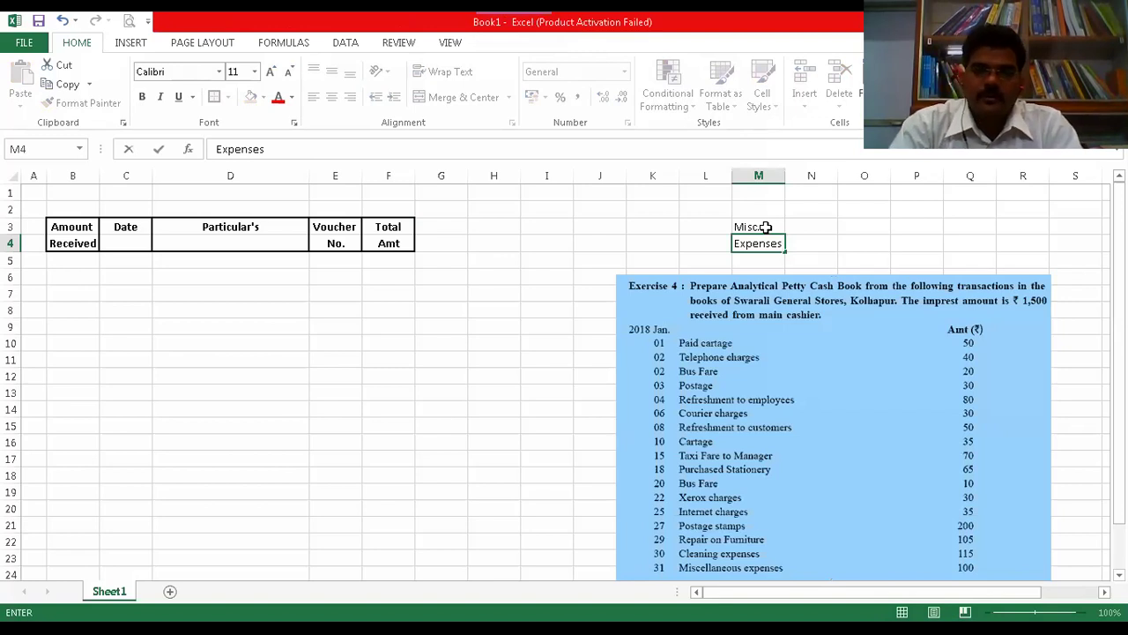
- Enter the column headings L.F. in cell N3 and Ledger in cell O3
{"action": "key", "text": "Tab"}
{"action": "key", "text": "Up"}
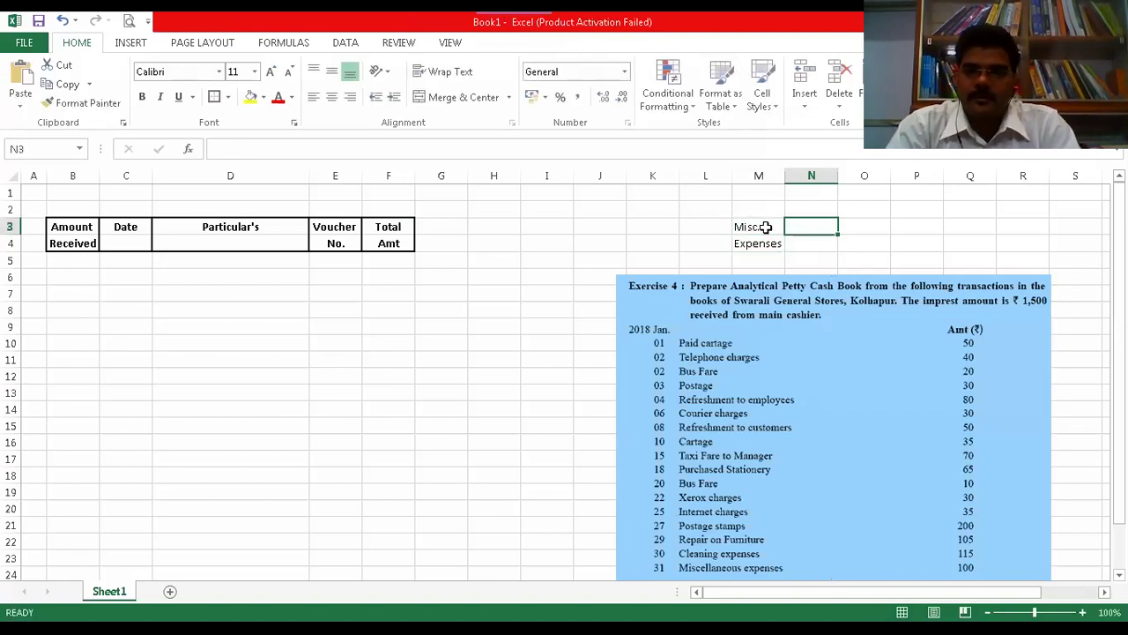
{"action": "type", "text": "L.F."}
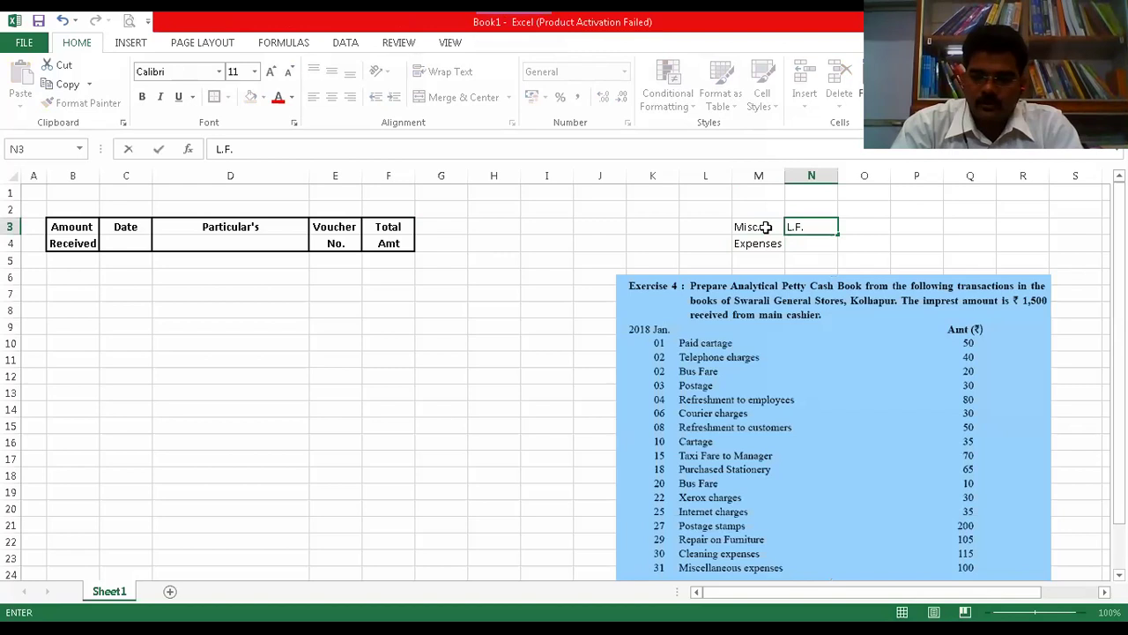
{"action": "key", "text": "Tab"}
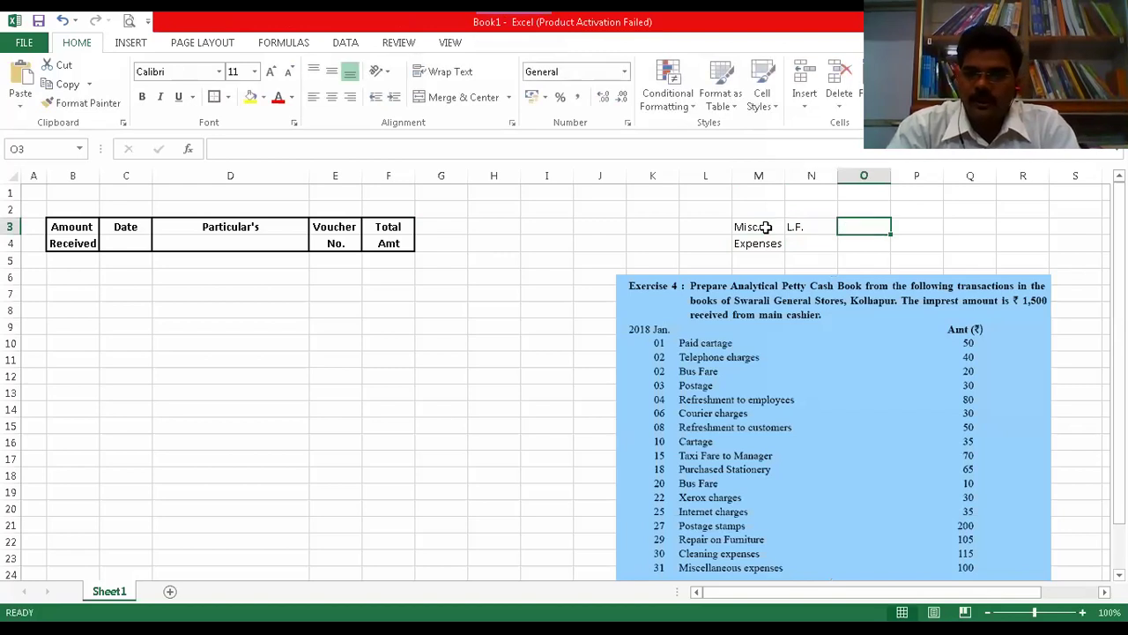
{"action": "type", "text": "L"}
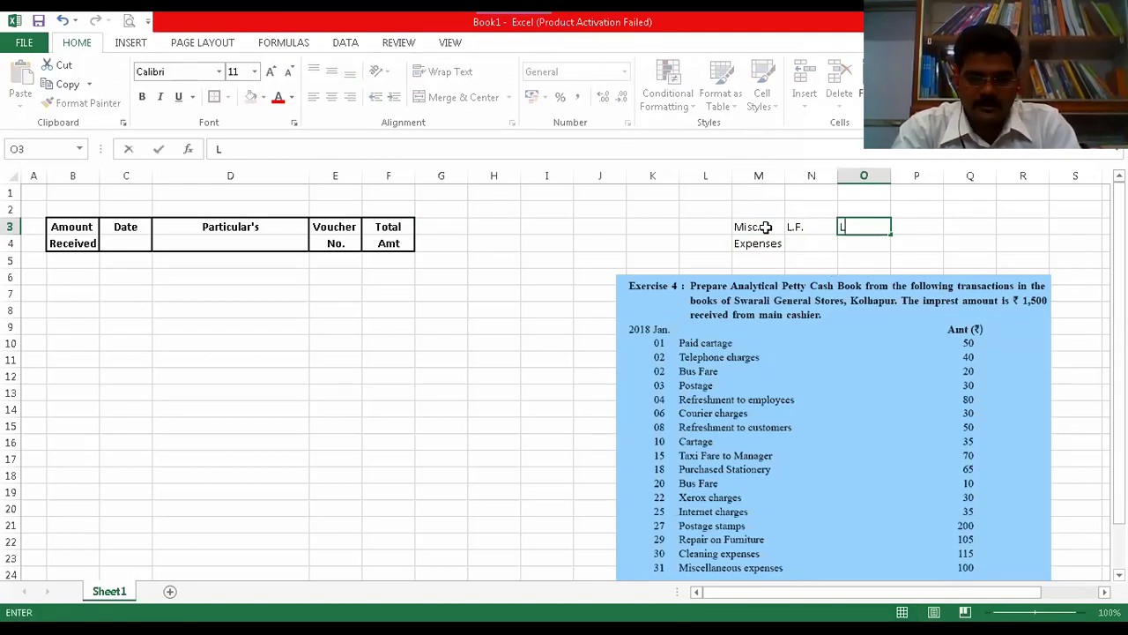
{"action": "type", "text": "edger"}
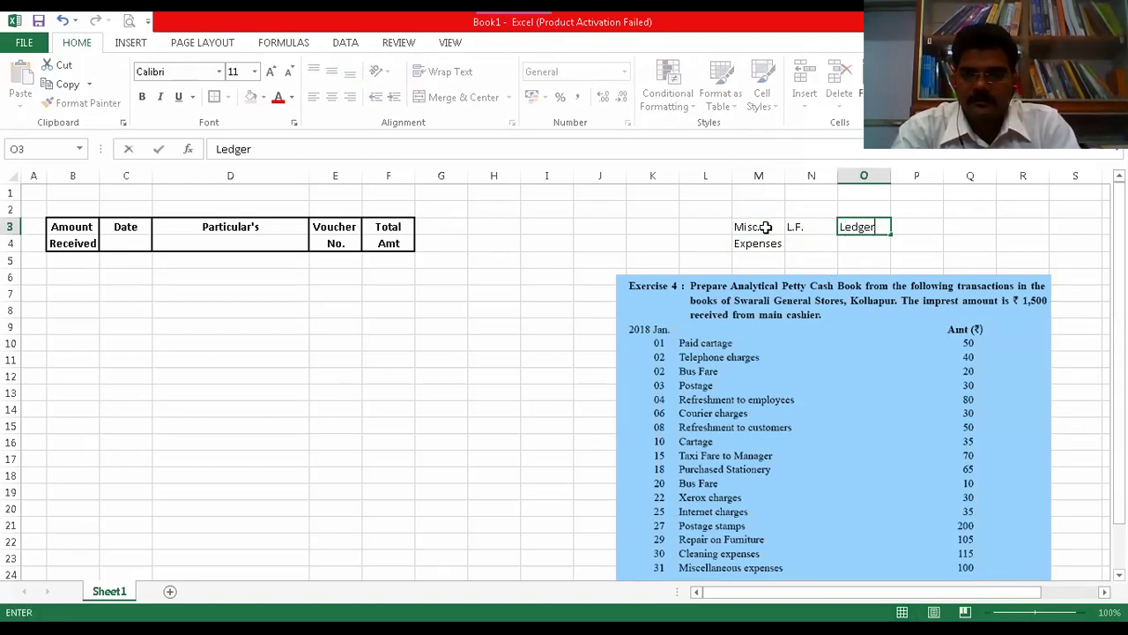
{"action": "key", "text": "Tab"}
- Make the Misc. Expenses, L.F. and Ledger headings in M3:O4 bold and centred
{"action": "left_click_drag", "start_coordinate": [766, 228], "coordinate": [851, 246]}
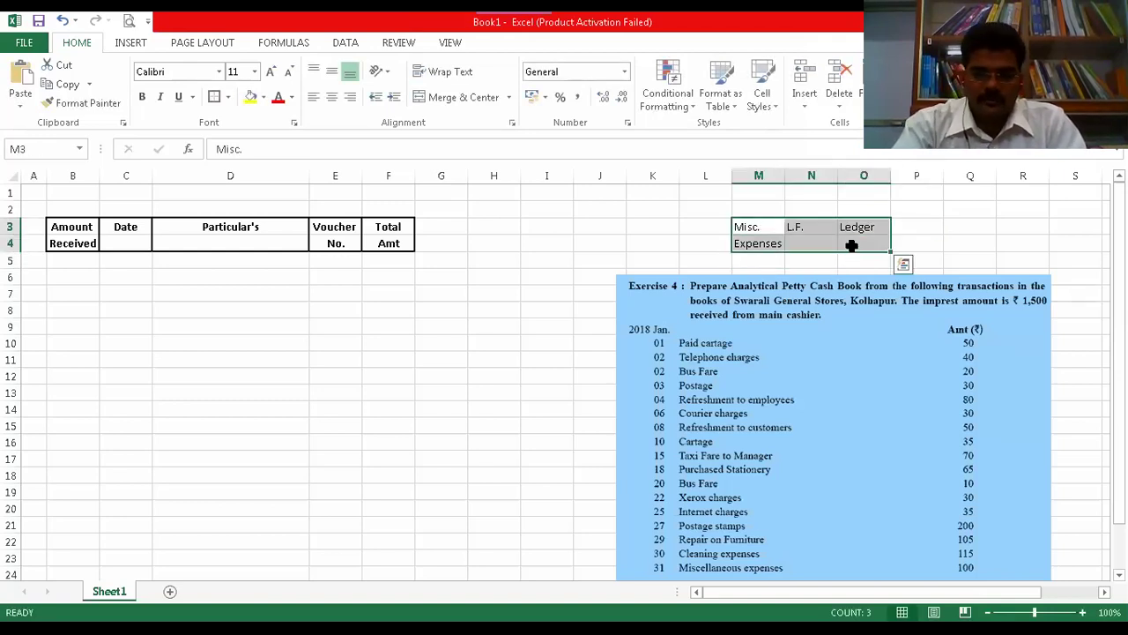
{"action": "key", "text": "ctrl+b"}
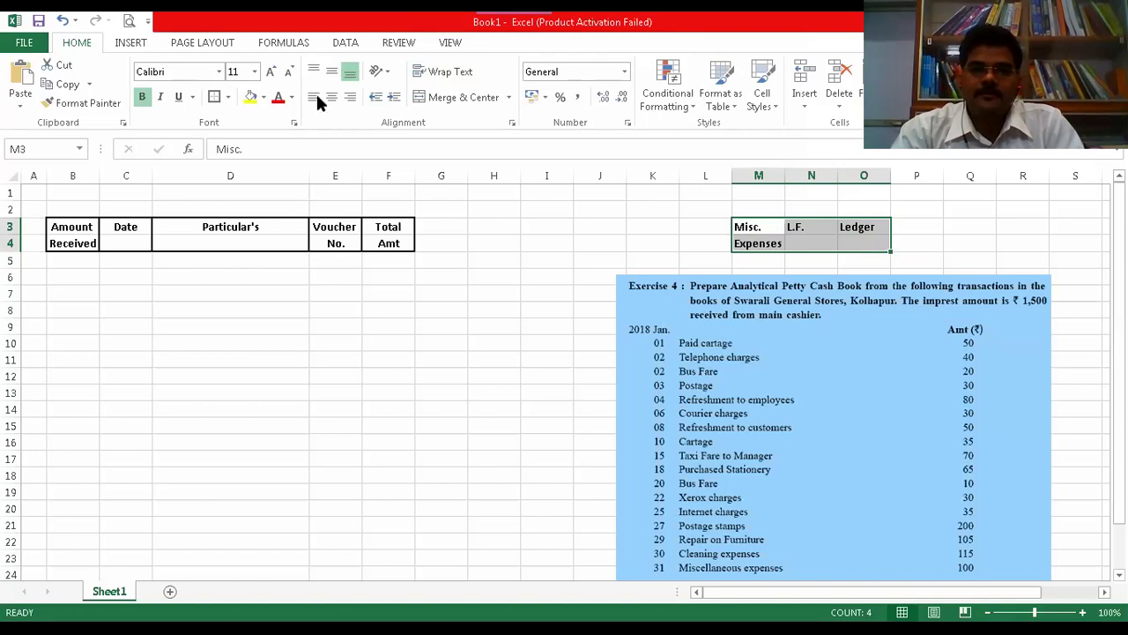
{"action": "left_click", "coordinate": [332, 98]}
{"action": "left_click", "coordinate": [584, 248]}
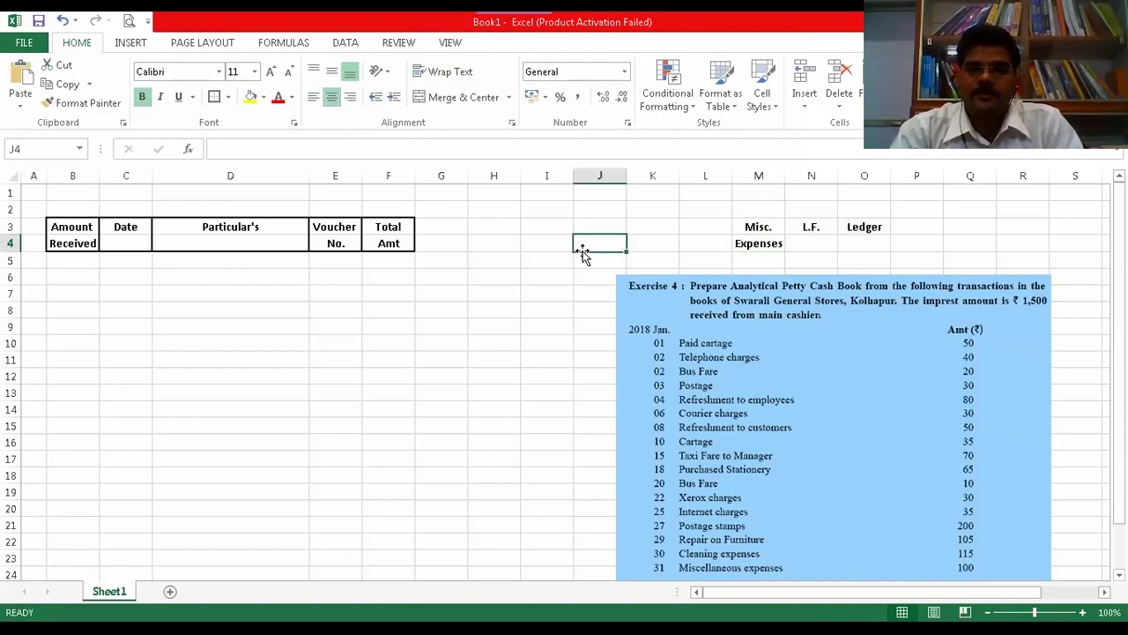
- Examine the Exercise 4 transactions for expense categories that need their own columns in the empty heading range G3:L4
{"action": "left_click_drag", "start_coordinate": [440, 233], "coordinate": [696, 239]}
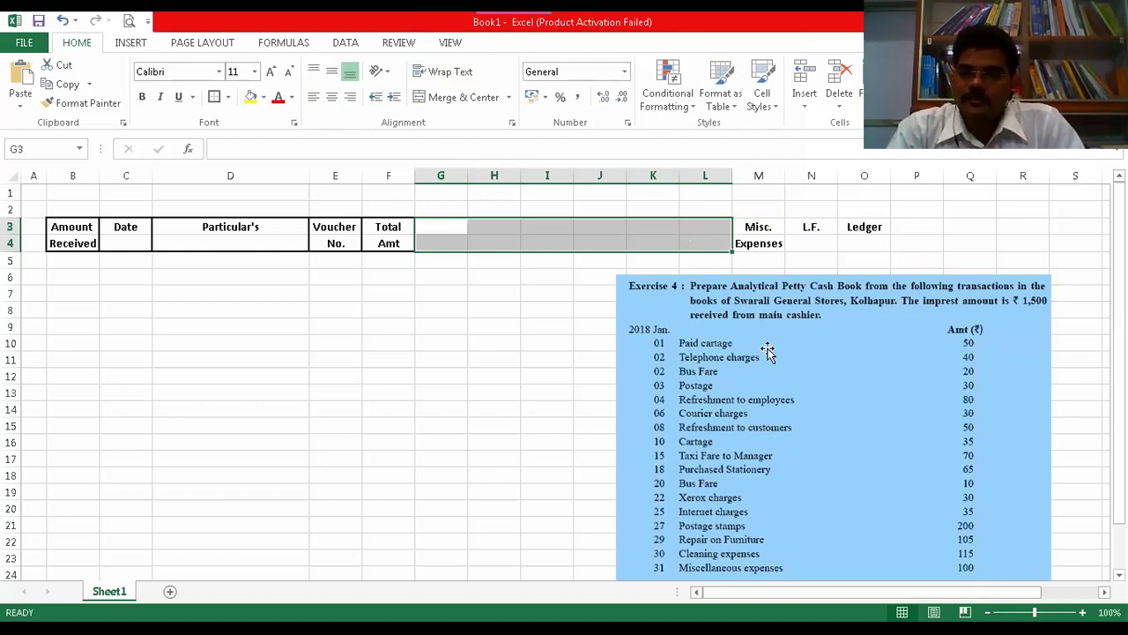
{"action": "key", "text": "ctrl"}
{"action": "key", "text": "ctrl"}
{"action": "key", "text": "ctrl"}
{"action": "key", "text": "ctrl"}
{"action": "key", "text": "ctrl"}
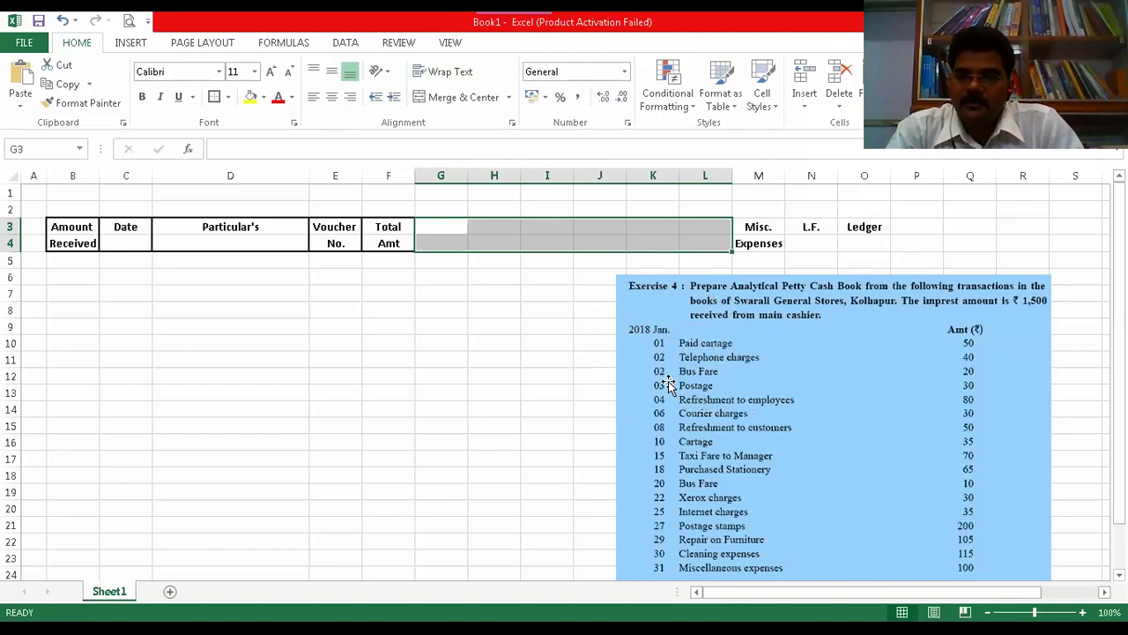
{"action": "key", "text": "ctrl"}
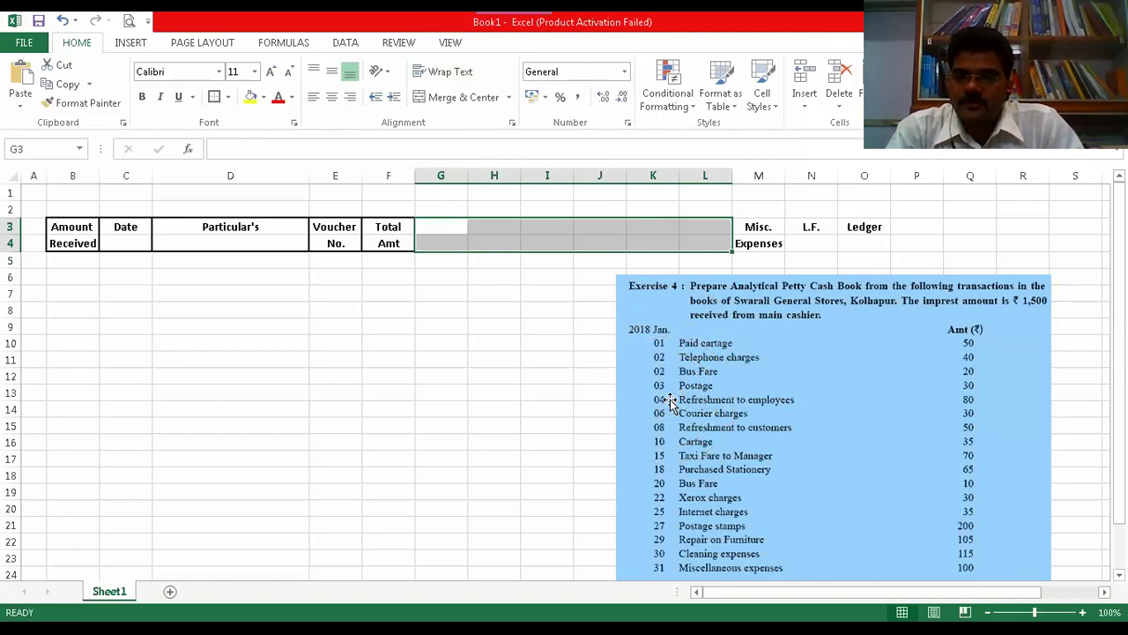
{"action": "key", "text": "ctrl"}
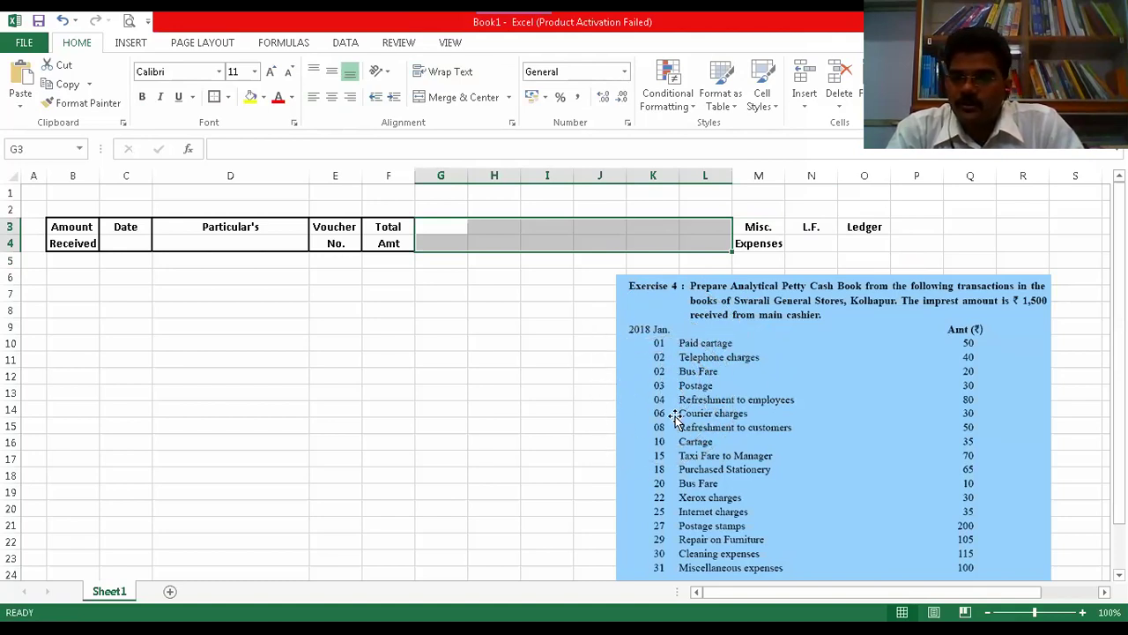
{"action": "key", "text": "ctrl"}
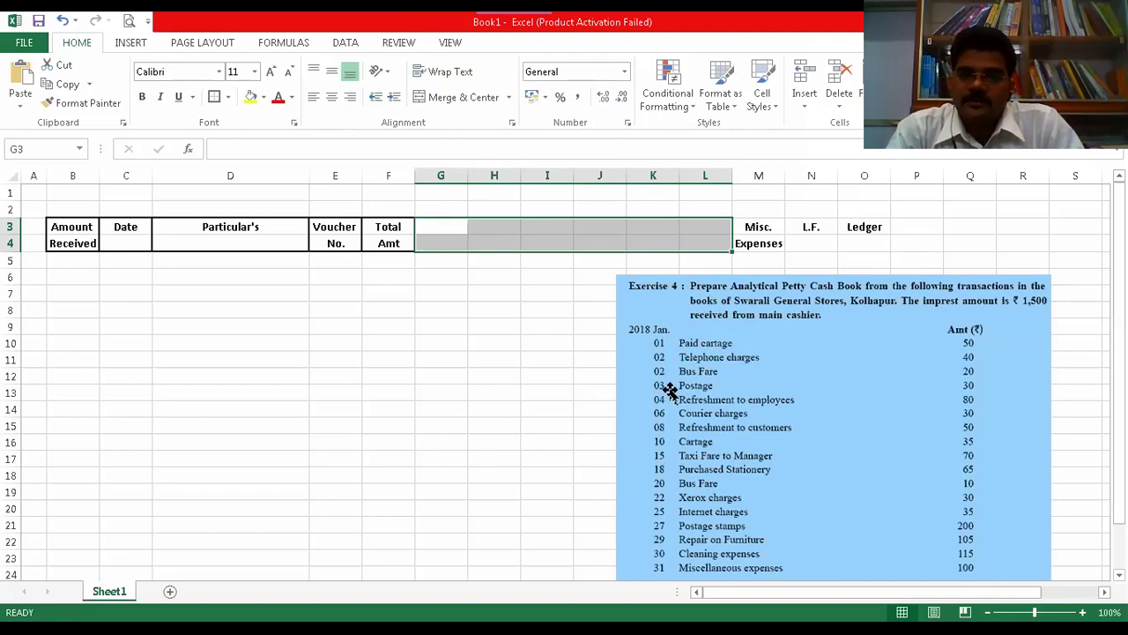
{"action": "key", "text": "ctrl"}
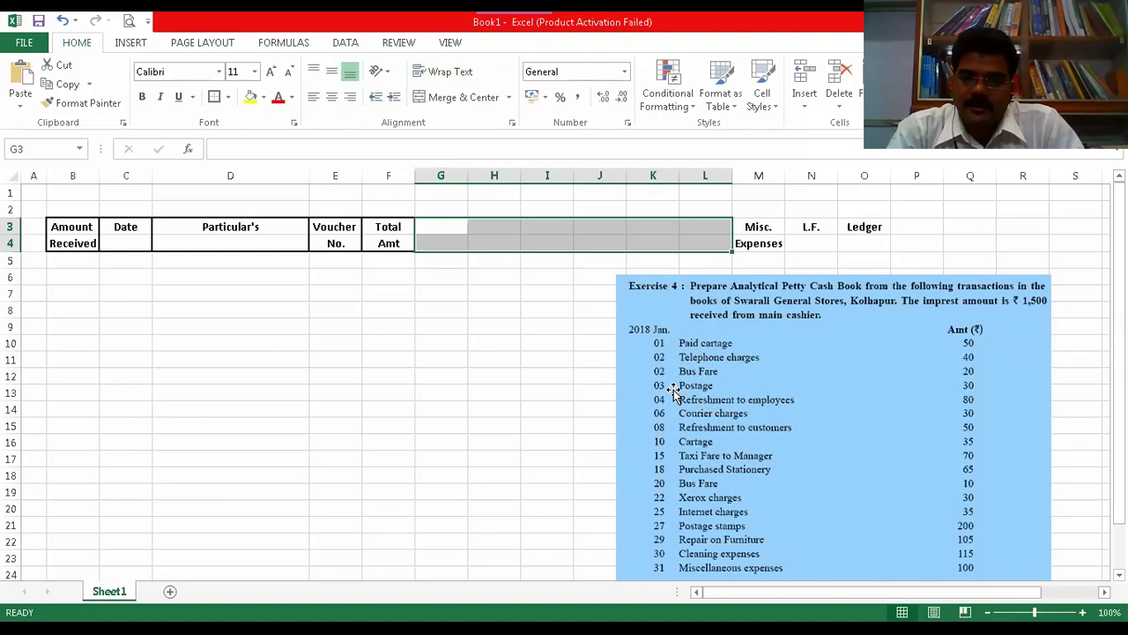
{"action": "key", "text": "ctrl"}
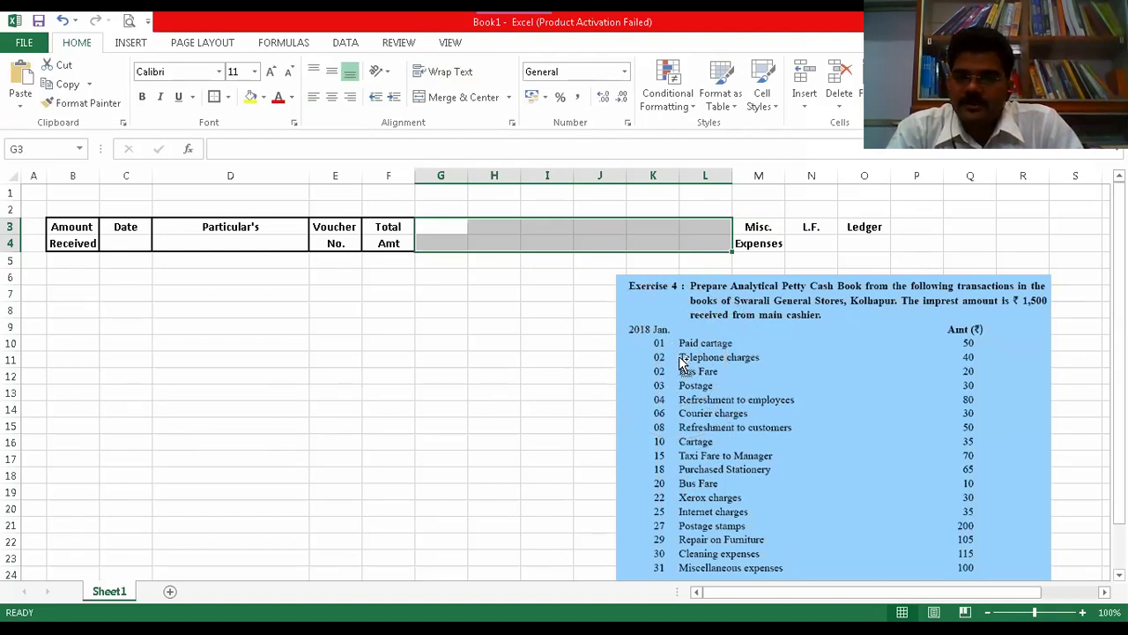
{"action": "key", "text": "ctrl"}
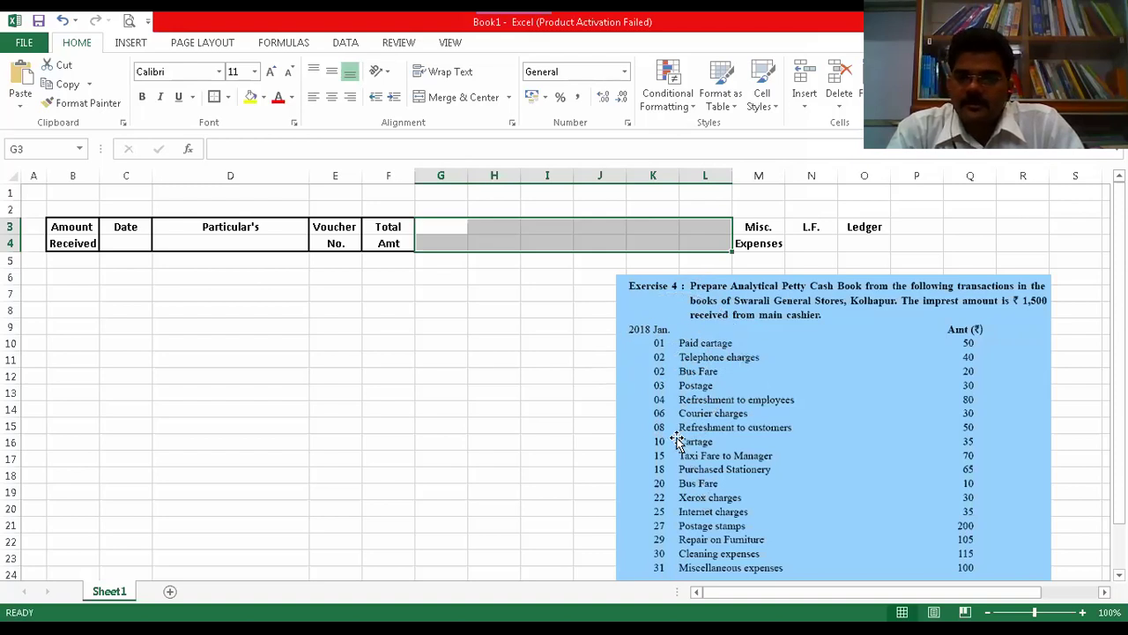
{"action": "key", "text": "ctrl"}
{"action": "key", "text": "ctrl"}
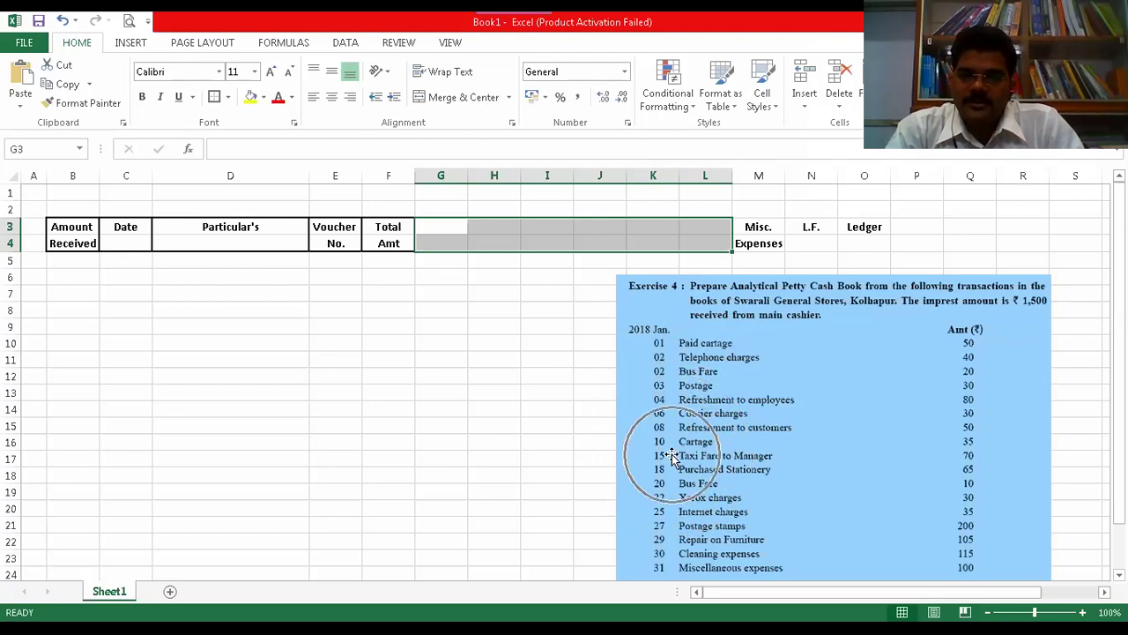
- Enter the first expense column heading as Courier & in cell G3 and Postages in cell G4
{"action": "left_click", "coordinate": [447, 229]}
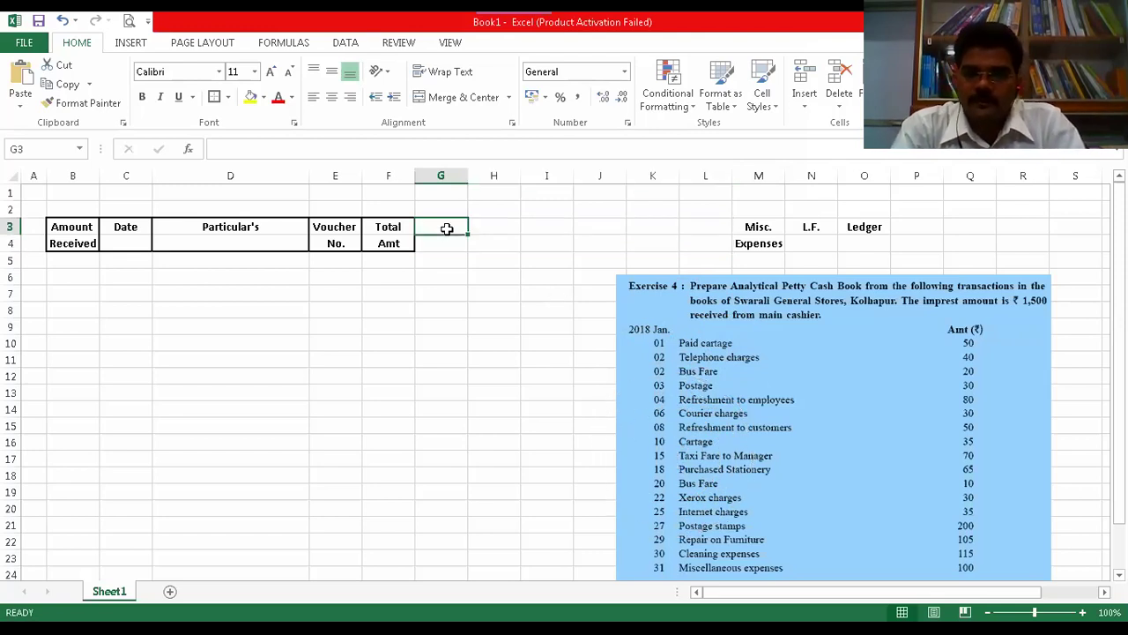
{"action": "type", "text": "Couri"}
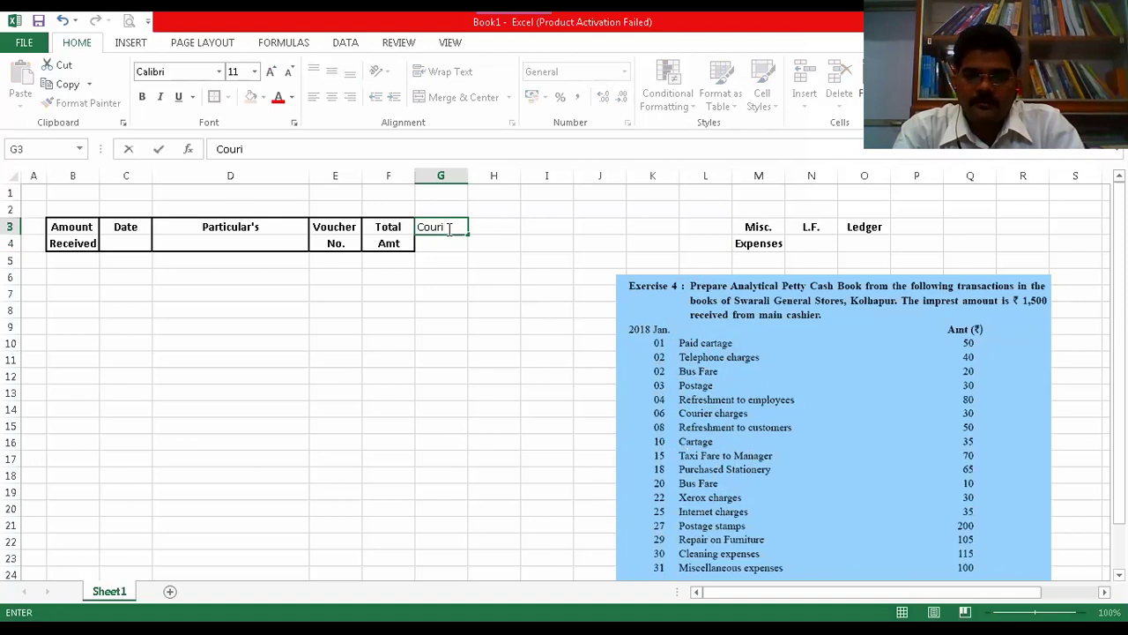
{"action": "type", "text": "er"}
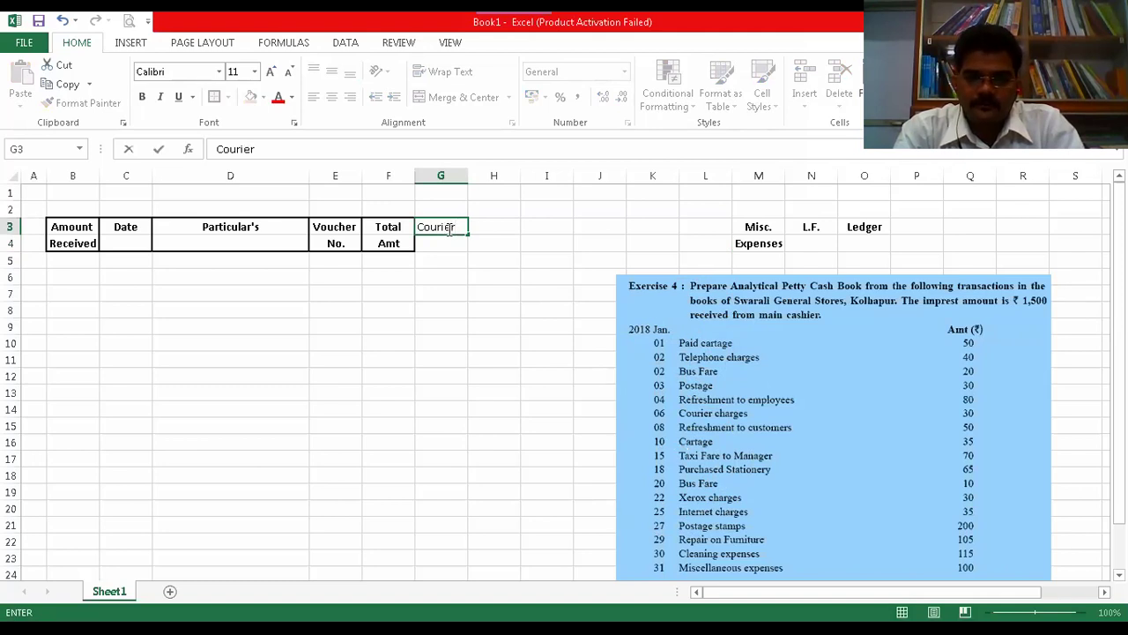
{"action": "type", "text": " &"}
{"action": "key", "text": "Return"}
{"action": "type", "text": "Postages"}
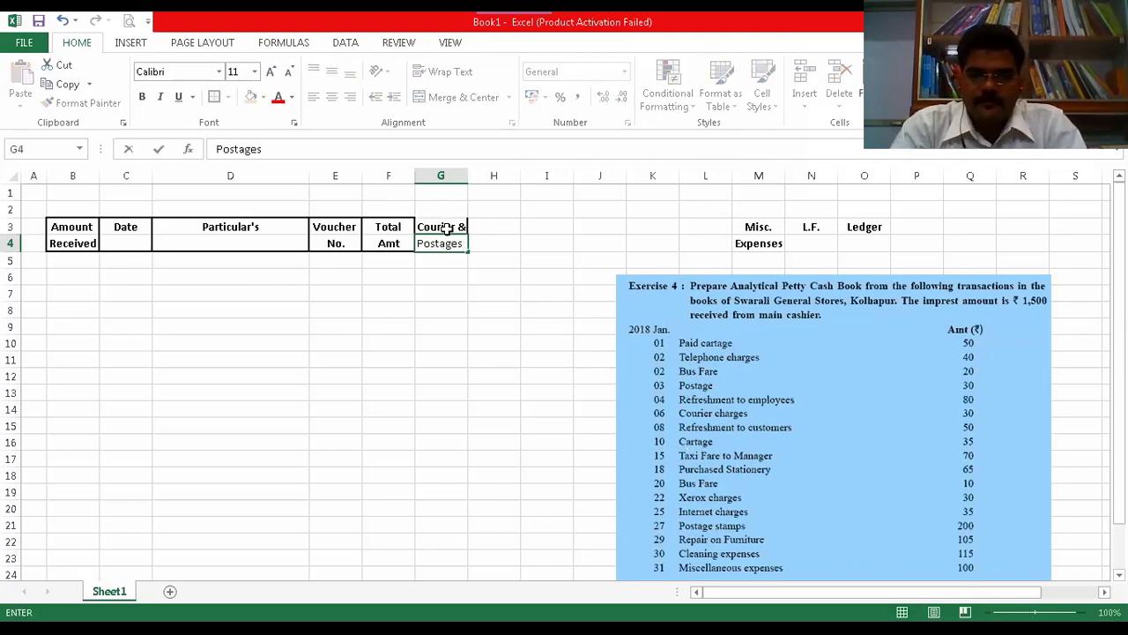
{"action": "key", "text": "Tab"}
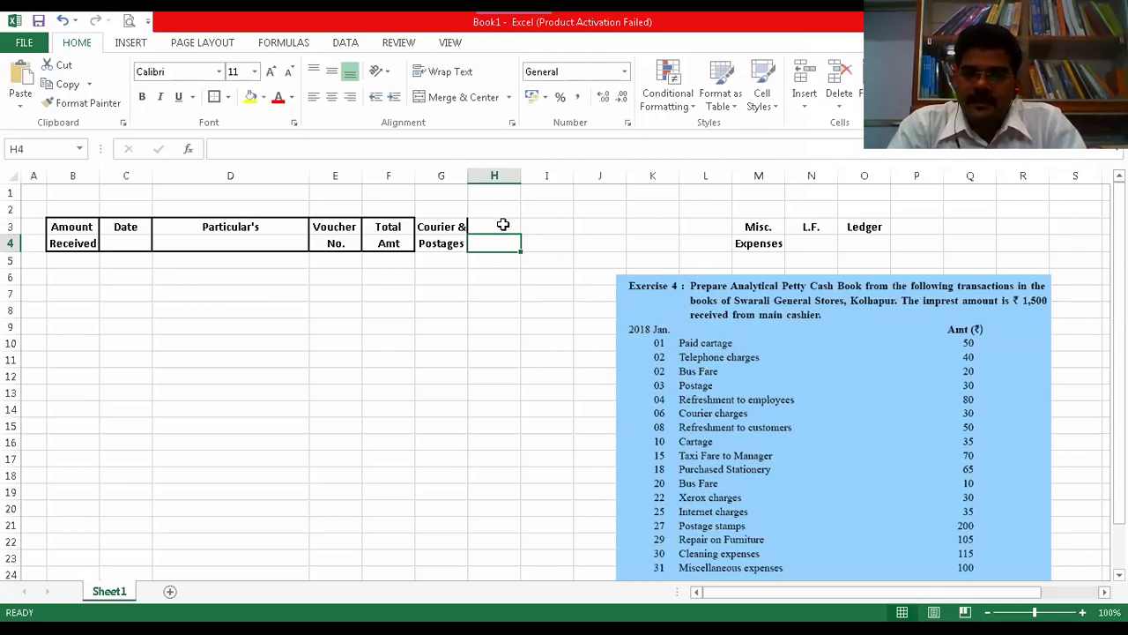
- Enter the next expense column heading with Telephone in cell H3 and Charges in cell H4
{"action": "type", "text": "Te"}
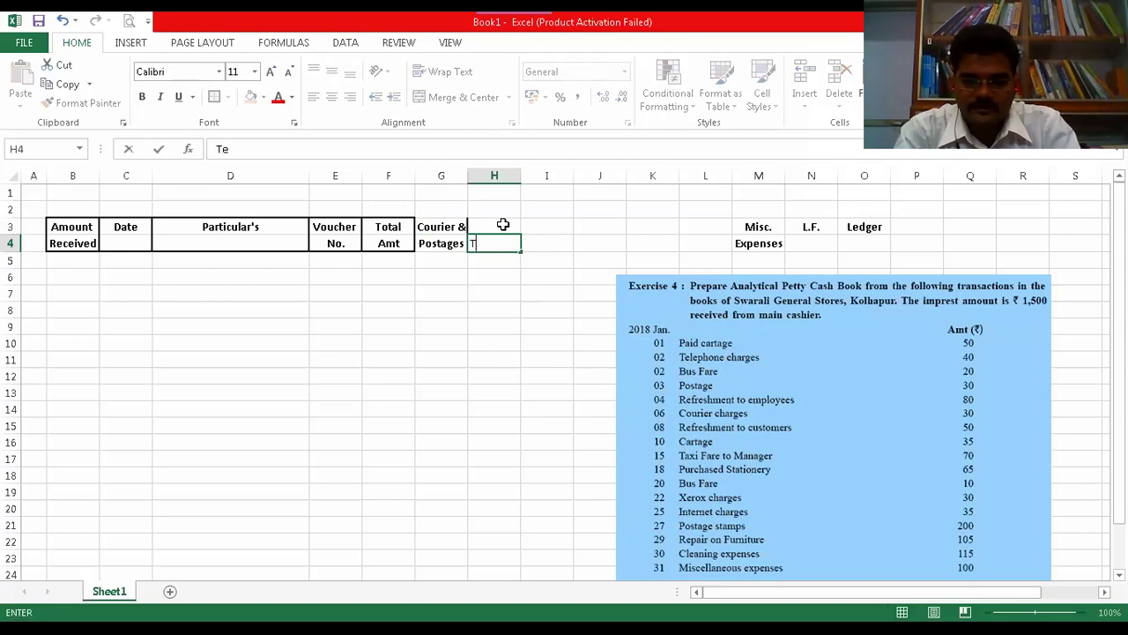
{"action": "type", "text": "lephone"}
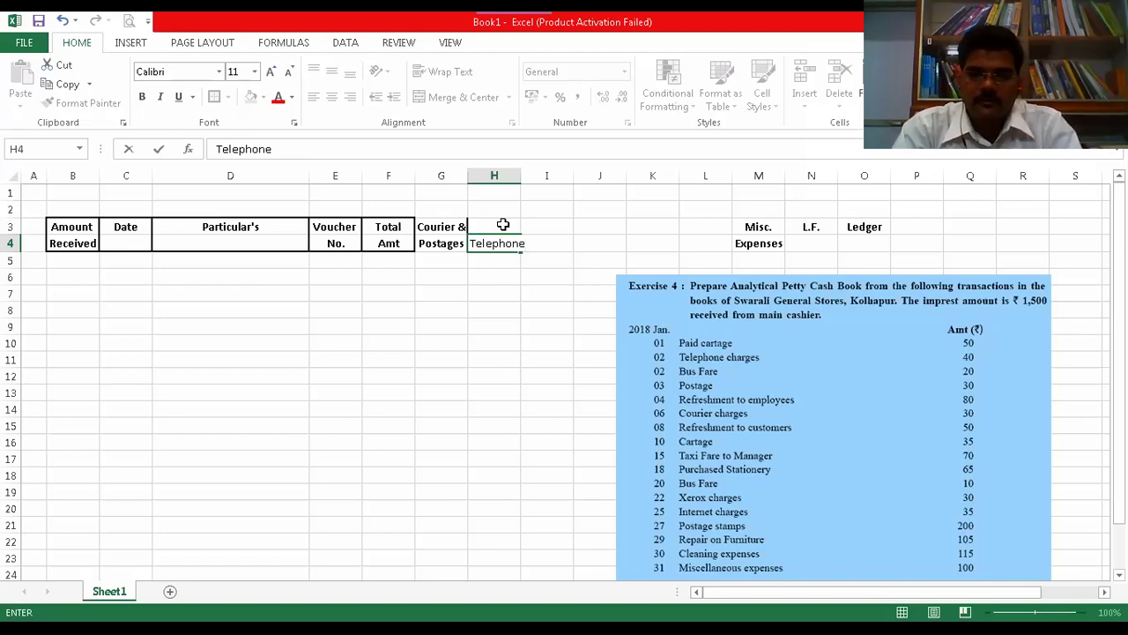
{"action": "left_click", "coordinate": [503, 255]}
{"action": "left_click_drag", "start_coordinate": [503, 245], "coordinate": [504, 225]}
{"action": "left_click", "coordinate": [500, 243]}
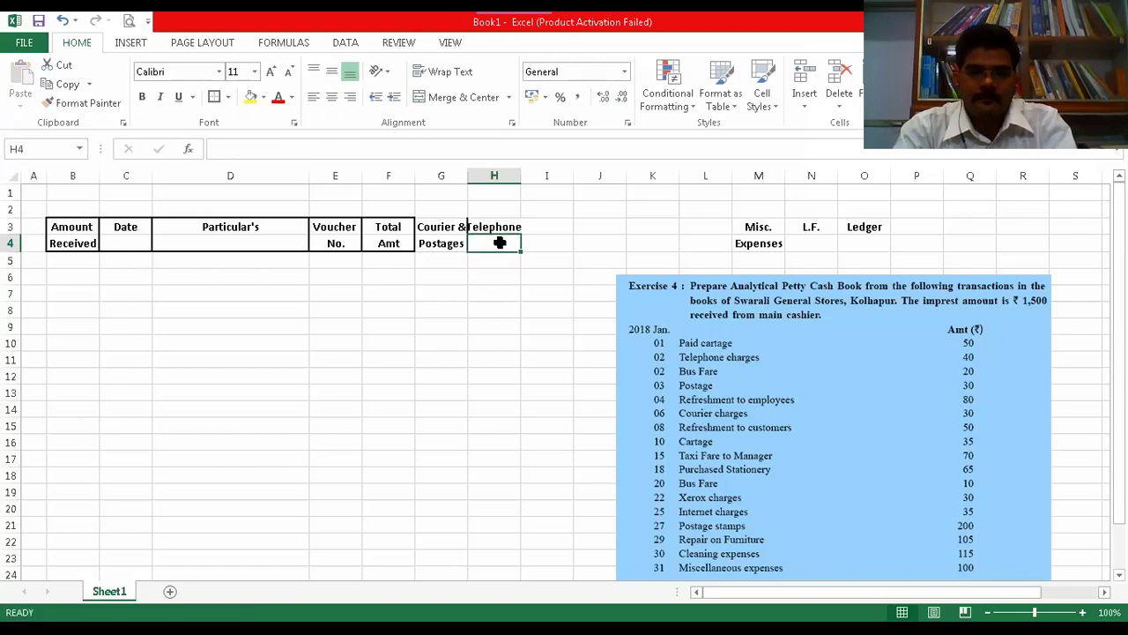
{"action": "type", "text": "Char"}
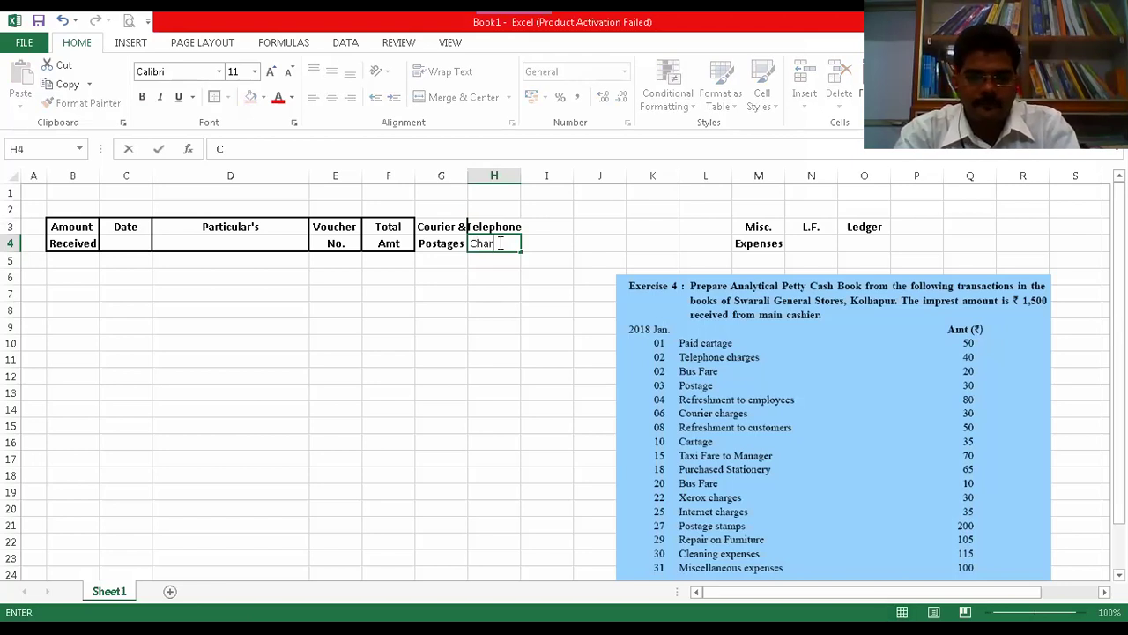
{"action": "type", "text": "ges"}
{"action": "left_click", "coordinate": [509, 351]}
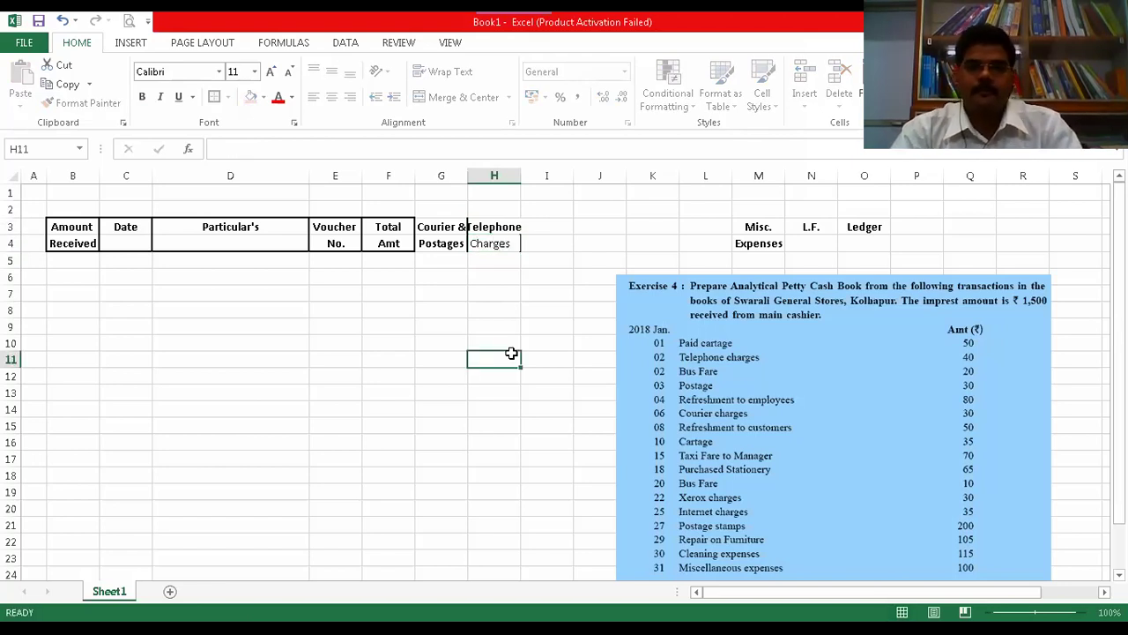
- Widen columns G and H to fit their headings and enter Tavelling Expe as the next heading in cell I3
{"action": "left_click_drag", "start_coordinate": [468, 175], "coordinate": [546, 176]}
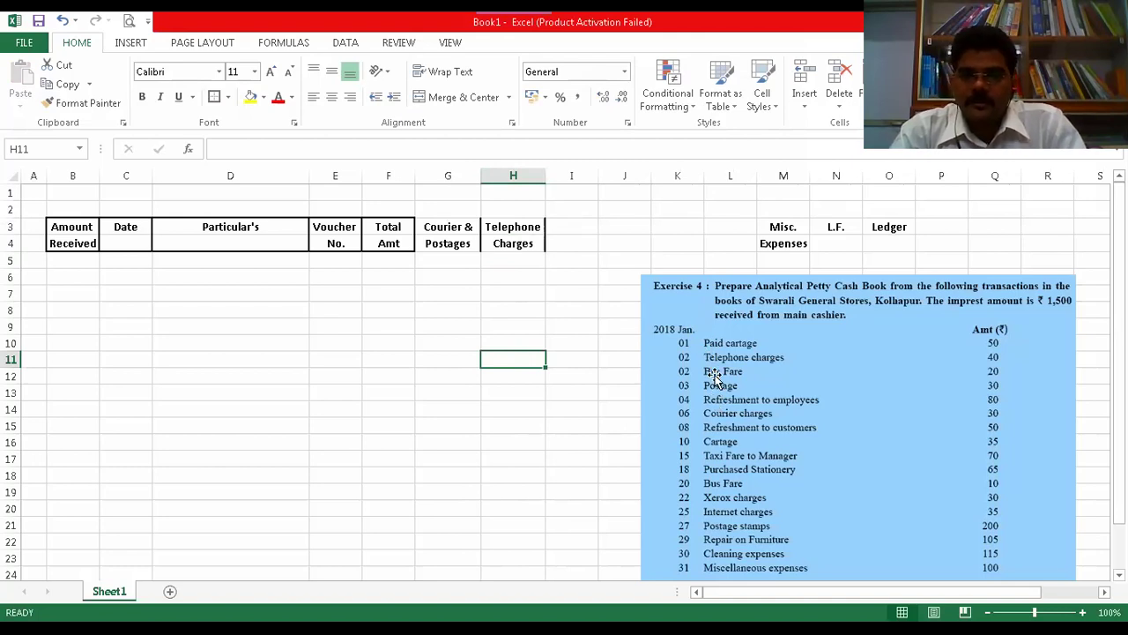
{"action": "left_click", "coordinate": [575, 230]}
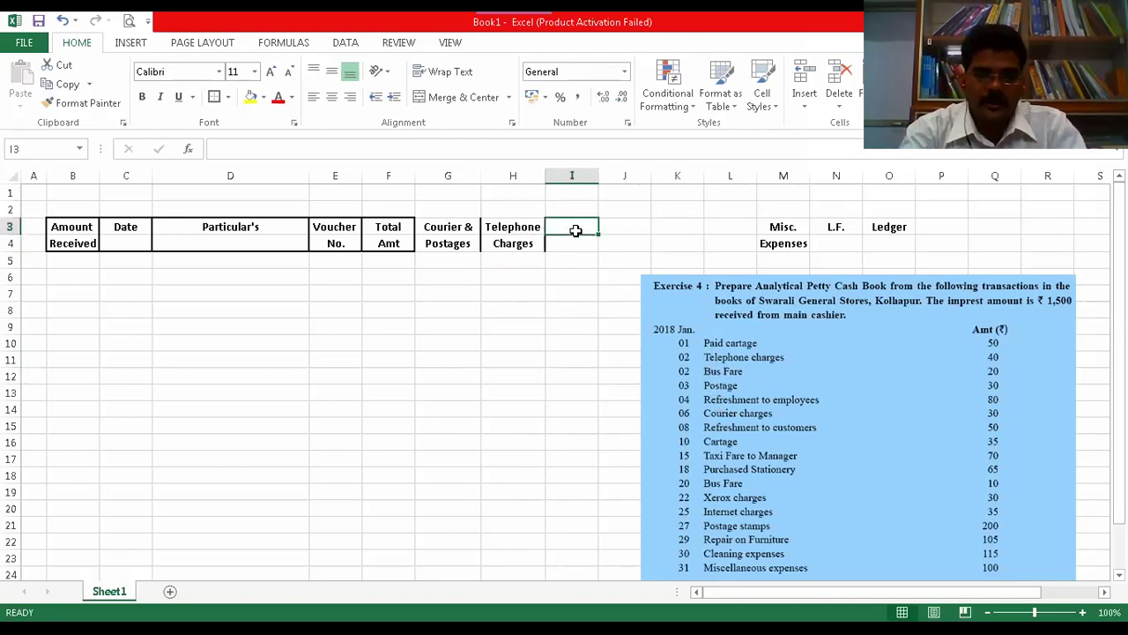
{"action": "type", "text": "Tave"}
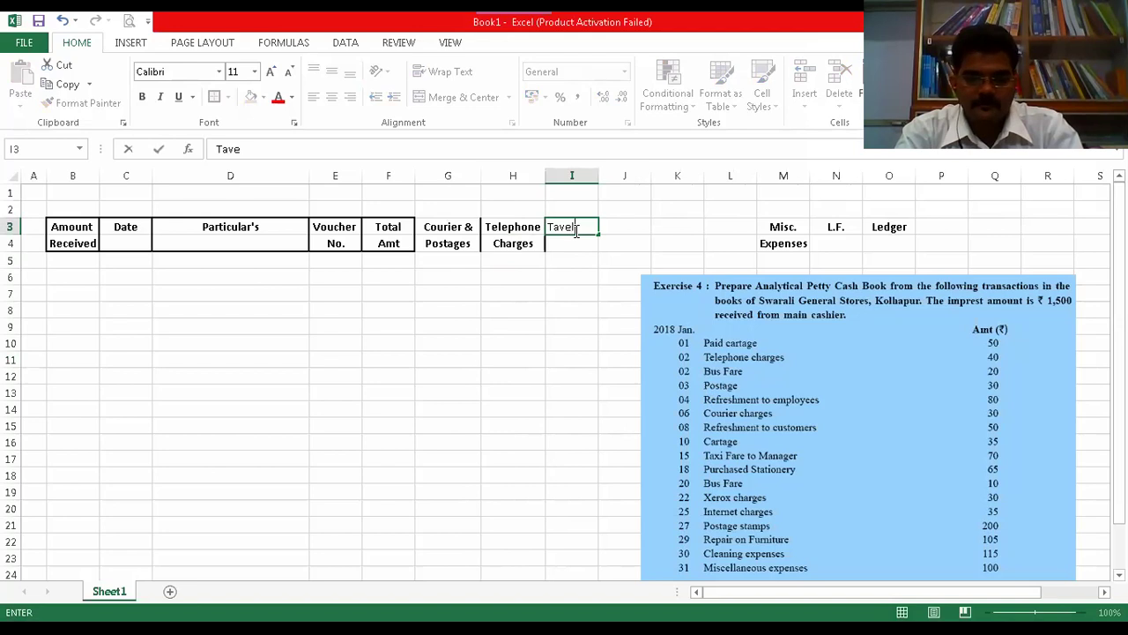
{"action": "type", "text": "lling Expe"}
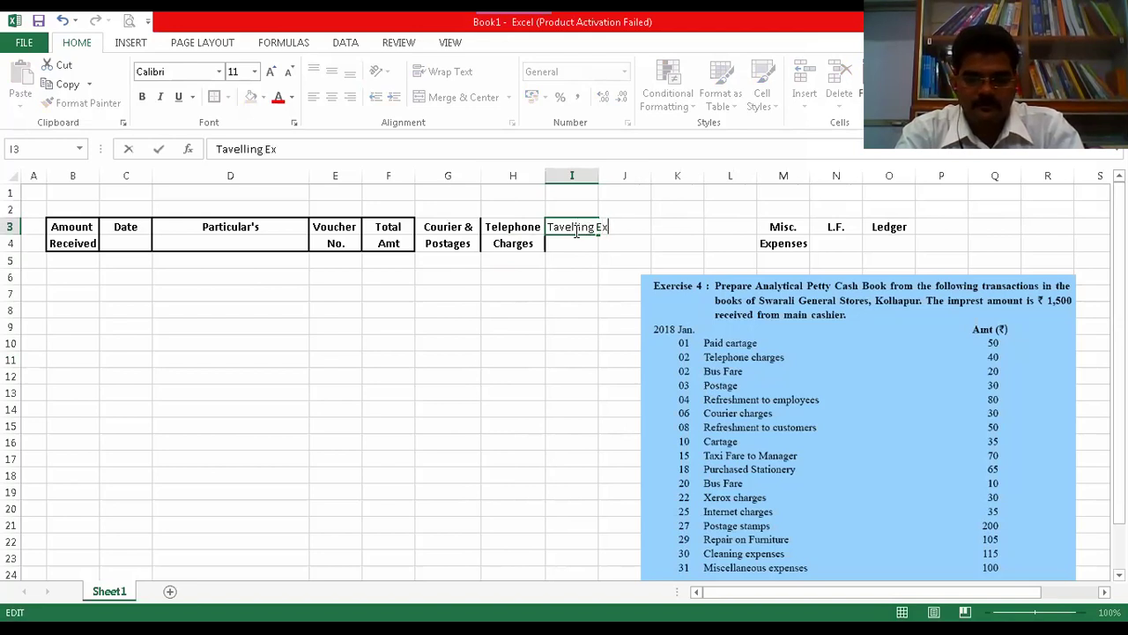
{"action": "key", "text": "Return"}
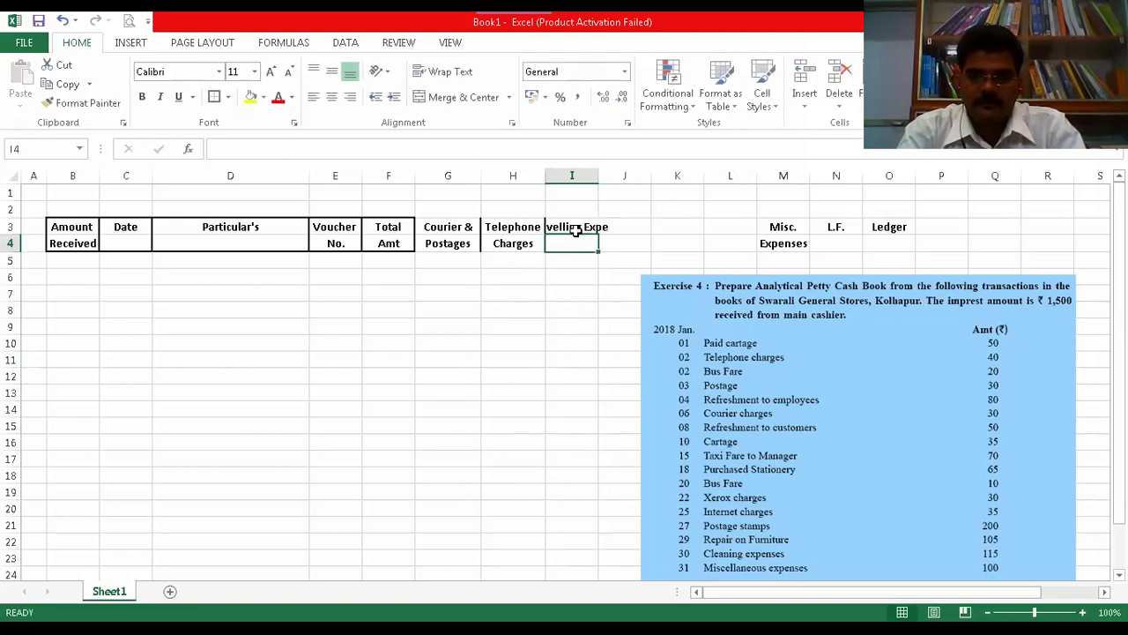
{"action": "key", "text": "Return"}
{"action": "key", "text": "Return"}
- Shorten the heading in cell I3 to Tavelling and enter Expenses beneath it in cell I4
{"action": "double_click", "coordinate": [575, 228]}
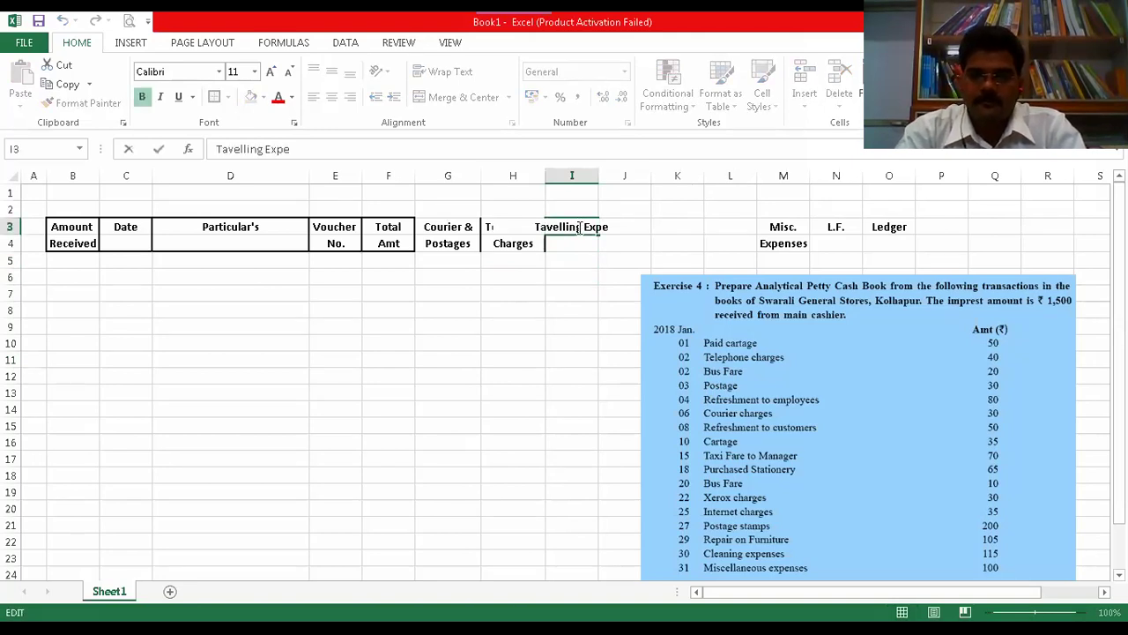
{"action": "key", "text": "Delete"}
{"action": "key", "text": "Delete"}
{"action": "key", "text": "Delete"}
{"action": "key", "text": "Delete"}
{"action": "key", "text": "Delete"}
{"action": "key", "text": "Return"}
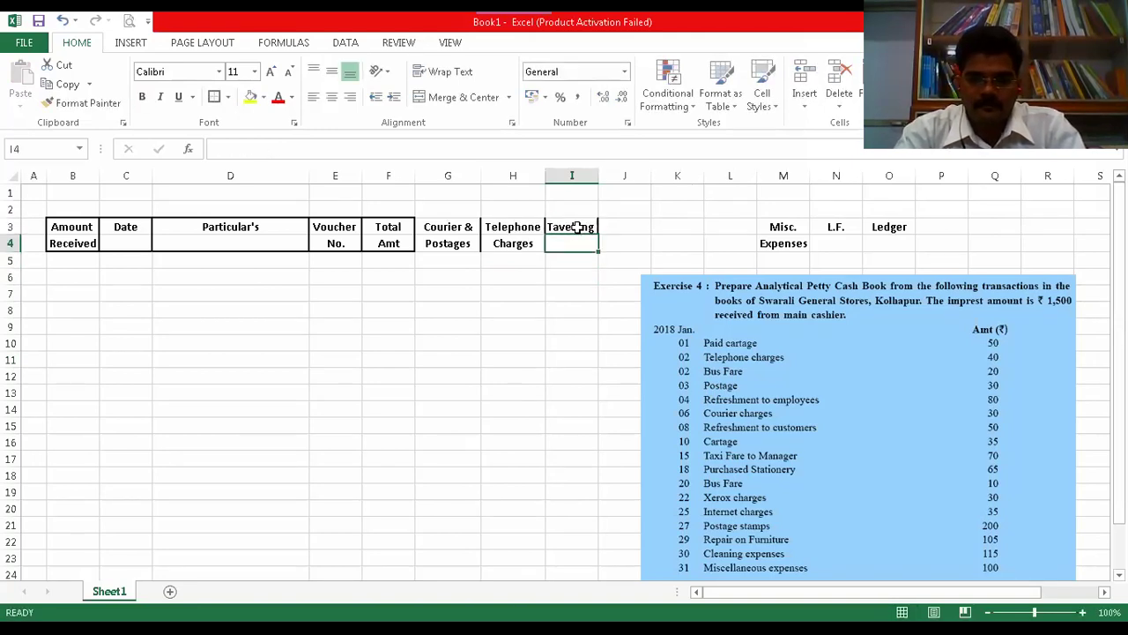
{"action": "type", "text": "Expenses"}
{"action": "key", "text": "Return"}
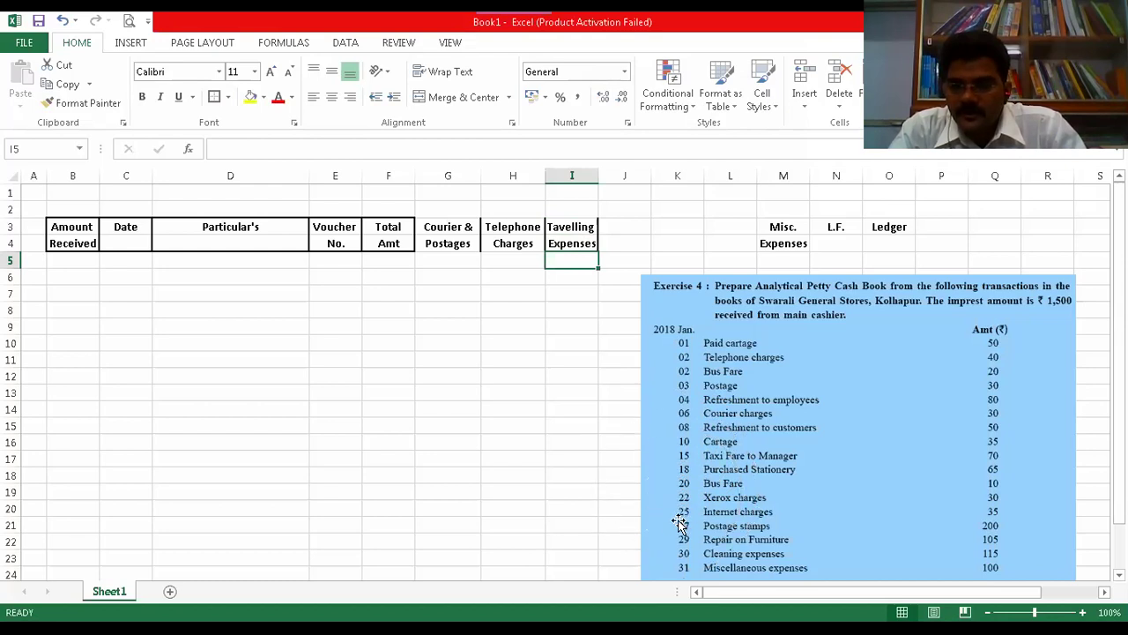
- Enter the heading Printing & in cell J3 with Stationery in J4, and widen column J to fit it
{"action": "left_click", "coordinate": [627, 228]}
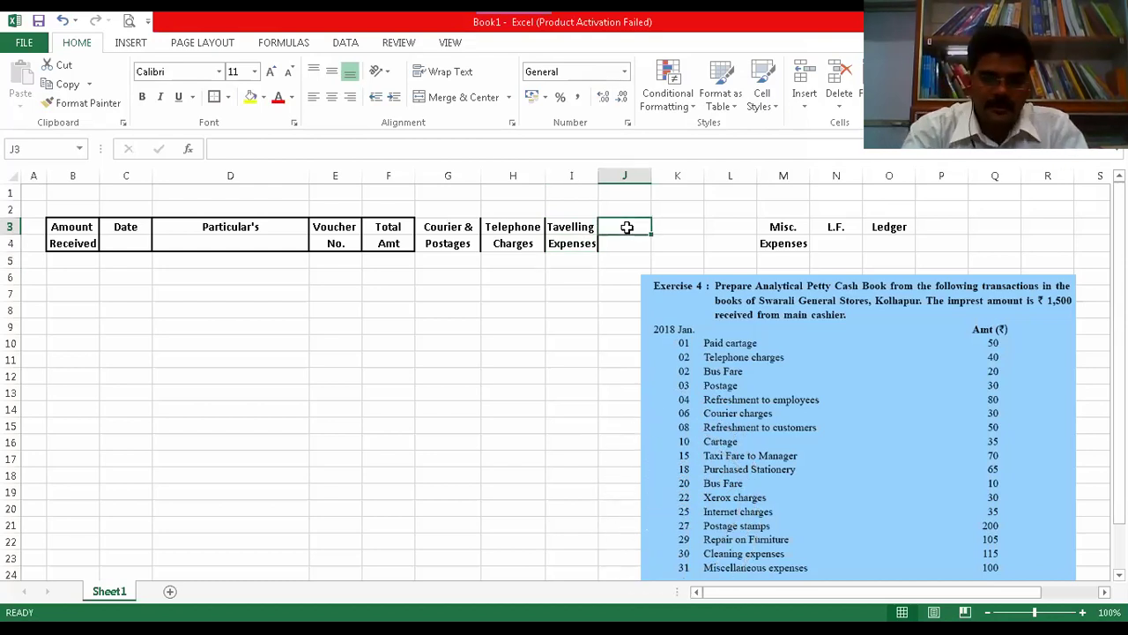
{"action": "type", "text": "Printing &"}
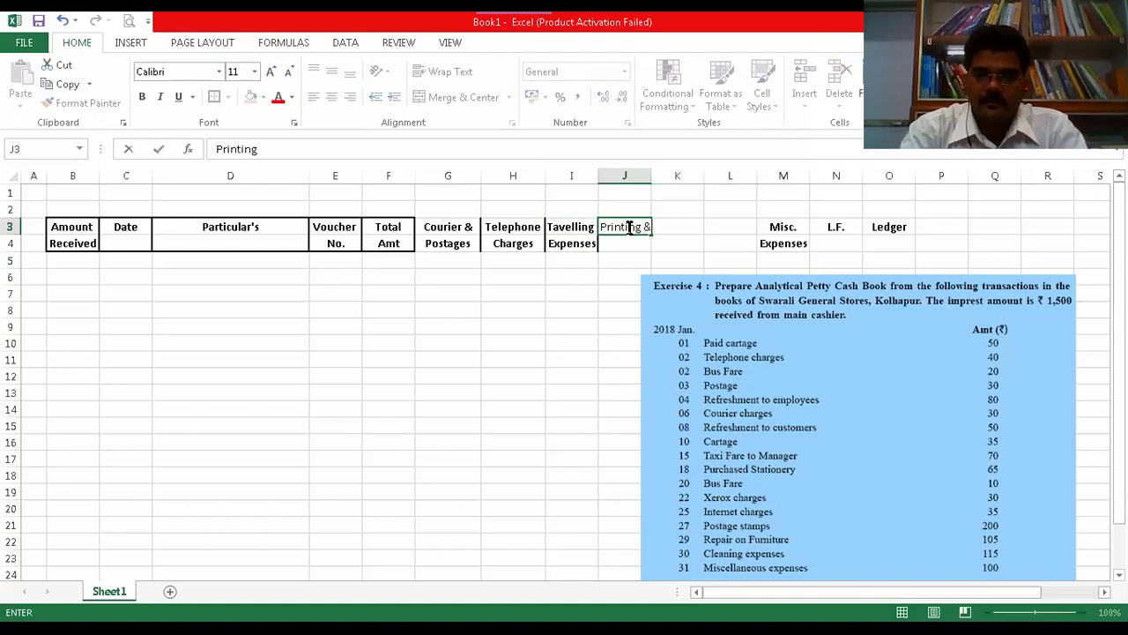
{"action": "key", "text": "Return"}
{"action": "type", "text": "Stationery"}
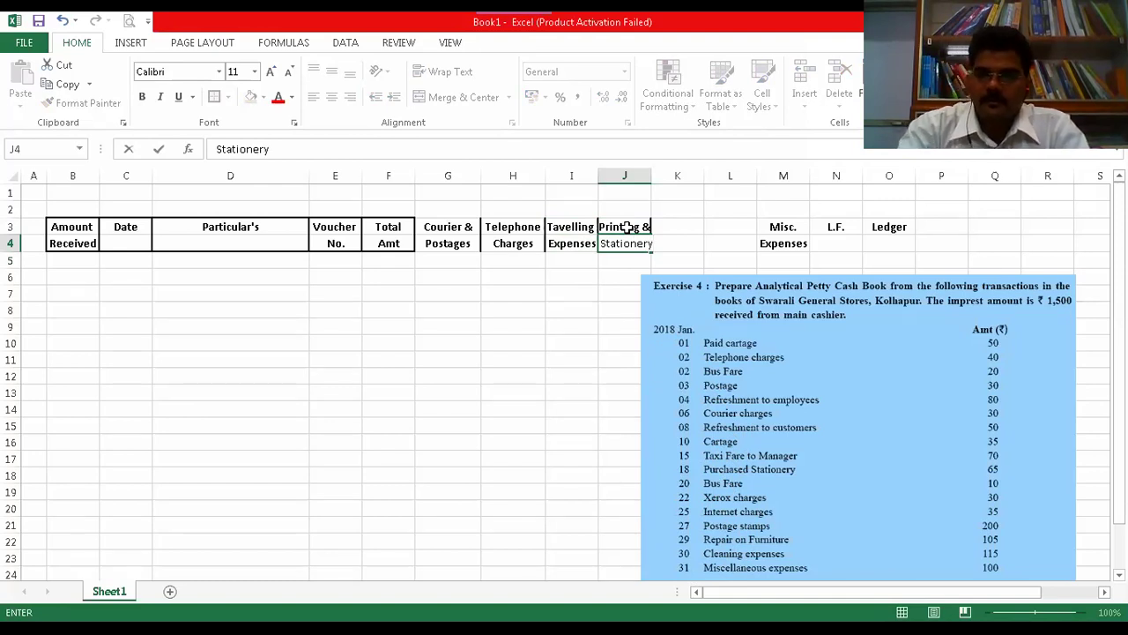
{"action": "key", "text": "Return"}
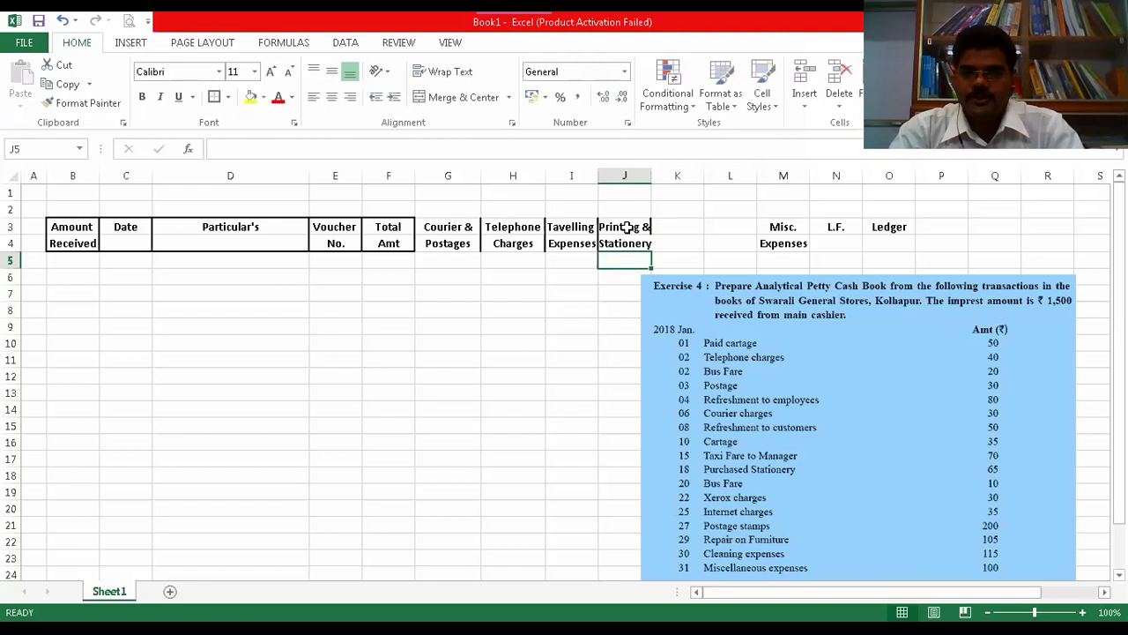
{"action": "left_click_drag", "start_coordinate": [653, 178], "coordinate": [662, 176]}
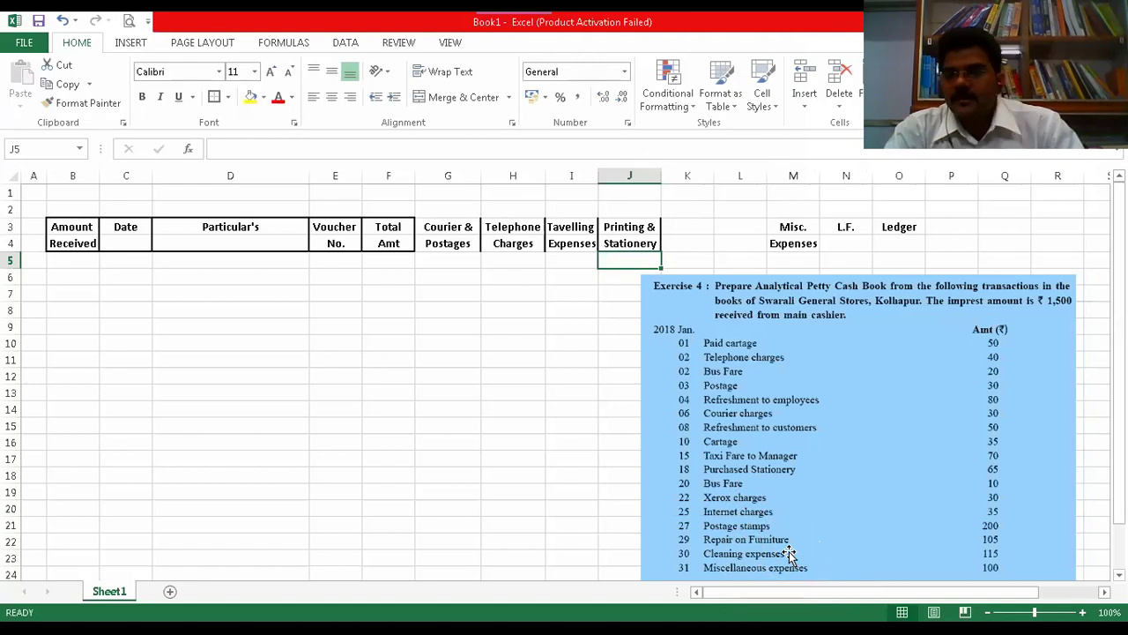
- Enter the remaining expense column headings, Repairs in cell K3 and Cleaning in cell L3
{"action": "left_click", "coordinate": [697, 227]}
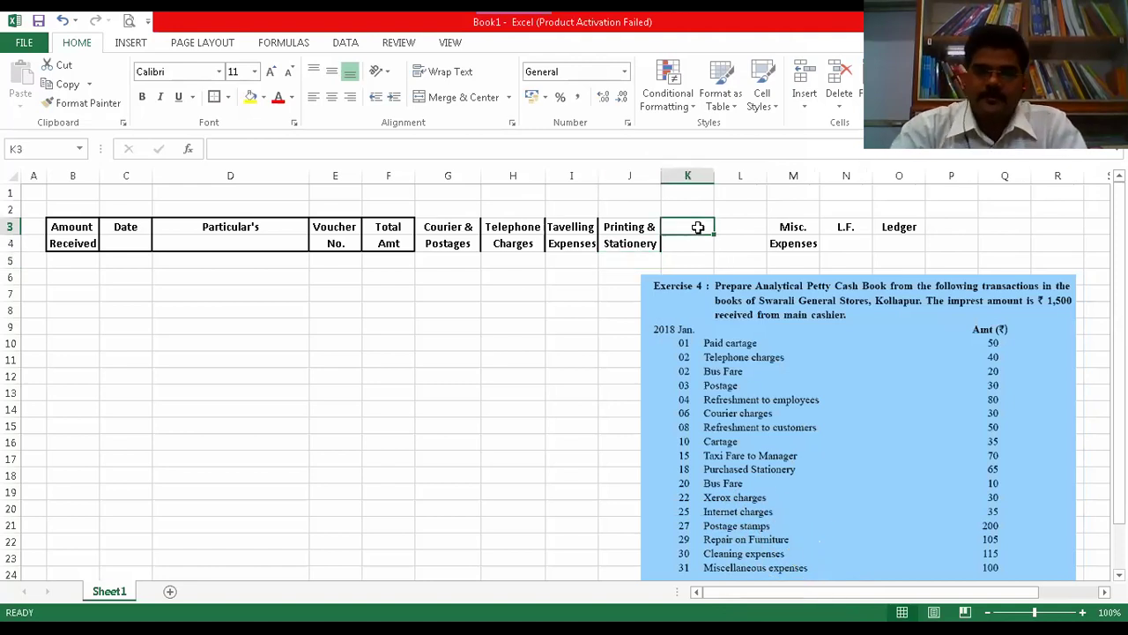
{"action": "type", "text": "Repairs"}
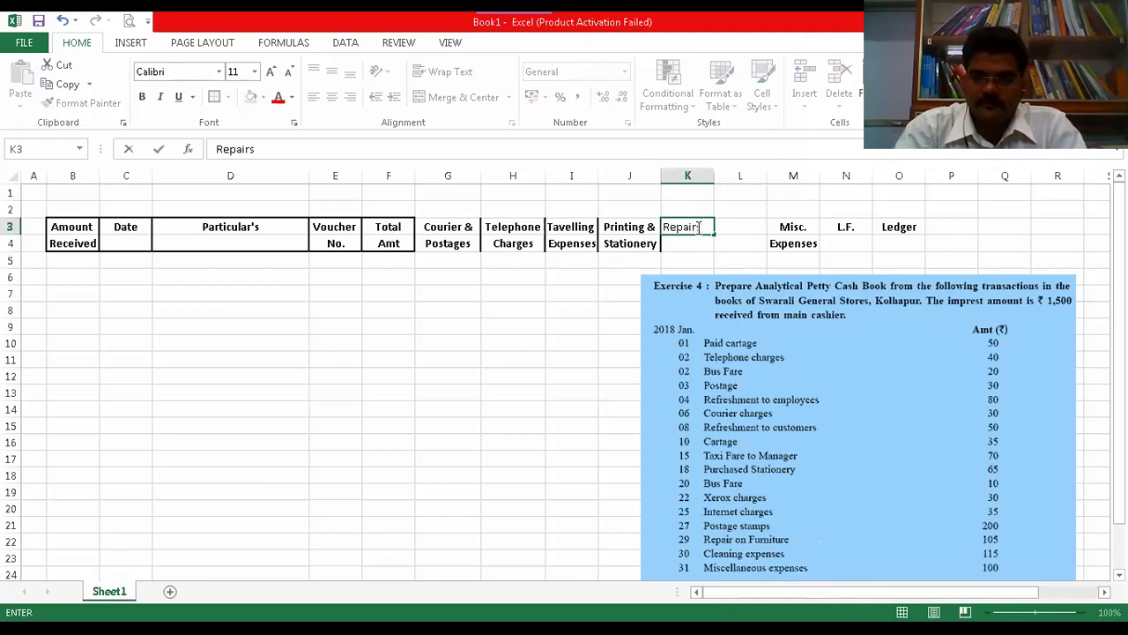
{"action": "key", "text": "Tab"}
{"action": "type", "text": "Cleaning"}
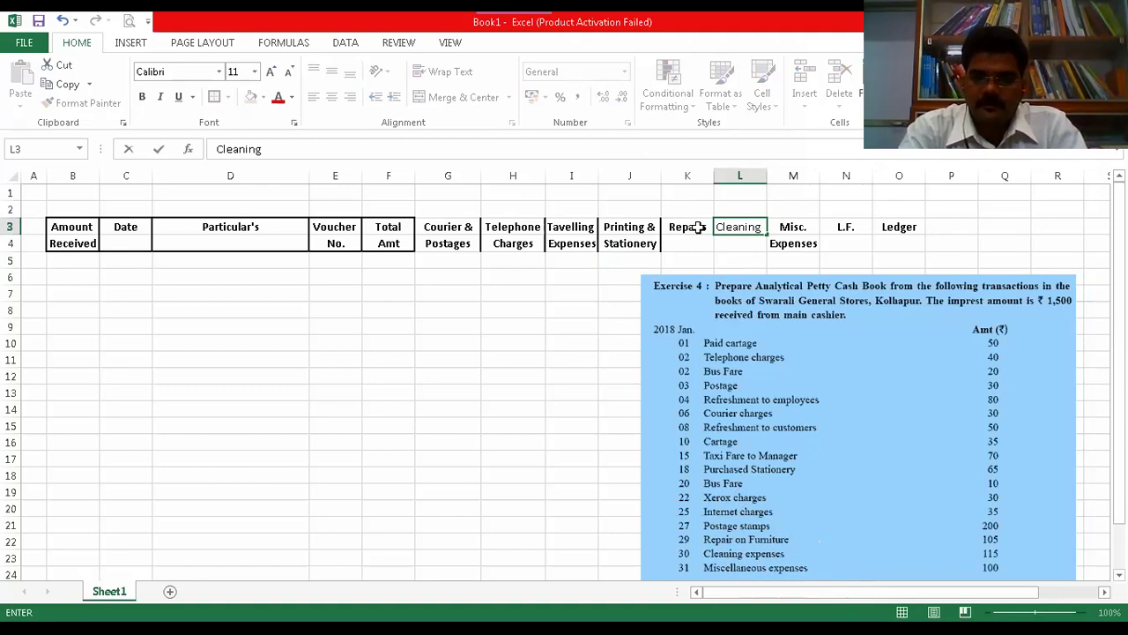
{"action": "key", "text": "Return"}
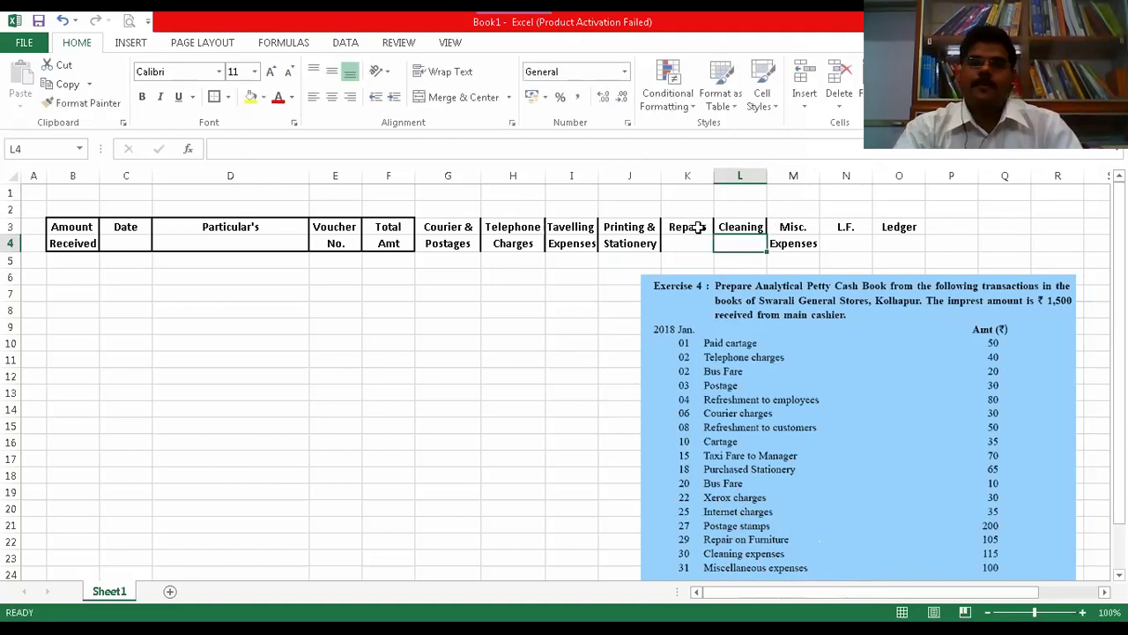
- Apply a thick outside border around the expense headings in G3:L4 and separately around Repairs in K3:K4
{"action": "left_click_drag", "start_coordinate": [456, 224], "coordinate": [756, 242]}
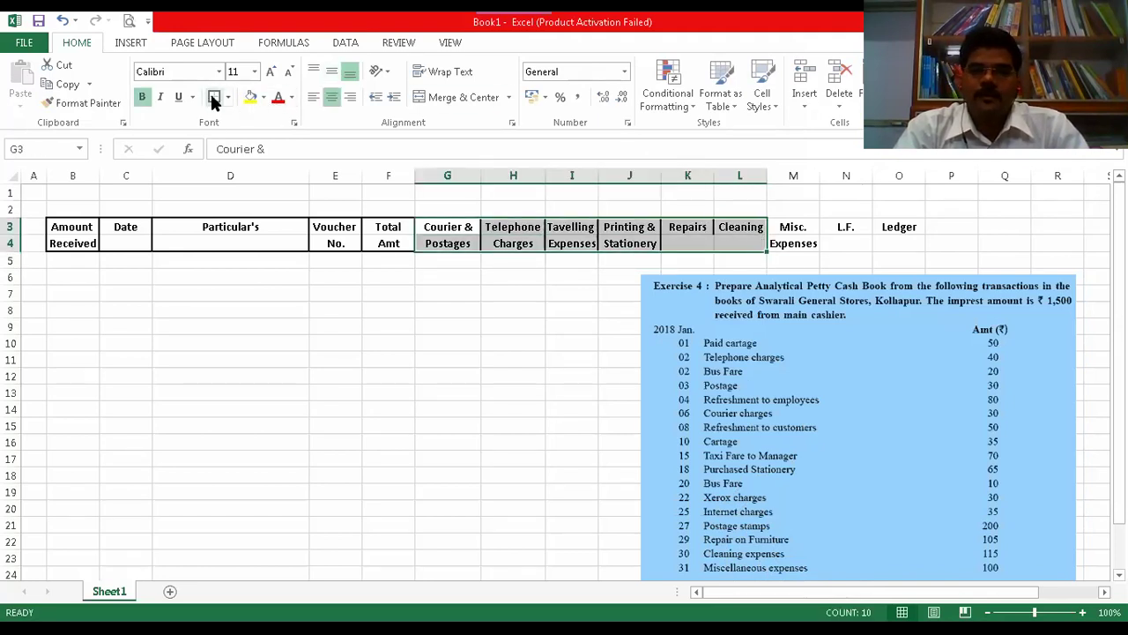
{"action": "left_click", "coordinate": [703, 244]}
{"action": "left_click_drag", "start_coordinate": [694, 227], "coordinate": [700, 247]}
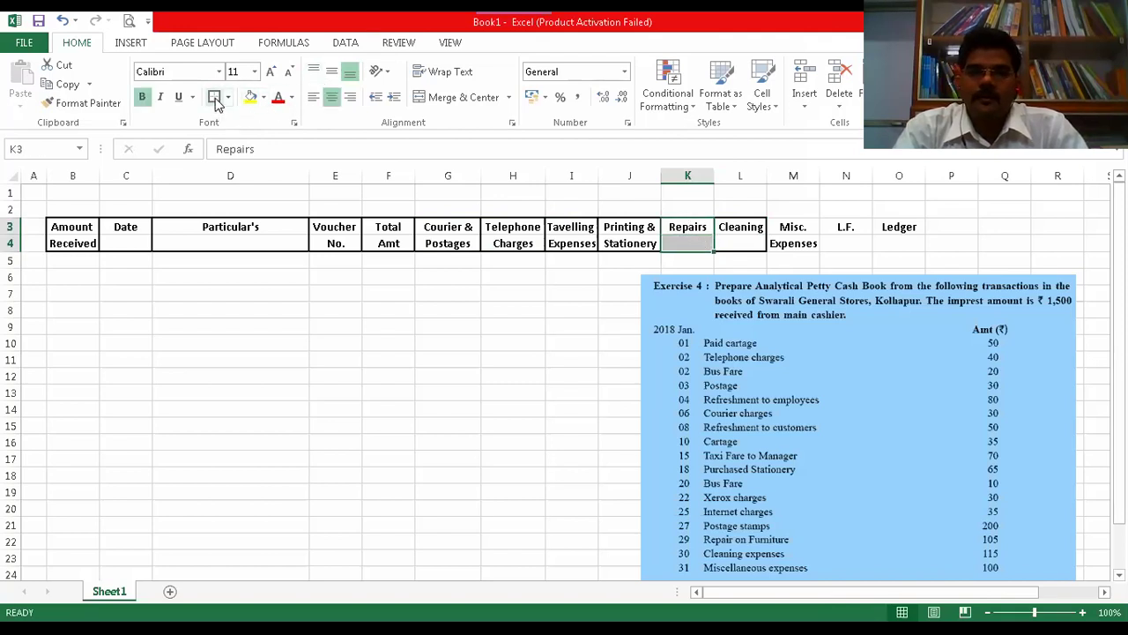
- Put separate thick outside borders around the Misc. Expenses, L.F. and Ledger headings in columns M, N and O, rows 3 to 4
{"action": "left_click_drag", "start_coordinate": [747, 230], "coordinate": [796, 239]}
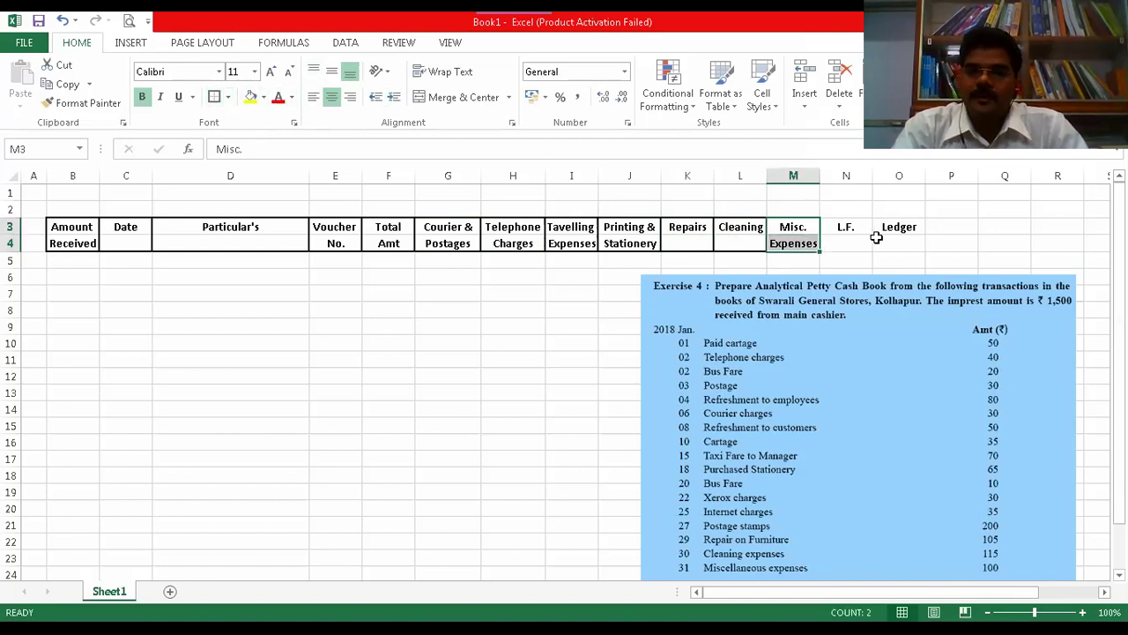
{"action": "left_click_drag", "start_coordinate": [849, 231], "coordinate": [851, 244]}
{"action": "left_click", "coordinate": [214, 98]}
{"action": "left_click", "coordinate": [897, 227]}
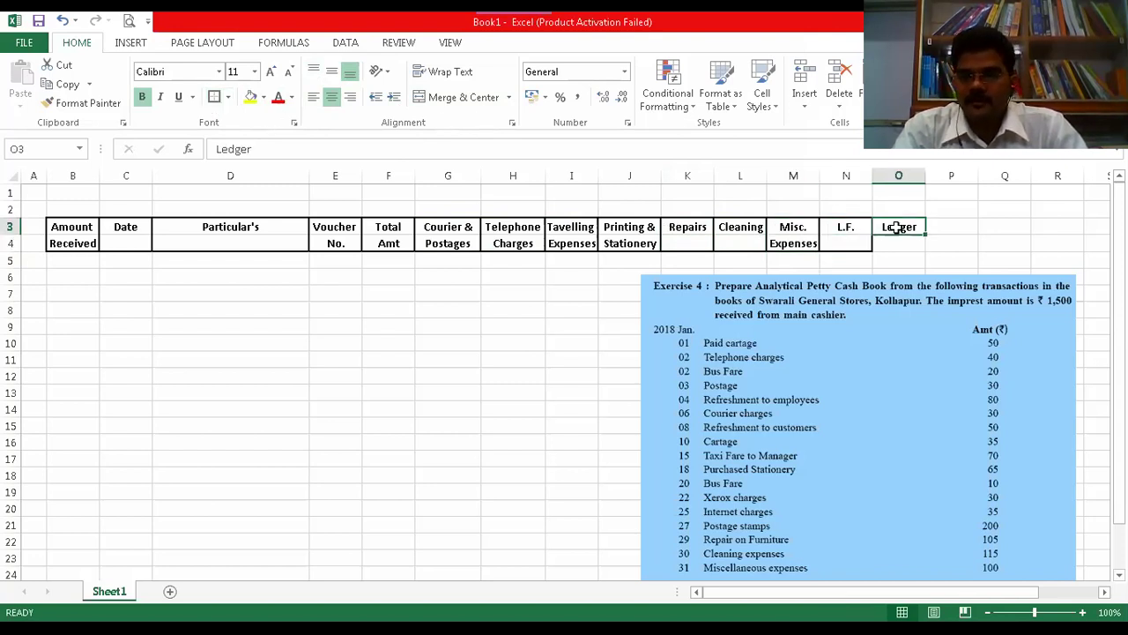
{"action": "left_click_drag", "start_coordinate": [897, 228], "coordinate": [899, 243]}
{"action": "left_click", "coordinate": [215, 98]}
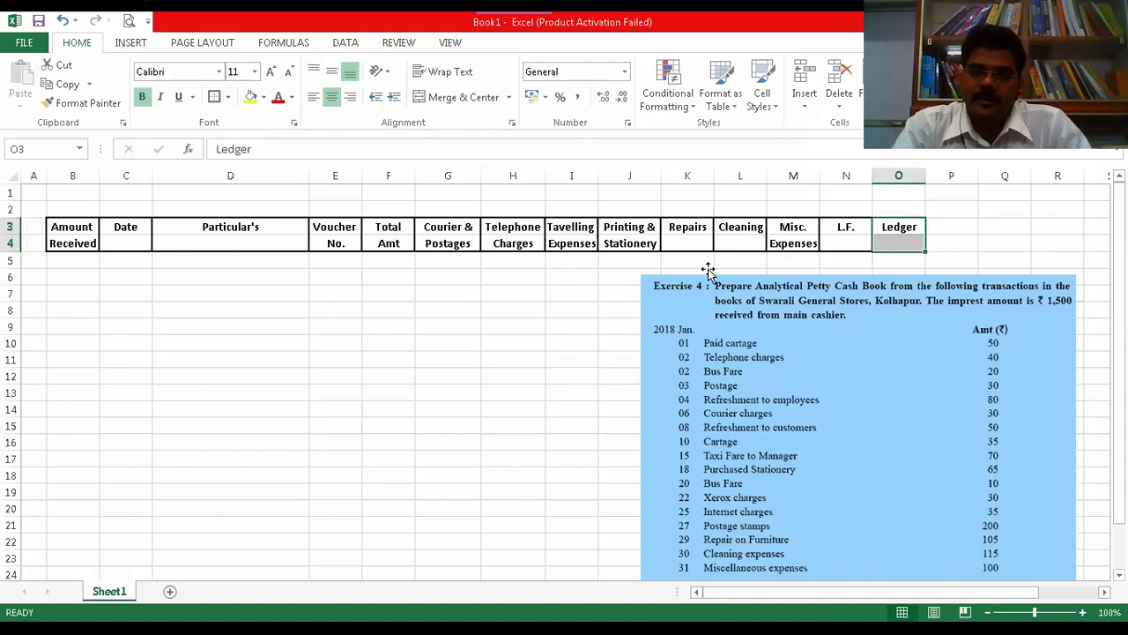
{"action": "left_click", "coordinate": [452, 229]}
{"action": "left_click_drag", "start_coordinate": [521, 228], "coordinate": [750, 239]}
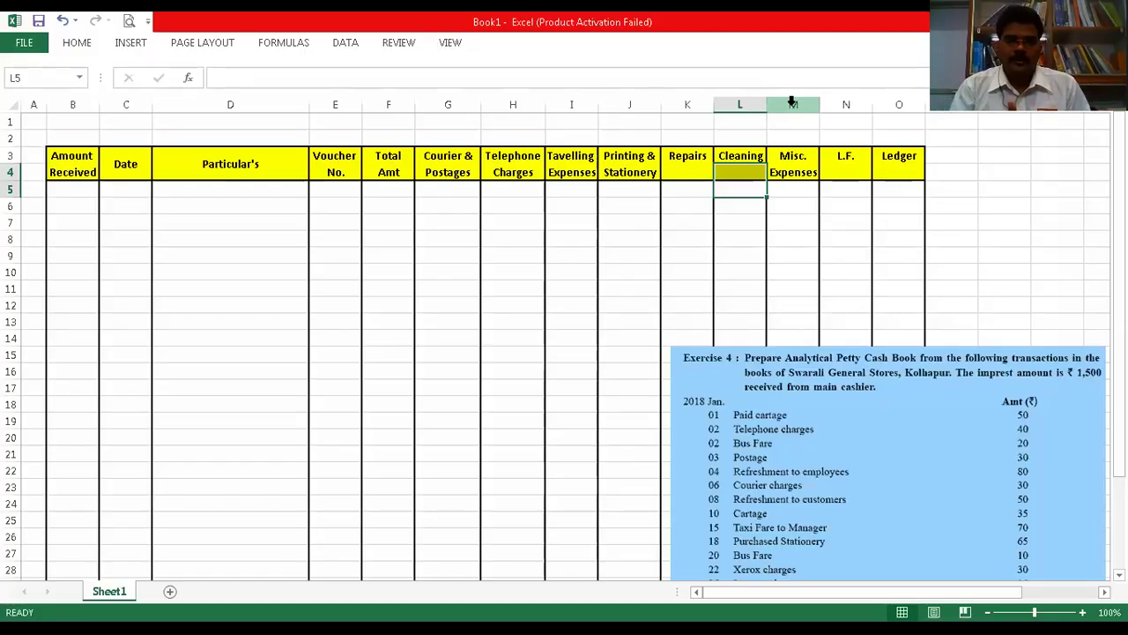
- Move the Exercise 4 picture up and to the left so that its top edge sits near row 12
{"action": "left_click", "coordinate": [897, 372]}
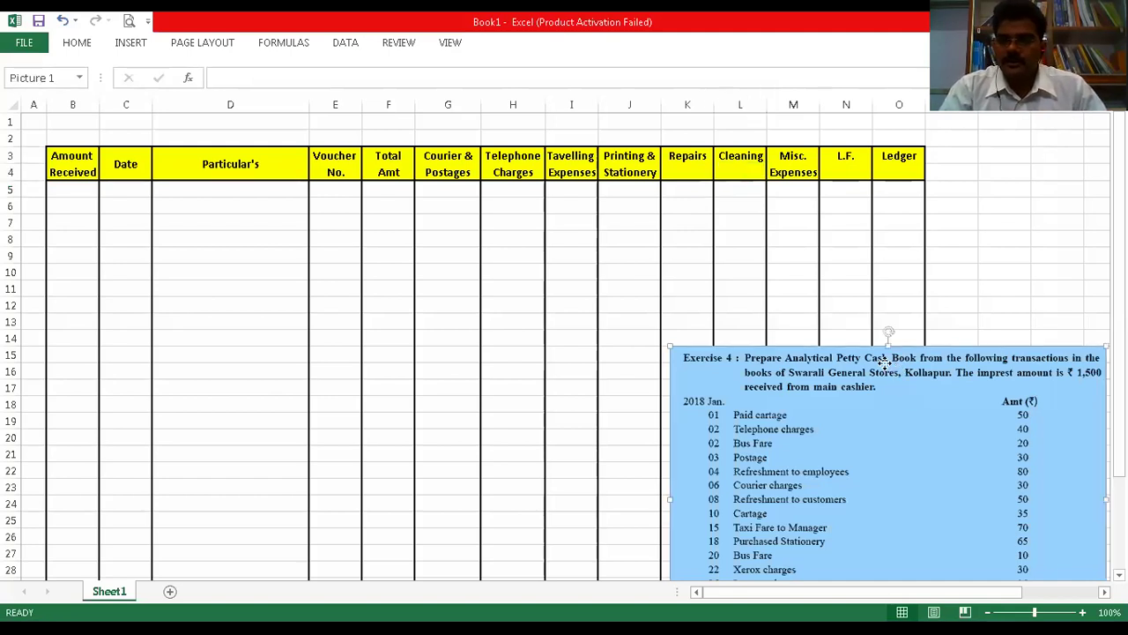
{"action": "left_click_drag", "start_coordinate": [898, 372], "coordinate": [853, 333]}
{"action": "left_click", "coordinate": [792, 346]}
{"action": "left_click", "coordinate": [793, 346]}
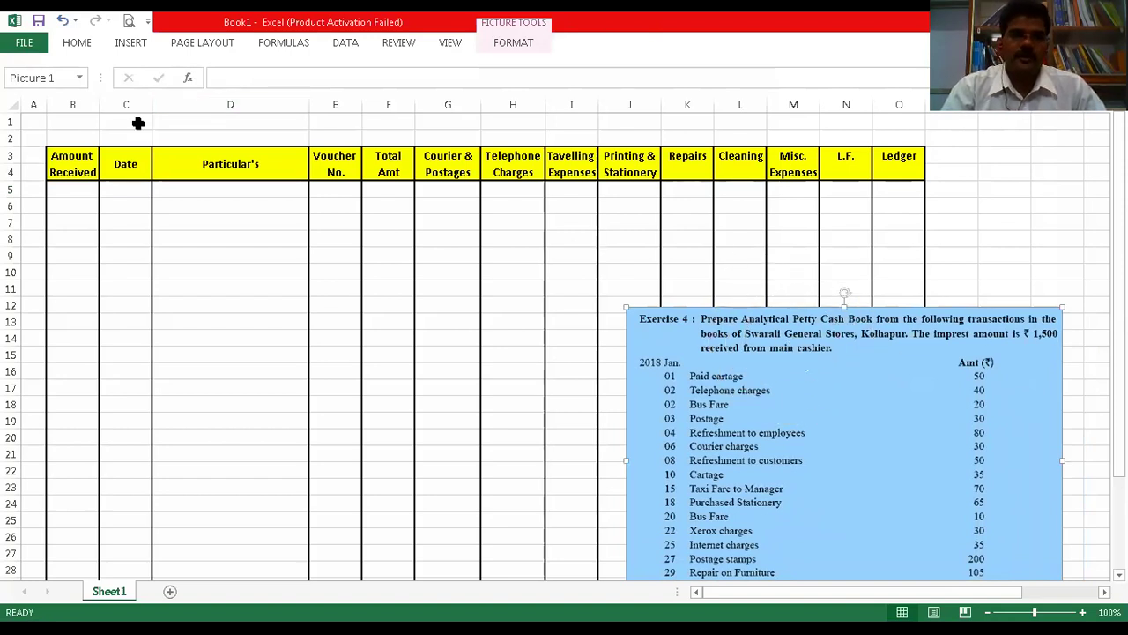
- Enter the label "Solu:Q.4" in cell B1 above the table
{"action": "left_click", "coordinate": [56, 121]}
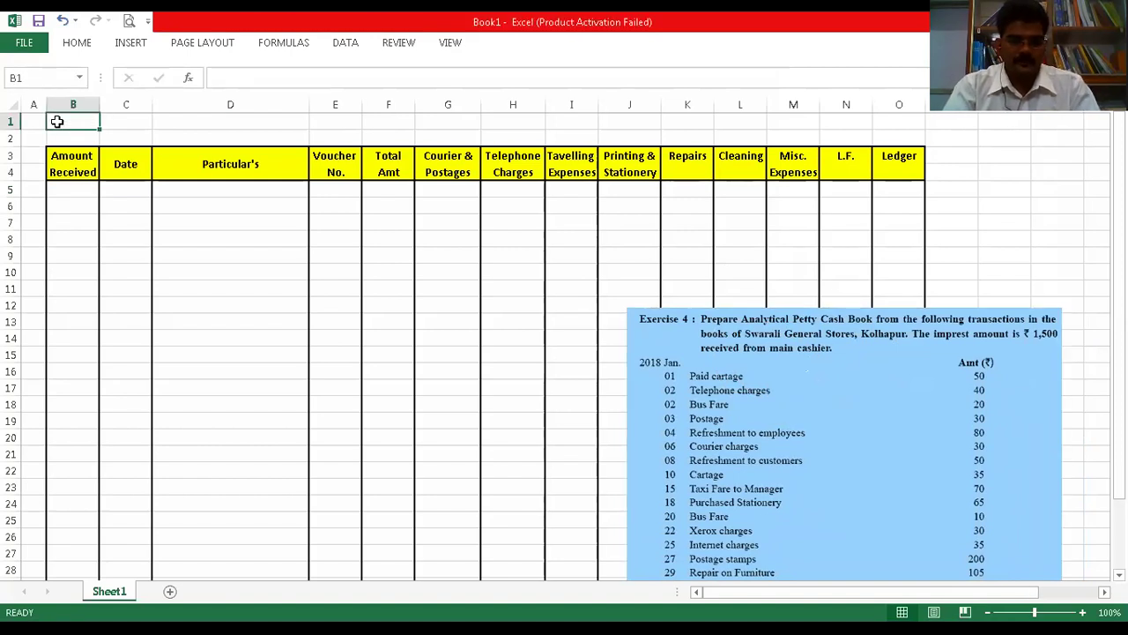
{"action": "type", "text": "Sol"}
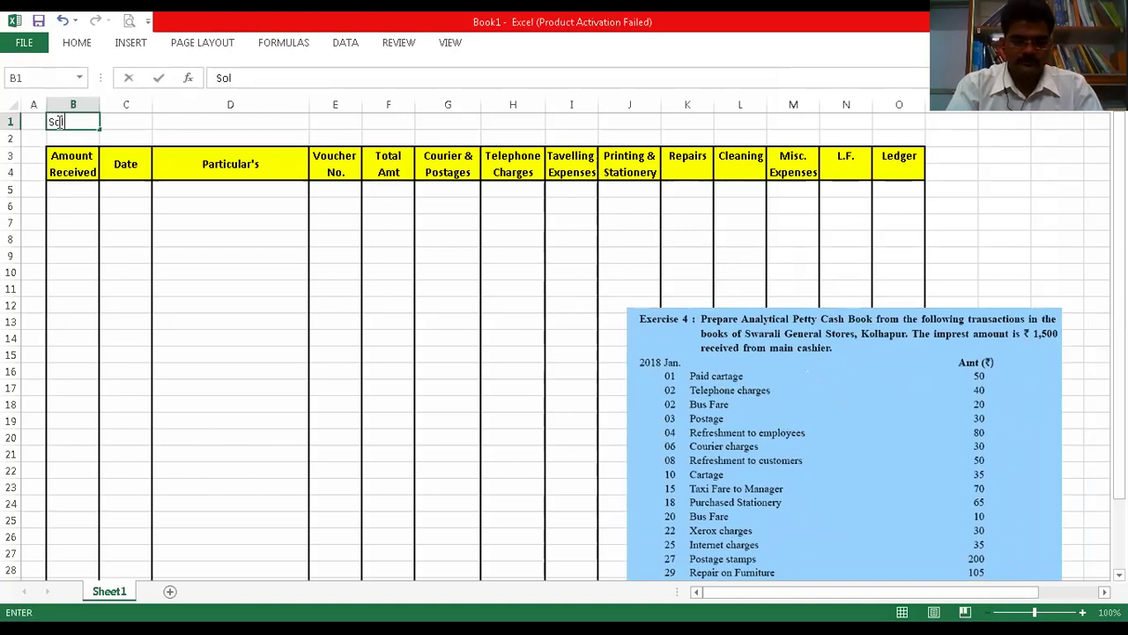
{"action": "type", "text": "u:4"}
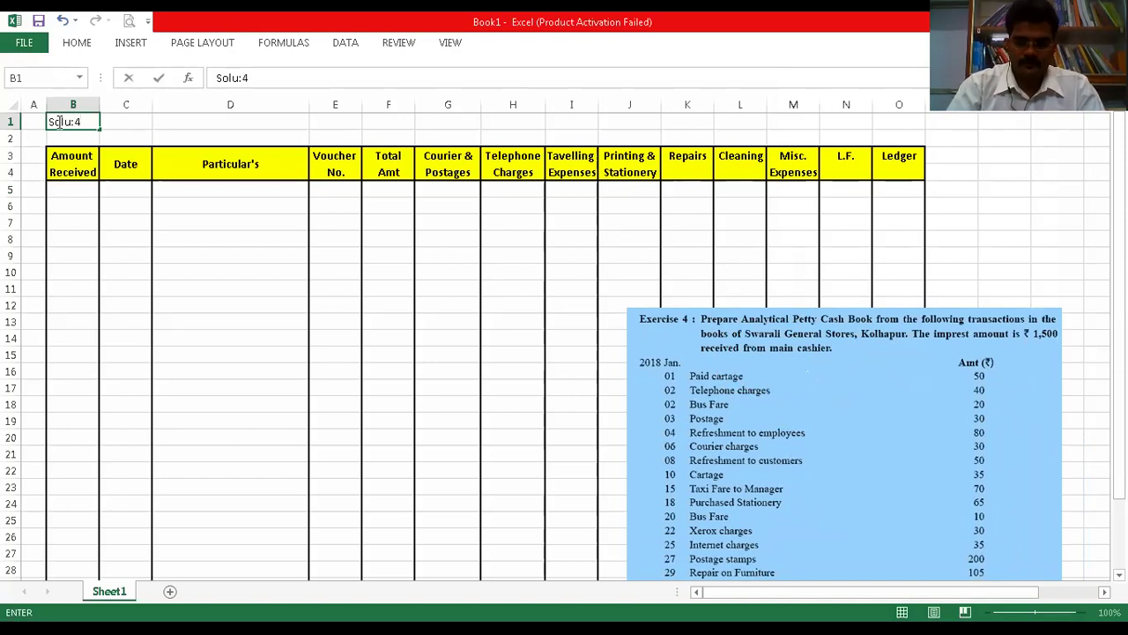
{"action": "type", "text": "Q."}
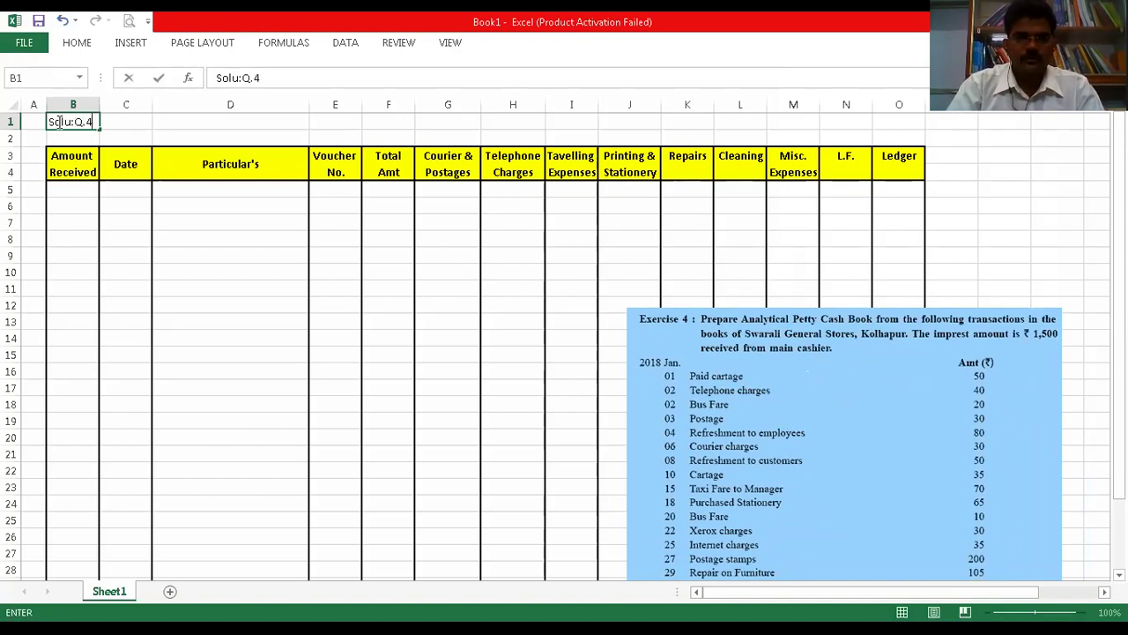
- Merge and center cells C1 through O1
{"action": "left_click_drag", "start_coordinate": [132, 121], "coordinate": [793, 135]}
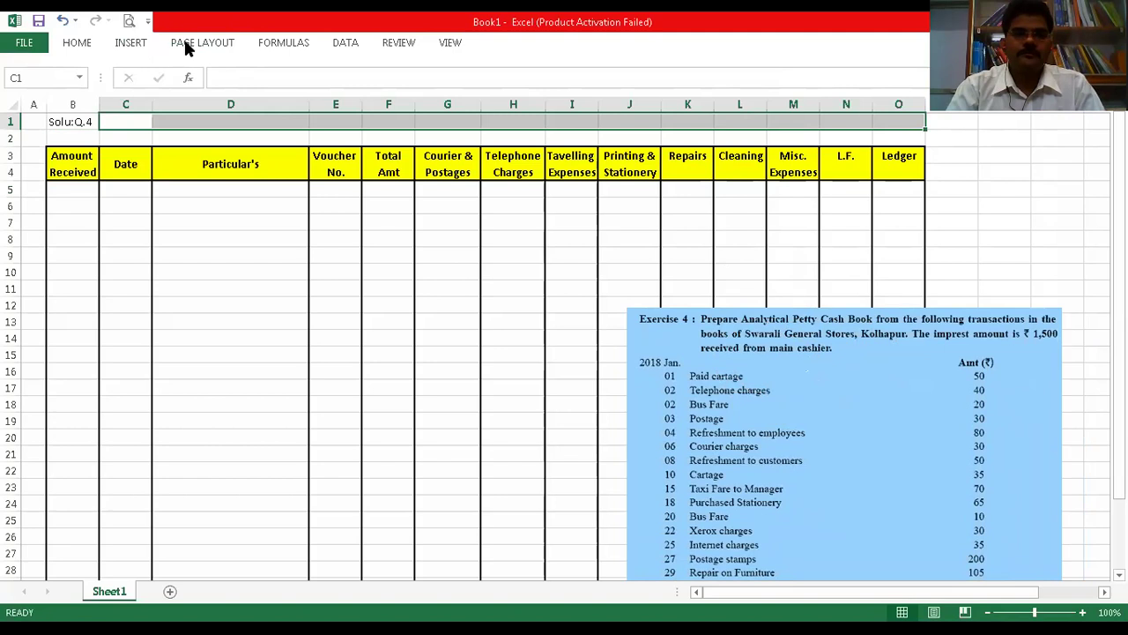
{"action": "left_click", "coordinate": [81, 44]}
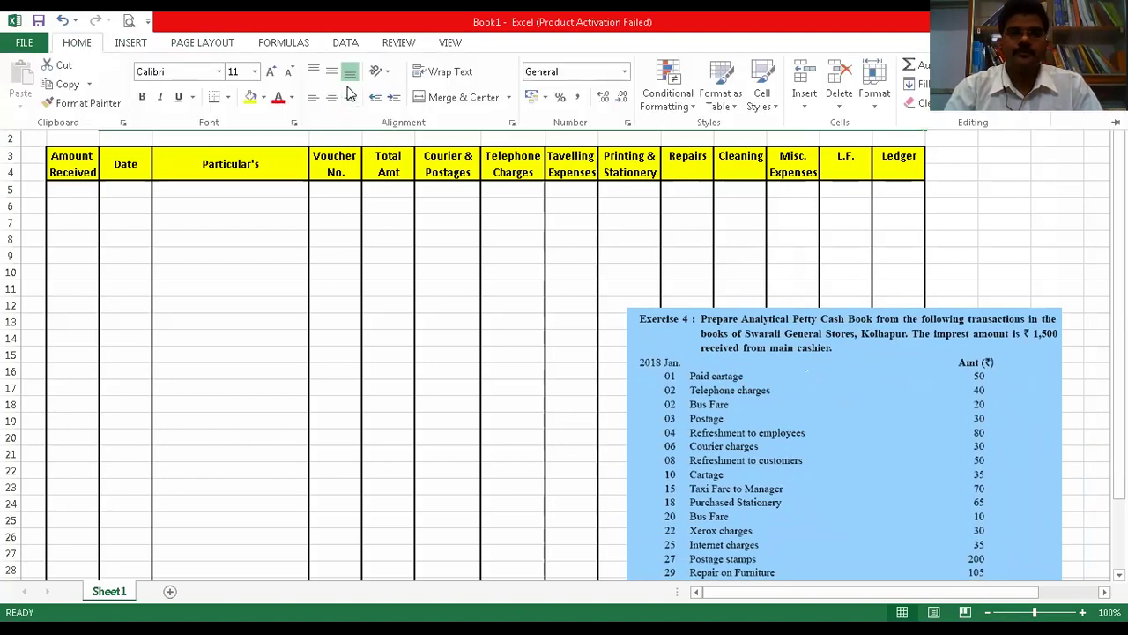
{"action": "left_click", "coordinate": [421, 99]}
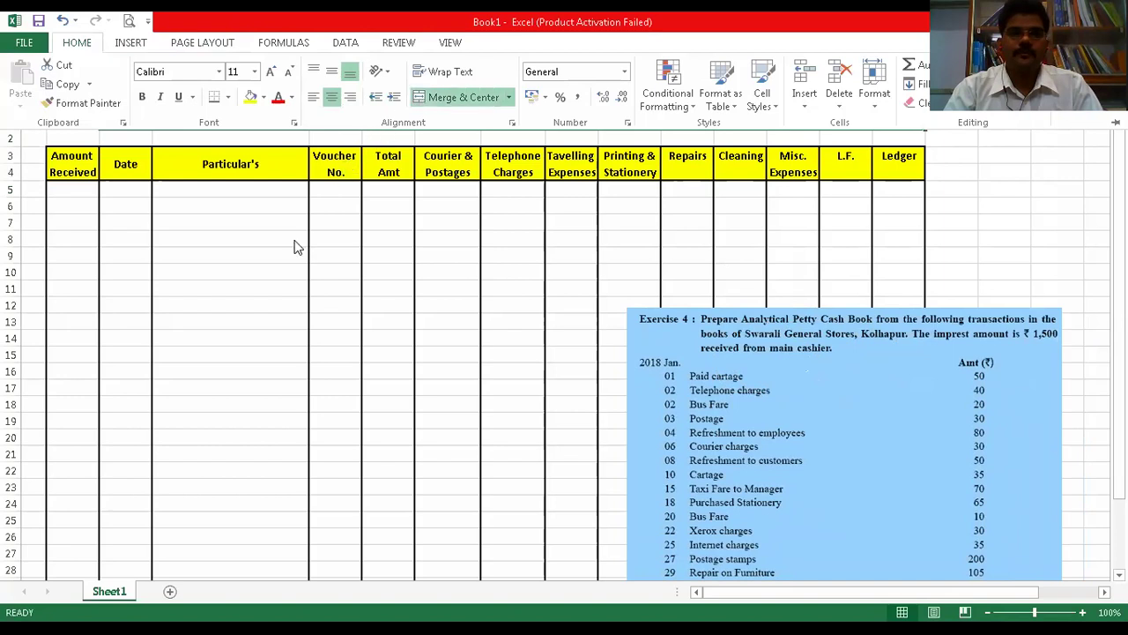
- Enter the heading "In The Books Of Swarali General Stores" in the merged cell of row 1
{"action": "left_click", "coordinate": [312, 118]}
{"action": "type", "text": "In The B"}
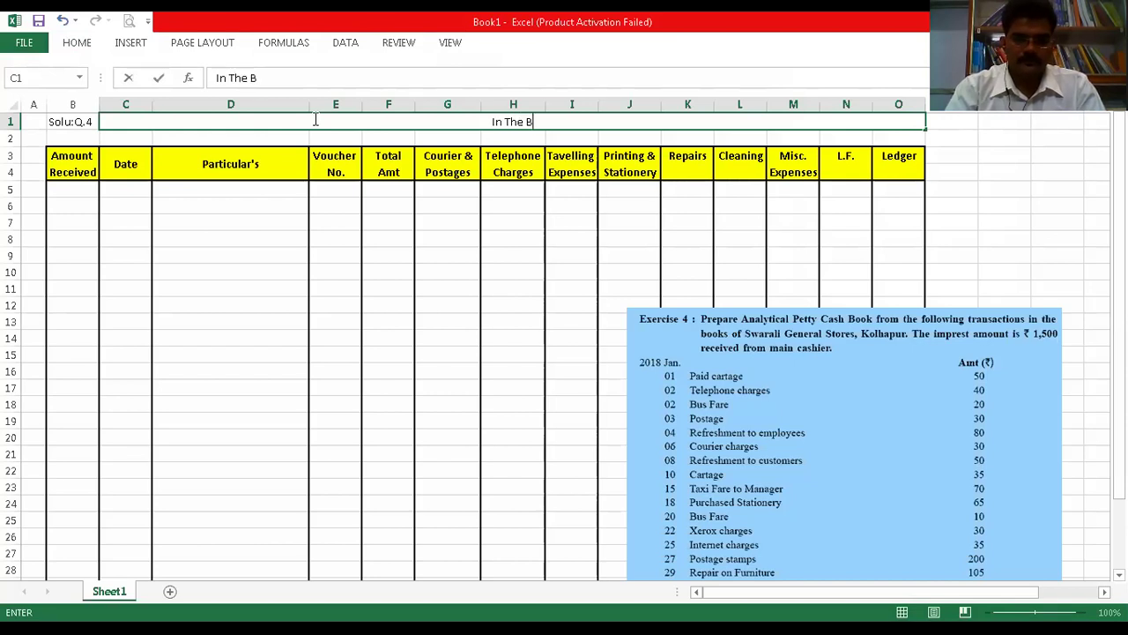
{"action": "type", "text": "ooks Of"}
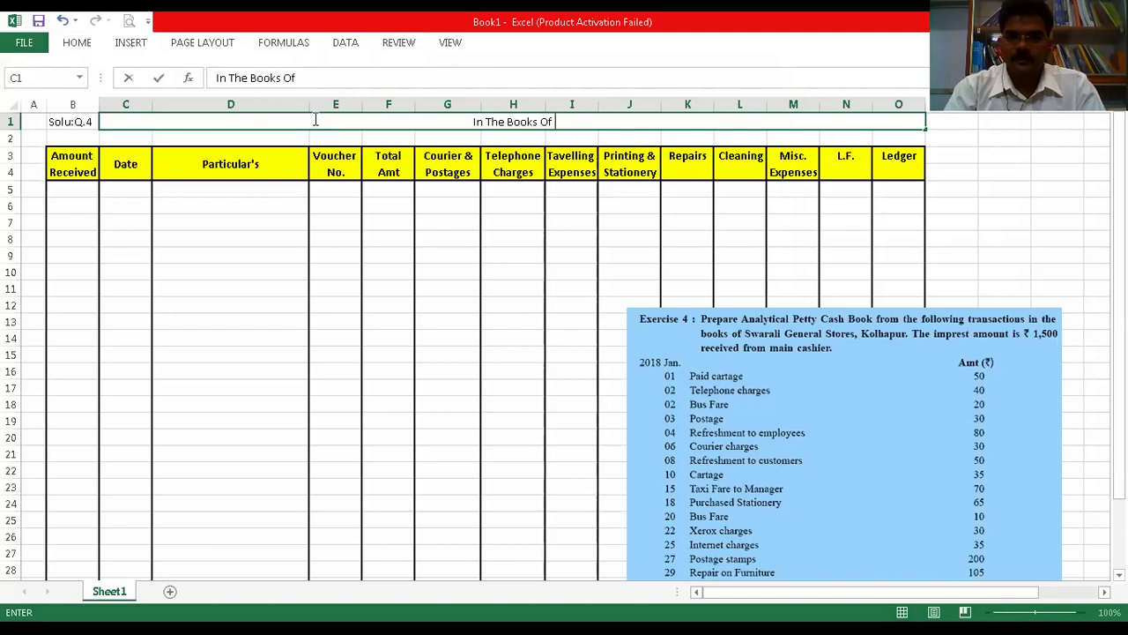
{"action": "type", "text": " S"}
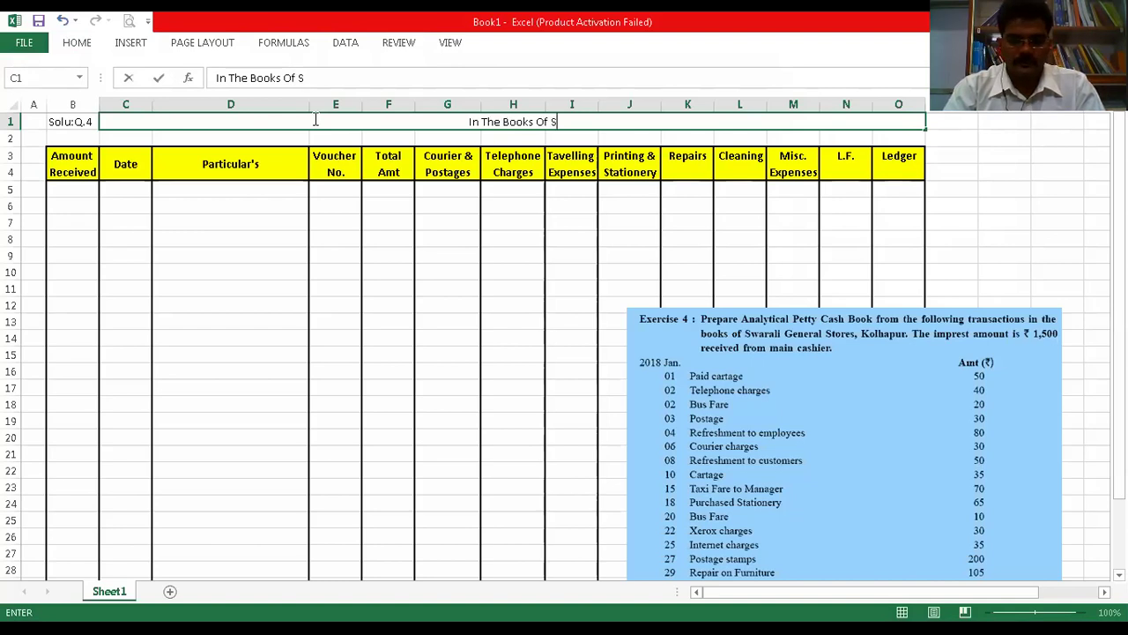
{"action": "type", "text": "warali"}
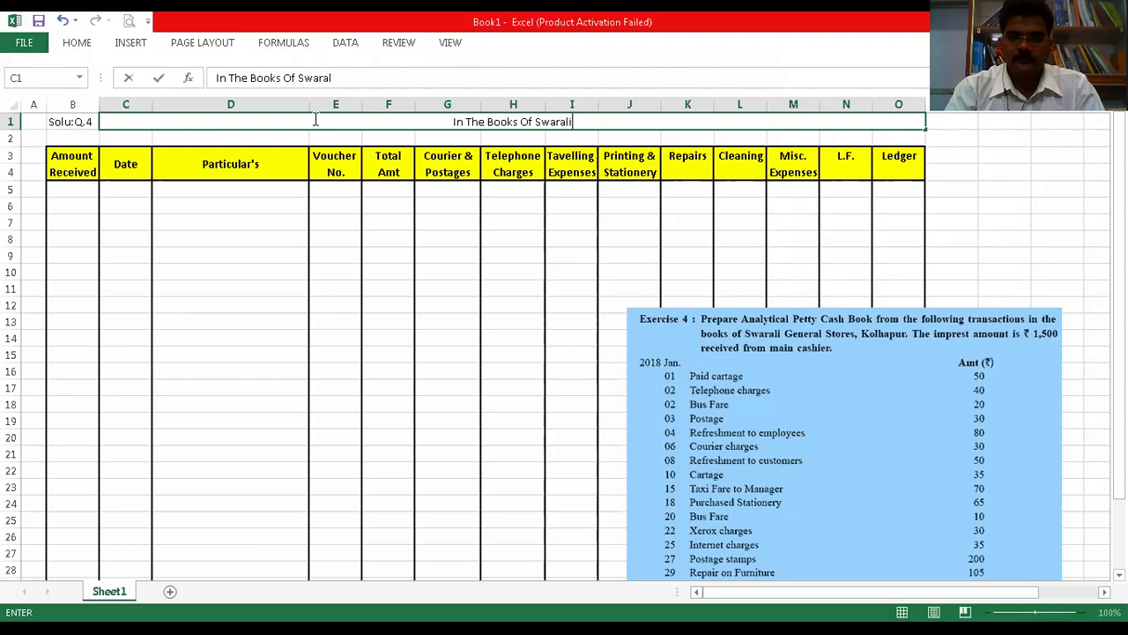
{"action": "type", "text": " Ge"}
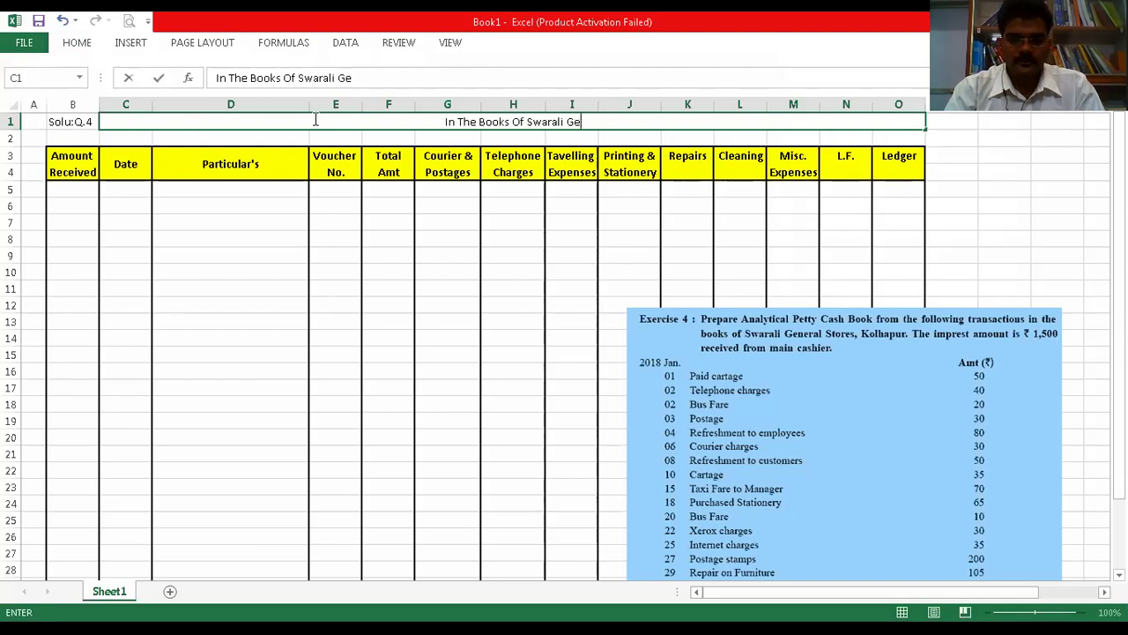
{"action": "type", "text": "neral Stores"}
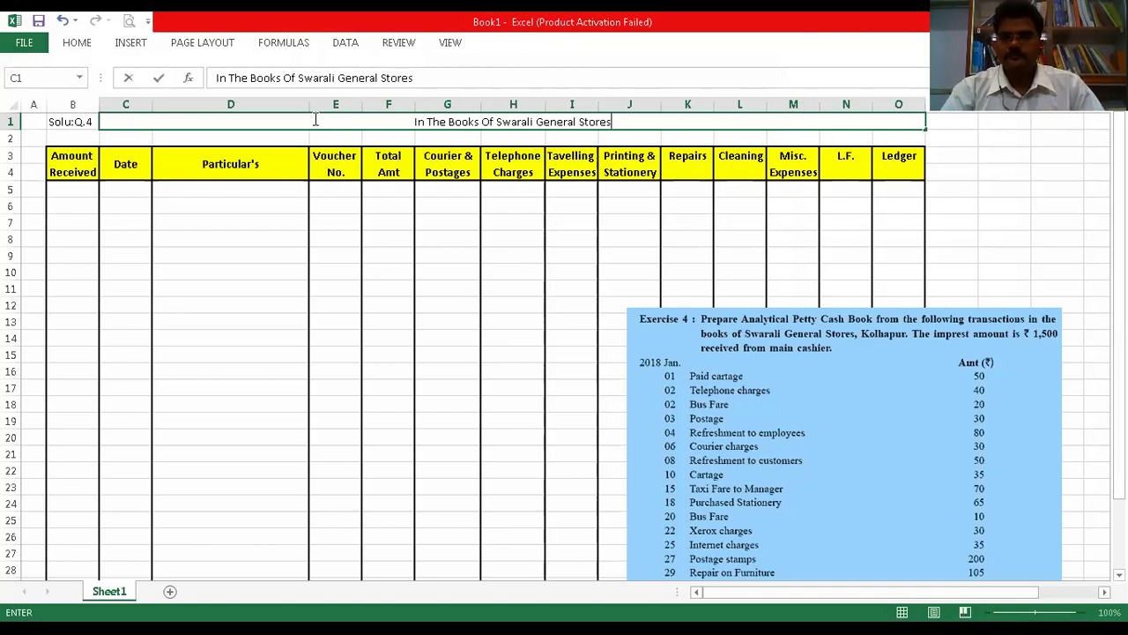
{"action": "key", "text": "Return"}
{"action": "left_click", "coordinate": [255, 254]}
- Merge and center cells B2 through O2
{"action": "left_click_drag", "start_coordinate": [84, 141], "coordinate": [895, 141]}
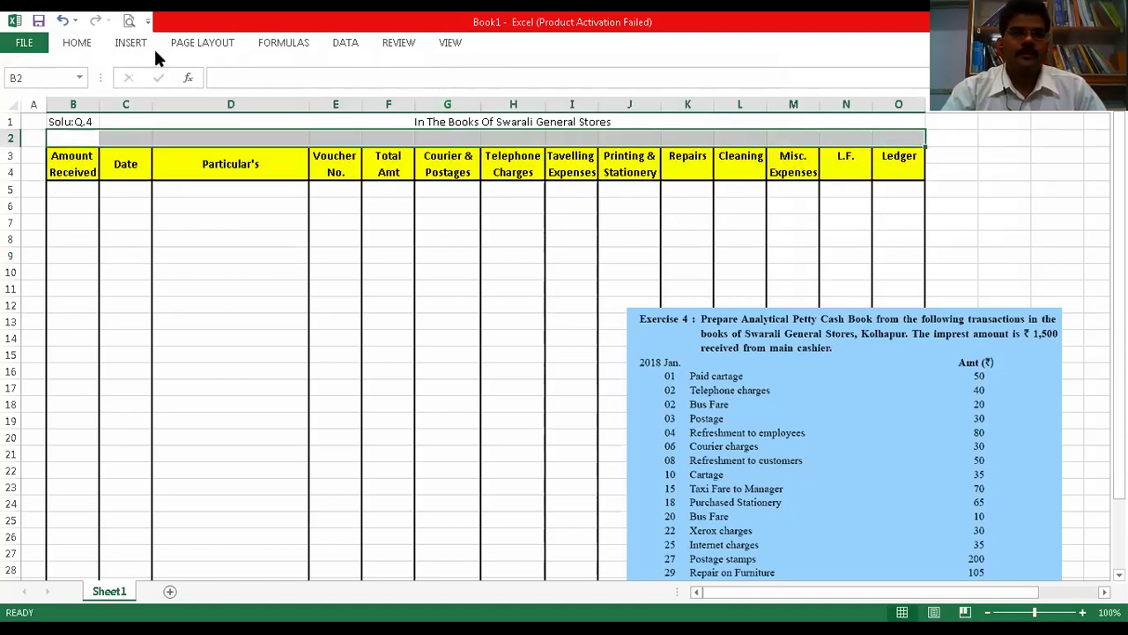
{"action": "left_click", "coordinate": [77, 43]}
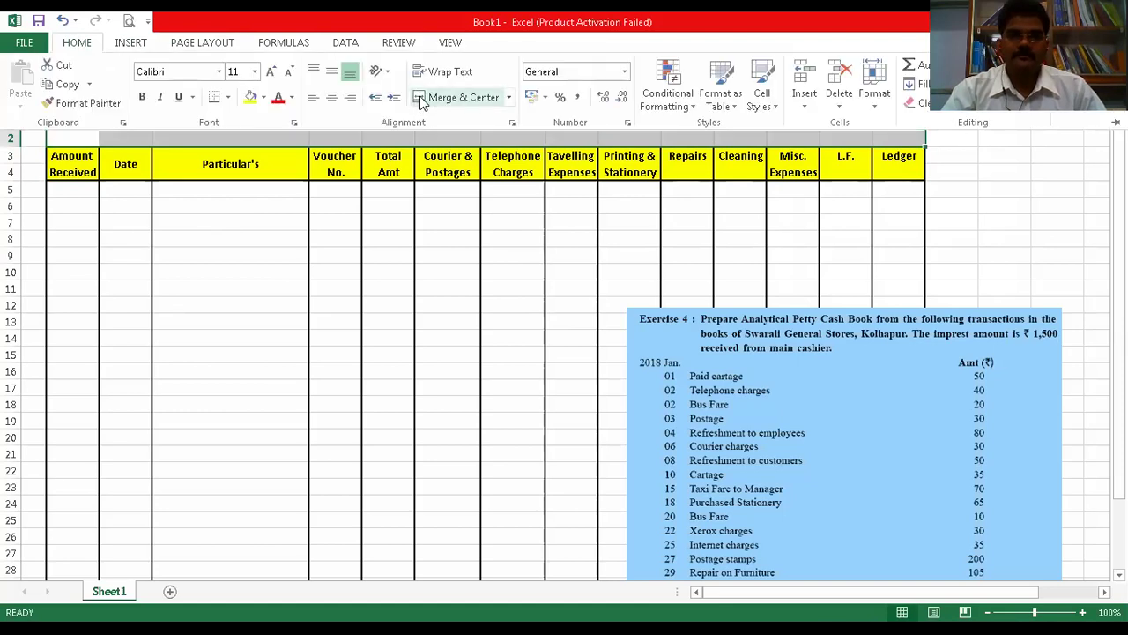
{"action": "left_click", "coordinate": [420, 99]}
- Enter the title "Petty Cash Book For the Month Ended January 2018" in the merged cell of row 2
{"action": "left_click", "coordinate": [405, 139]}
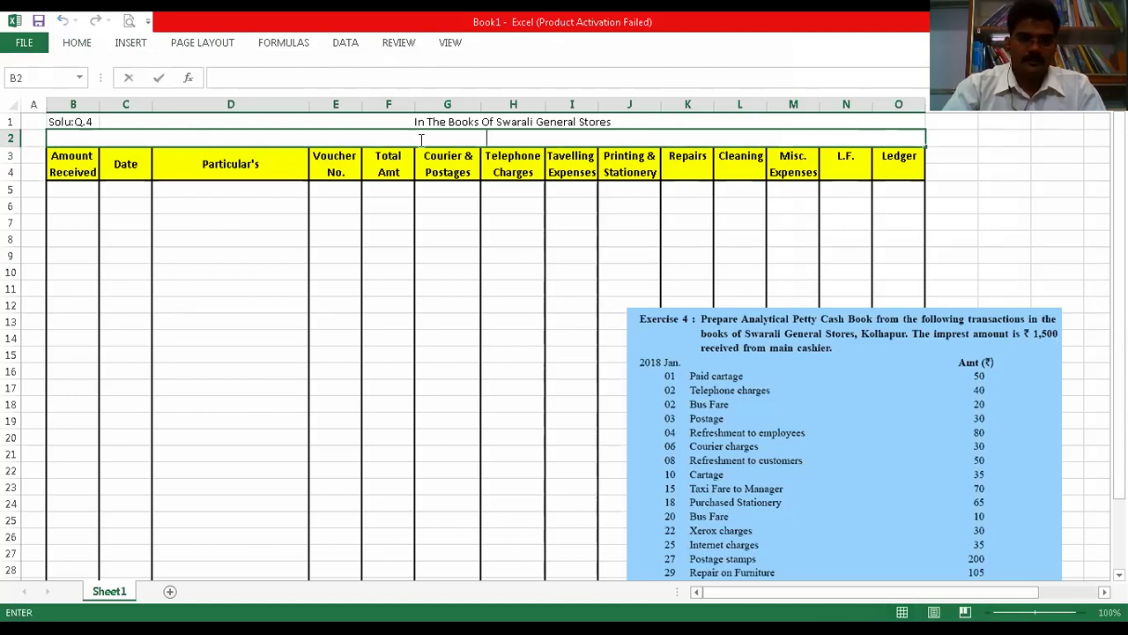
{"action": "type", "text": "Petty Cash Book For"}
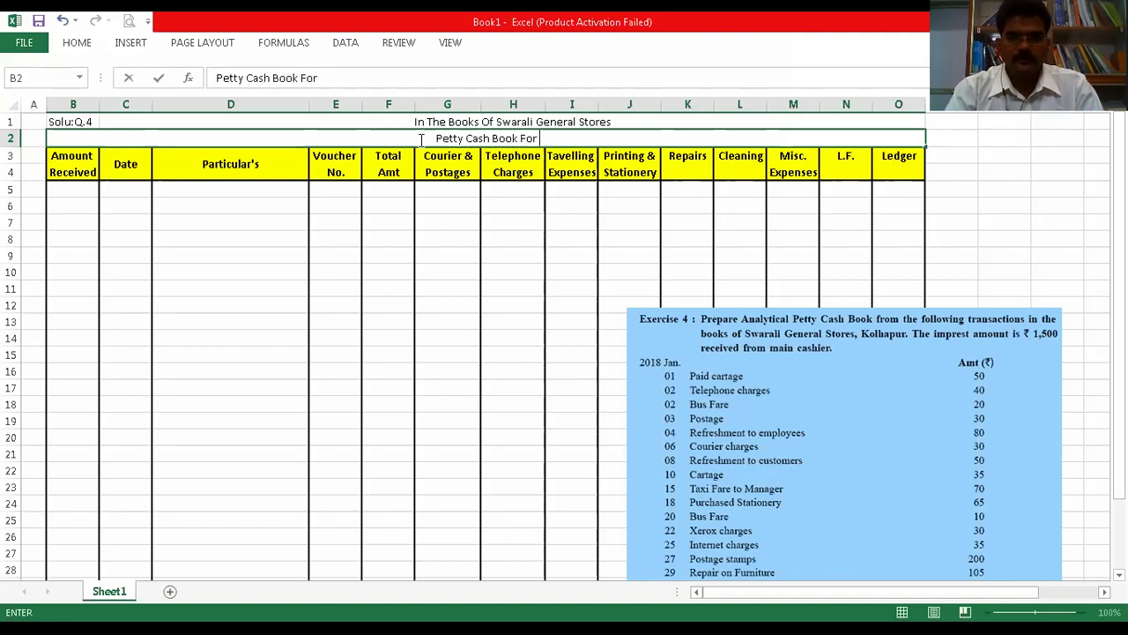
{"action": "type", "text": " the "}
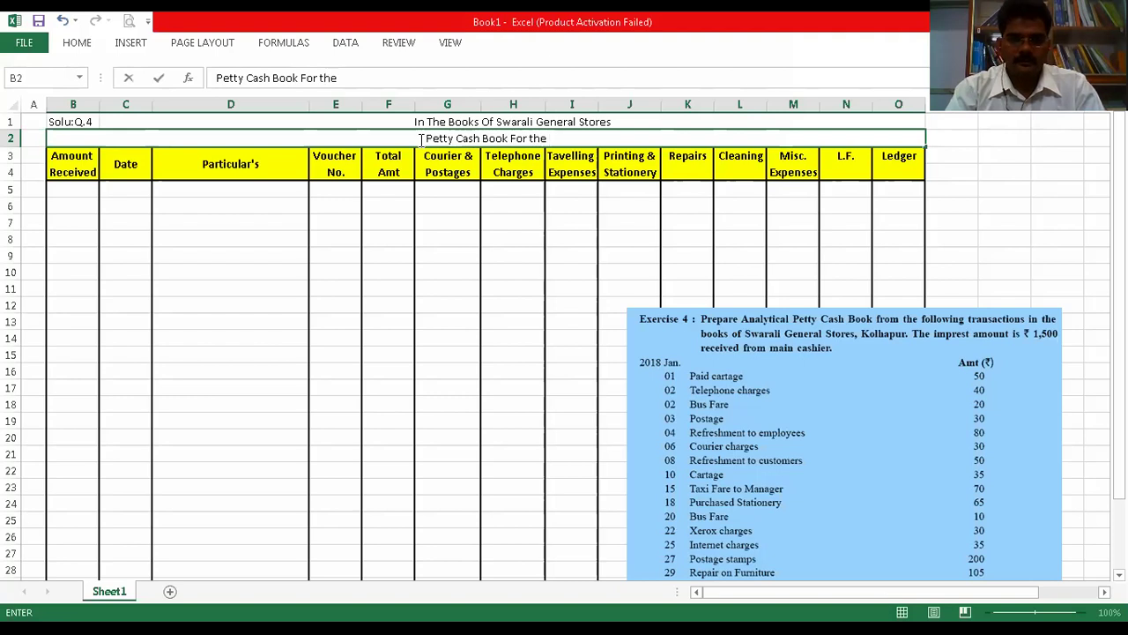
{"action": "type", "text": "Mont"}
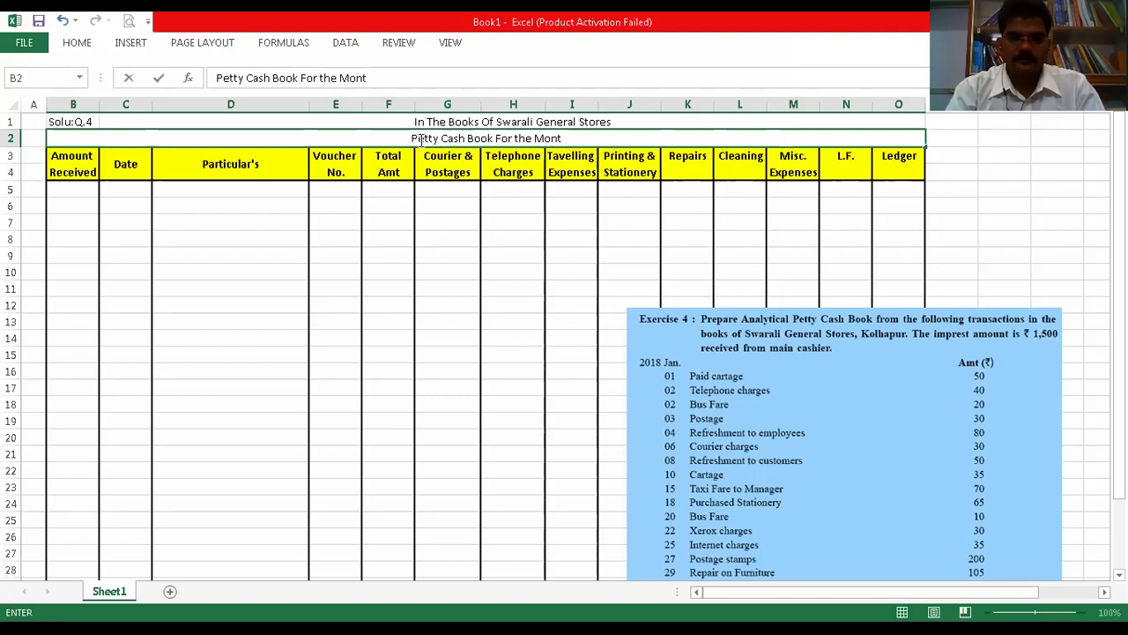
{"action": "type", "text": "h En"}
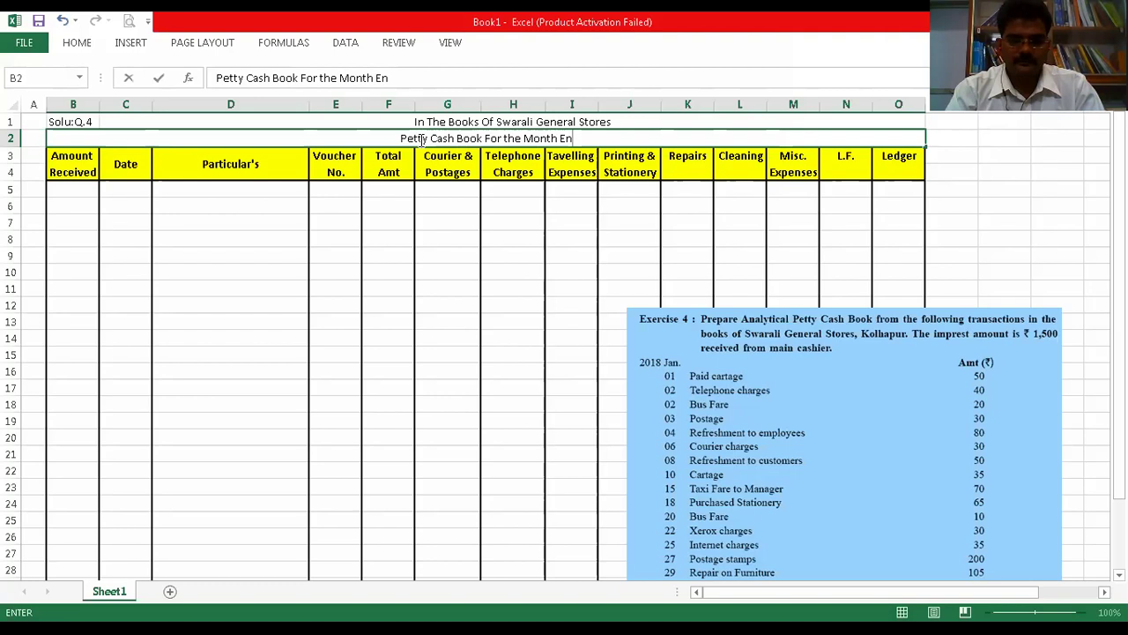
{"action": "type", "text": "ded"}
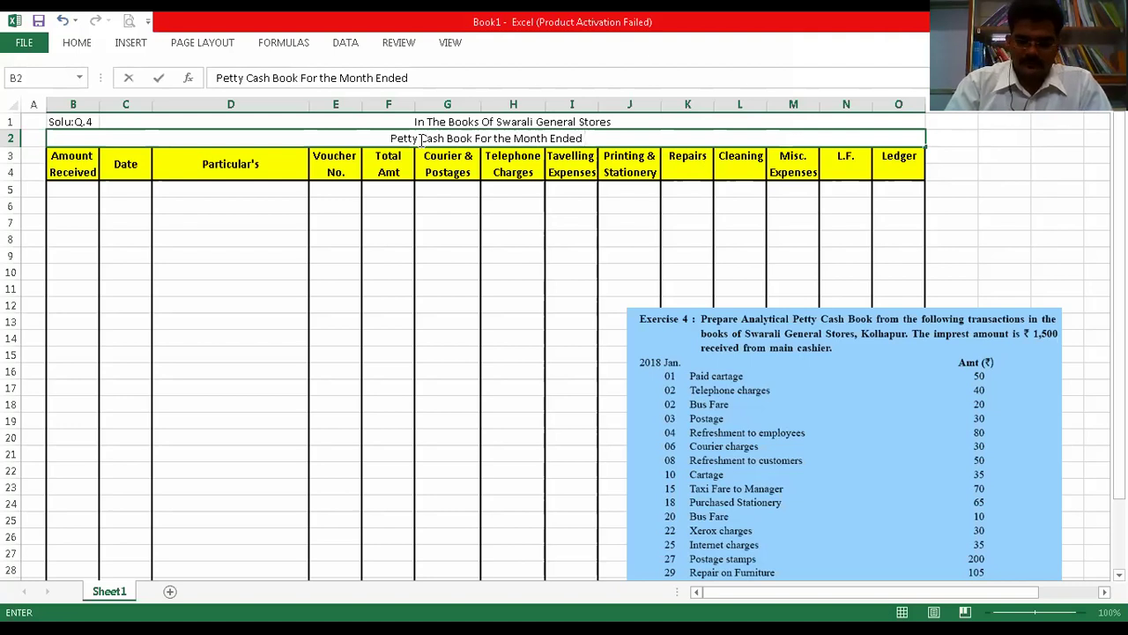
{"action": "type", "text": "n"}
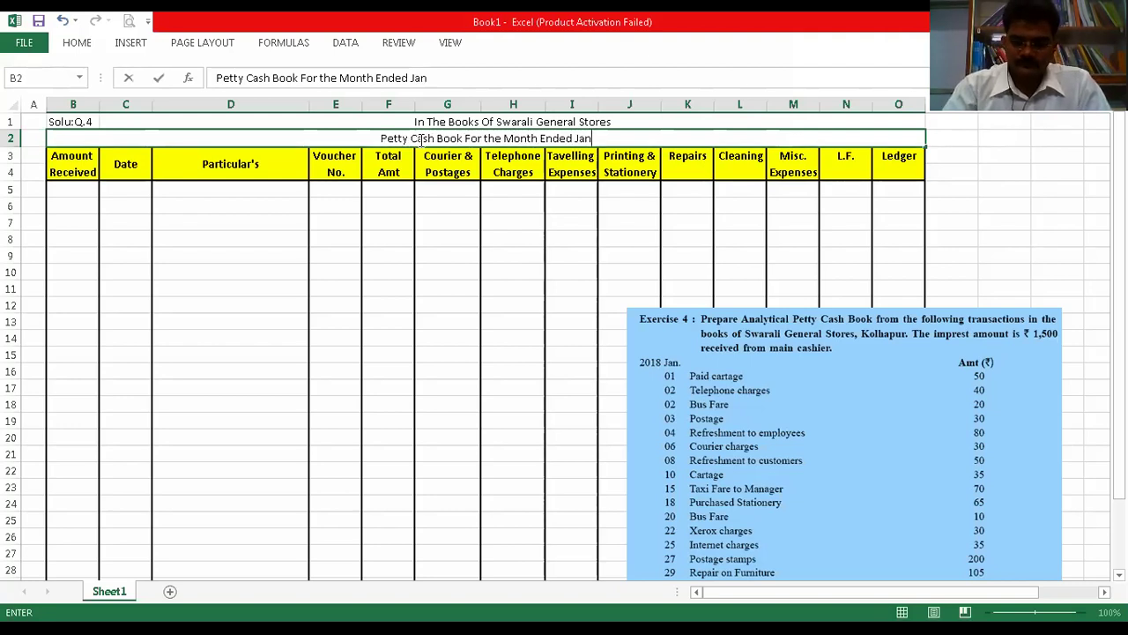
{"action": "type", "text": "uar"}
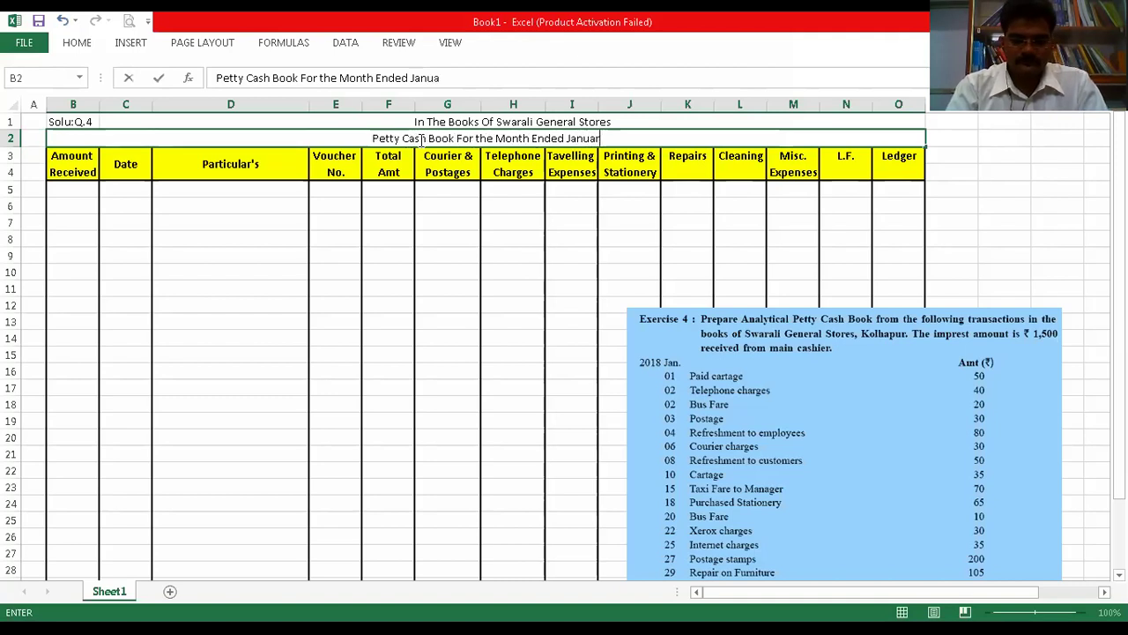
{"action": "type", "text": "y 2018"}
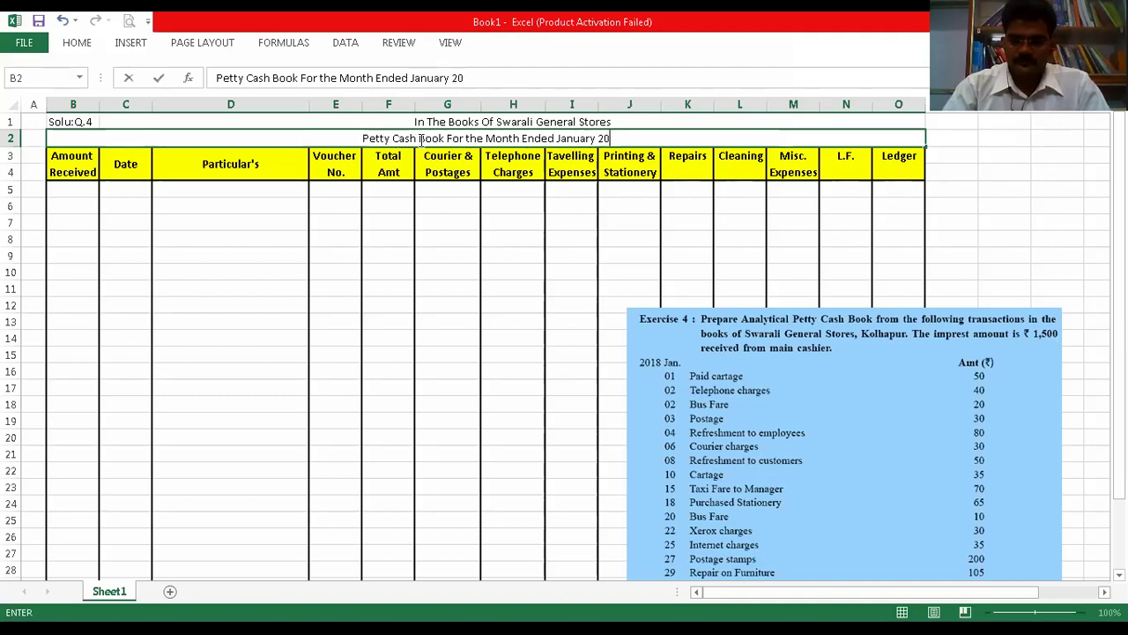
{"action": "key", "text": "ctrl+Return"}
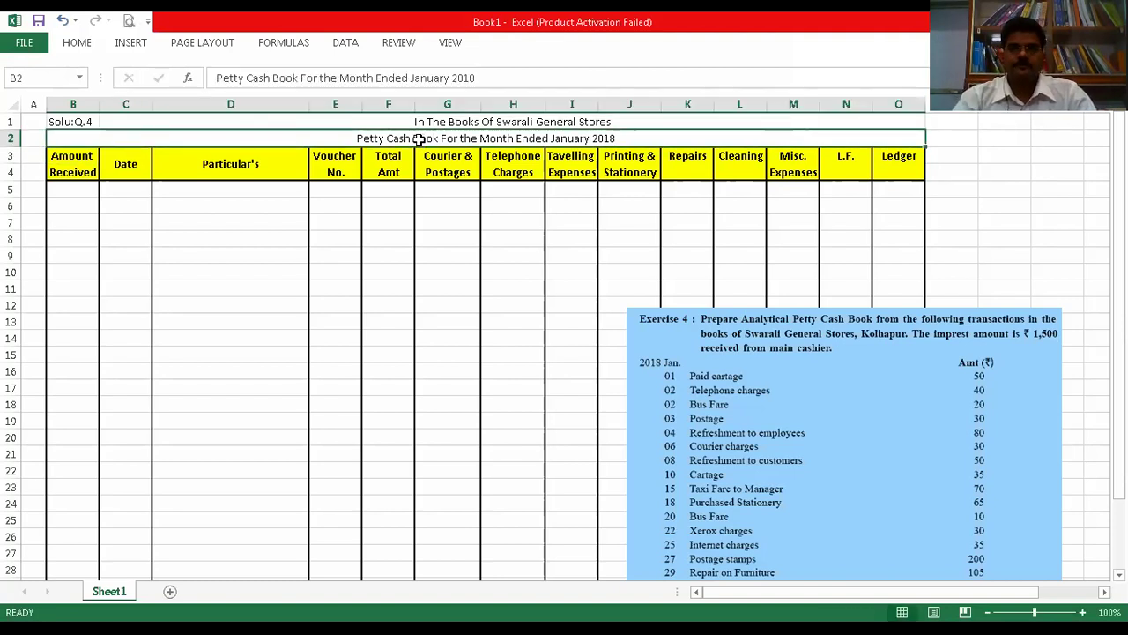
- Make the headings in rows 1 and 2 bold and fill both rows with a medium blue-grey theme color
{"action": "key", "text": "shift+Up"}
{"action": "key", "text": "ctrl+b"}
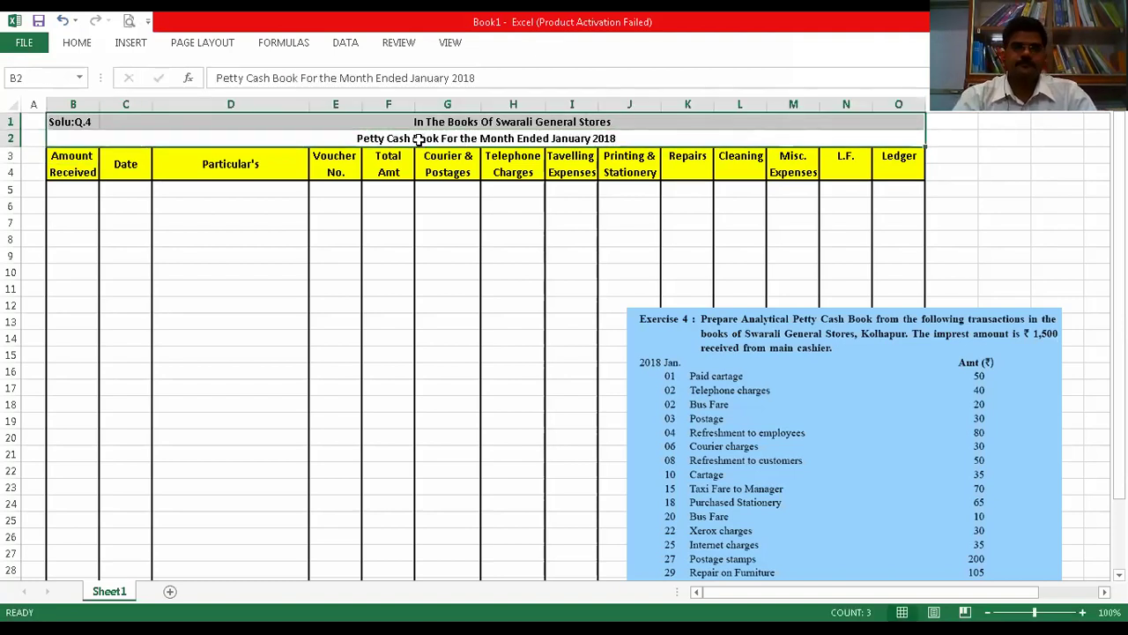
{"action": "left_click", "coordinate": [77, 42]}
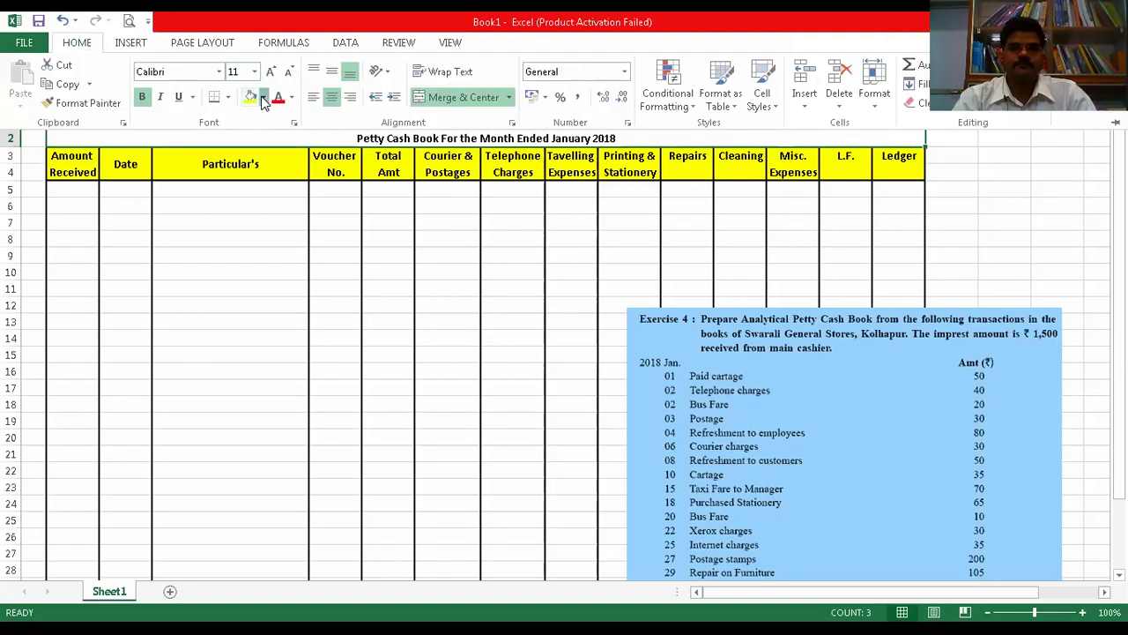
{"action": "left_click", "coordinate": [263, 98]}
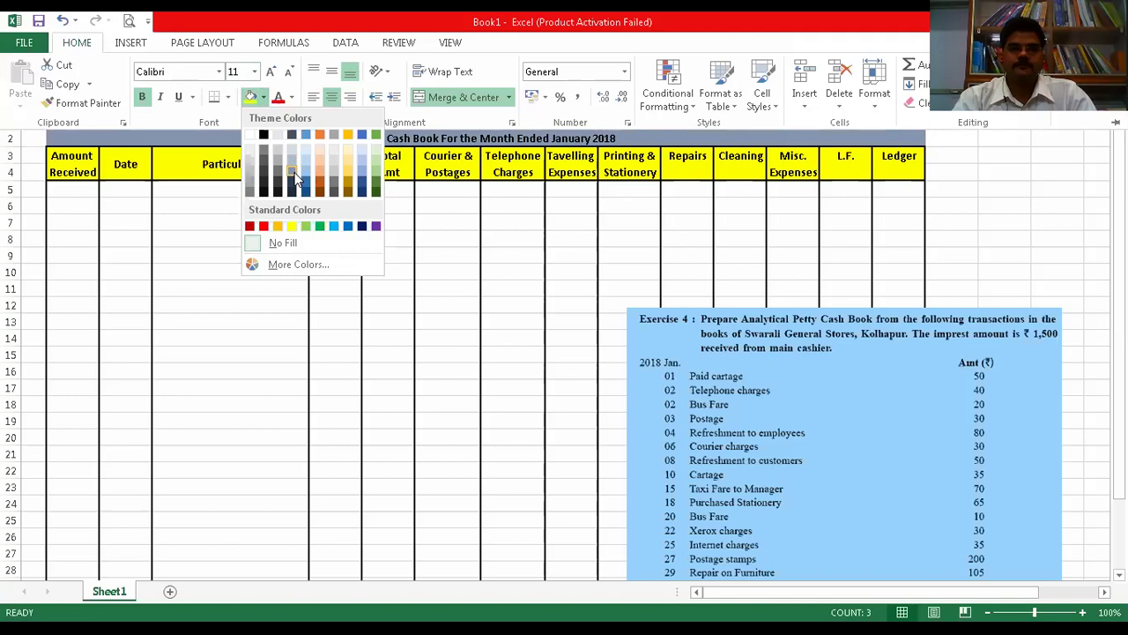
{"action": "left_click", "coordinate": [296, 179]}
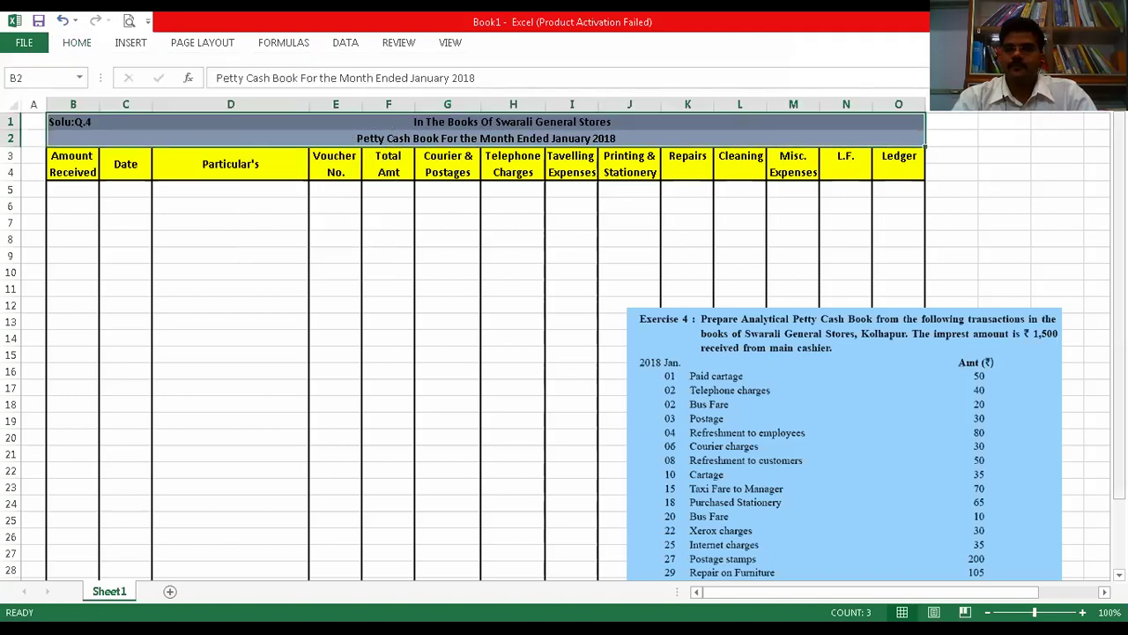
- Enter 1,500 as the amount received and 01/01/2018 as the date in row 5
{"action": "left_click", "coordinate": [597, 221]}
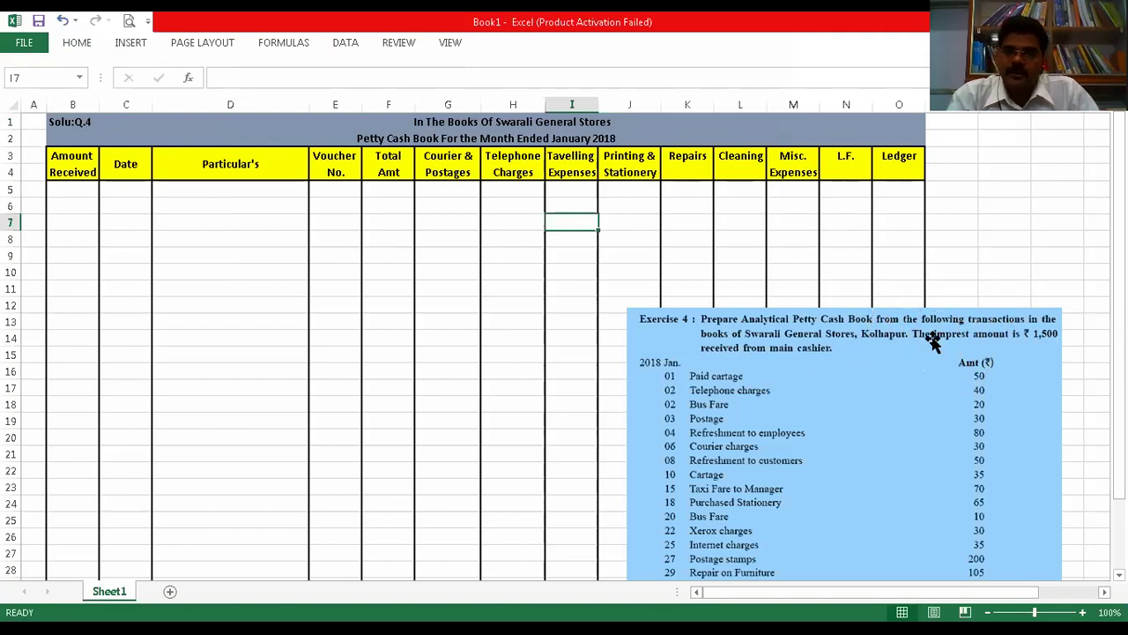
{"action": "left_click", "coordinate": [617, 287]}
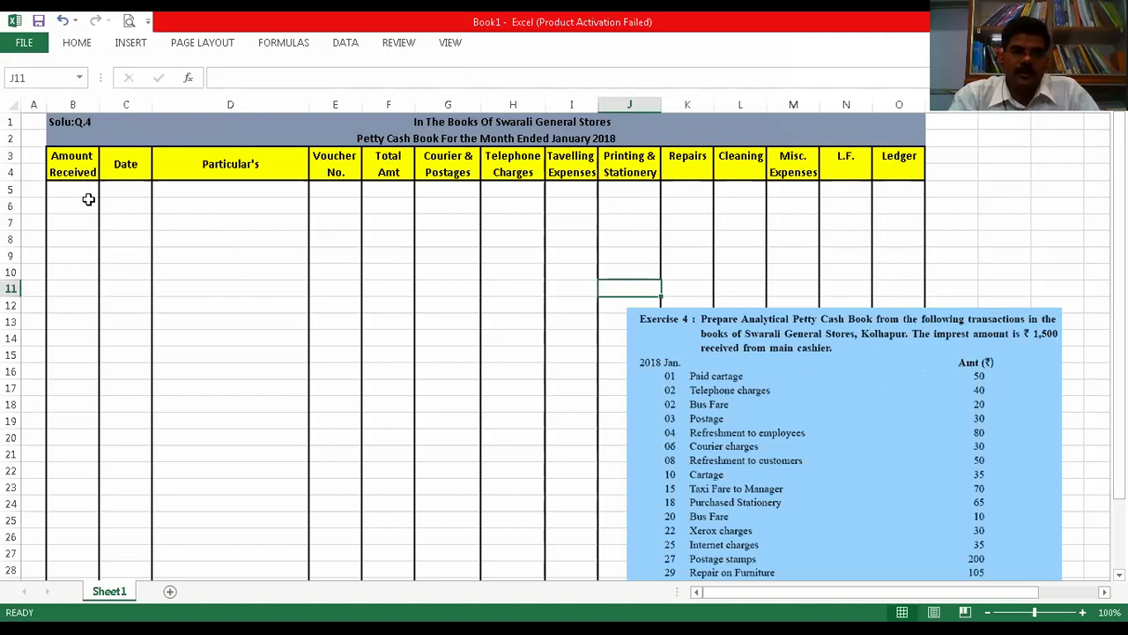
{"action": "left_click", "coordinate": [84, 193]}
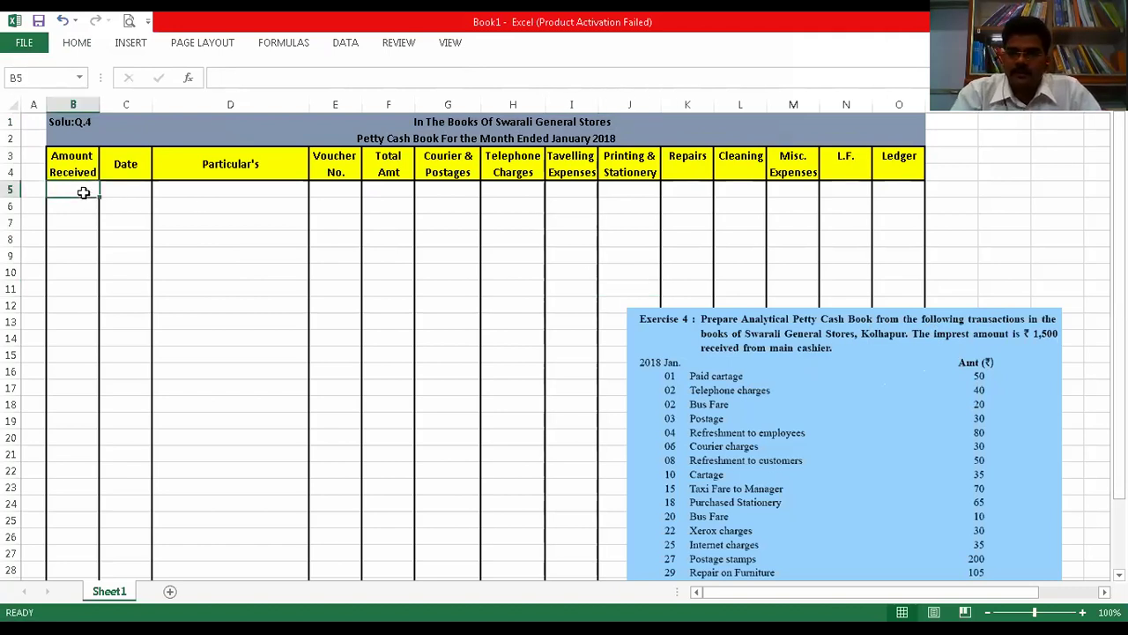
{"action": "type", "text": "1,500"}
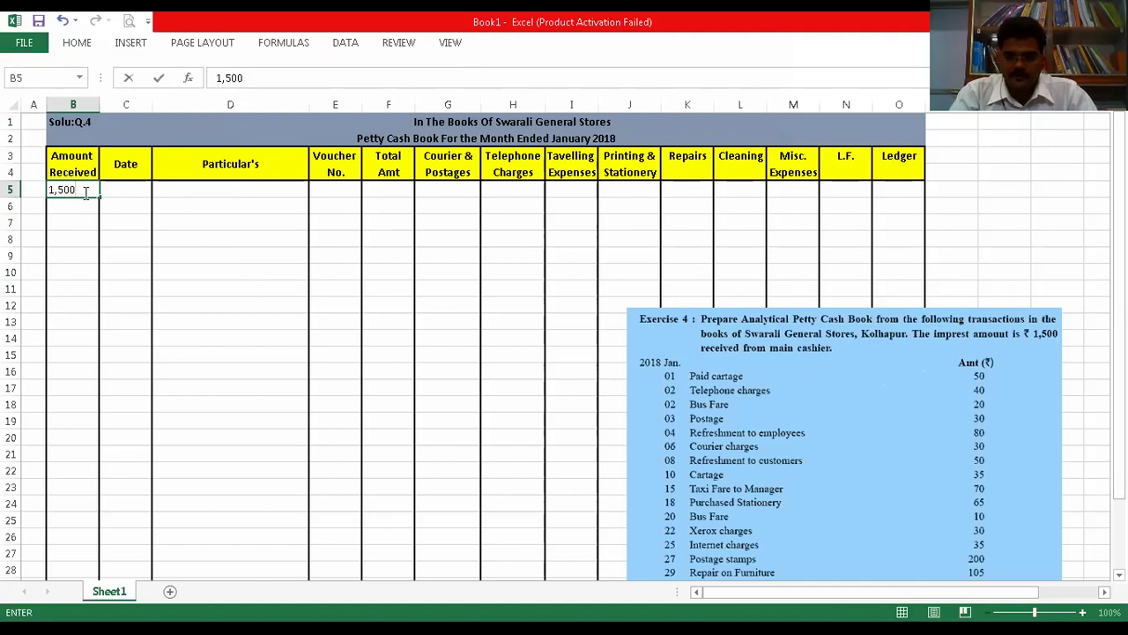
{"action": "key", "text": "Tab"}
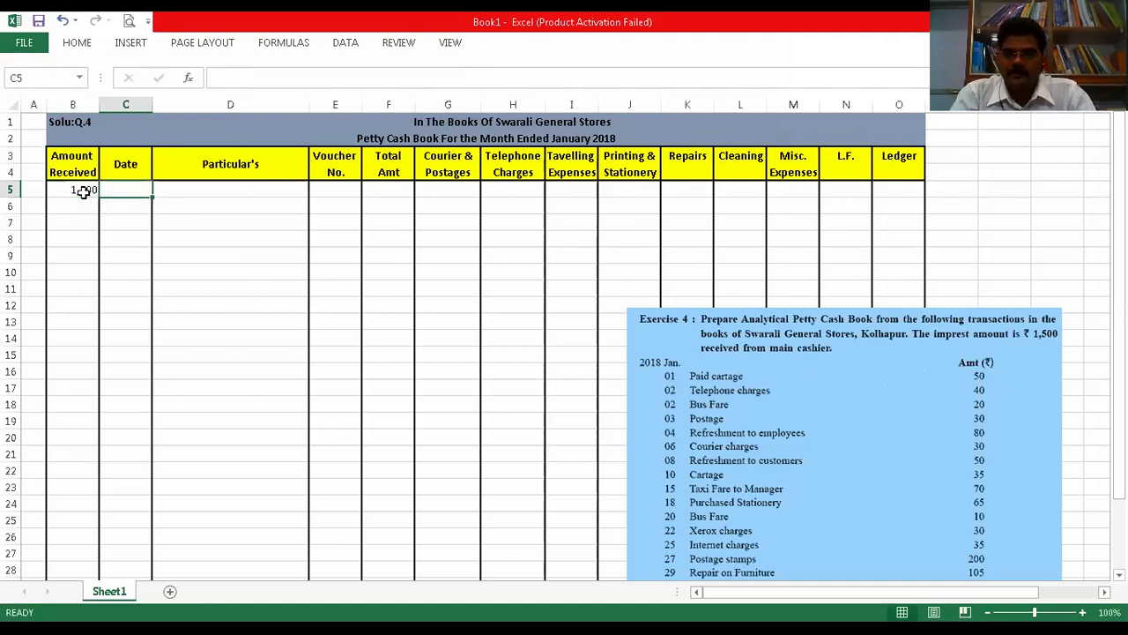
{"action": "type", "text": "01/01/2018"}
{"action": "key", "text": "Return"}
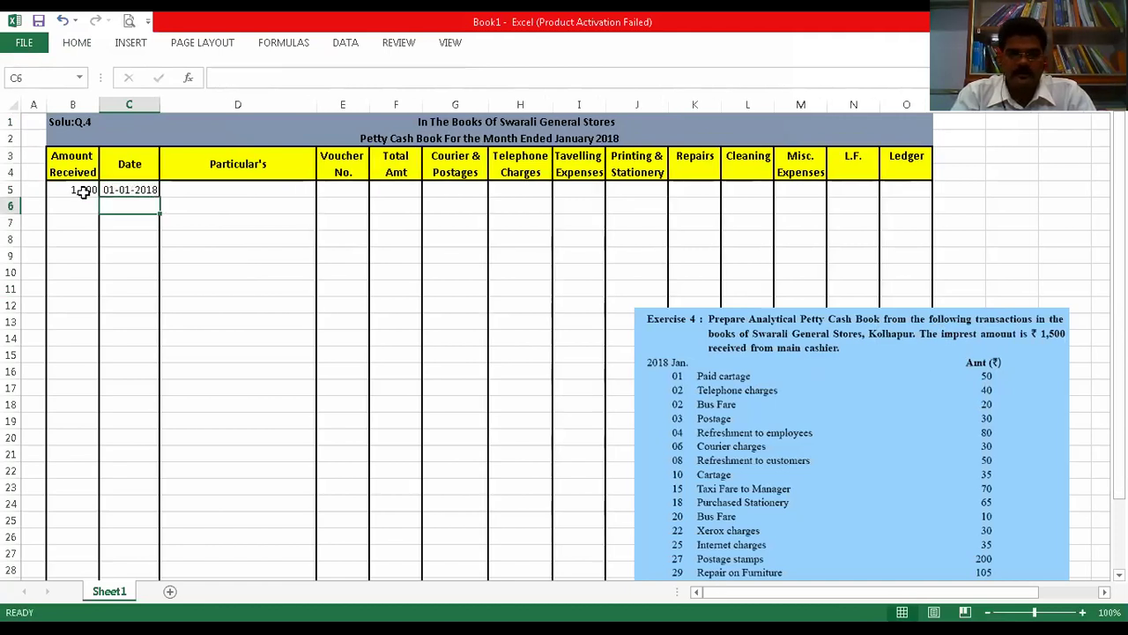
- Make the entry area from B5 through O30 bold
{"action": "left_click_drag", "start_coordinate": [83, 189], "coordinate": [896, 562]}
{"action": "key", "text": "ctrl+b"}
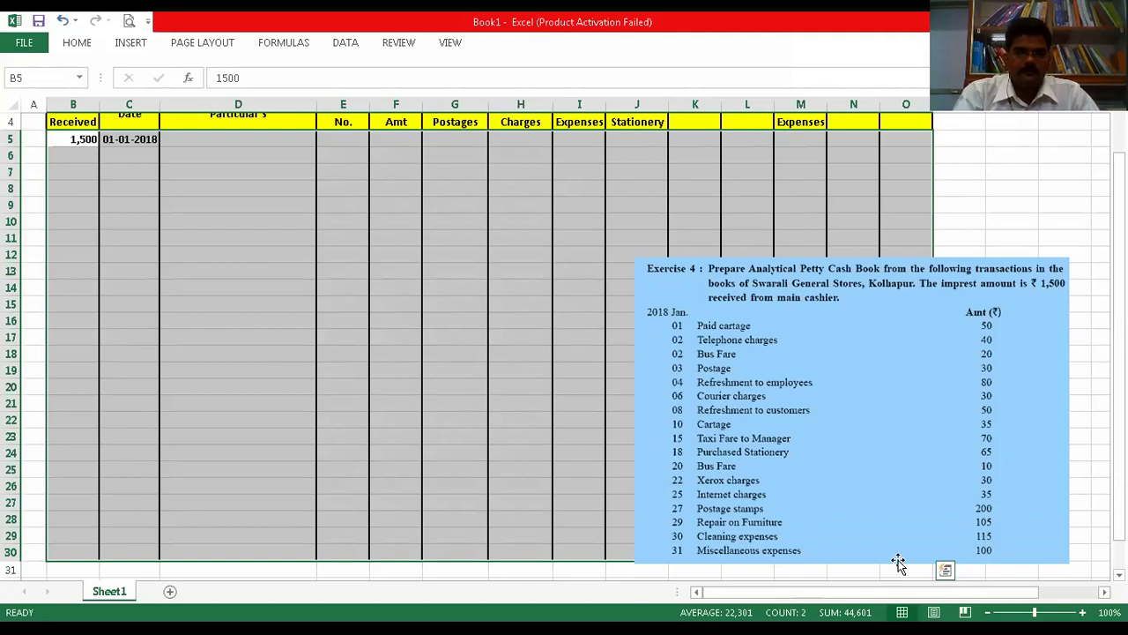
{"action": "scroll", "coordinate": [972, 221], "scroll_direction": "up", "scroll_amount": 1}
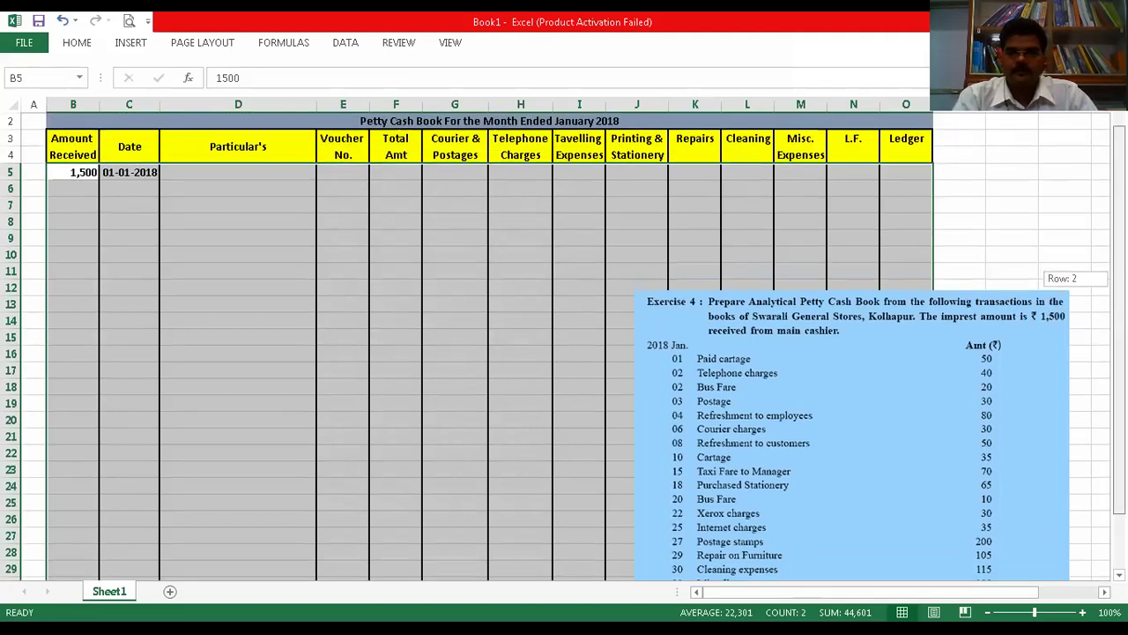
{"action": "left_click", "coordinate": [526, 230]}
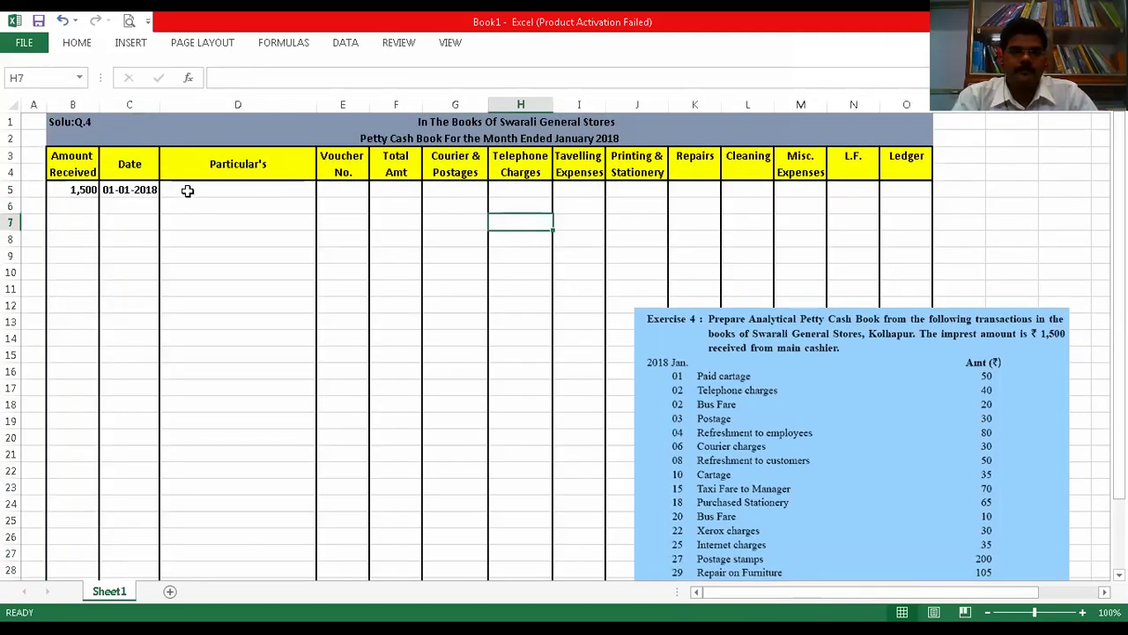
- Enter "To Cash A/c" as the particulars in row 5
{"action": "left_click", "coordinate": [187, 190]}
{"action": "type", "text": "T"}
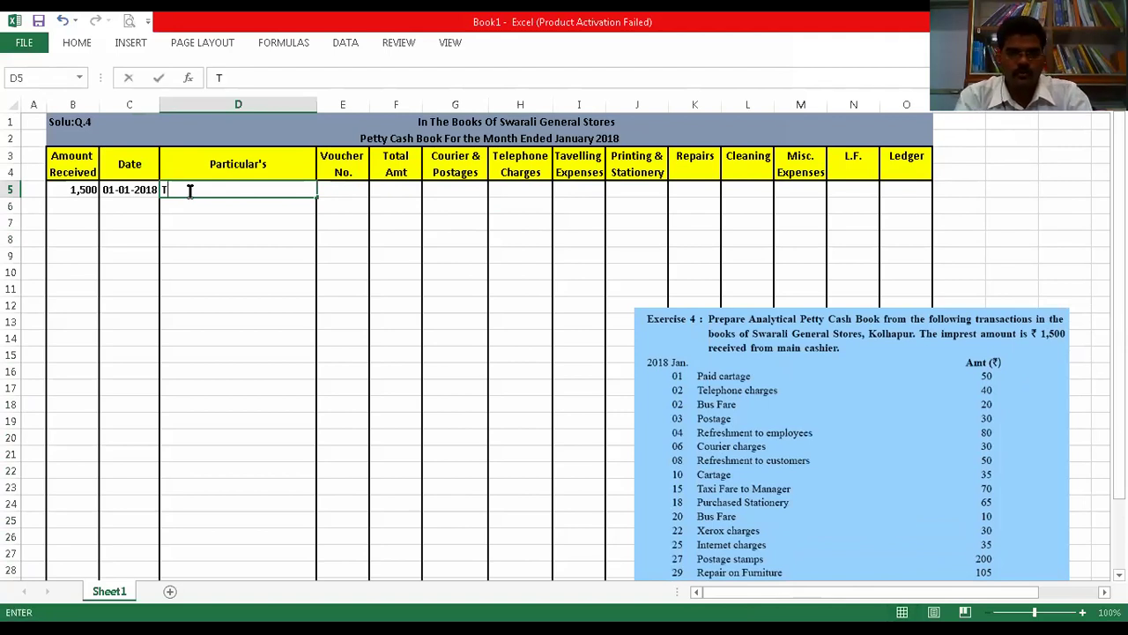
{"action": "type", "text": "o Cassh"}
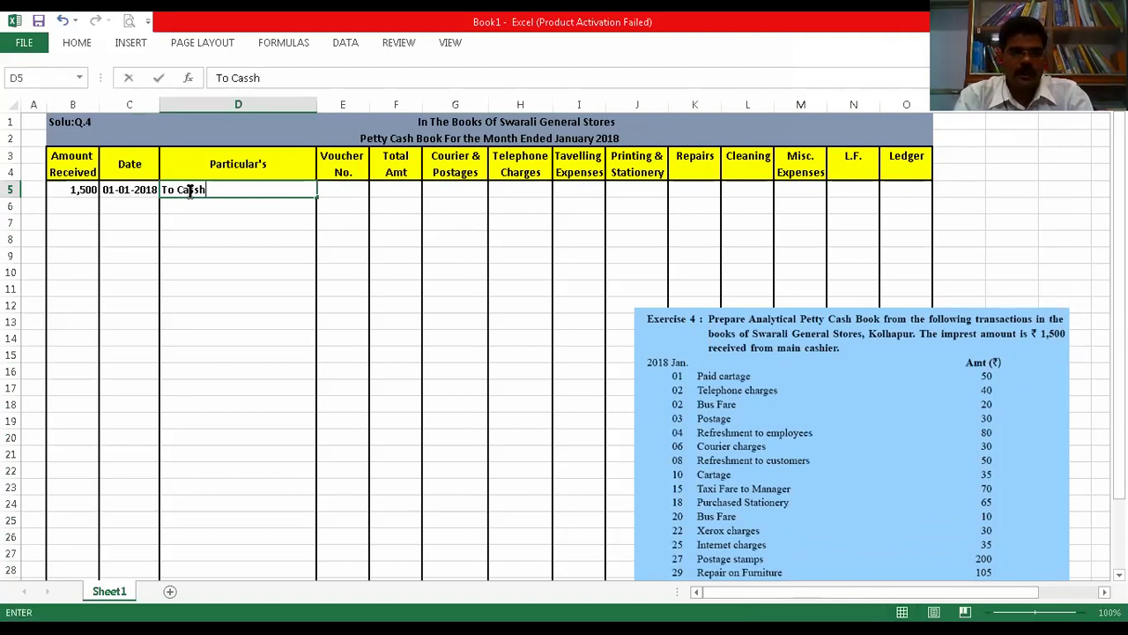
{"action": "left_click", "coordinate": [189, 192]}
{"action": "key", "text": "BackSpace"}
{"action": "key", "text": "BackSpace"}
{"action": "key", "text": "Delete"}
{"action": "key", "text": "Delete"}
{"action": "key", "text": "Delete"}
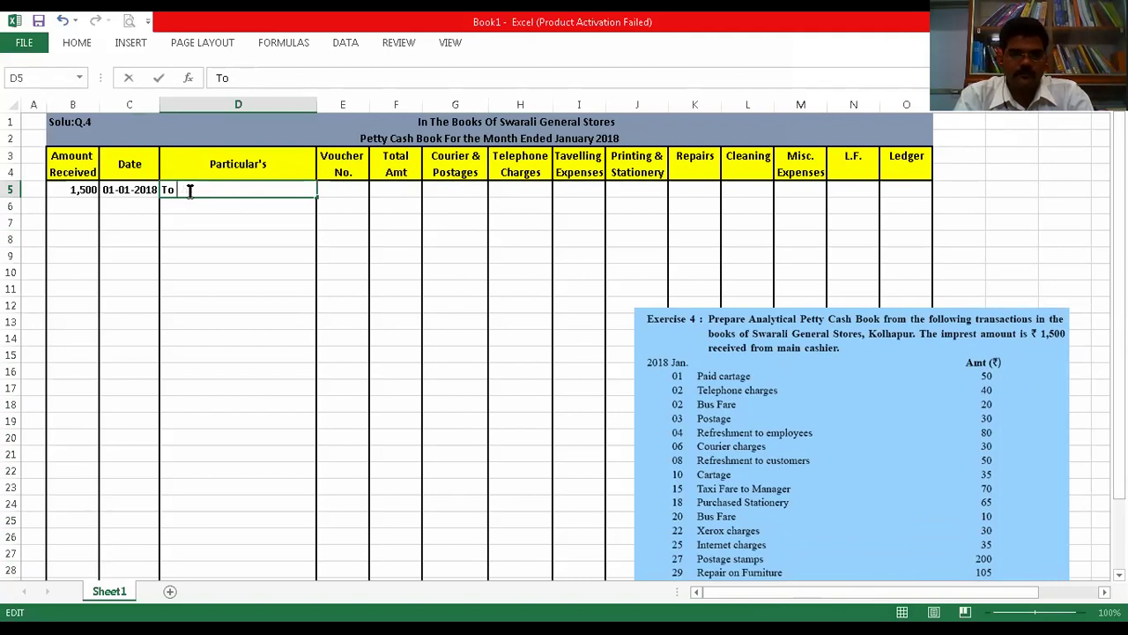
{"action": "type", "text": "Cash"}
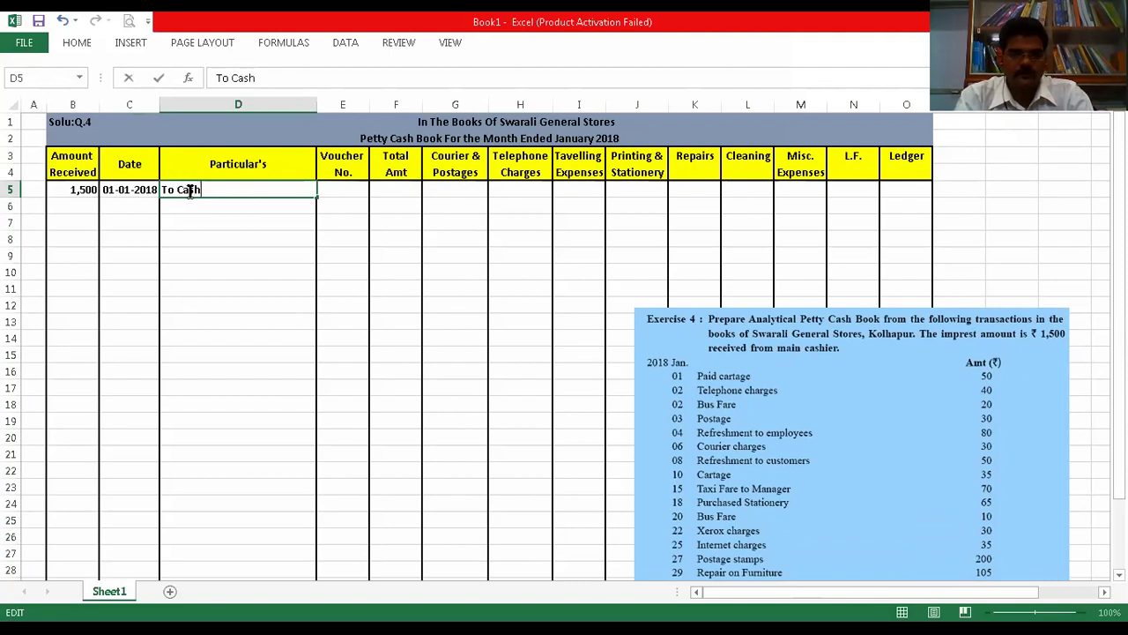
{"action": "type", "text": " A/c"}
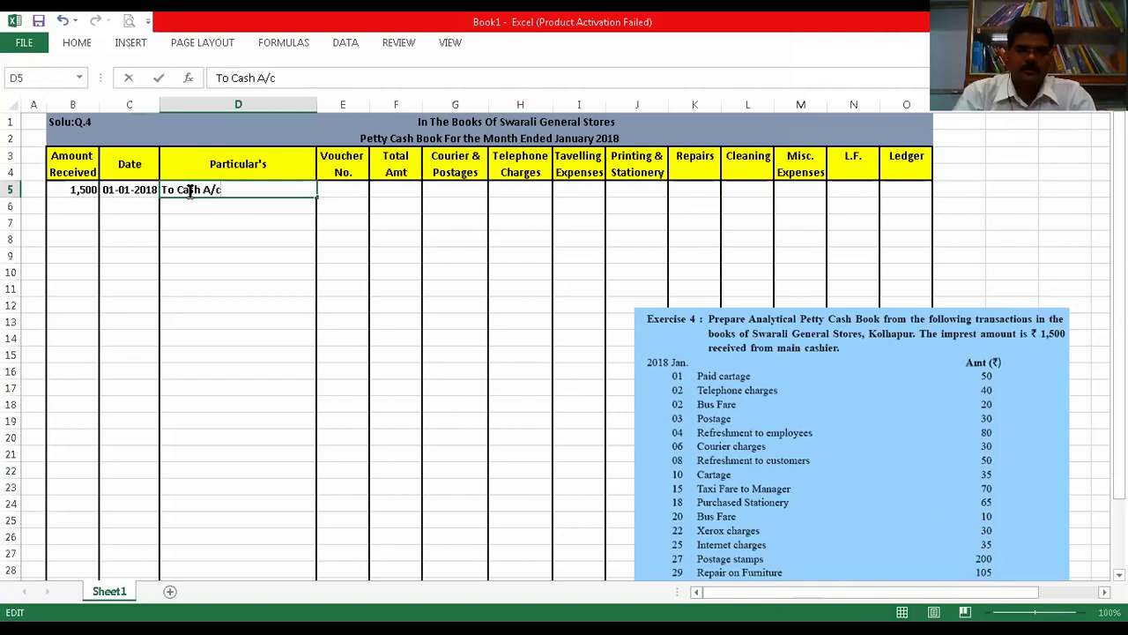
{"action": "left_click", "coordinate": [227, 226]}
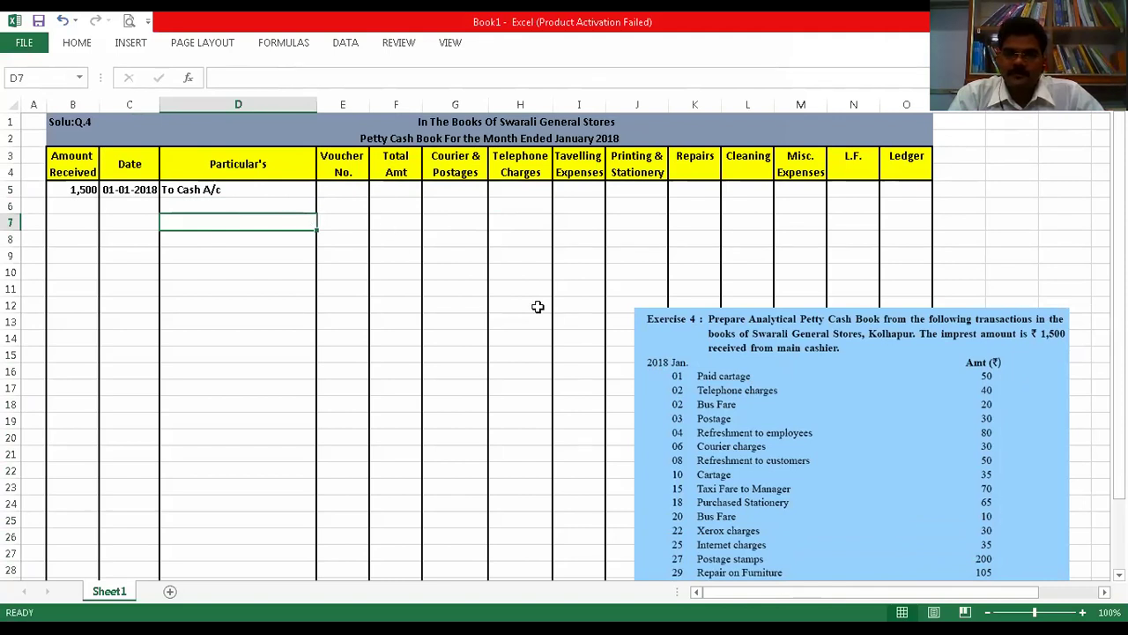
{"action": "left_click", "coordinate": [667, 388]}
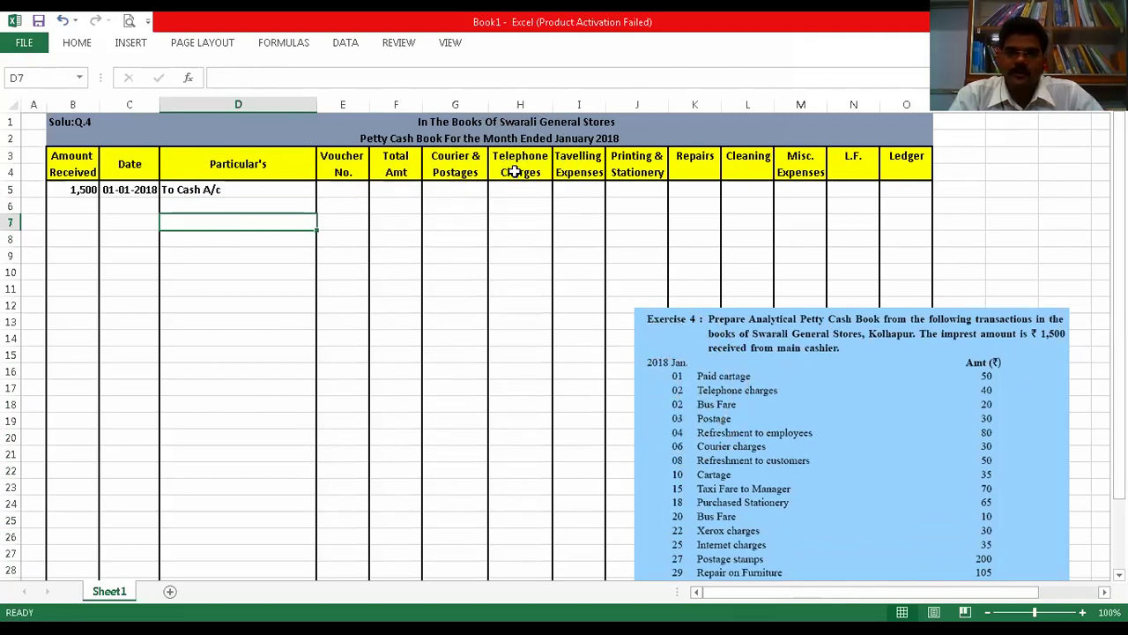
- Enter the date 02/01/2018 and the particulars "By Telephone charges A/c" in row 6
{"action": "left_click", "coordinate": [141, 205]}
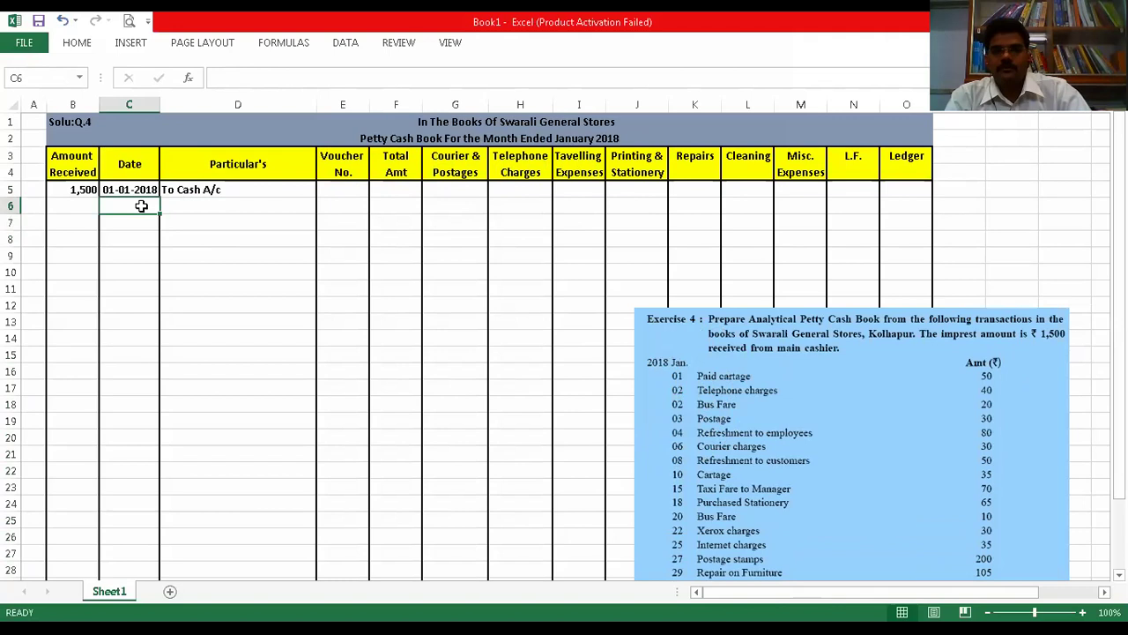
{"action": "type", "text": "02"}
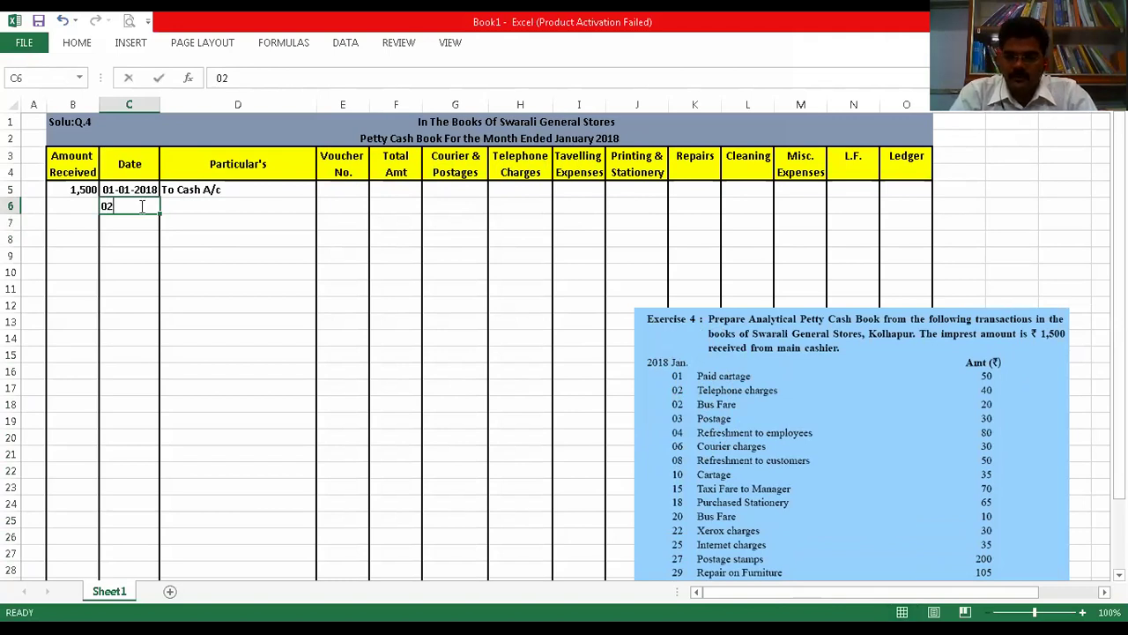
{"action": "type", "text": "/01/2018"}
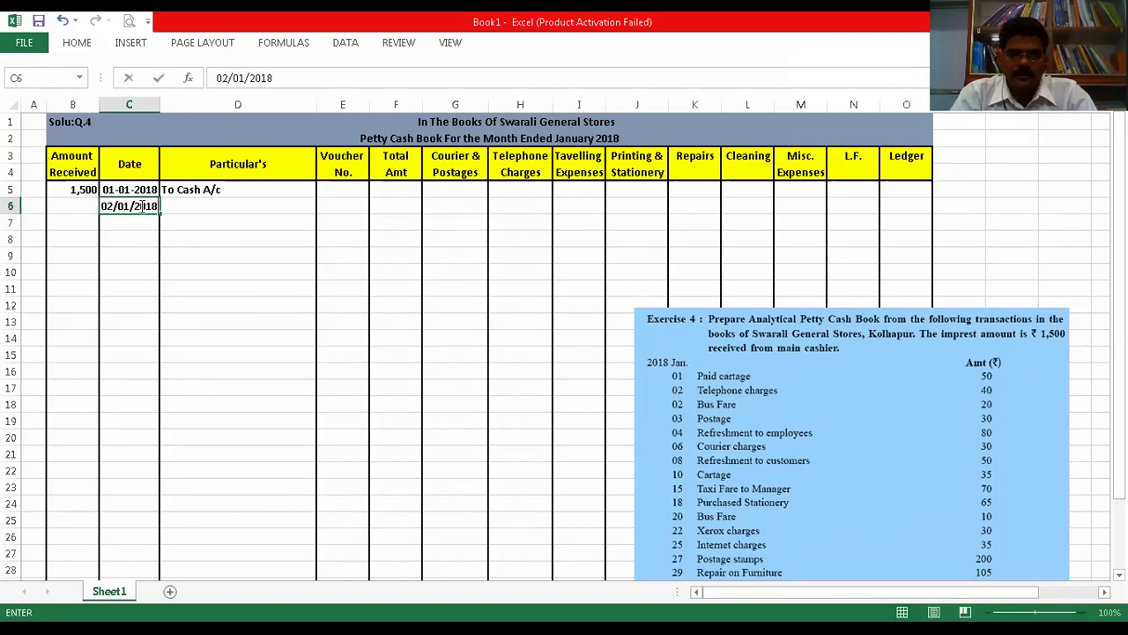
{"action": "key", "text": "Tab"}
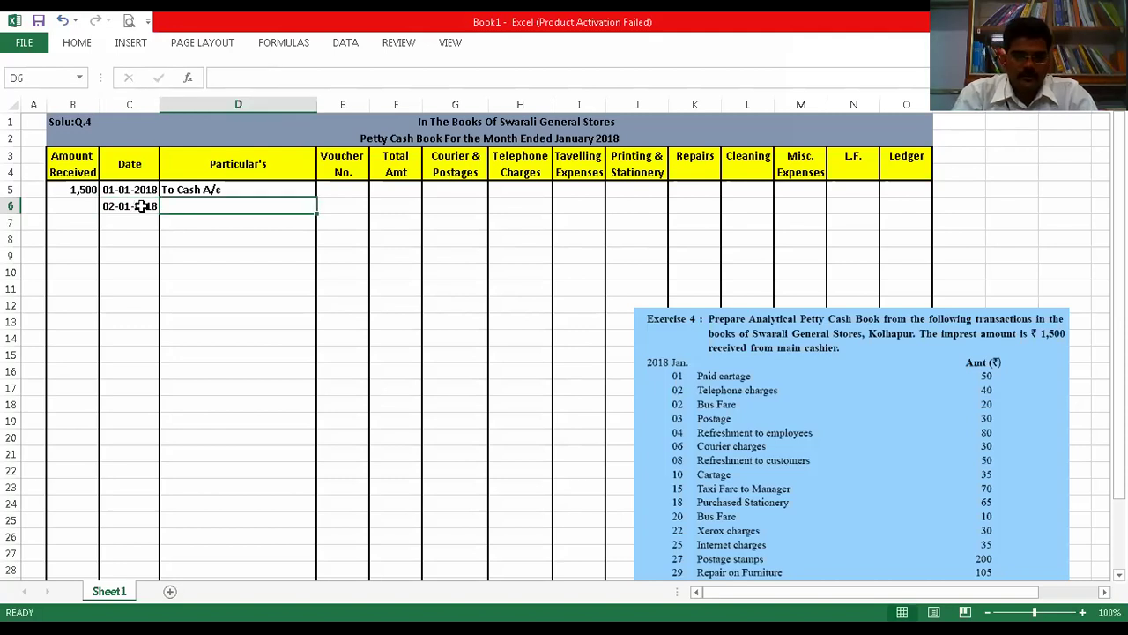
{"action": "type", "text": "By"}
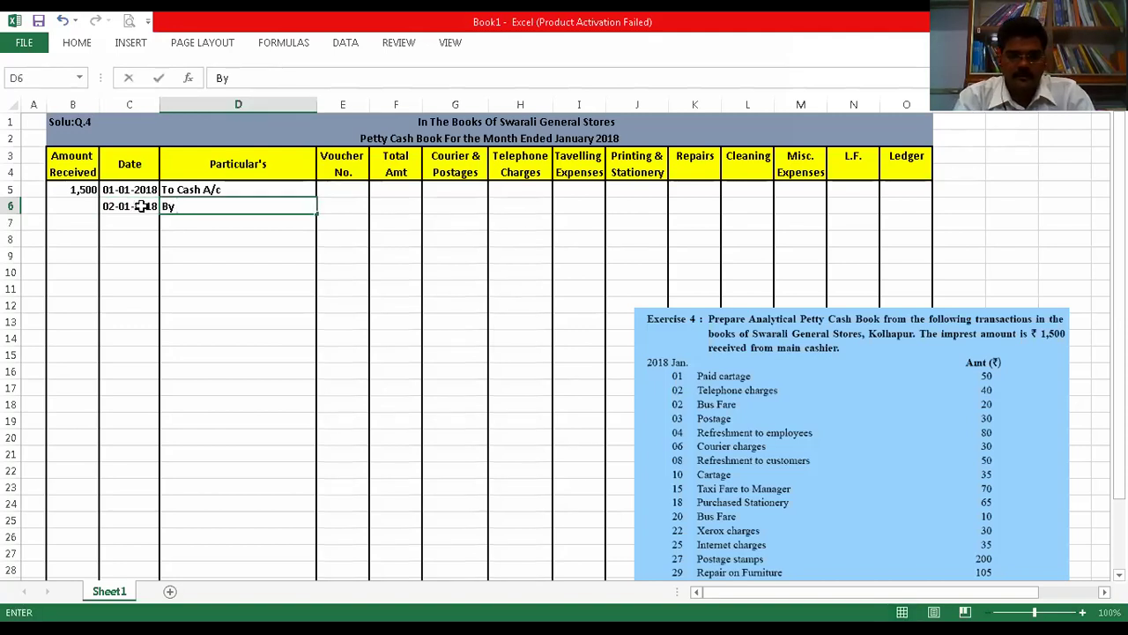
{"action": "type", "text": " Telepho"}
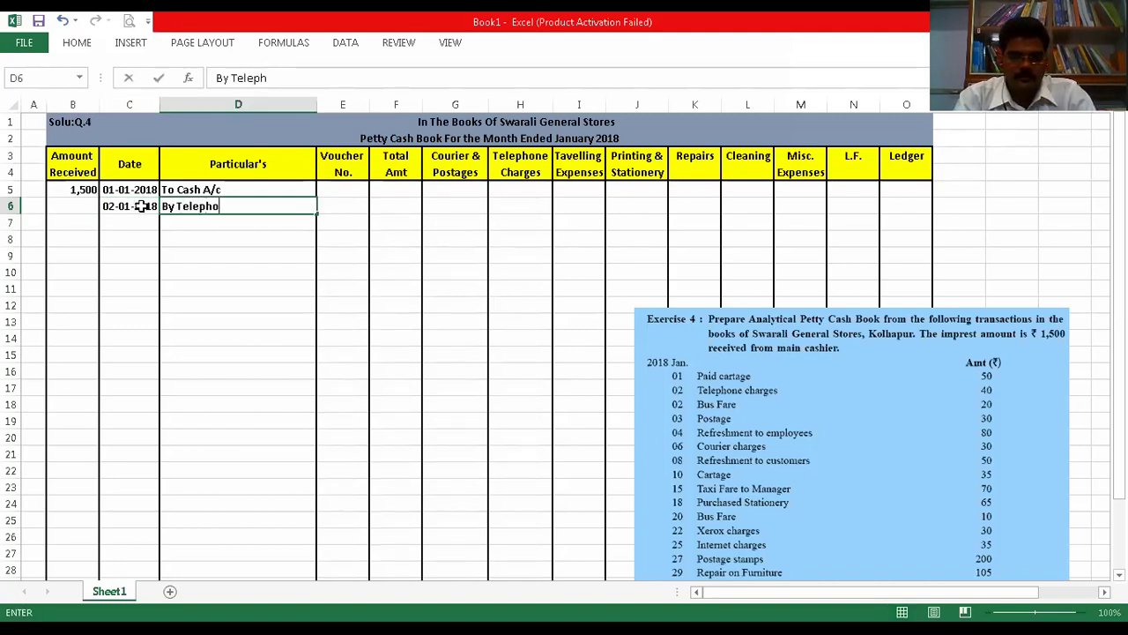
{"action": "type", "text": "ne charges A"}
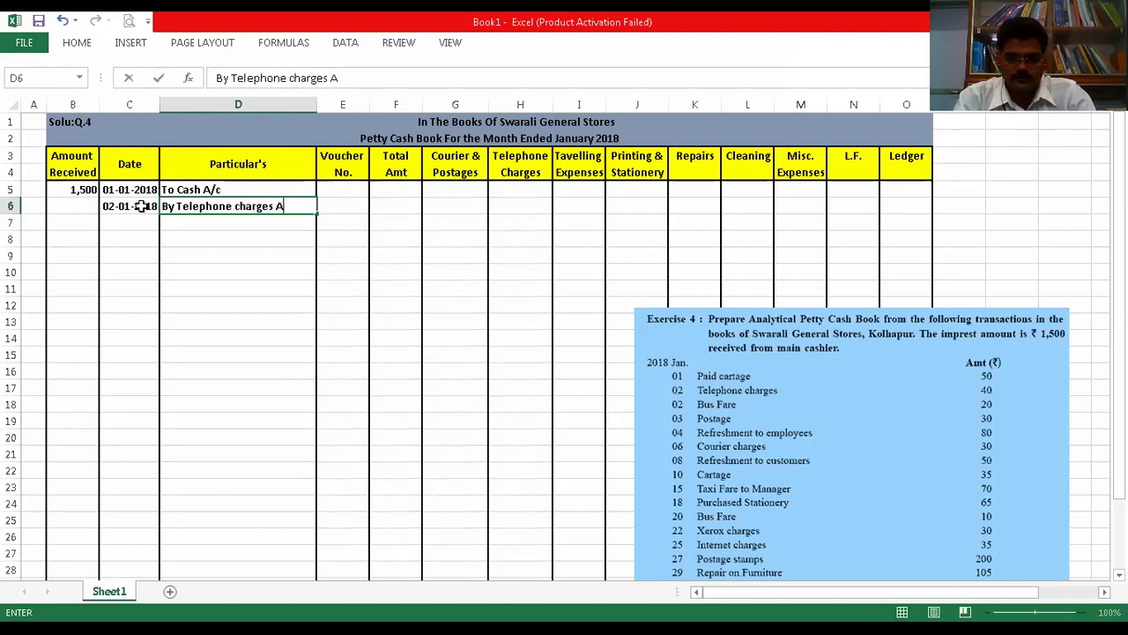
{"action": "type", "text": "/c"}
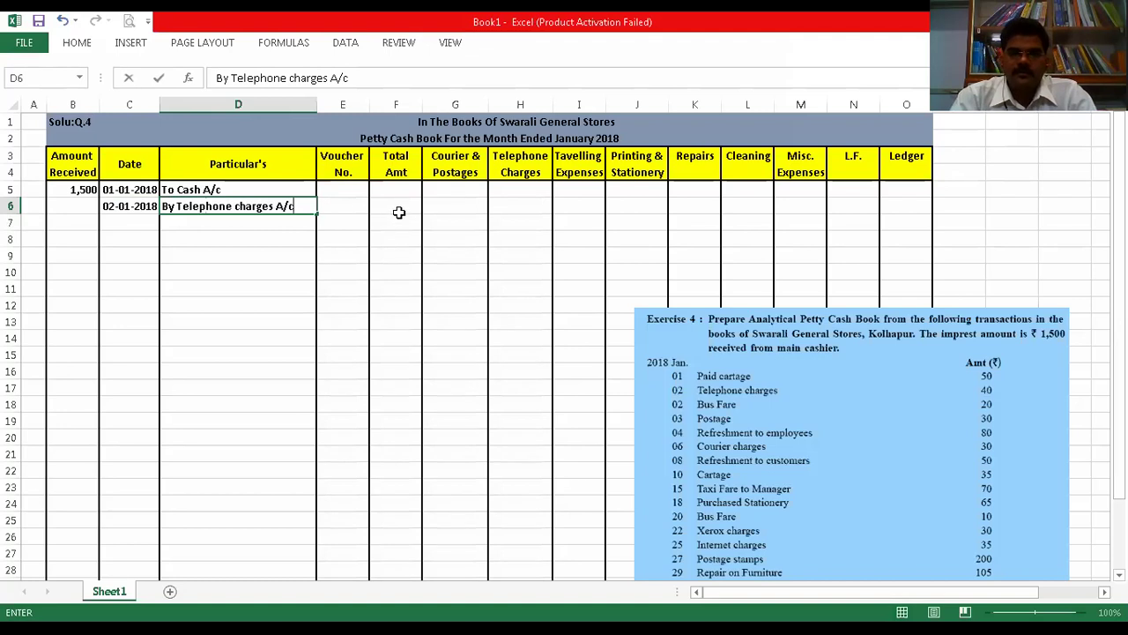
{"action": "left_click", "coordinate": [400, 209]}
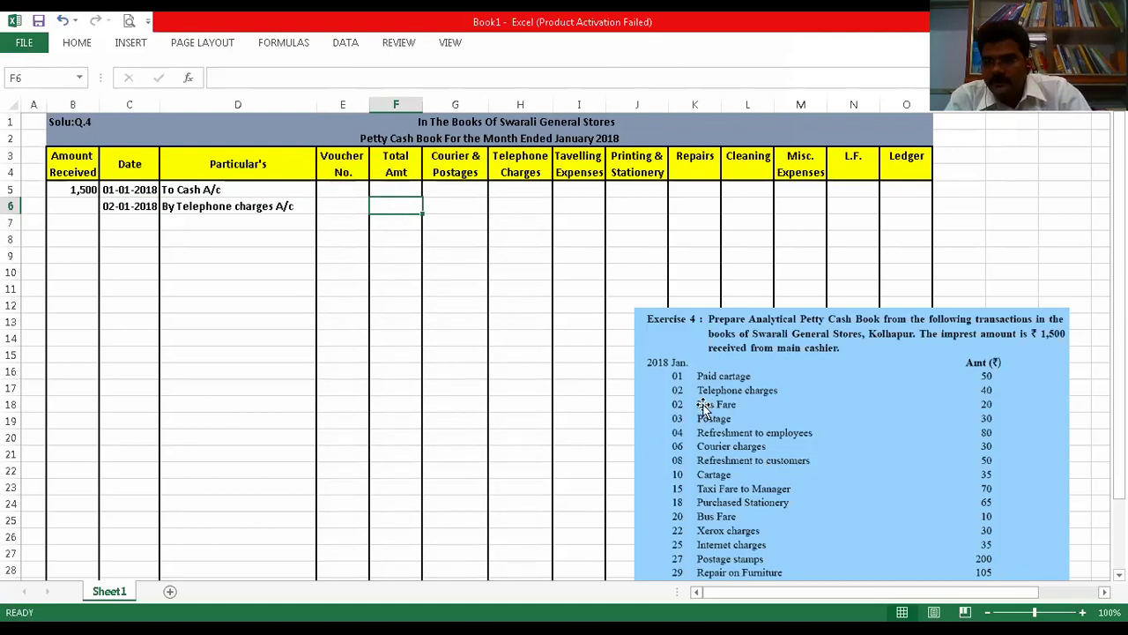
{"action": "key", "text": "ctrl"}
{"action": "key", "text": "ctrl"}
{"action": "key", "text": "ctrl"}
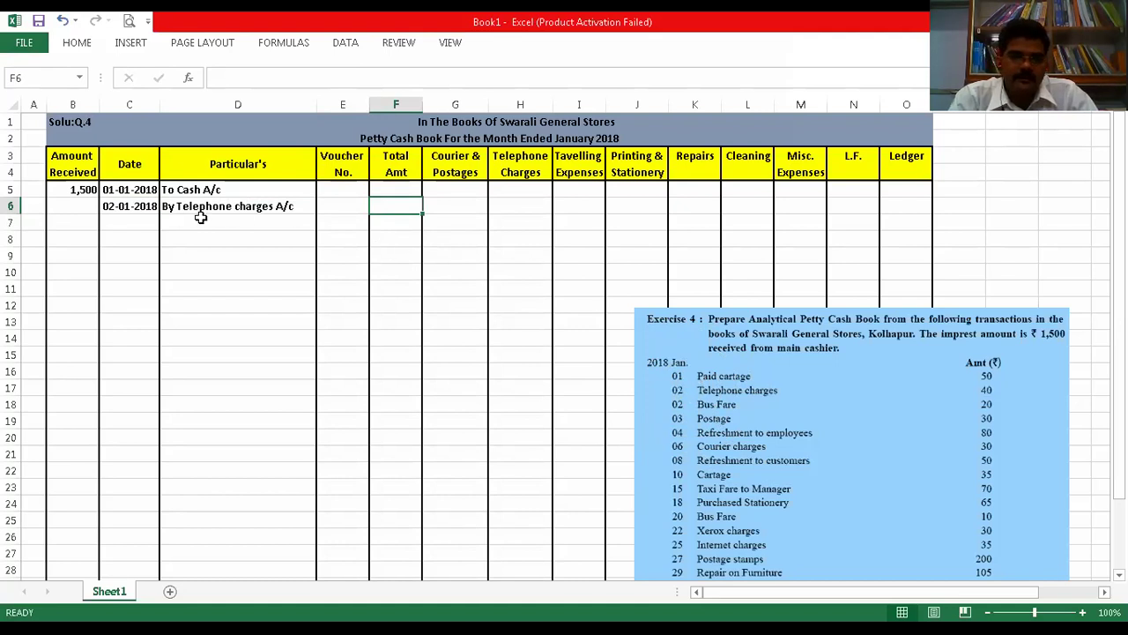
- Replace the row 6 entry with the date 01/01/2018 and the particulars "By Cartage A/c"
{"action": "left_click", "coordinate": [146, 206]}
{"action": "type", "text": "01/01/2018"}
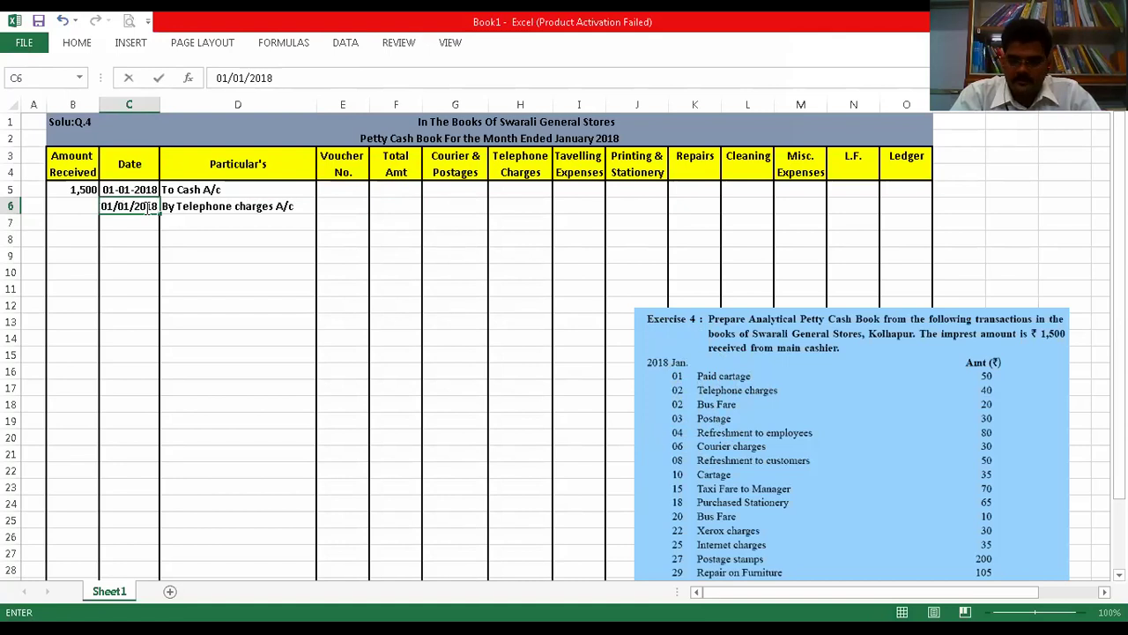
{"action": "key", "text": "Tab"}
{"action": "type", "text": "By "}
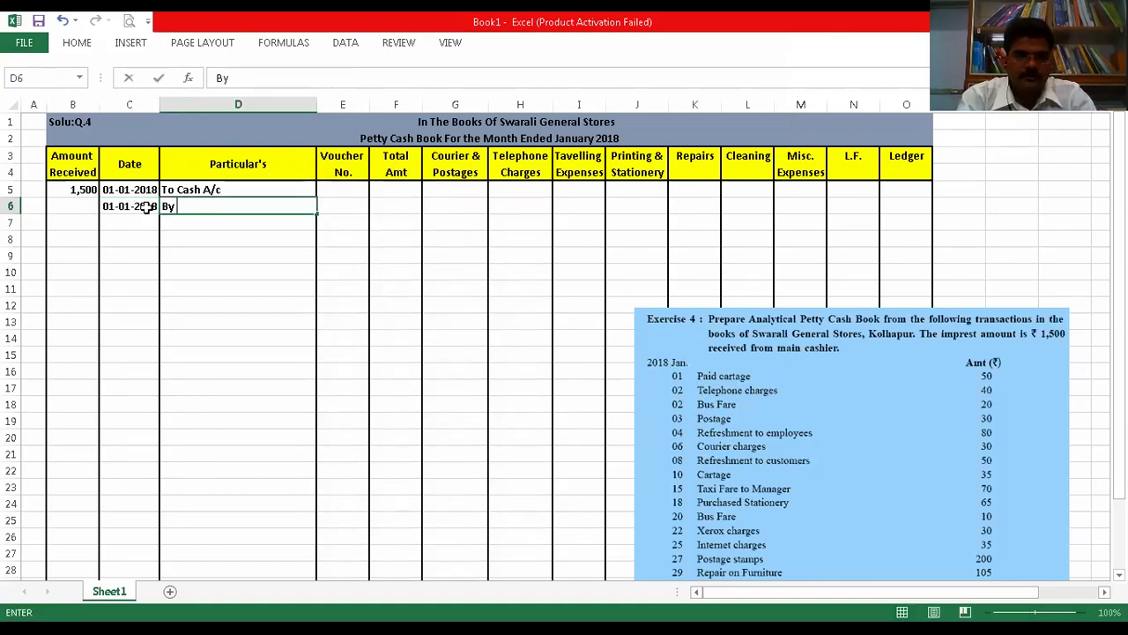
{"action": "type", "text": "Cart"}
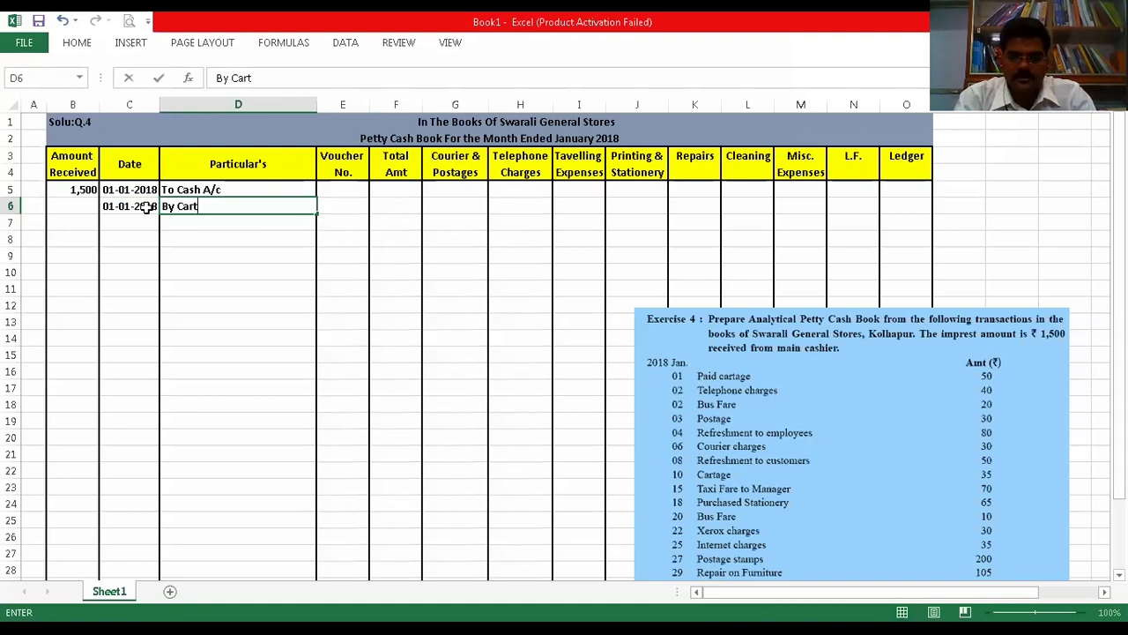
{"action": "type", "text": "age A/c"}
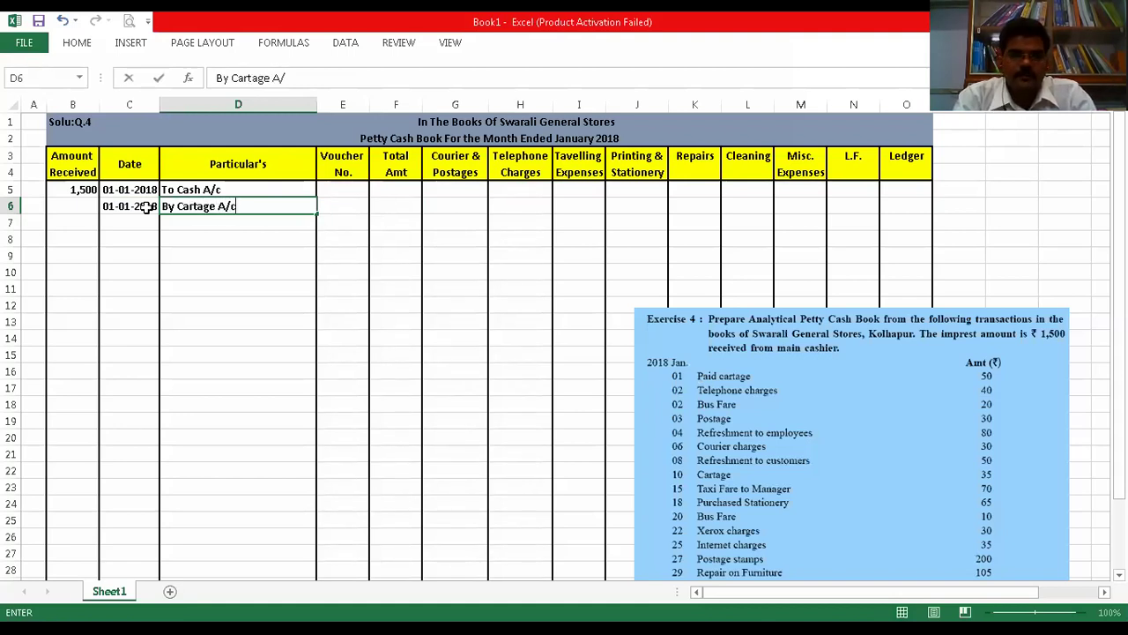
{"action": "left_click", "coordinate": [226, 269]}
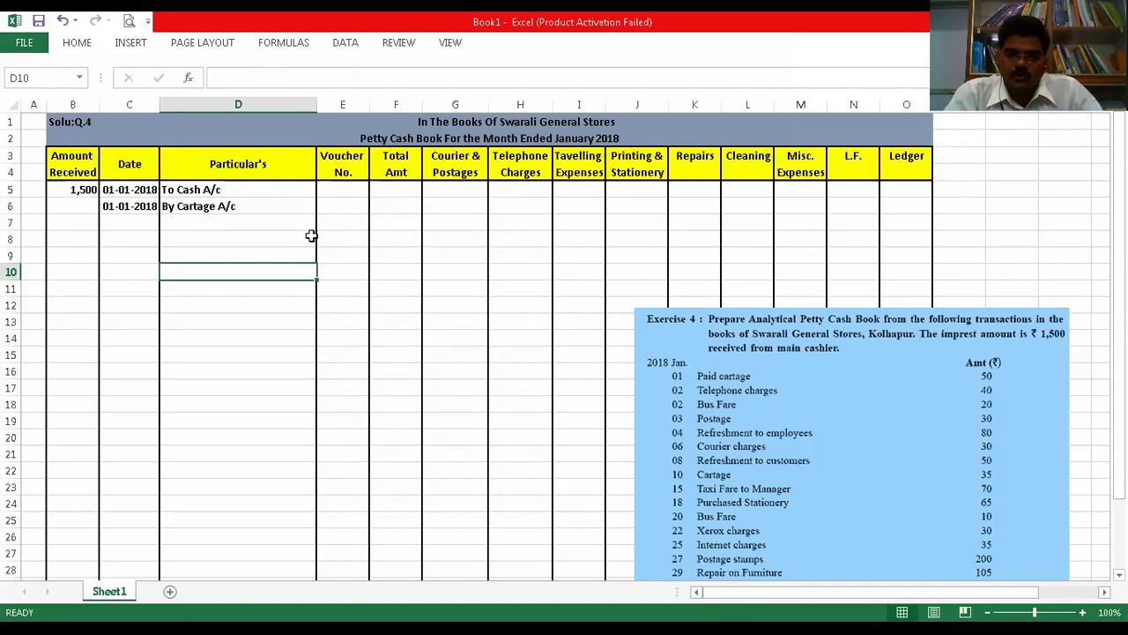
- Enter 50 for the cartage entry in row 6 under both Total Amt and Printing & Stationery
{"action": "left_click", "coordinate": [402, 204]}
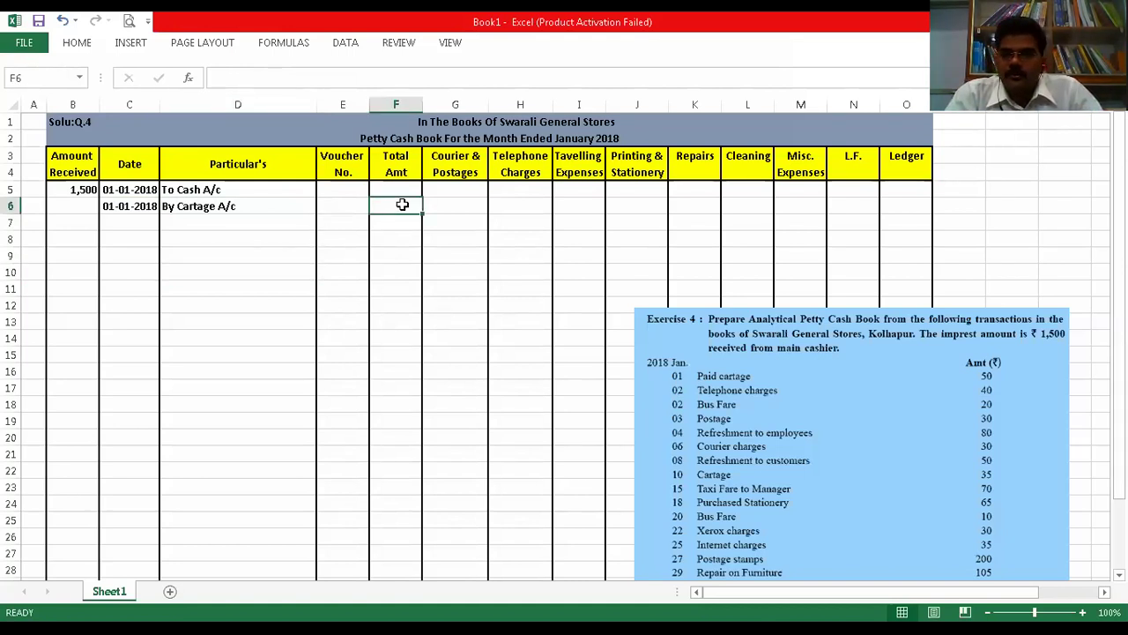
{"action": "type", "text": "50"}
{"action": "key", "text": "Tab"}
{"action": "key", "text": "Tab"}
{"action": "key", "text": "Tab"}
{"action": "key", "text": "Tab"}
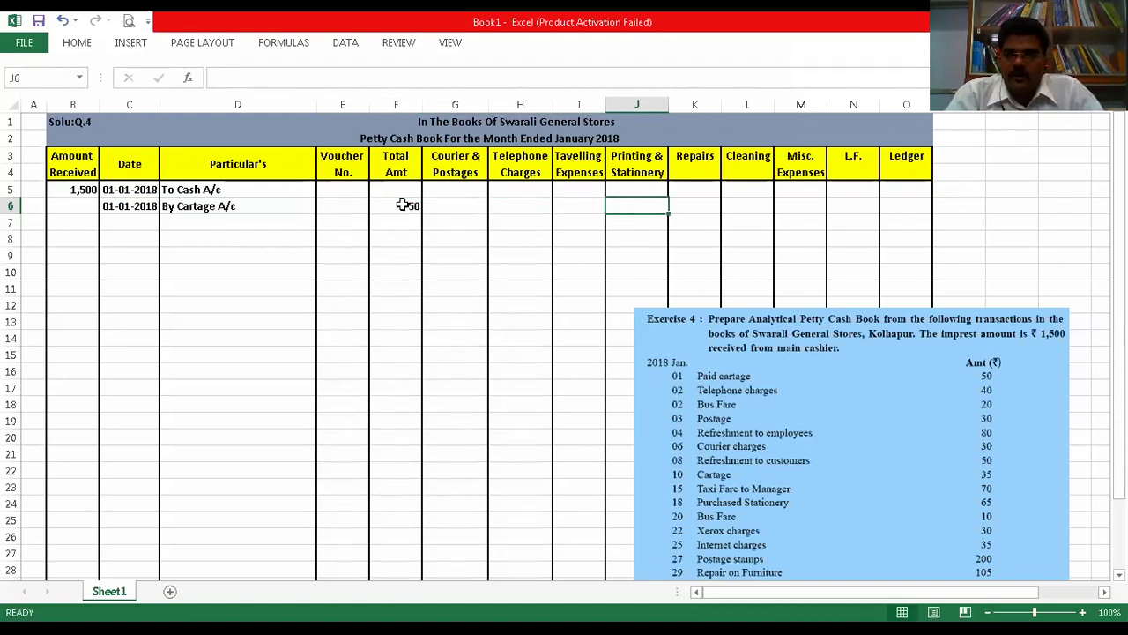
{"action": "type", "text": "50"}
{"action": "key", "text": "Return"}
{"action": "key", "text": "Left"}
{"action": "key", "text": "Left"}
{"action": "key", "text": "Left"}
{"action": "key", "text": "Left"}
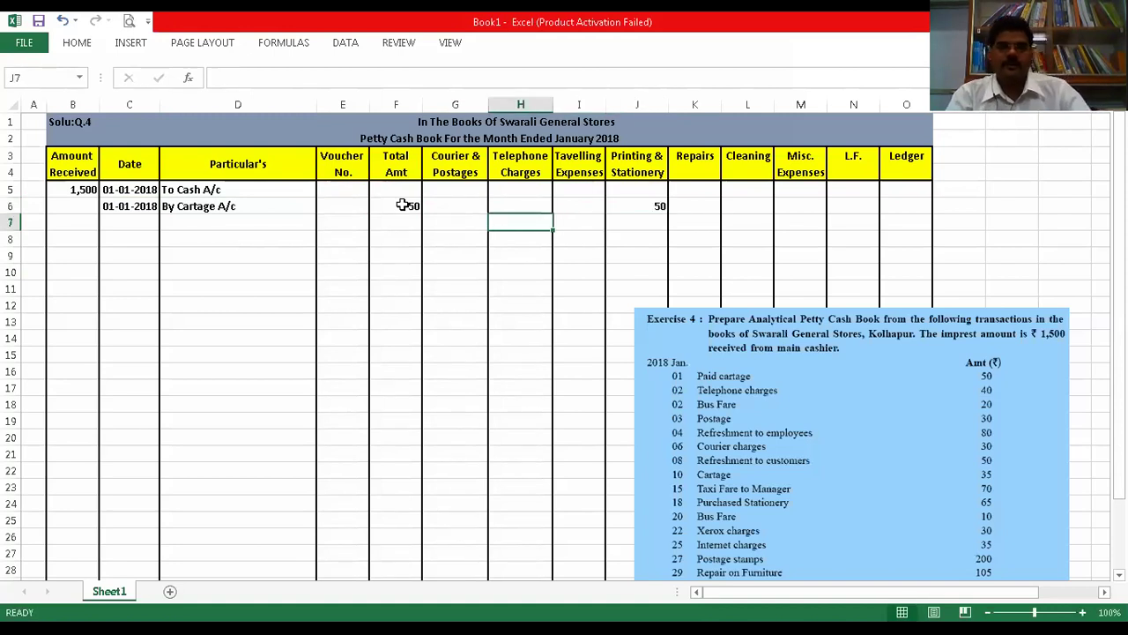
{"action": "key", "text": "Up"}
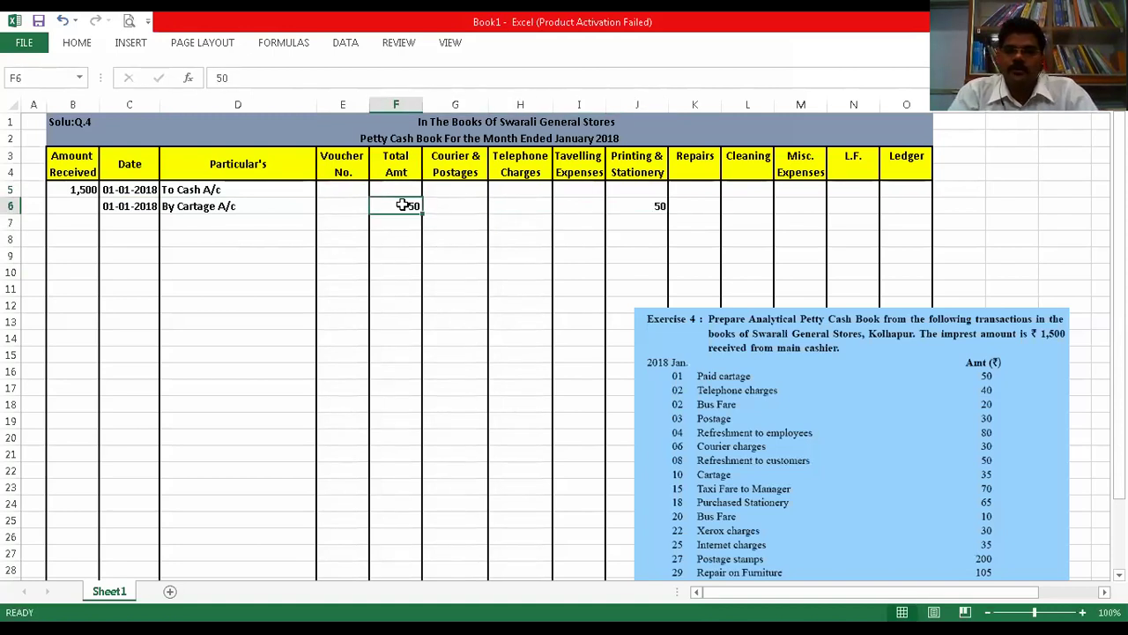
{"action": "key", "text": "Right"}
{"action": "key", "text": "Right"}
{"action": "key", "text": "Right"}
{"action": "key", "text": "Right"}
{"action": "key", "text": "Right"}
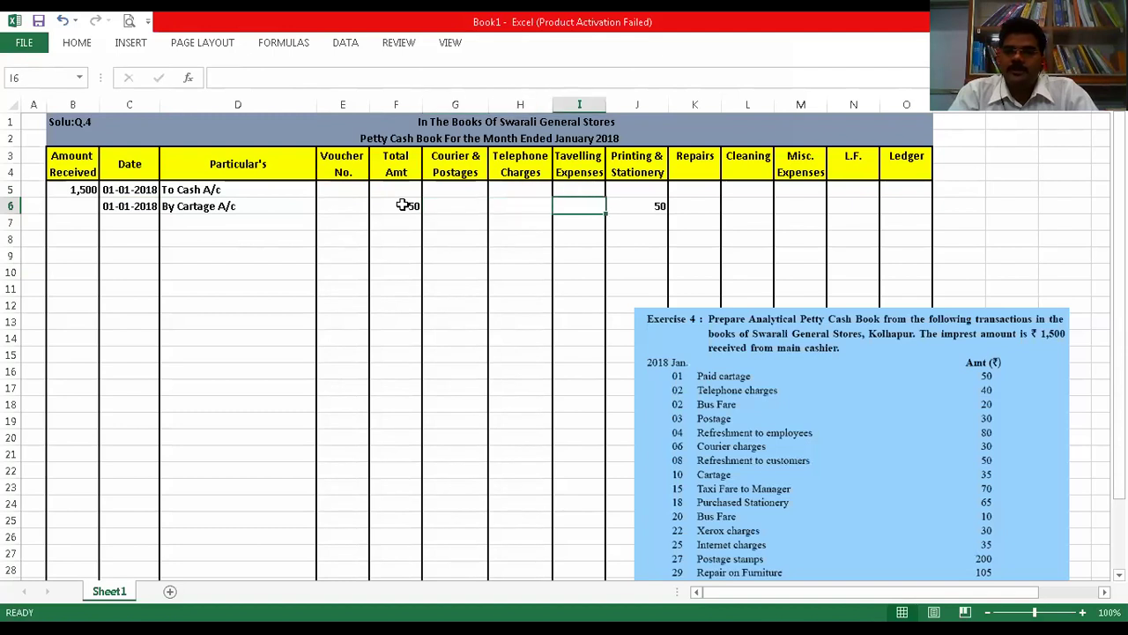
{"action": "key", "text": "Left"}
{"action": "key", "text": "Left"}
{"action": "key", "text": "Left"}
{"action": "key", "text": "Left"}
{"action": "key", "text": "Left"}
{"action": "key", "text": "Left"}
{"action": "key", "text": "Left"}
{"action": "key", "text": "Left"}
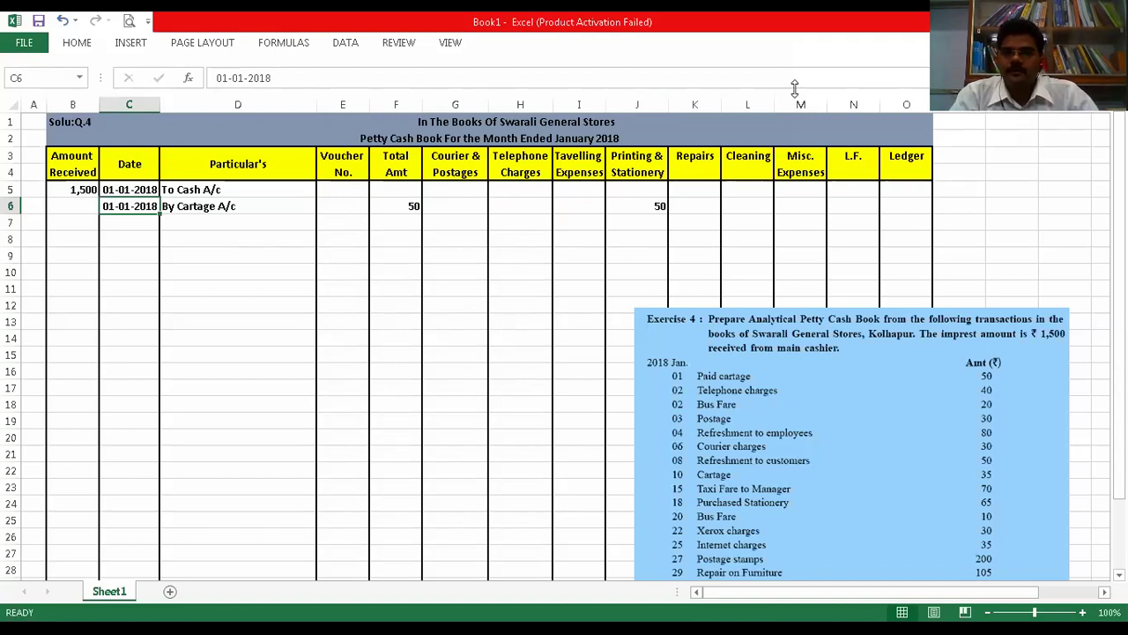
- Narrow the L.F. column to about half its width
{"action": "left_click_drag", "start_coordinate": [880, 104], "coordinate": [856, 104]}
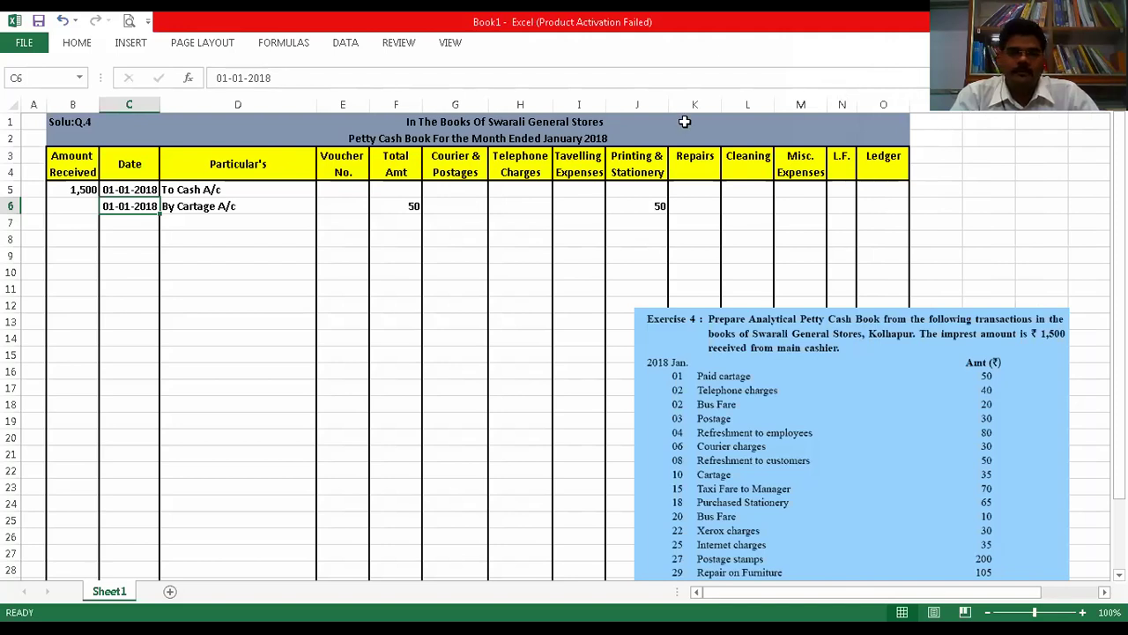
- Enter the date 02/01/2018 and the particulars "By Telephoone Charges A/c" in row 7
{"action": "left_click", "coordinate": [123, 222]}
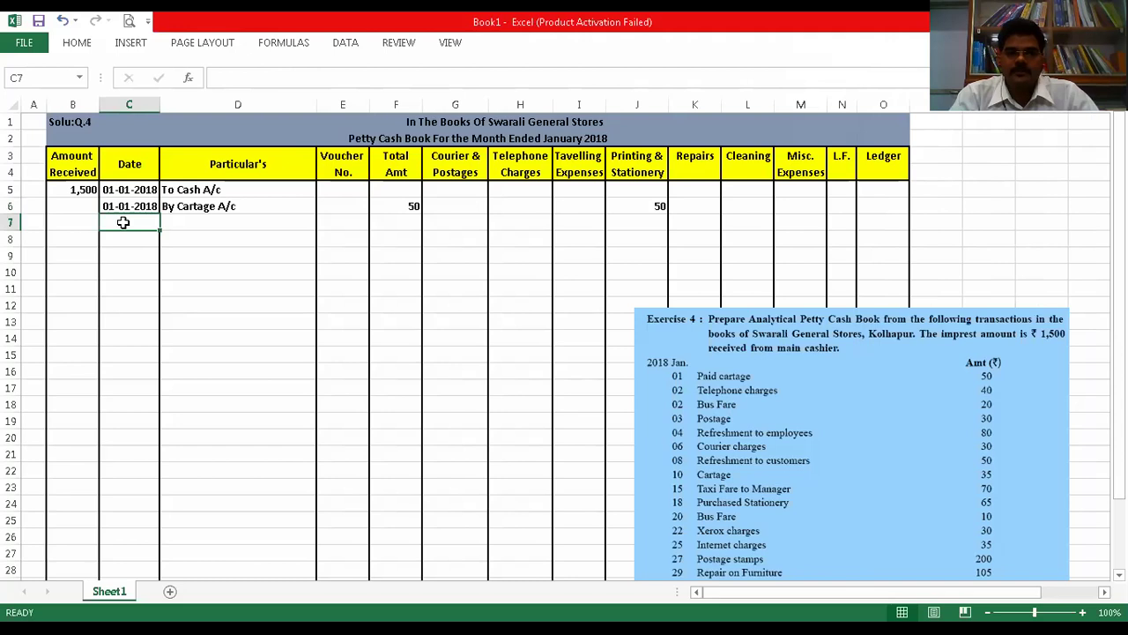
{"action": "type", "text": "02/01"}
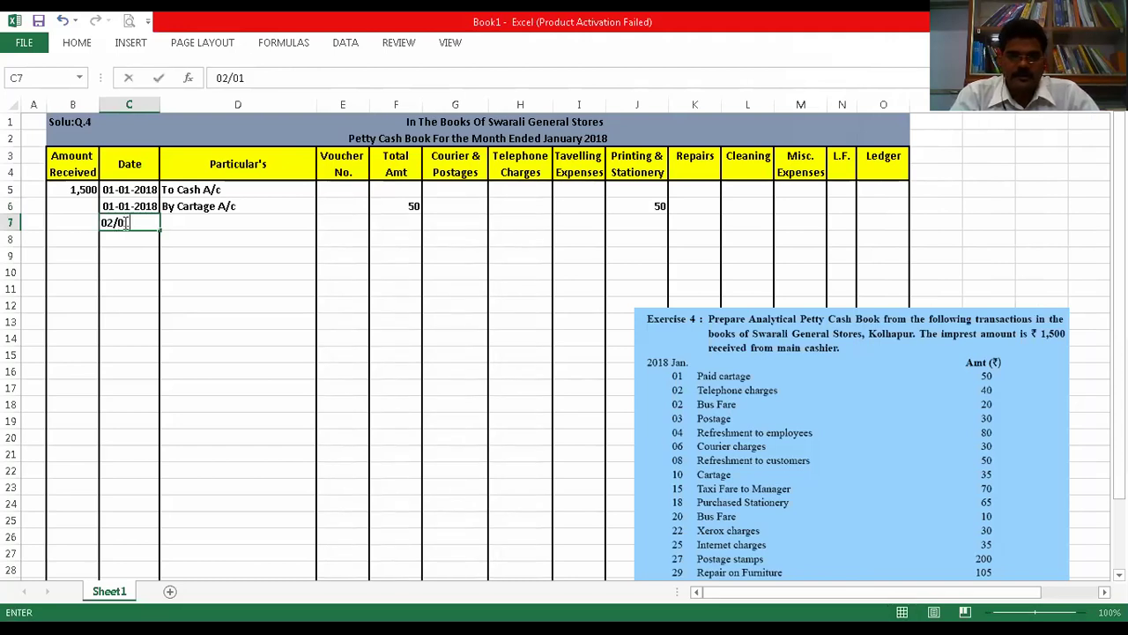
{"action": "type", "text": "/2018"}
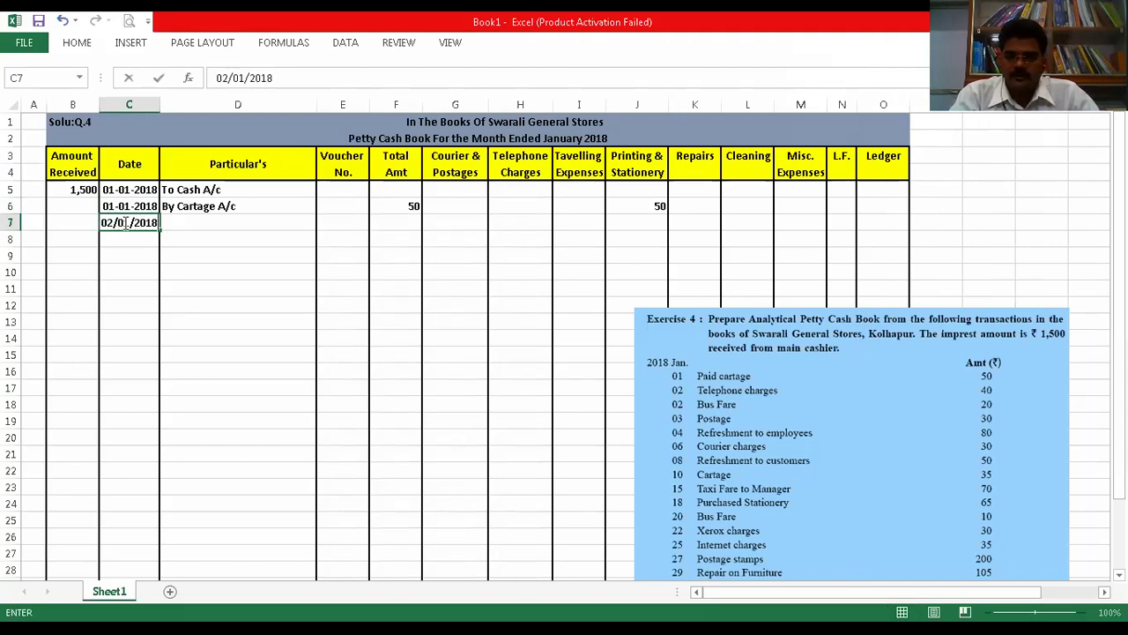
{"action": "left_click", "coordinate": [217, 222]}
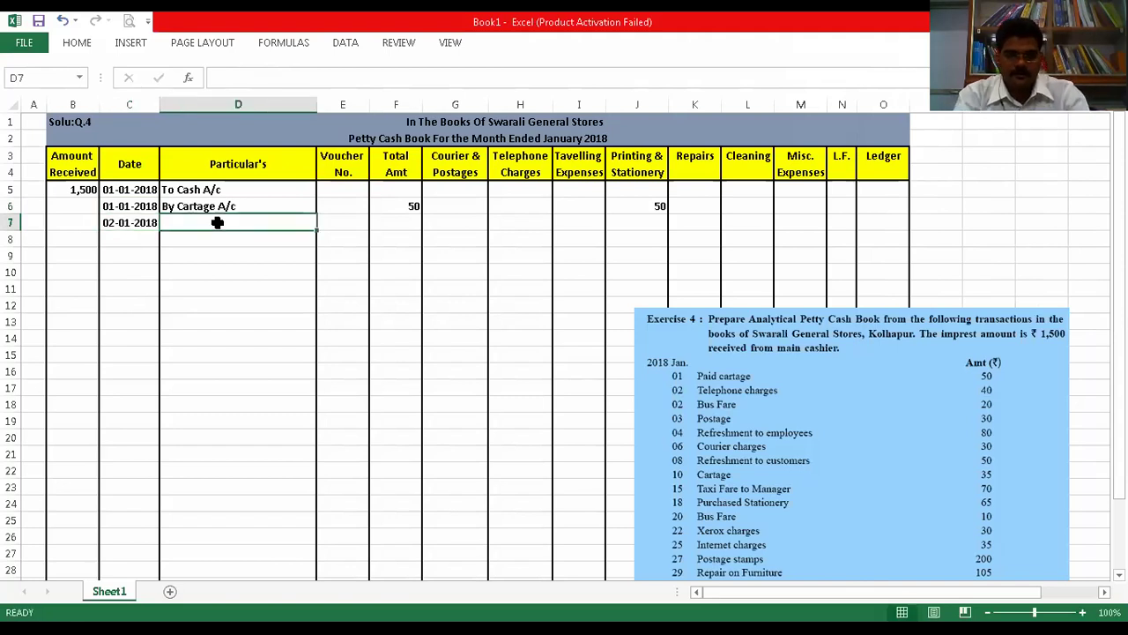
{"action": "type", "text": "By "}
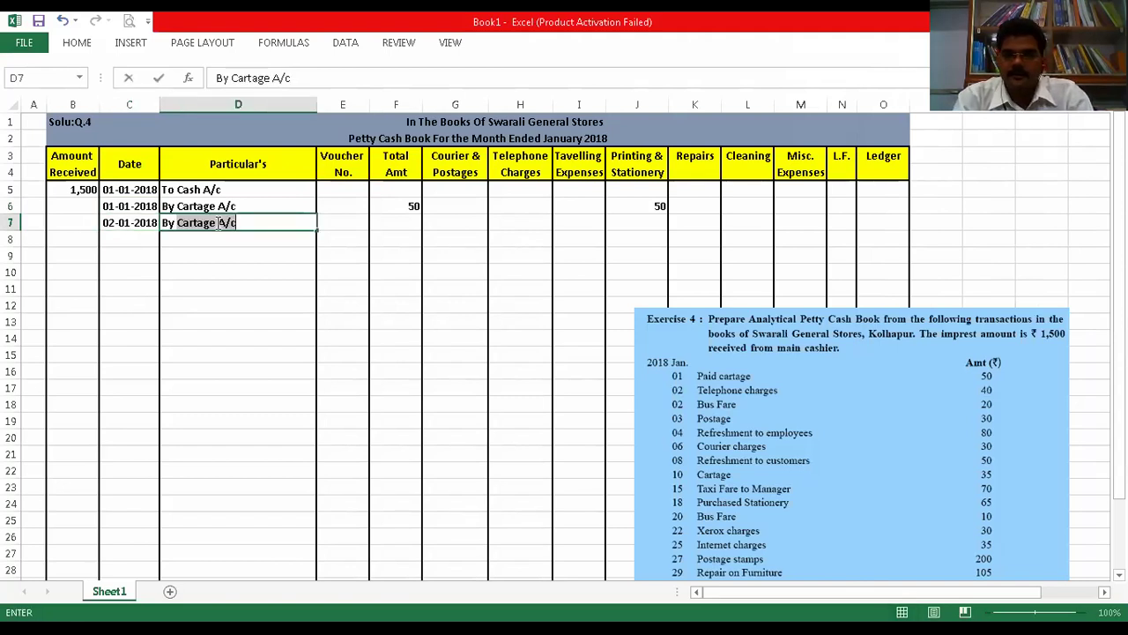
{"action": "type", "text": "Te"}
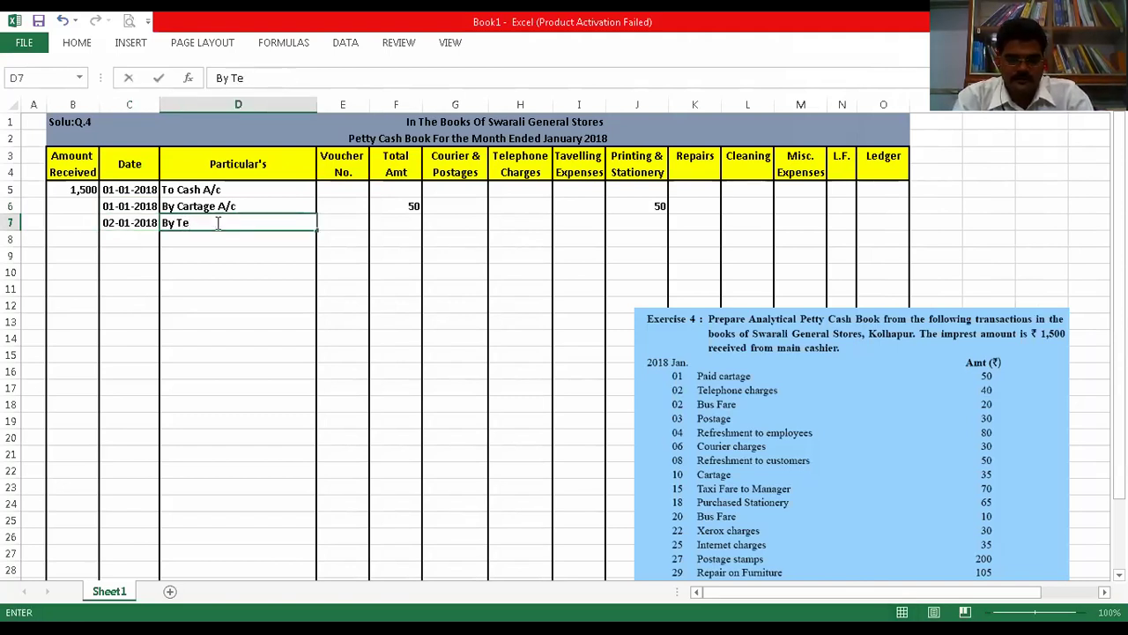
{"action": "type", "text": "lephoone Charges"}
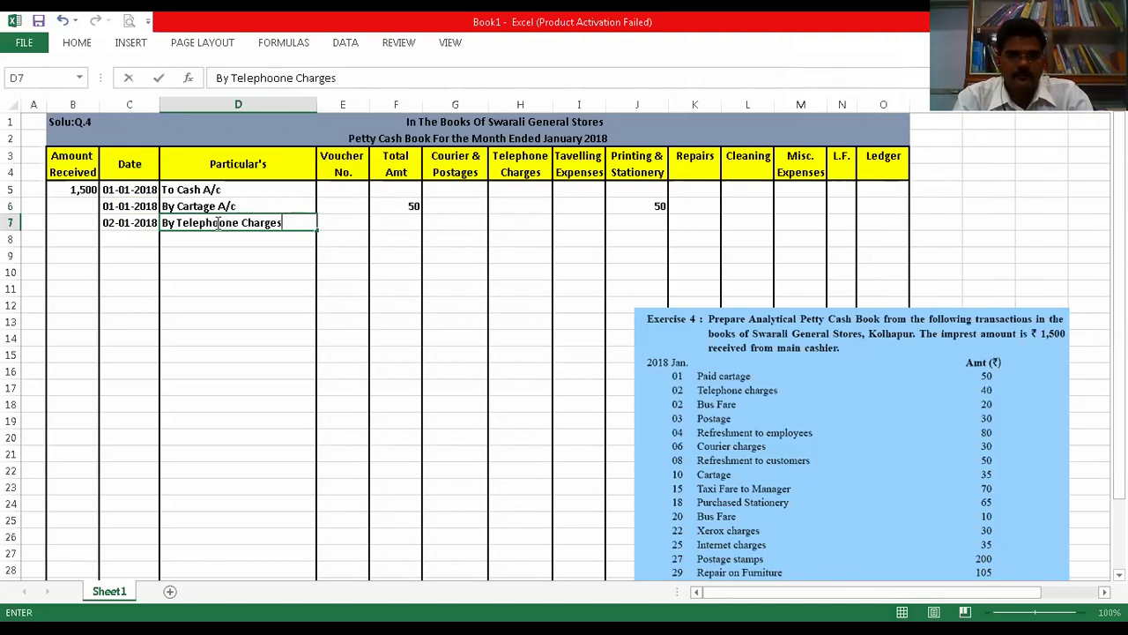
{"action": "type", "text": " A/c"}
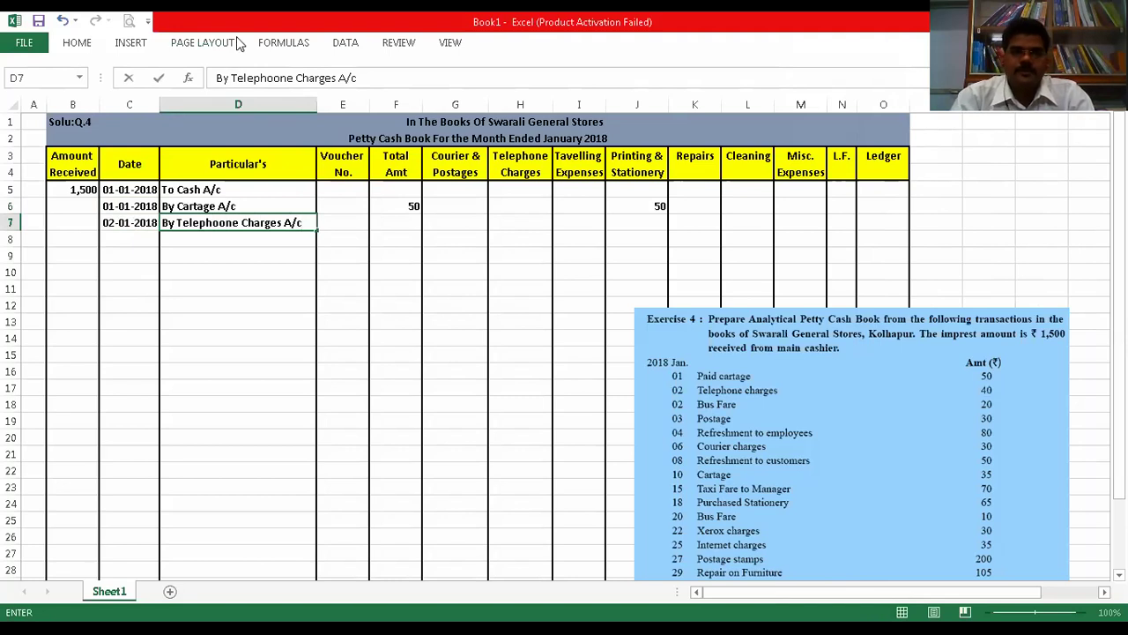
- Enter 40 for the telephone entry in row 7 under both Total Amt and Telephone Charges
{"action": "left_click", "coordinate": [399, 231]}
{"action": "type", "text": "40"}
{"action": "key", "text": "Tab"}
{"action": "key", "text": "Tab"}
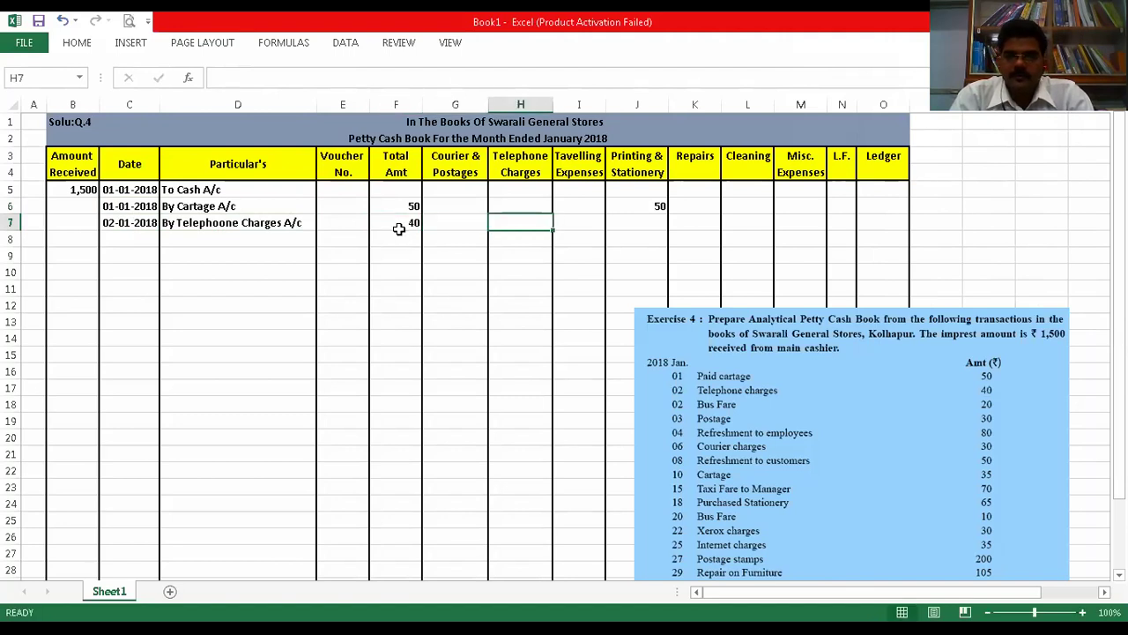
{"action": "type", "text": "40"}
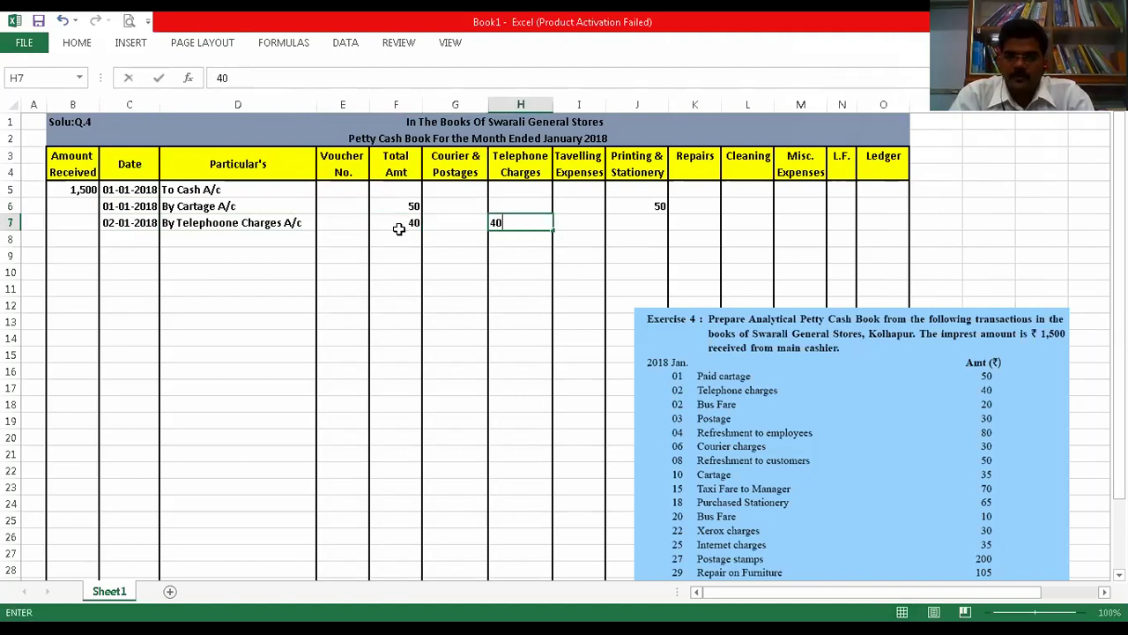
{"action": "key", "text": "ctrl+Return"}
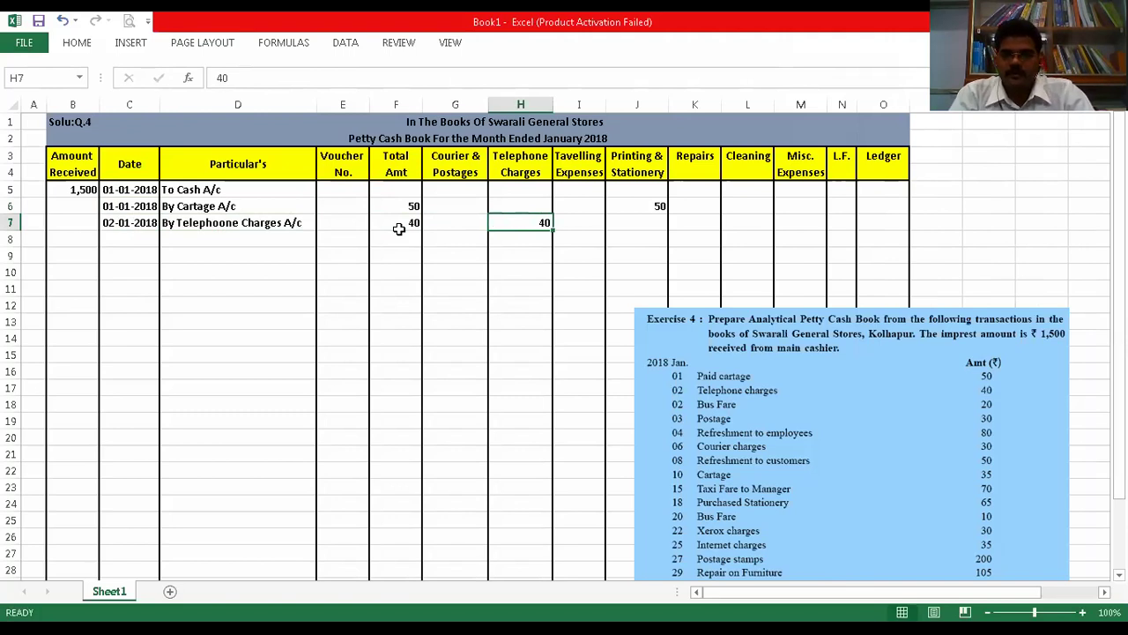
- Enter the date 02/01/2018 and the particulars "By Bus Fair A/c" in row 8
{"action": "key", "text": "Left"}
{"action": "key", "text": "Left"}
{"action": "key", "text": "Left"}
{"action": "key", "text": "Left"}
{"action": "key", "text": "Down"}
{"action": "key", "text": "Left"}
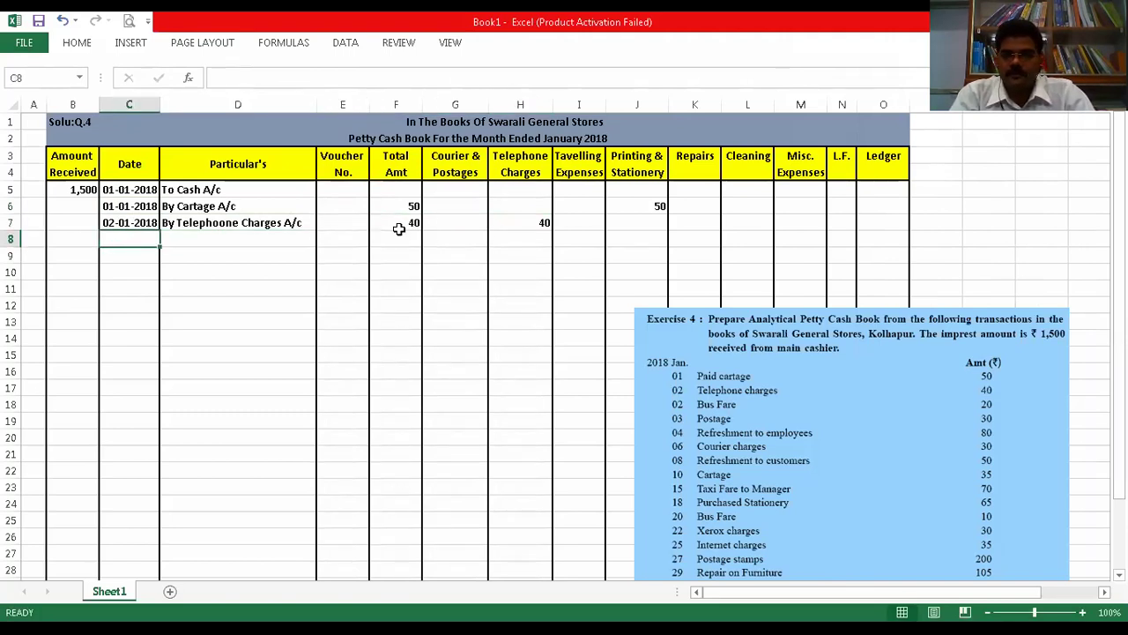
{"action": "type", "text": "02/01/2018"}
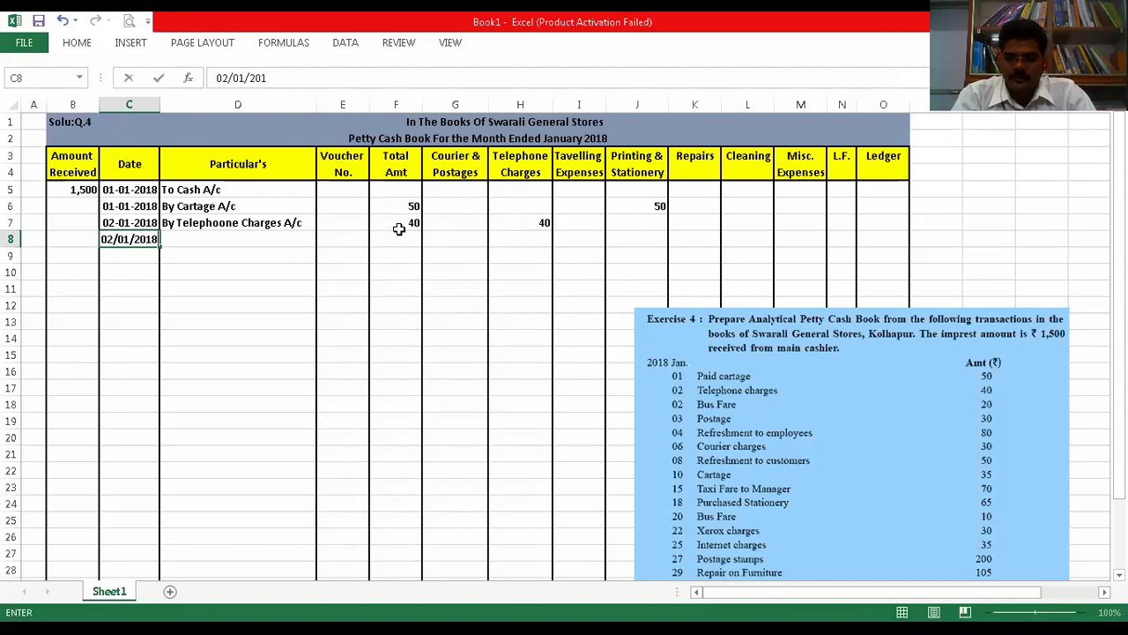
{"action": "key", "text": "ctrl+Return"}
{"action": "type", "text": "By Bus Fair A/c"}
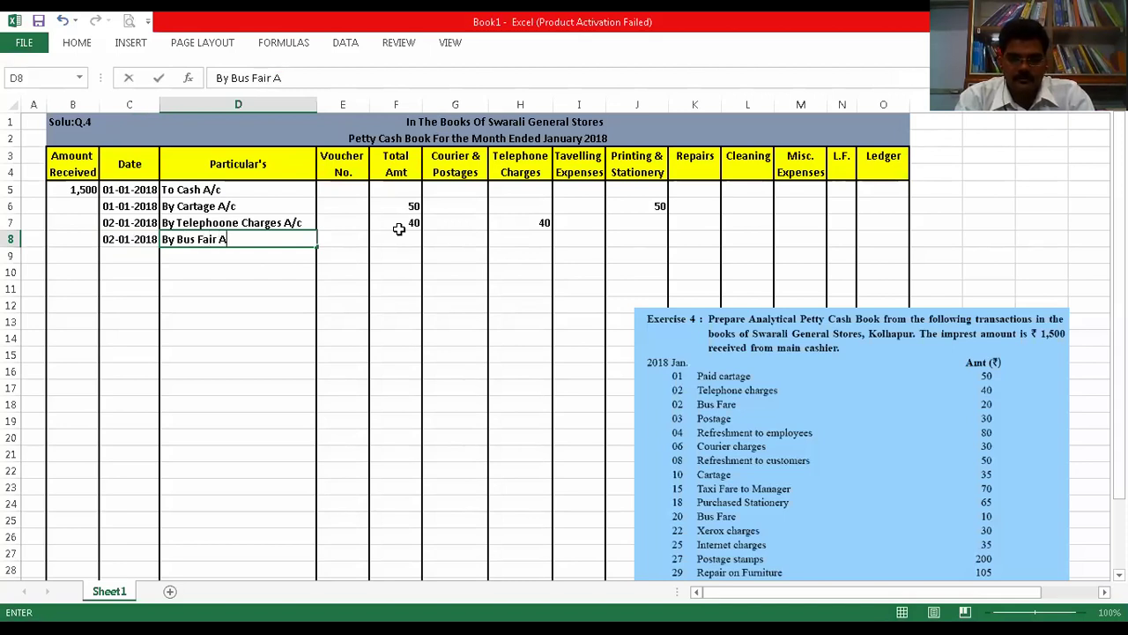
- Enter 20 for the bus fare entry in row 8 under both Total Amt and Tavelling Expenses
{"action": "left_click", "coordinate": [398, 245]}
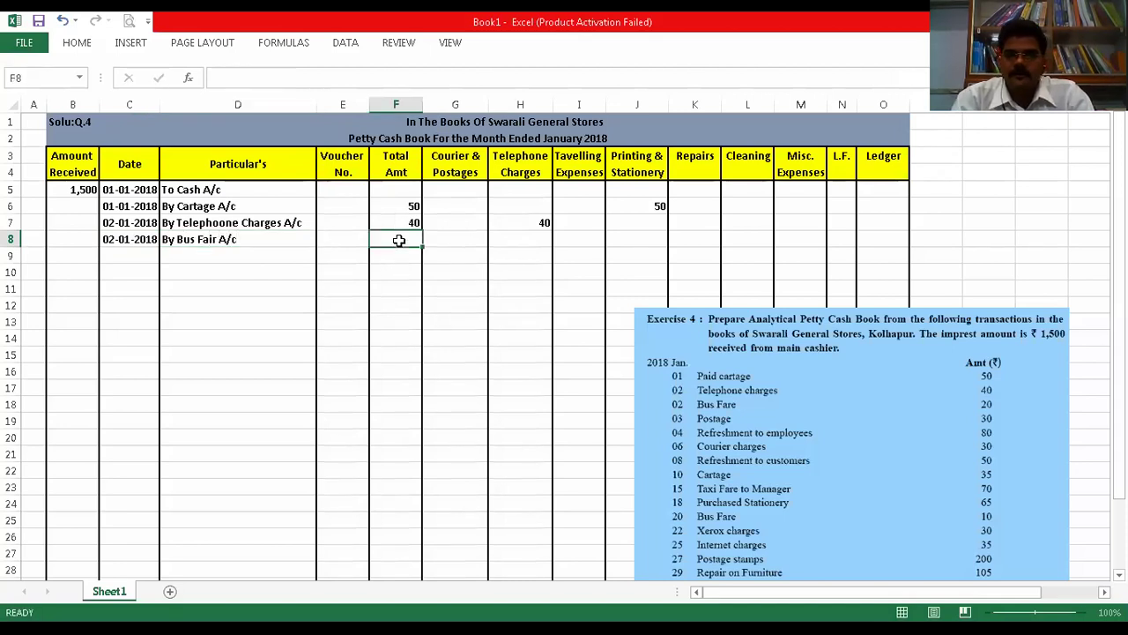
{"action": "type", "text": "20"}
{"action": "key", "text": "Tab"}
{"action": "key", "text": "Tab"}
{"action": "key", "text": "Tab"}
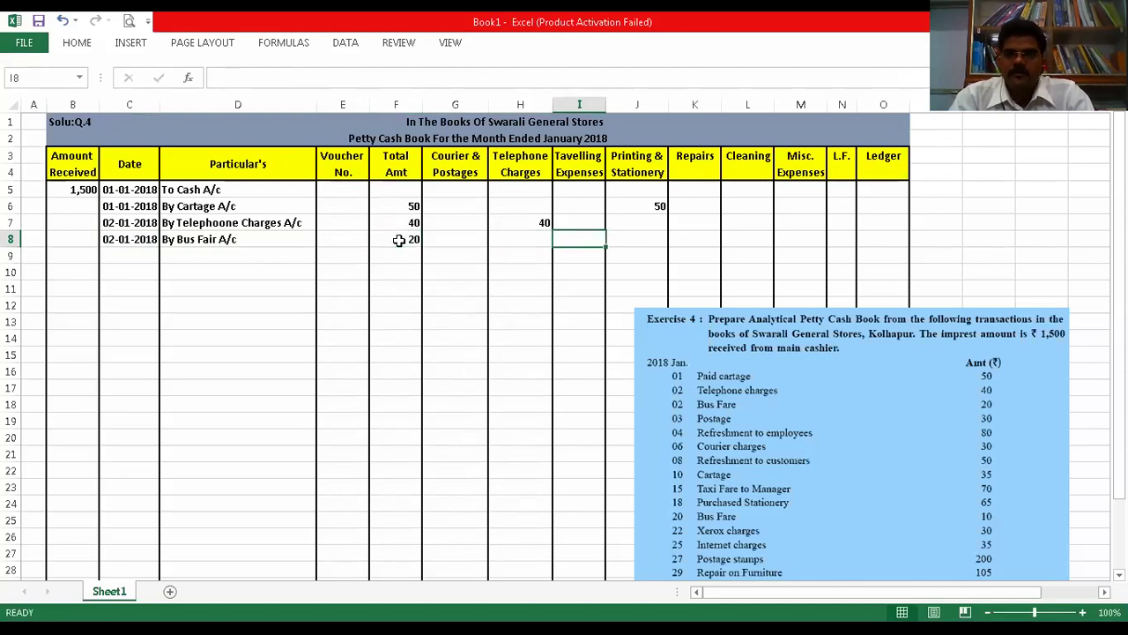
{"action": "type", "text": "20"}
{"action": "key", "text": "Tab"}
{"action": "key", "text": "shift+Tab"}
{"action": "key", "text": "Tab"}
{"action": "key", "text": "shift+Tab"}
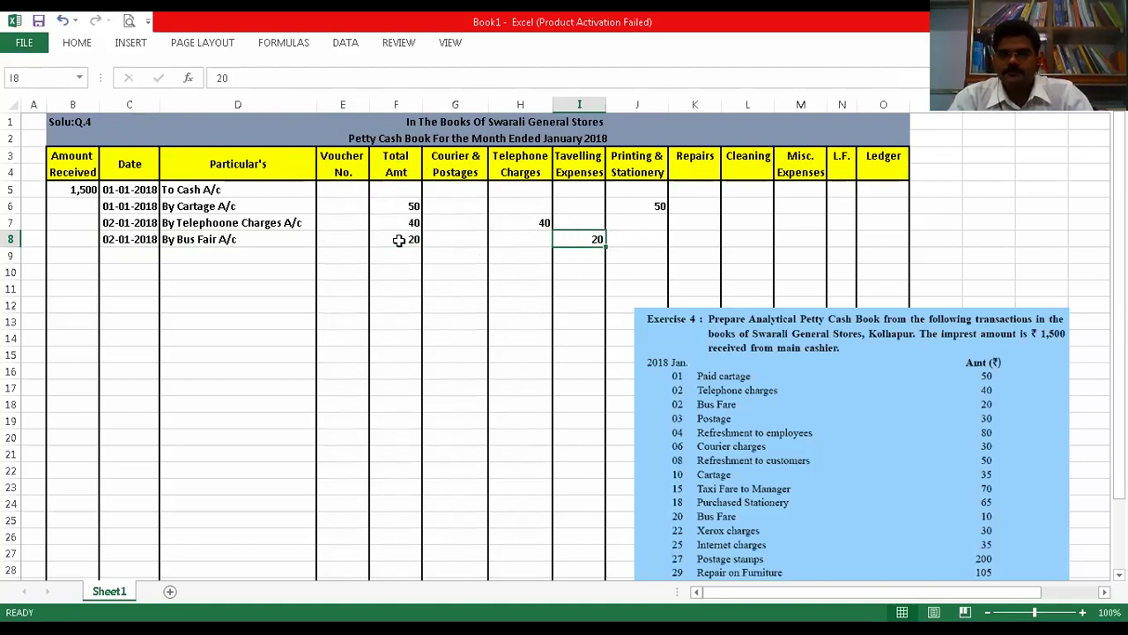
{"action": "left_click", "coordinate": [583, 242]}
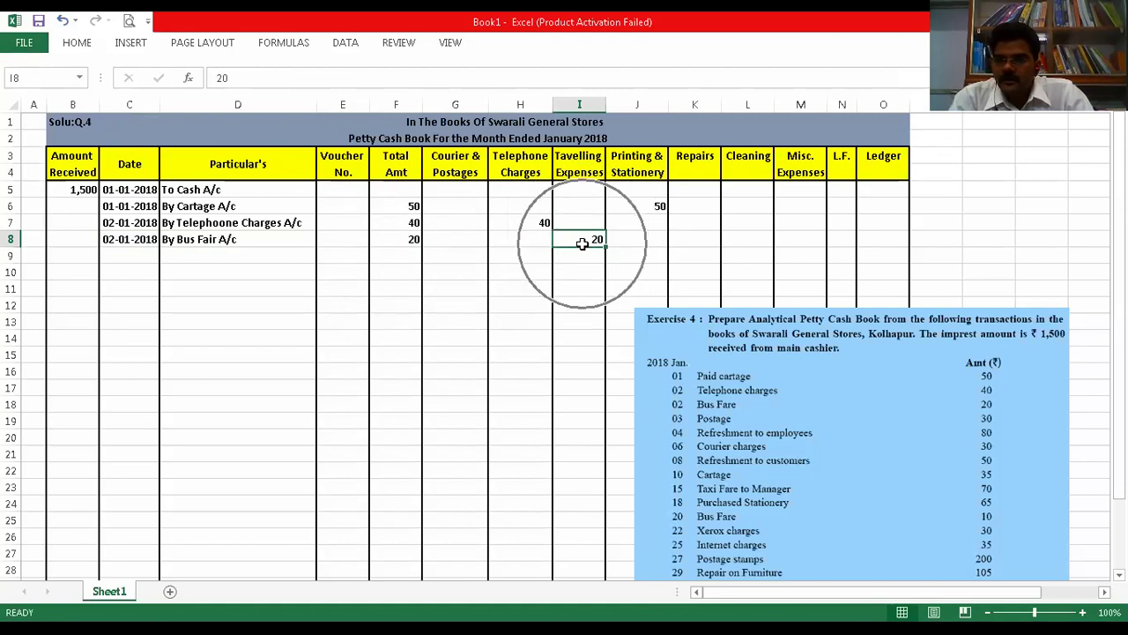
- Enter the date 03/01/2018 and the particulars "By Postage A/c" in row 9
{"action": "left_click", "coordinate": [143, 260]}
{"action": "type", "text": "03/01/"}
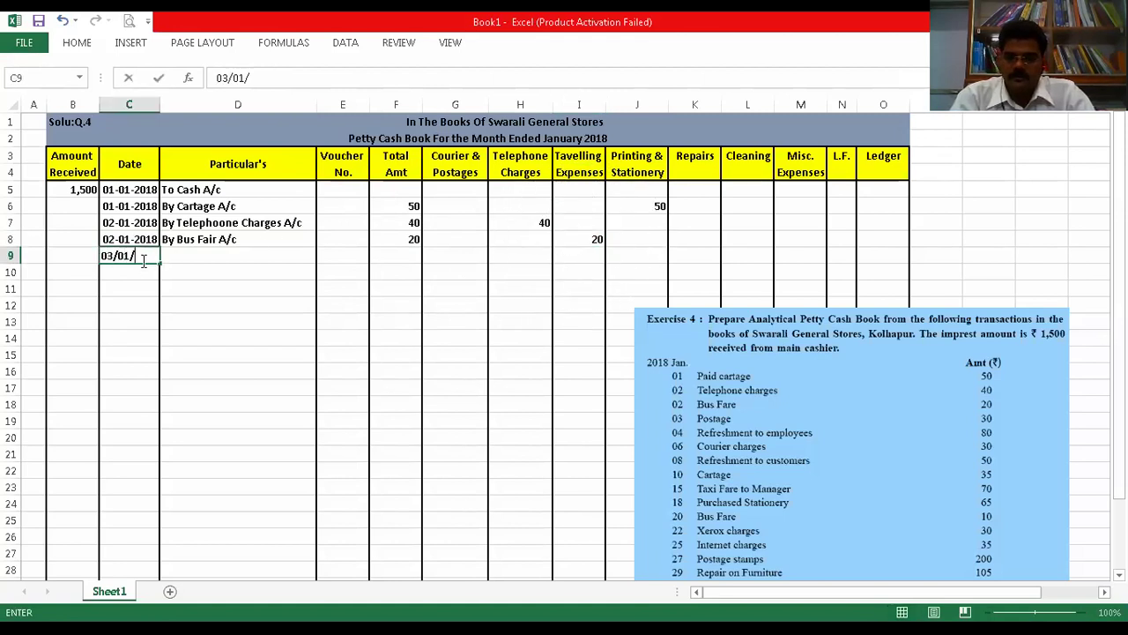
{"action": "type", "text": "2018"}
{"action": "key", "text": "Tab"}
{"action": "type", "text": "By Pos"}
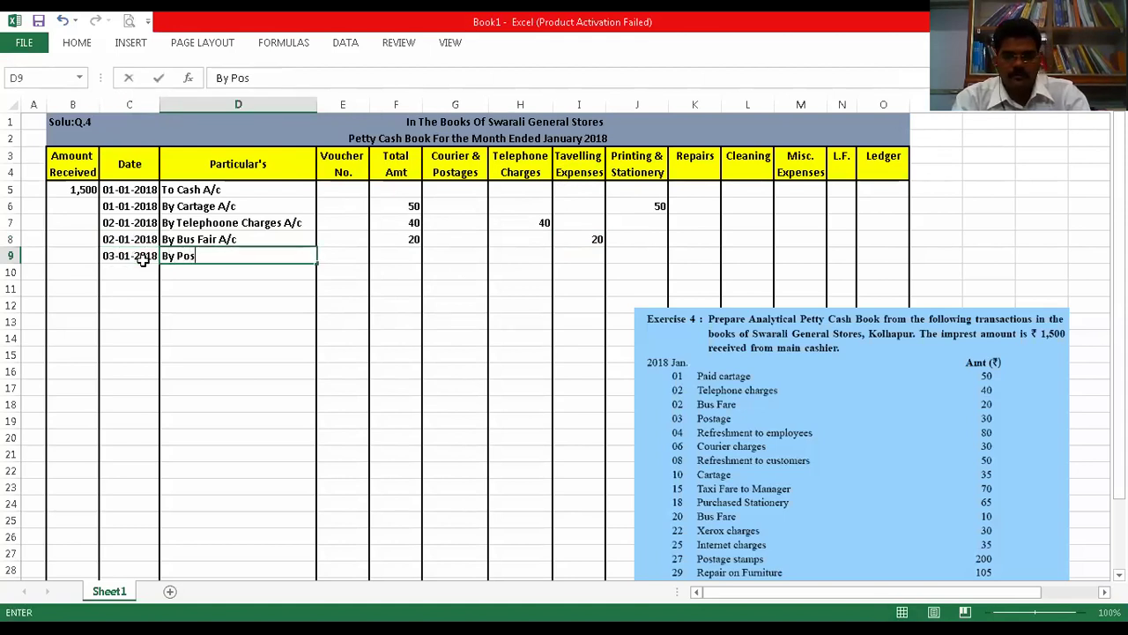
{"action": "type", "text": "tage A"}
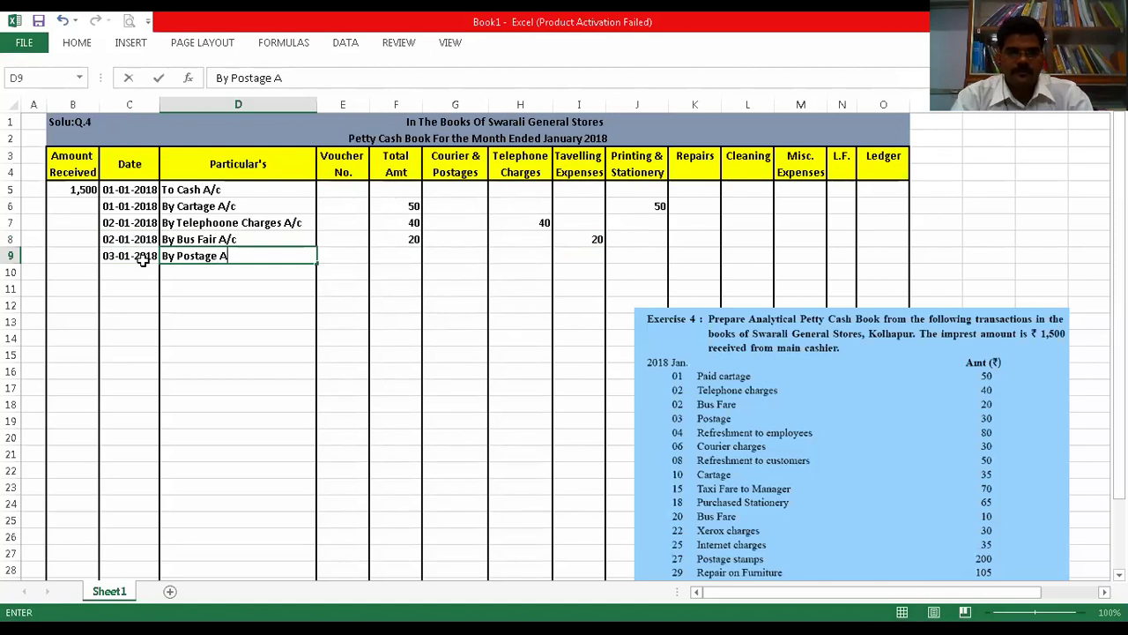
{"action": "type", "text": "/c"}
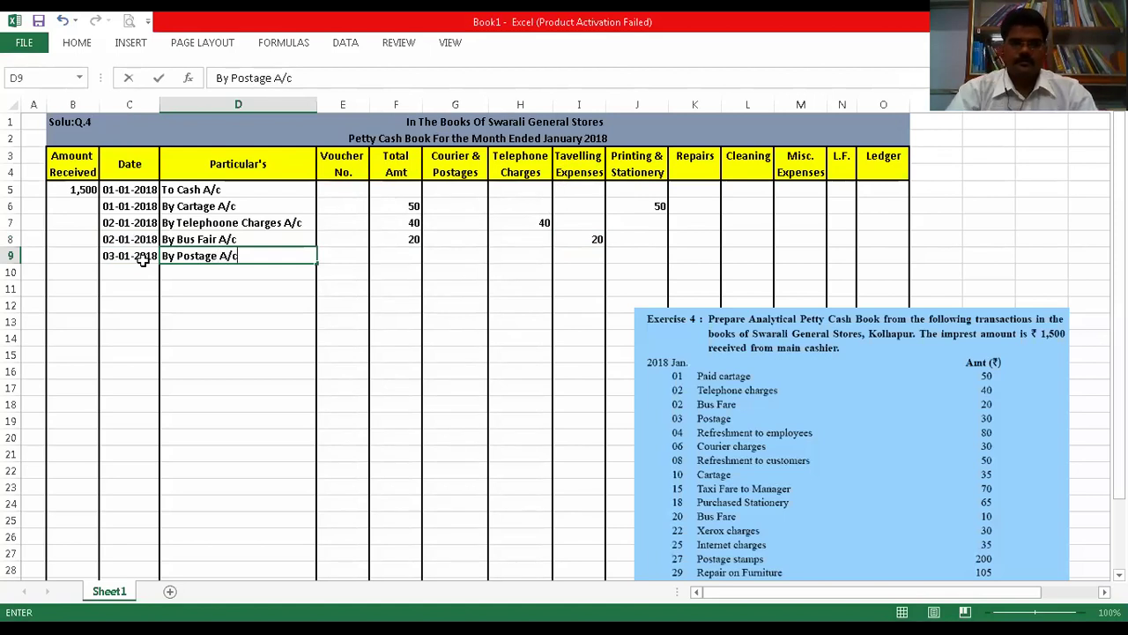
- Enter 30 for the postage entry in row 9 under both Total Amt and Courier & Postages
{"action": "left_click", "coordinate": [389, 260]}
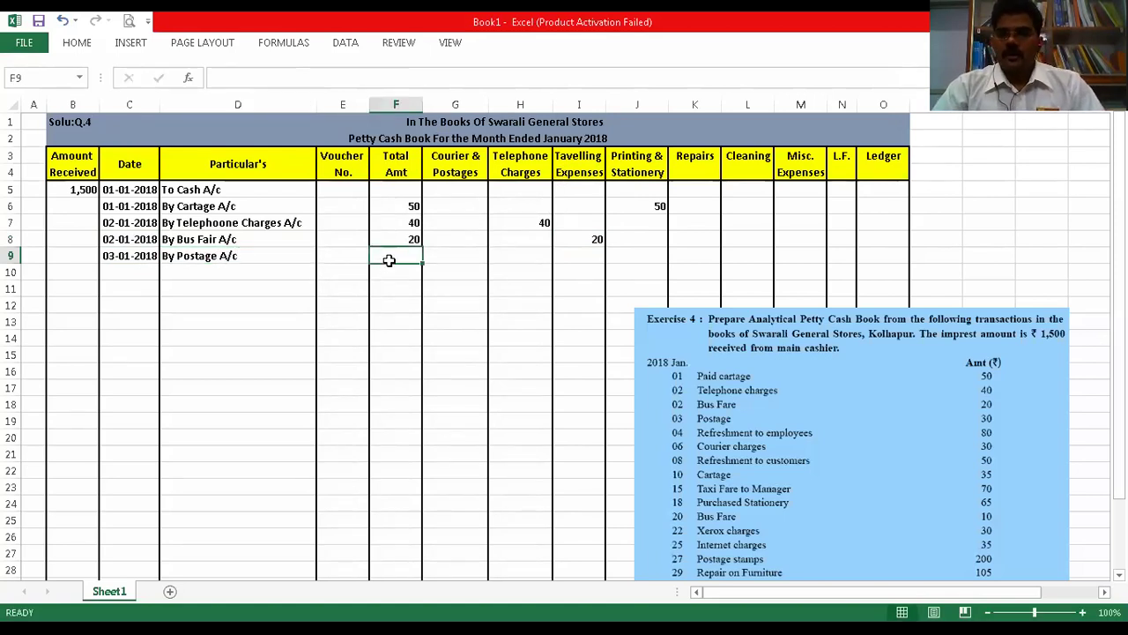
{"action": "type", "text": "30"}
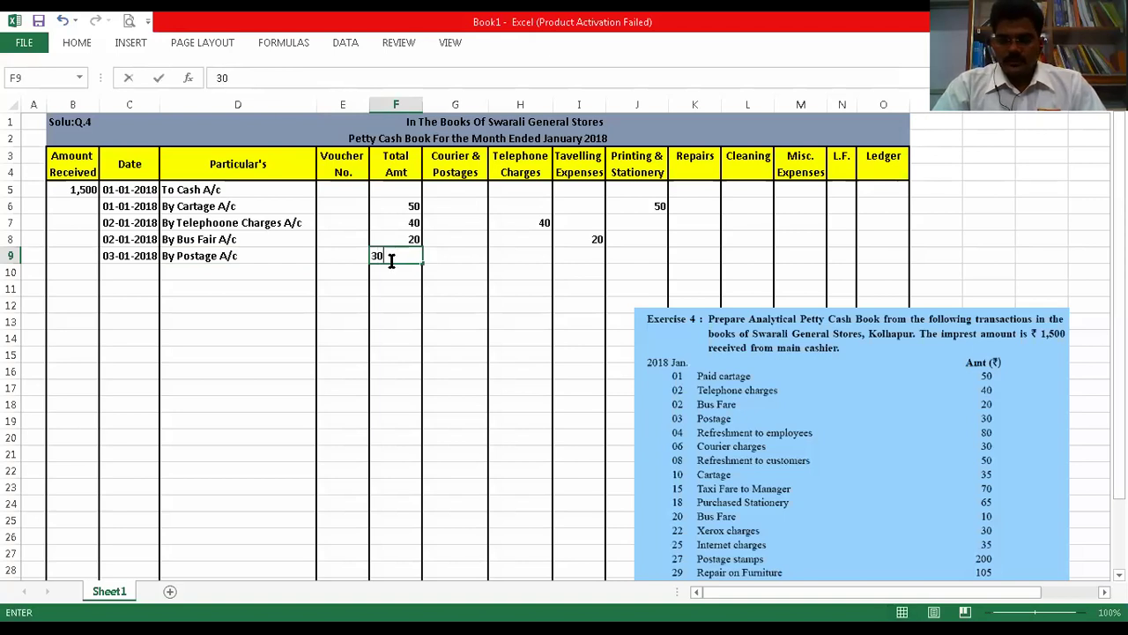
{"action": "key", "text": "Tab"}
{"action": "key", "text": "Tab"}
{"action": "key", "text": "Left"}
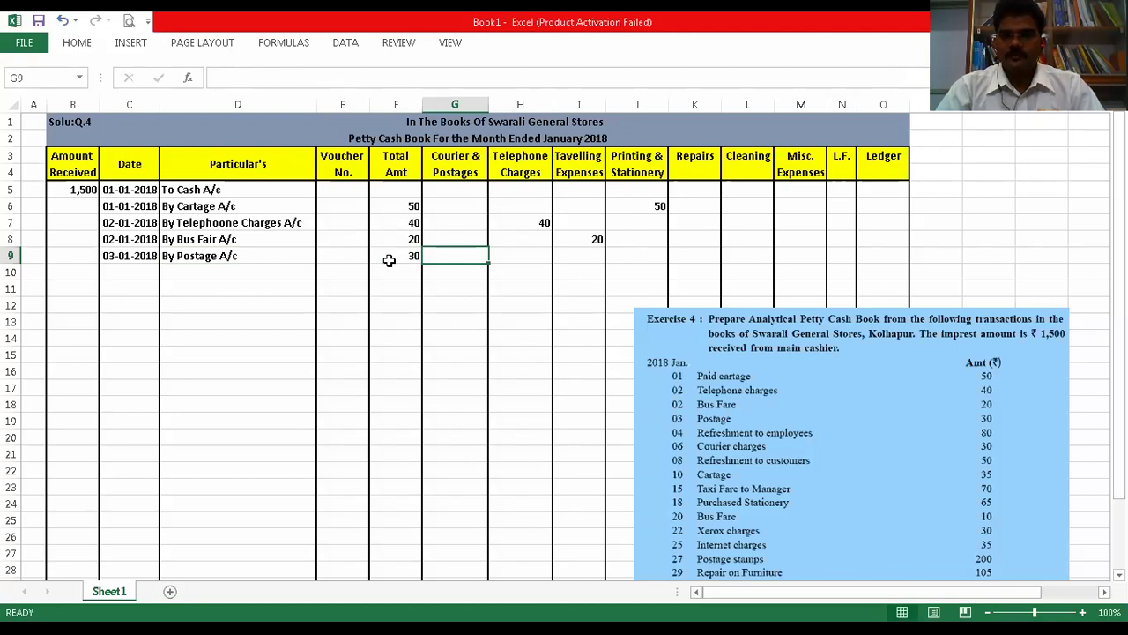
{"action": "type", "text": "30"}
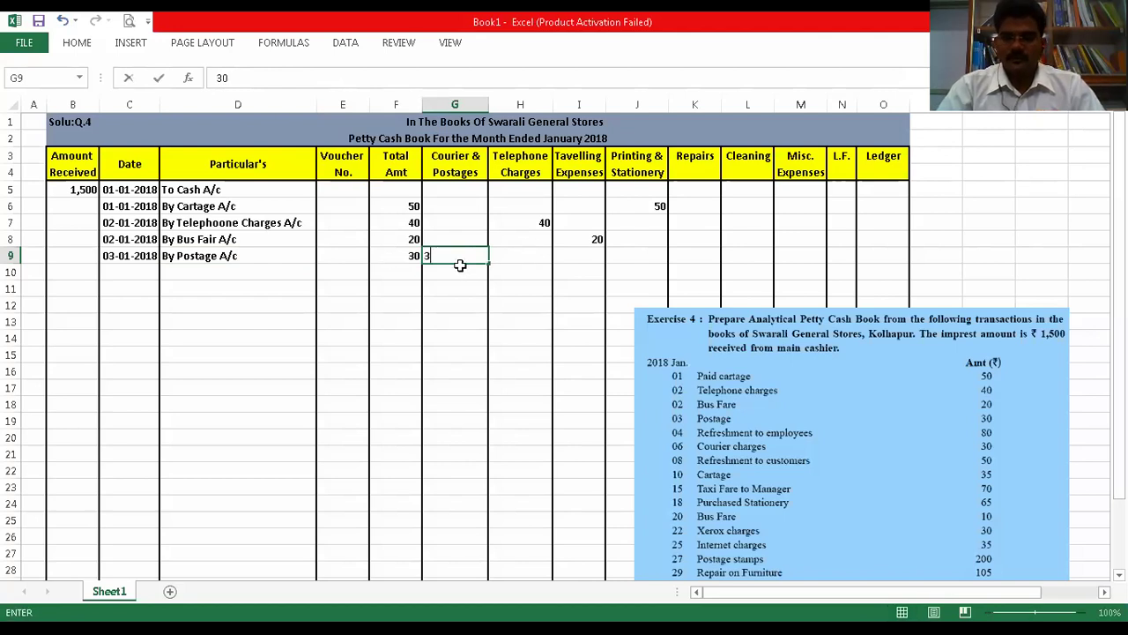
{"action": "key", "text": "Return"}
- Enter the date 04/01/2018 and the particulars "By Refreshment A/c" in row 10
{"action": "key", "text": "Left"}
{"action": "key", "text": "Left"}
{"action": "key", "text": "Left"}
{"action": "key", "text": "Left"}
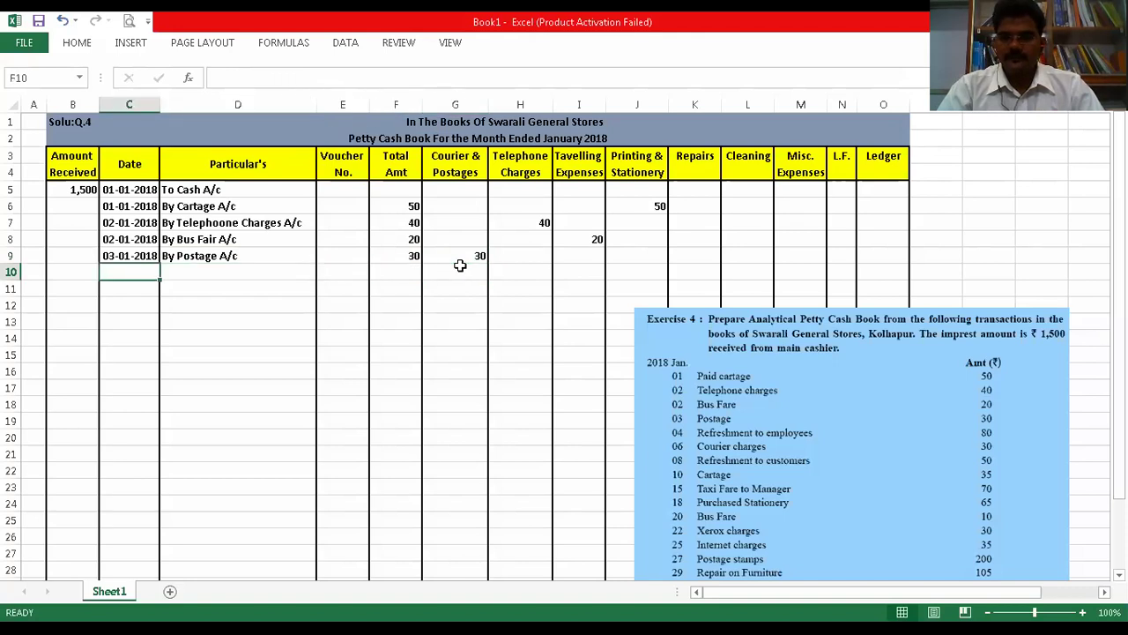
{"action": "type", "text": "04"}
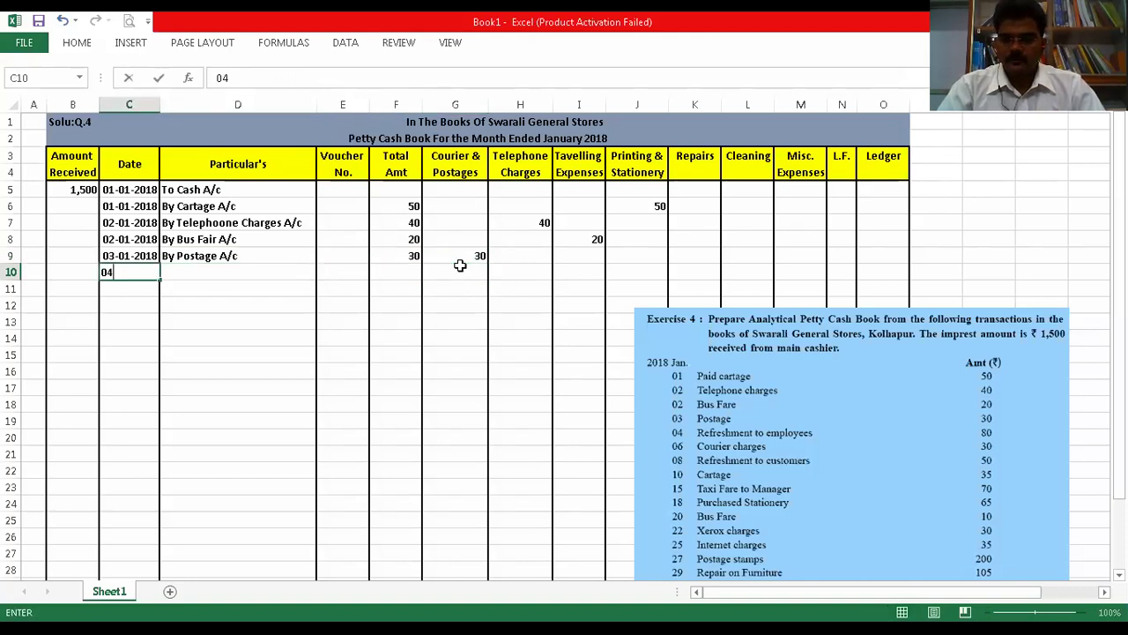
{"action": "type", "text": "/01/2018"}
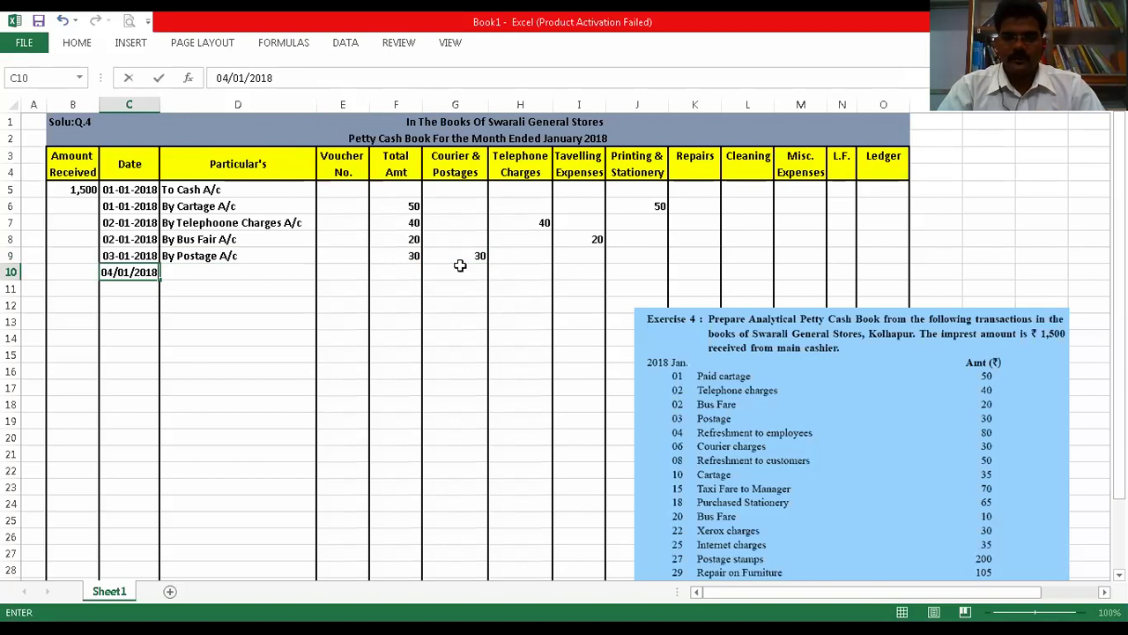
{"action": "key", "text": "Tab"}
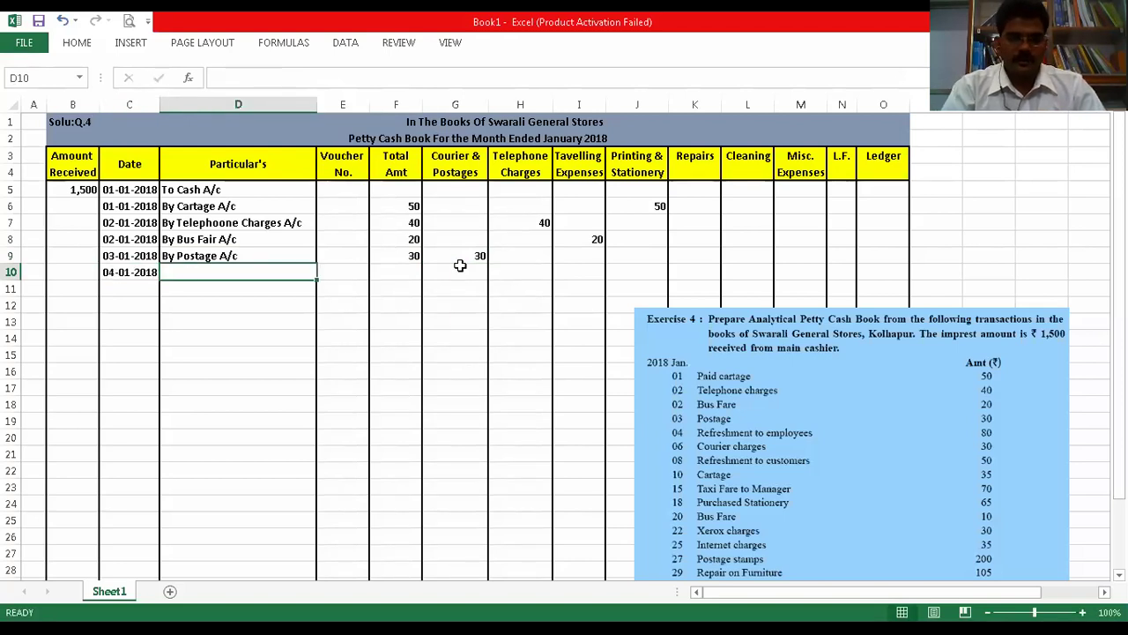
{"action": "type", "text": "By Refre"}
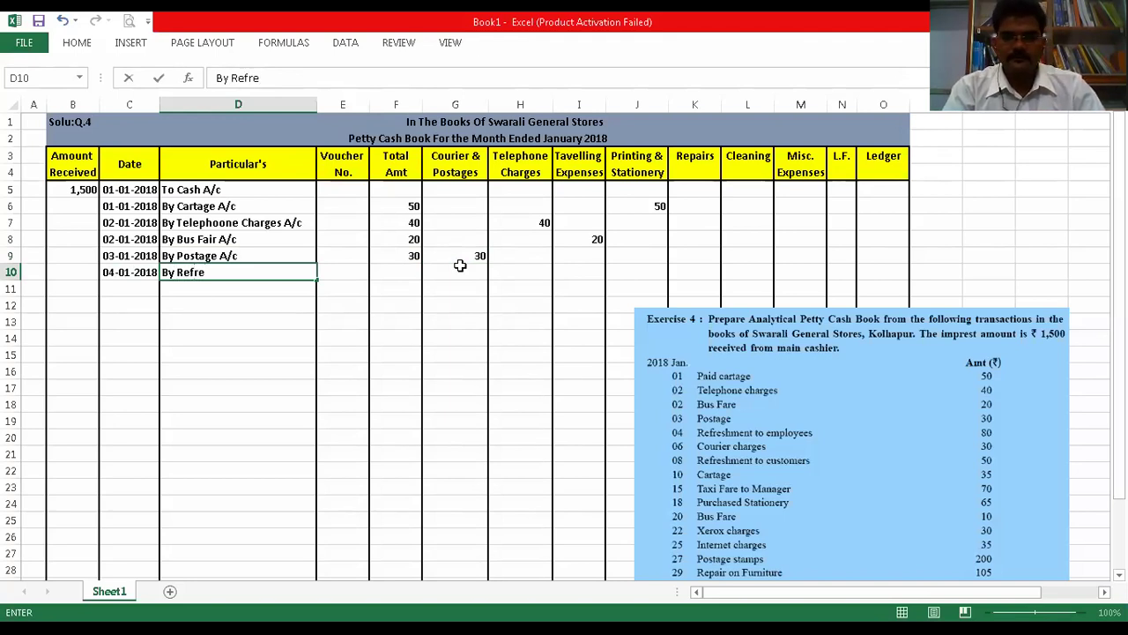
{"action": "type", "text": "shment"}
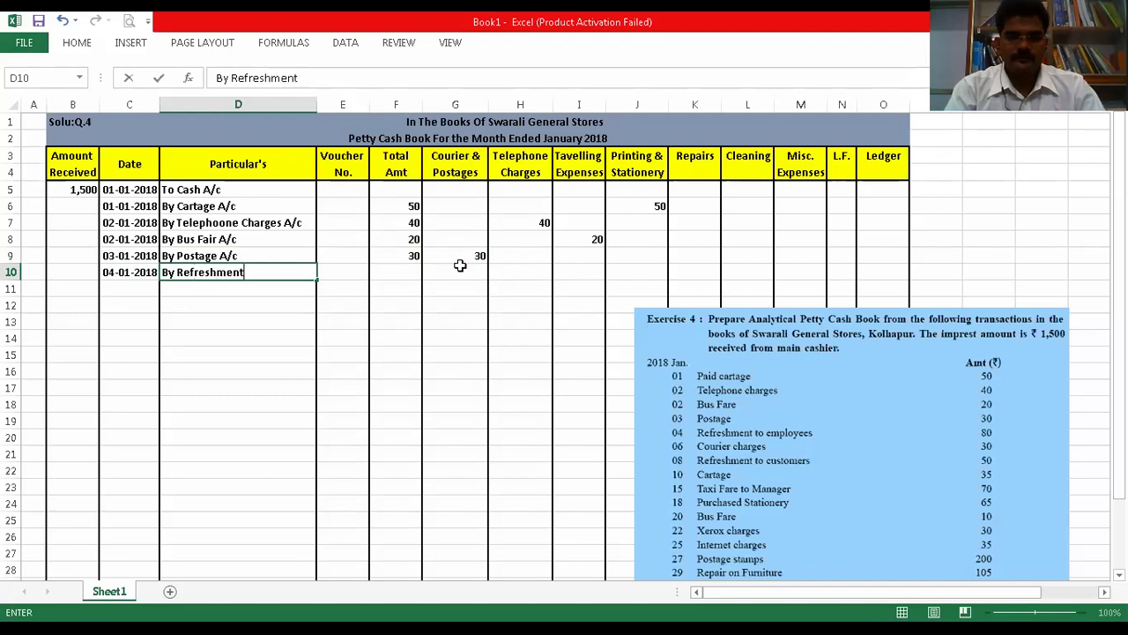
{"action": "type", "text": " A/c"}
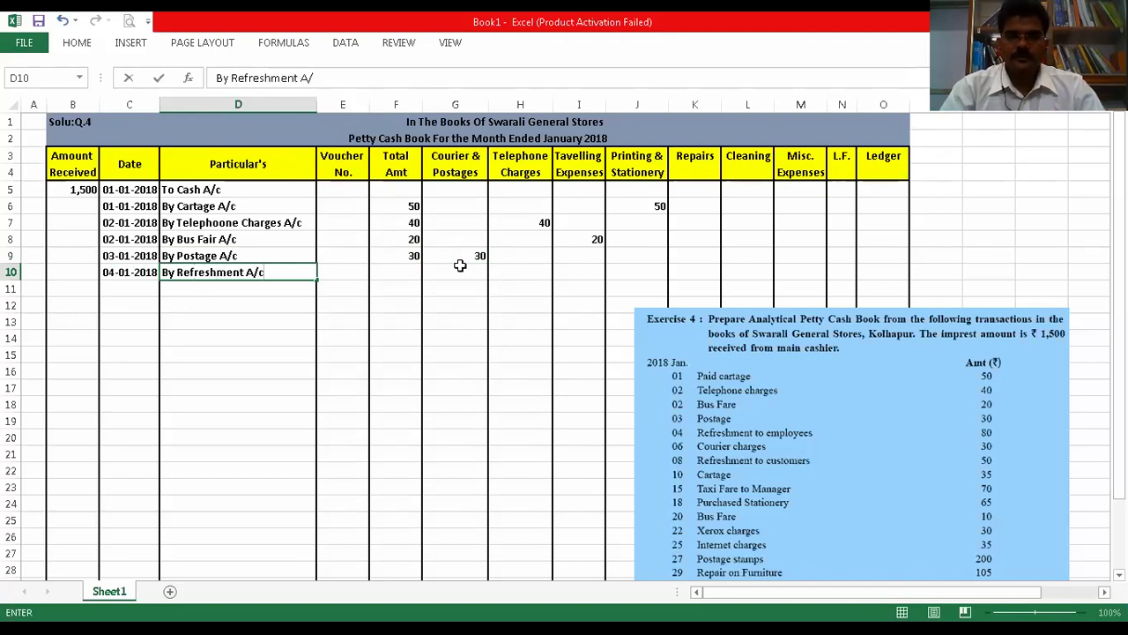
- Enter 80 for the refreshment entry in row 10 under both Total Amt and Misc. Expenses
{"action": "left_click", "coordinate": [411, 274]}
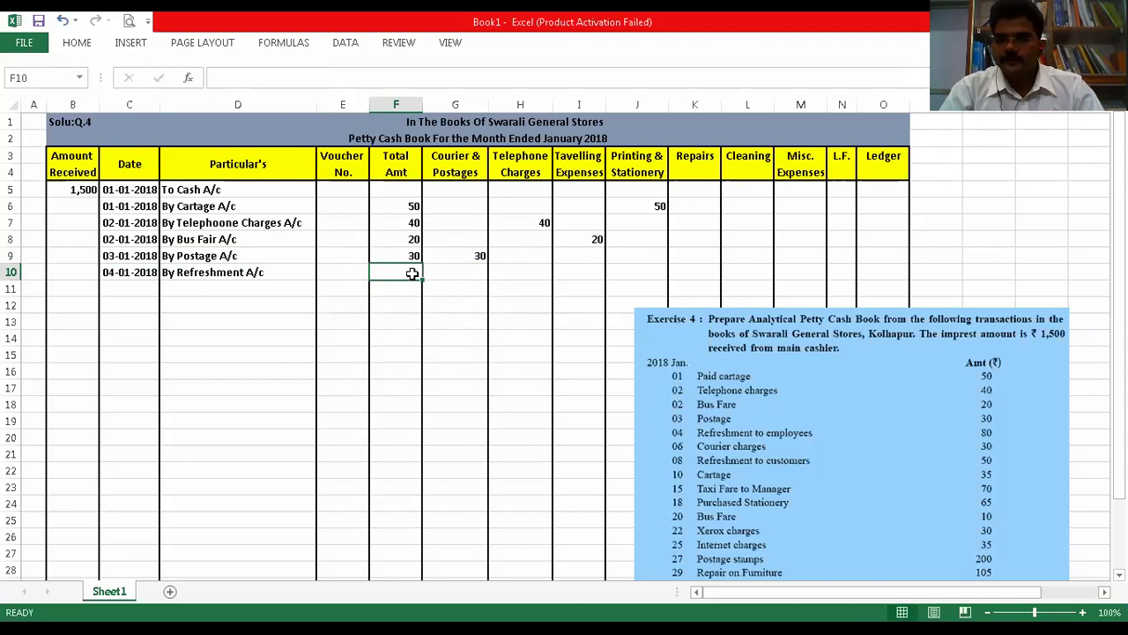
{"action": "type", "text": "80"}
{"action": "key", "text": "Tab"}
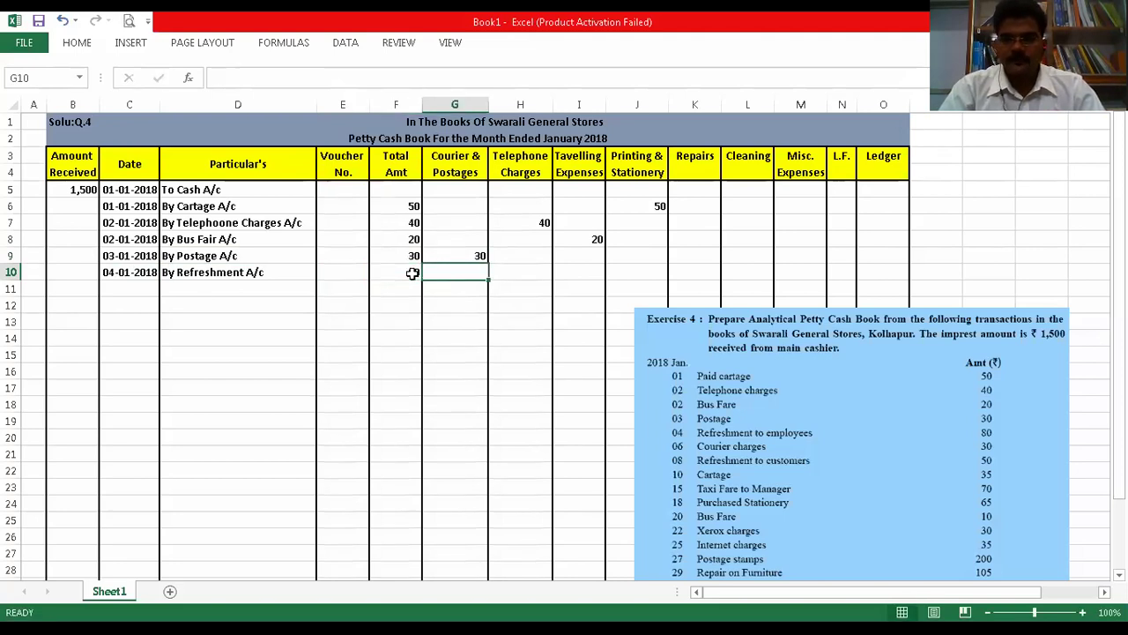
{"action": "key", "text": "Right"}
{"action": "key", "text": "Right"}
{"action": "key", "text": "Right"}
{"action": "key", "text": "Right"}
{"action": "key", "text": "Right"}
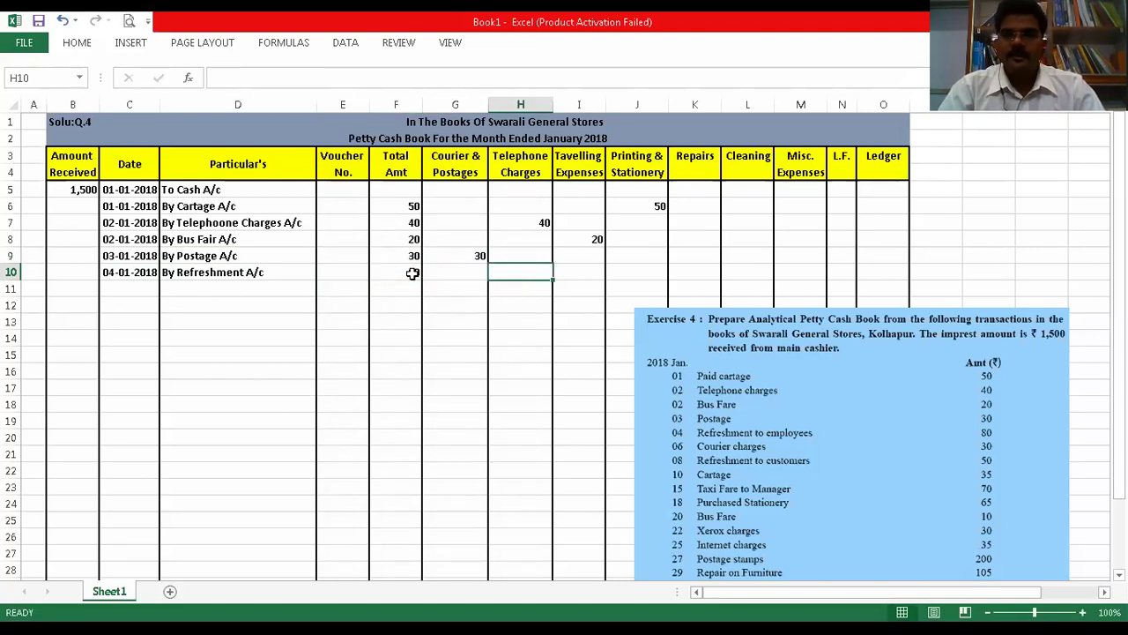
{"action": "key", "text": "Right"}
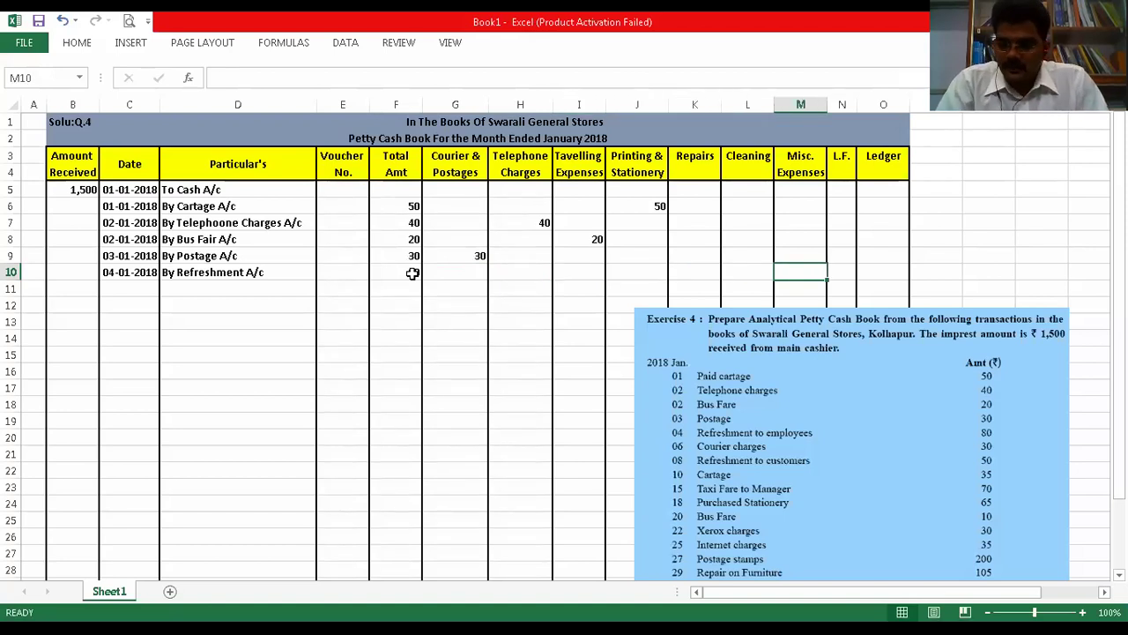
{"action": "type", "text": "80"}
{"action": "key", "text": "Left"}
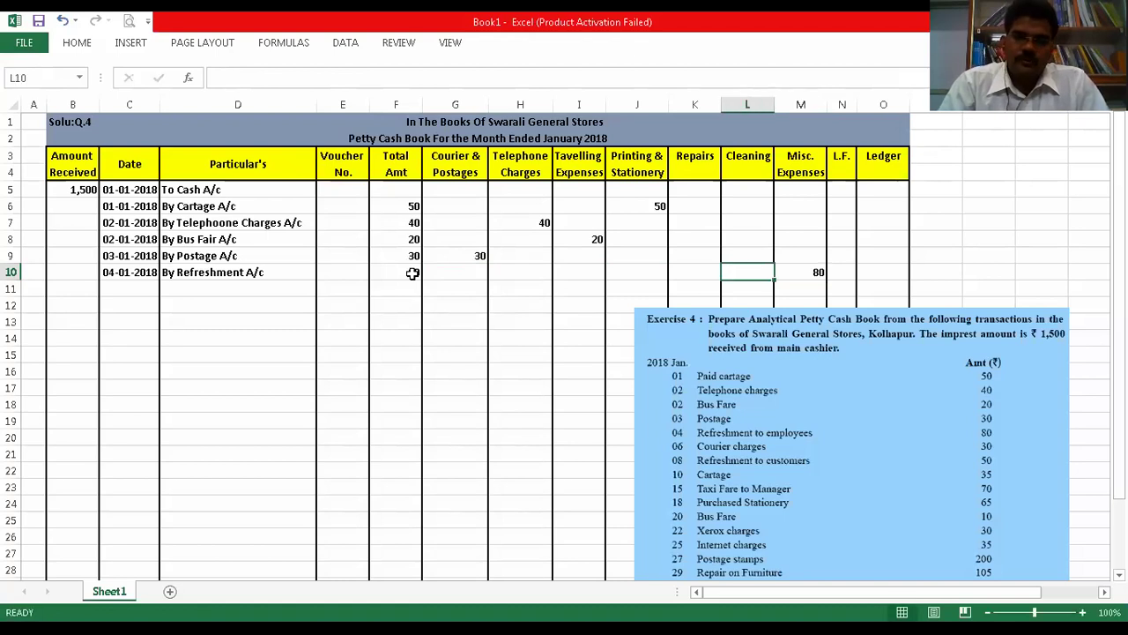
- Enter the date 06/01/2018 and the particulars "By Courier Charges A/c" in row 11
{"action": "key", "text": "Left"}
{"action": "key", "text": "Left"}
{"action": "key", "text": "Left"}
{"action": "key", "text": "Left"}
{"action": "key", "text": "Left"}
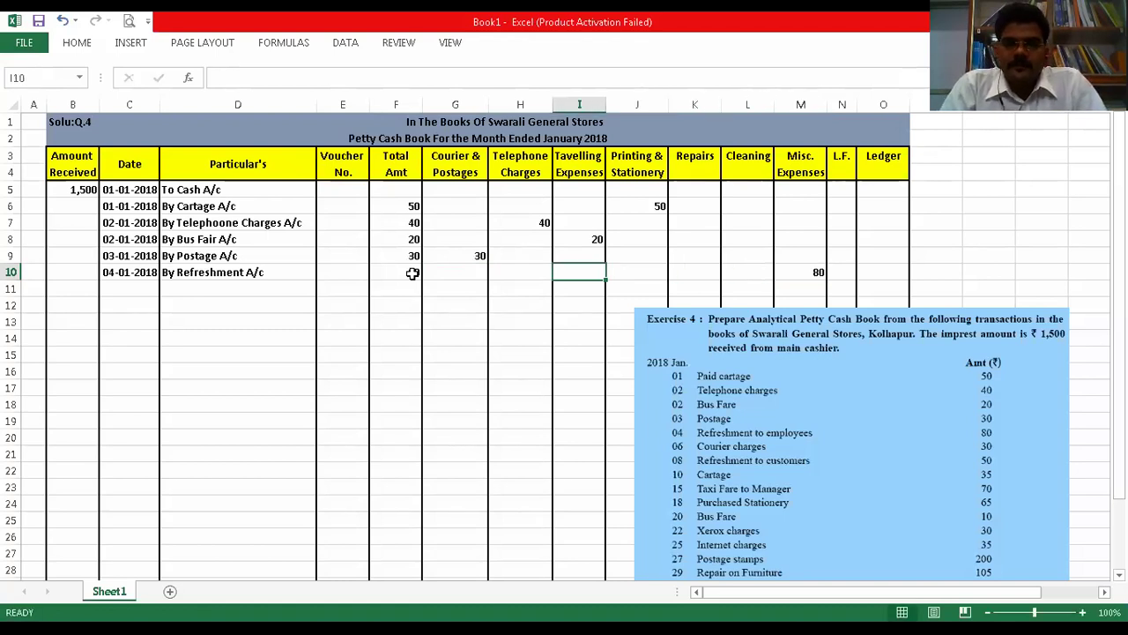
{"action": "key", "text": "Left"}
{"action": "key", "text": "Left"}
{"action": "key", "text": "Left"}
{"action": "key", "text": "Left"}
{"action": "key", "text": "Down"}
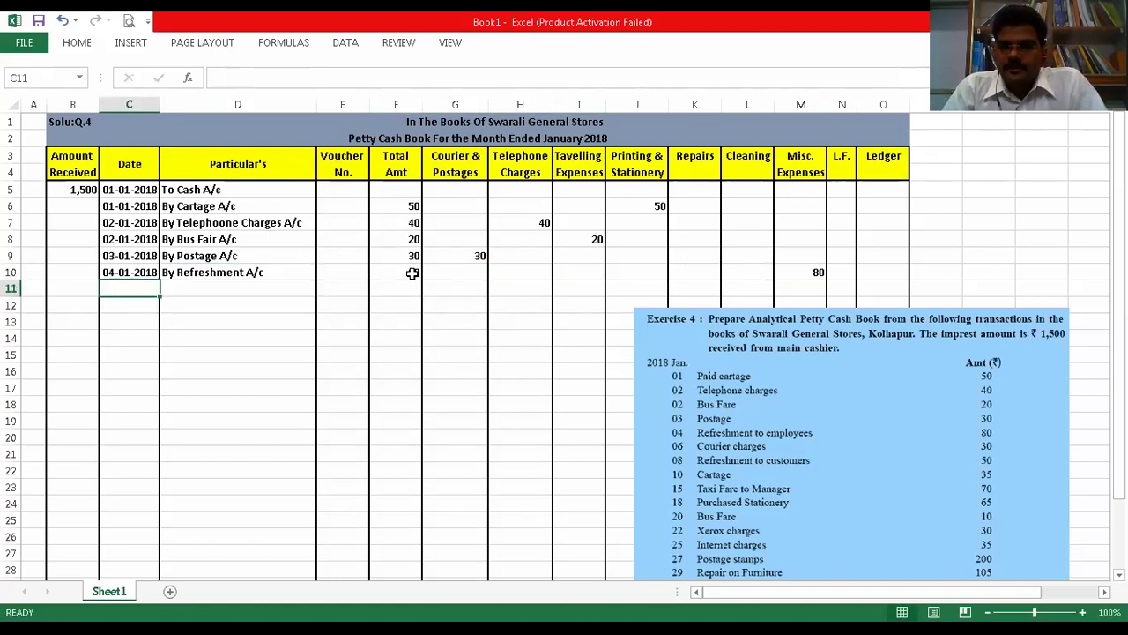
{"action": "type", "text": "06/01/2018"}
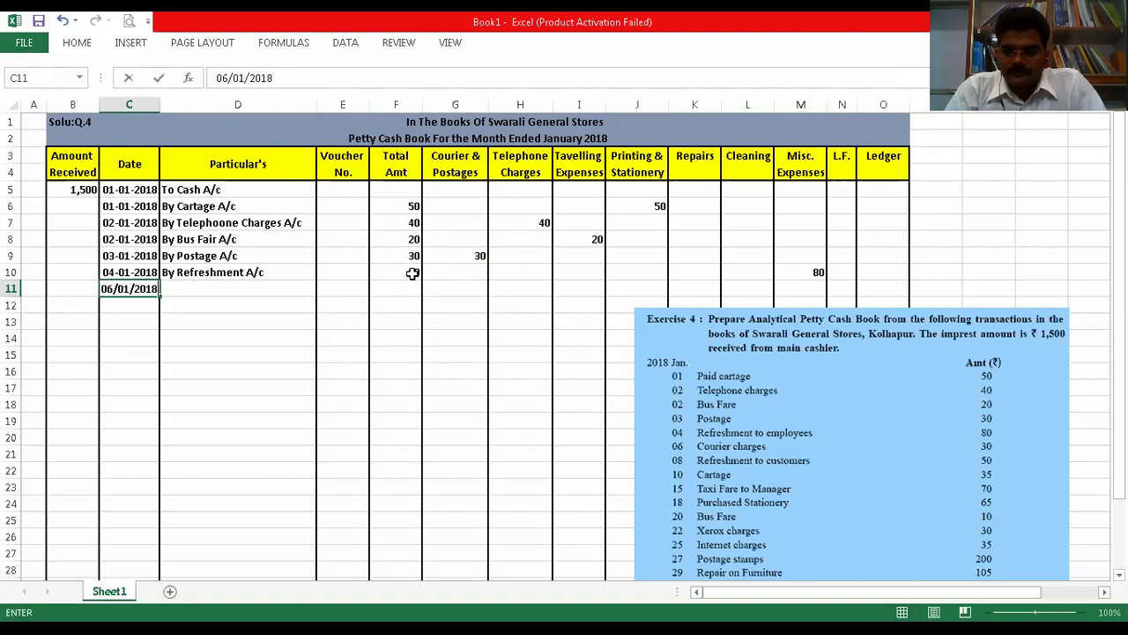
{"action": "key", "text": "Tab"}
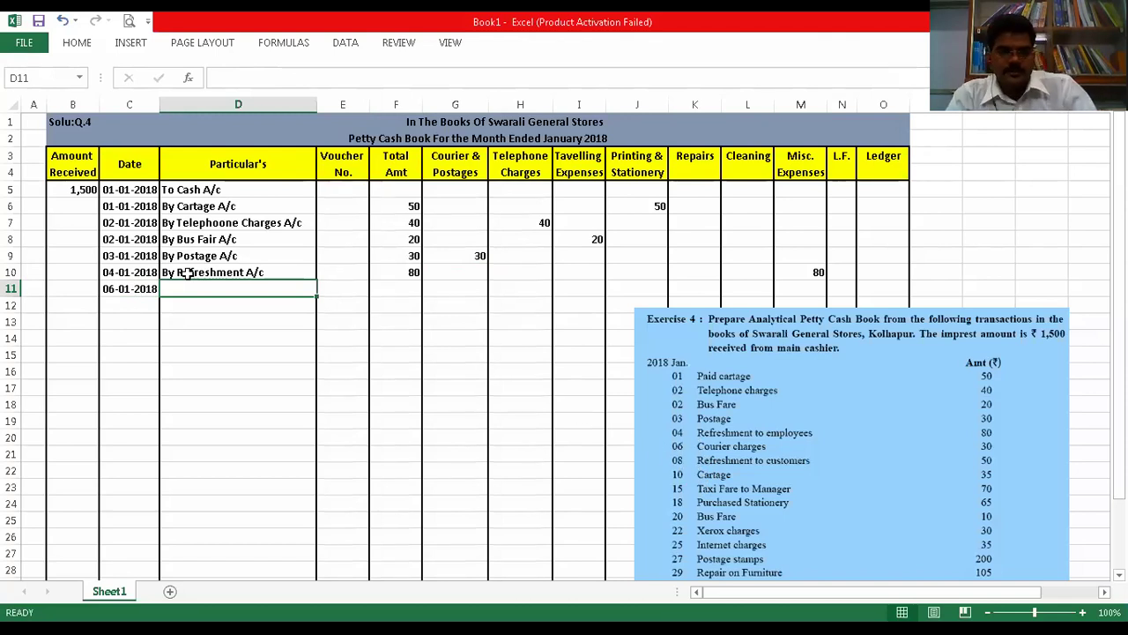
{"action": "type", "text": "By Cou"}
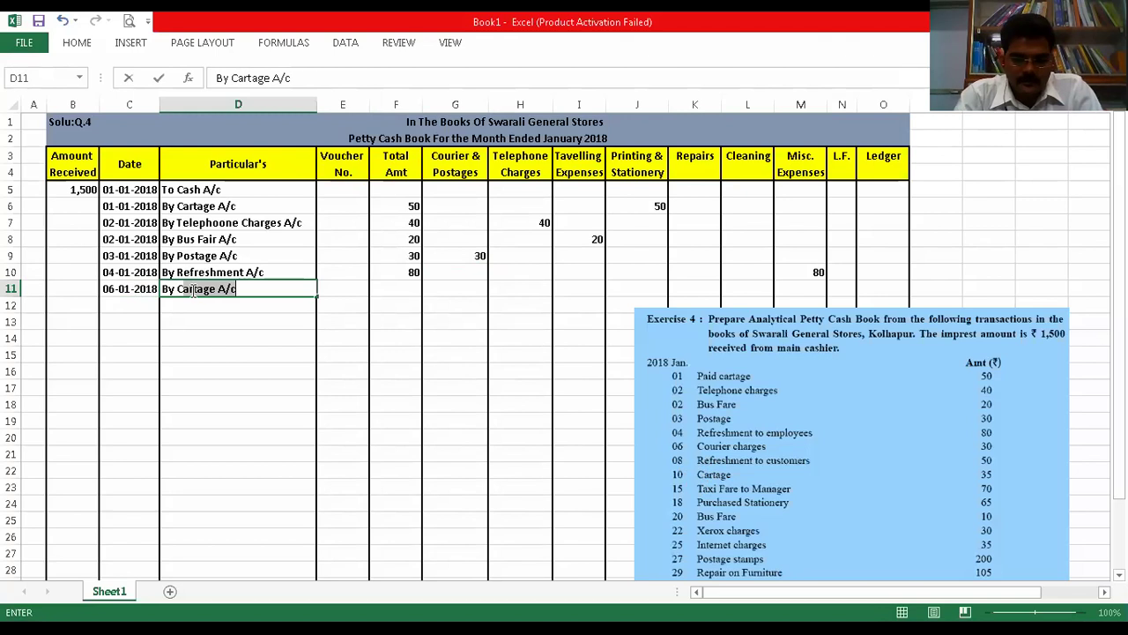
{"action": "type", "text": "rier"}
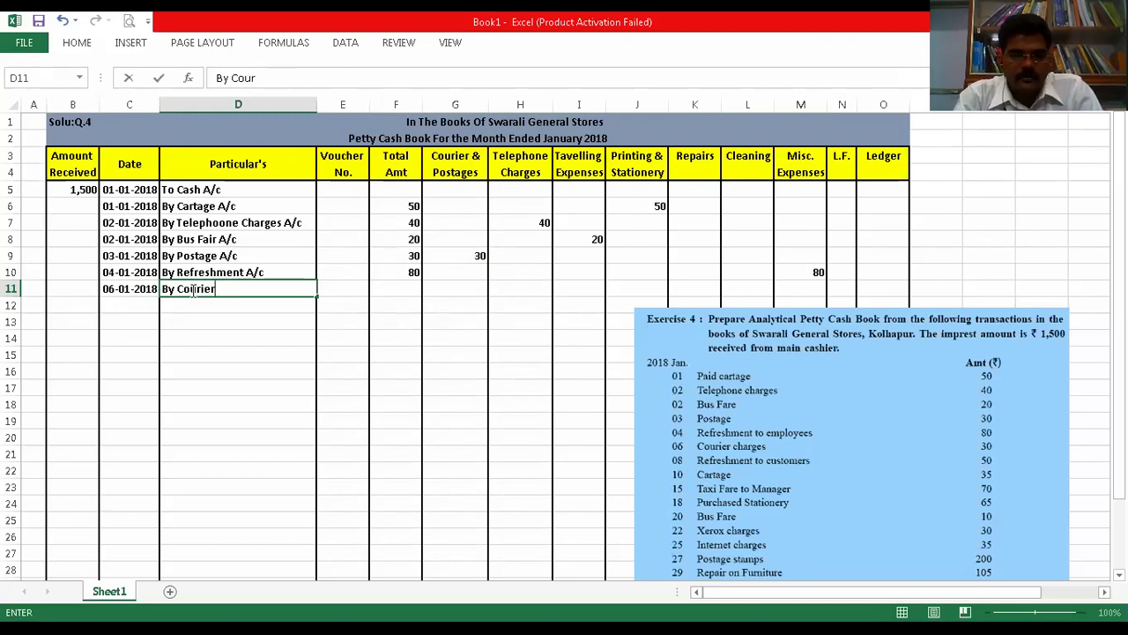
{"action": "type", "text": " Charges A/c"}
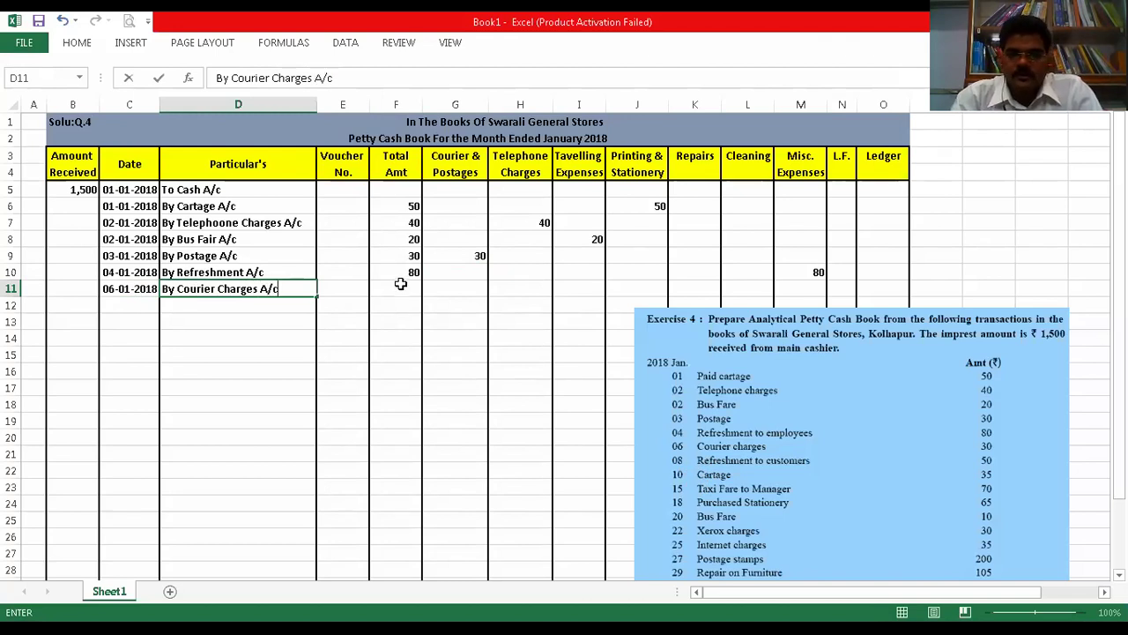
- Enter 30 for the courier charges entry in row 11 under both Total Amt and Courier & Postages
{"action": "left_click", "coordinate": [400, 283]}
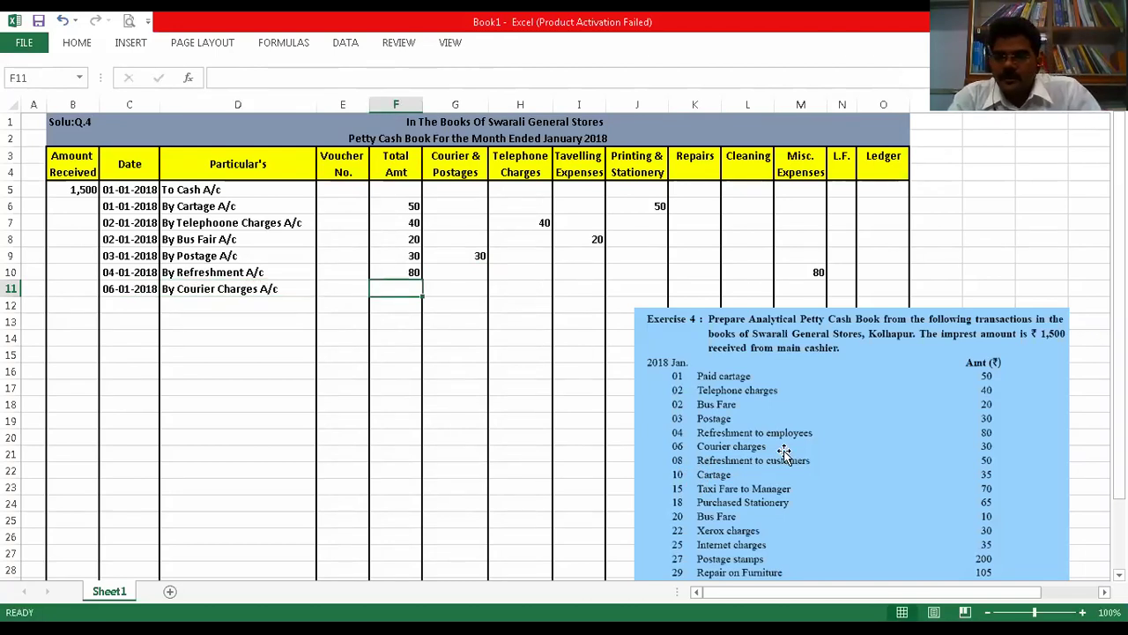
{"action": "type", "text": "30"}
{"action": "key", "text": "Tab"}
{"action": "type", "text": "30"}
{"action": "key", "text": "Tab"}
- Enter the date 08/01/2018 in the Date column of row 12
{"action": "key", "text": "Left"}
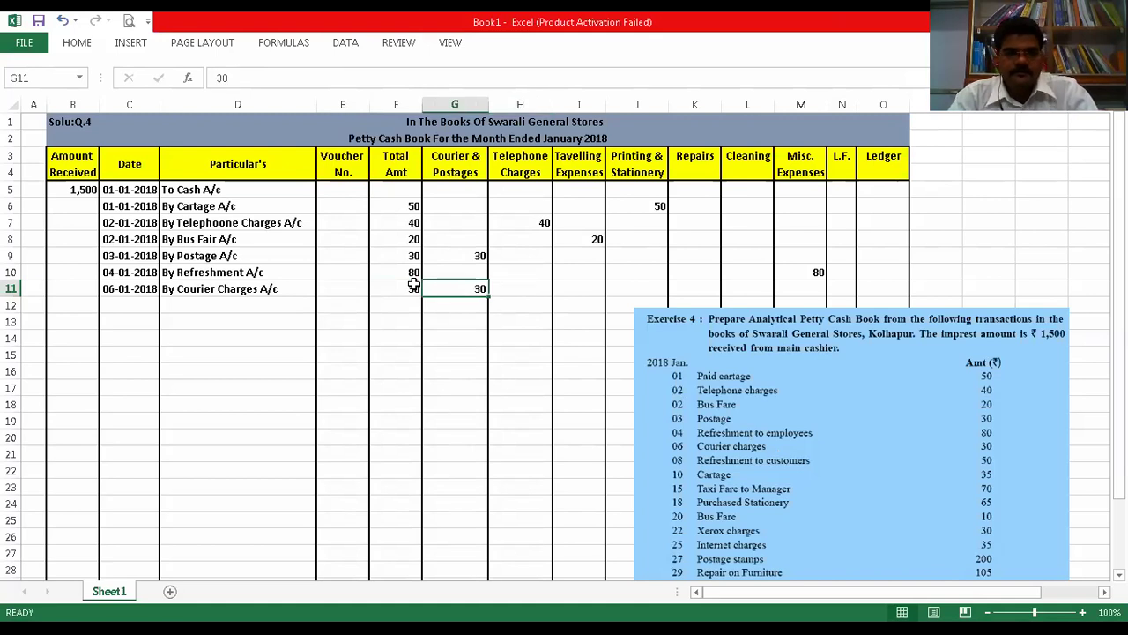
{"action": "key", "text": "Left"}
{"action": "key", "text": "Left"}
{"action": "key", "text": "Left"}
{"action": "key", "text": "Left"}
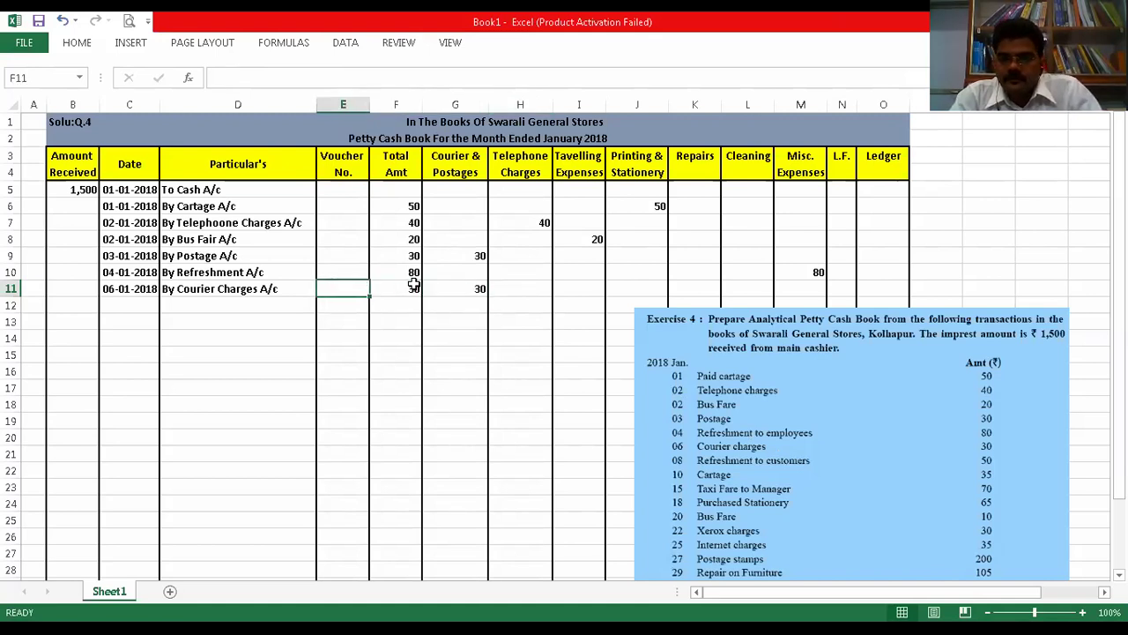
{"action": "key", "text": "Down"}
{"action": "type", "text": "08/01/2018"}
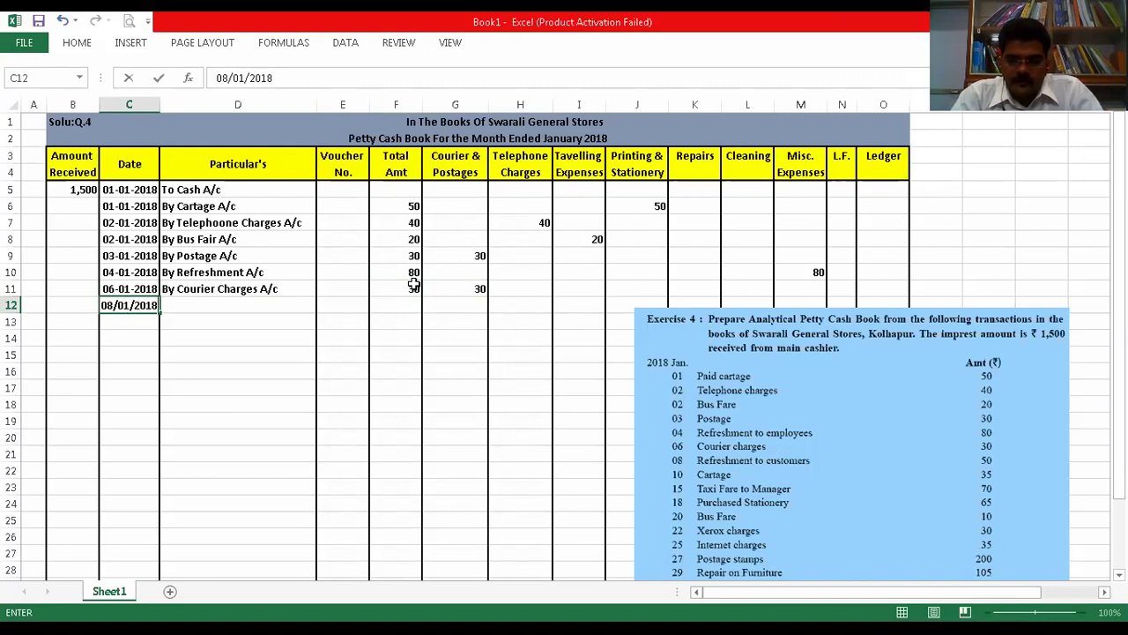
{"action": "key", "text": "Tab"}
- Copy the particulars "By Refreshment A/c" from row 10 into the Particular's cell of row 12
{"action": "type", "text": "By"}
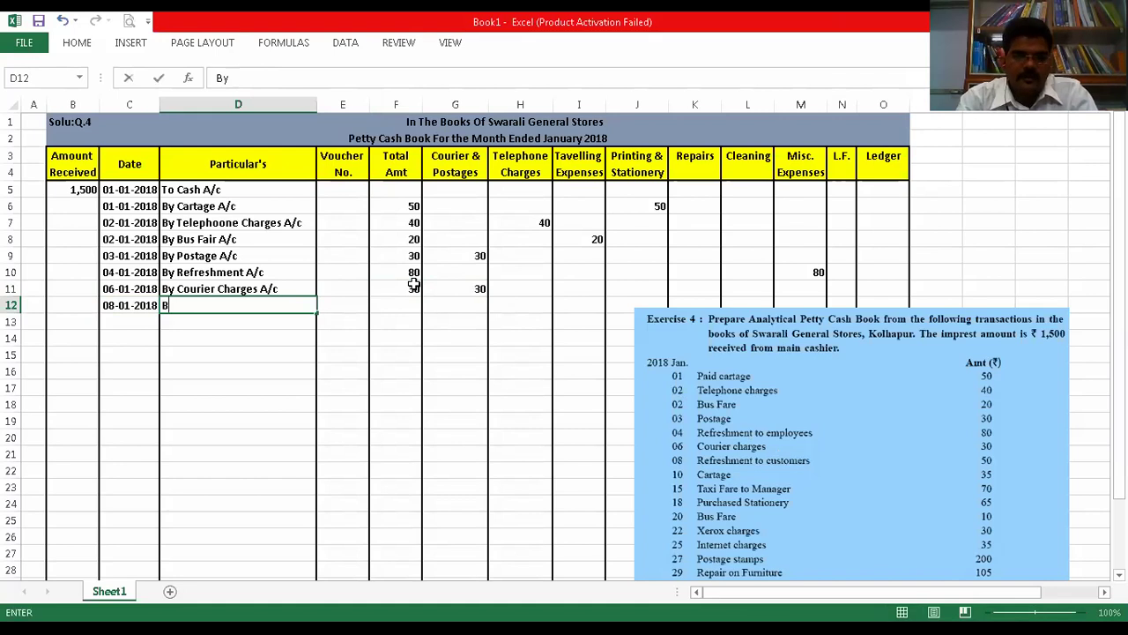
{"action": "key", "text": "Return"}
{"action": "key", "text": "Up"}
{"action": "key", "text": "Up"}
{"action": "key", "text": "Up"}
{"action": "key", "text": "ctrl+c"}
{"action": "key", "text": "Down"}
{"action": "key", "text": "Down"}
{"action": "key", "text": "ctrl+v"}
- Enter 50 for the refreshment entry in row 12 under both Total Amt and Misc. Expenses
{"action": "key", "text": "Right"}
{"action": "key", "text": "Right"}
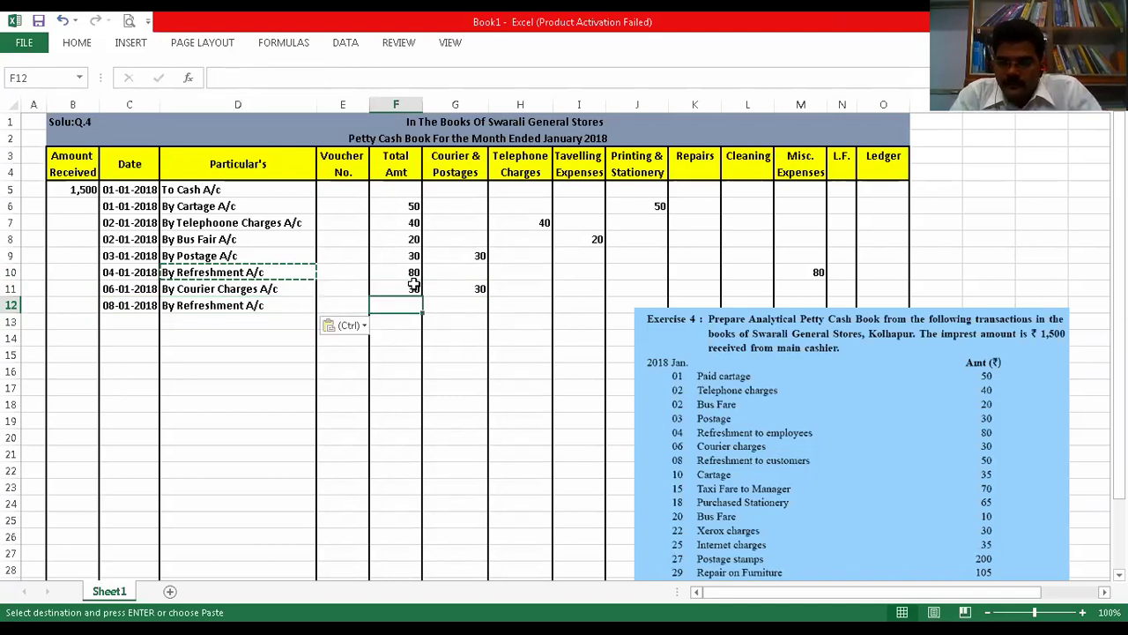
{"action": "type", "text": "50"}
{"action": "key", "text": "Tab"}
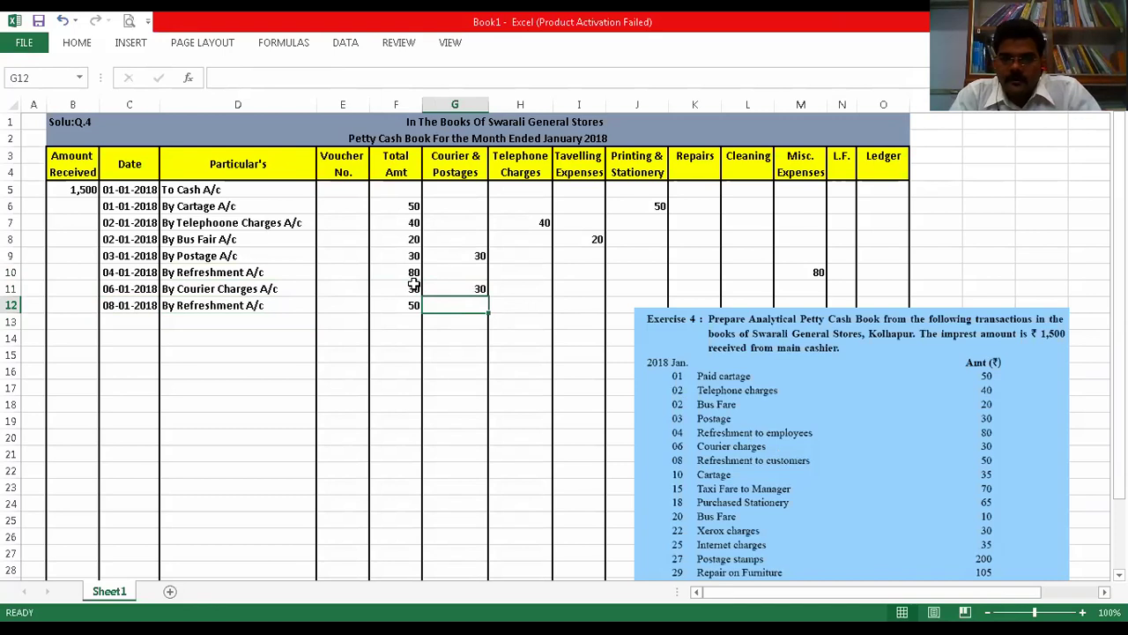
{"action": "key", "text": "Right"}
{"action": "key", "text": "Right"}
{"action": "key", "text": "Right"}
{"action": "key", "text": "Right"}
{"action": "key", "text": "Right"}
{"action": "key", "text": "Right"}
{"action": "type", "text": "50"}
{"action": "key", "text": "Tab"}
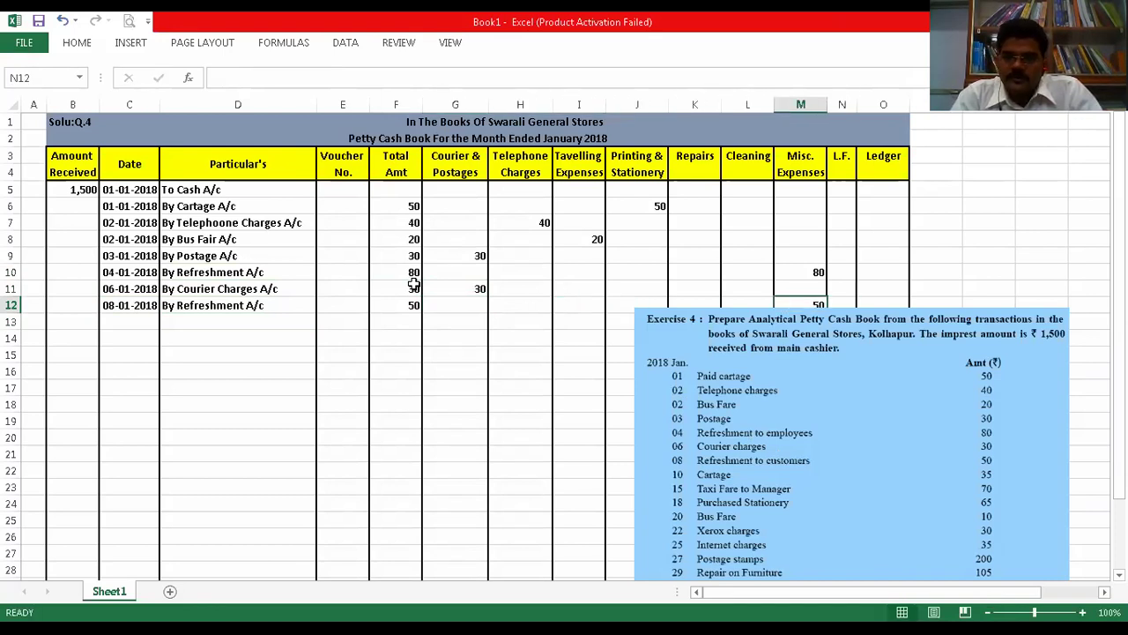
- Enter the date 10/01/2018 in the Date column of row 13
{"action": "key", "text": "Left"}
{"action": "key", "text": "Left"}
{"action": "key", "text": "Left"}
{"action": "key", "text": "Left"}
{"action": "key", "text": "Left"}
{"action": "key", "text": "Left"}
{"action": "key", "text": "Left"}
{"action": "key", "text": "Left"}
{"action": "key", "text": "Left"}
{"action": "key", "text": "Left"}
{"action": "key", "text": "Left"}
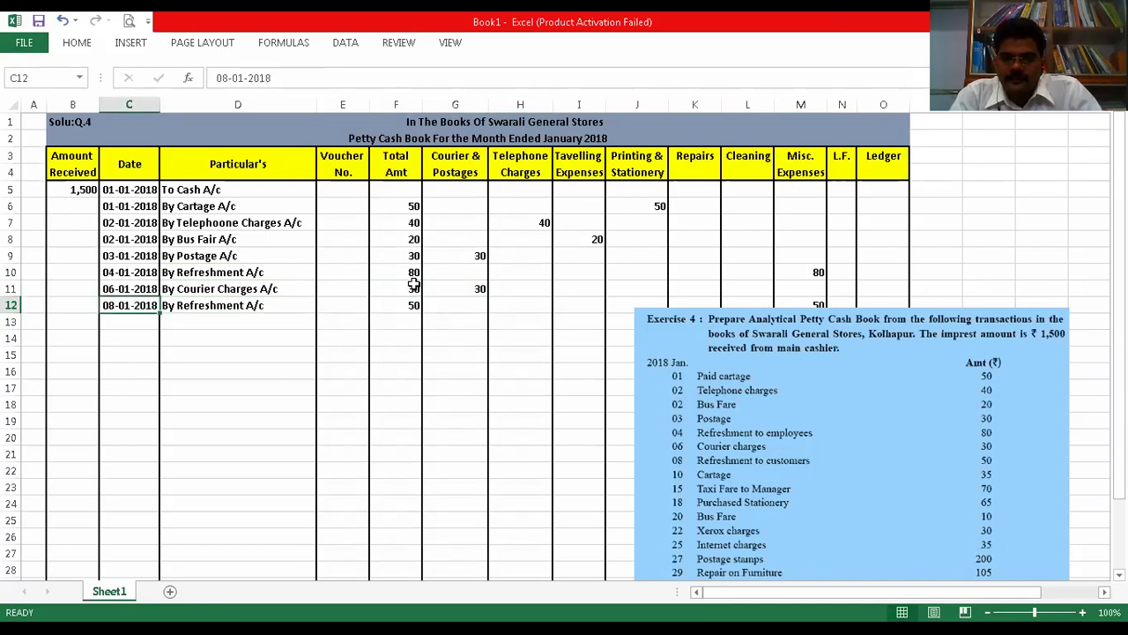
{"action": "key", "text": "Down"}
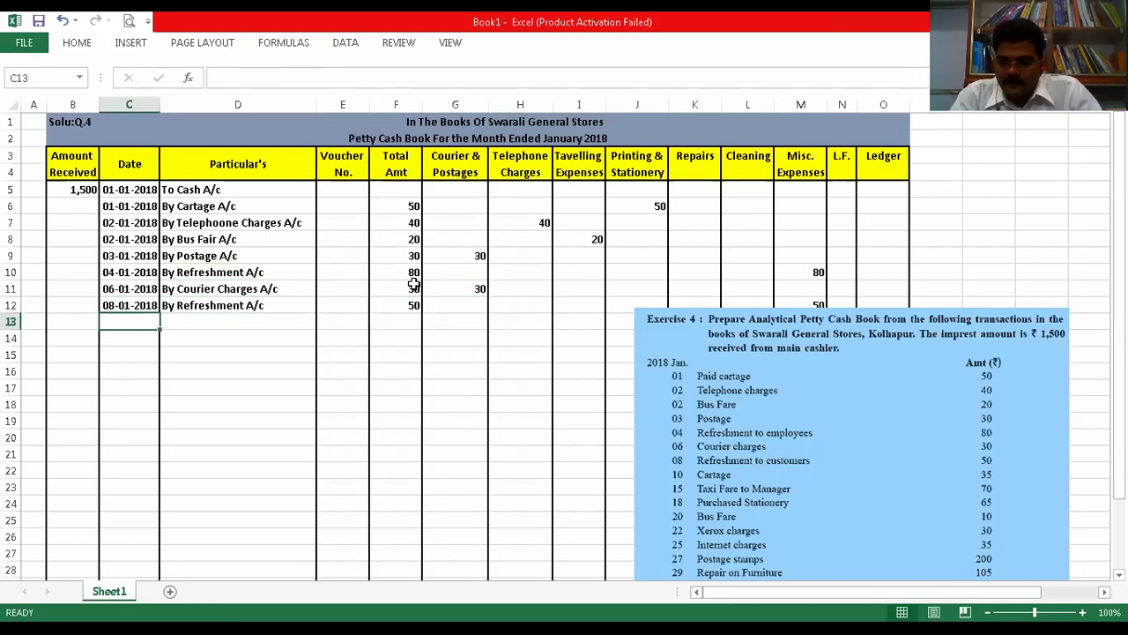
{"action": "type", "text": "10/01/2018"}
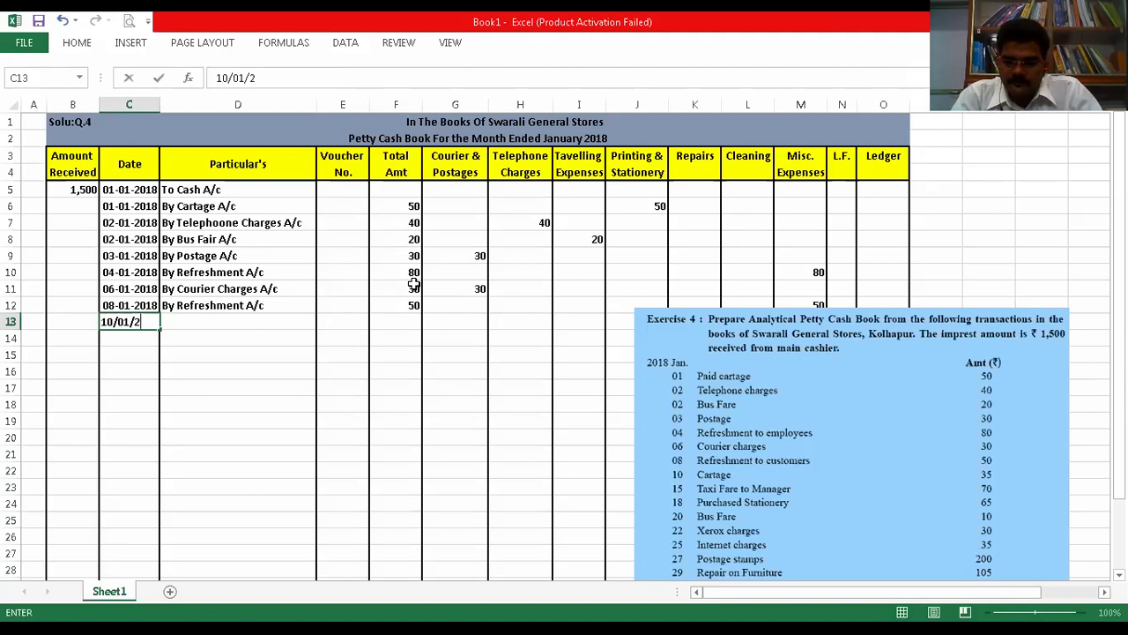
{"action": "key", "text": "Tab"}
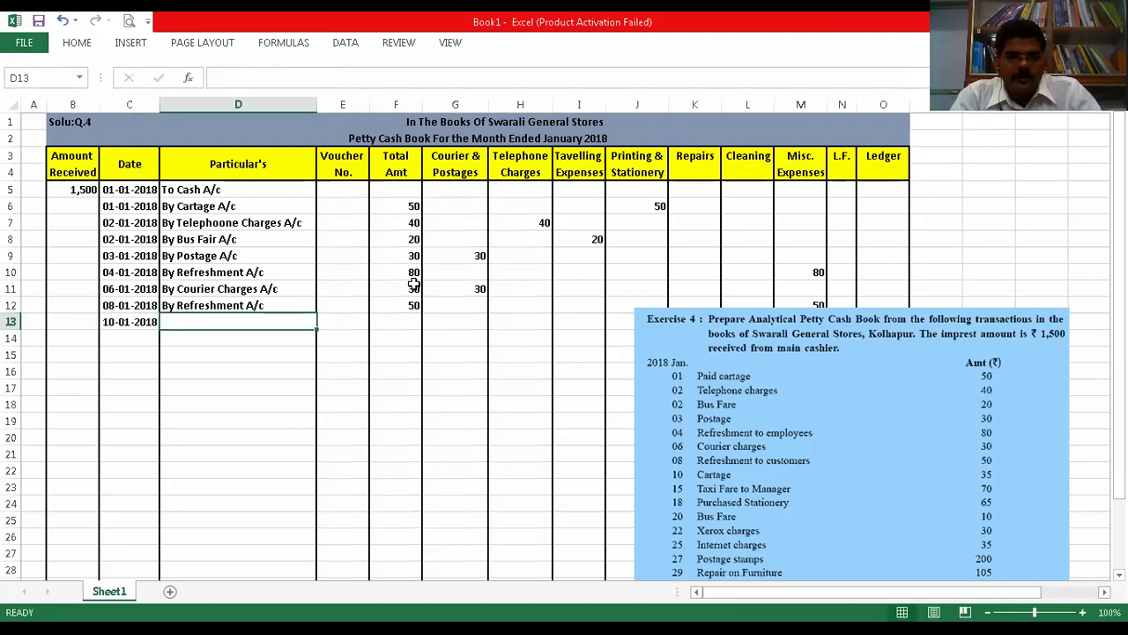
- Copy the particulars "By Cartage A/c" from row 6 into the Particular's cell of row 13
{"action": "key", "text": "Up"}
{"action": "key", "text": "Up"}
{"action": "key", "text": "Up"}
{"action": "key", "text": "Up"}
{"action": "key", "text": "Up"}
{"action": "key", "text": "Up"}
{"action": "key", "text": "Up"}
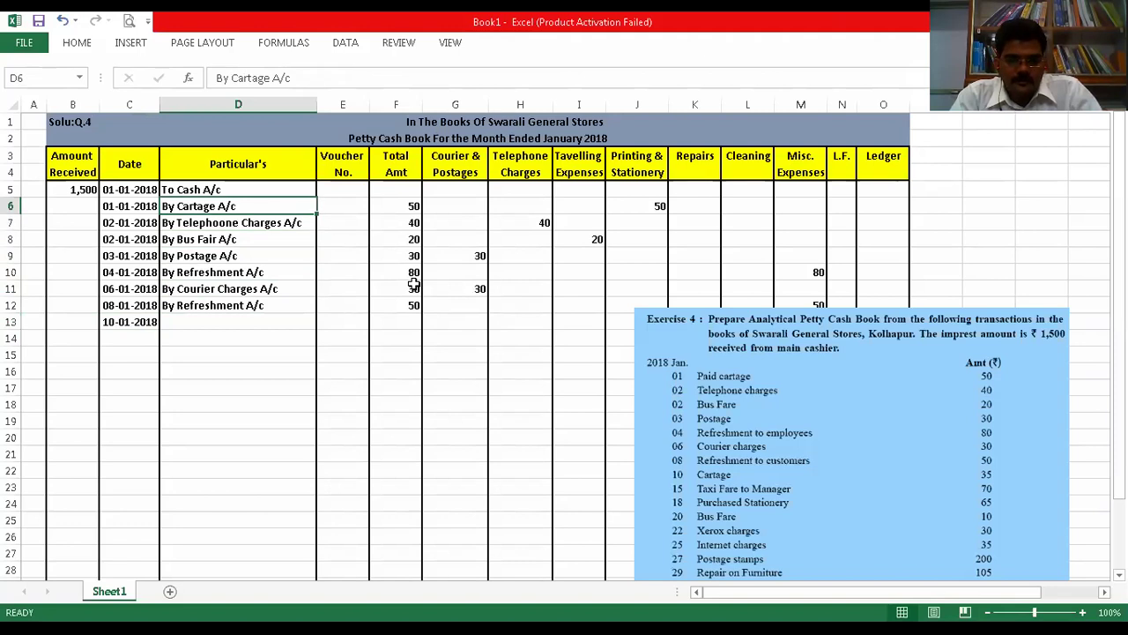
{"action": "key", "text": "ctrl+c"}
{"action": "key", "text": "Down"}
{"action": "key", "text": "Down"}
{"action": "key", "text": "Down"}
{"action": "key", "text": "Down"}
{"action": "key", "text": "Down"}
{"action": "key", "text": "Down"}
{"action": "key", "text": "Down"}
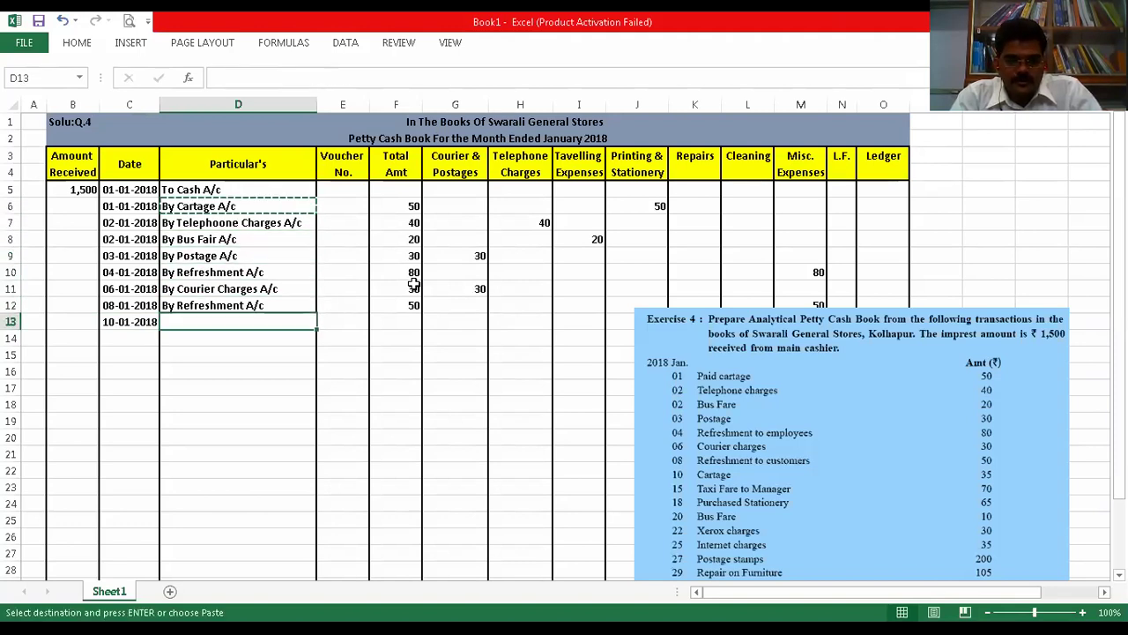
{"action": "key", "text": "ctrl+v"}
- Enter 35 for the cartage entry in row 13 under both Total Amt and Printing & Stationery
{"action": "key", "text": "Right"}
{"action": "key", "text": "Right"}
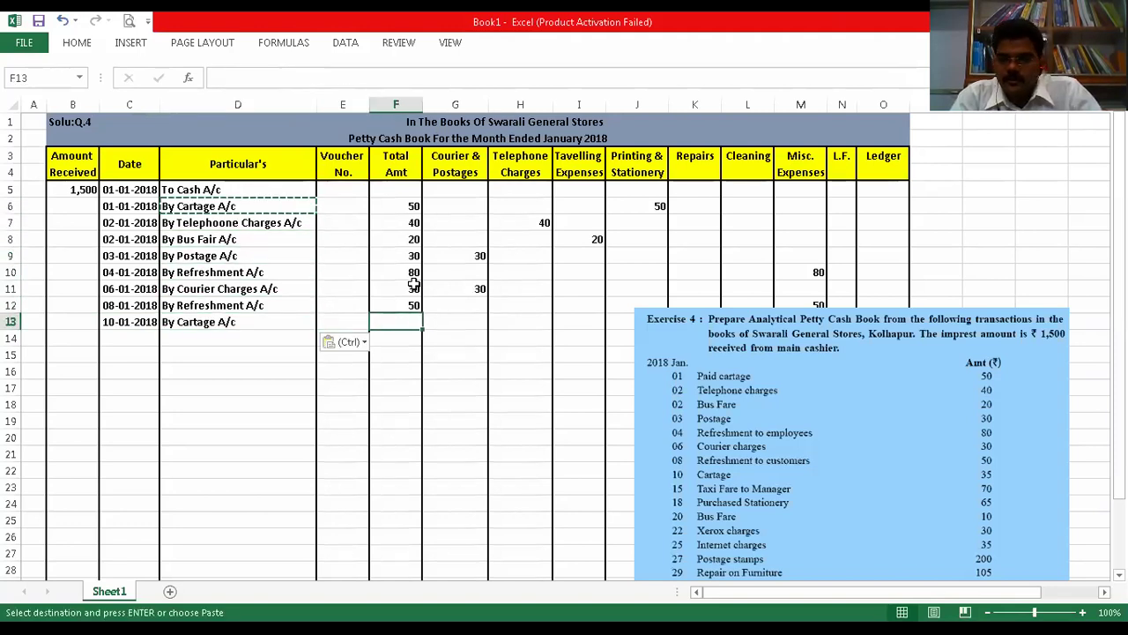
{"action": "type", "text": "35"}
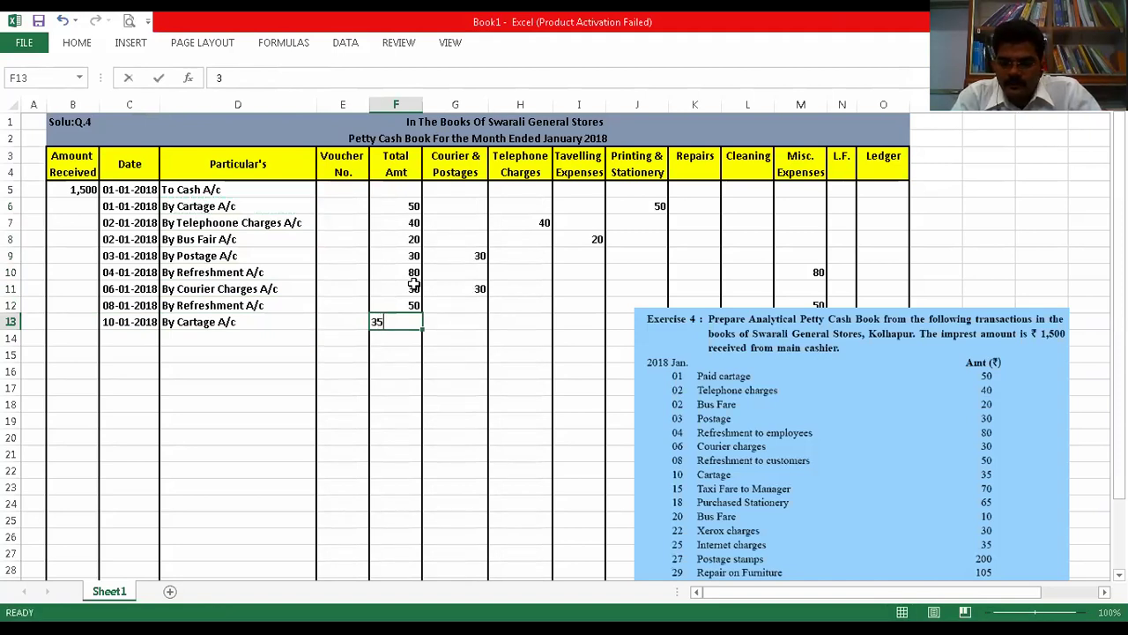
{"action": "key", "text": "Right"}
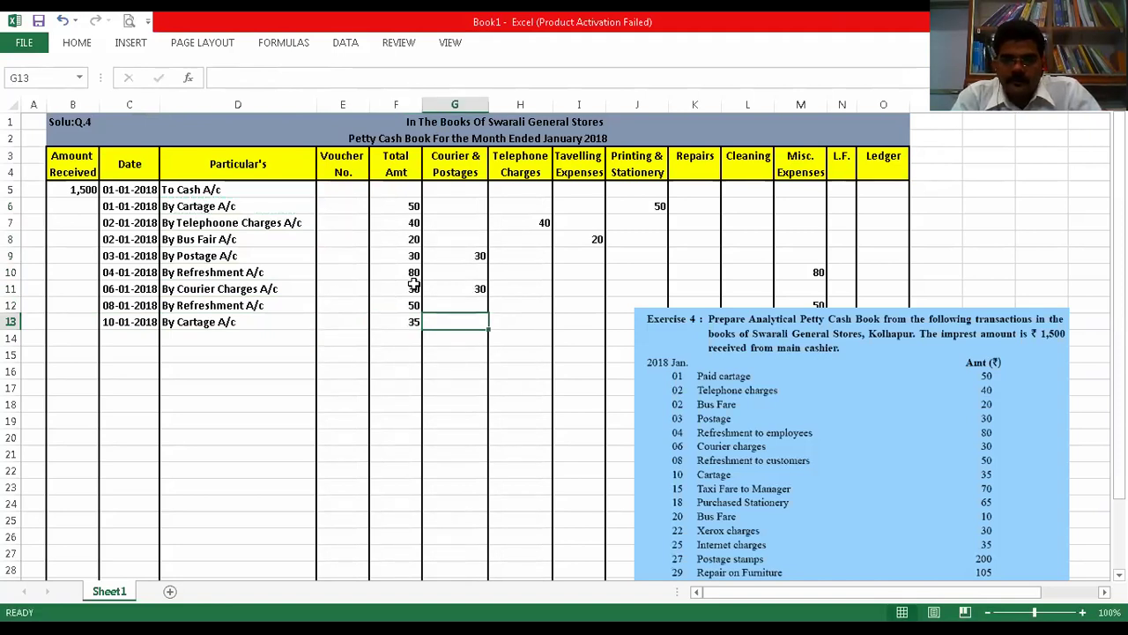
{"action": "key", "text": "Right"}
{"action": "key", "text": "Right"}
{"action": "key", "text": "Right"}
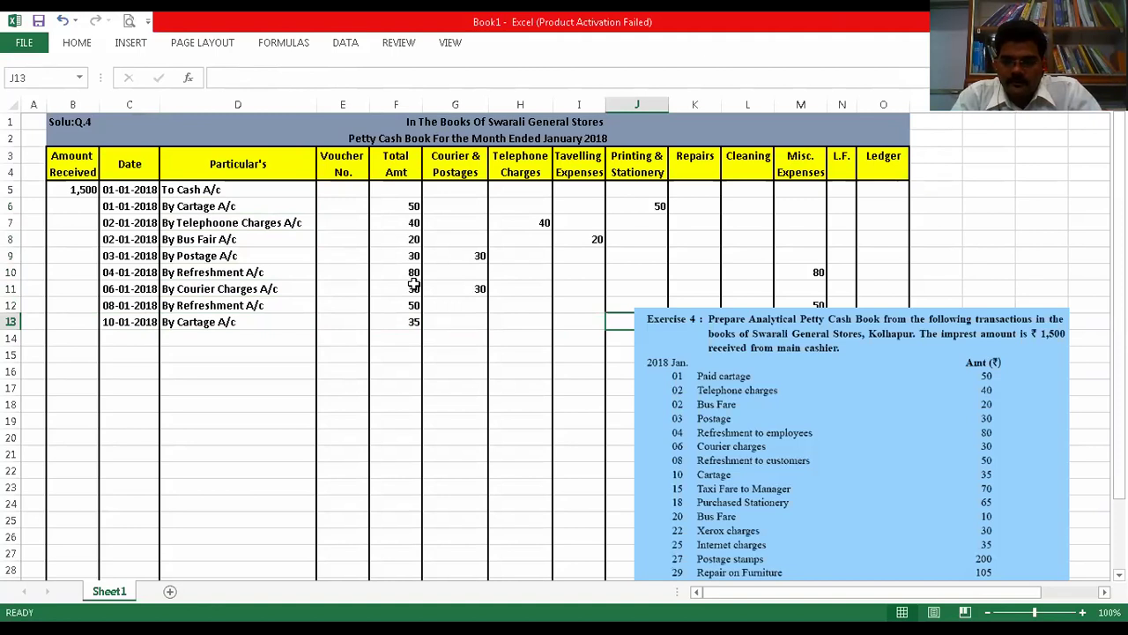
{"action": "type", "text": "35"}
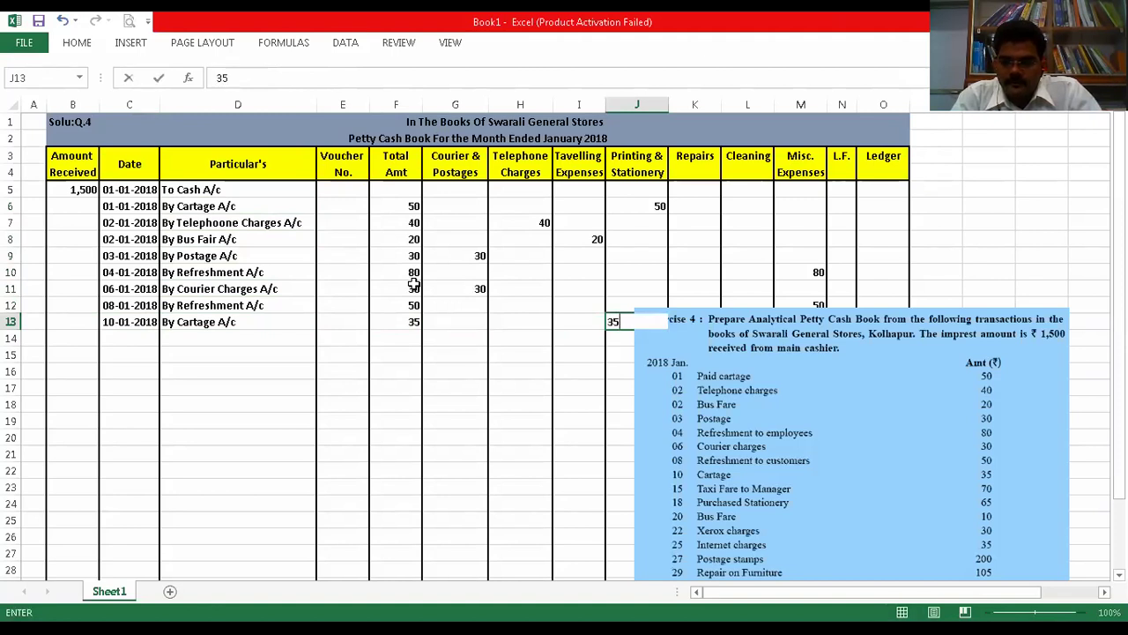
{"action": "key", "text": "Return"}
{"action": "key", "text": "Left"}
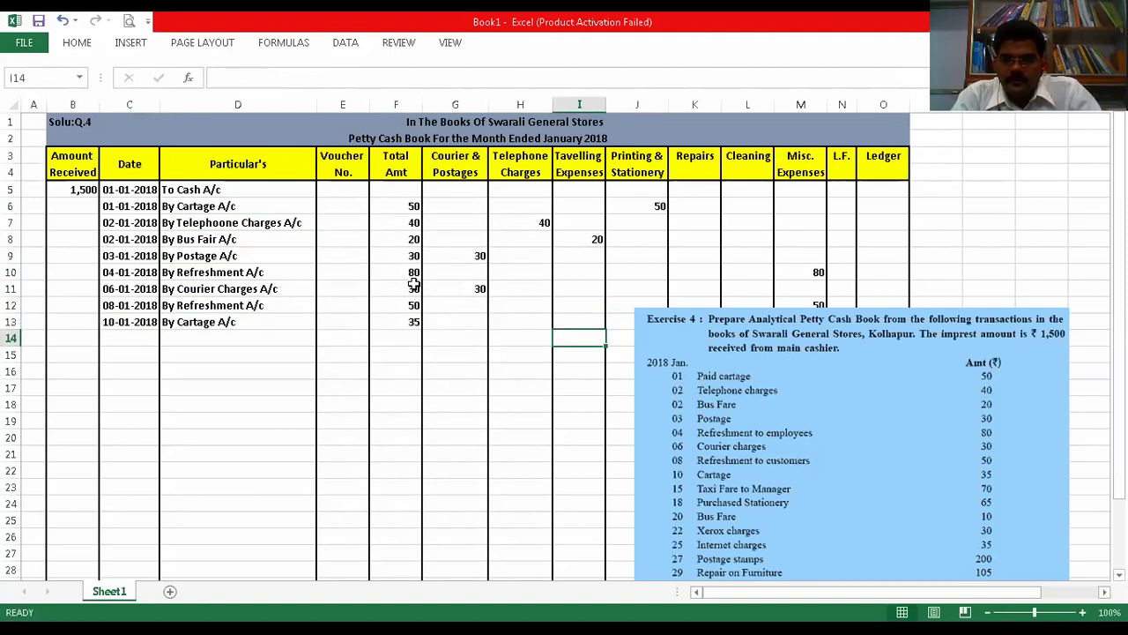
- Move the exercise picture clear of the Printing & Stationery column and the filled rows
{"action": "left_click_drag", "start_coordinate": [877, 353], "coordinate": [856, 360]}
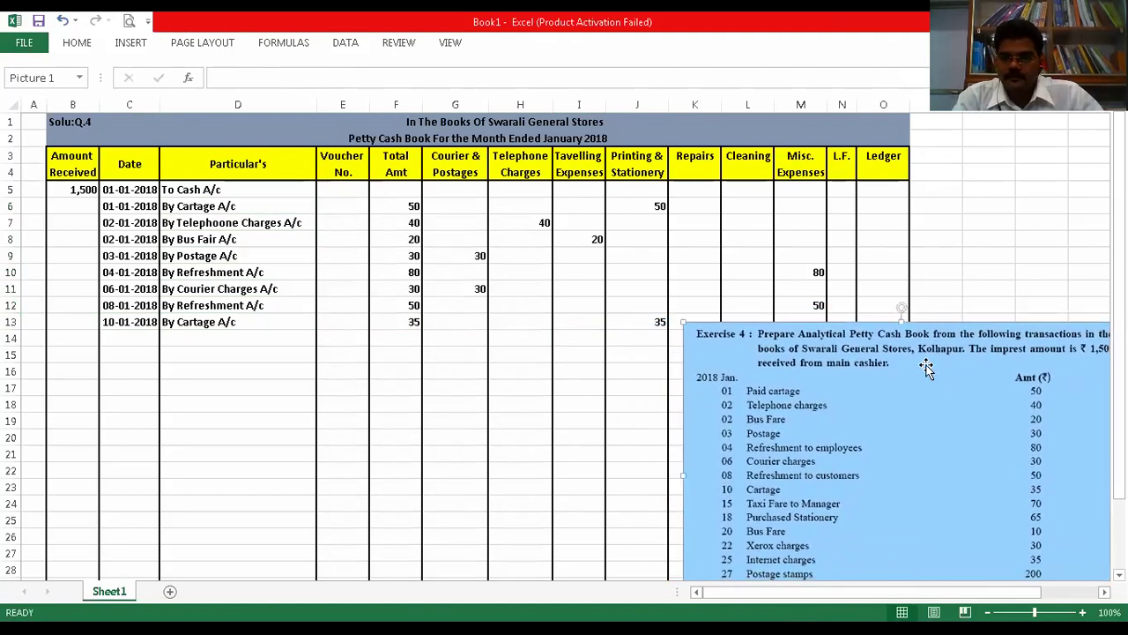
{"action": "left_click", "coordinate": [717, 485]}
{"action": "left_click", "coordinate": [714, 490]}
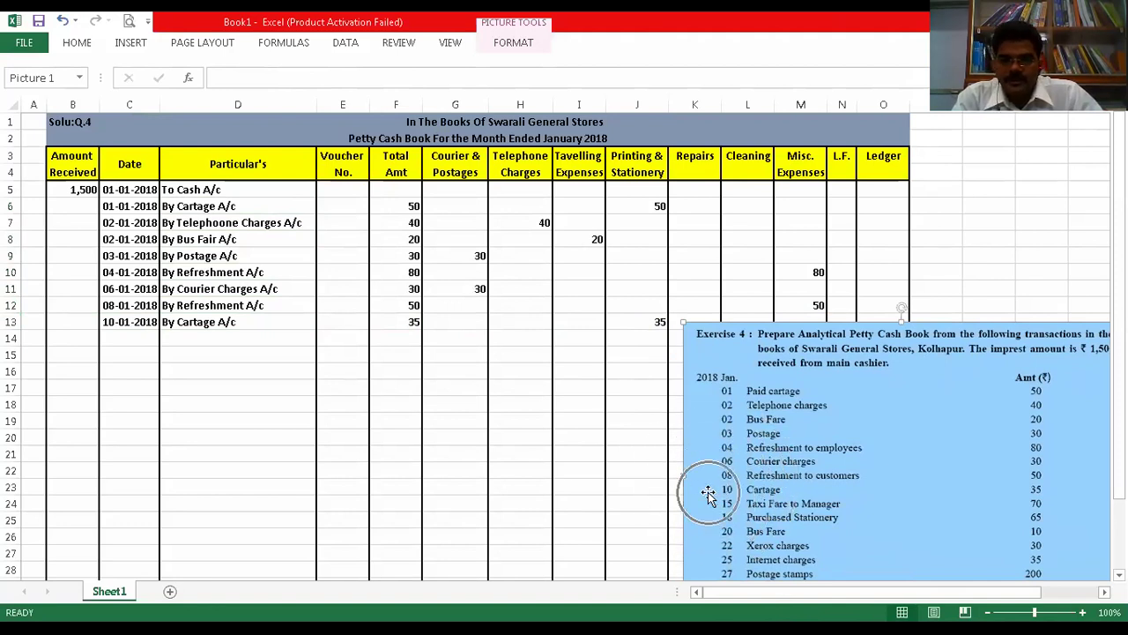
- Enter the date 15/01/2018 in the Date column of row 14
{"action": "left_click", "coordinate": [141, 341]}
{"action": "type", "text": "15"}
{"action": "key", "text": "Up"}
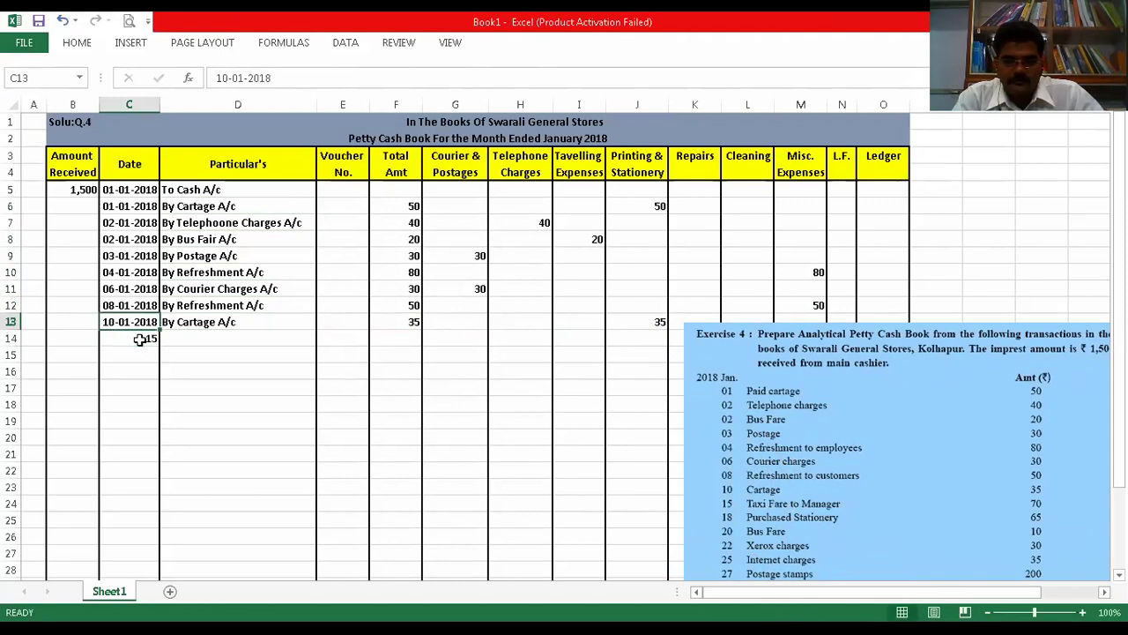
{"action": "left_click", "coordinate": [141, 339]}
{"action": "type", "text": "15/01/2018"}
{"action": "key", "text": "Tab"}
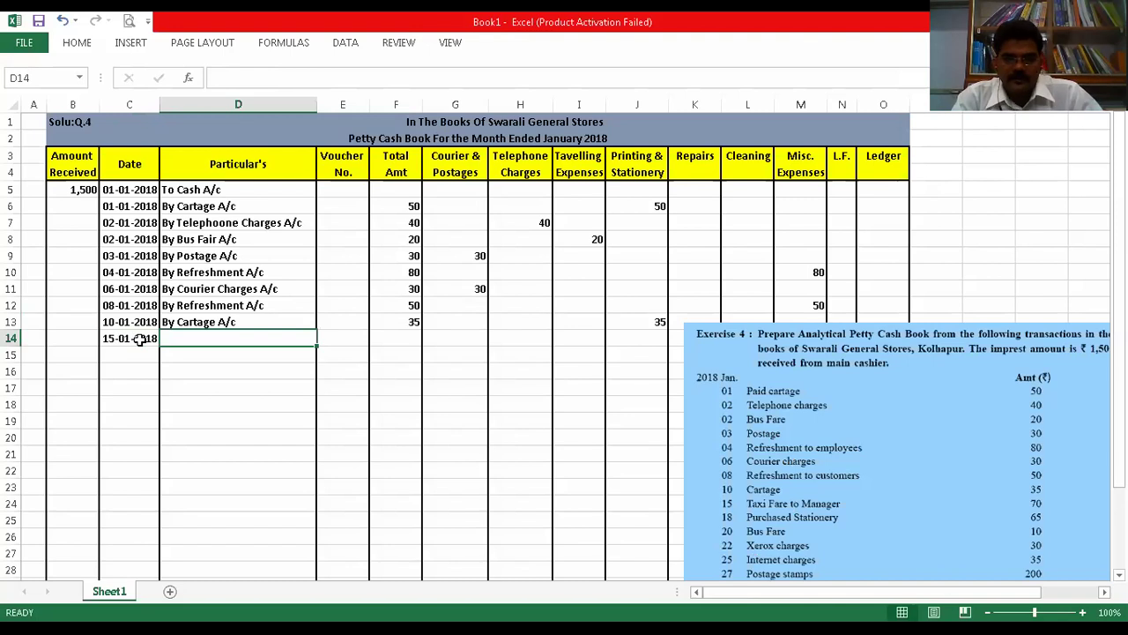
- Enter the particulars "By Taxi Fare A/c" in the Particular's cell of row 14
{"action": "type", "text": "By Tax"}
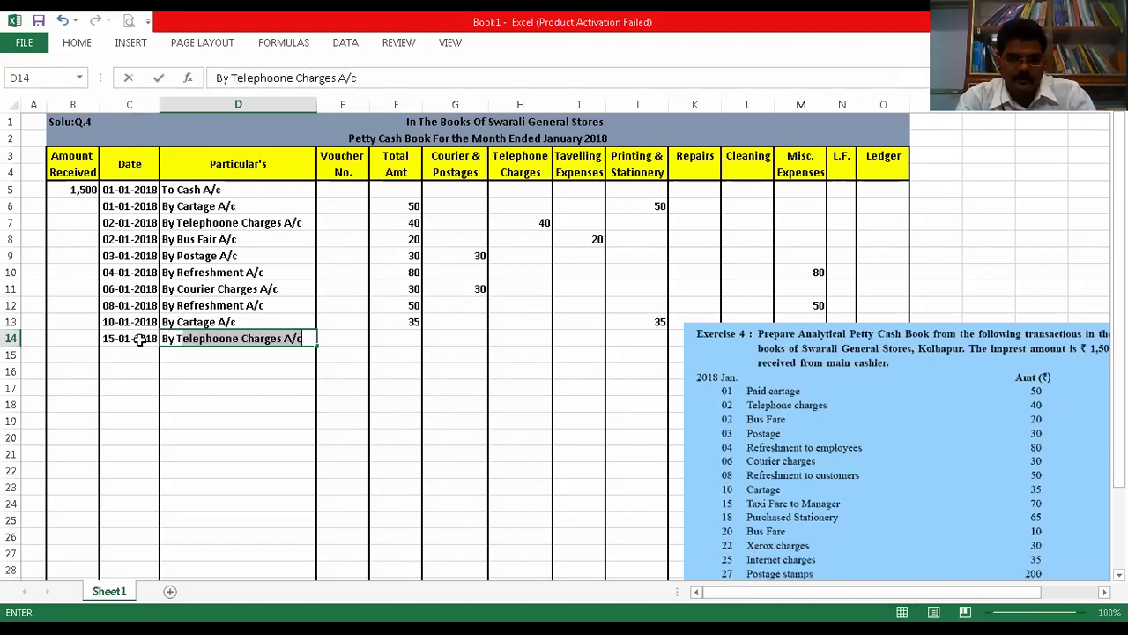
{"action": "type", "text": "i Fa"}
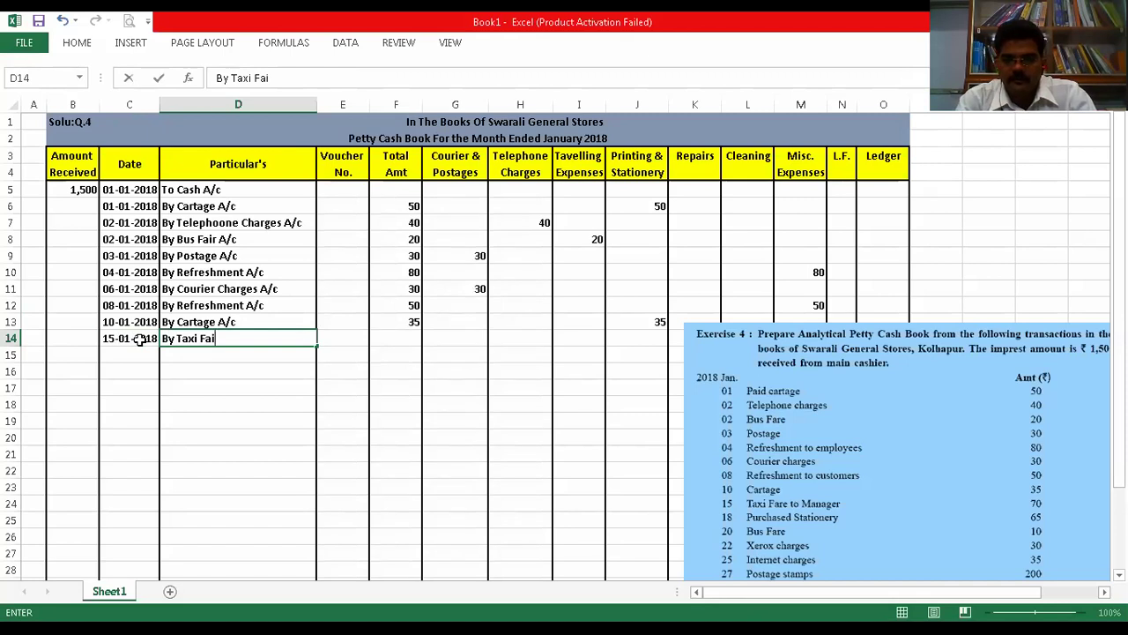
{"action": "type", "text": "re"}
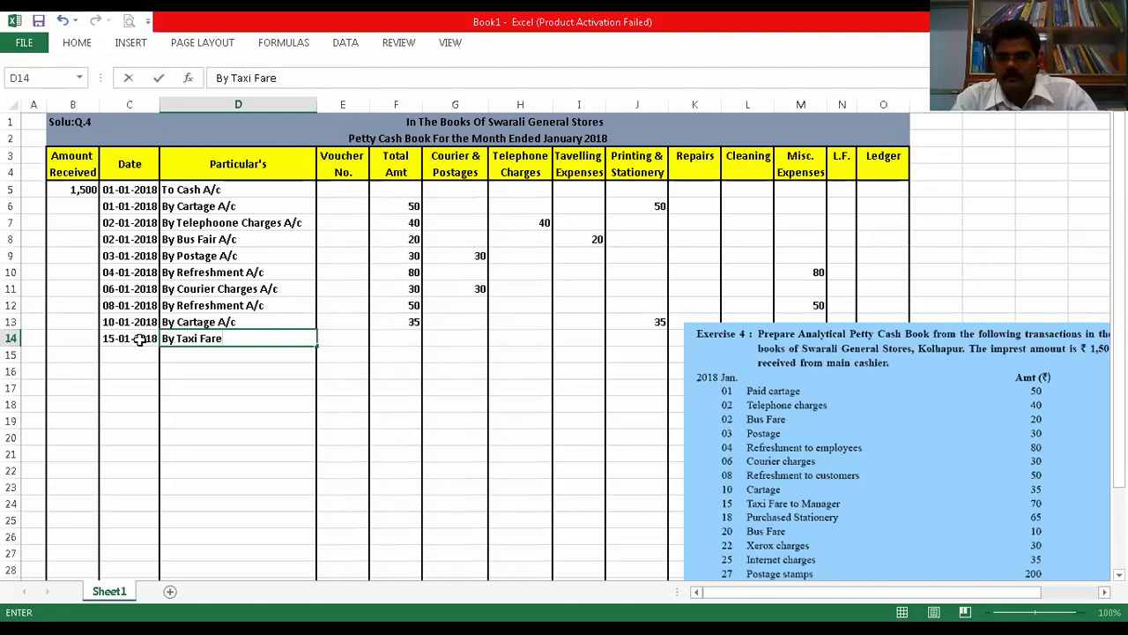
{"action": "type", "text": "A/c"}
- Correct the spelling of the bus entry's particulars in row 8 so it reads "By Bus Fare A/c"
{"action": "left_click", "coordinate": [219, 238]}
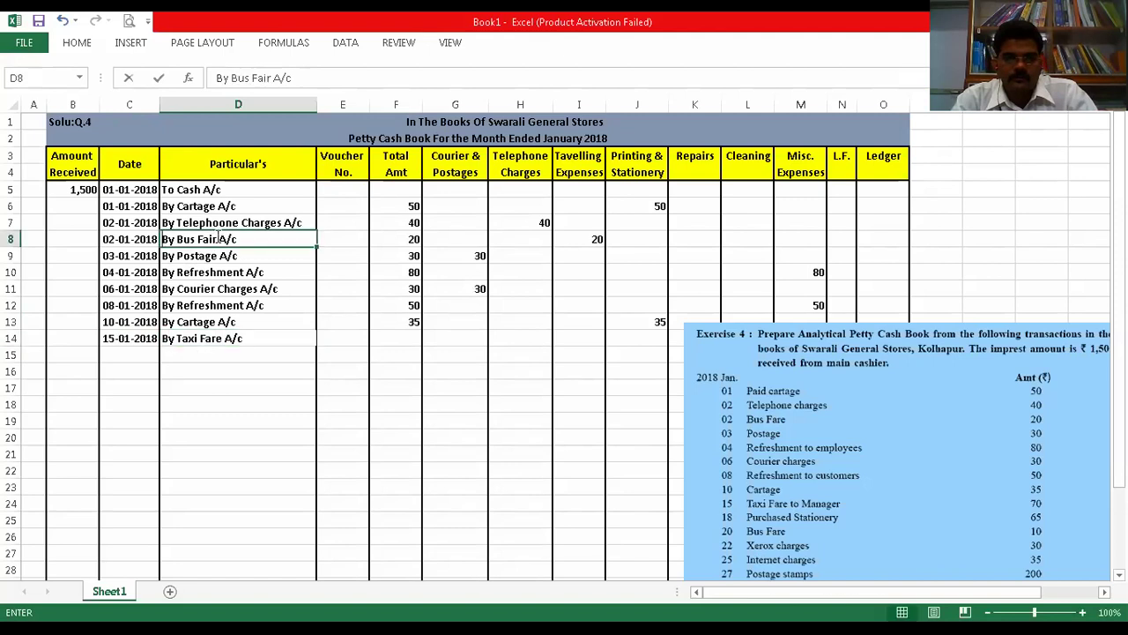
{"action": "key", "text": "BackSpace"}
{"action": "key", "text": "BackSpace"}
{"action": "type", "text": "re"}
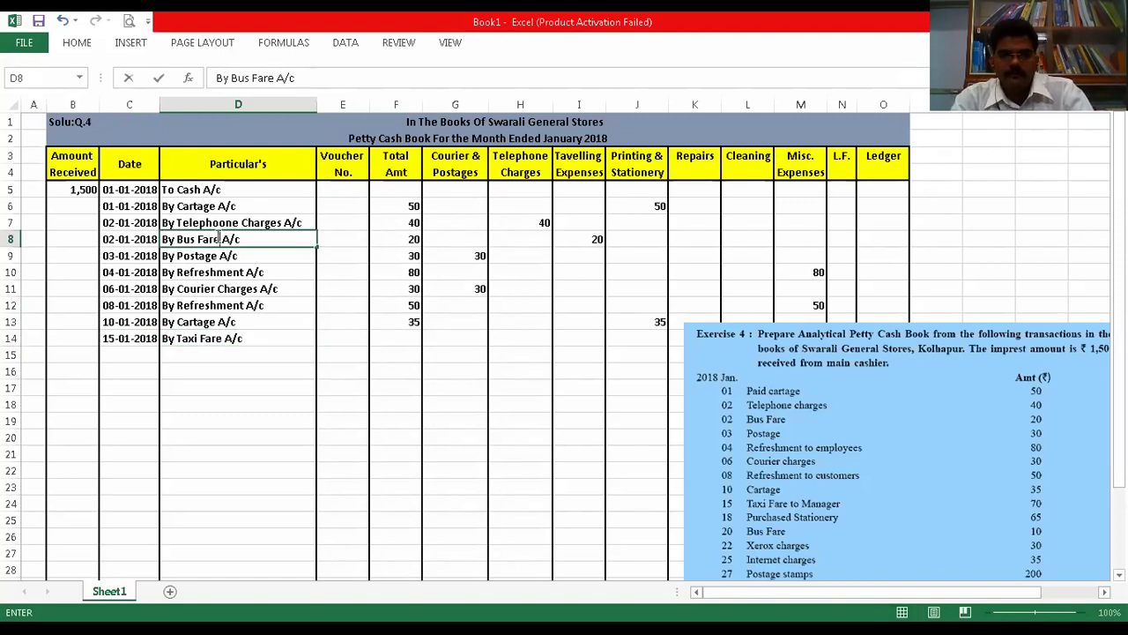
{"action": "left_click", "coordinate": [255, 340]}
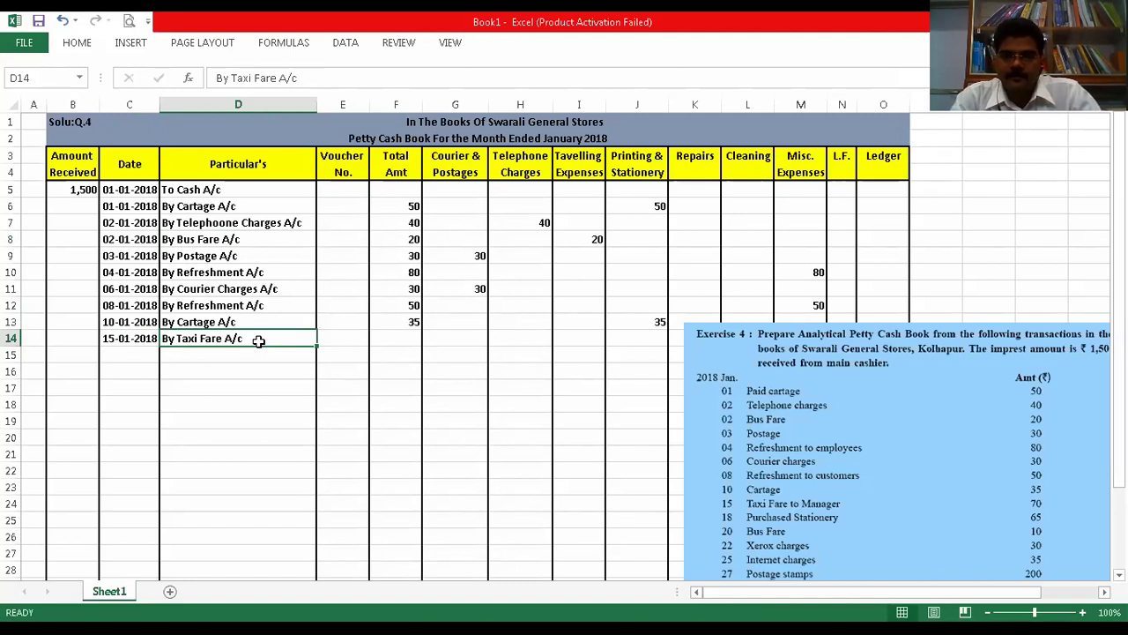
- Enter 70 for the taxi fare entry in row 14 under both Total Amt and Tavelling Expenses
{"action": "left_click", "coordinate": [402, 341]}
{"action": "type", "text": "70"}
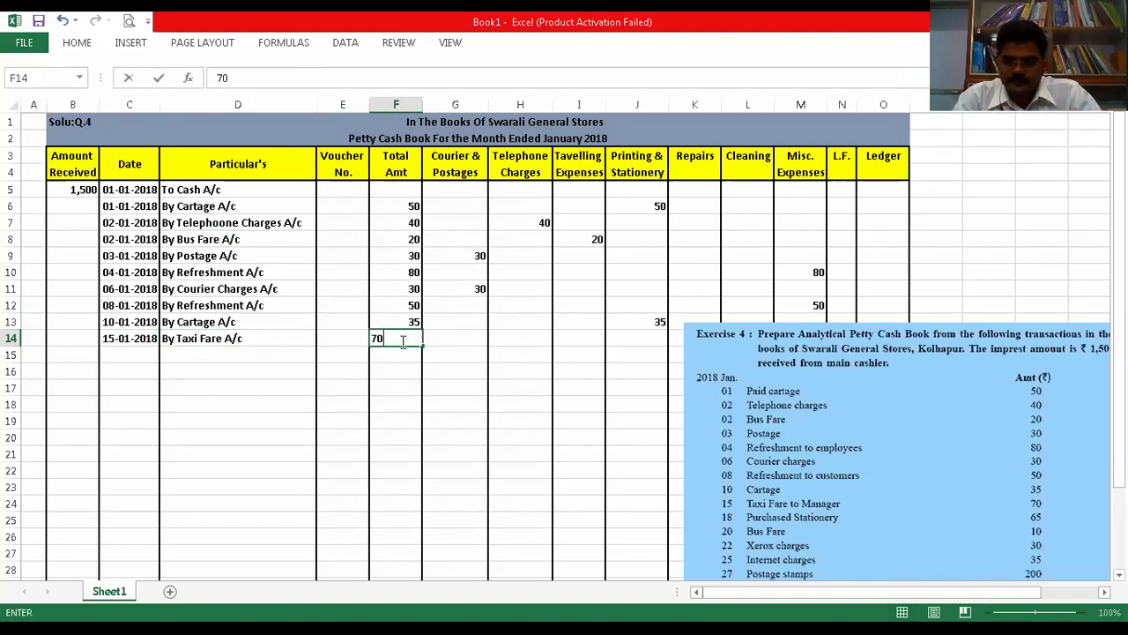
{"action": "key", "text": "Tab"}
{"action": "key", "text": "Tab"}
{"action": "key", "text": "Tab"}
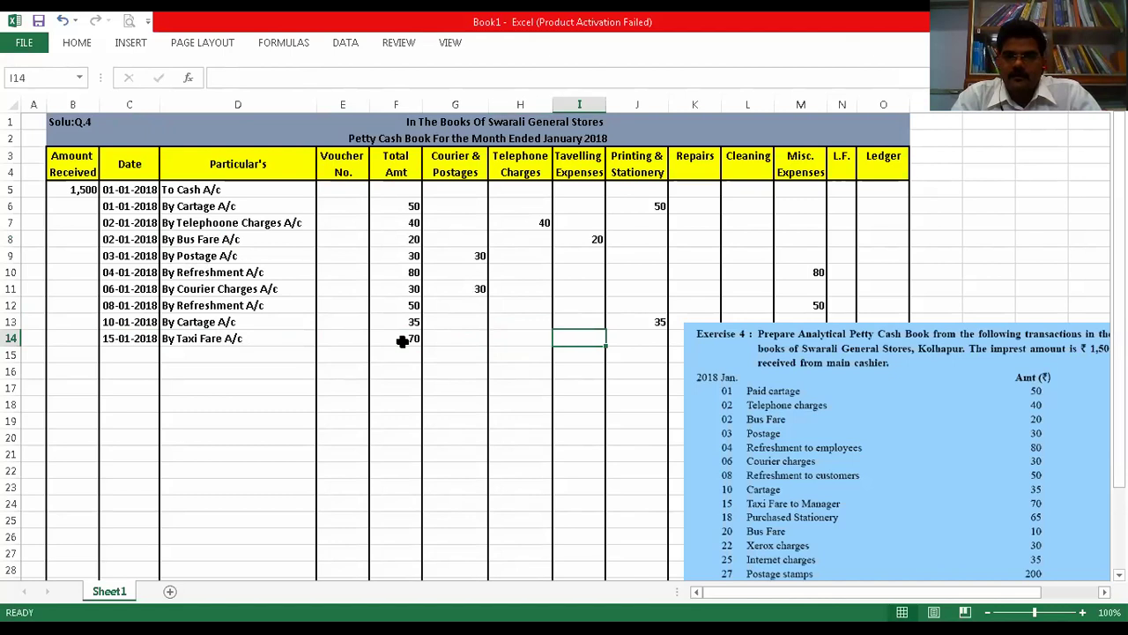
{"action": "type", "text": "70"}
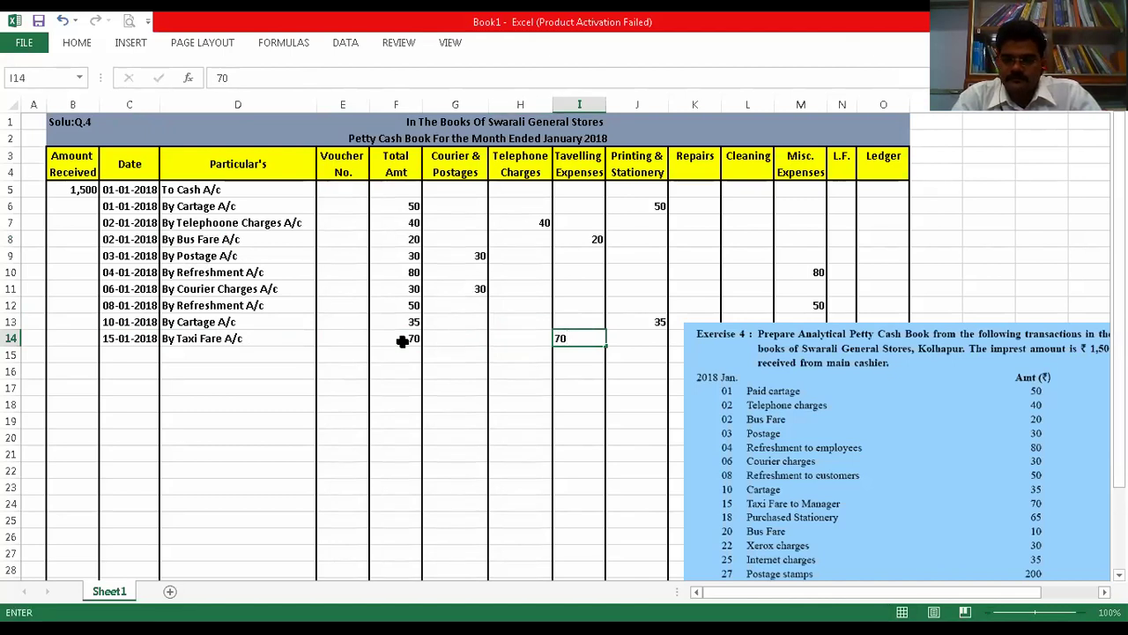
{"action": "key", "text": "Down"}
- Enter the date 18/01/2018 in the Date column of row 15
{"action": "key", "text": "Left"}
{"action": "key", "text": "Left"}
{"action": "key", "text": "Left"}
{"action": "key", "text": "Left"}
{"action": "key", "text": "Left"}
{"action": "key", "text": "Left"}
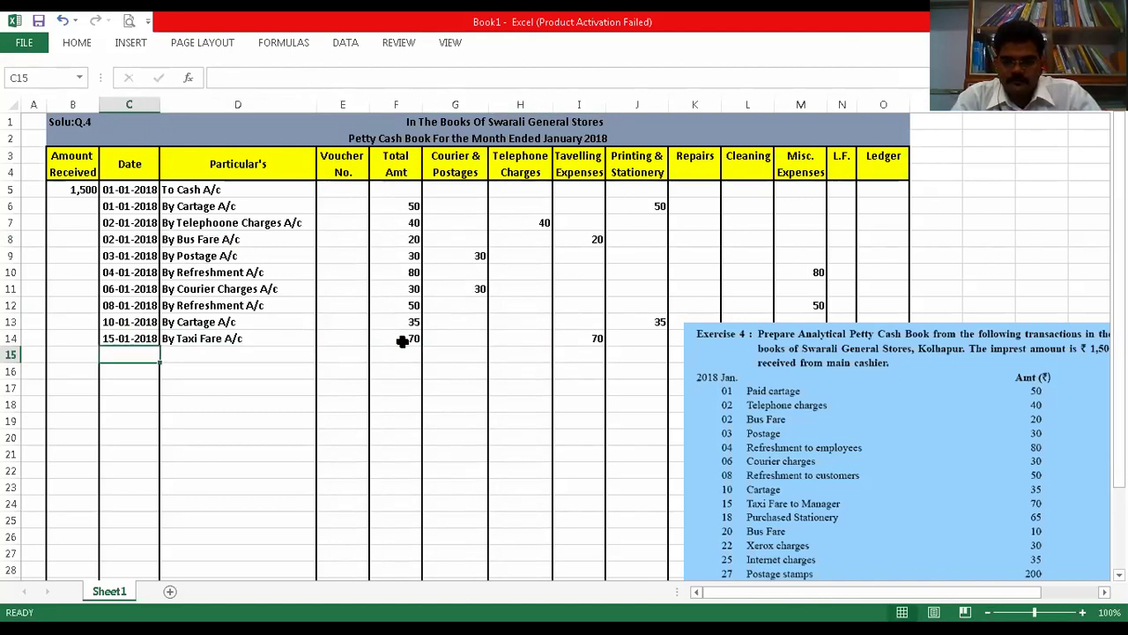
{"action": "type", "text": "18/01/2018"}
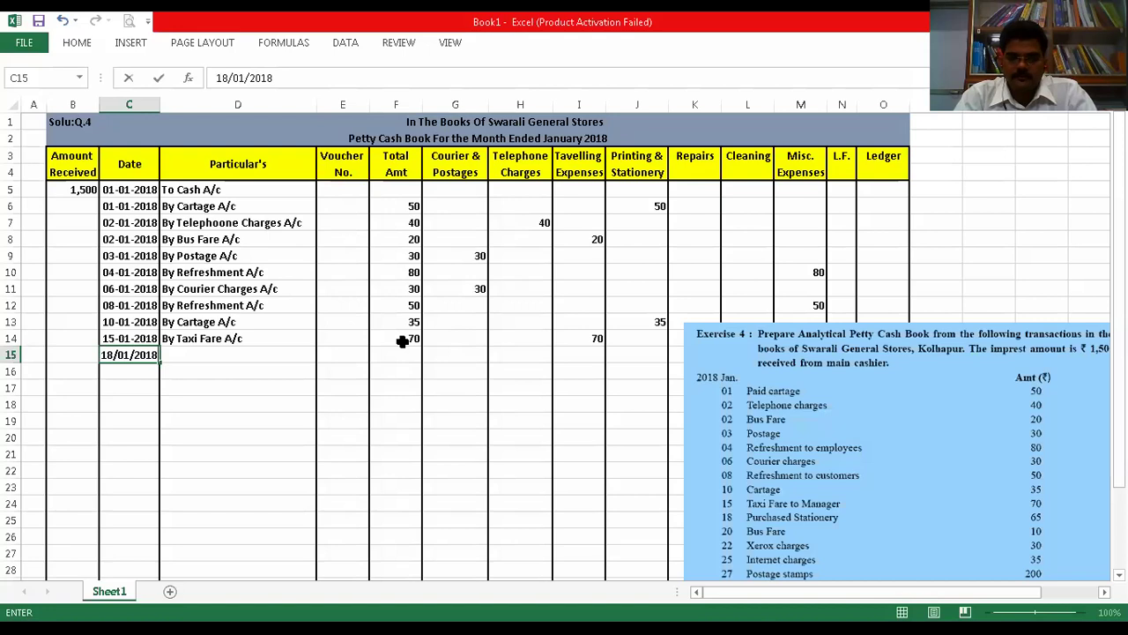
{"action": "key", "text": "Tab"}
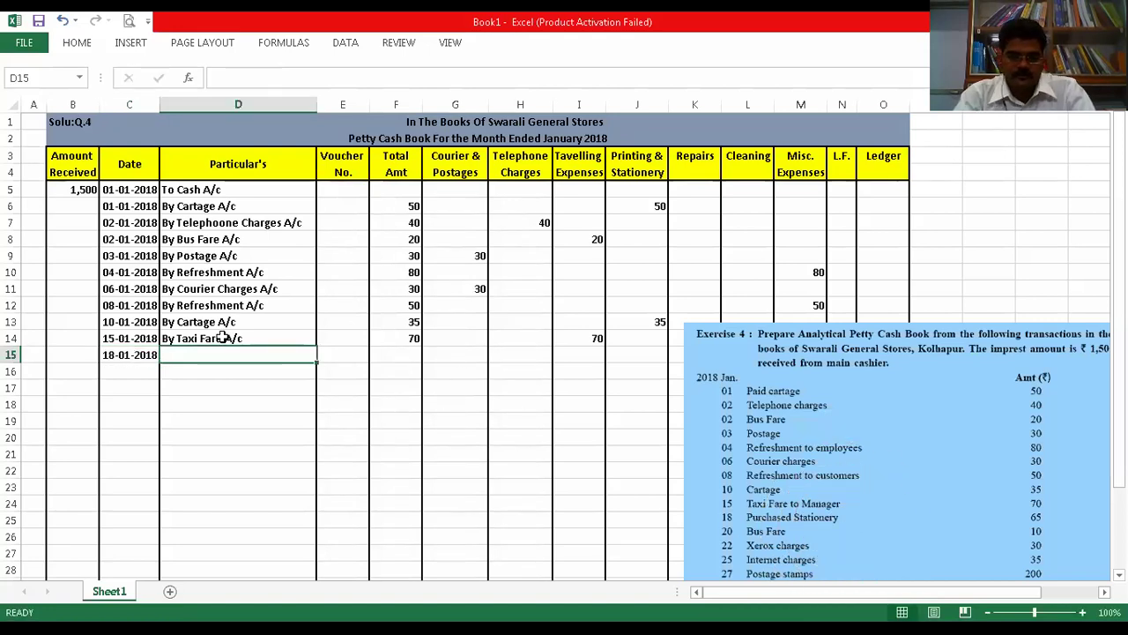
- Enter the particulars "By Statioinery A/c" in the Particular's cell of row 15
{"action": "type", "text": "By Sta"}
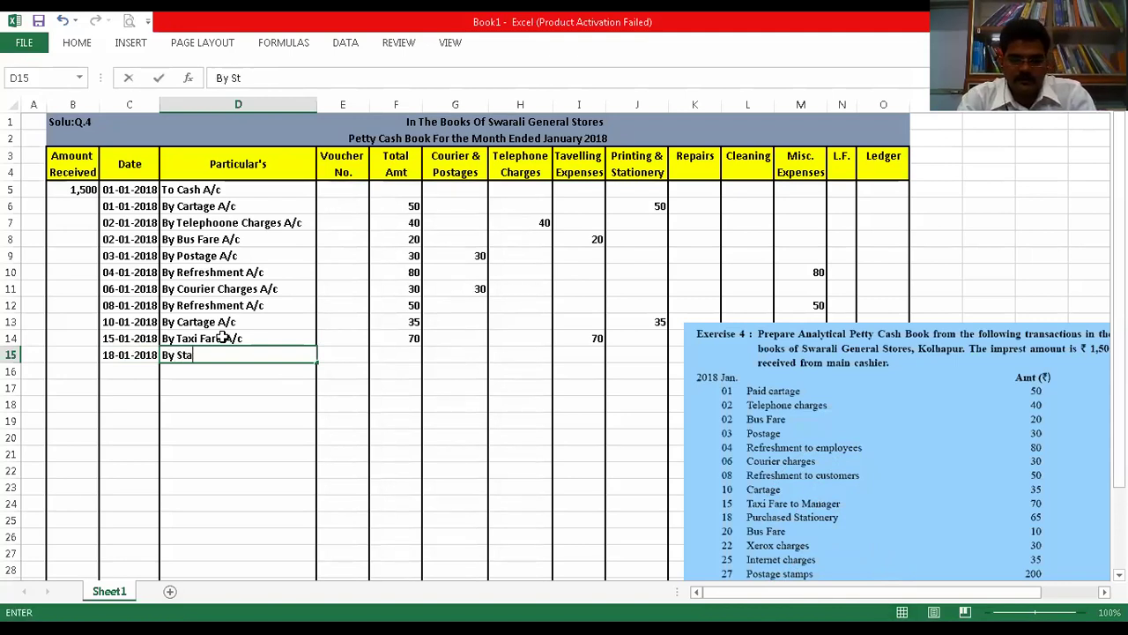
{"action": "type", "text": "tioinery"}
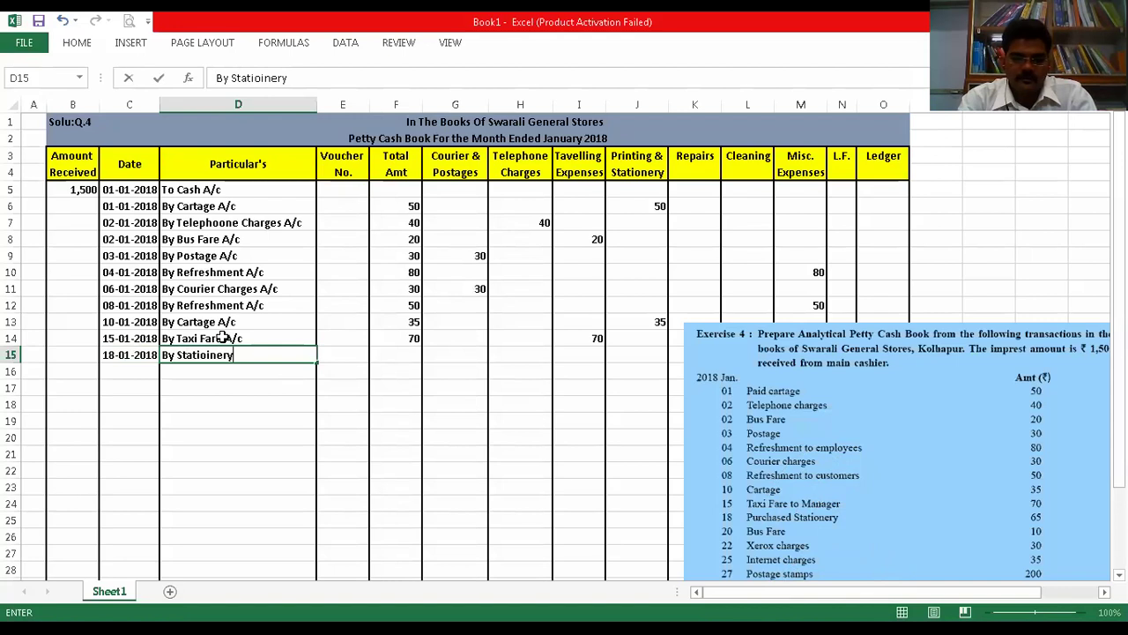
{"action": "type", "text": " A/c"}
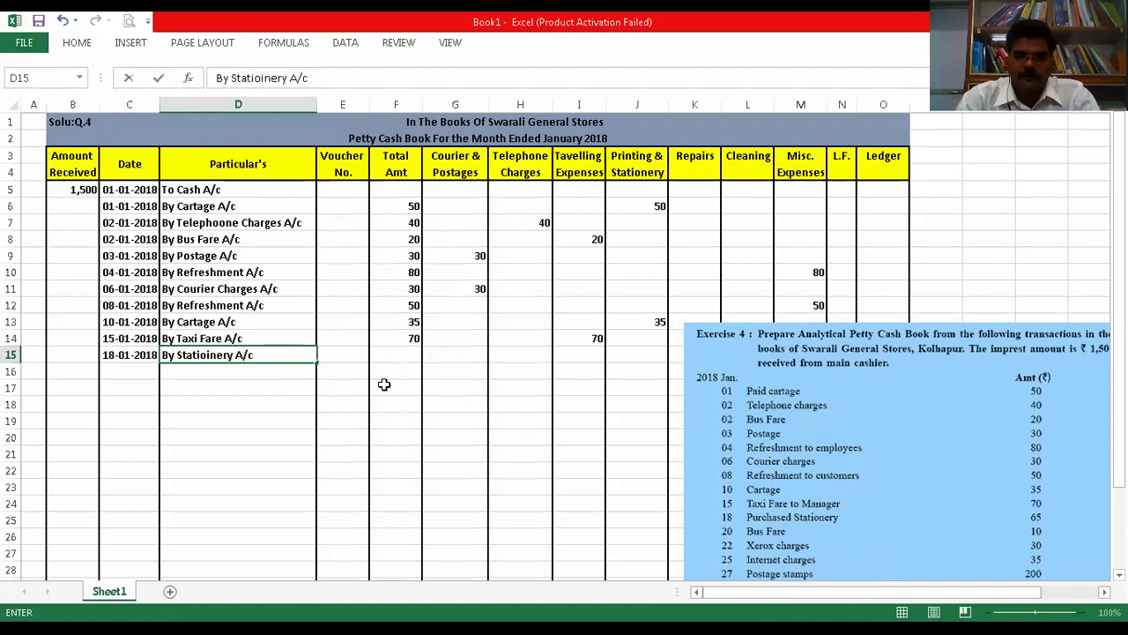
- Enter 65 for the stationery entry in row 15 under both Total Amt and Printing & Stationery
{"action": "left_click", "coordinate": [416, 354]}
{"action": "type", "text": "65"}
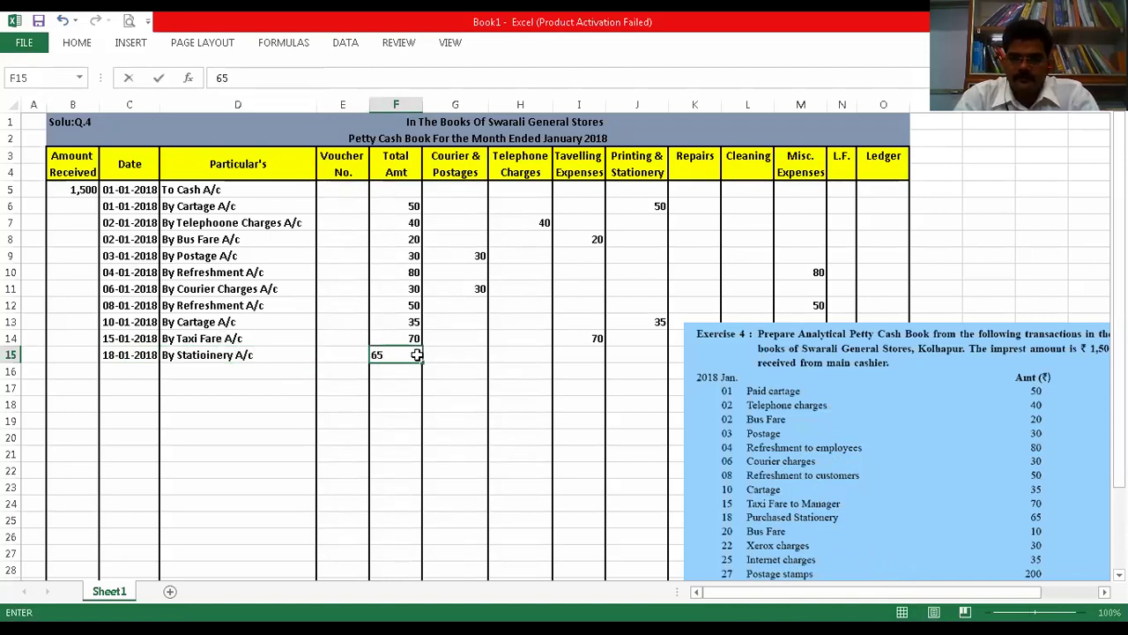
{"action": "key", "text": "Tab"}
{"action": "key", "text": "Tab"}
{"action": "key", "text": "Tab"}
{"action": "key", "text": "Tab"}
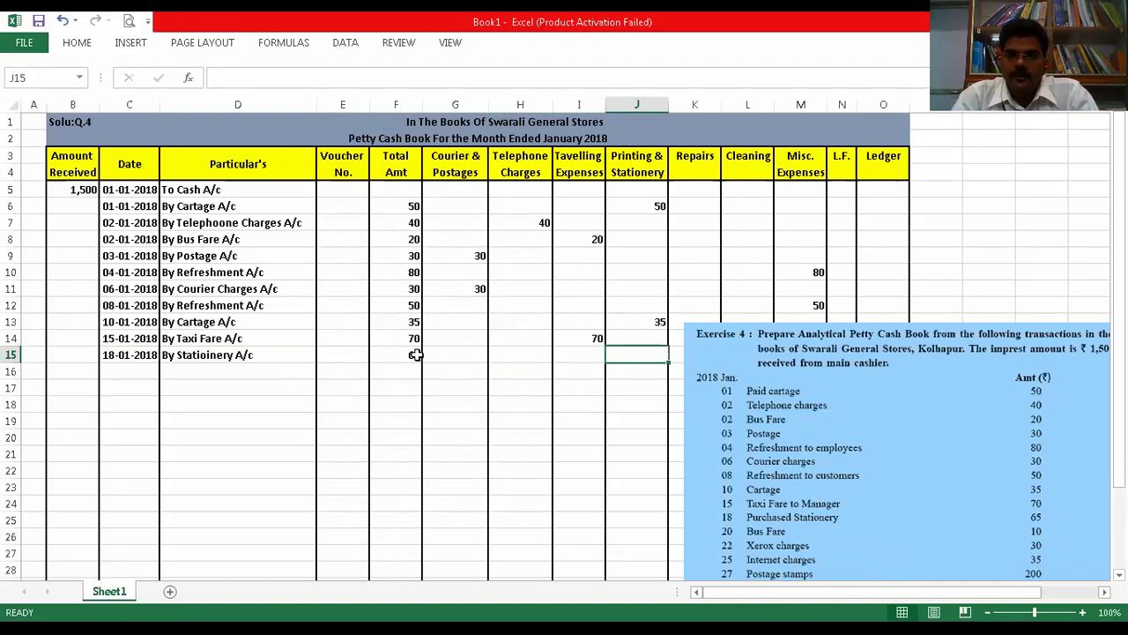
{"action": "type", "text": "65"}
{"action": "key", "text": "Return"}
- Move the exercise picture up to expose its full transaction list, and enter the date 20/01/2018 in the Date column of row 16
{"action": "key", "text": "Left"}
{"action": "key", "text": "Left"}
{"action": "key", "text": "Left"}
{"action": "key", "text": "Left"}
{"action": "key", "text": "Left"}
{"action": "key", "text": "Left"}
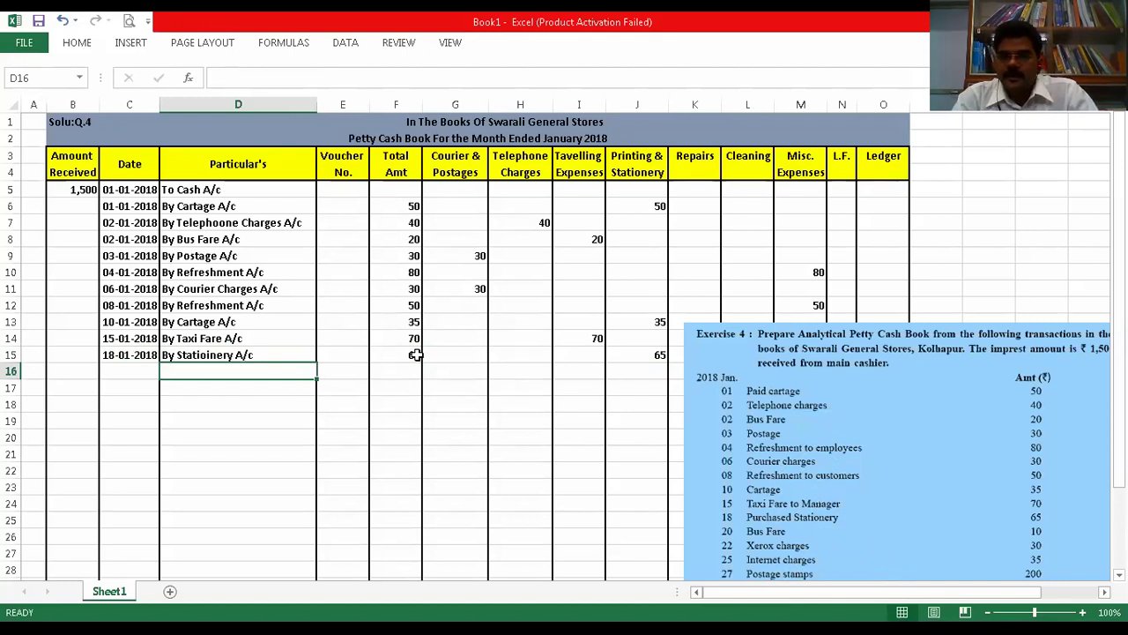
{"action": "left_click_drag", "start_coordinate": [959, 494], "coordinate": [1014, 216]}
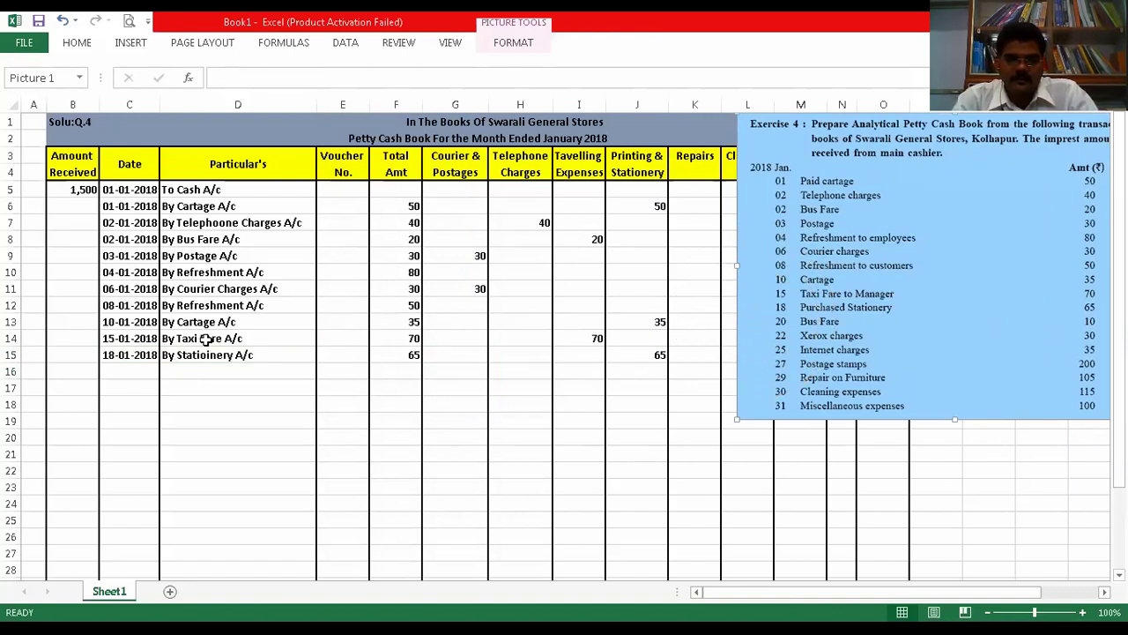
{"action": "left_click", "coordinate": [142, 365]}
{"action": "type", "text": "20/"}
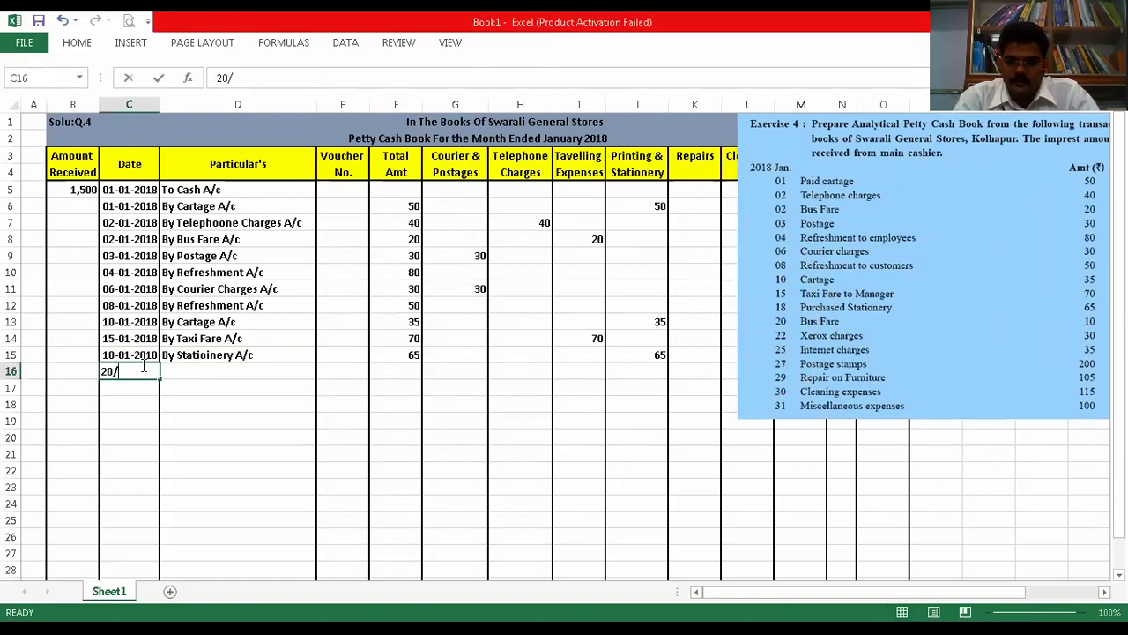
{"action": "type", "text": "01/2018"}
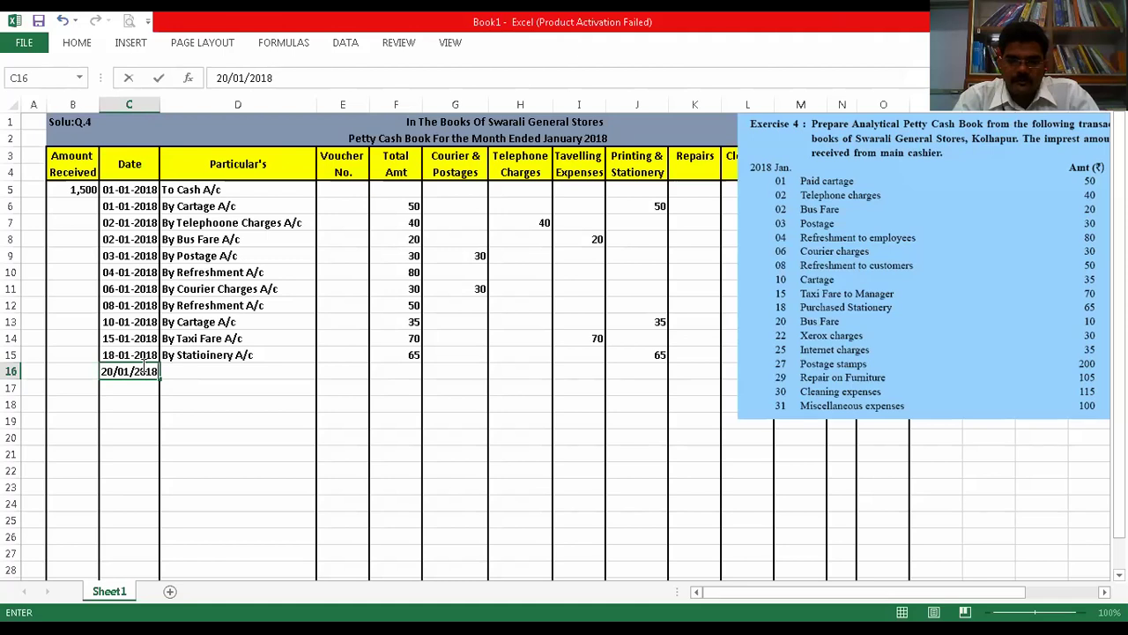
{"action": "left_click", "coordinate": [253, 462]}
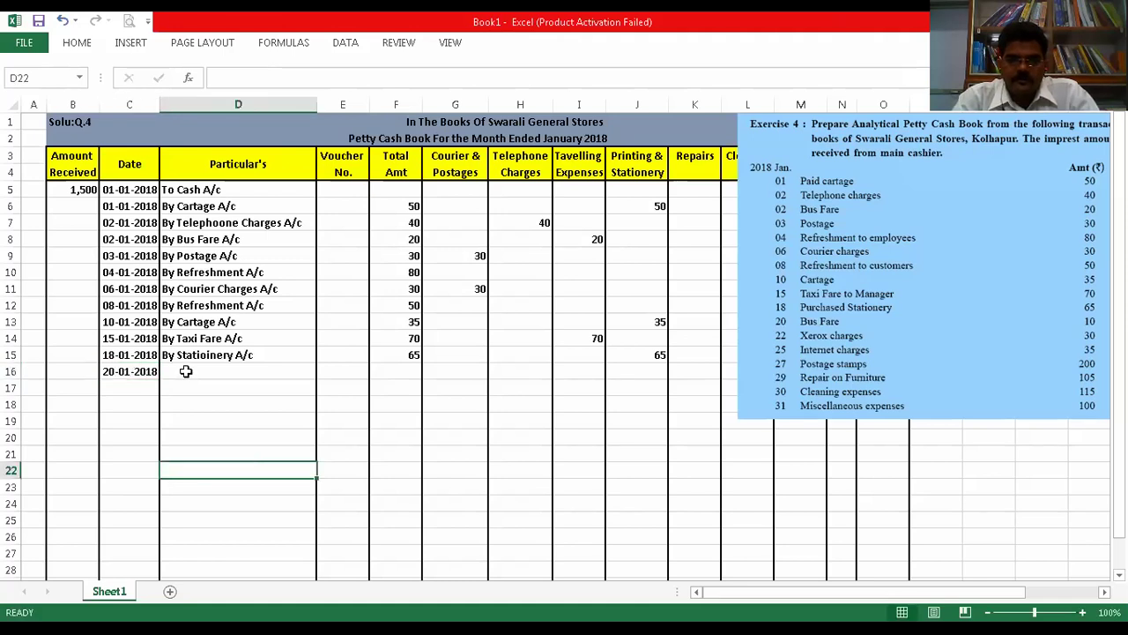
- Copy the particulars "By Bus Fare A/c" from row 8 into the Particular's cell of row 16
{"action": "left_click", "coordinate": [194, 244]}
{"action": "key", "text": "ctrl+c"}
{"action": "left_click", "coordinate": [194, 371]}
{"action": "key", "text": "ctrl+v"}
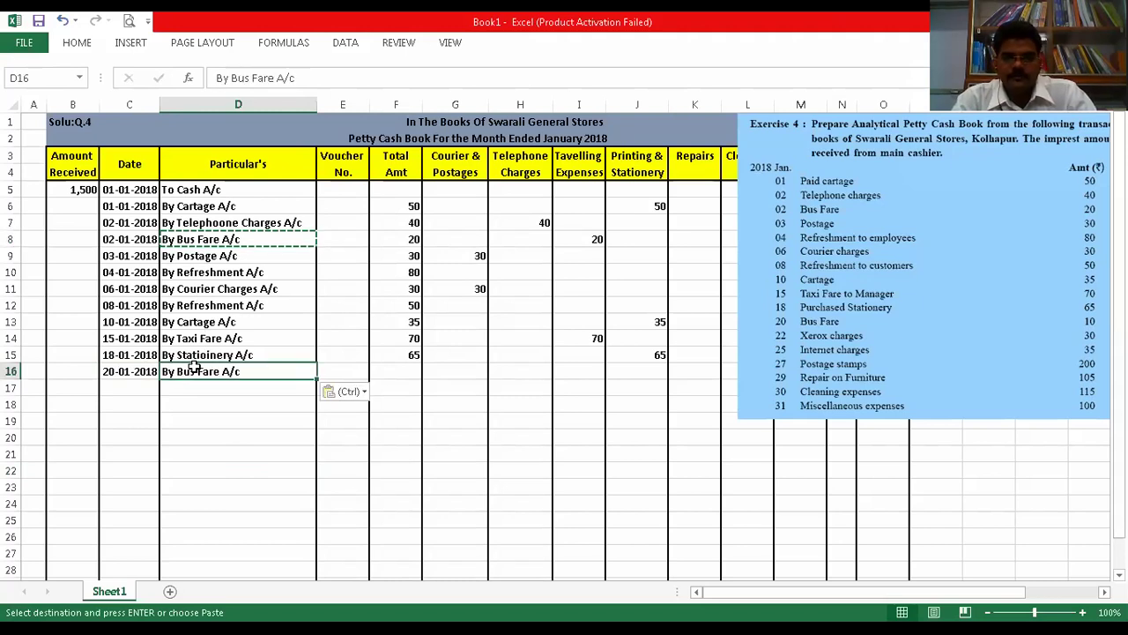
- Enter 10 for the bus fare entry in row 16 under both Total Amt and Tavelling Expenses
{"action": "left_click", "coordinate": [392, 377]}
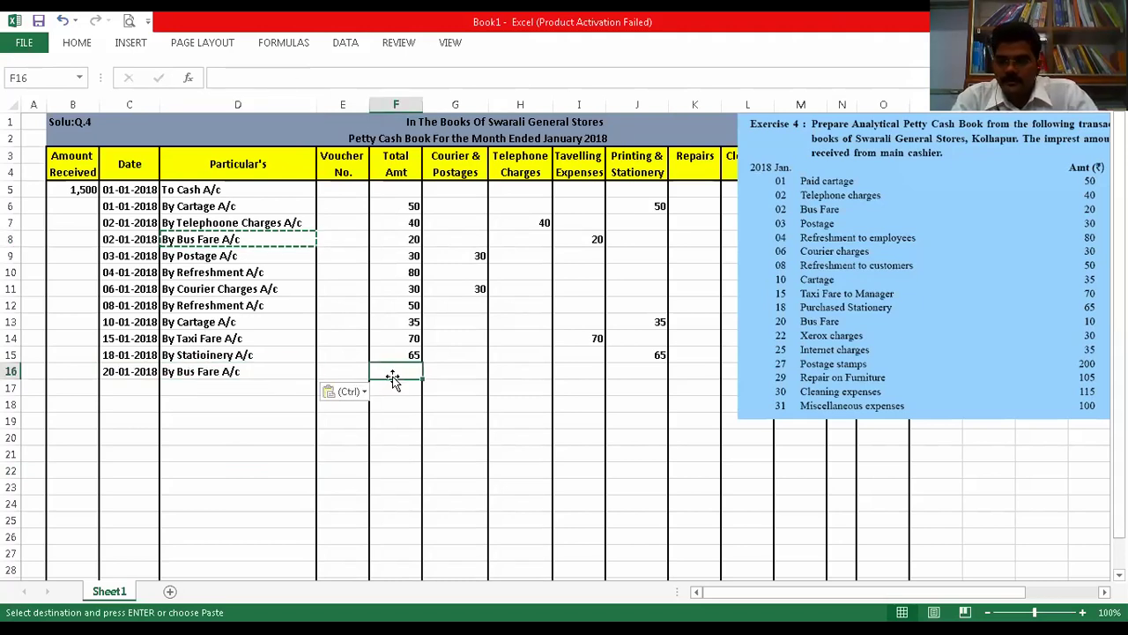
{"action": "type", "text": "10"}
{"action": "key", "text": "Tab"}
{"action": "key", "text": "Tab"}
{"action": "key", "text": "Tab"}
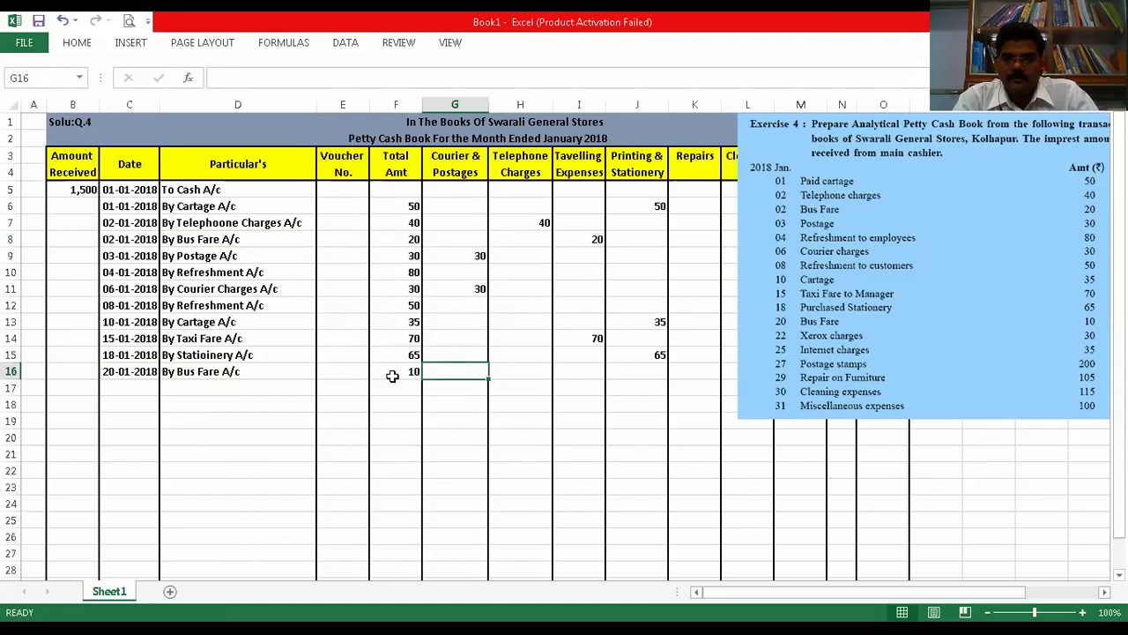
{"action": "type", "text": "10"}
{"action": "key", "text": "Return"}
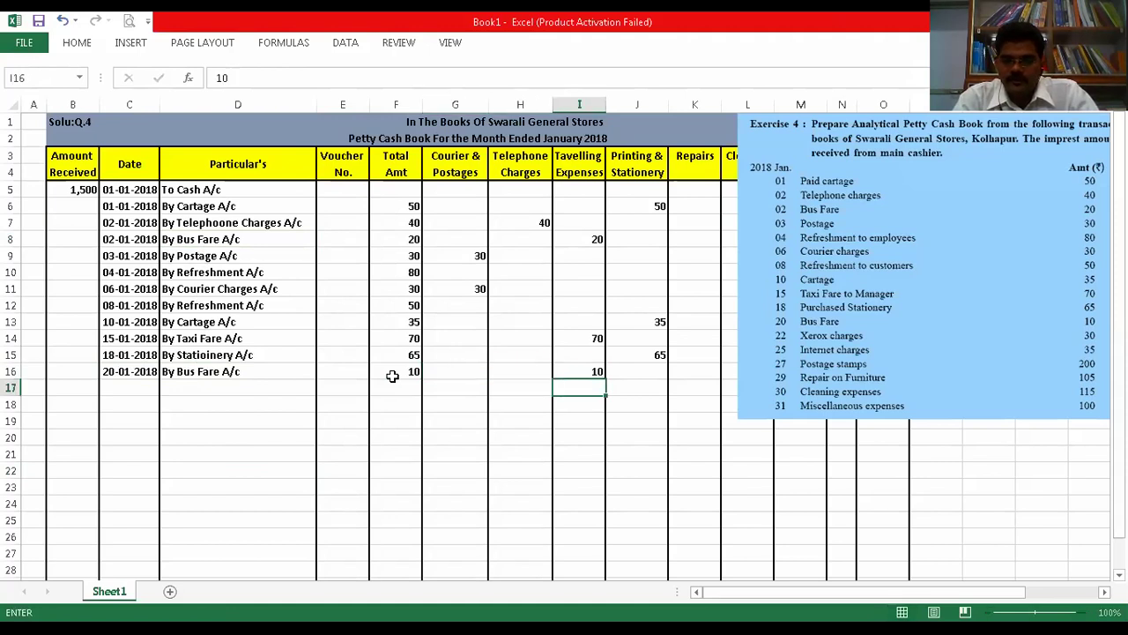
- Enter the date 22/01/2018 and the particulars "By Xerox Charges A/c" in row 17
{"action": "key", "text": "Left"}
{"action": "key", "text": "Left"}
{"action": "key", "text": "Left"}
{"action": "key", "text": "Left"}
{"action": "key", "text": "Left"}
{"action": "key", "text": "Left"}
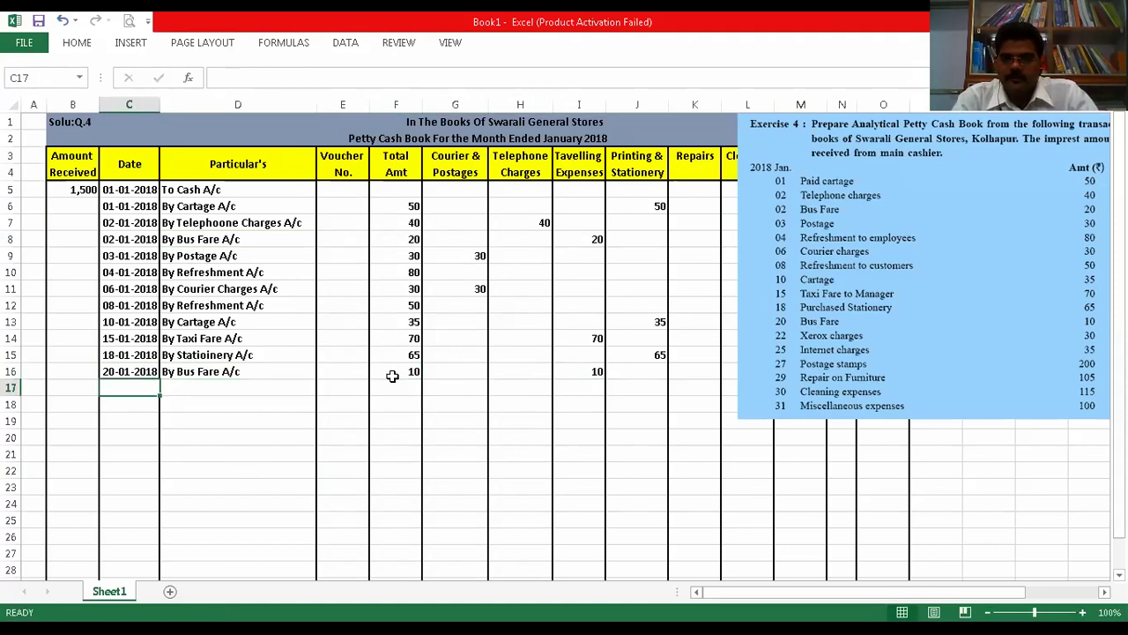
{"action": "type", "text": "22"}
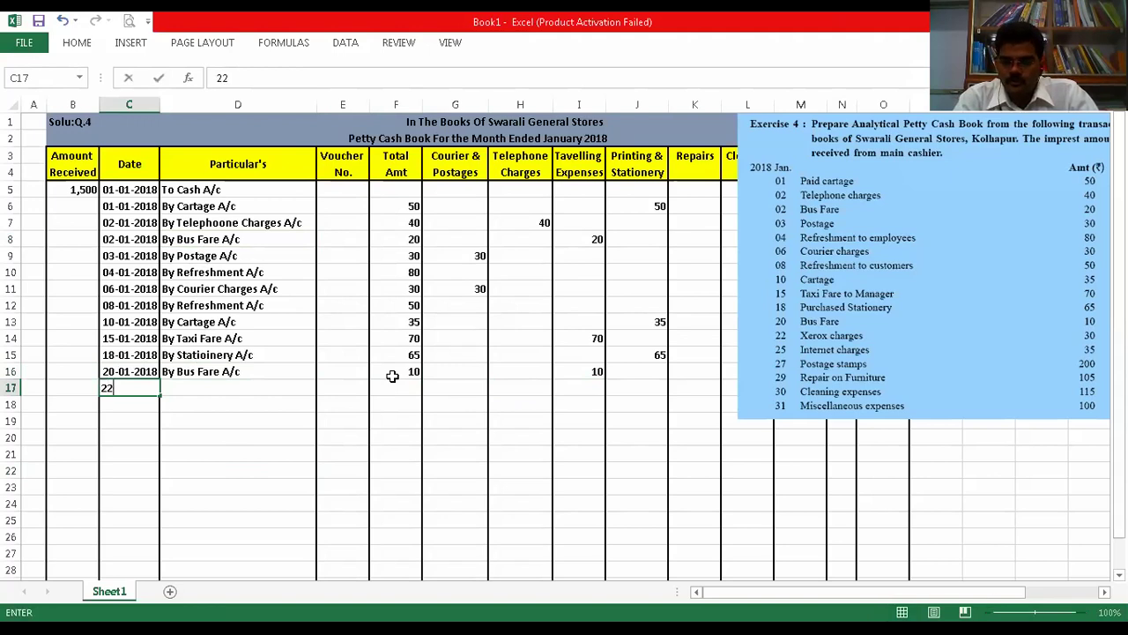
{"action": "type", "text": "/01/2018"}
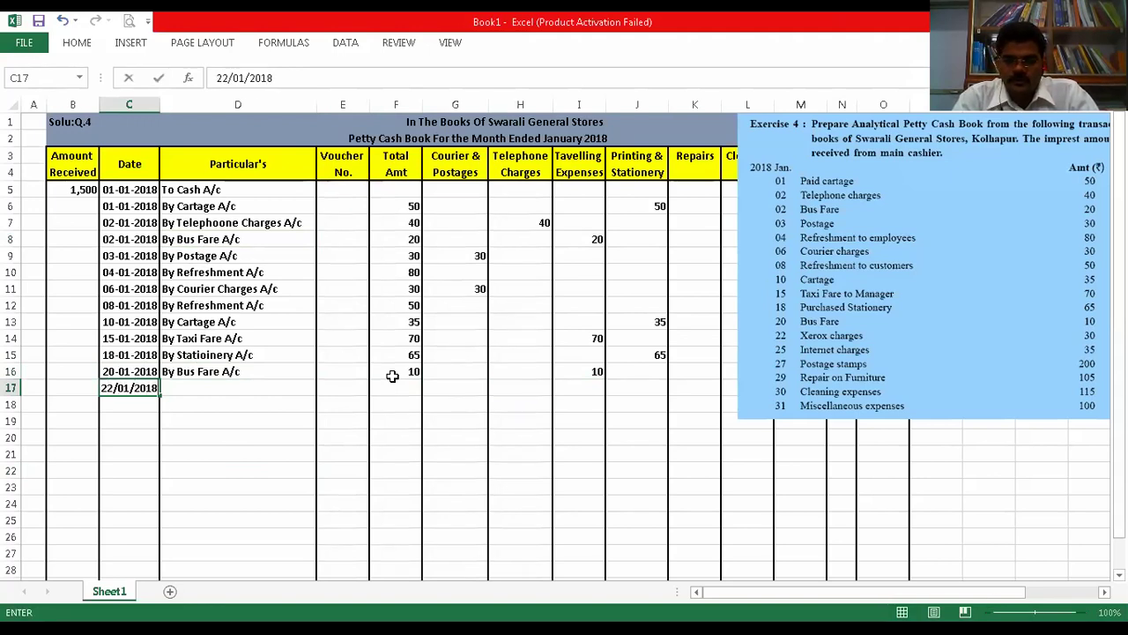
{"action": "key", "text": "Tab"}
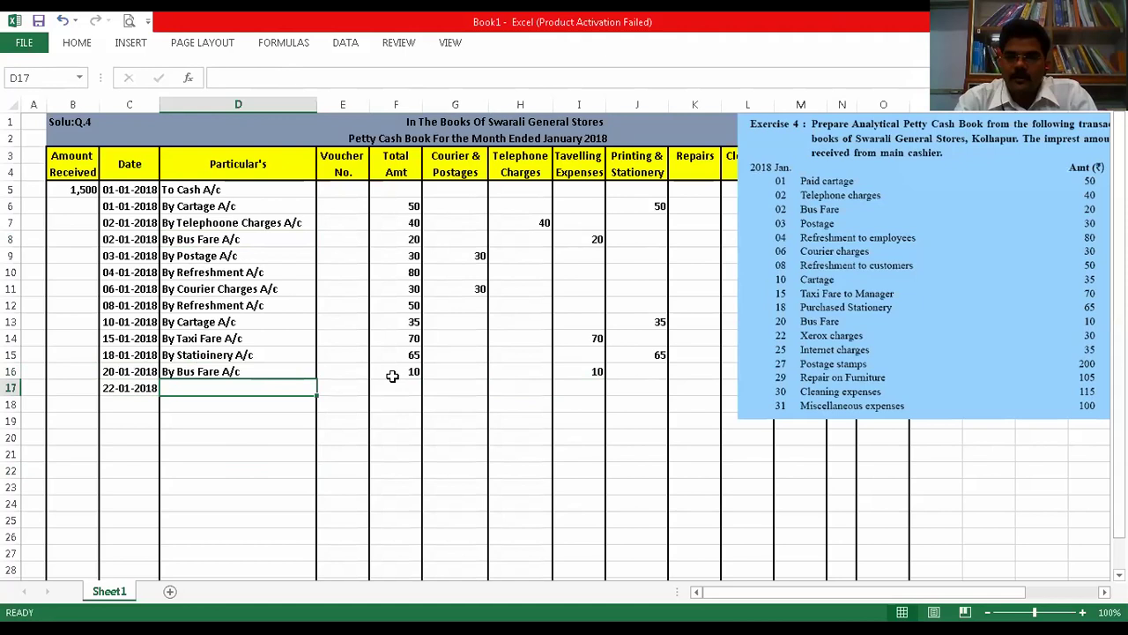
{"action": "type", "text": "By Xerox Charges A/c"}
- Enter 30 for the xerox charges entry in row 17 under both Total Amt and Printing & Stationery
{"action": "left_click", "coordinate": [399, 386]}
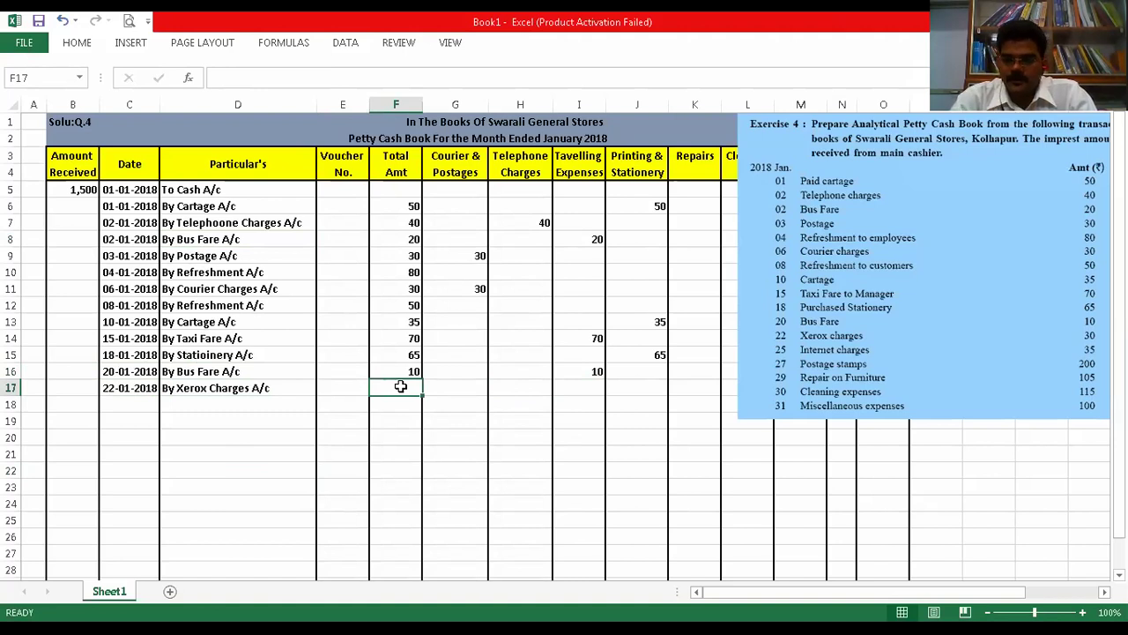
{"action": "type", "text": "30"}
{"action": "key", "text": "Tab"}
{"action": "key", "text": "Tab"}
{"action": "key", "text": "Tab"}
{"action": "key", "text": "Tab"}
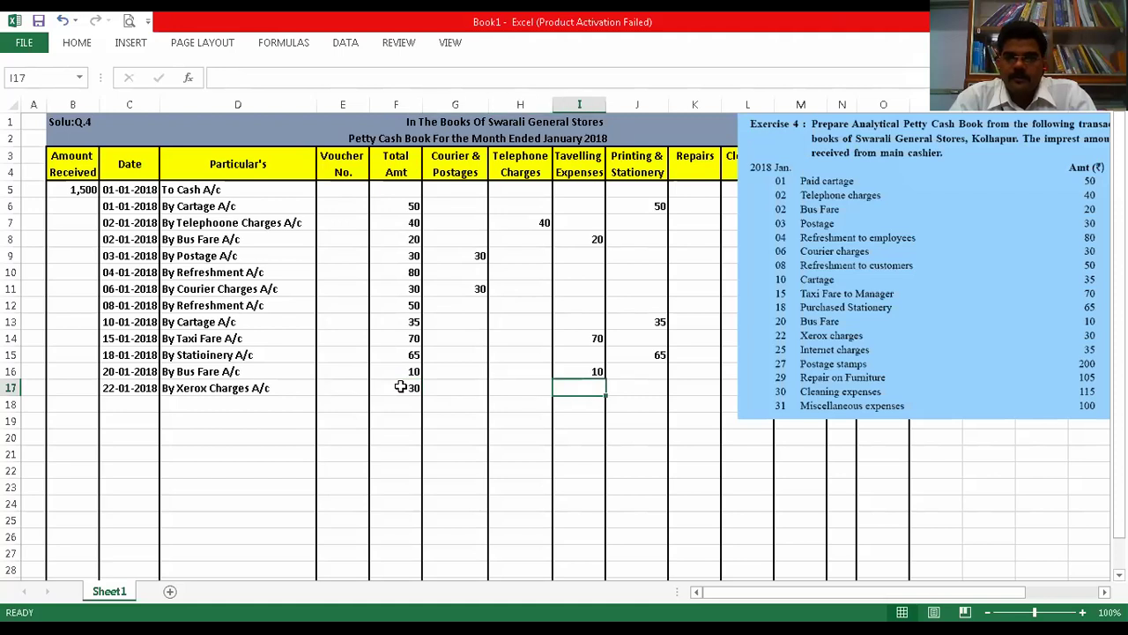
{"action": "type", "text": "30"}
{"action": "key", "text": "Down"}
- Enter the date 25/01/2018 and the particulars "By Internet Charges A/c" in row 18
{"action": "key", "text": "Left"}
{"action": "key", "text": "Left"}
{"action": "key", "text": "Left"}
{"action": "key", "text": "Left"}
{"action": "key", "text": "Left"}
{"action": "key", "text": "Left"}
{"action": "key", "text": "Left"}
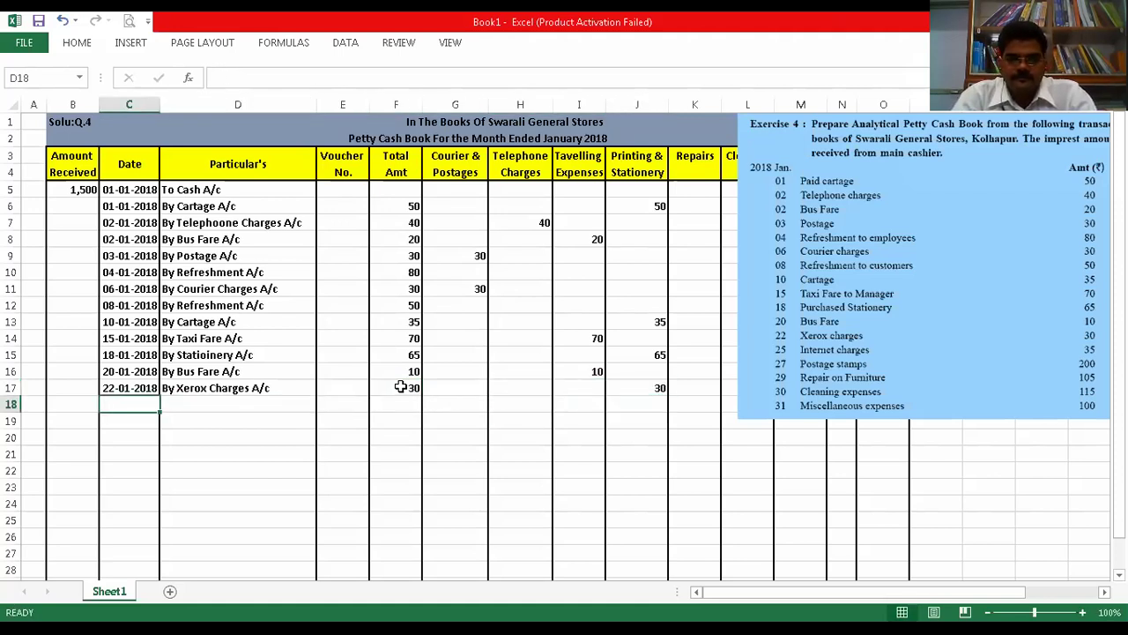
{"action": "type", "text": "25/01/2018"}
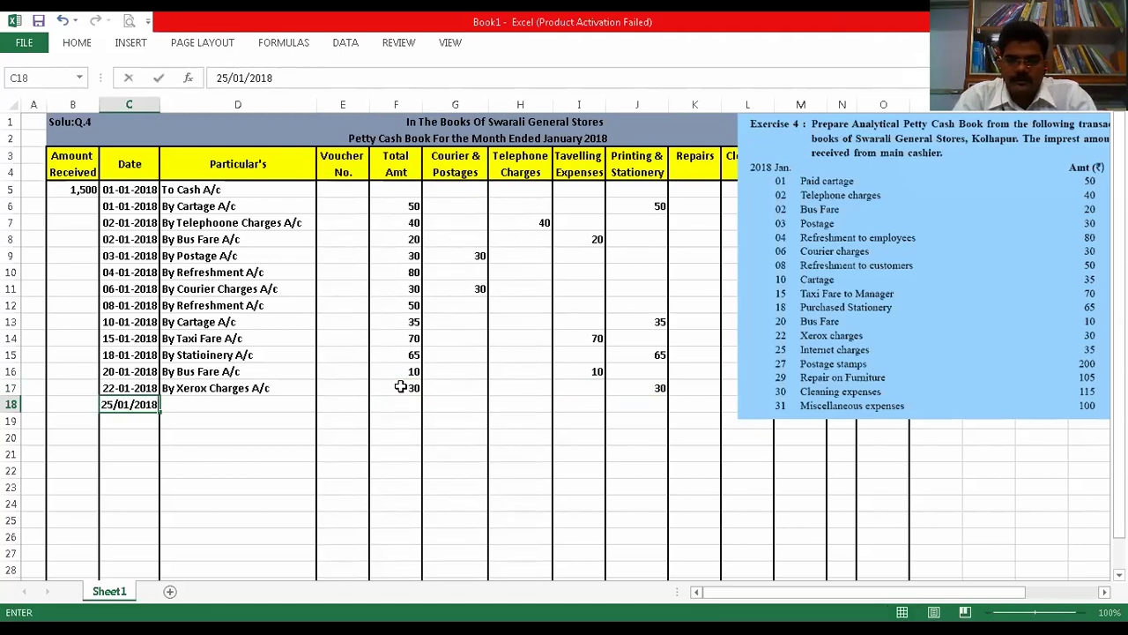
{"action": "key", "text": "Tab"}
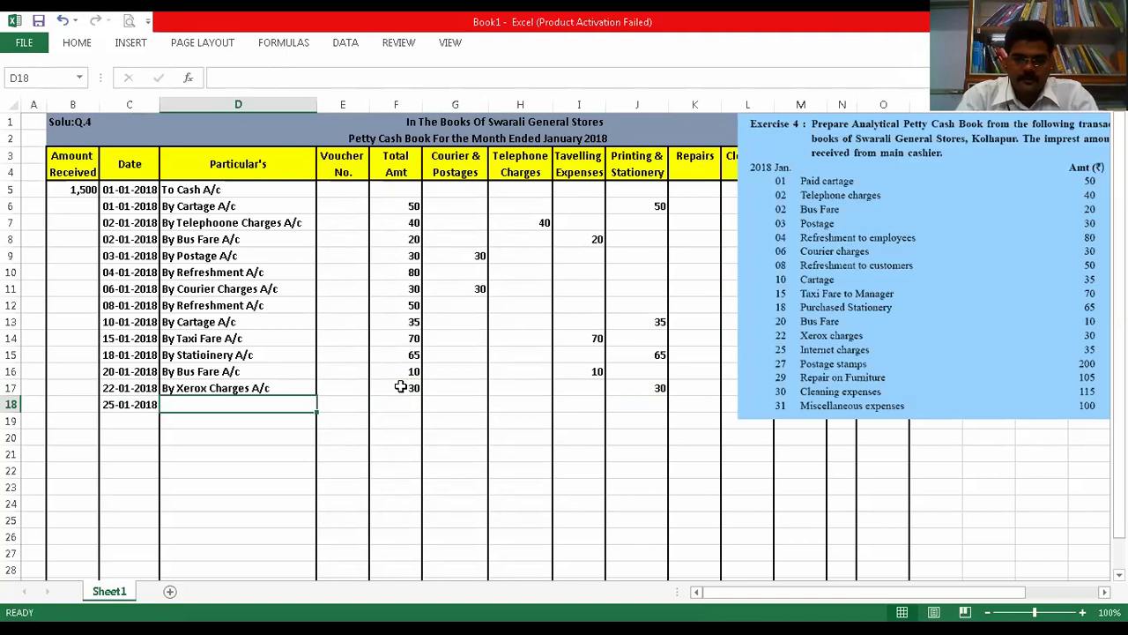
{"action": "type", "text": "By"}
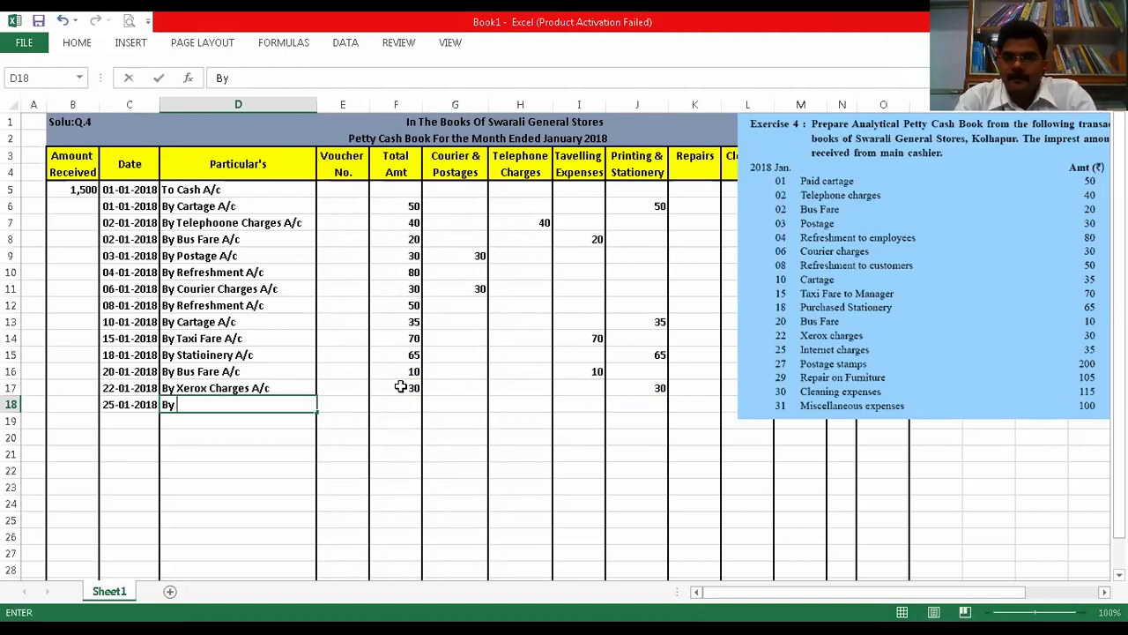
{"action": "type", "text": " Interne"}
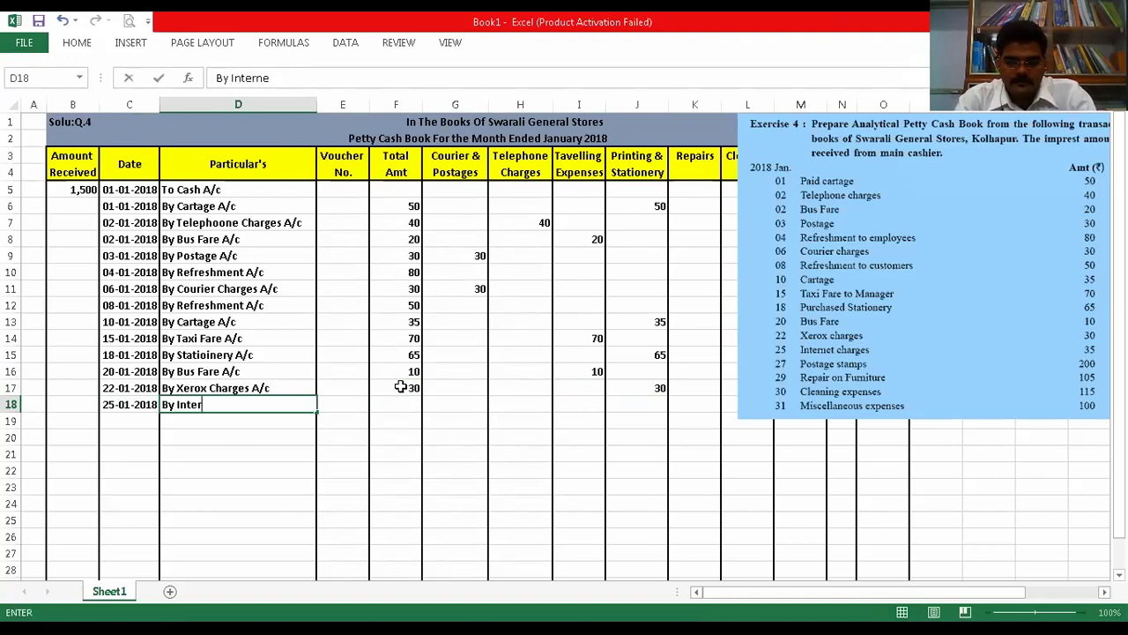
{"action": "type", "text": "t Charges A/c"}
- Enter 35 as the Total Amt of the internet charges entry in row 18
{"action": "key", "text": "Tab"}
{"action": "key", "text": "Tab"}
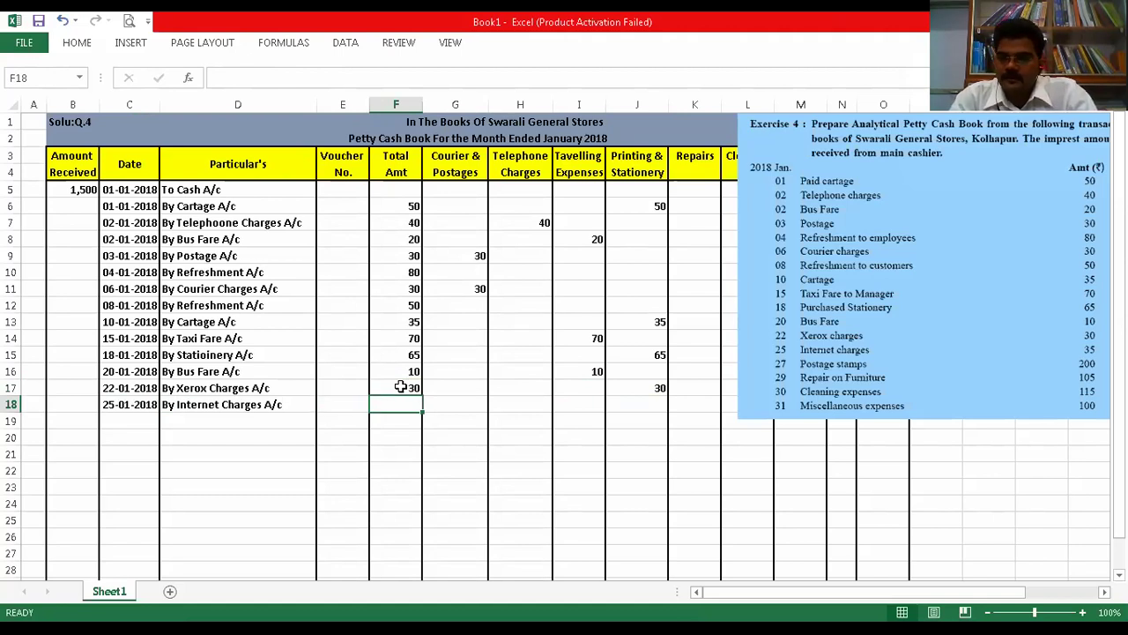
{"action": "type", "text": "35"}
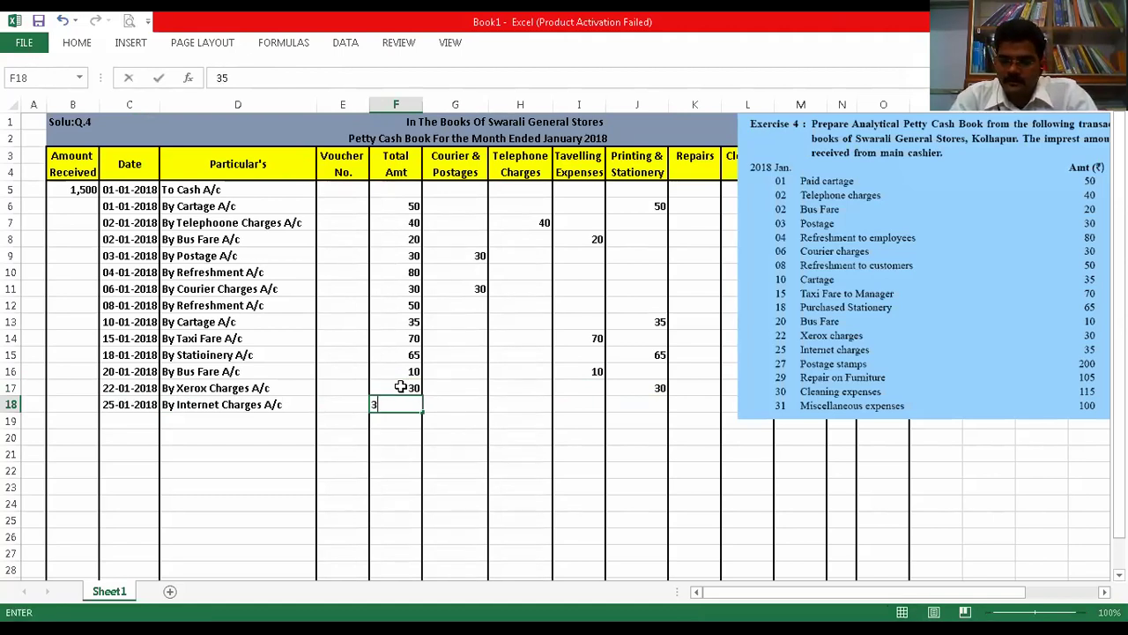
{"action": "key", "text": "Tab"}
{"action": "key", "text": "Tab"}
{"action": "key", "text": "Tab"}
{"action": "key", "text": "Tab"}
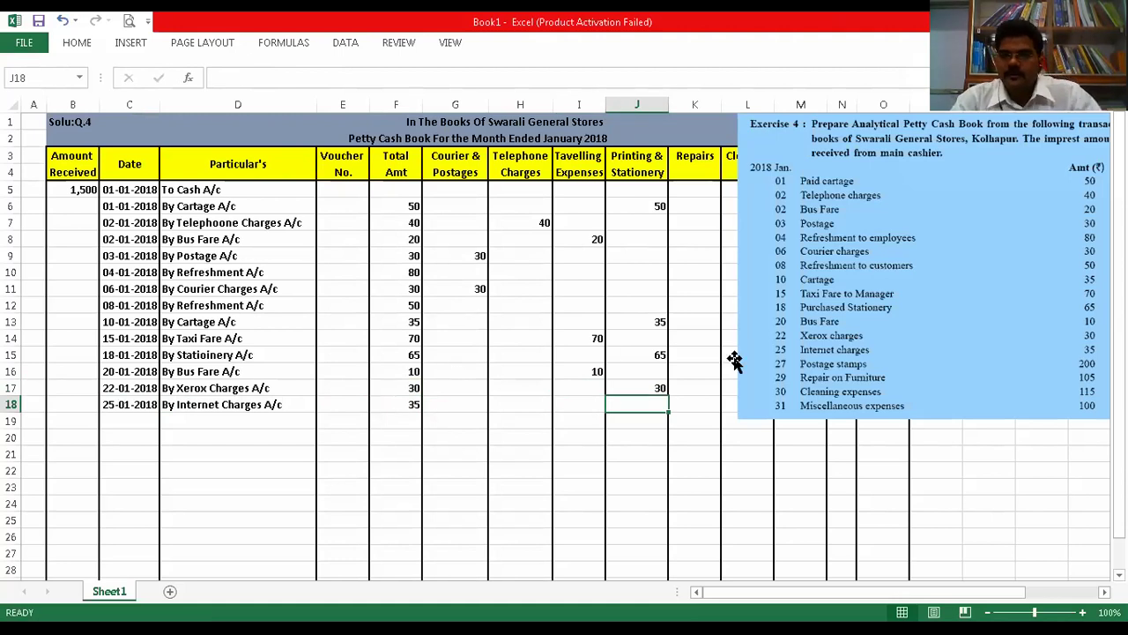
- Move the exercise picture off the Misc. Expenses column and enter 35 there for the internet charges in row 18
{"action": "left_click_drag", "start_coordinate": [917, 231], "coordinate": [197, 231]}
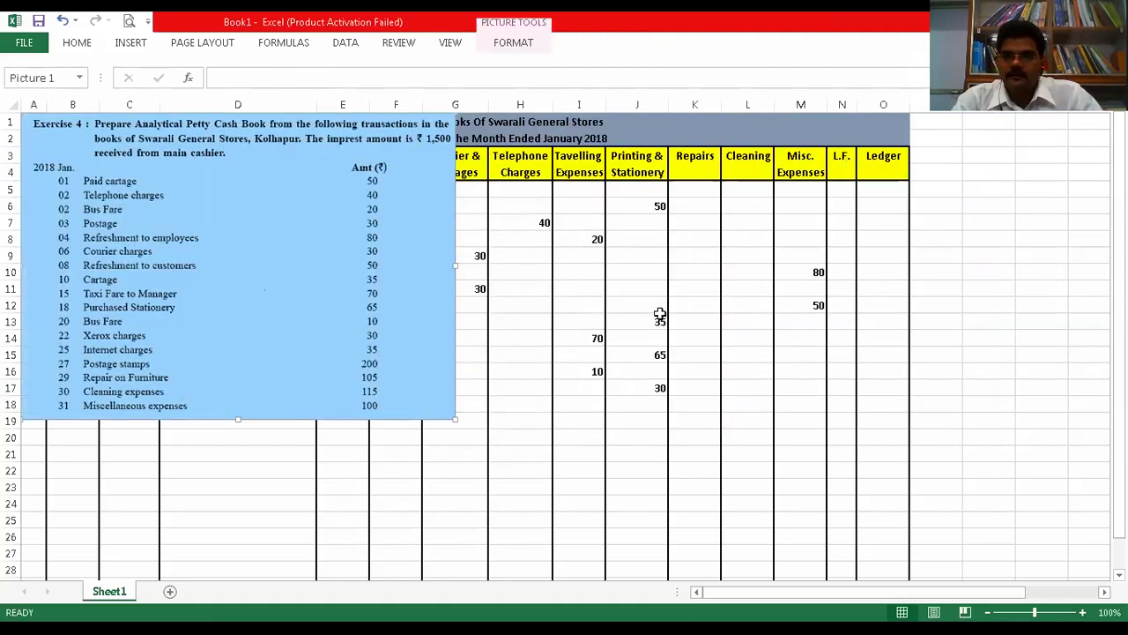
{"action": "left_click_drag", "start_coordinate": [295, 135], "coordinate": [905, 473]}
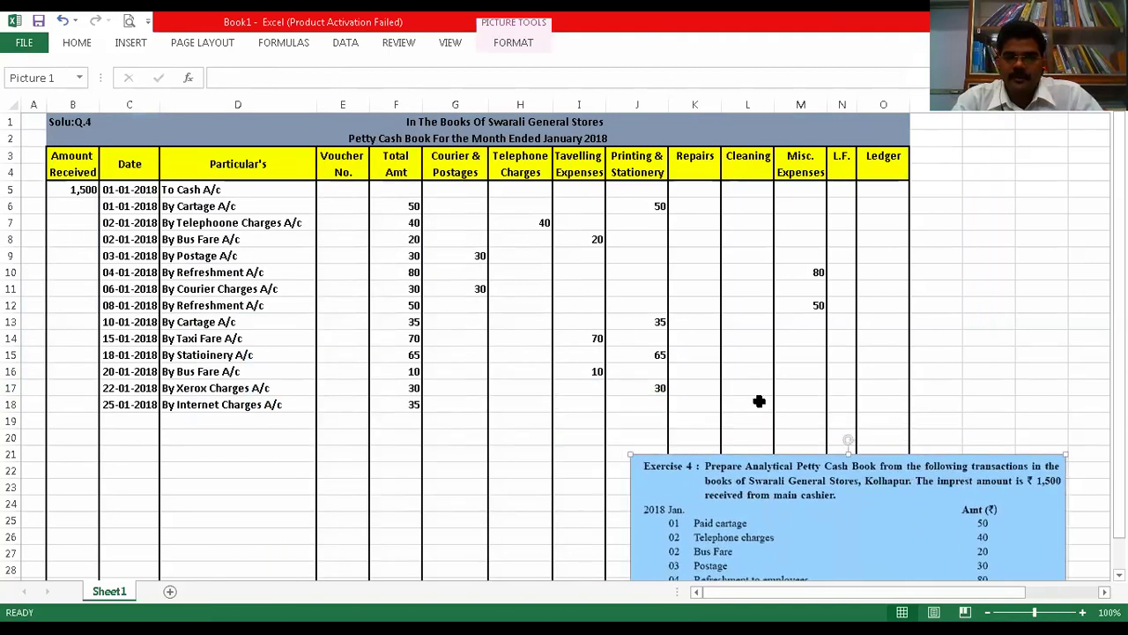
{"action": "left_click", "coordinate": [812, 402]}
{"action": "type", "text": "35"}
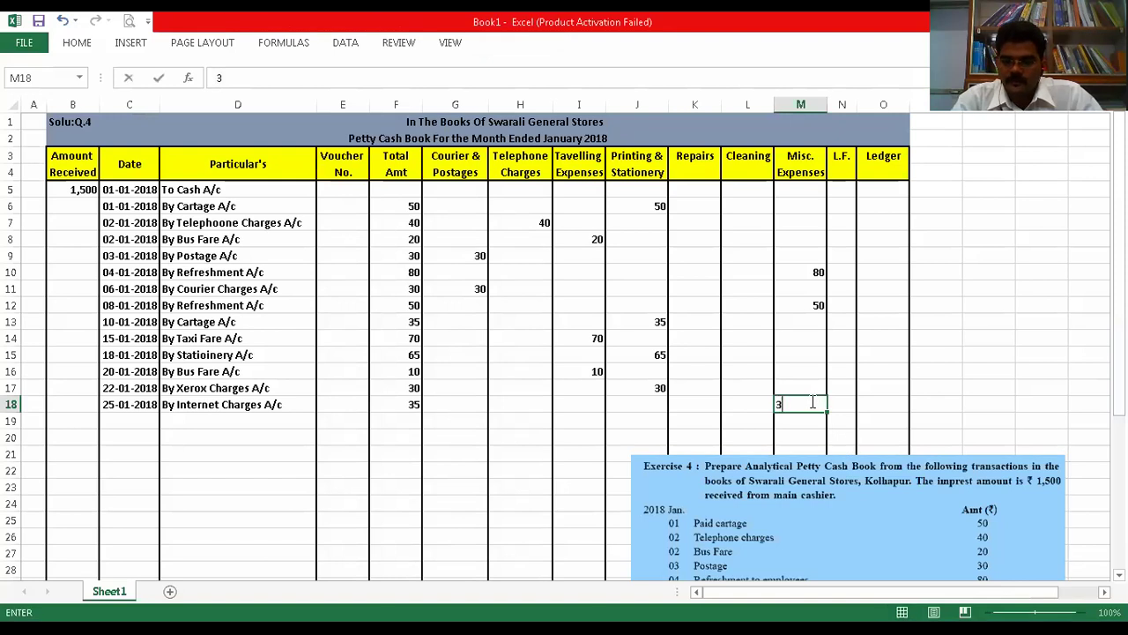
{"action": "left_click", "coordinate": [947, 403]}
- Move the exercise picture back up to expose its full transaction list, and enter the date 27/01/2018 in row 19
{"action": "left_click_drag", "start_coordinate": [974, 515], "coordinate": [1056, 257]}
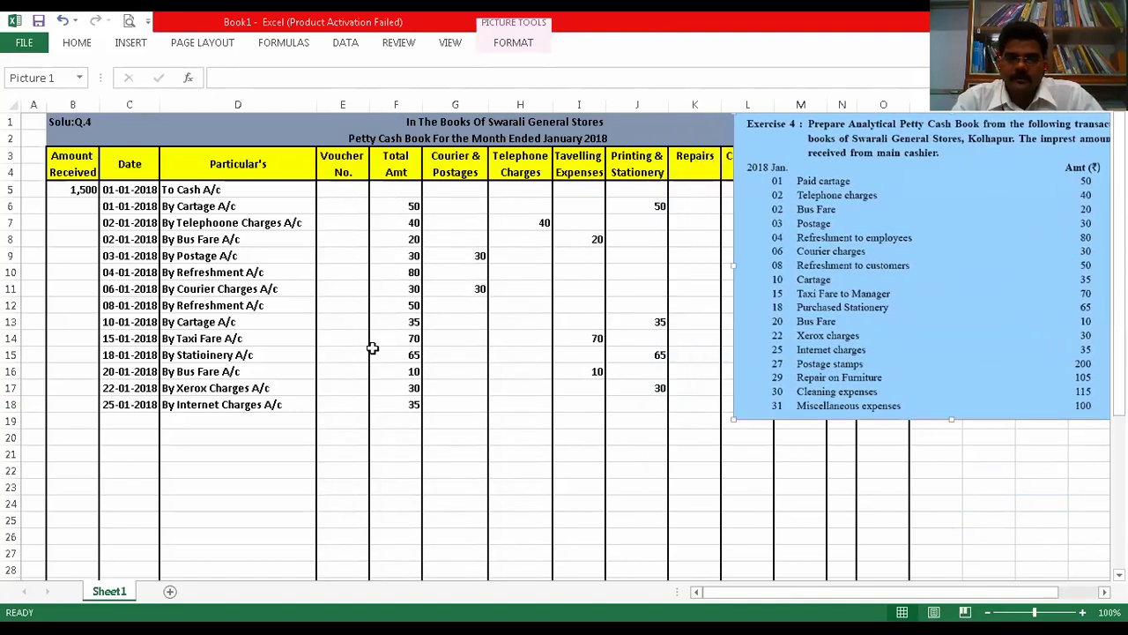
{"action": "left_click", "coordinate": [130, 421]}
{"action": "type", "text": "2"}
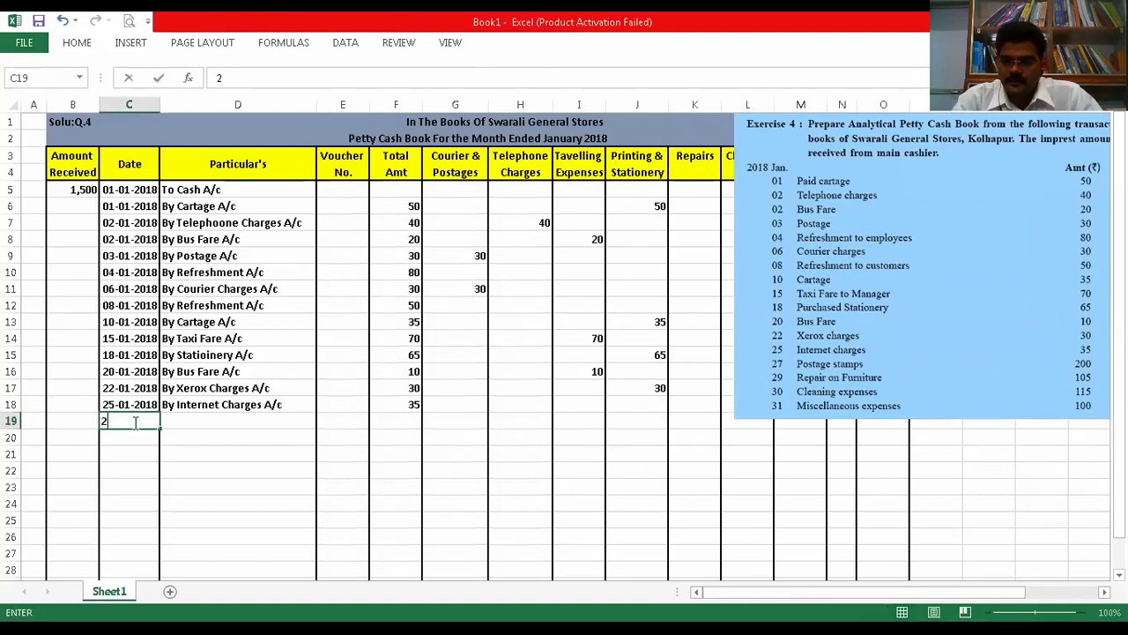
{"action": "type", "text": "7/01/2018"}
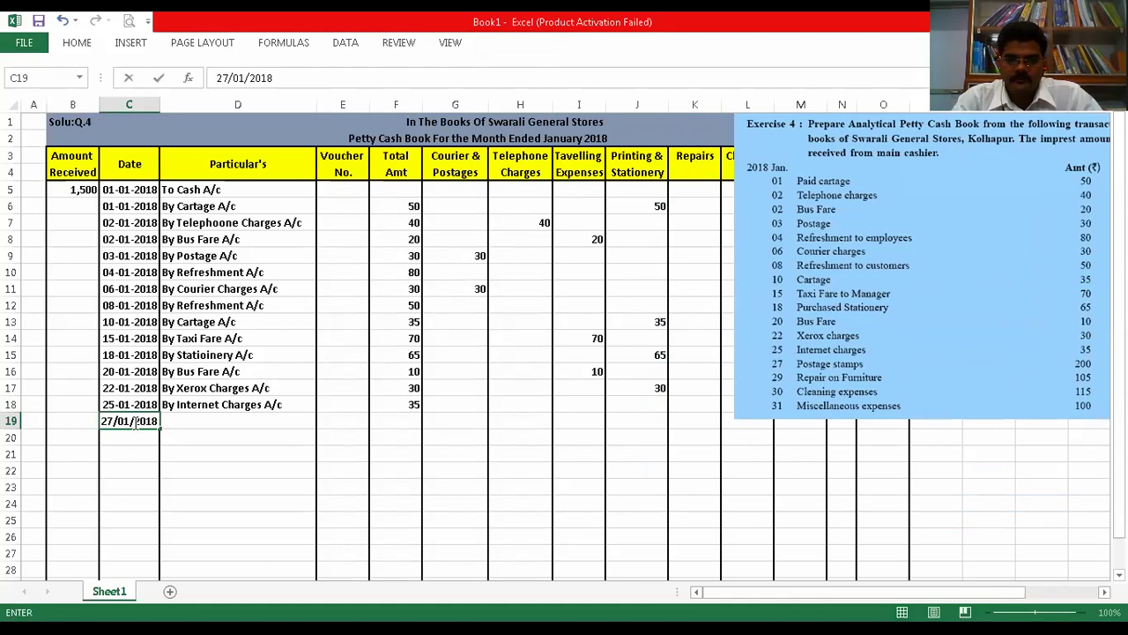
- Enter the particulars "By Postage Stamp A/c" and a Total Amt of 200 in row 19
{"action": "key", "text": "Tab"}
{"action": "type", "text": "By Postage Stamp A/c"}
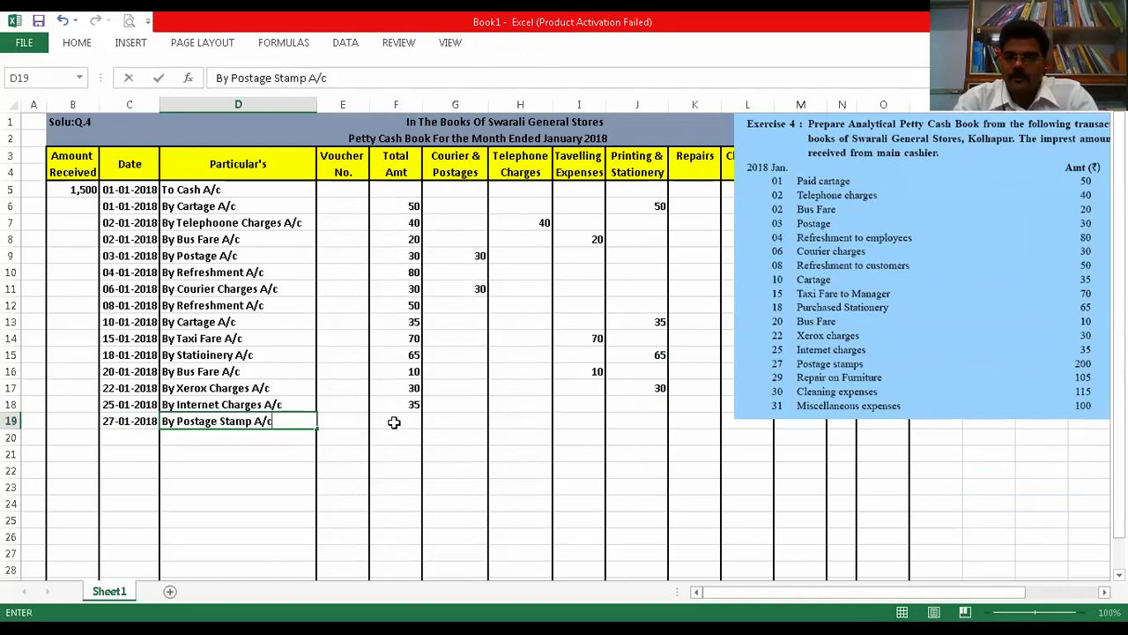
{"action": "left_click", "coordinate": [394, 422]}
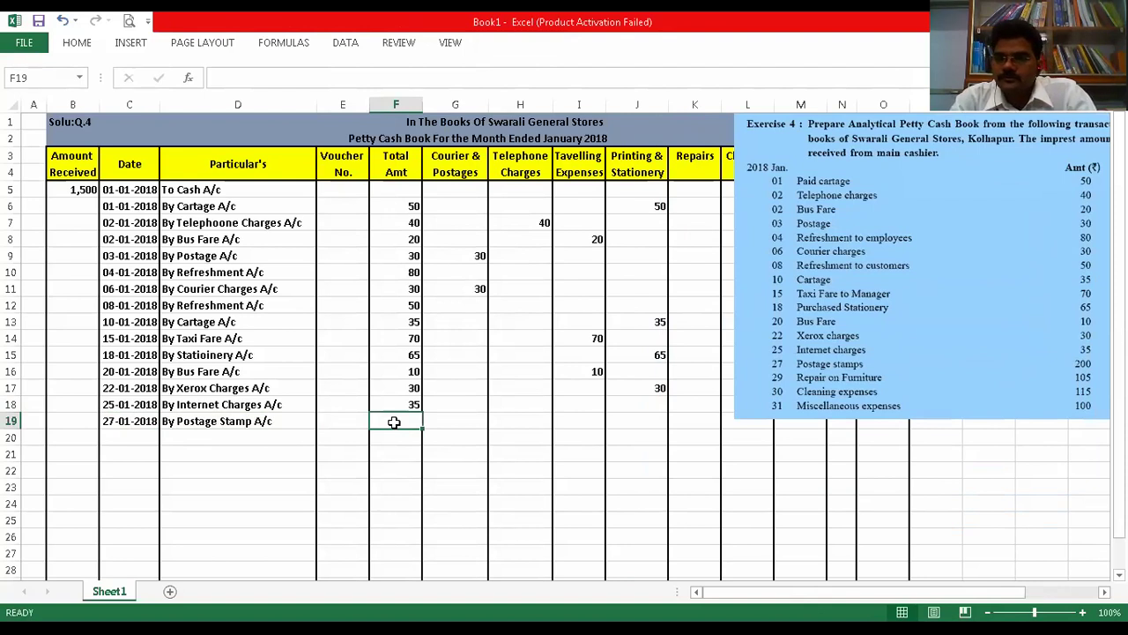
{"action": "type", "text": "200"}
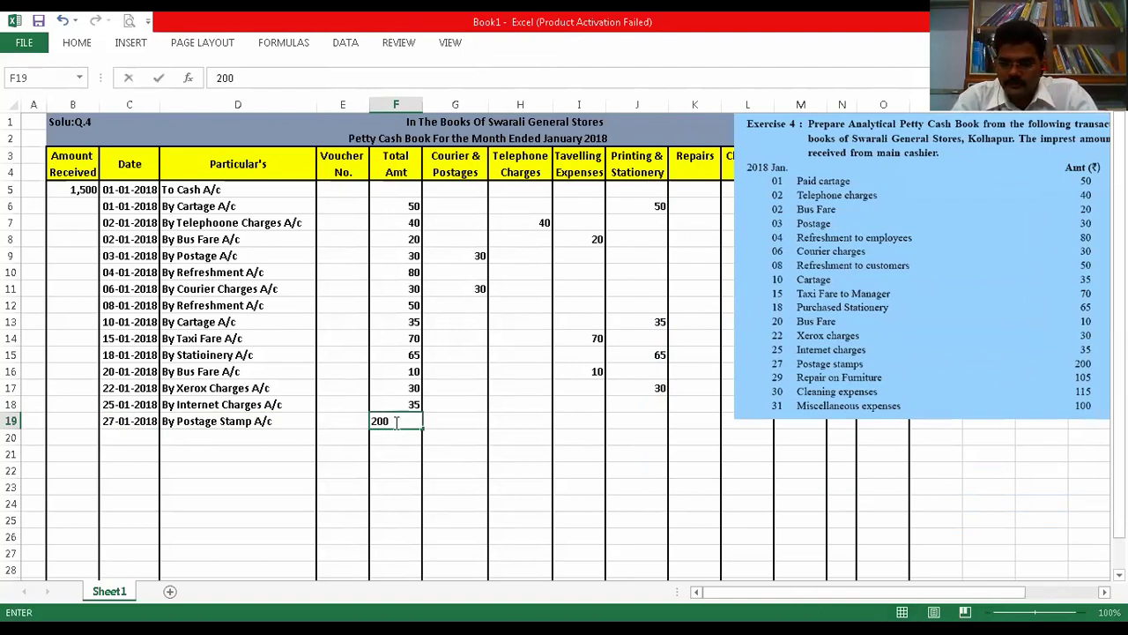
- Link the Courier & Postages cell of row 19 to that row's Total Amt with the formula =F19
{"action": "key", "text": "Tab"}
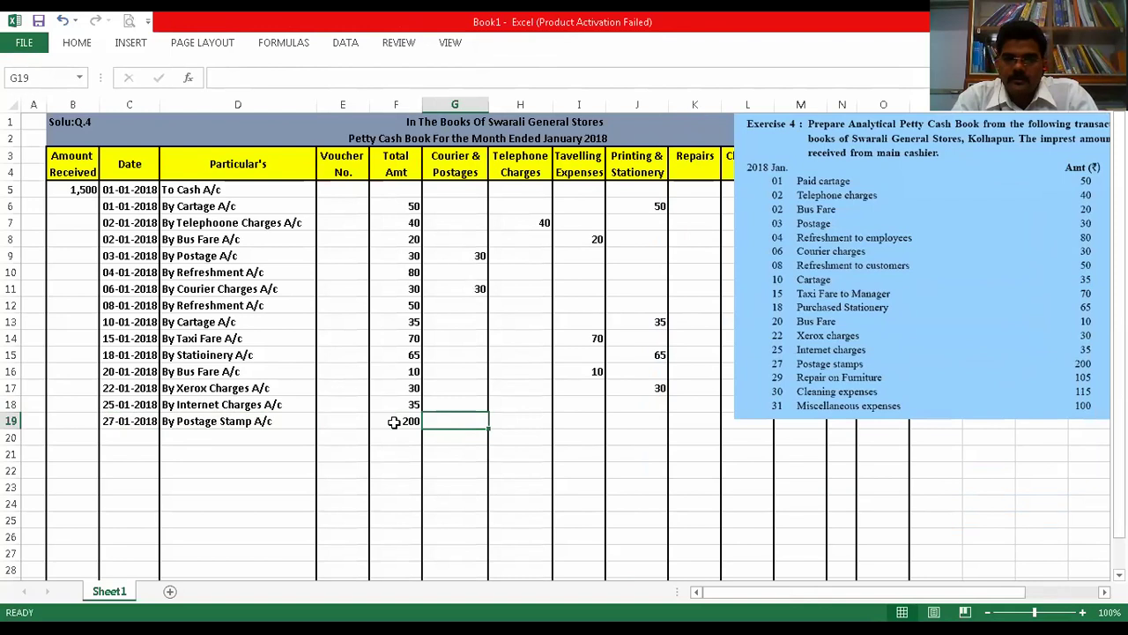
{"action": "type", "text": "="}
{"action": "left_click", "coordinate": [394, 422]}
{"action": "key", "text": "Return"}
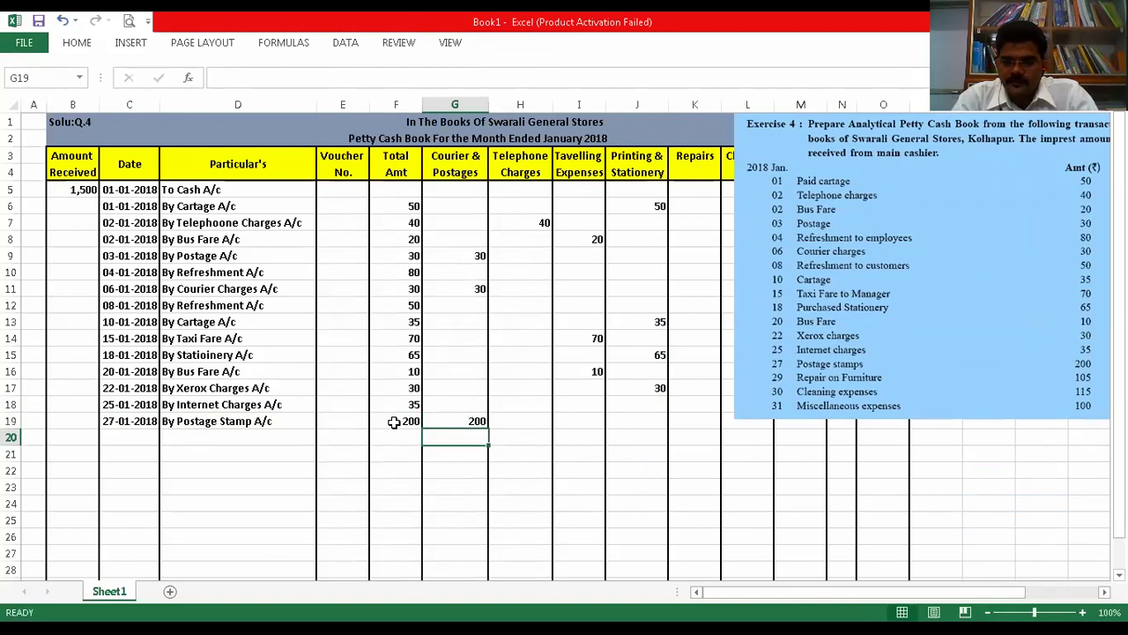
- Enter the date 29/01/2018 and the particulars "By Repairs A/c" in row 20
{"action": "key", "text": "Left"}
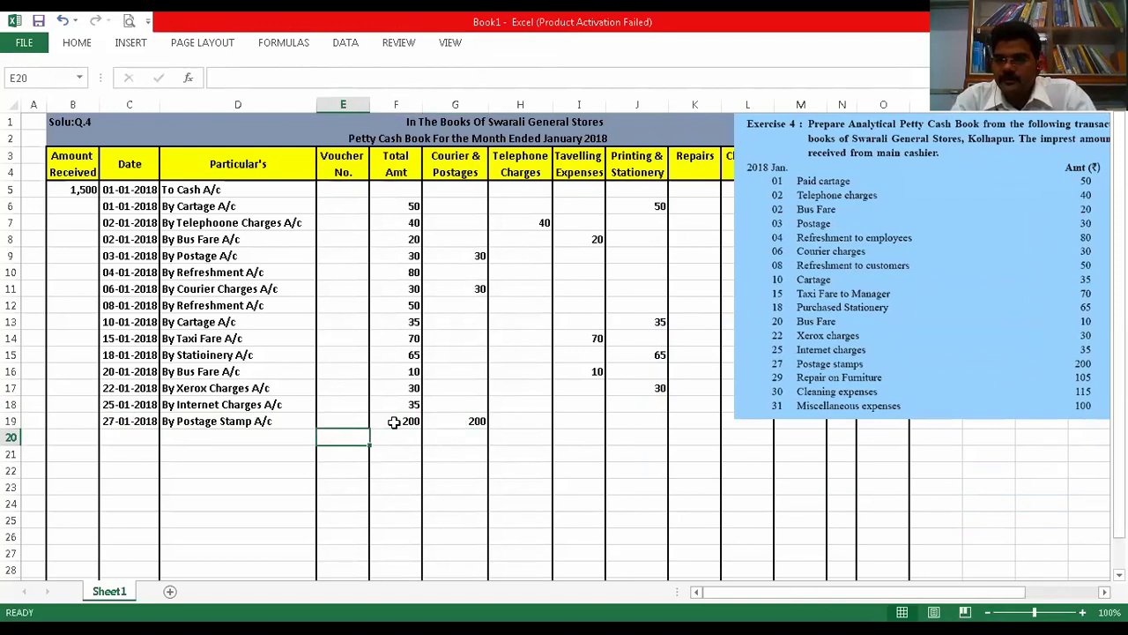
{"action": "key", "text": "Left"}
{"action": "key", "text": "Left"}
{"action": "type", "text": "29/01/2018"}
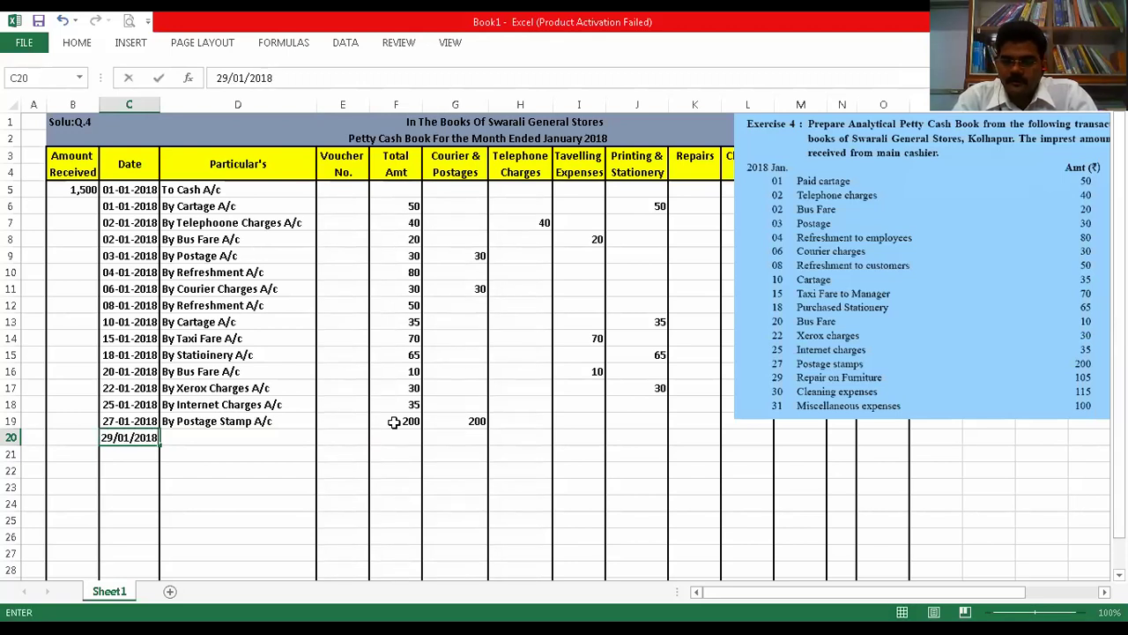
{"action": "key", "text": "Tab"}
{"action": "type", "text": "By "}
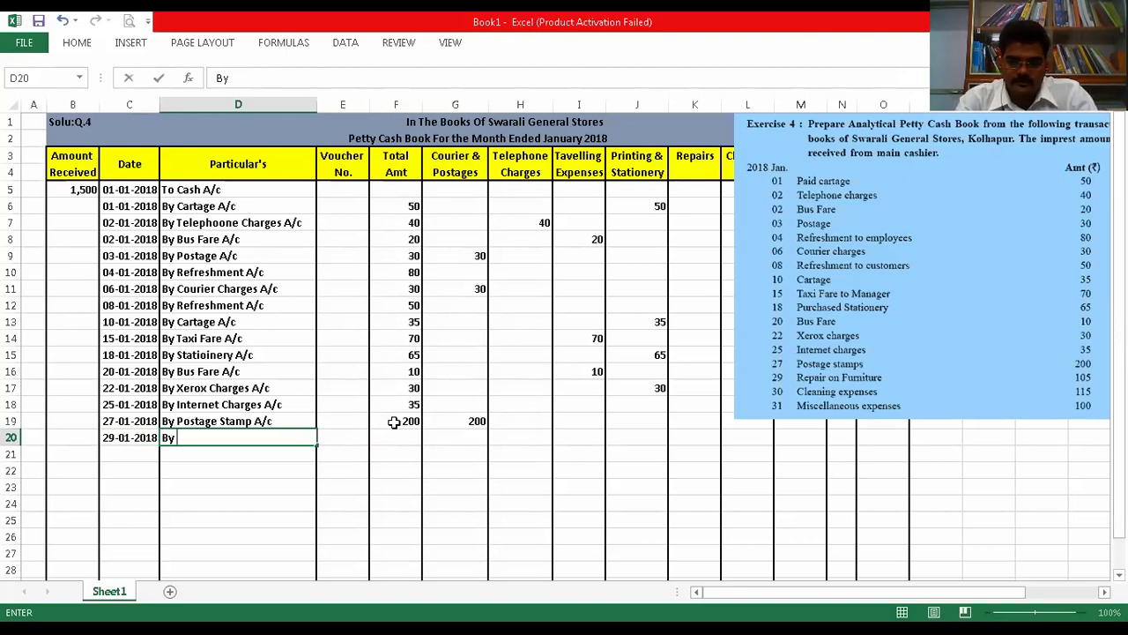
{"action": "type", "text": "Repairs A/c"}
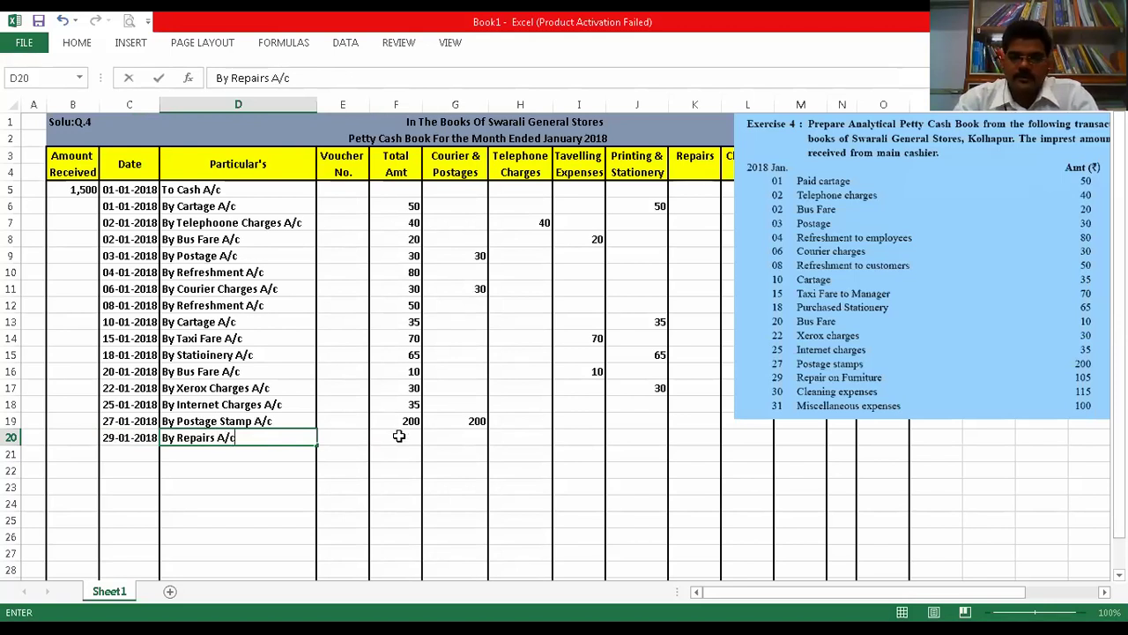
- Enter a Total Amt of 105 for the repairs entry in row 20
{"action": "left_click", "coordinate": [398, 435]}
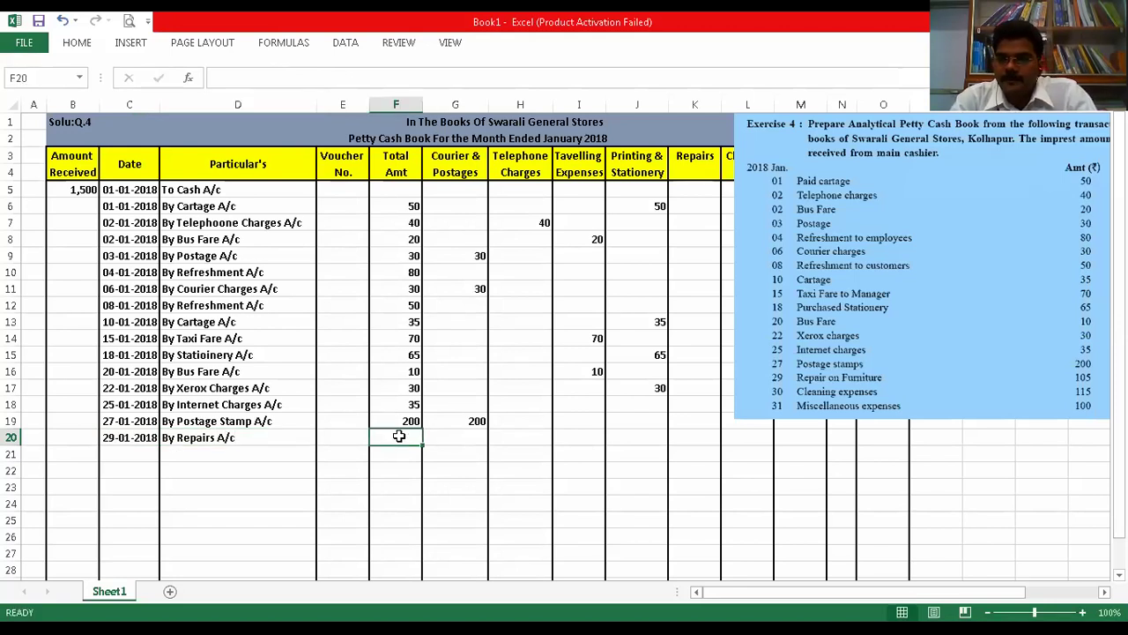
{"action": "type", "text": "105"}
{"action": "key", "text": "Tab"}
{"action": "key", "text": "Tab"}
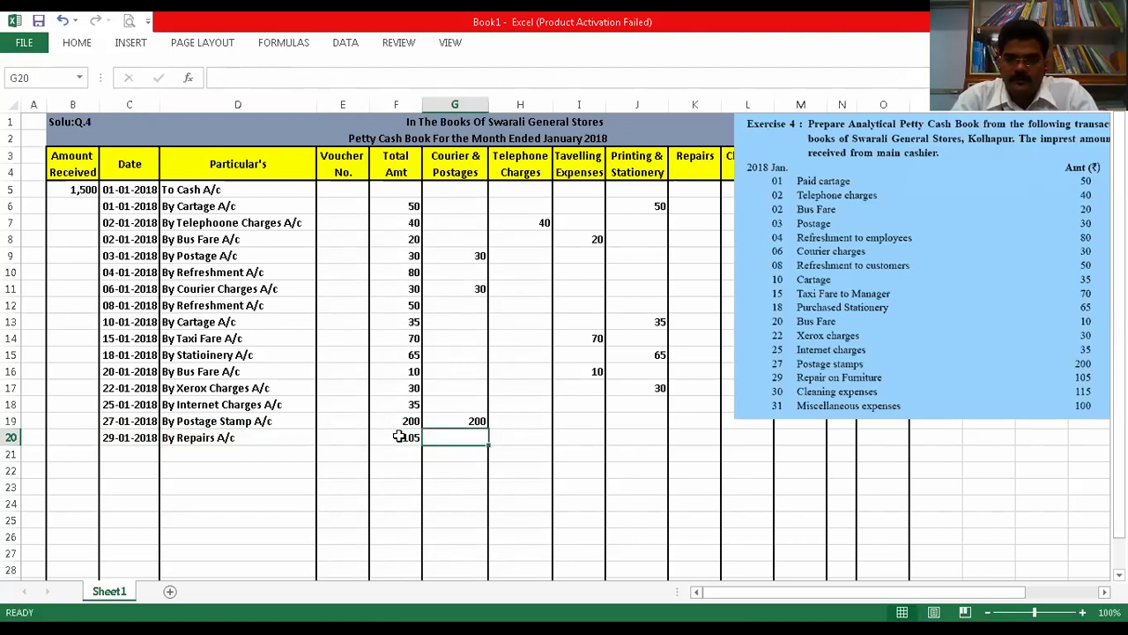
- Move the exercise picture off the expense columns and enter 105 under Repairs in row 20
{"action": "key", "text": "shift+Tab"}
{"action": "key", "text": "Tab"}
{"action": "key", "text": "Tab"}
{"action": "key", "text": "Tab"}
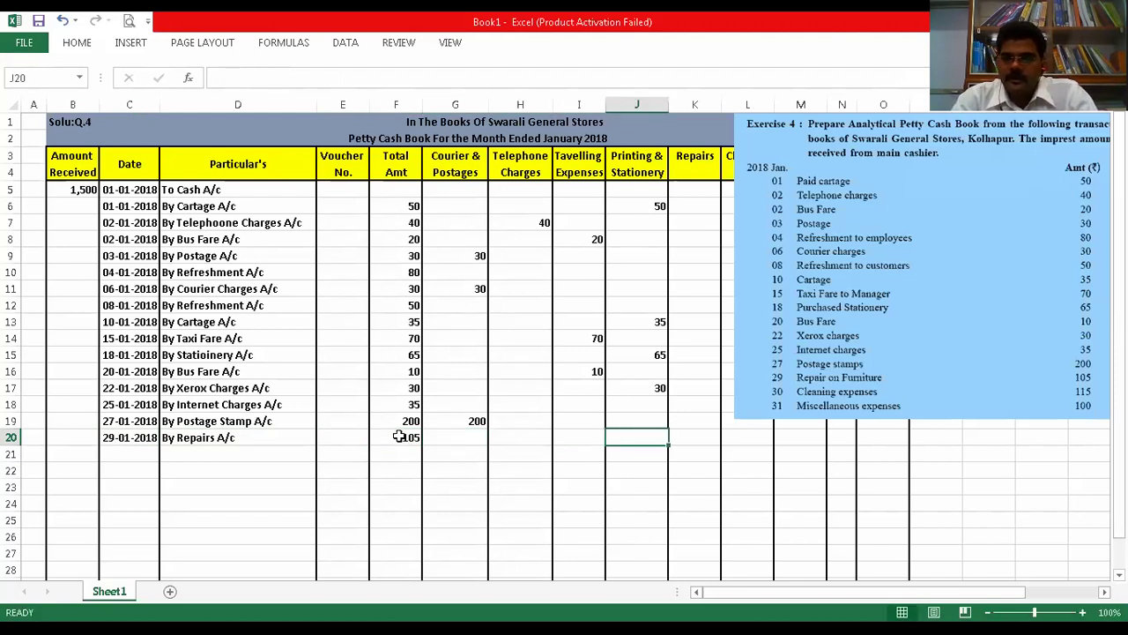
{"action": "key", "text": "Tab"}
{"action": "key", "text": "Tab"}
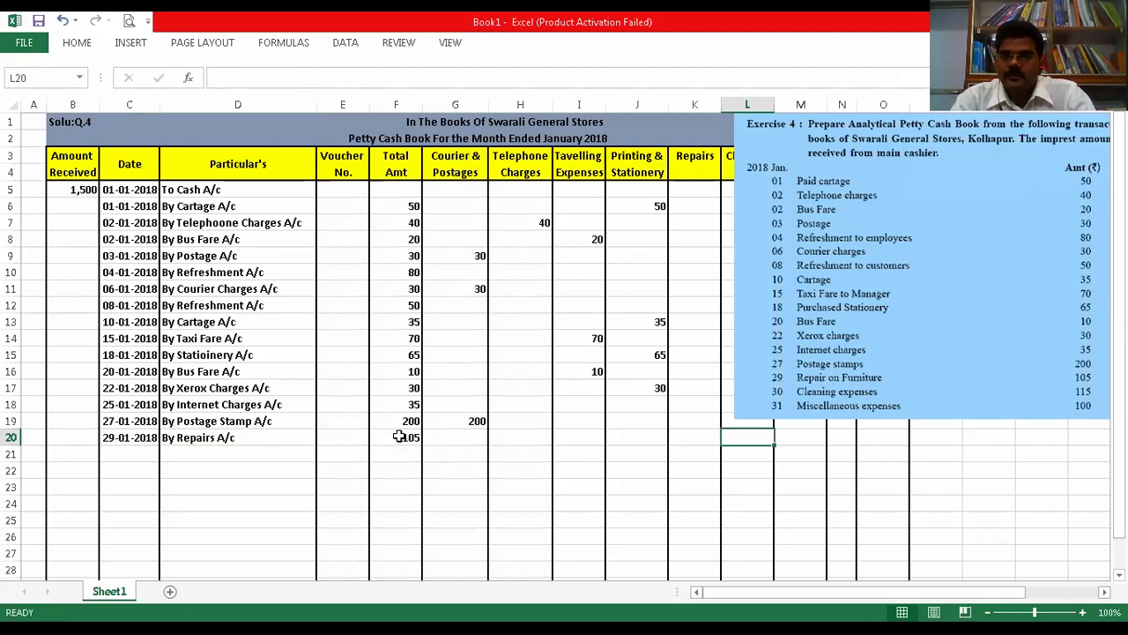
{"action": "left_click_drag", "start_coordinate": [917, 353], "coordinate": [162, 264]}
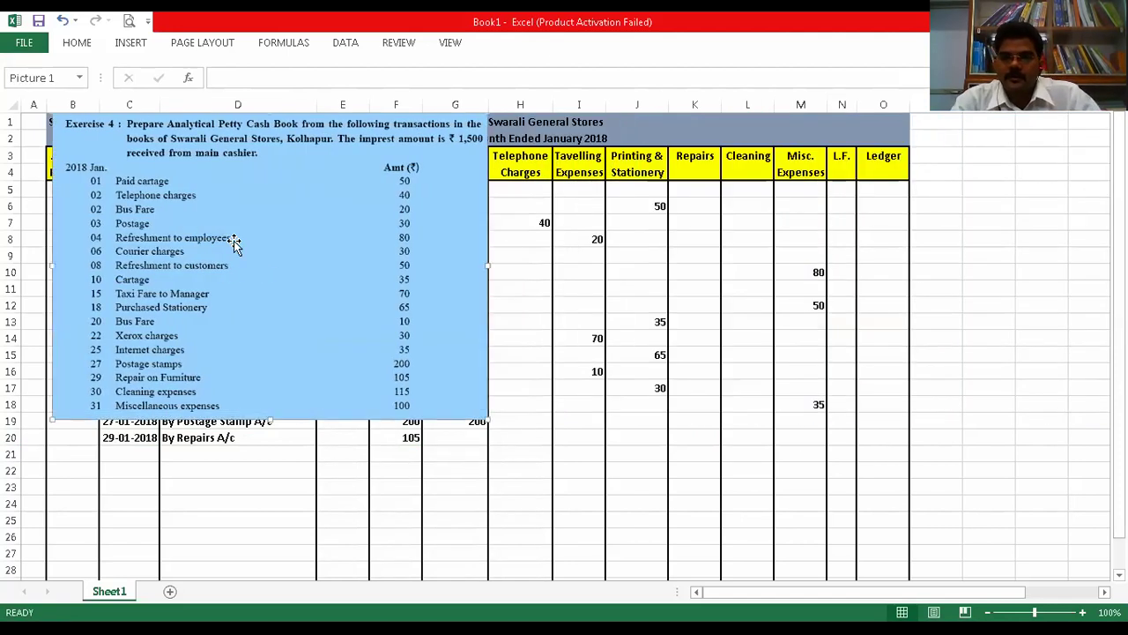
{"action": "left_click", "coordinate": [706, 439]}
{"action": "type", "text": "105"}
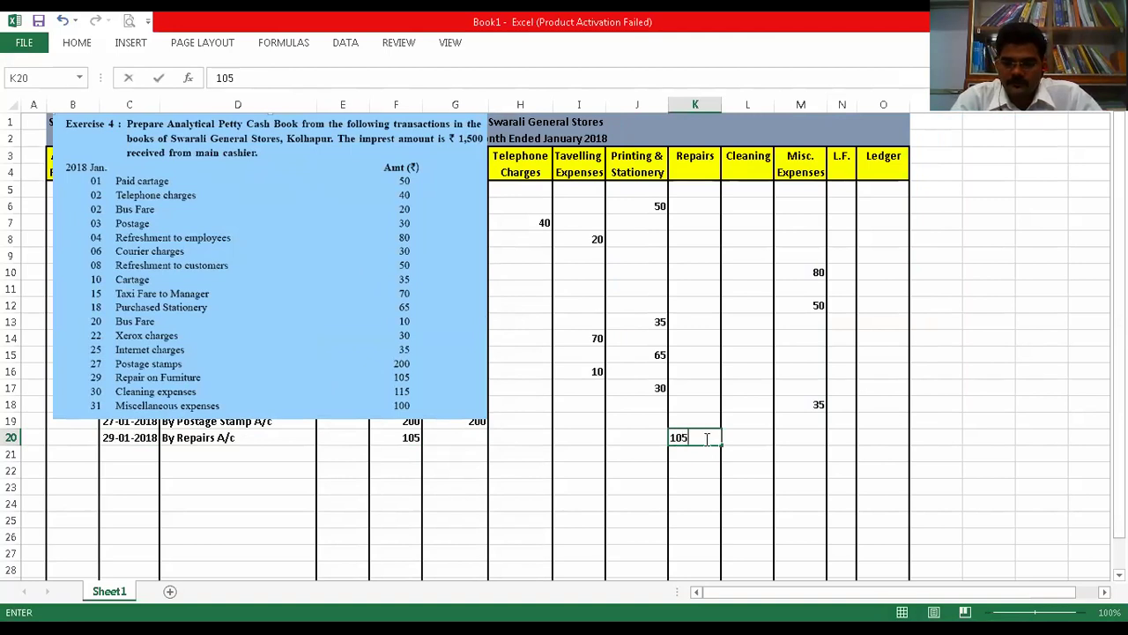
{"action": "key", "text": "Tab"}
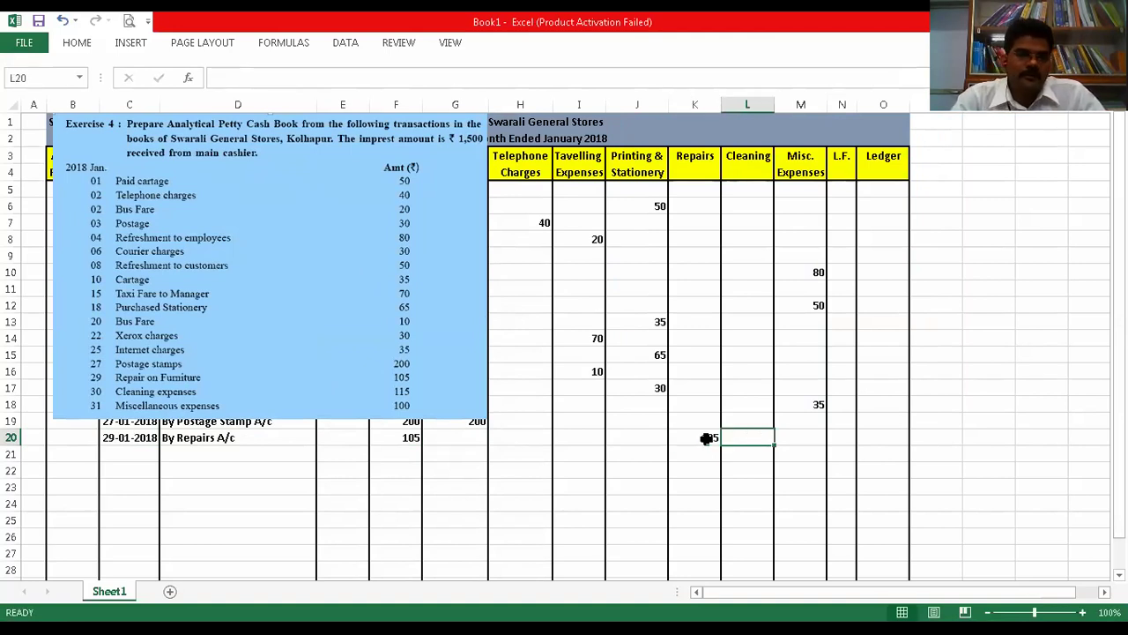
- Move the exercise picture off the date and particulars columns, and enter 30/01/2018 and "By Cleaning Expenses A/c" in row 21
{"action": "left_click_drag", "start_coordinate": [309, 300], "coordinate": [1012, 224]}
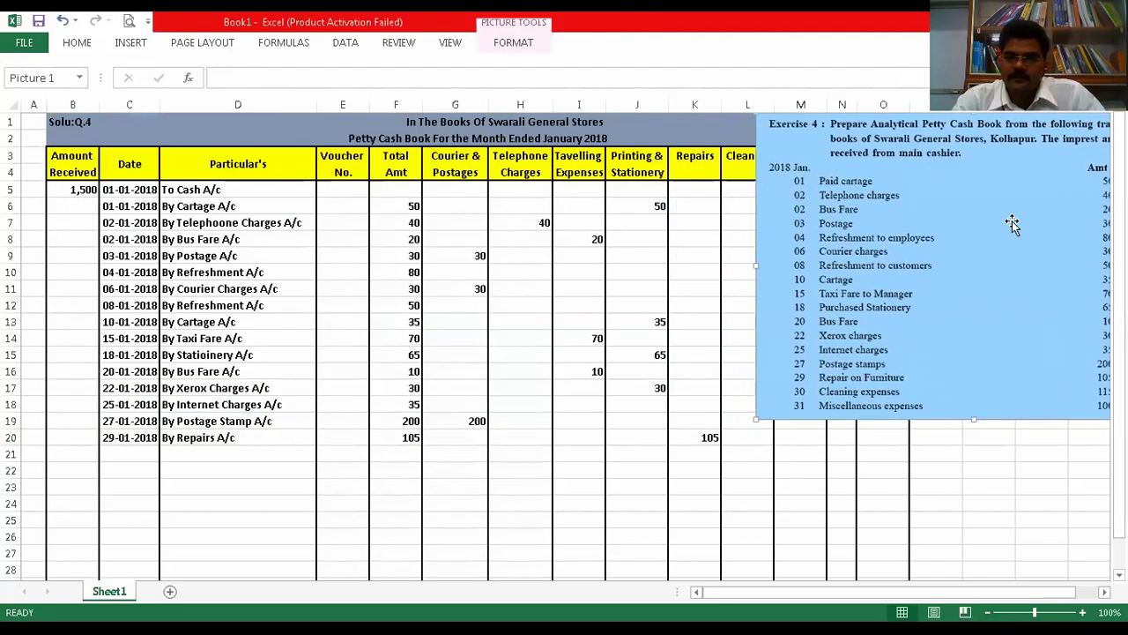
{"action": "left_click", "coordinate": [177, 453]}
{"action": "key", "text": "Left"}
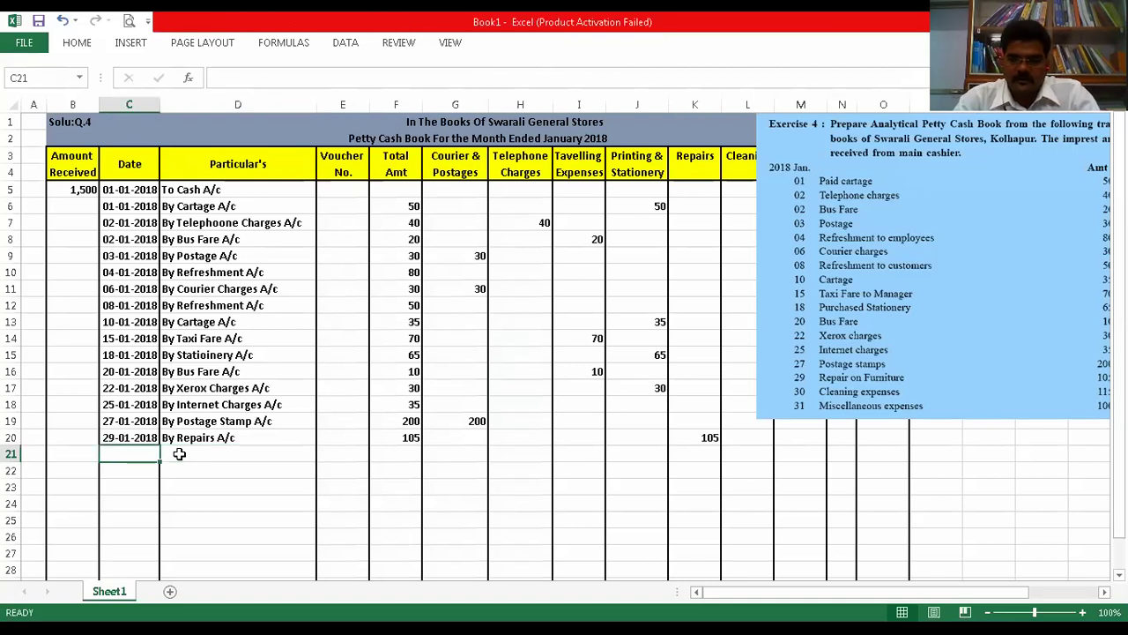
{"action": "type", "text": "30/01/2018"}
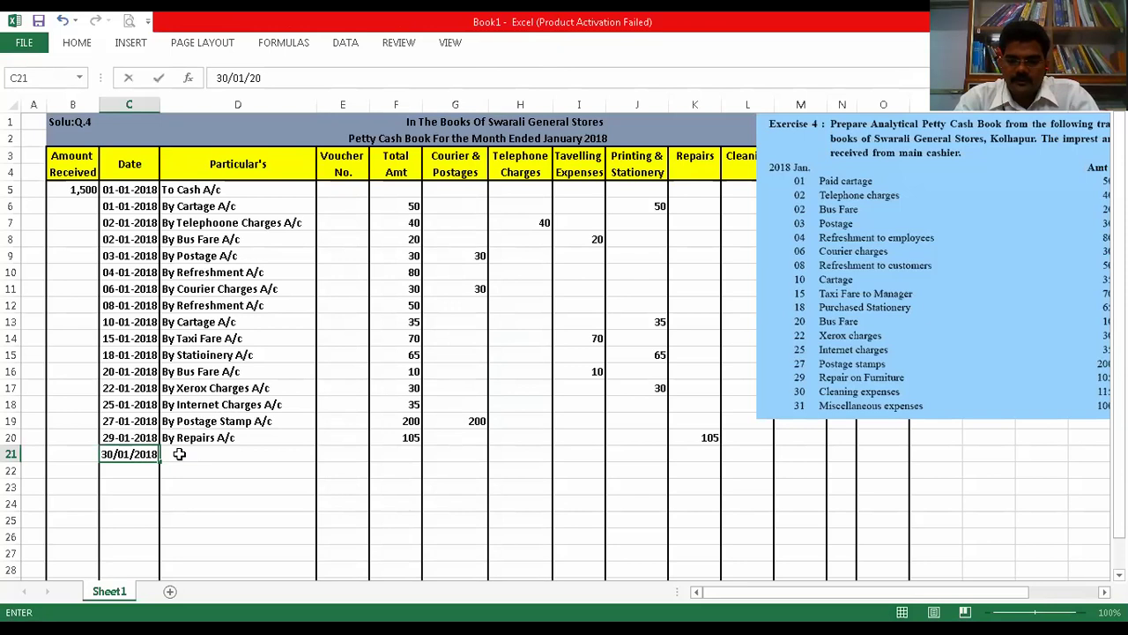
{"action": "key", "text": "Tab"}
{"action": "type", "text": "By Cleani"}
{"action": "type", "text": "ng"}
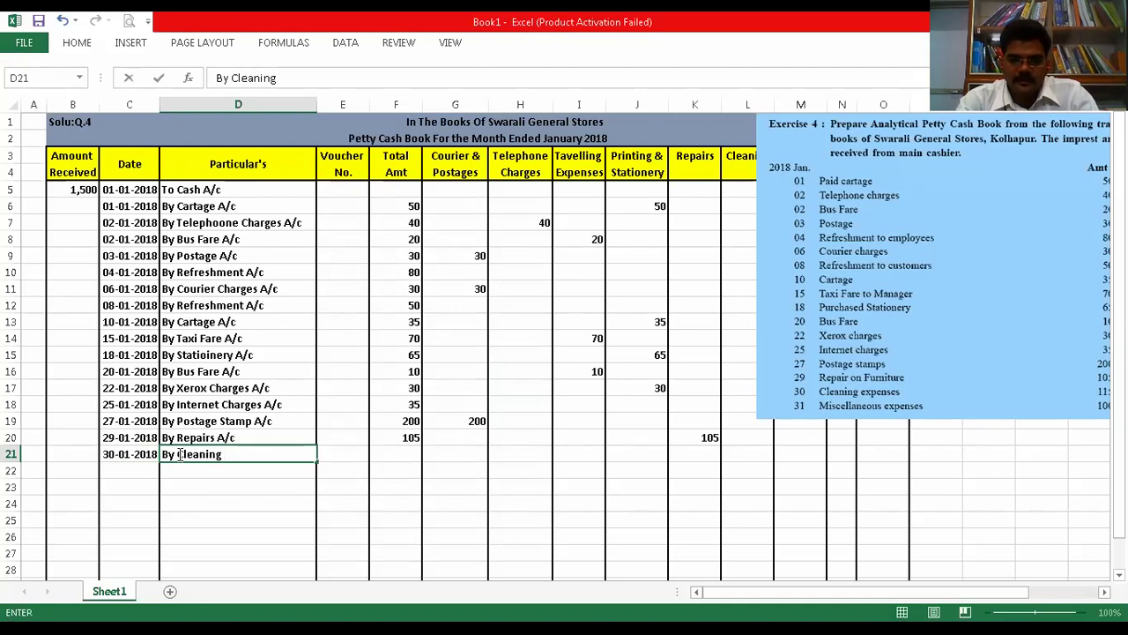
{"action": "type", "text": " Expenses A/c"}
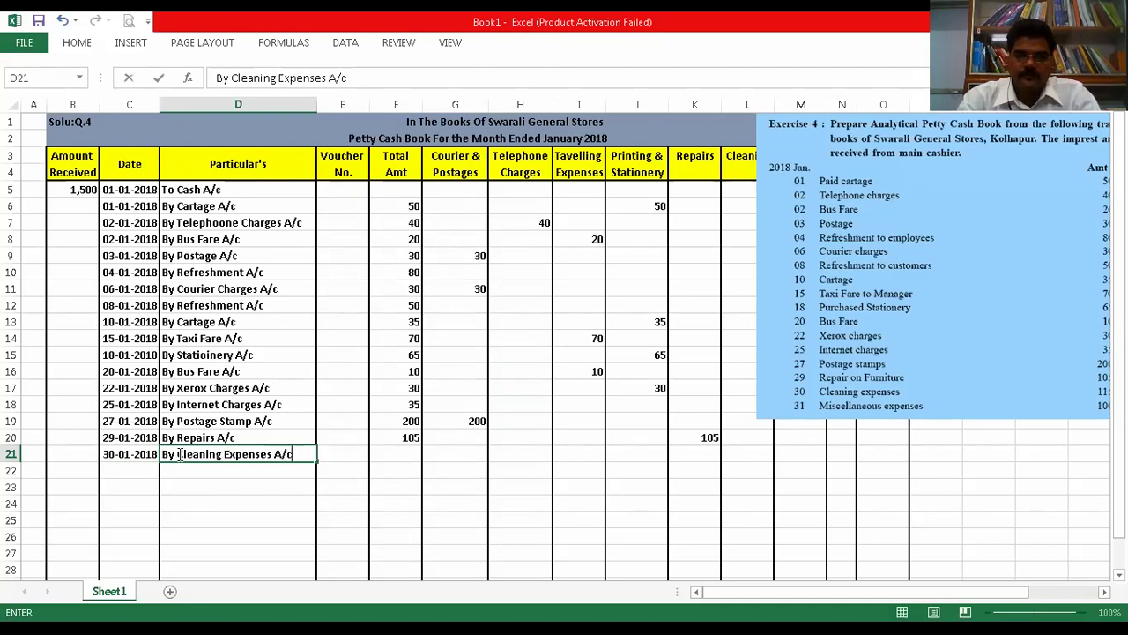
- Shift the exercise picture to expose its amounts and enter a Total Amt of 115 in row 21
{"action": "left_click", "coordinate": [399, 454]}
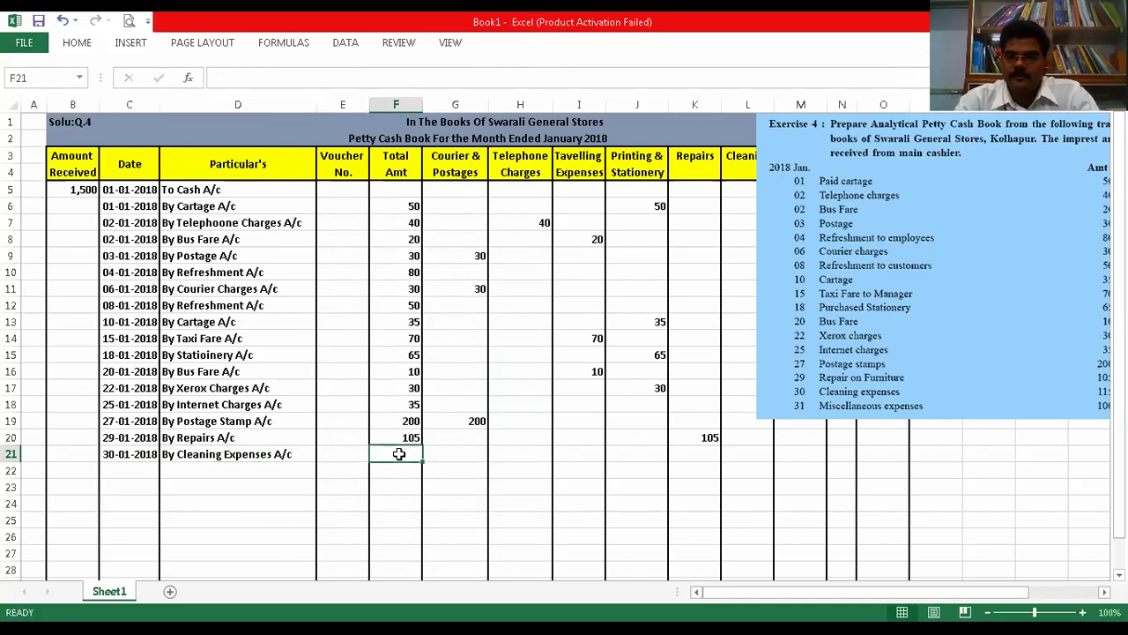
{"action": "left_click_drag", "start_coordinate": [830, 378], "coordinate": [803, 377]}
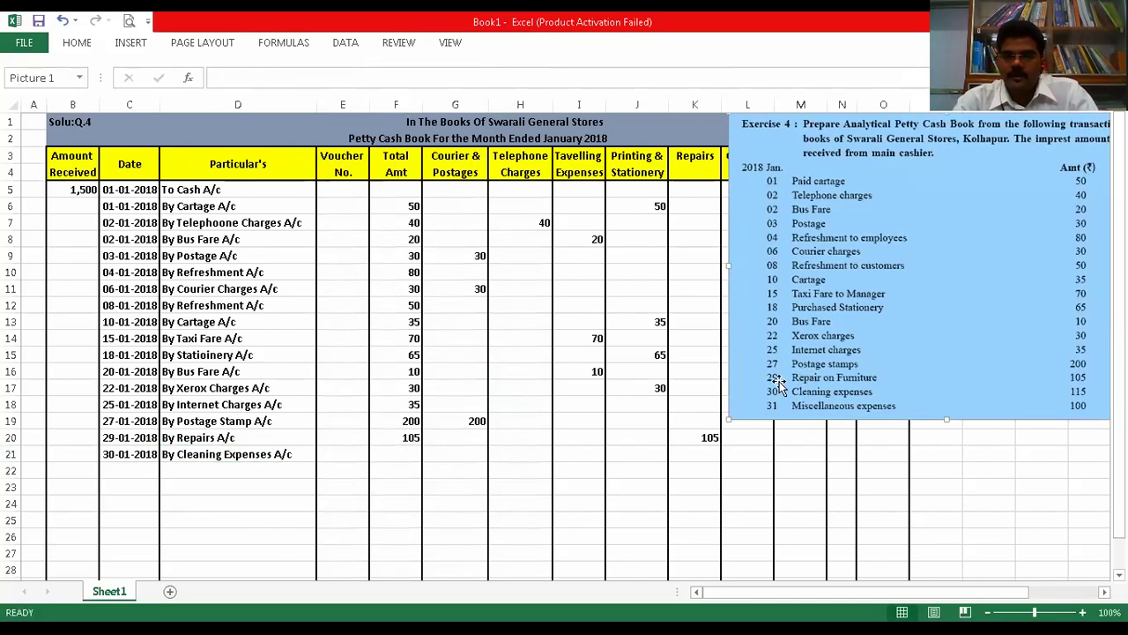
{"action": "left_click", "coordinate": [398, 452]}
{"action": "type", "text": "115"}
{"action": "key", "text": "Tab"}
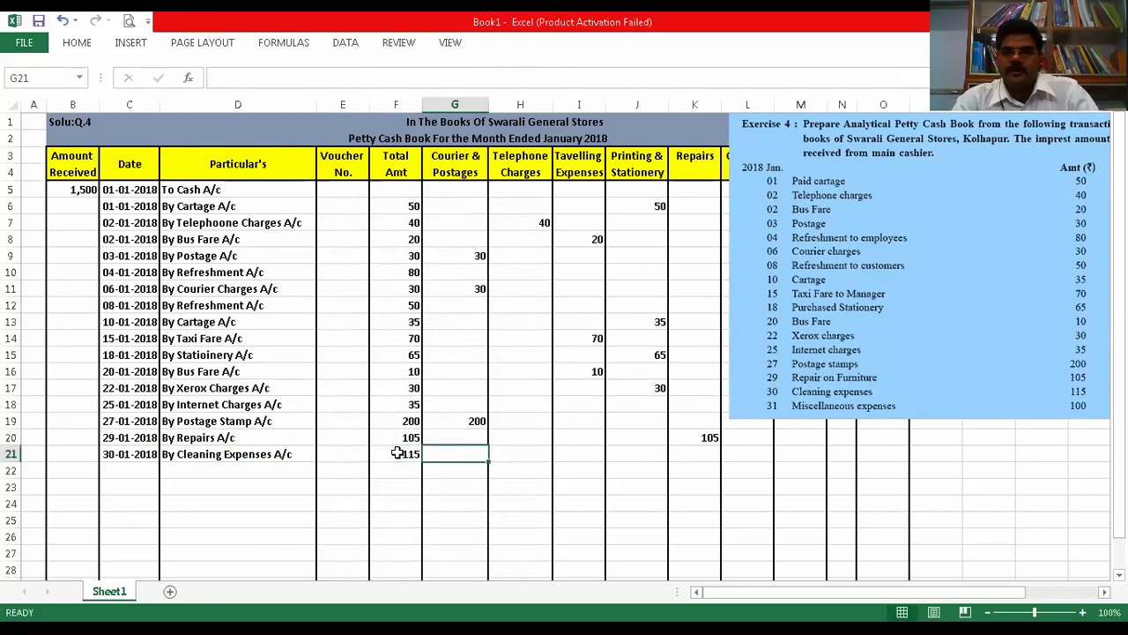
- Move the exercise picture clear of the Cleaning column and enter 115 under Cleaning in row 21
{"action": "left_click_drag", "start_coordinate": [864, 238], "coordinate": [977, 263]}
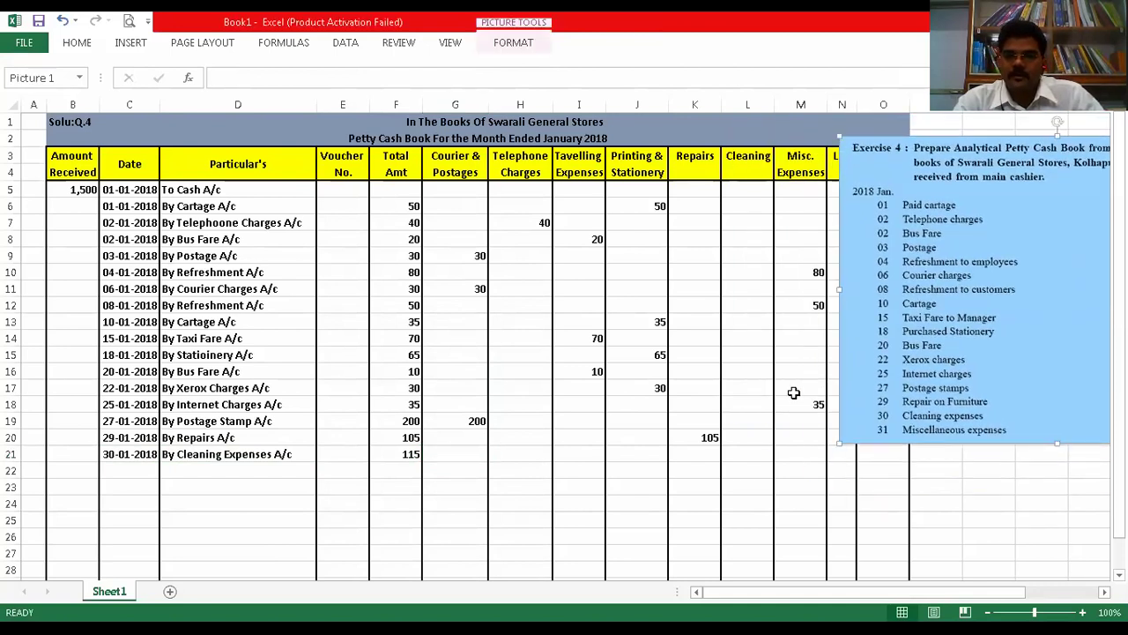
{"action": "left_click", "coordinate": [748, 453]}
{"action": "type", "text": "1"}
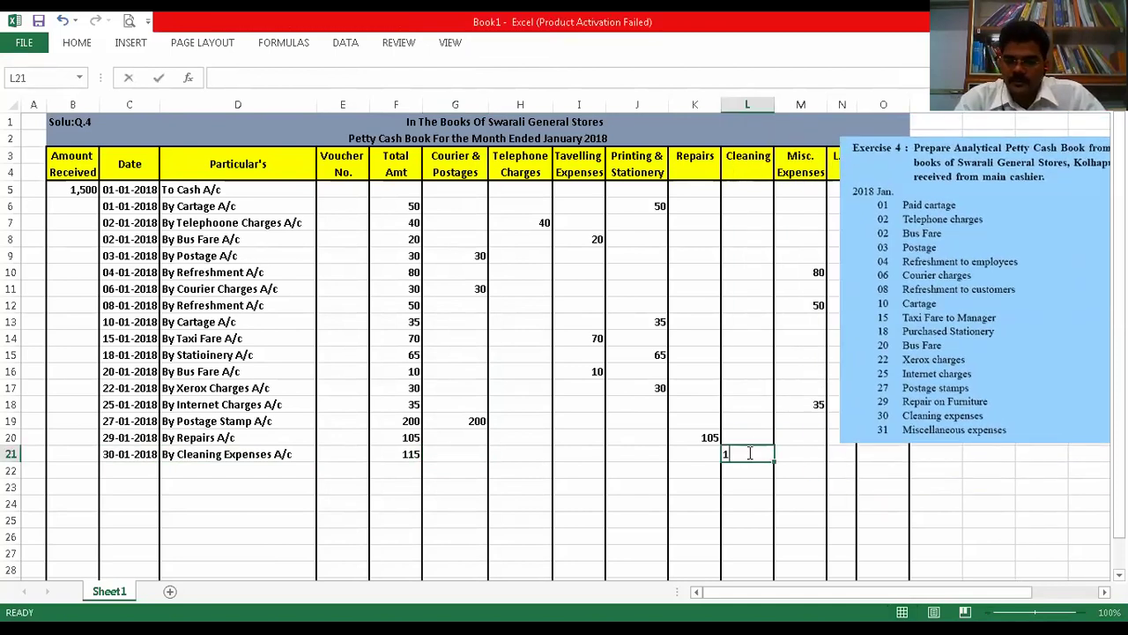
{"action": "type", "text": "15"}
{"action": "key", "text": "Tab"}
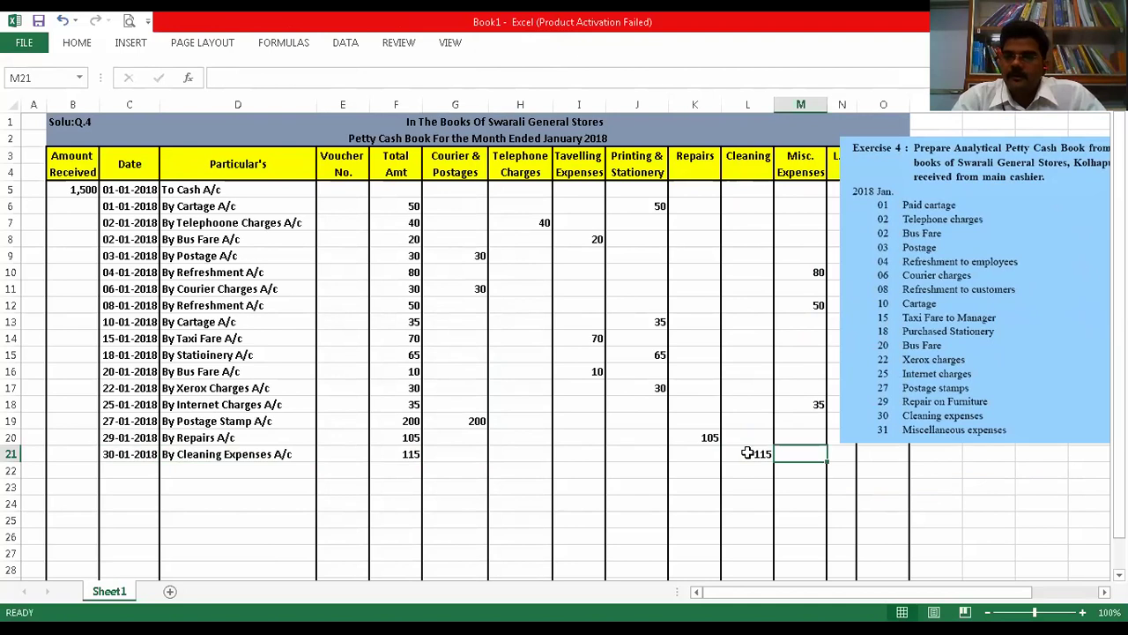
- Reposition the exercise picture to show its full transaction list and enter the particulars "By Miscellaneous Expenses A/c" in row 22
{"action": "left_click_drag", "start_coordinate": [1058, 352], "coordinate": [640, 325]}
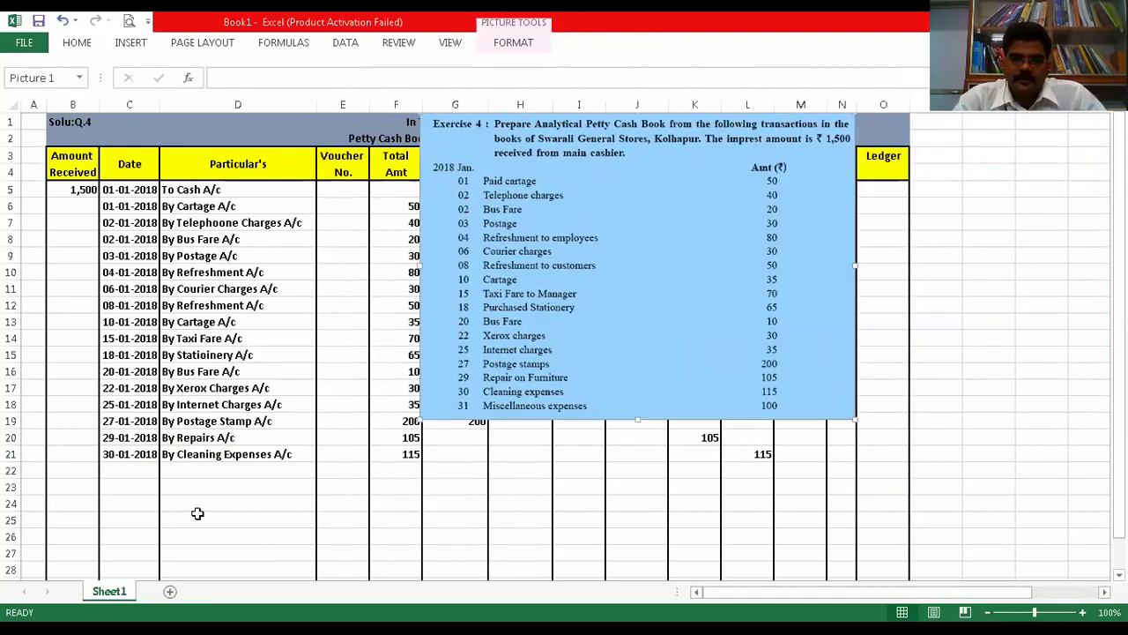
{"action": "left_click", "coordinate": [173, 470]}
{"action": "type", "text": "By"}
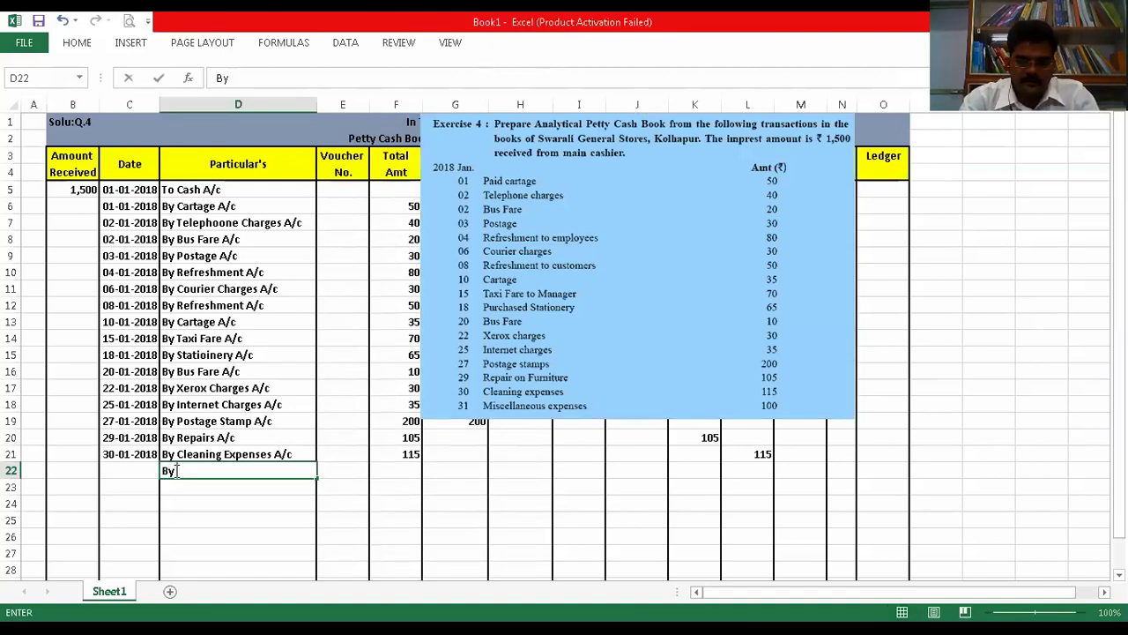
{"action": "type", "text": " Miscellaneous Expens"}
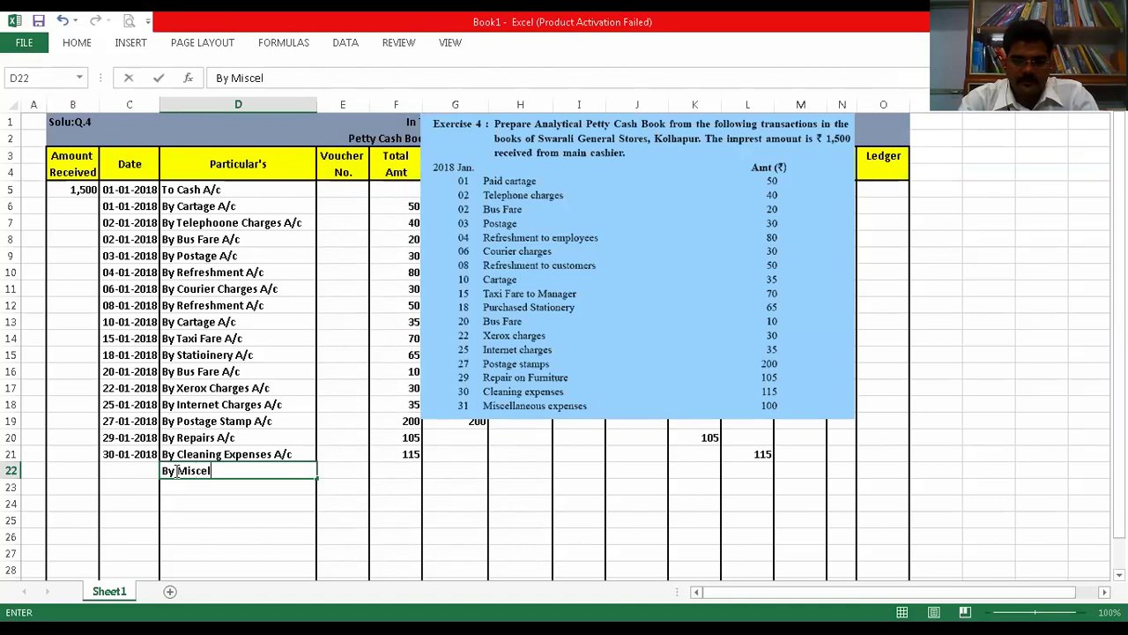
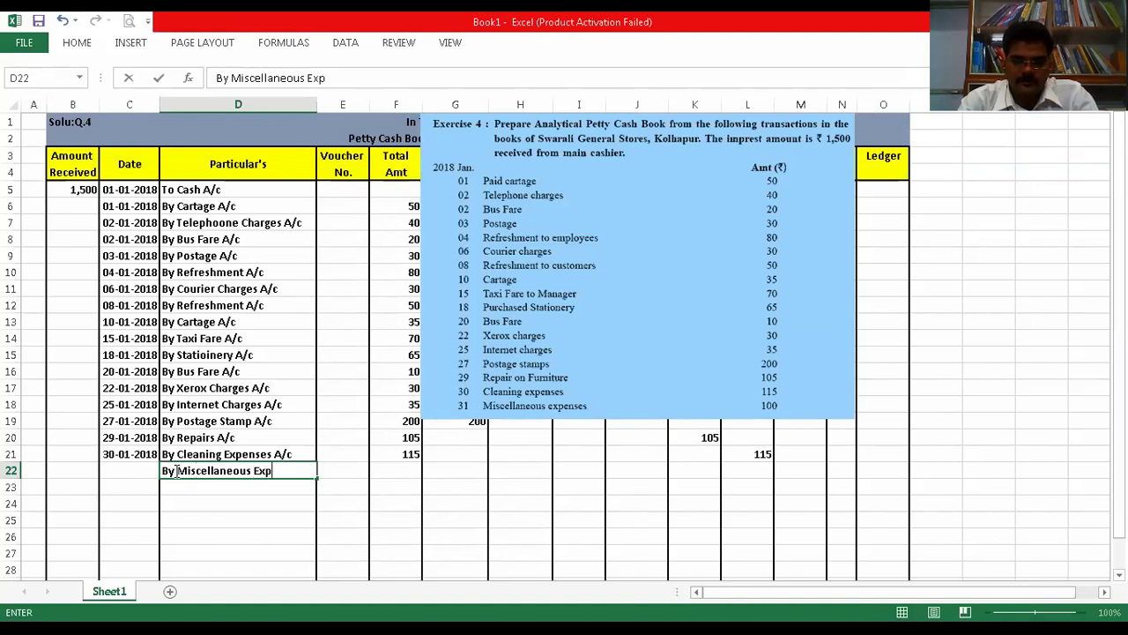
{"action": "type", "text": "es A/c"}
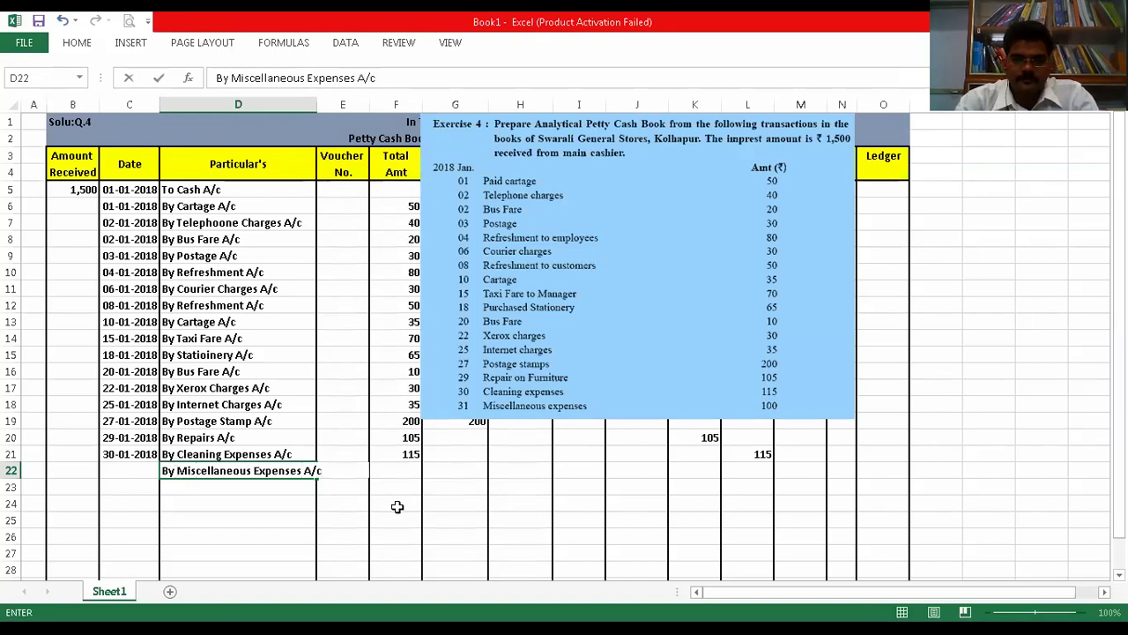
- Enter a Total Amt of 100 for the miscellaneous expenses entry in row 22
{"action": "left_click", "coordinate": [402, 477]}
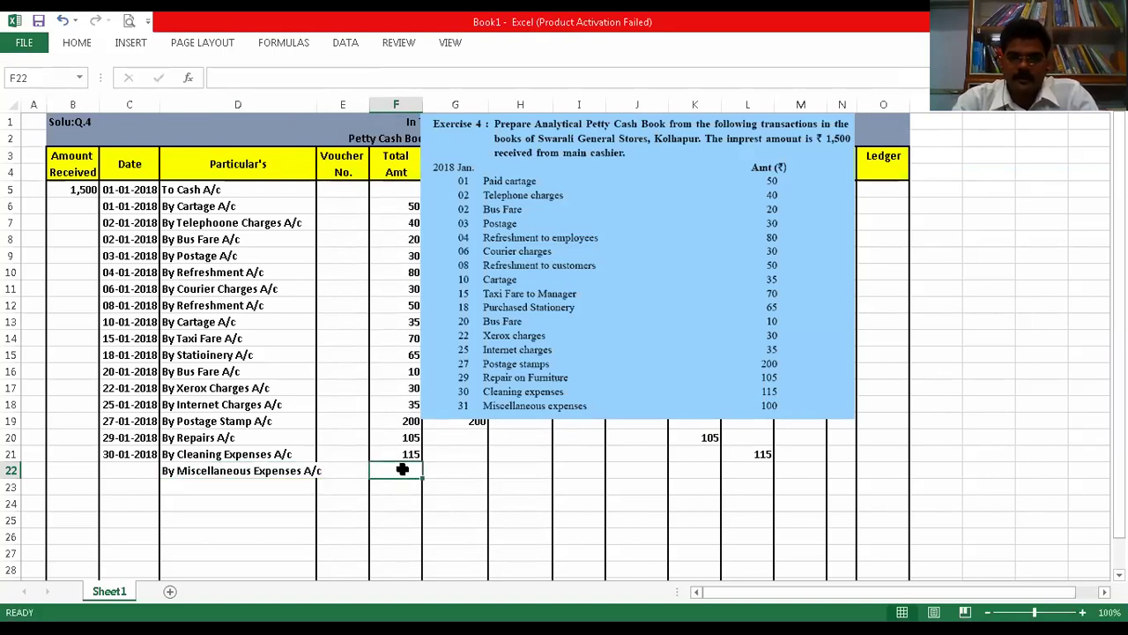
{"action": "type", "text": "100"}
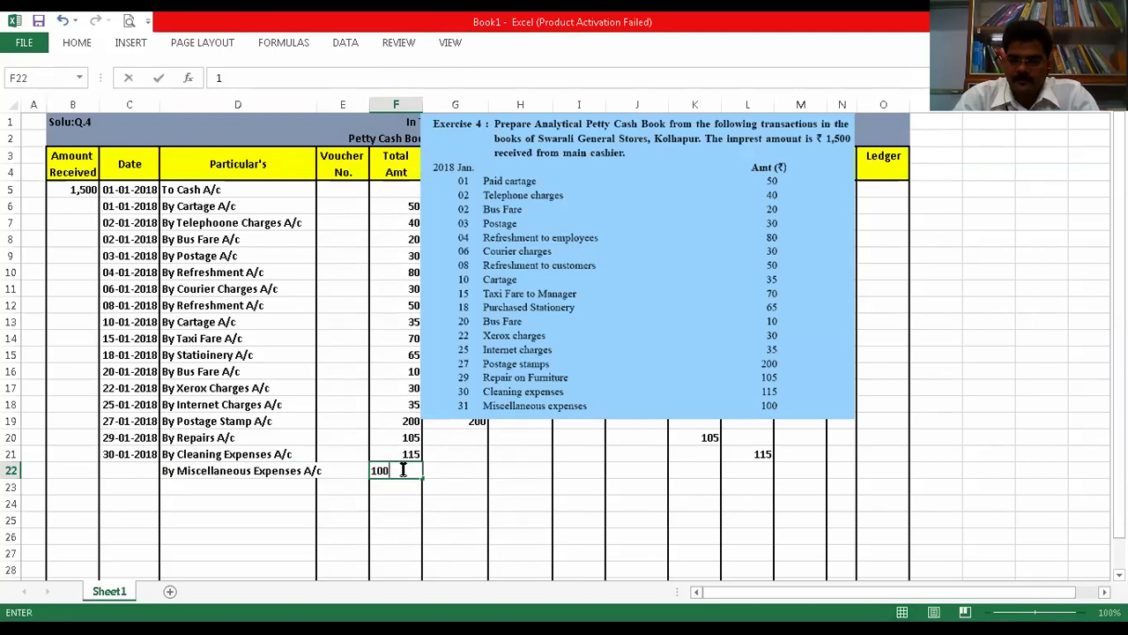
{"action": "key", "text": "Tab"}
{"action": "key", "text": "Tab"}
- Move the exercise picture off the Misc. Expenses column and enter 100 there in row 22
{"action": "left_click", "coordinate": [697, 274]}
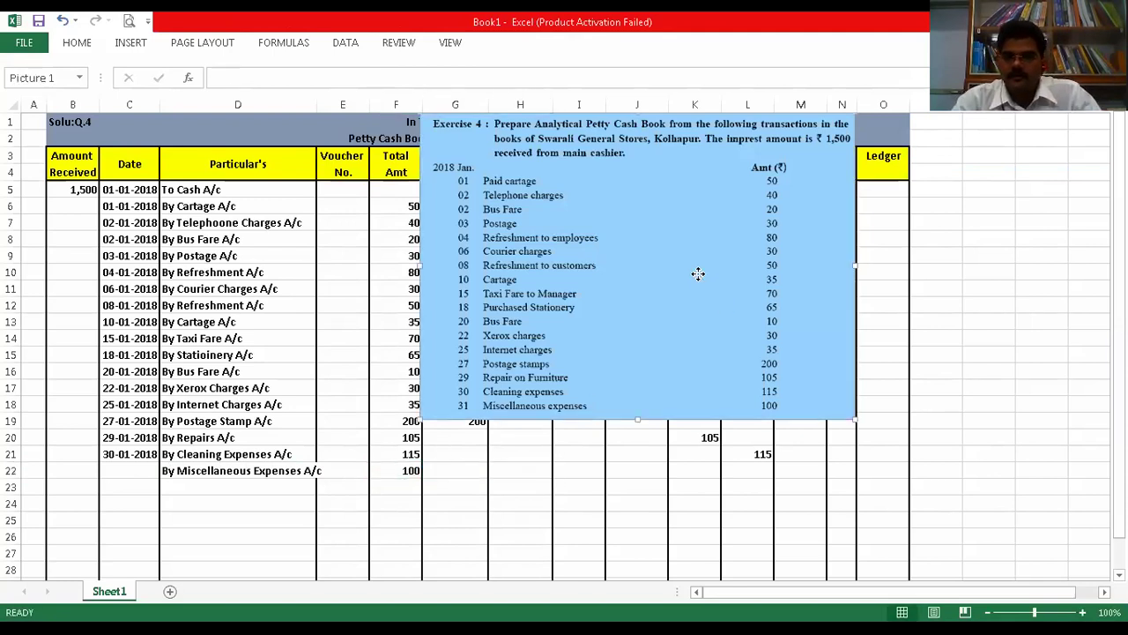
{"action": "left_click_drag", "start_coordinate": [697, 274], "coordinate": [1103, 397]}
{"action": "key", "text": "ctrl+z"}
{"action": "left_click_drag", "start_coordinate": [710, 329], "coordinate": [302, 269]}
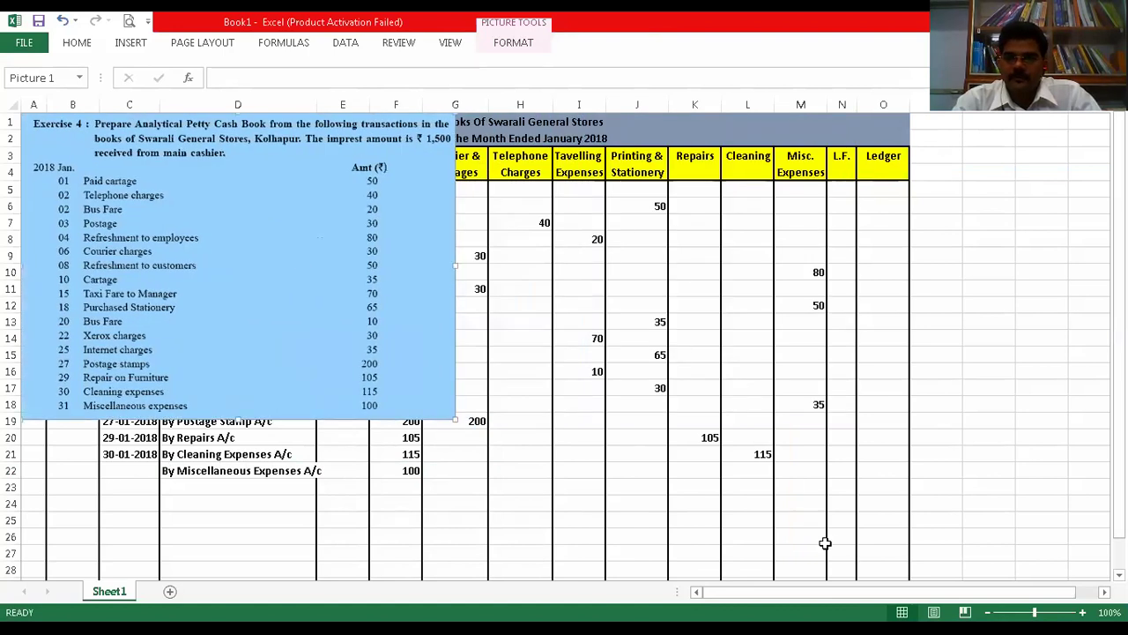
{"action": "left_click", "coordinate": [800, 469]}
{"action": "type", "text": "100"}
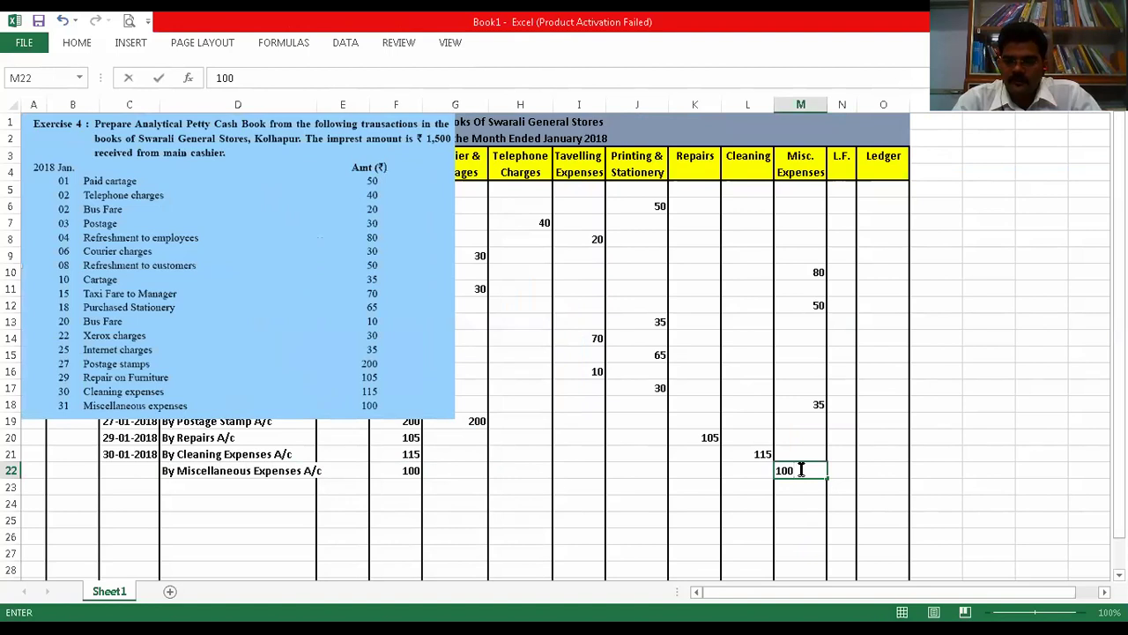
{"action": "key", "text": "Return"}
- Move the exercise picture beyond the Ledger column so that it clears the whole petty cash table
{"action": "mouse_move", "coordinate": [309, 259]}
{"action": "left_mouse_down"}
{"action": "mouse_move", "coordinate": [763, 361]}
{"action": "mouse_move", "coordinate": [1061, 509]}
{"action": "mouse_move", "coordinate": [1120, 582]}
{"action": "mouse_move", "coordinate": [317, 271]}
{"action": "left_mouse_up"}
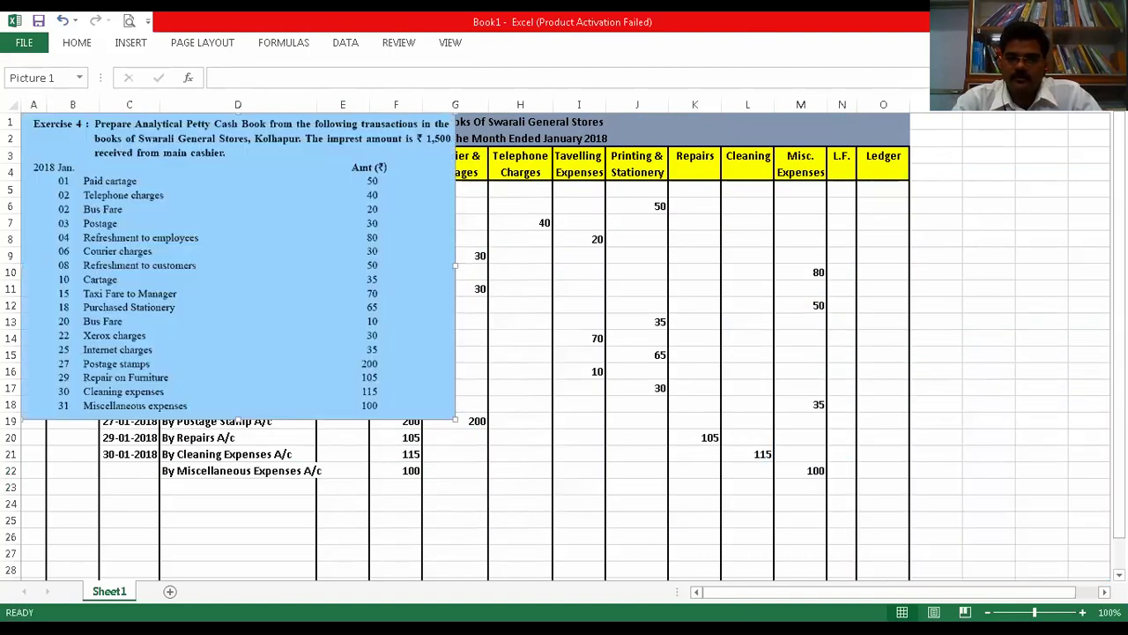
{"action": "left_click_drag", "start_coordinate": [64, 134], "coordinate": [976, 579]}
{"action": "key", "text": "ctrl+z"}
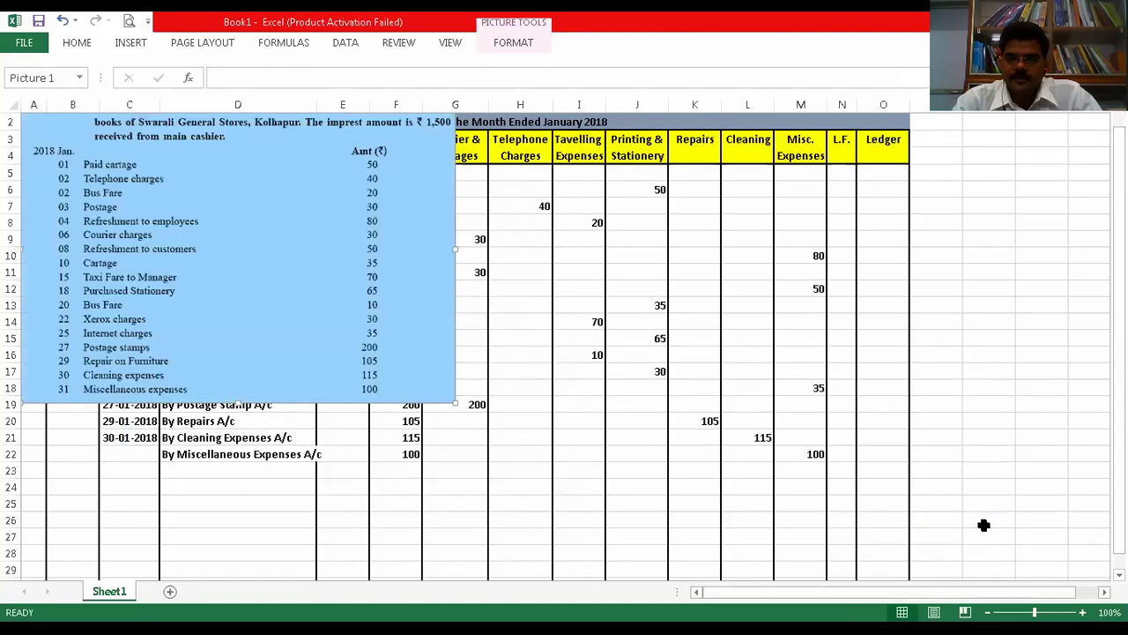
{"action": "left_click_drag", "start_coordinate": [231, 265], "coordinate": [1052, 350]}
{"action": "left_click_drag", "start_coordinate": [873, 304], "coordinate": [1016, 322]}
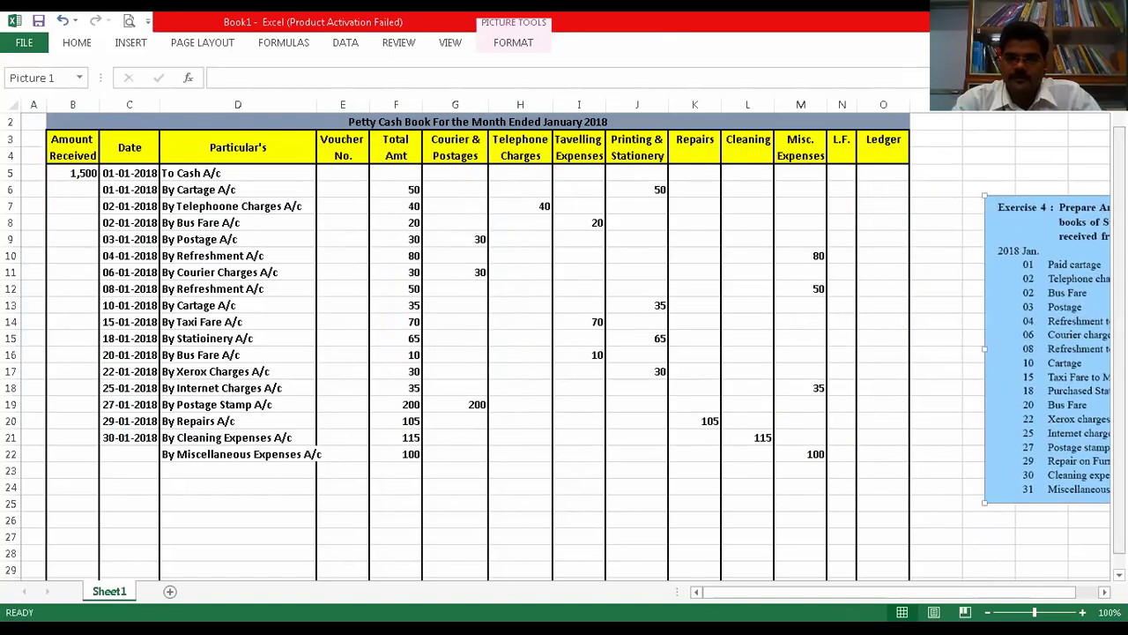
{"action": "scroll", "coordinate": [1102, 308], "scroll_direction": "up", "scroll_amount": 1}
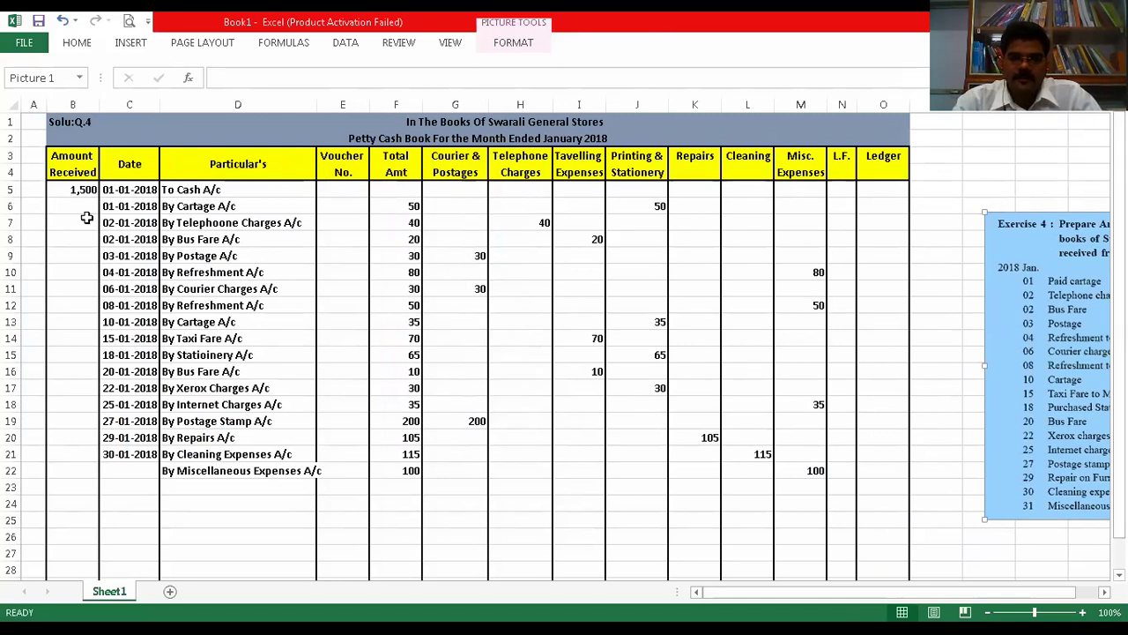
- Enter 1,500 as the Amount Received total in cell B27
{"action": "left_click", "coordinate": [79, 192]}
{"action": "left_click", "coordinate": [79, 192]}
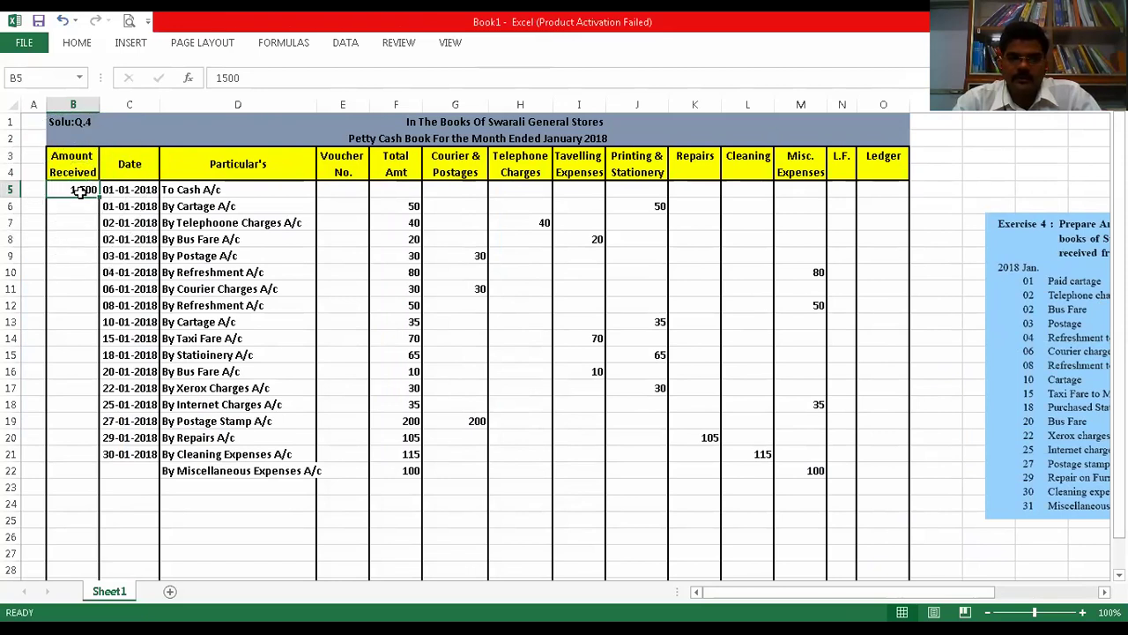
{"action": "left_click", "coordinate": [72, 553]}
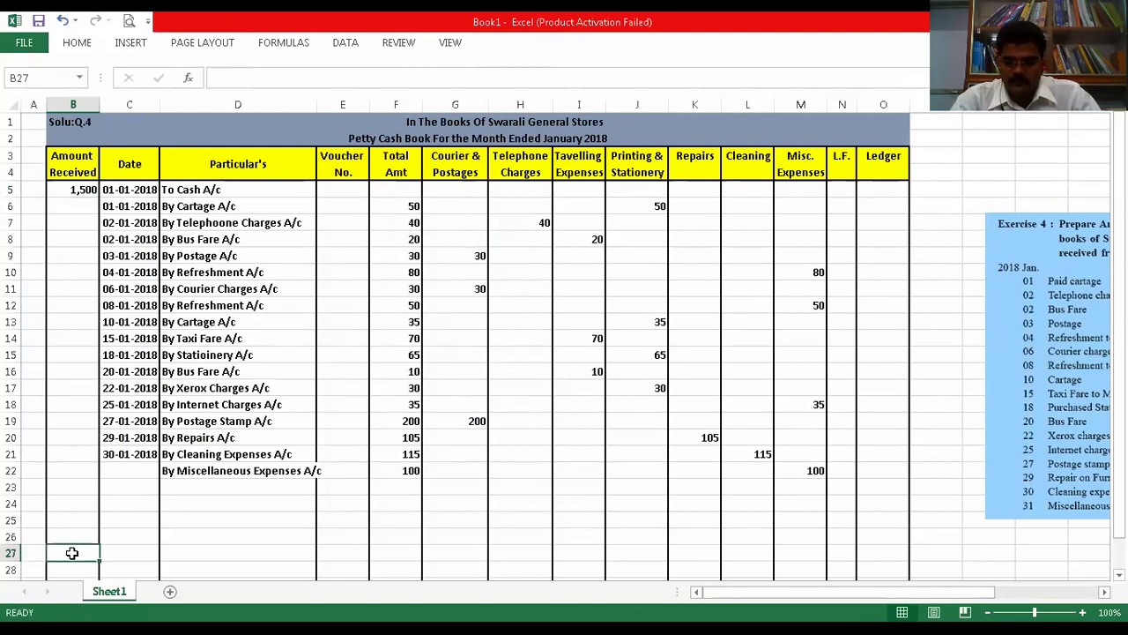
{"action": "type", "text": "1,500"}
{"action": "key", "text": "Return"}
{"action": "left_click", "coordinate": [74, 553]}
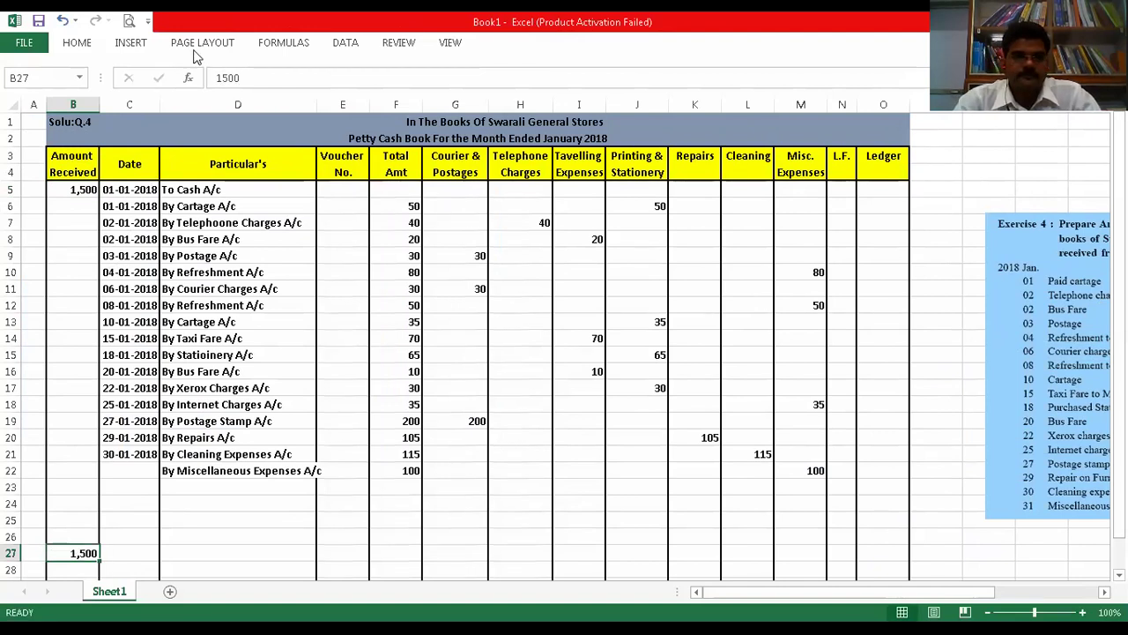
- Apply a Top and Double Bottom Border to the Amount Received total in B27
{"action": "left_click", "coordinate": [77, 42]}
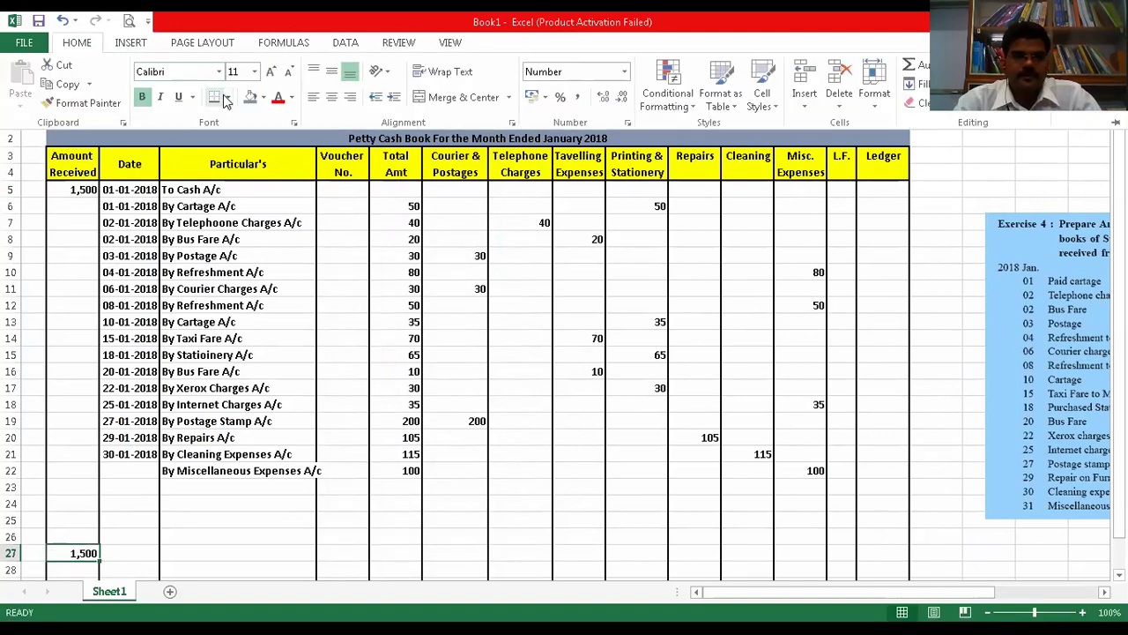
{"action": "left_click", "coordinate": [226, 97]}
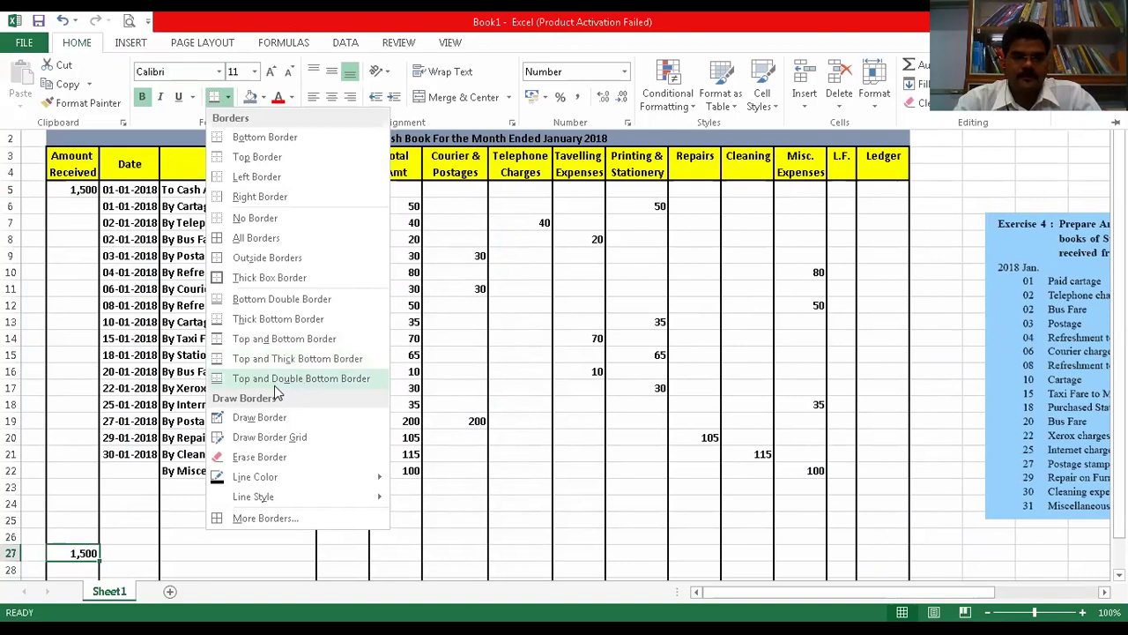
{"action": "left_click", "coordinate": [290, 596]}
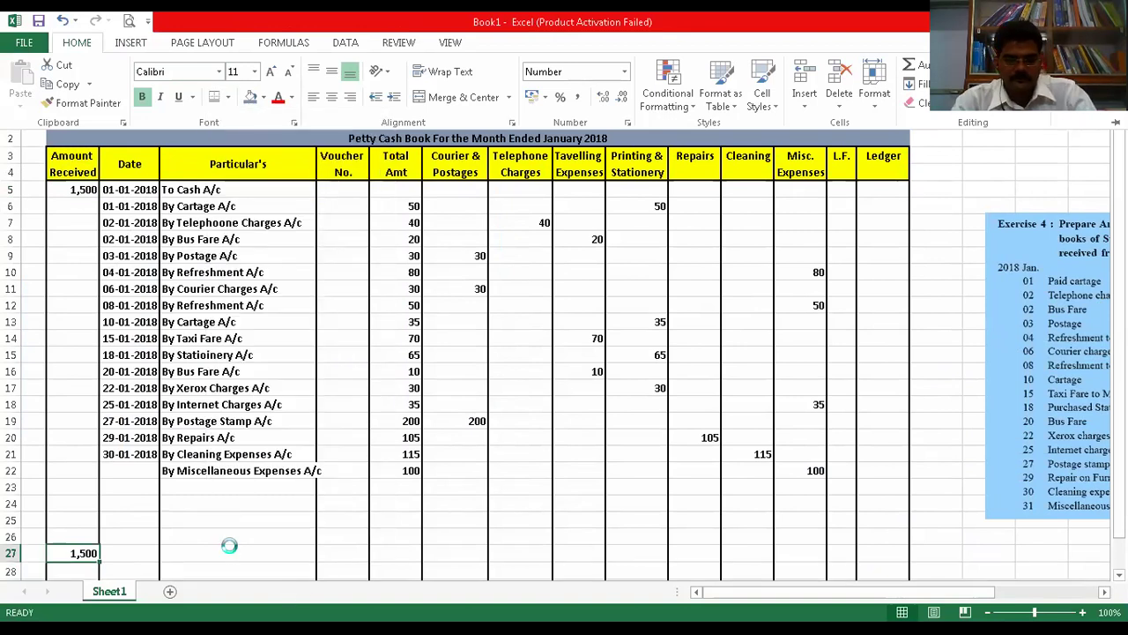
- Copy the Amount Received total from B27 into the Total Amt column at F27
{"action": "key", "text": "ctrl+c"}
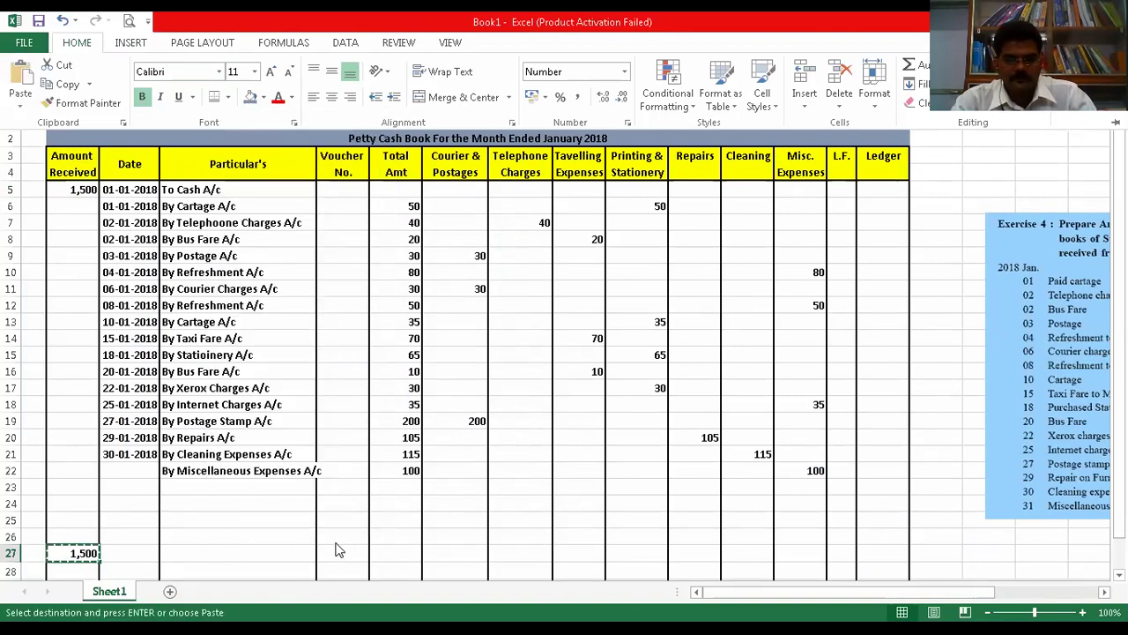
{"action": "left_click", "coordinate": [391, 554]}
{"action": "key", "text": "ctrl+v"}
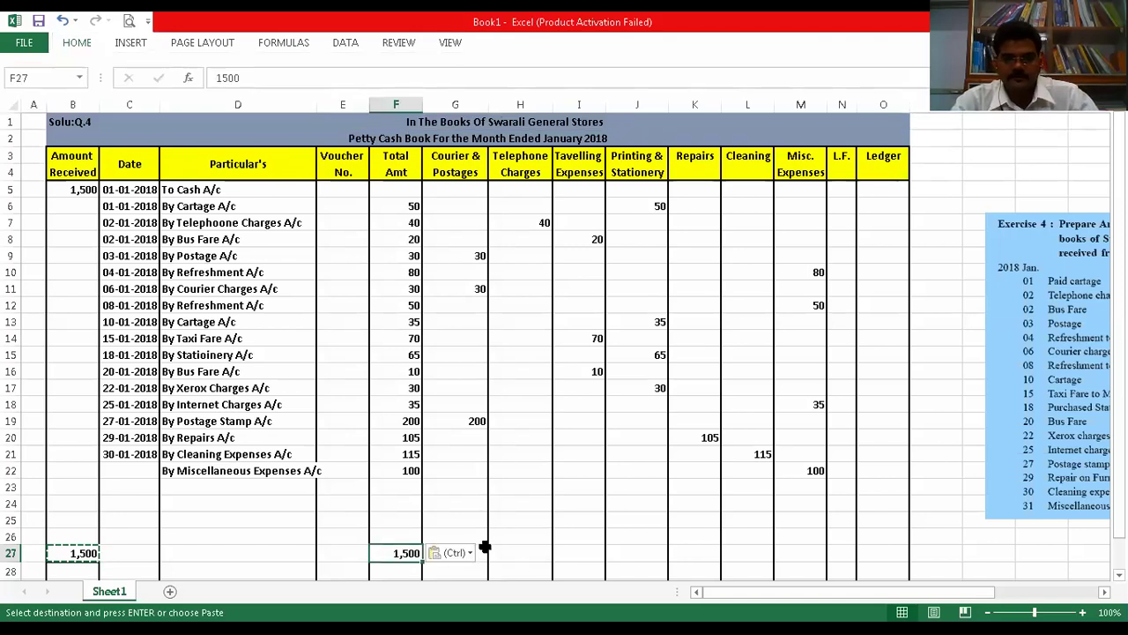
{"action": "left_click", "coordinate": [511, 534]}
{"action": "left_click", "coordinate": [392, 483]}
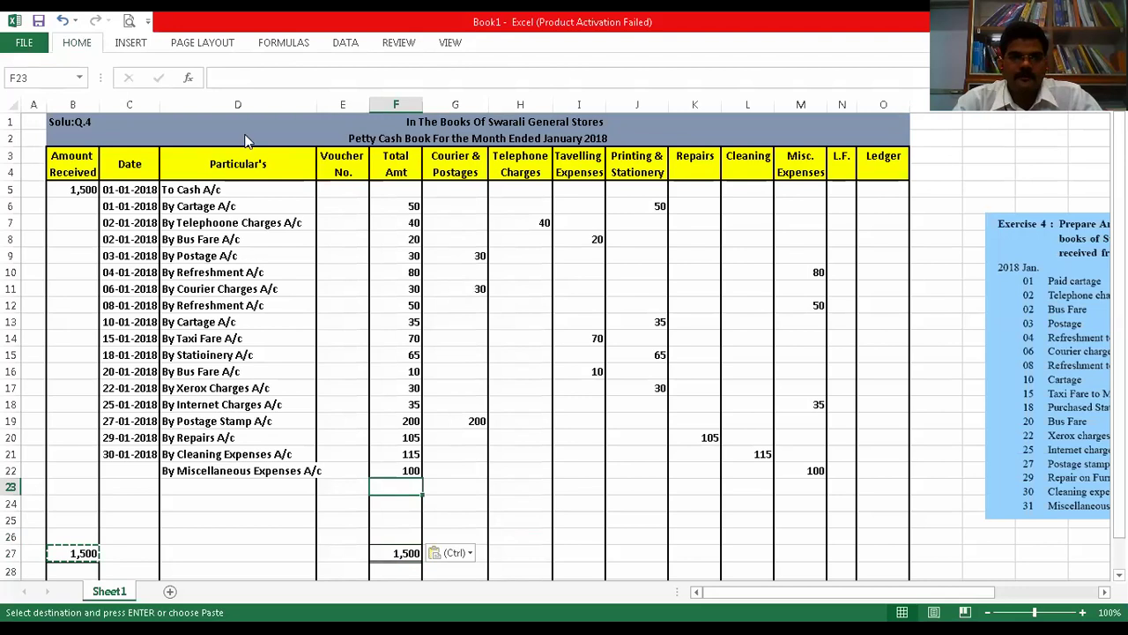
{"action": "left_click", "coordinate": [77, 42]}
{"action": "key", "text": "Escape"}
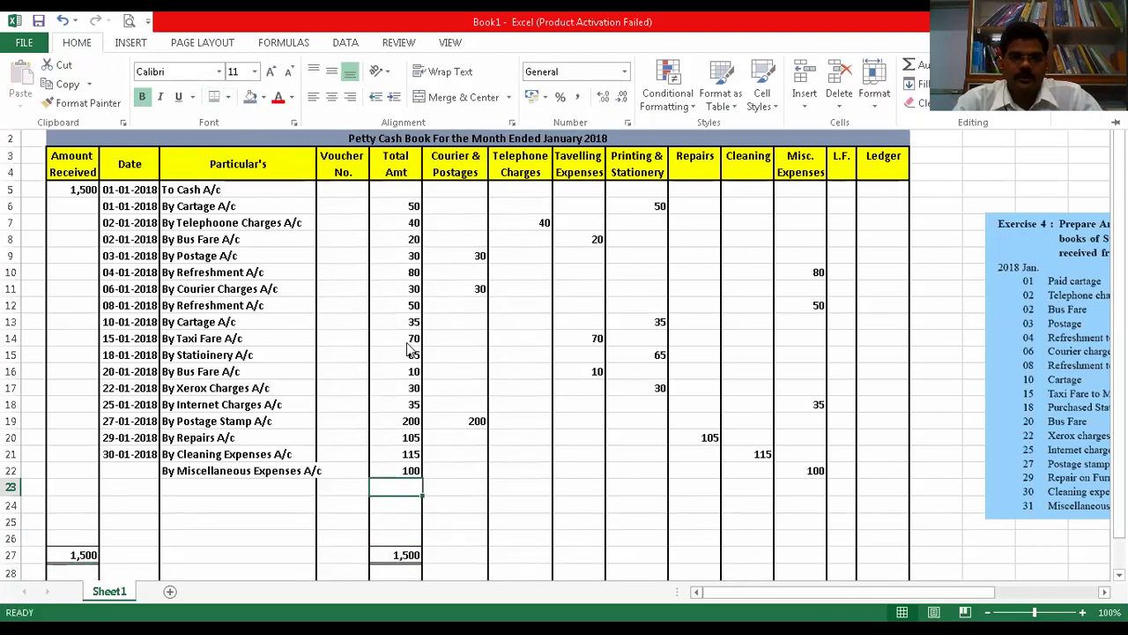
{"action": "left_click", "coordinate": [447, 505]}
{"action": "left_click", "coordinate": [446, 504]}
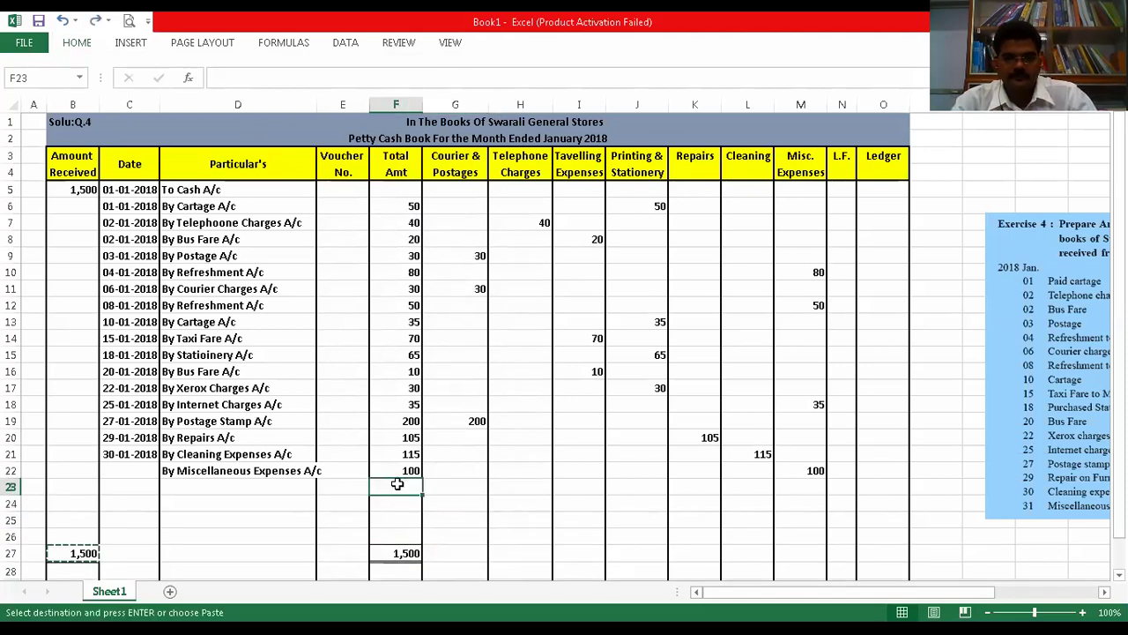
{"action": "left_click", "coordinate": [467, 507]}
{"action": "left_click", "coordinate": [398, 487]}
- Apply a Thick Bottom Border below the last Total Amt entry in F22
{"action": "left_click", "coordinate": [393, 472]}
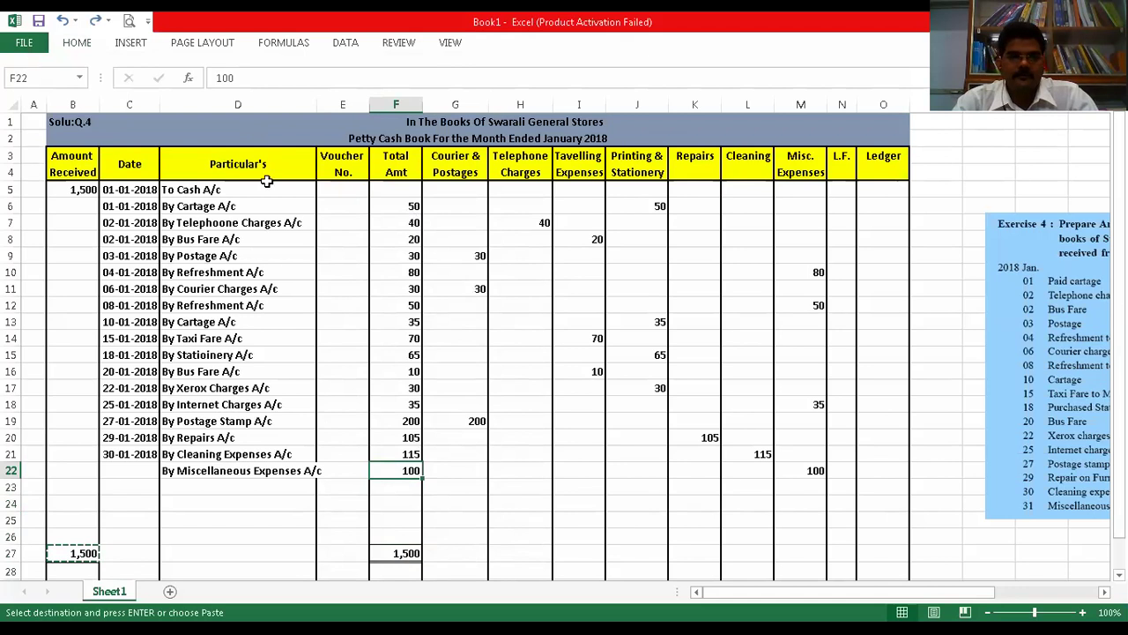
{"action": "left_click", "coordinate": [77, 44]}
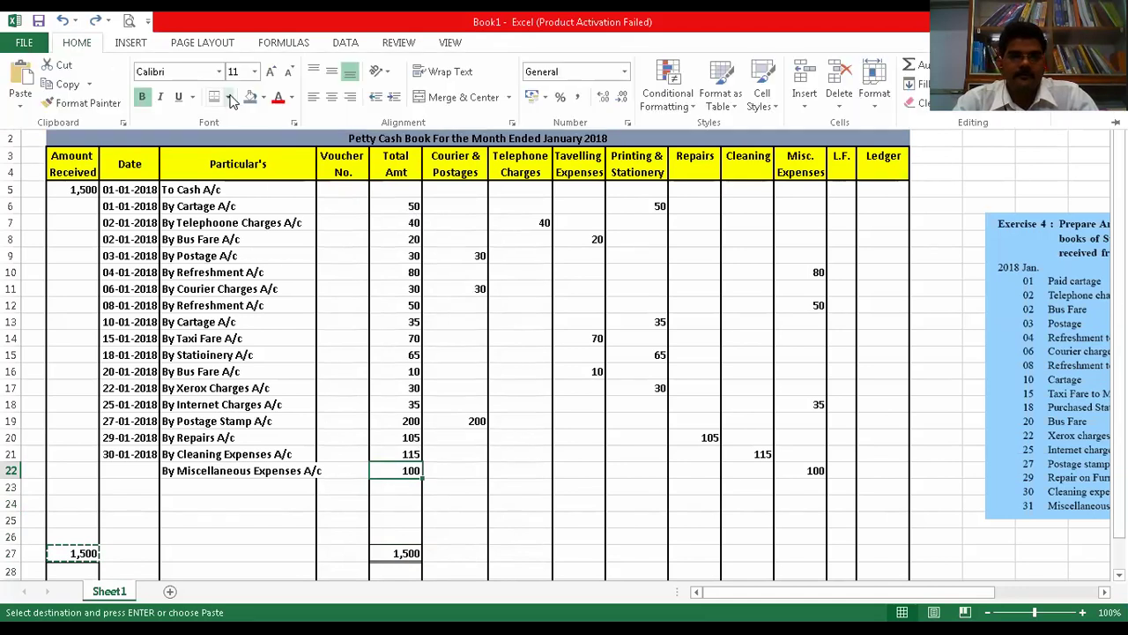
{"action": "left_click", "coordinate": [228, 97]}
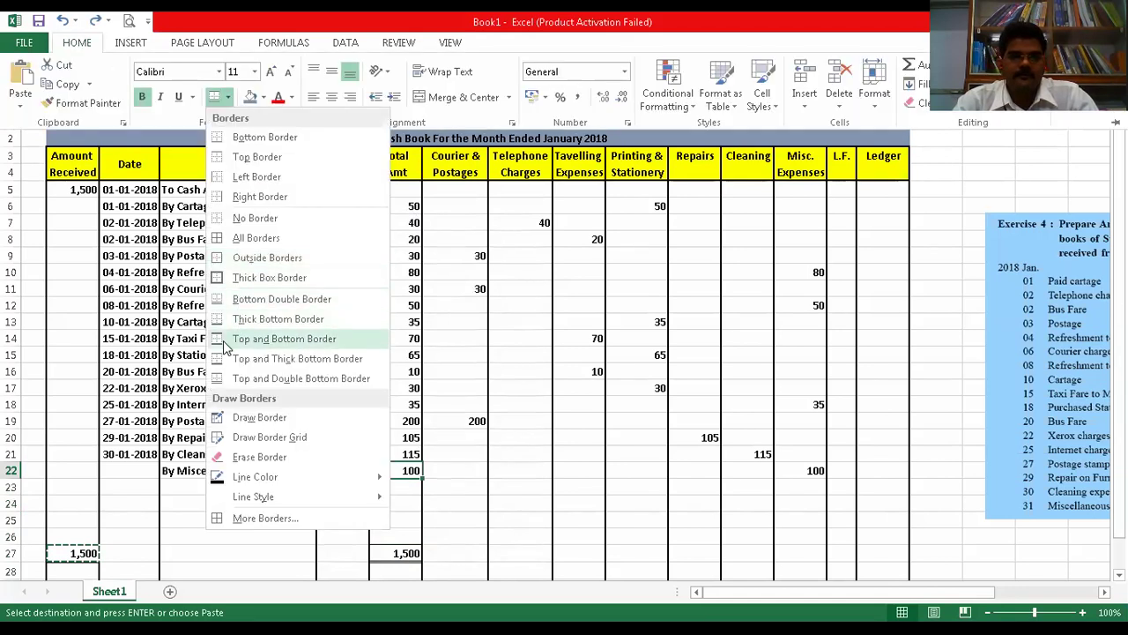
{"action": "left_click", "coordinate": [220, 322]}
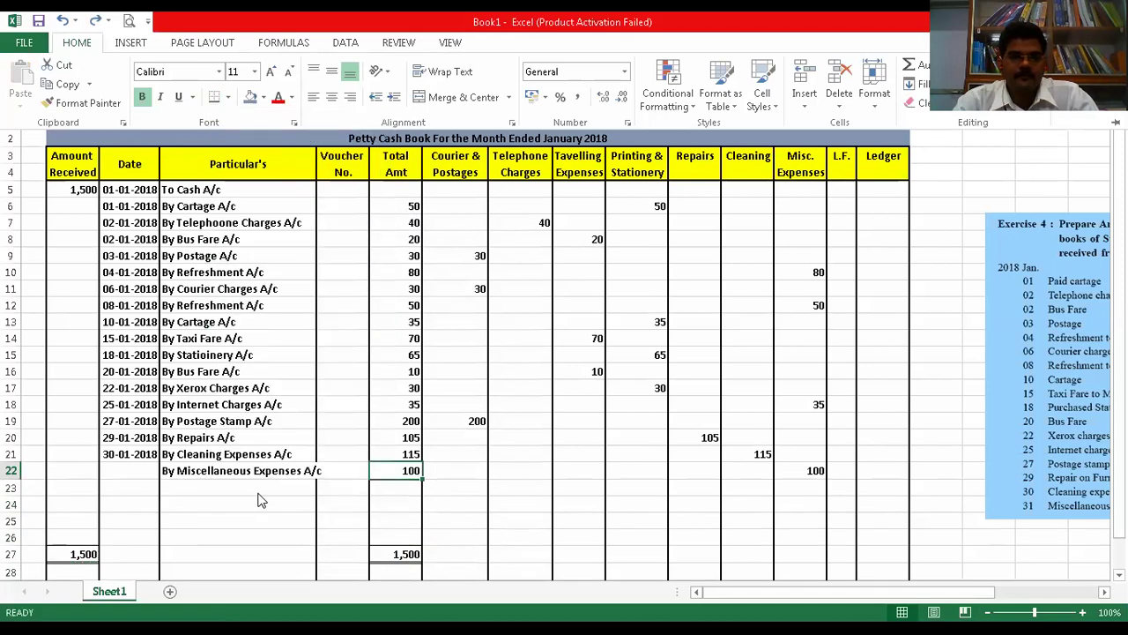
- Enter the label Total Expenses in the Particular's column at D23
{"action": "left_click", "coordinate": [254, 490]}
{"action": "type", "text": "Total"}
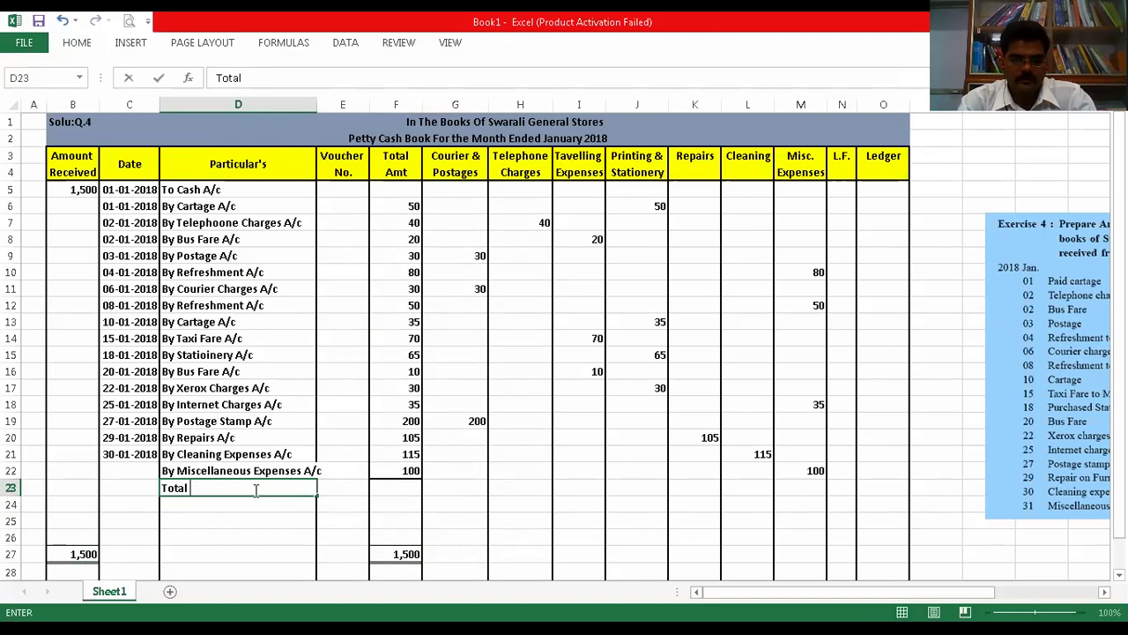
{"action": "type", "text": " Expenses"}
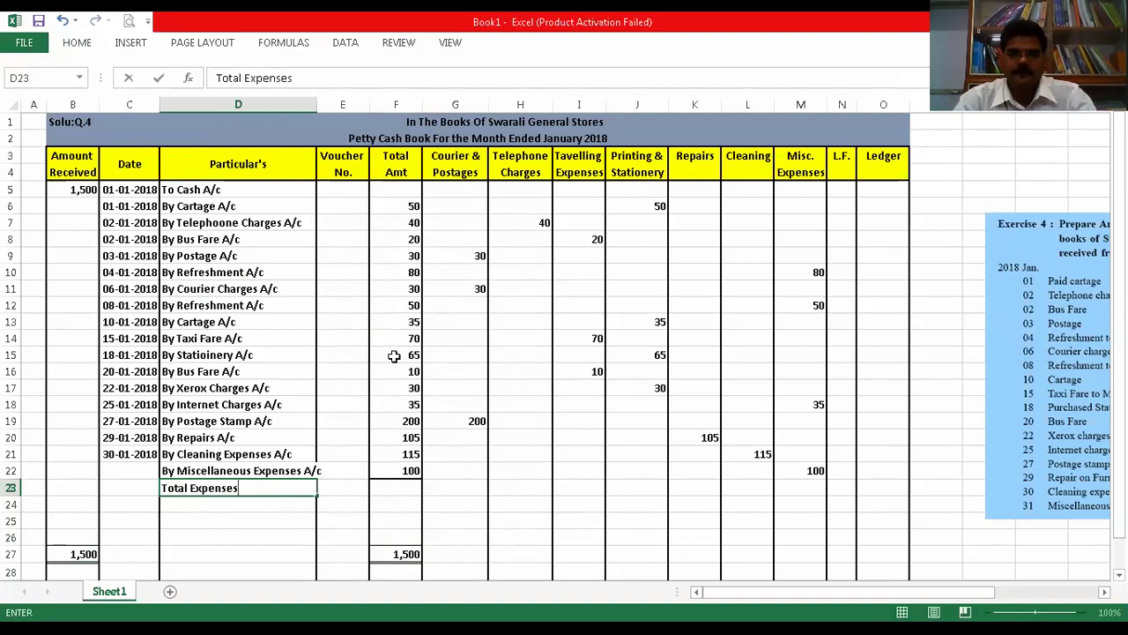
- Check the sum of the Total Amt entries F6:F22 and enter 1,065 as total expenses in F23
{"action": "left_click_drag", "start_coordinate": [401, 206], "coordinate": [405, 464]}
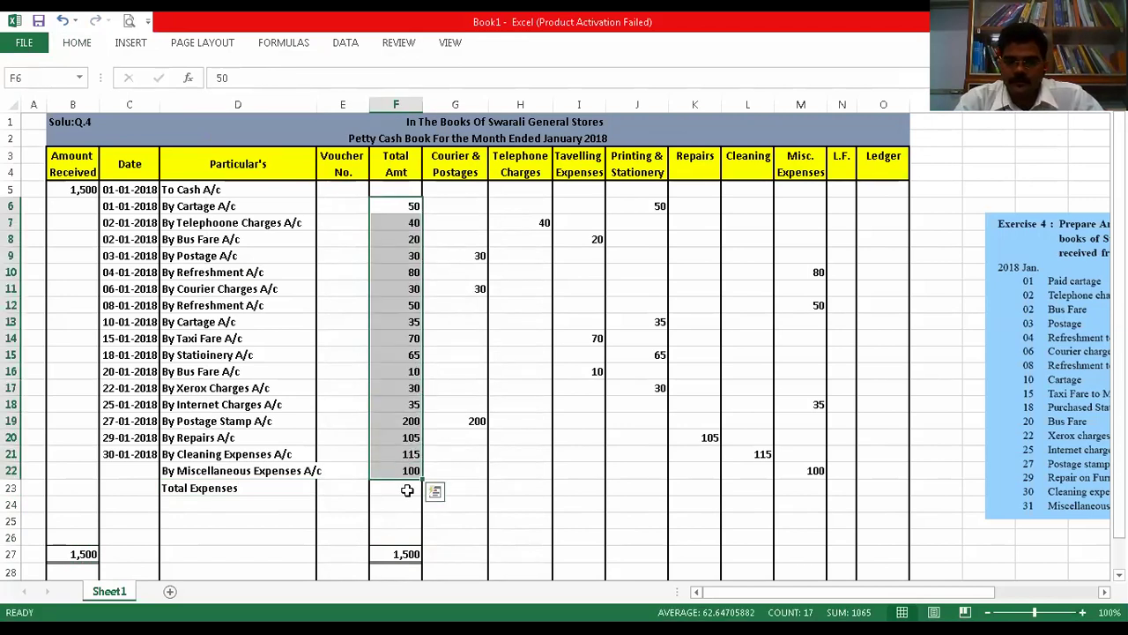
{"action": "left_click", "coordinate": [400, 488]}
{"action": "type", "text": "10"}
{"action": "key", "text": "BackSpace"}
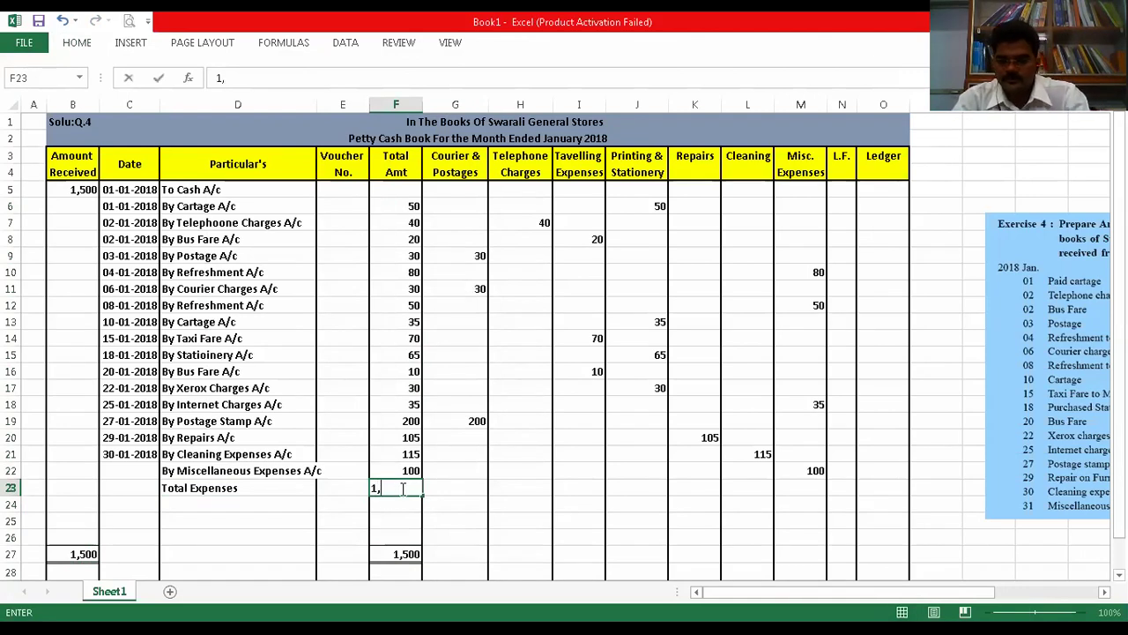
{"action": "type", "text": ",065"}
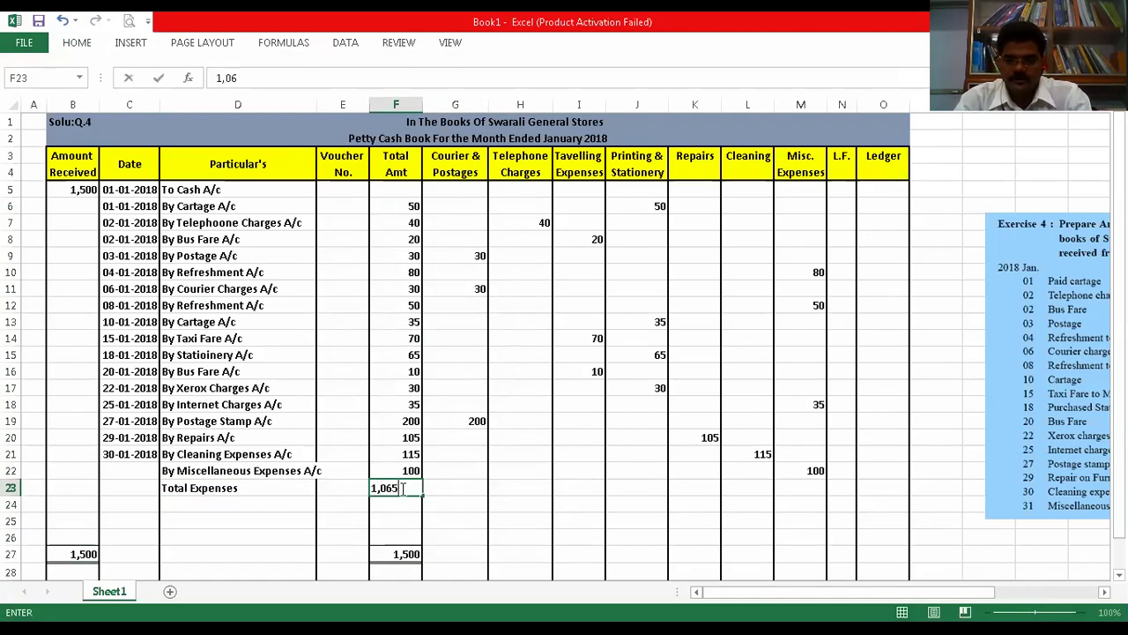
{"action": "key", "text": "Return"}
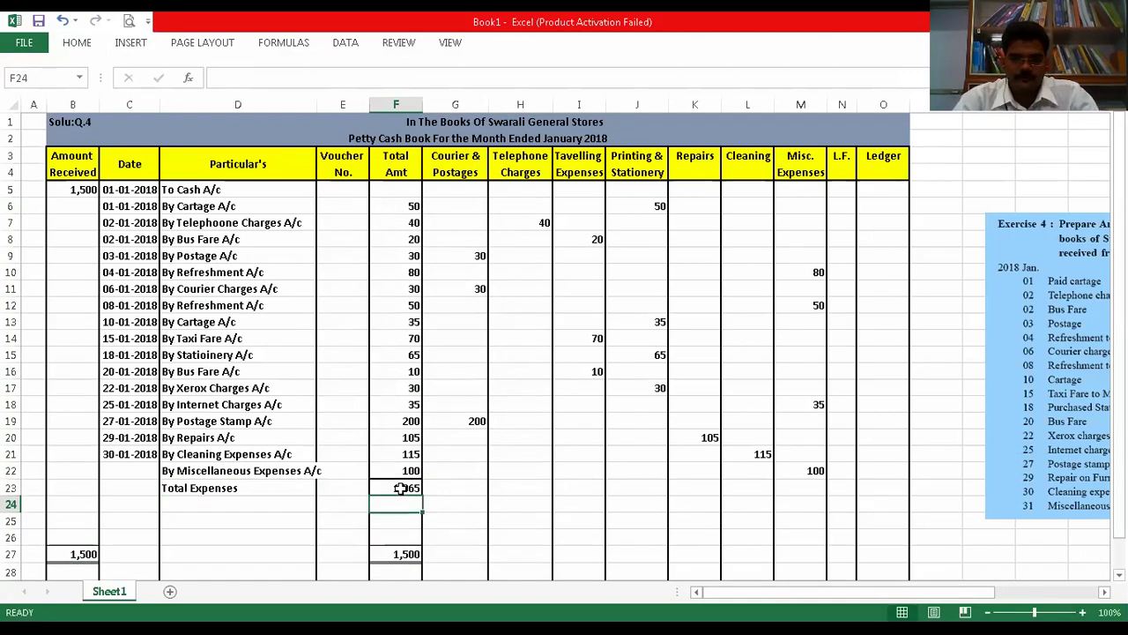
- Enter the closing balance of 435 in the Total Amt column at F25
{"action": "left_click", "coordinate": [407, 555]}
{"action": "left_click", "coordinate": [402, 487]}
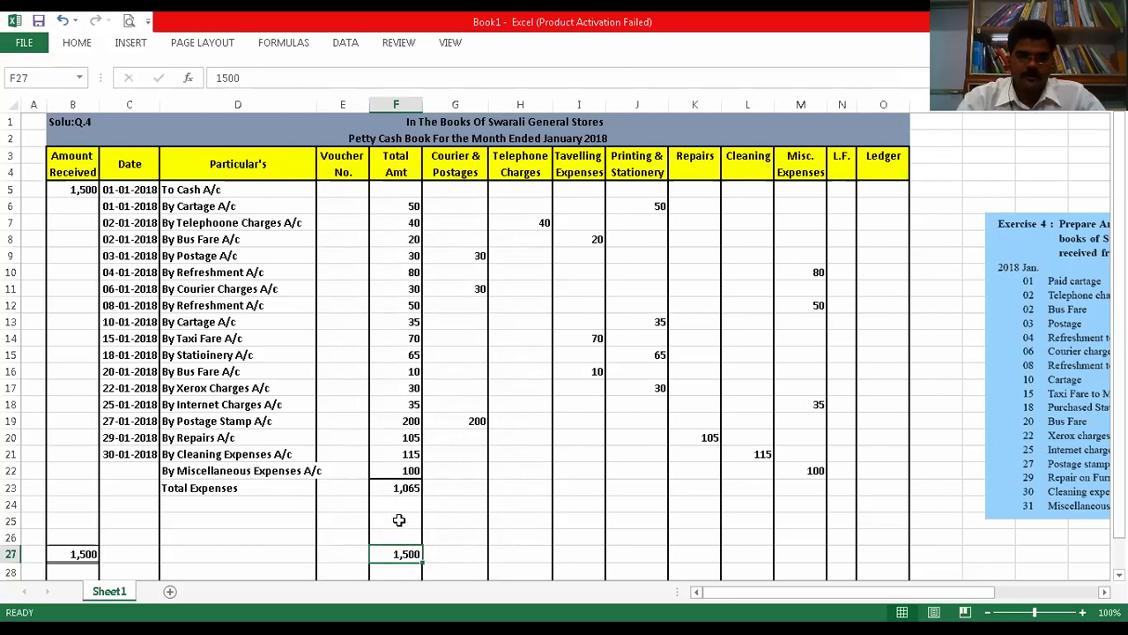
{"action": "left_click", "coordinate": [402, 524]}
{"action": "type", "text": "435"}
{"action": "key", "text": "Return"}
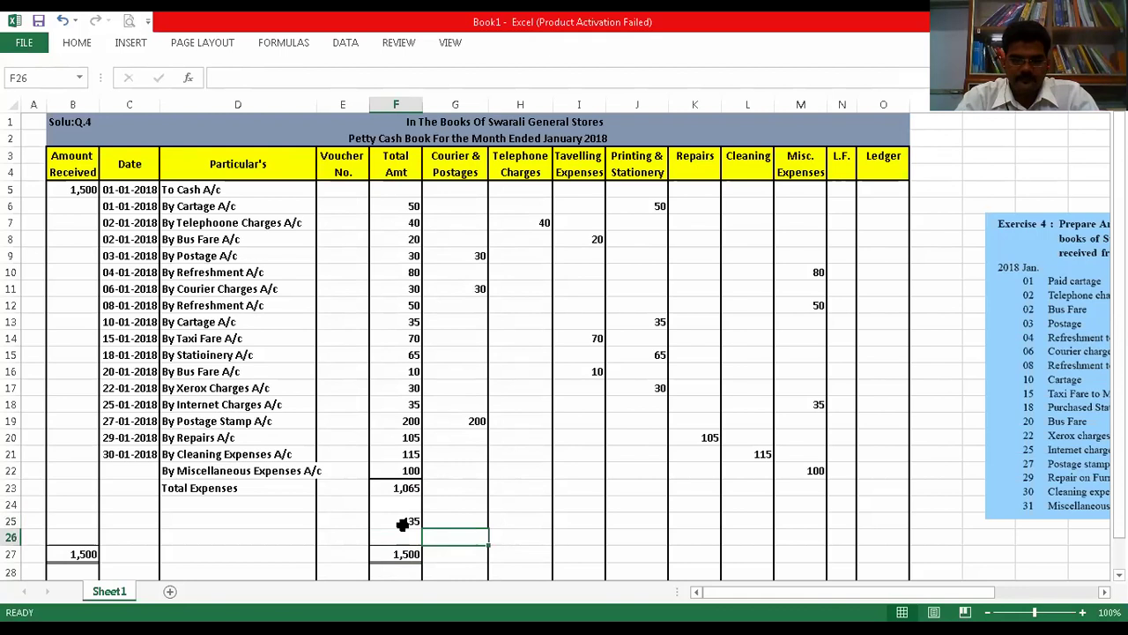
- Describe the row 25 balance as By Balance c/d and date it 31-01-2018
{"action": "key", "text": "Left"}
{"action": "key", "text": "Up"}
{"action": "key", "text": "Left"}
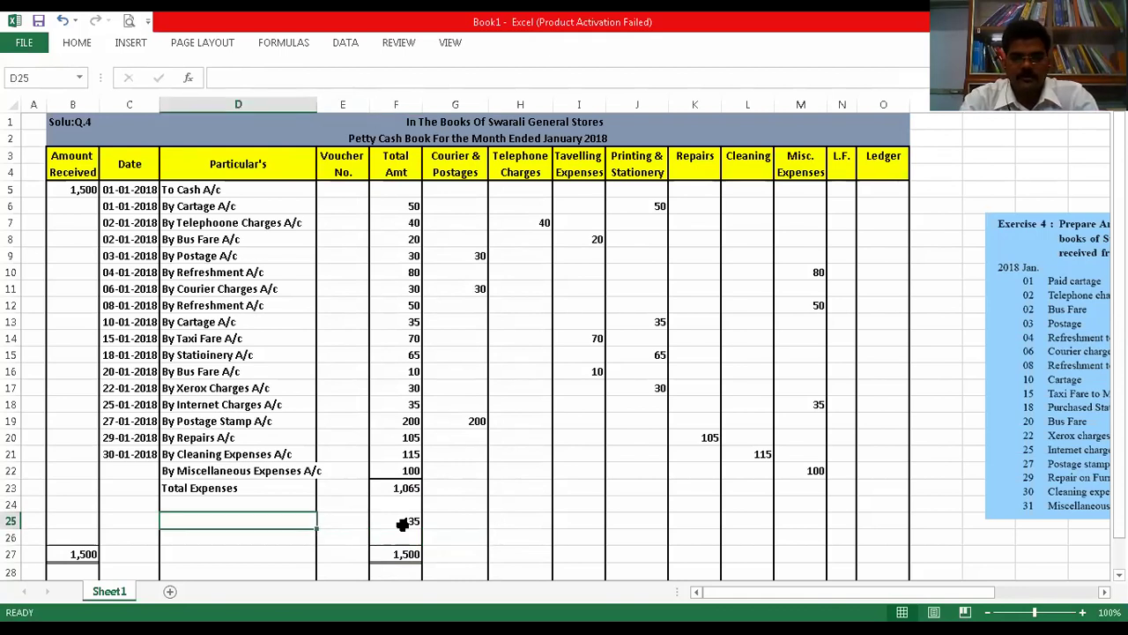
{"action": "type", "text": "By Balance "}
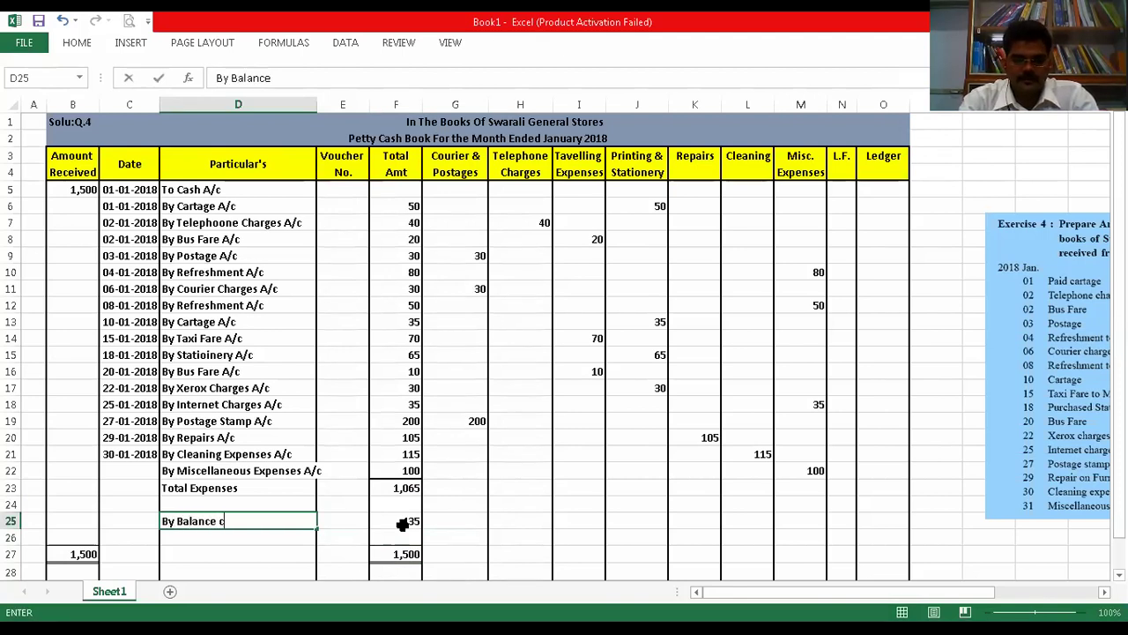
{"action": "type", "text": "c/d"}
{"action": "left_click", "coordinate": [534, 536]}
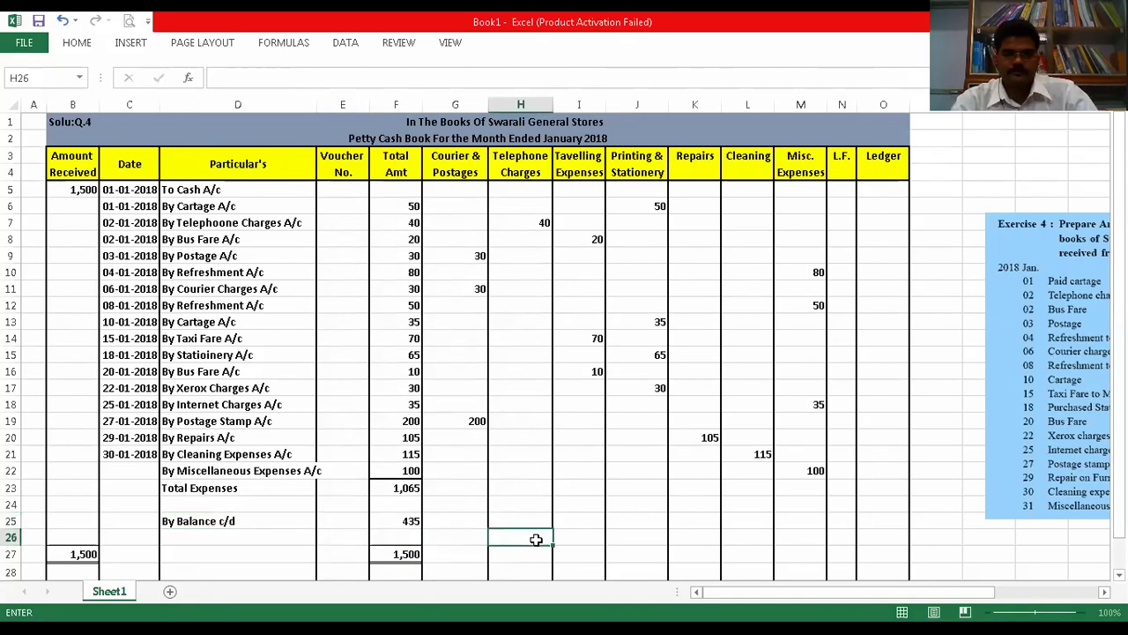
{"action": "left_click", "coordinate": [130, 514]}
{"action": "type", "text": "31/01/2018"}
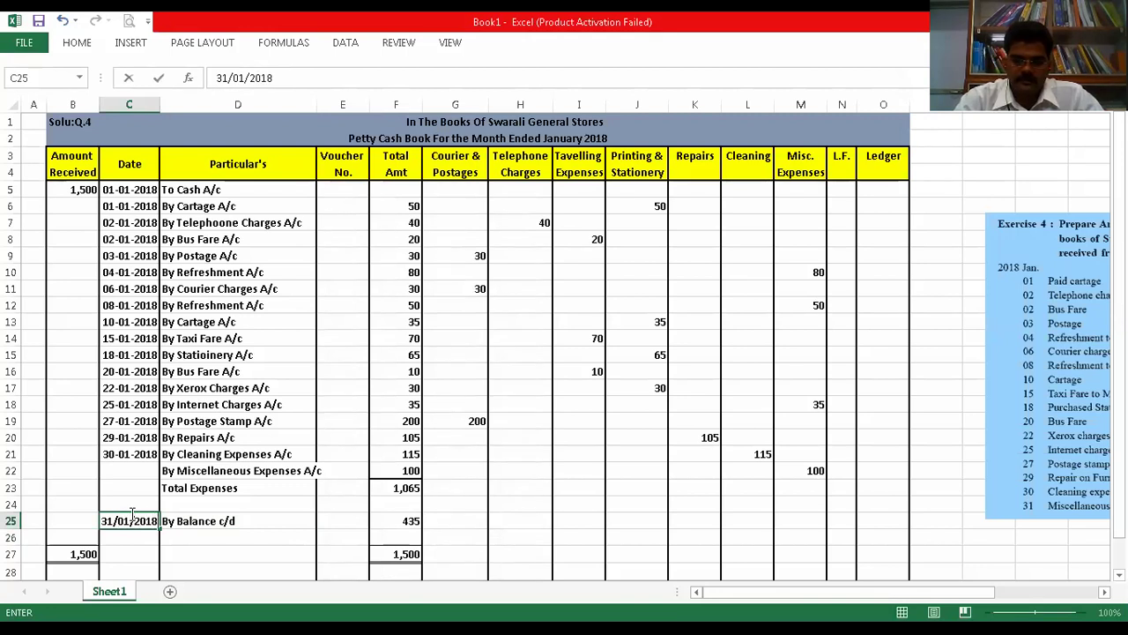
{"action": "key", "text": "Tab"}
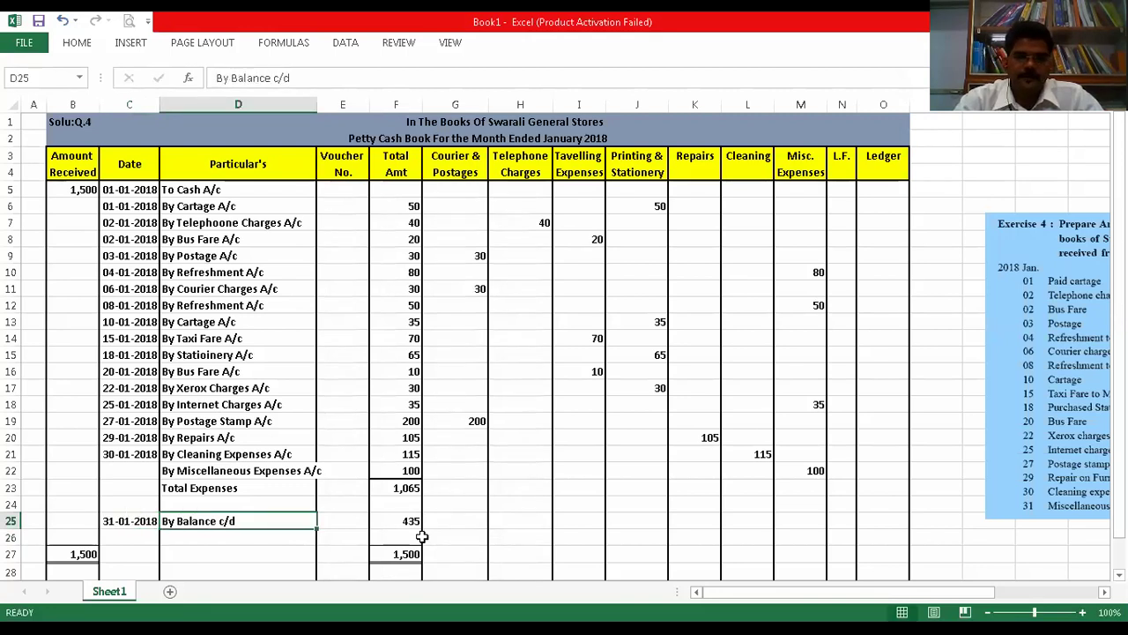
{"action": "left_click_drag", "start_coordinate": [441, 473], "coordinate": [893, 470]}
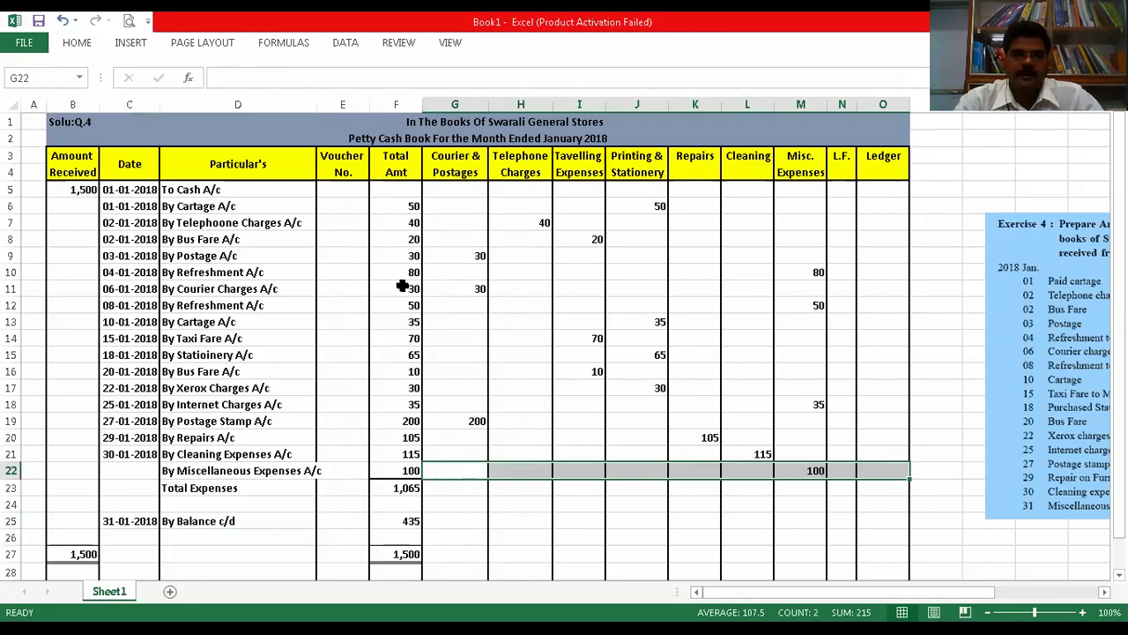
{"action": "left_click", "coordinate": [78, 44]}
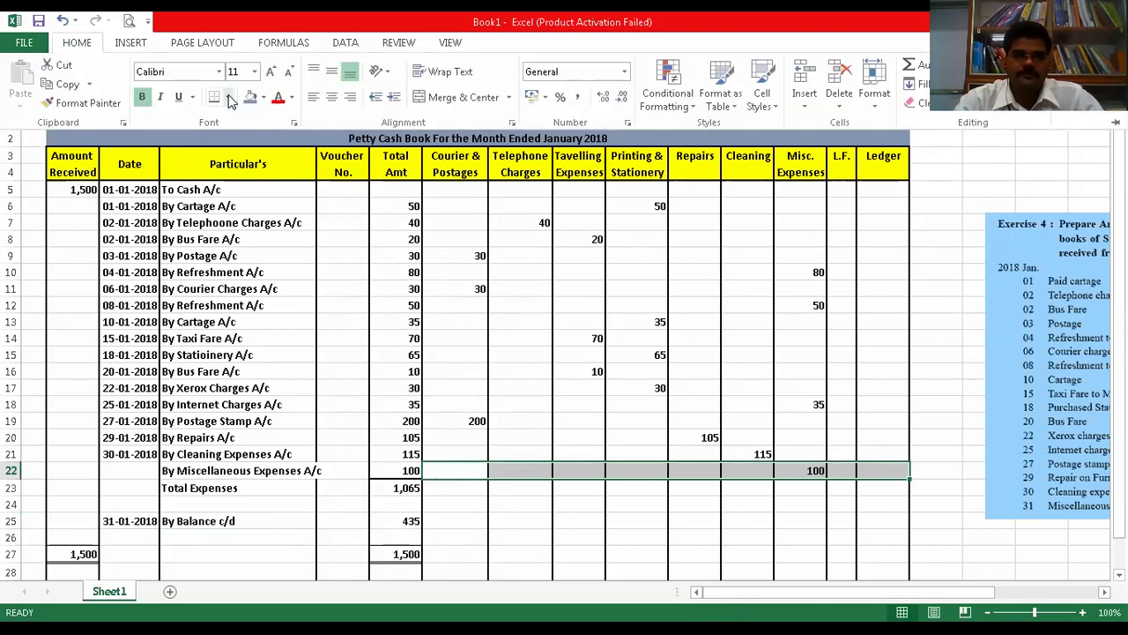
{"action": "left_click", "coordinate": [228, 97]}
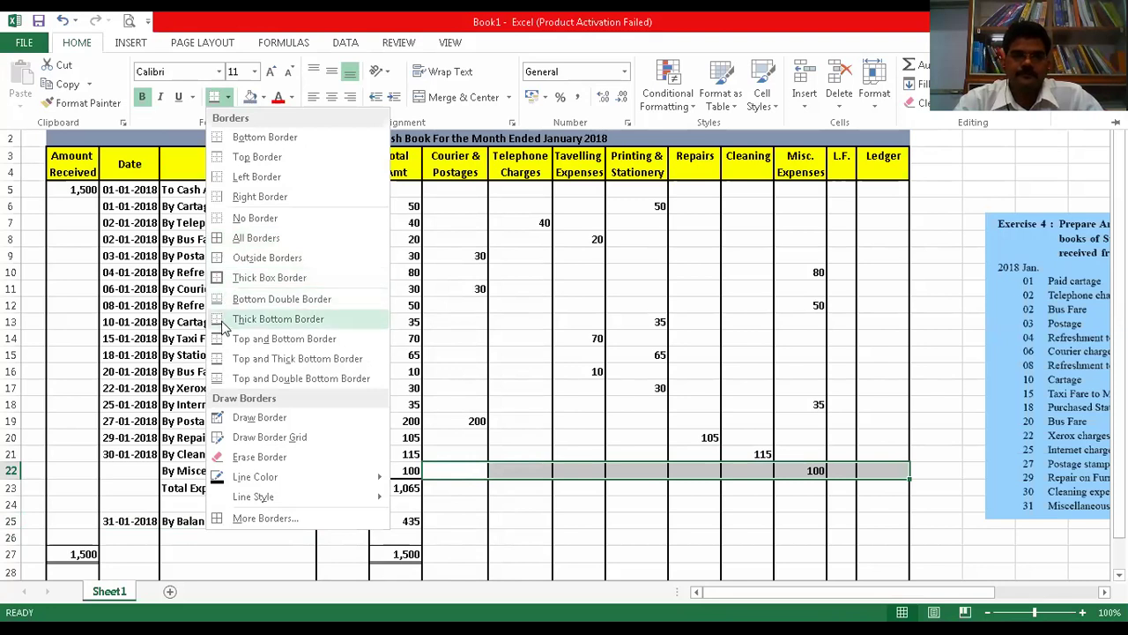
{"action": "left_click", "coordinate": [409, 493]}
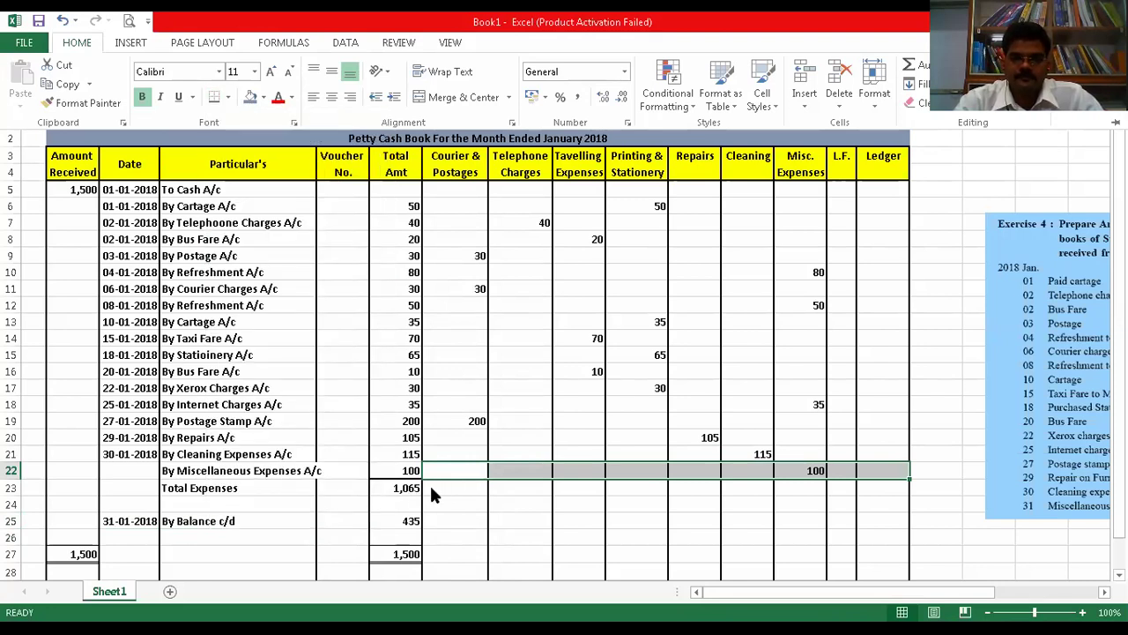
- Apply a Top and Bottom Border to the Total Expenses row from G23 to O23
{"action": "left_click_drag", "start_coordinate": [460, 490], "coordinate": [874, 483]}
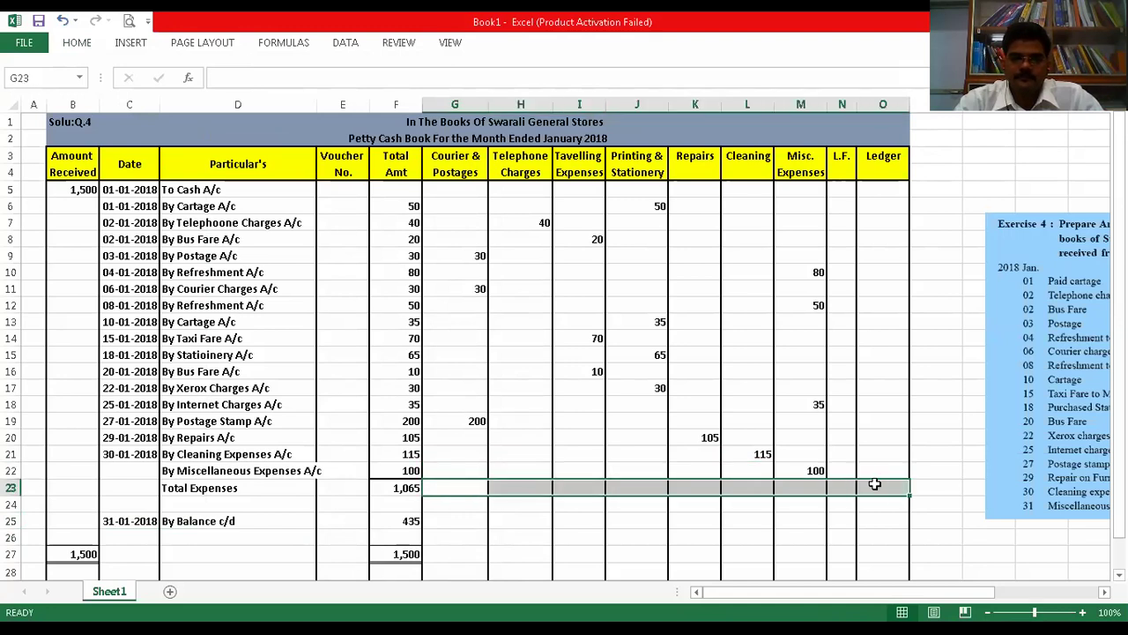
{"action": "left_click", "coordinate": [77, 43]}
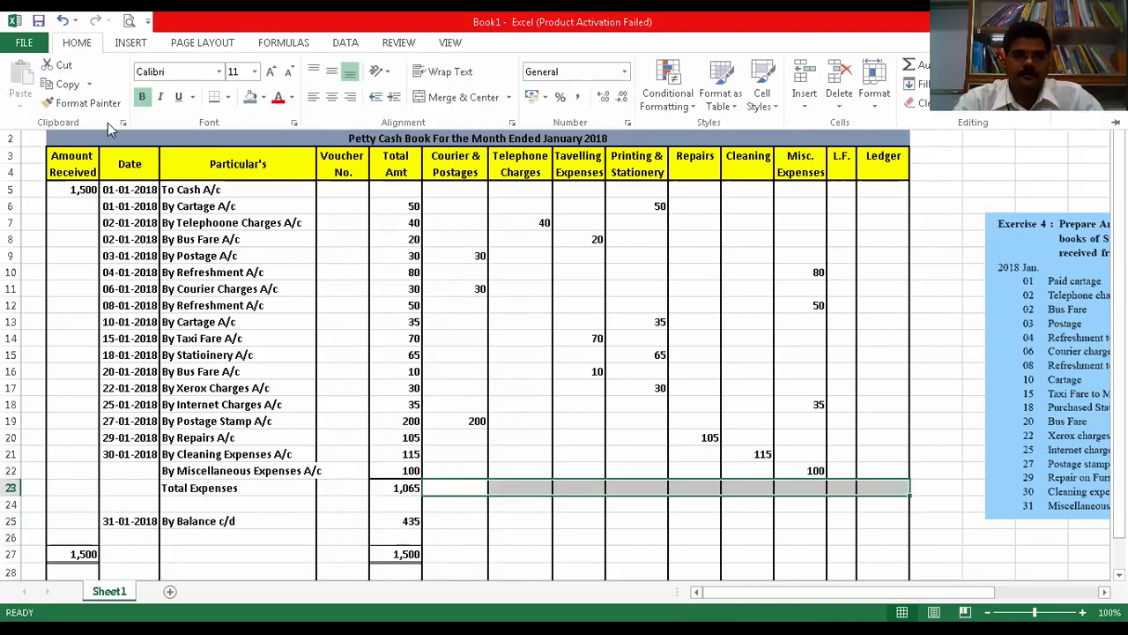
{"action": "left_click", "coordinate": [227, 97]}
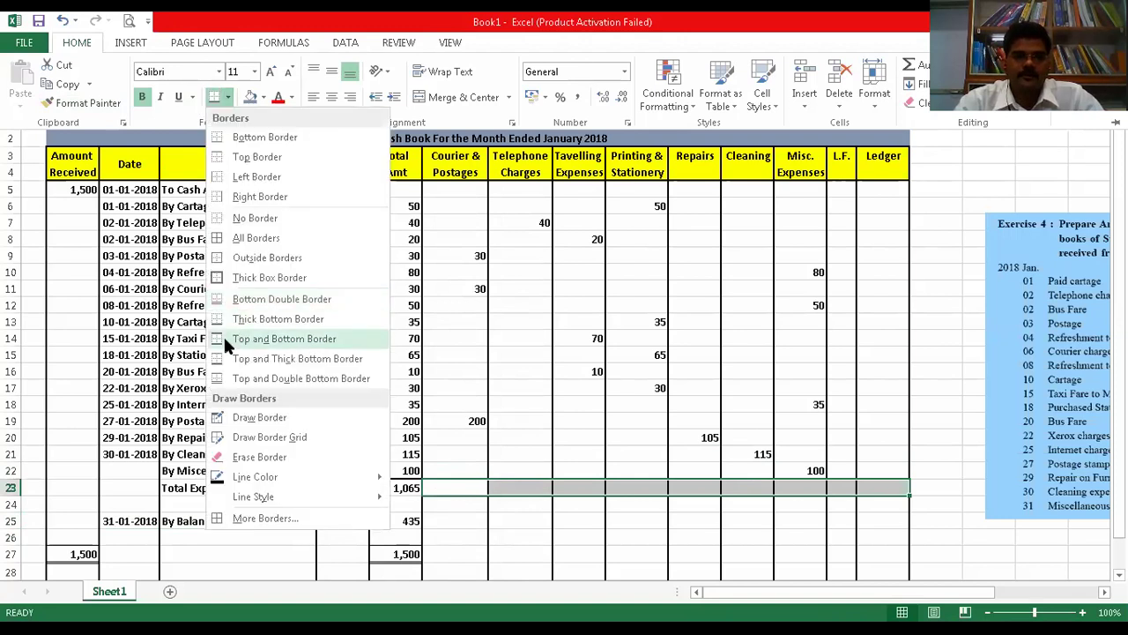
{"action": "key", "text": "ctrl+F1"}
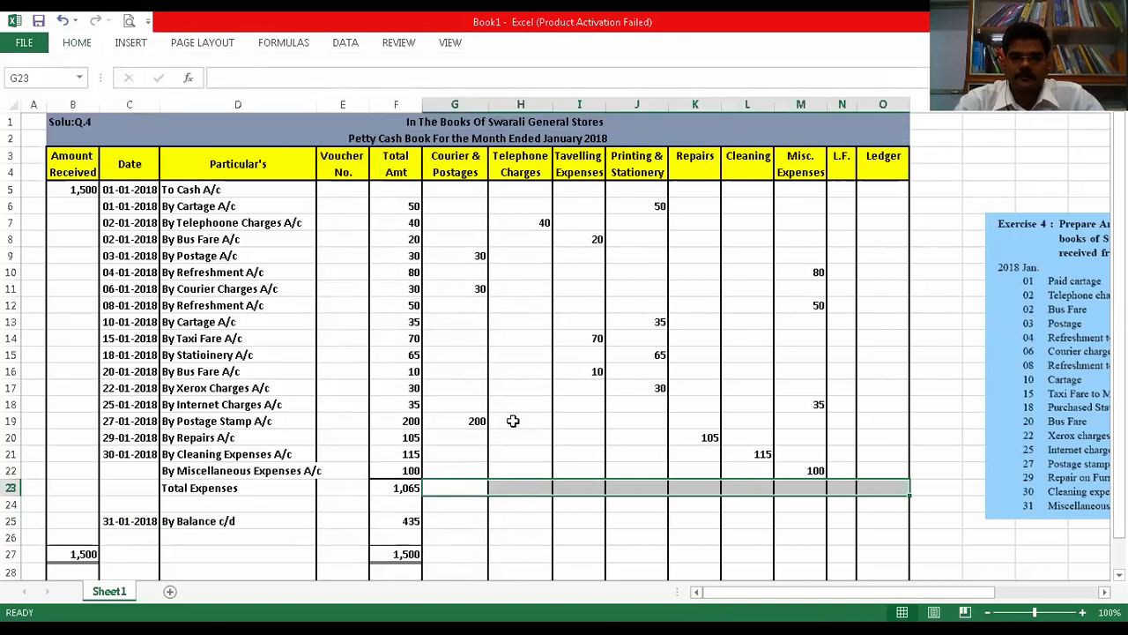
{"action": "left_click", "coordinate": [535, 503]}
- Check the sum of the upper Courier & Postages entries G9:G12 and enter 60 as the column total in G23
{"action": "left_click_drag", "start_coordinate": [473, 255], "coordinate": [469, 311]}
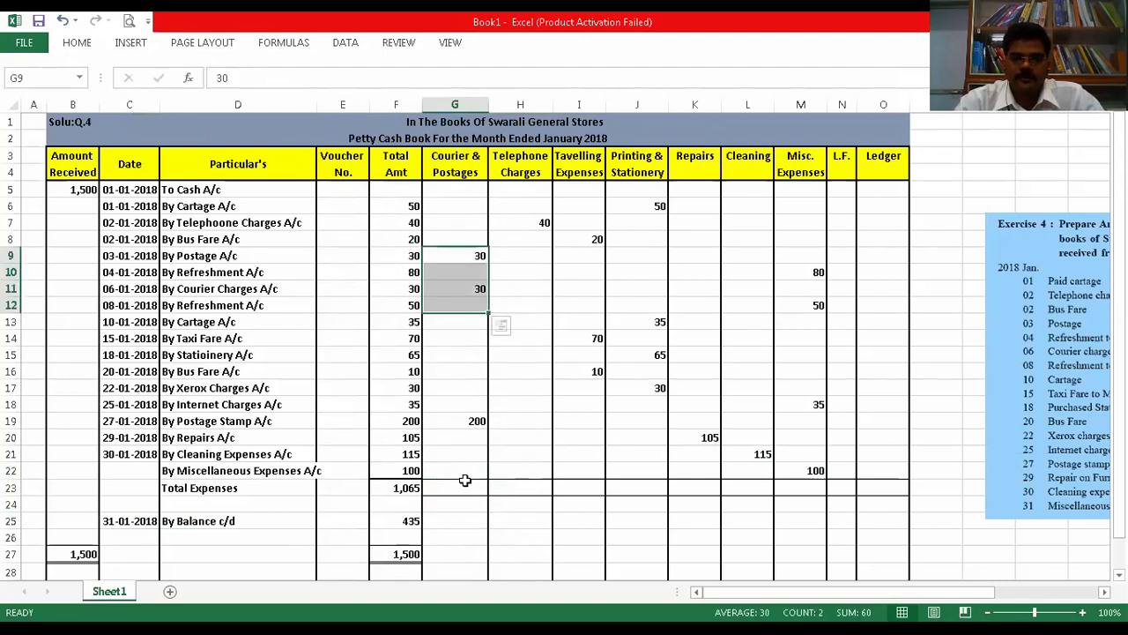
{"action": "left_click", "coordinate": [467, 488]}
{"action": "key", "text": "alt+equal"}
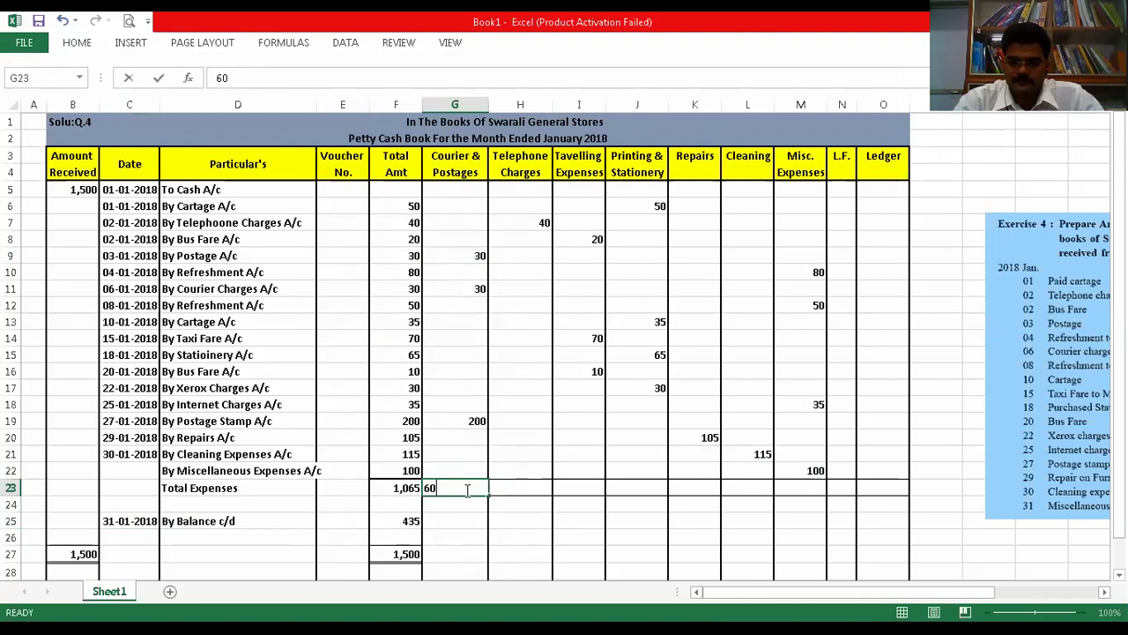
{"action": "key", "text": "Tab"}
- Enter 40 as the Telephone Charges total in H23 and 100 as the travelling expenses total in I23
{"action": "key", "text": "alt+equal"}
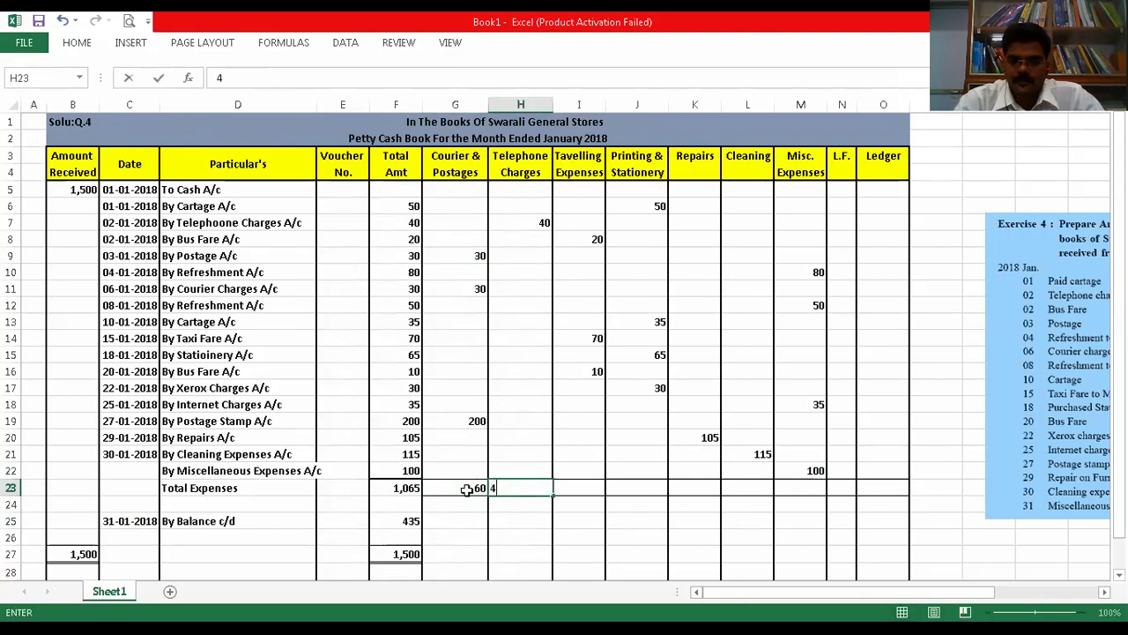
{"action": "key", "text": "Tab"}
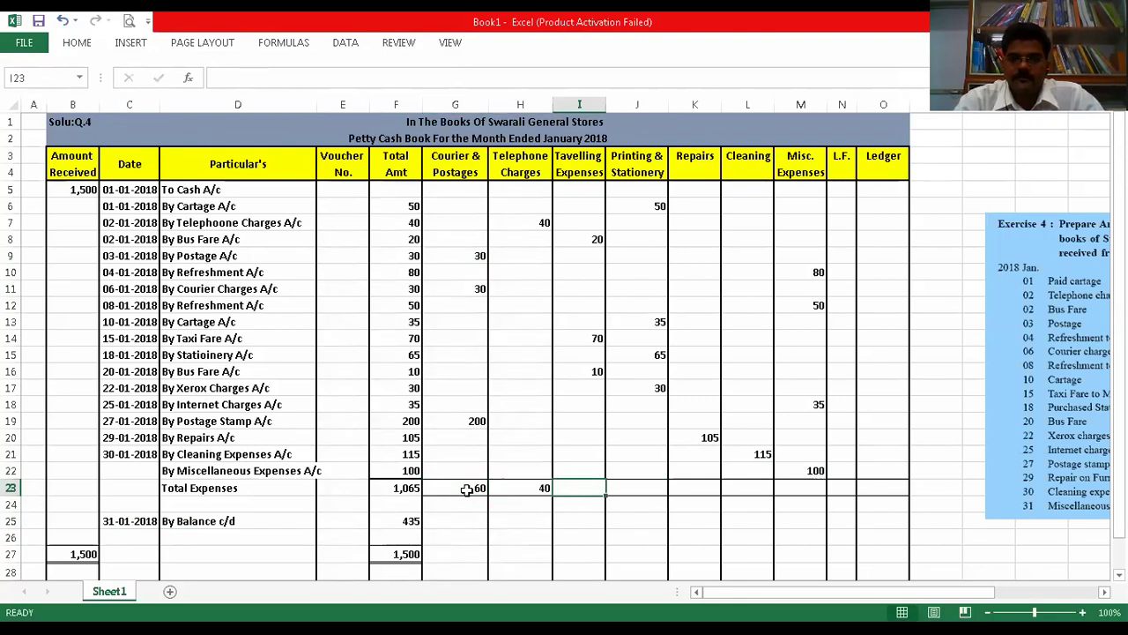
{"action": "left_click_drag", "start_coordinate": [581, 239], "coordinate": [579, 372]}
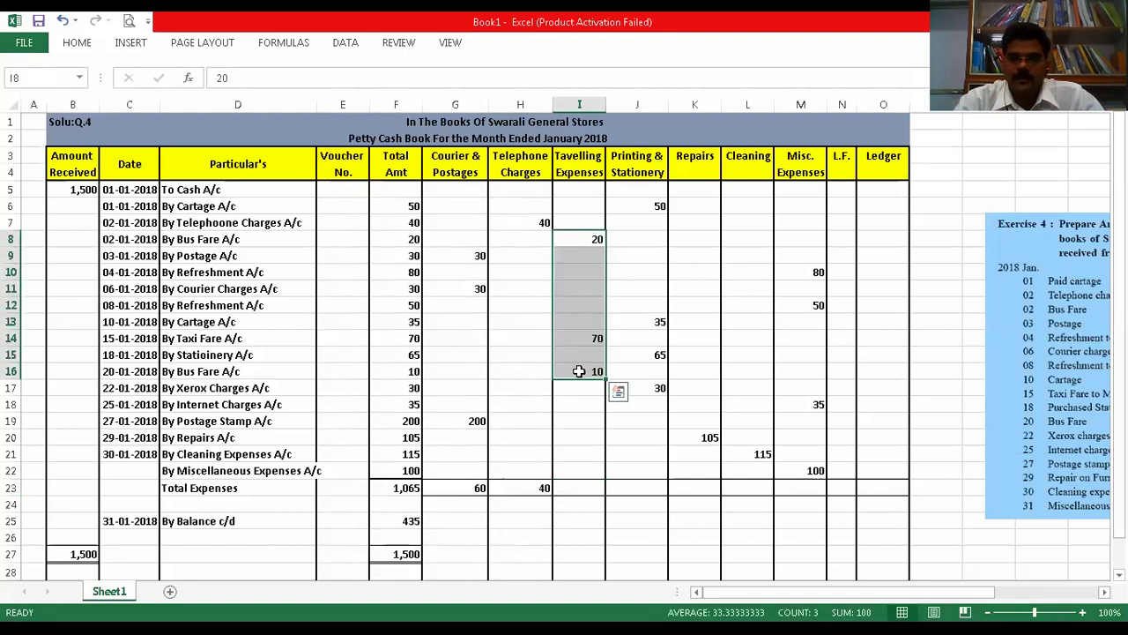
{"action": "left_click", "coordinate": [583, 486]}
{"action": "type", "text": "10"}
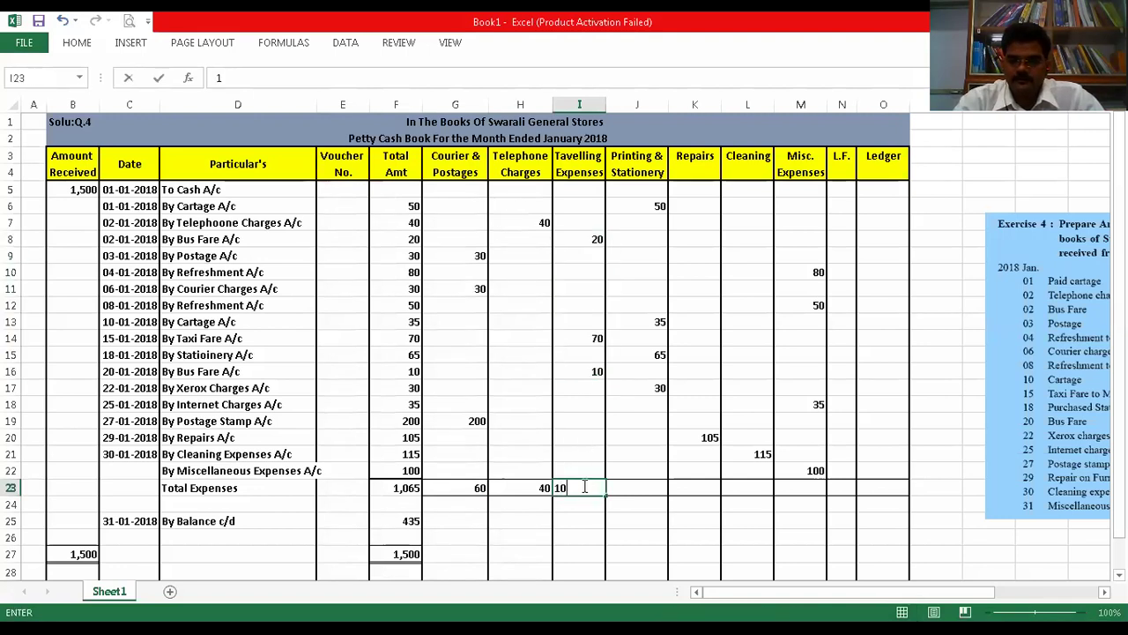
{"action": "type", "text": "0"}
{"action": "key", "text": "Tab"}
- Check the sum of the Printing & Stationery entries J6:J17 and enter 180 as the total in J23
{"action": "left_click_drag", "start_coordinate": [656, 204], "coordinate": [657, 390]}
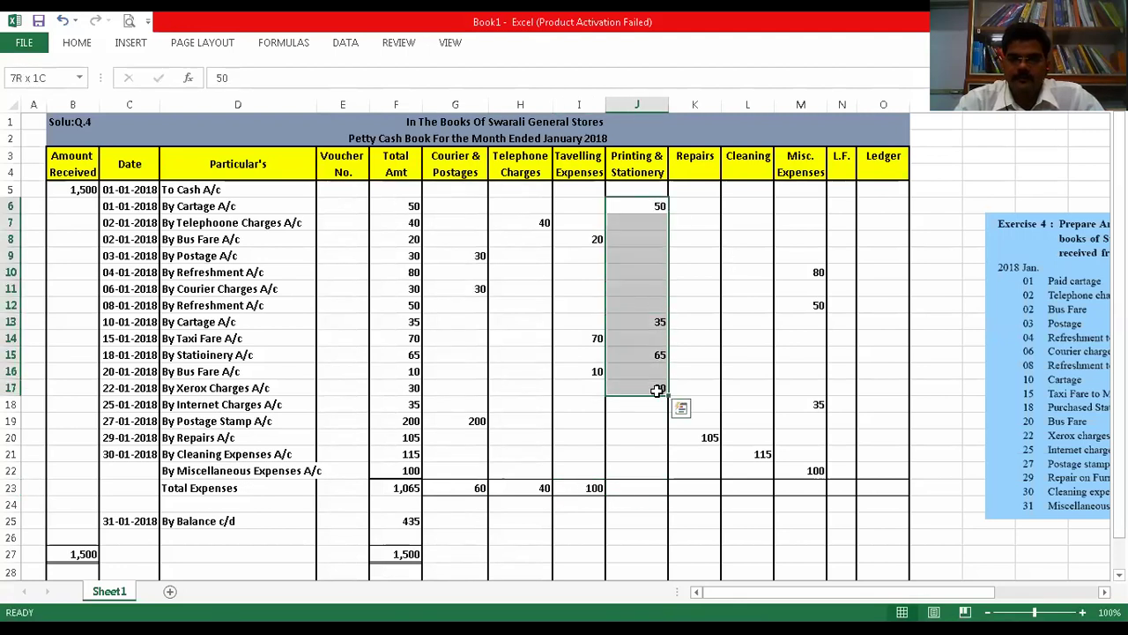
{"action": "left_click", "coordinate": [646, 488]}
{"action": "type", "text": "180"}
{"action": "key", "text": "Tab"}
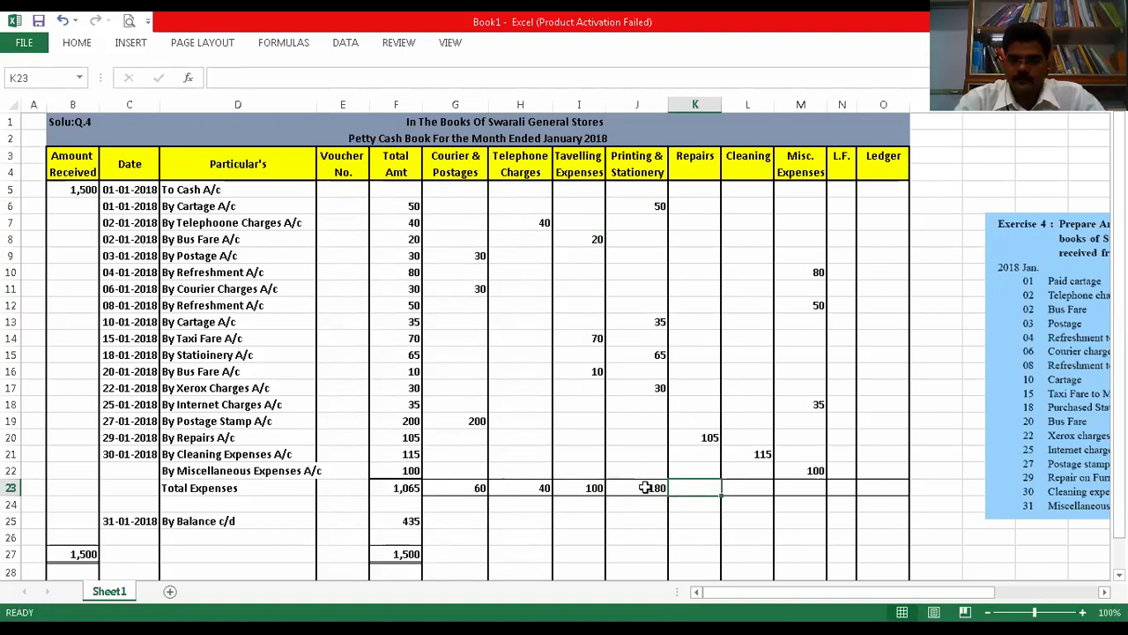
- Enter the Repairs total of 105 in K23 and the Cleaning total of 115 in L23
{"action": "type", "text": "105"}
{"action": "key", "text": "Tab"}
{"action": "type", "text": "115"}
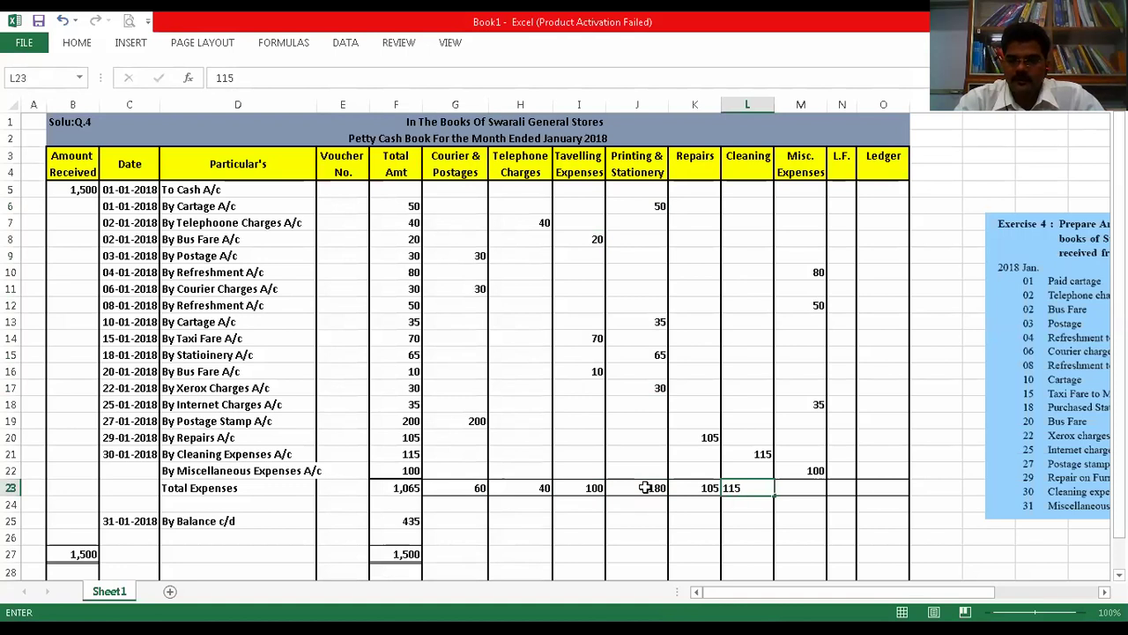
{"action": "key", "text": "Tab"}
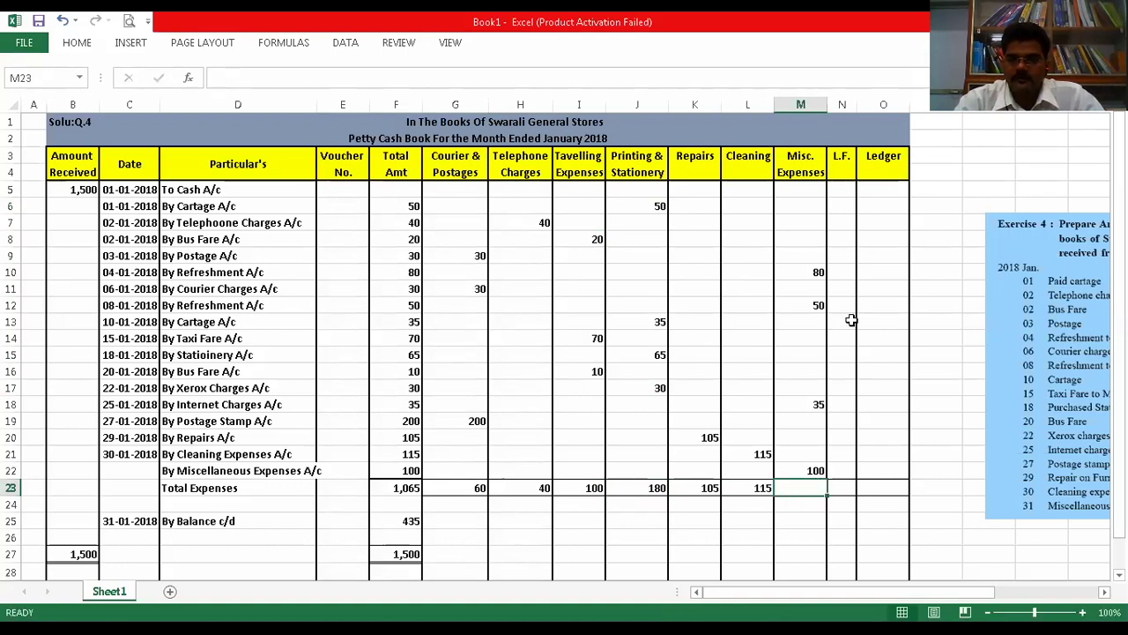
- Check the sum of the Misc. Expenses entries M10:M22 and enter 265 as the total in M23
{"action": "left_click", "coordinate": [811, 271]}
{"action": "left_click_drag", "start_coordinate": [811, 272], "coordinate": [813, 465]}
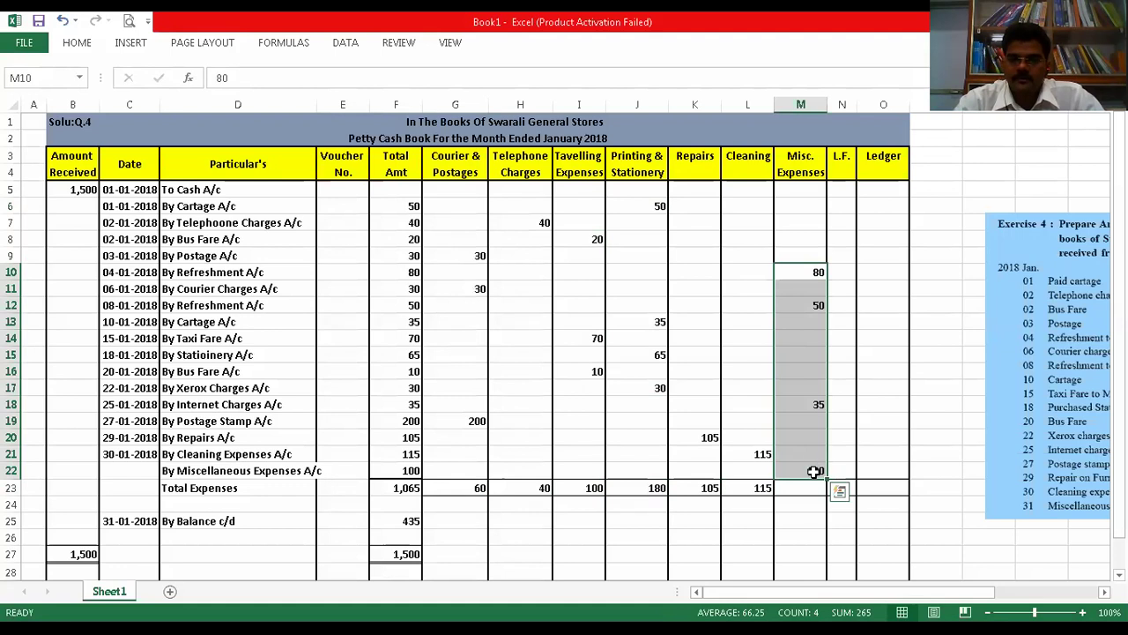
{"action": "left_click", "coordinate": [808, 491]}
{"action": "type", "text": "265"}
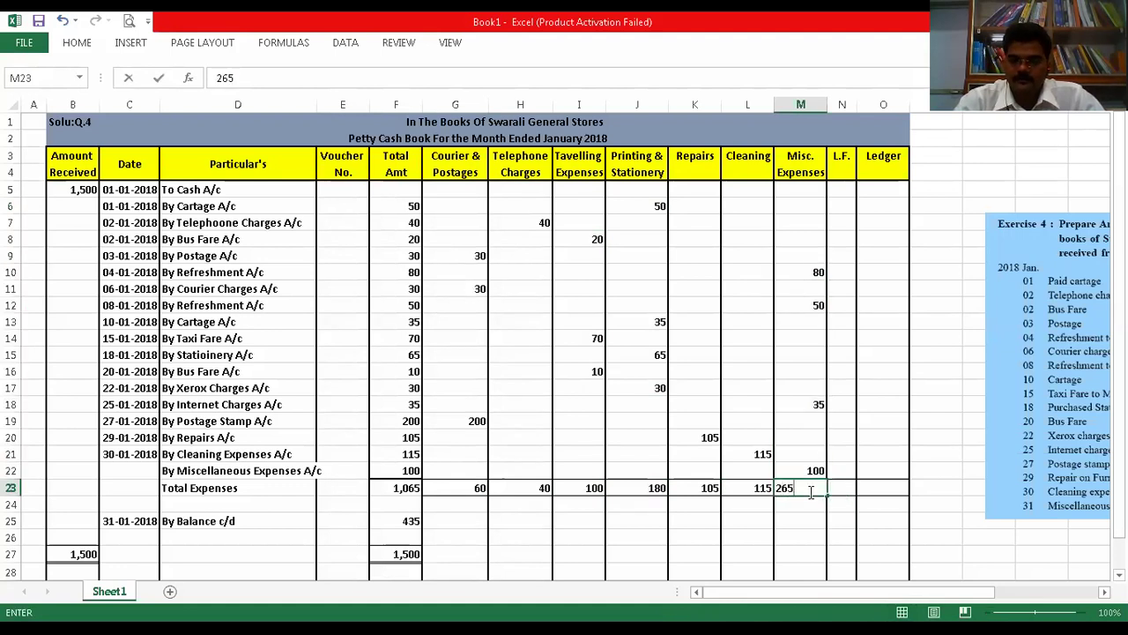
{"action": "key", "text": "Return"}
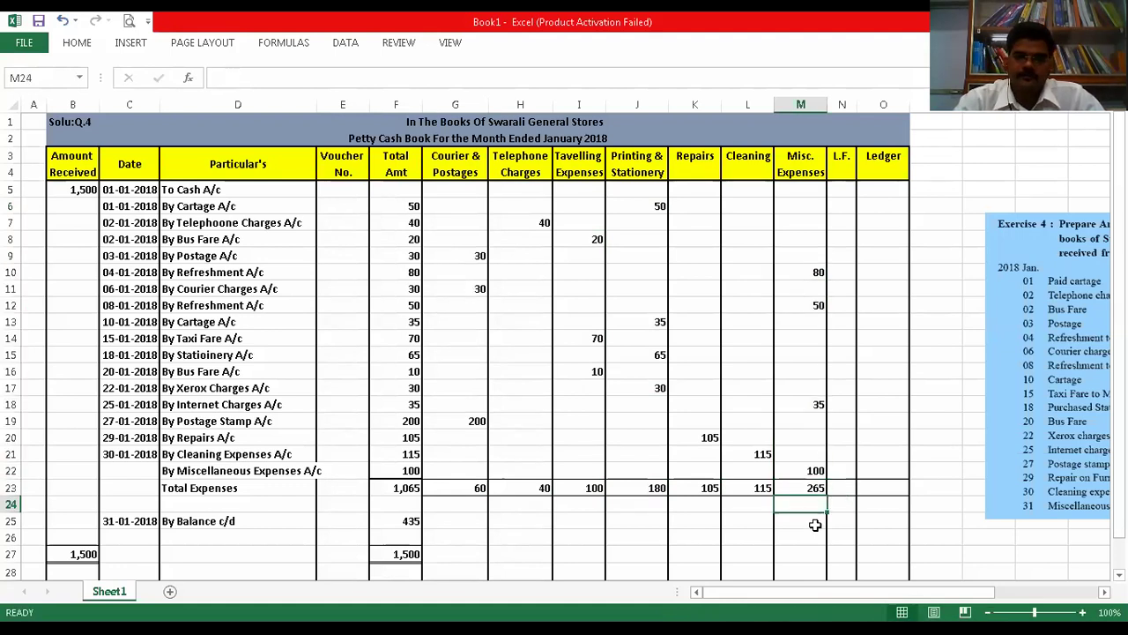
- Check the sum of all Courier & Postages entries G9:G19 and correct the total in G23 to 260
{"action": "left_click_drag", "start_coordinate": [1119, 515], "coordinate": [1120, 529]}
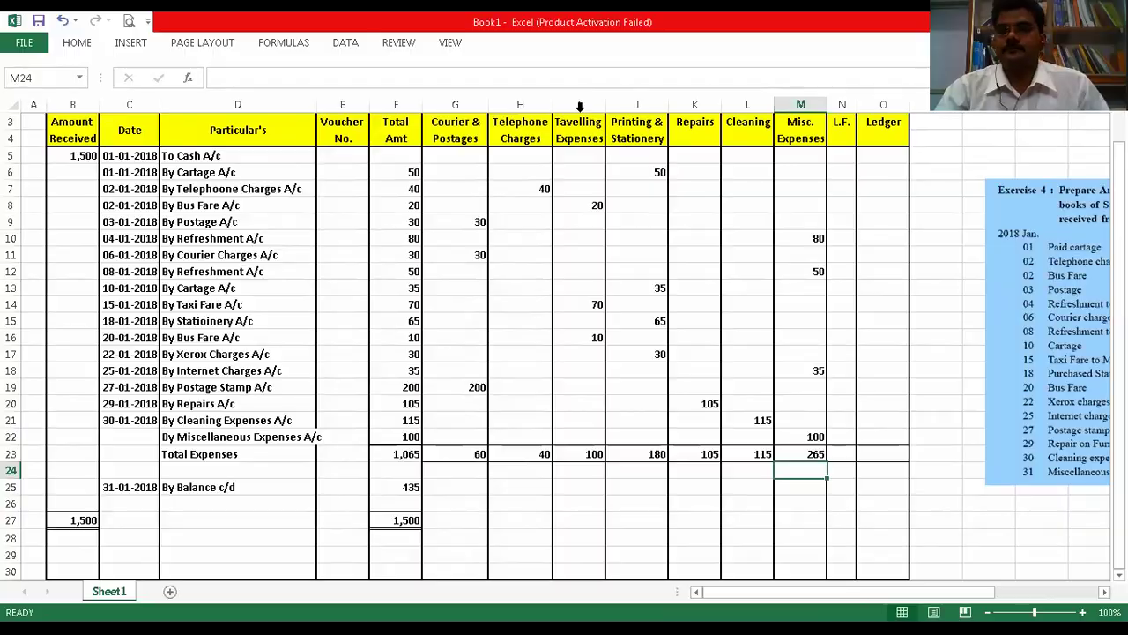
{"action": "left_click_drag", "start_coordinate": [455, 222], "coordinate": [455, 387]}
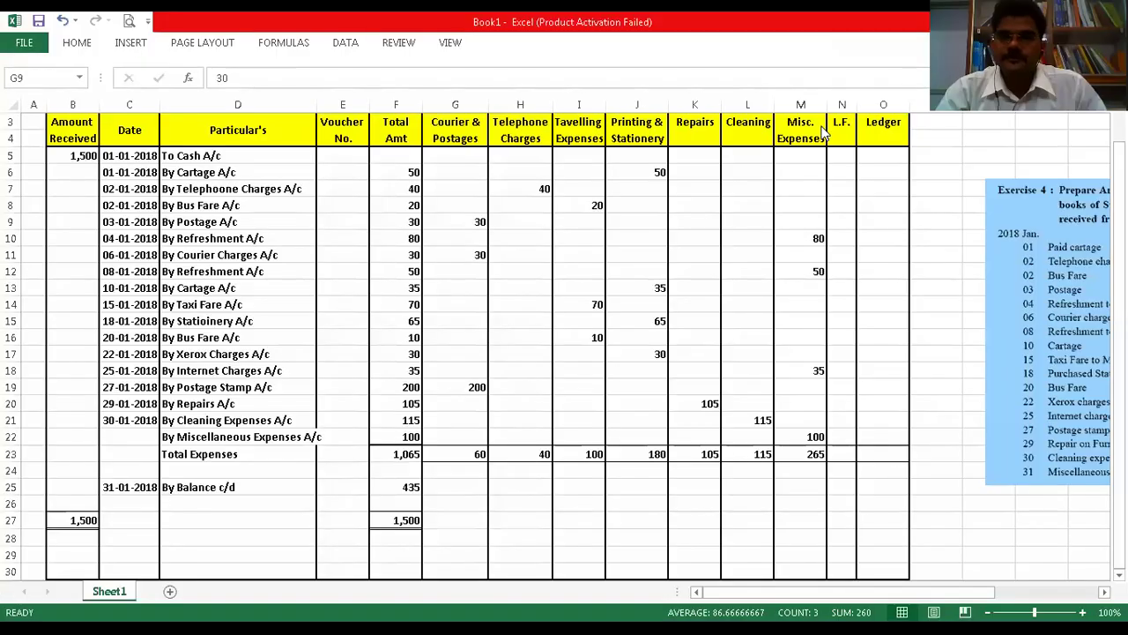
{"action": "left_click", "coordinate": [474, 457]}
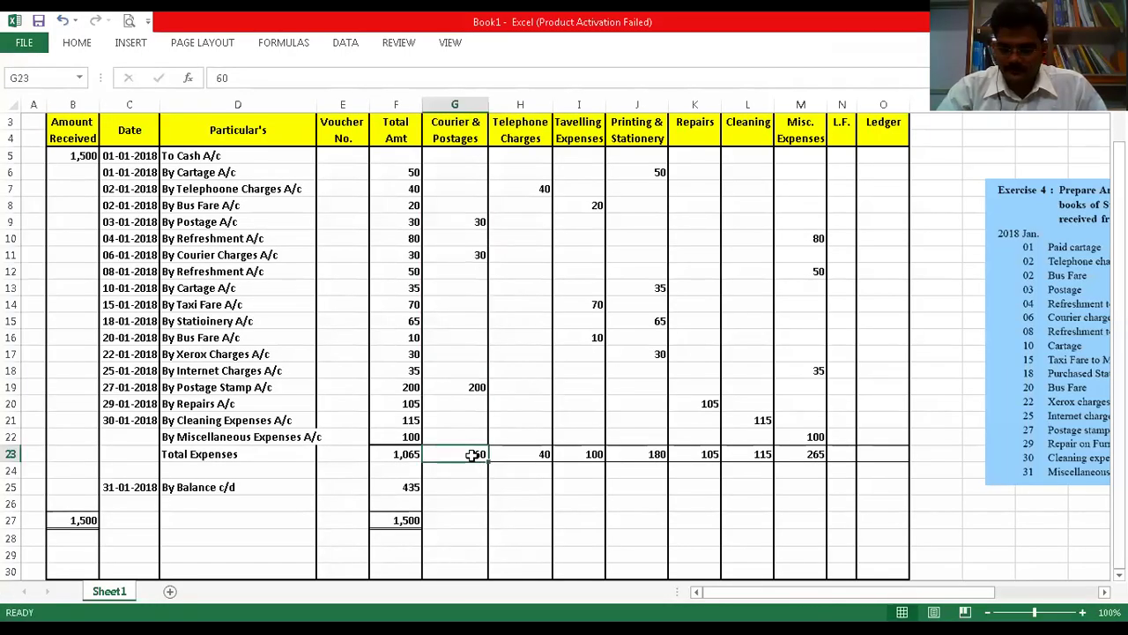
{"action": "type", "text": "260"}
{"action": "left_click", "coordinate": [485, 483]}
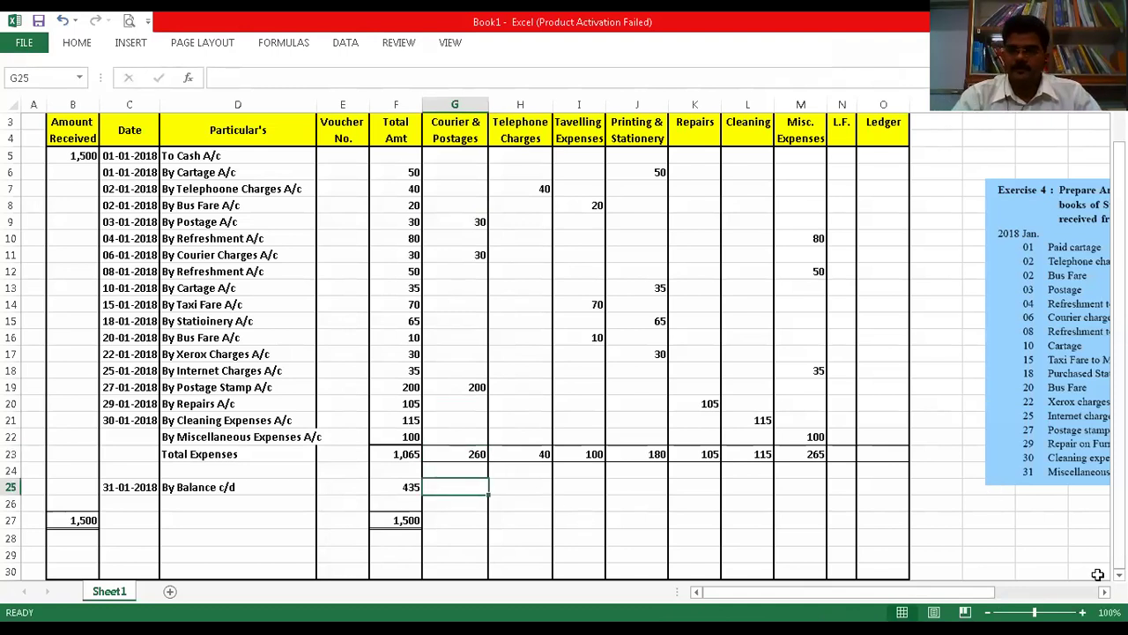
- Date row 28 as 01-02-2018 and describe it as To Balance b/d
{"action": "scroll", "coordinate": [564, 347], "scroll_direction": "down", "scroll_amount": 1}
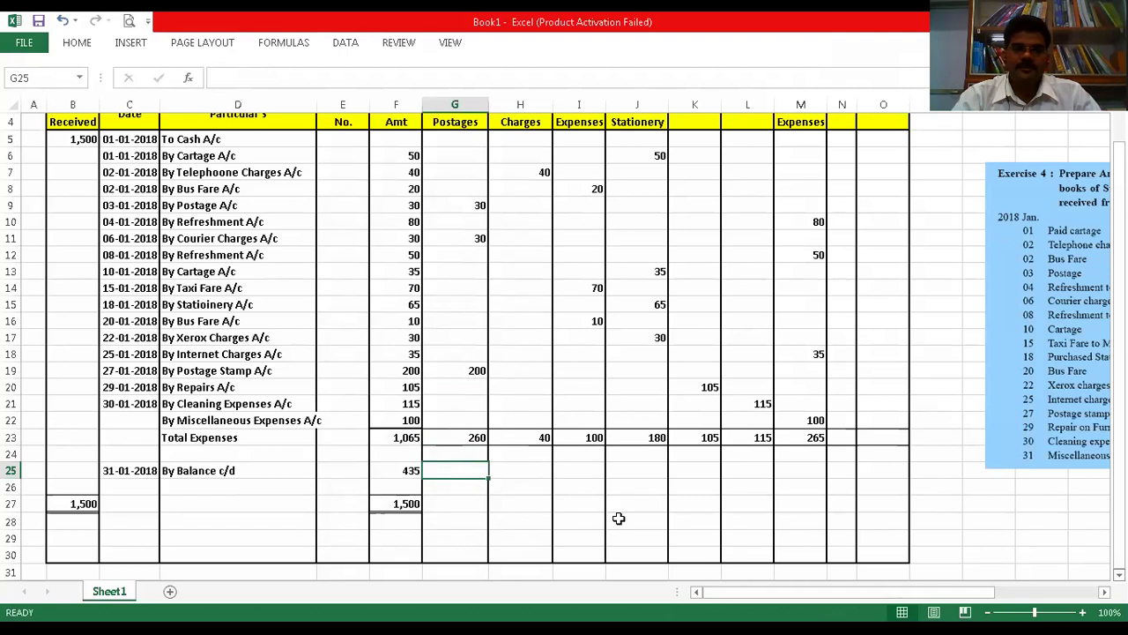
{"action": "key", "text": "ctrl"}
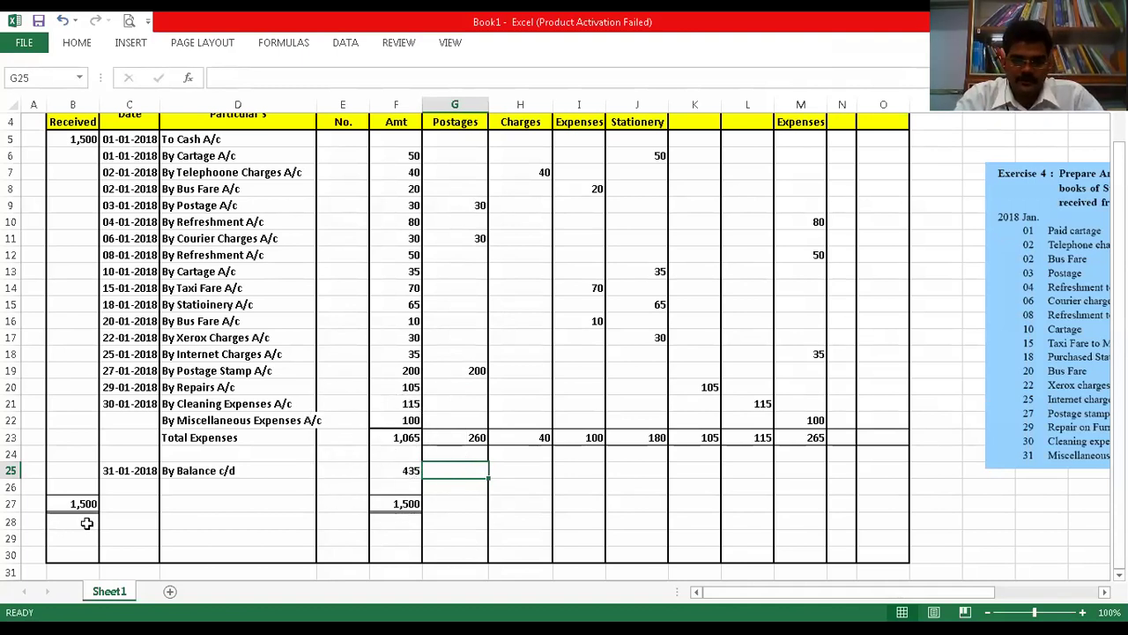
{"action": "left_click", "coordinate": [121, 518]}
{"action": "type", "text": "01/02/2018"}
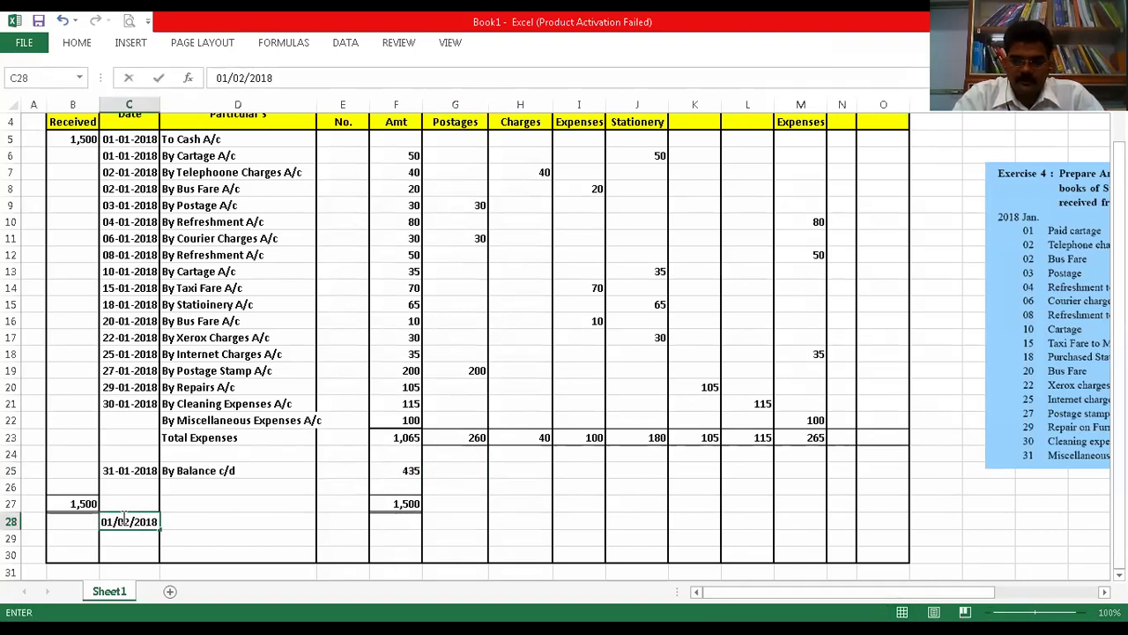
{"action": "key", "text": "Tab"}
{"action": "type", "text": "To Balanc"}
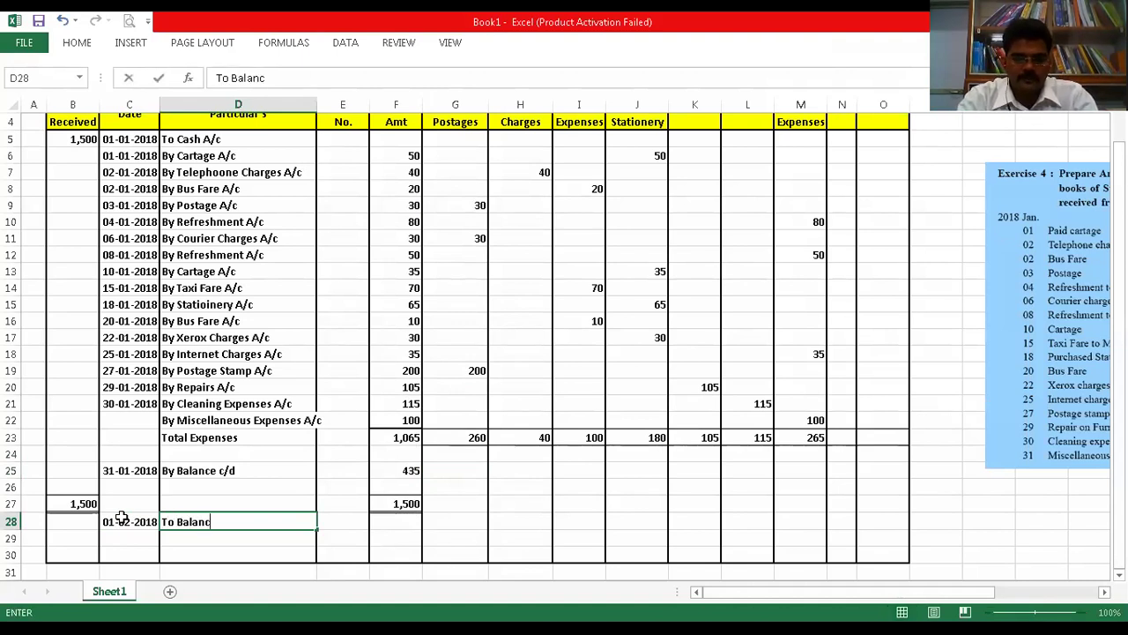
{"action": "type", "text": "e b/d"}
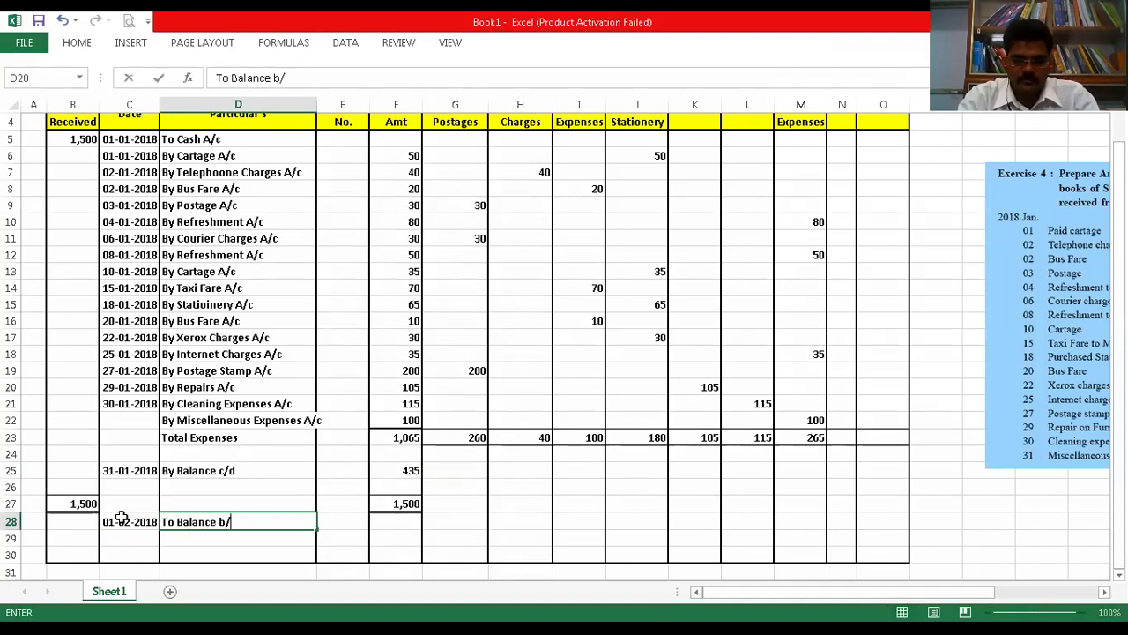
{"action": "key", "text": "Tab"}
- Enter the opening balance of 435 in the Amount Received column at B28
{"action": "key", "text": "Left"}
{"action": "key", "text": "Left"}
{"action": "key", "text": "Left"}
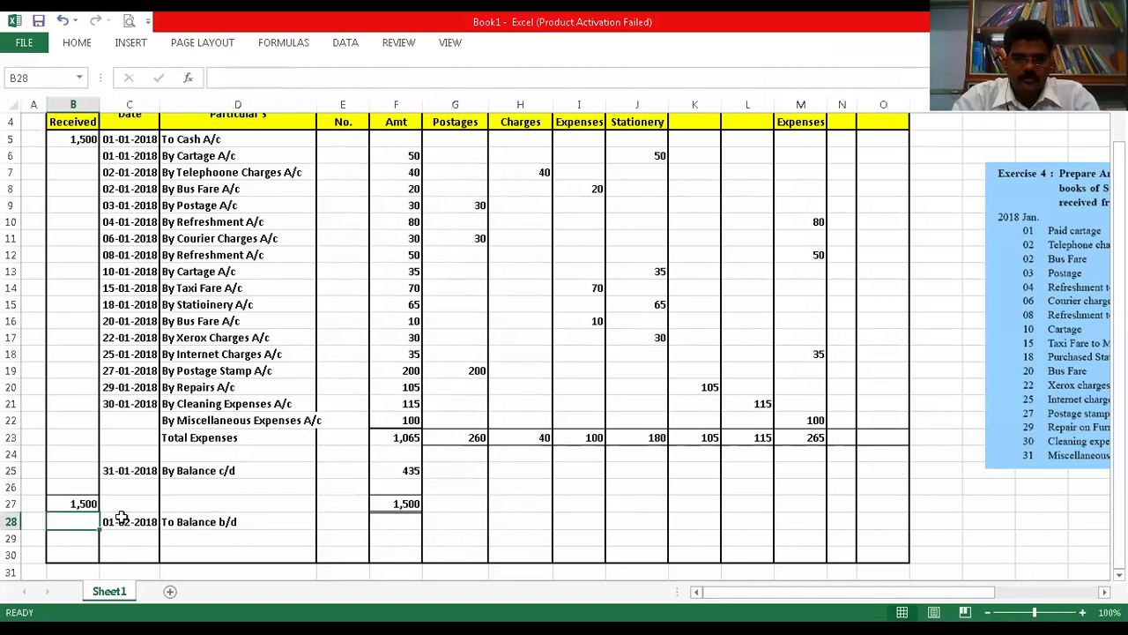
{"action": "type", "text": "435"}
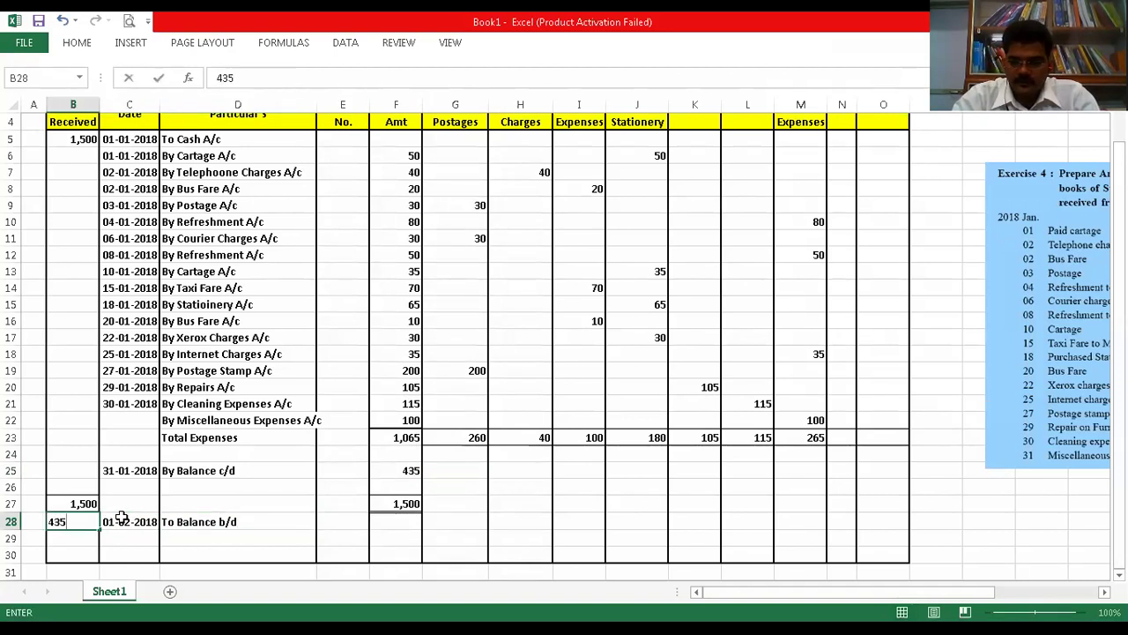
{"action": "key", "text": "Return"}
- Copy the 01-02-2018 date from C28 into C29
{"action": "key", "text": "Right"}
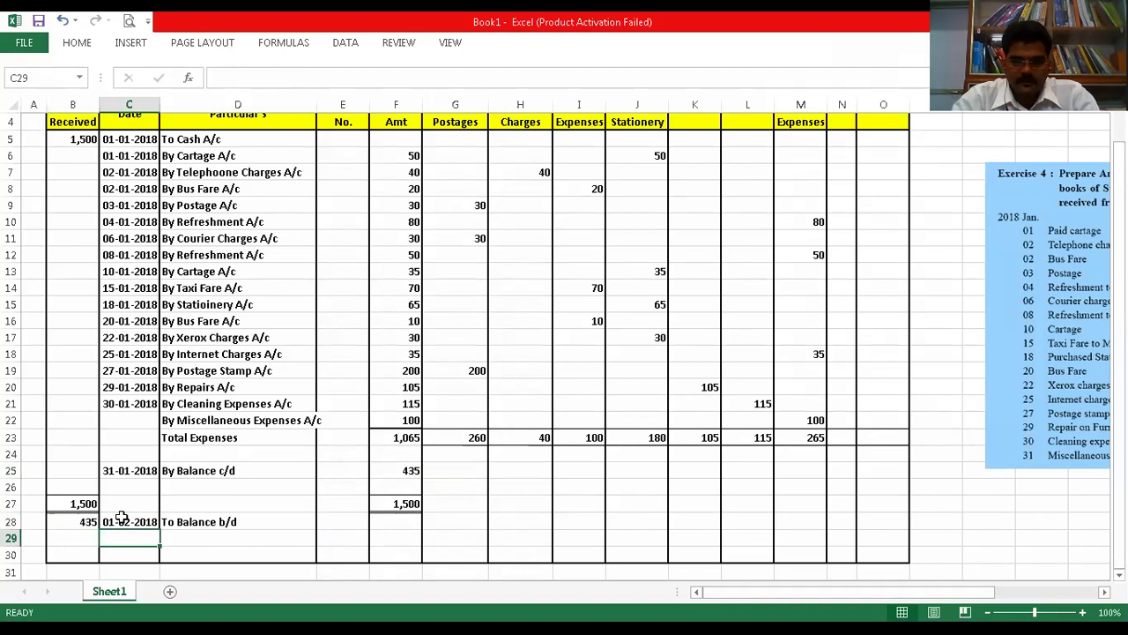
{"action": "left_click", "coordinate": [122, 518]}
{"action": "key", "text": "ctrl+c"}
{"action": "key", "text": "Down"}
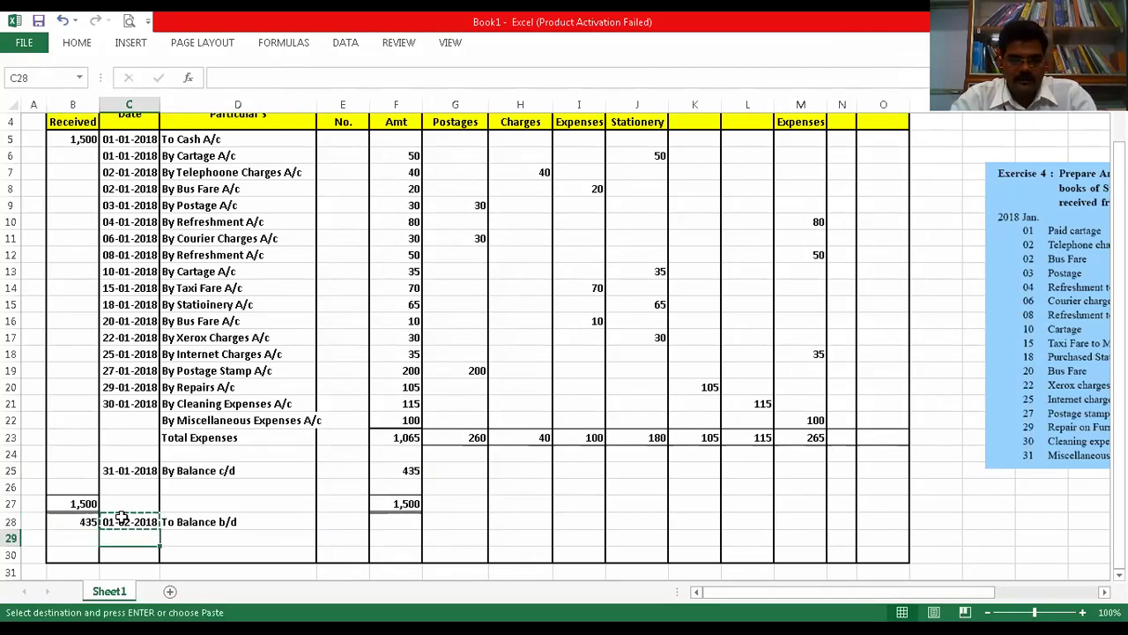
{"action": "key", "text": "ctrl+v"}
{"action": "key", "text": "Down"}
{"action": "key", "text": "Right"}
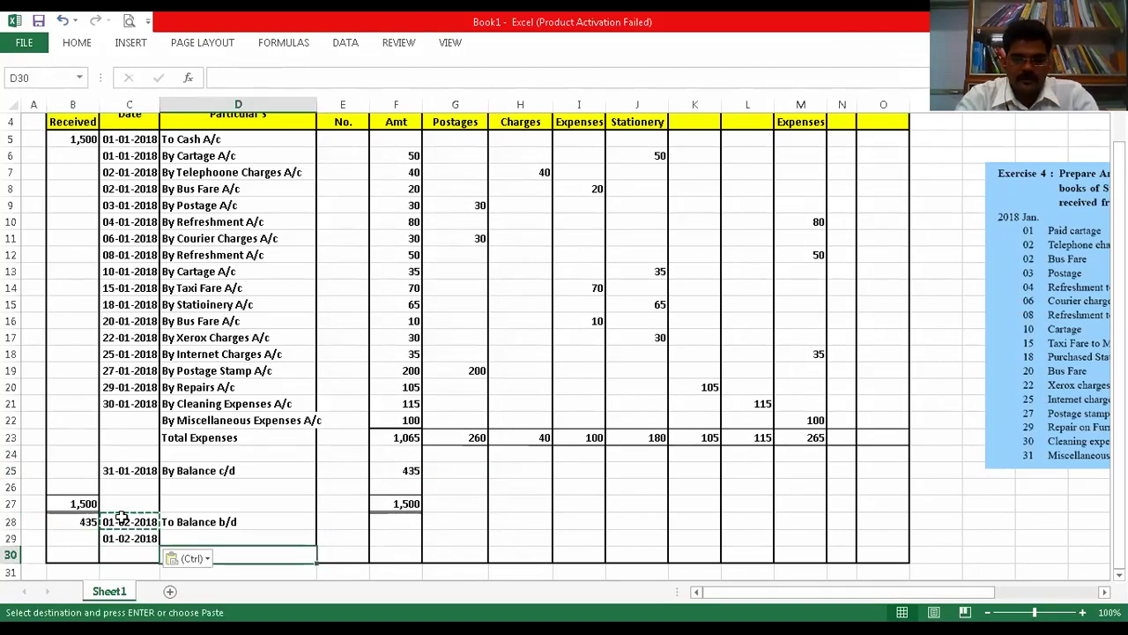
{"action": "type", "text": "By"}
{"action": "key", "text": "BackSpace"}
{"action": "key", "text": "BackSpace"}
{"action": "key", "text": "Up"}
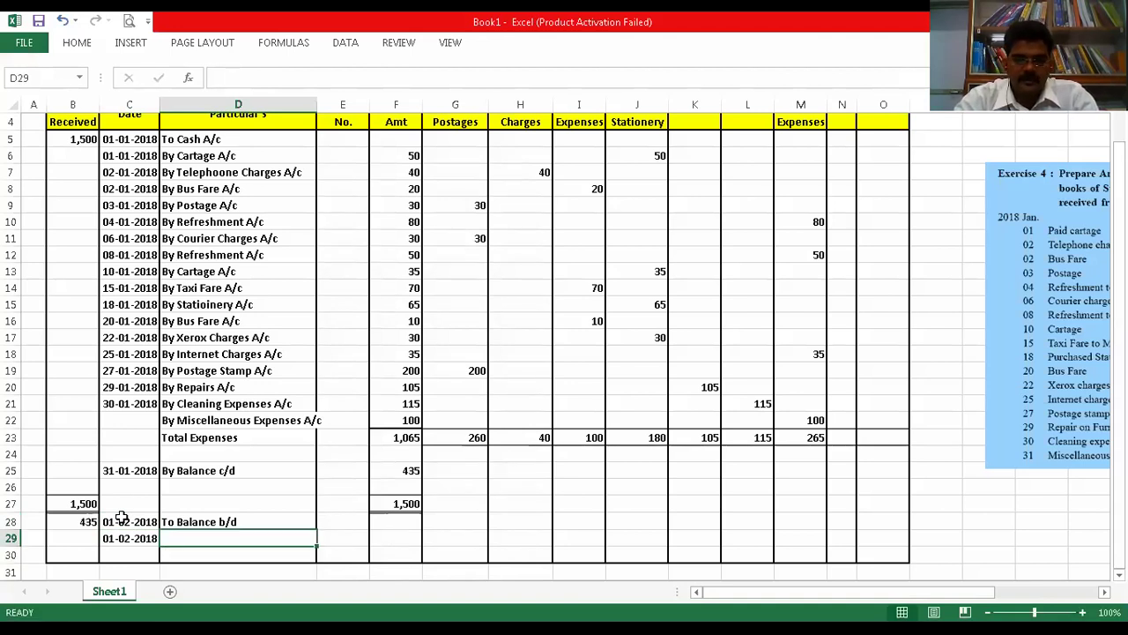
- Describe row 29 as By Cash A/c and enter 1,065 as its Amount Received in B29
{"action": "type", "text": "By Cash A/c"}
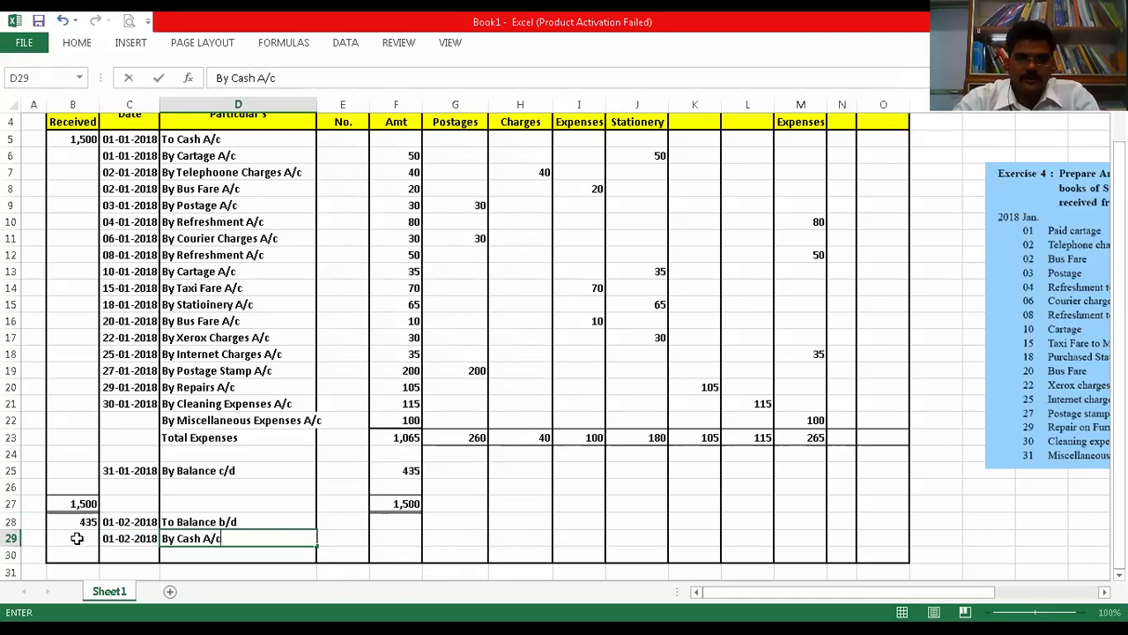
{"action": "left_click", "coordinate": [76, 538]}
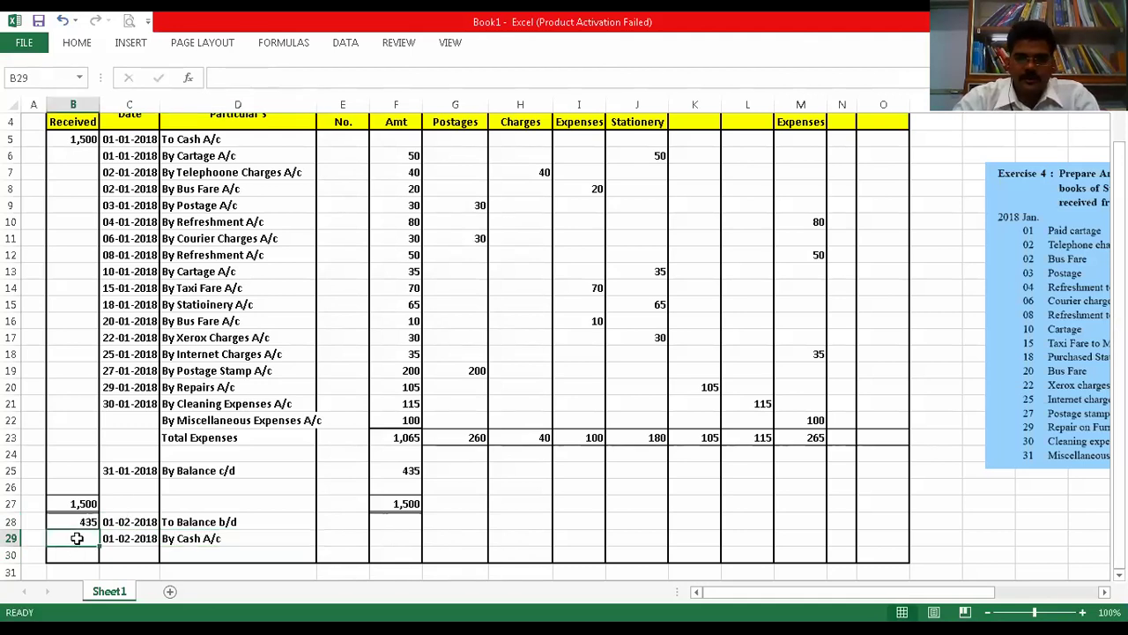
{"action": "type", "text": "1,065"}
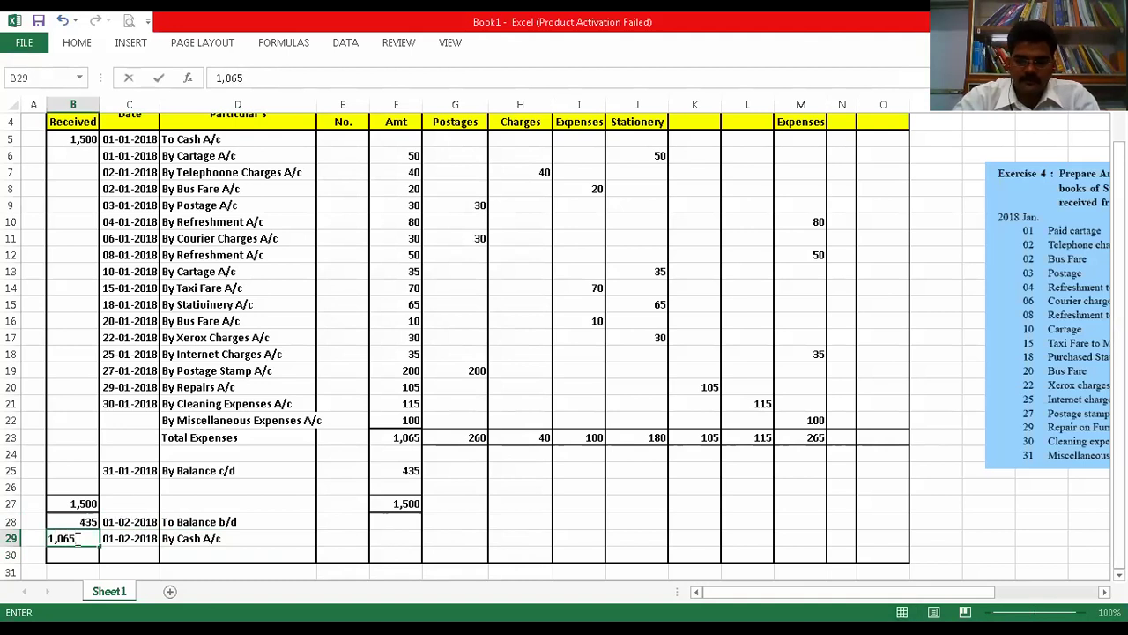
{"action": "key", "text": "Return"}
{"action": "key", "text": "Tab"}
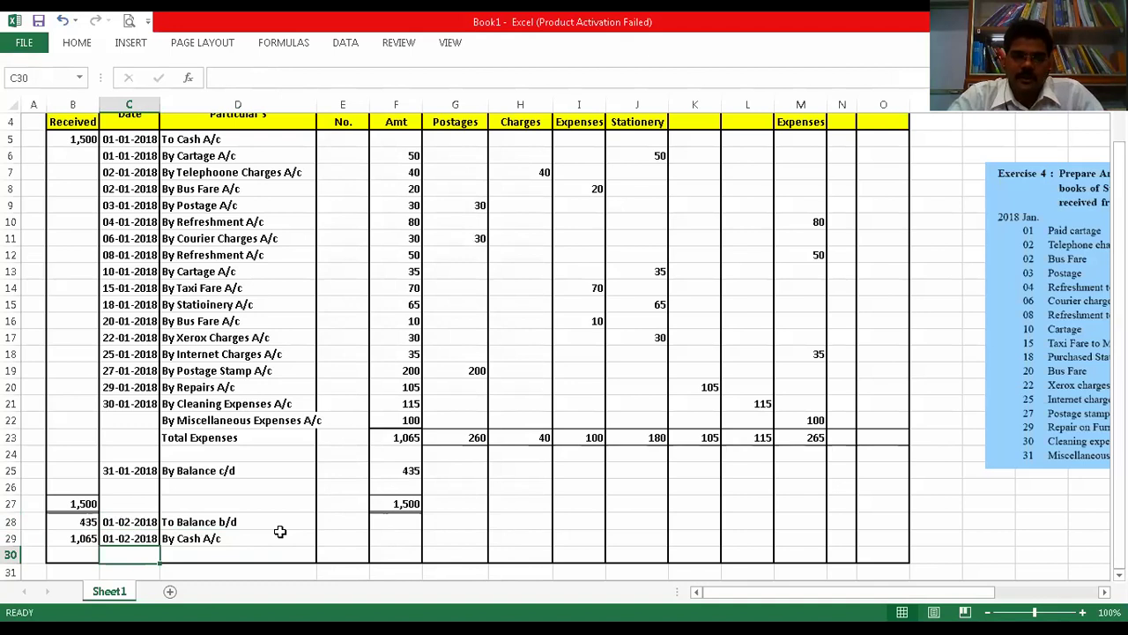
- Fill in the missing date 31-01-2018 for By Miscellaneous Expenses A/c in C22
{"action": "left_click", "coordinate": [127, 416]}
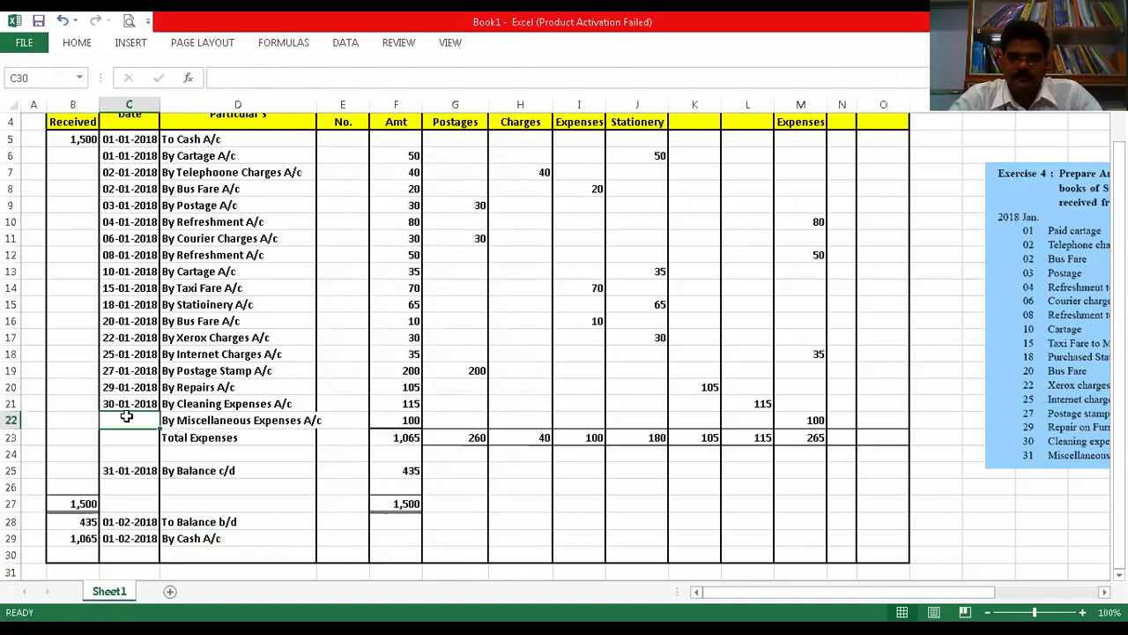
{"action": "type", "text": "31/01/2018"}
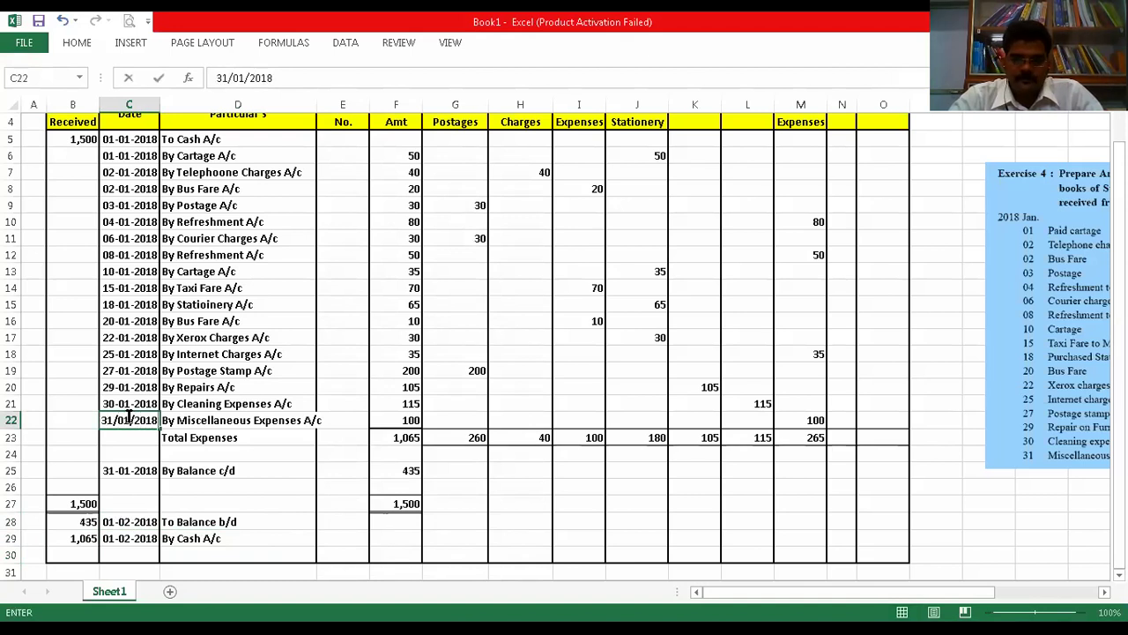
{"action": "left_click", "coordinate": [349, 389]}
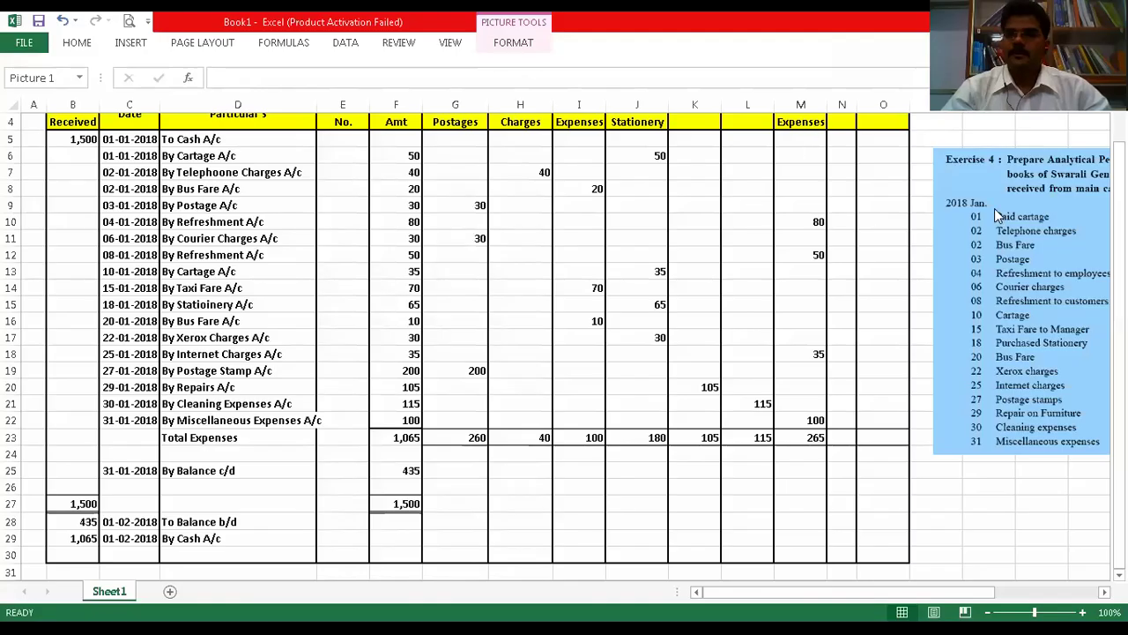
- Move the Exercise 4 question picture closer to the petty cash book table
{"action": "left_click", "coordinate": [970, 278]}
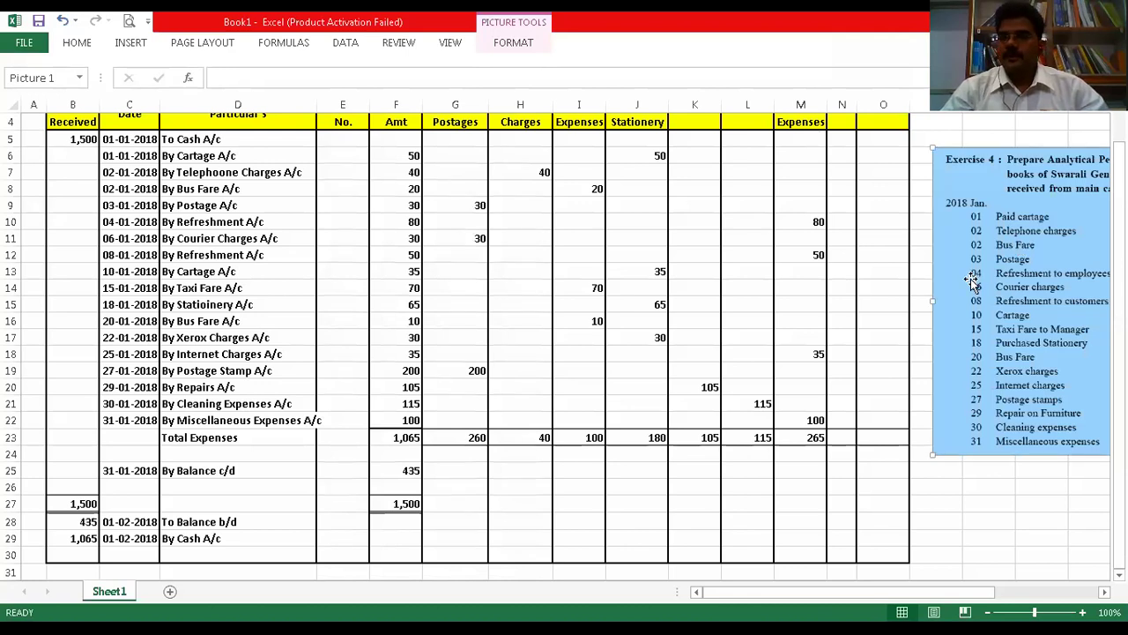